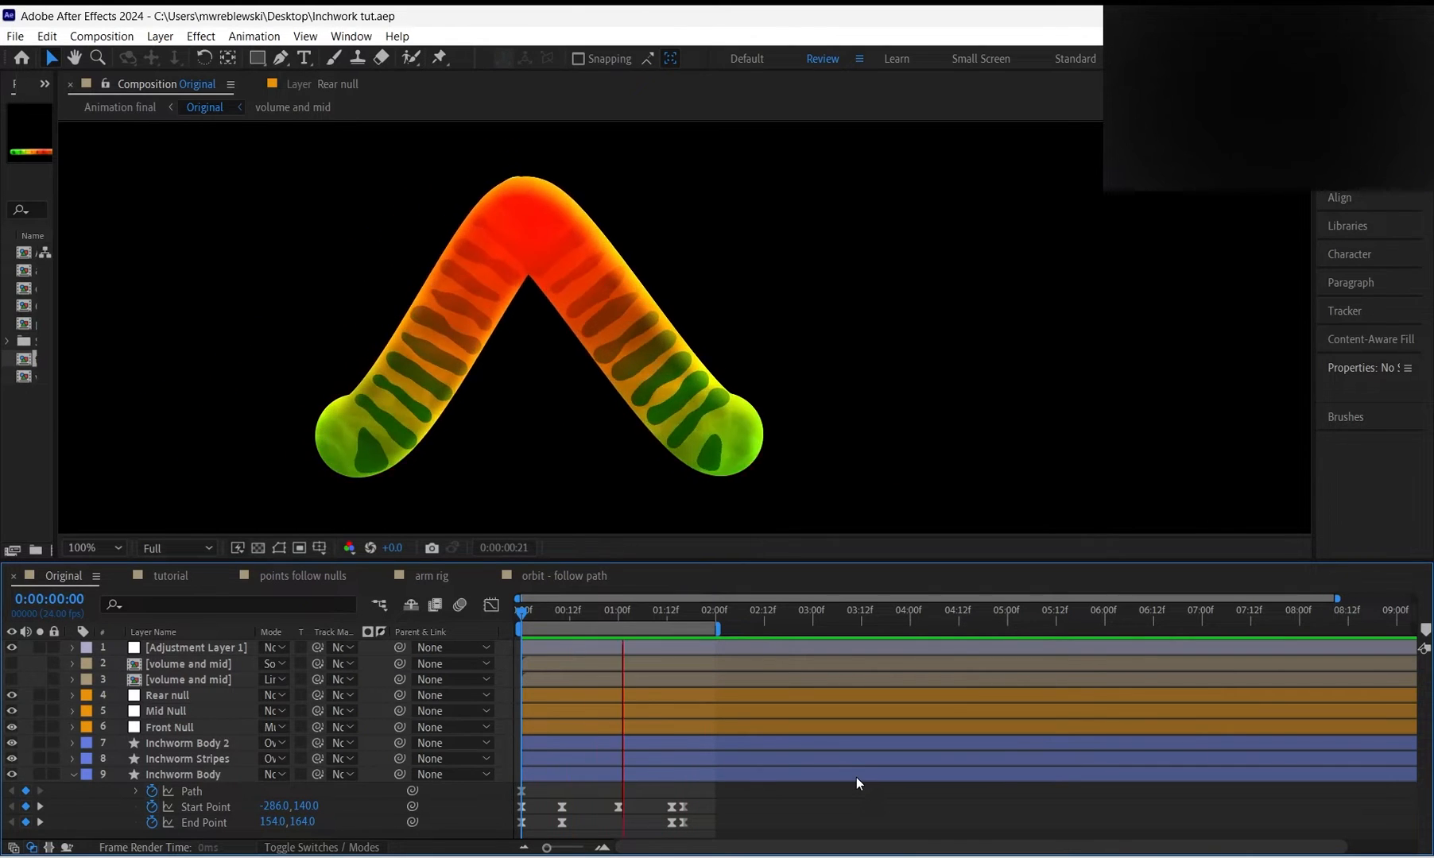
Preview the animations in the Original, tutorial and points follow nulls compositions.
{"action": "key", "text": "space"}
{"action": "left_click_drag", "start_coordinate": [625, 612], "coordinate": [683, 621]}
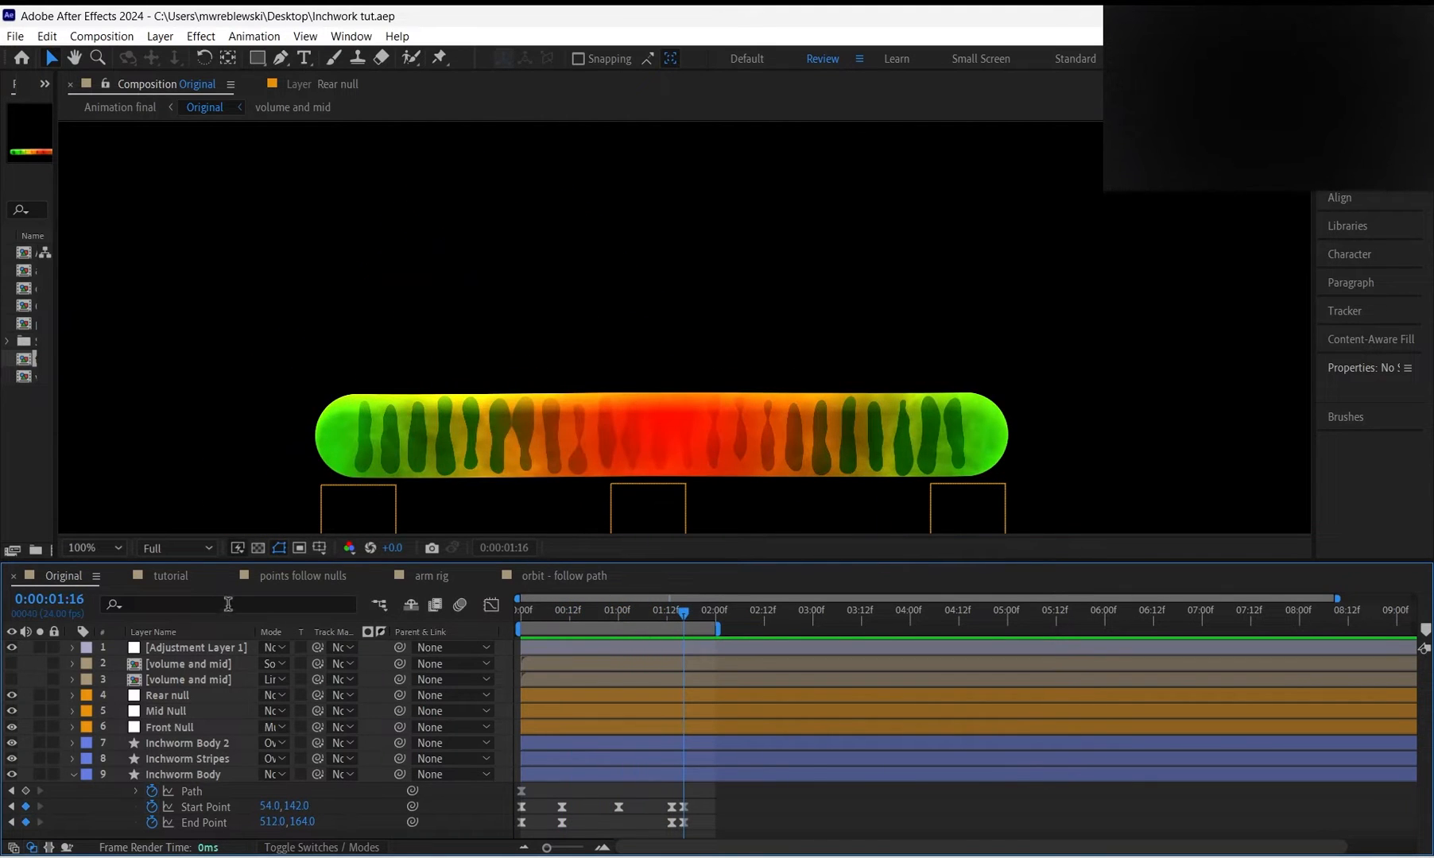
{"action": "left_click", "coordinate": [168, 579]}
{"action": "left_click_drag", "start_coordinate": [531, 609], "coordinate": [596, 610]}
{"action": "left_click", "coordinate": [293, 576]}
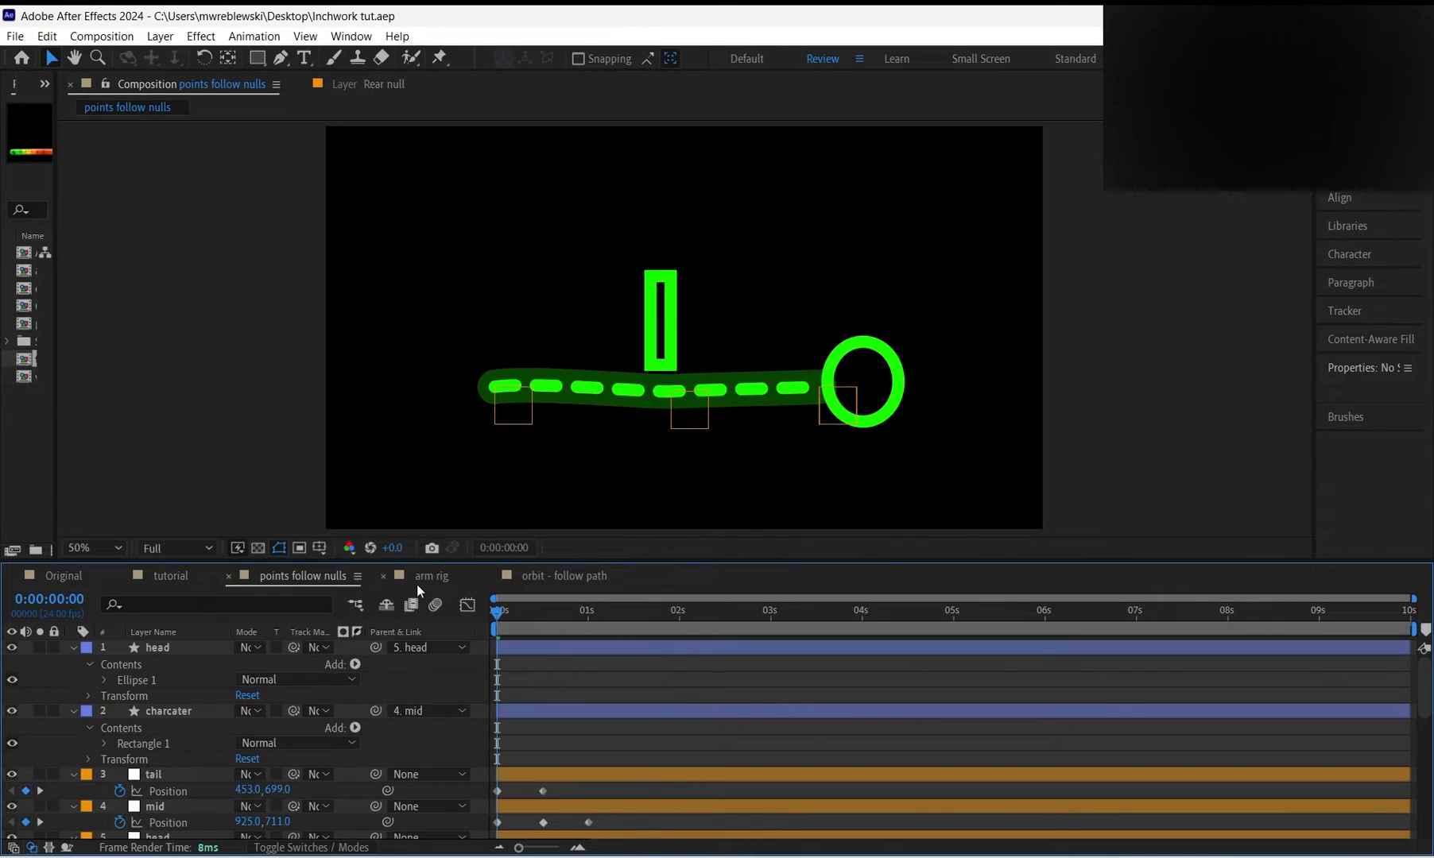
{"action": "left_click_drag", "start_coordinate": [498, 620], "coordinate": [658, 616]}
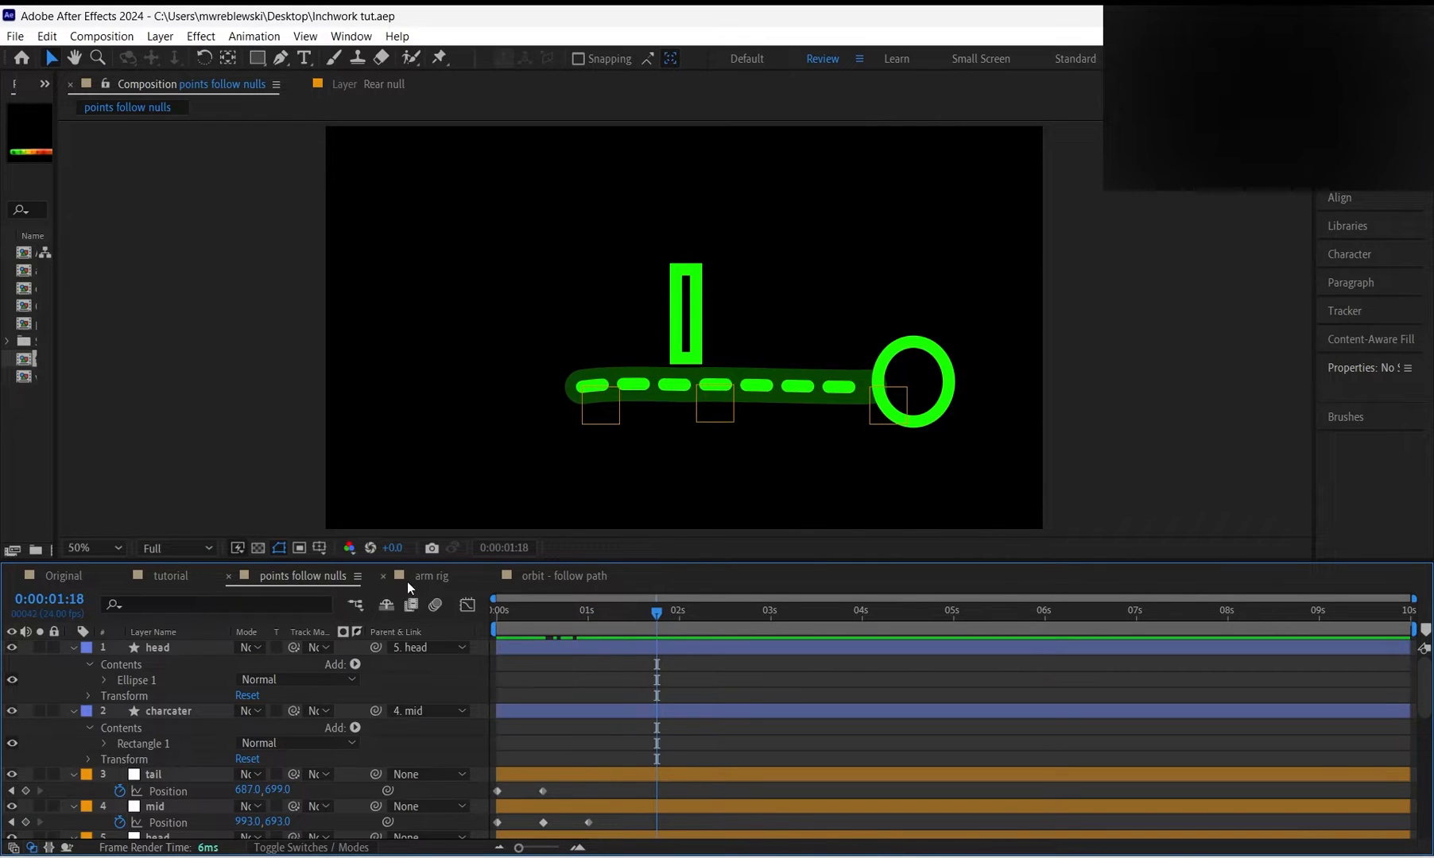
Preview the arm rig and orbit - follow path compositions, and return to the start of the Original composition.
{"action": "left_click", "coordinate": [430, 579]}
{"action": "left_click_drag", "start_coordinate": [505, 619], "coordinate": [471, 612]}
{"action": "left_click", "coordinate": [566, 585]}
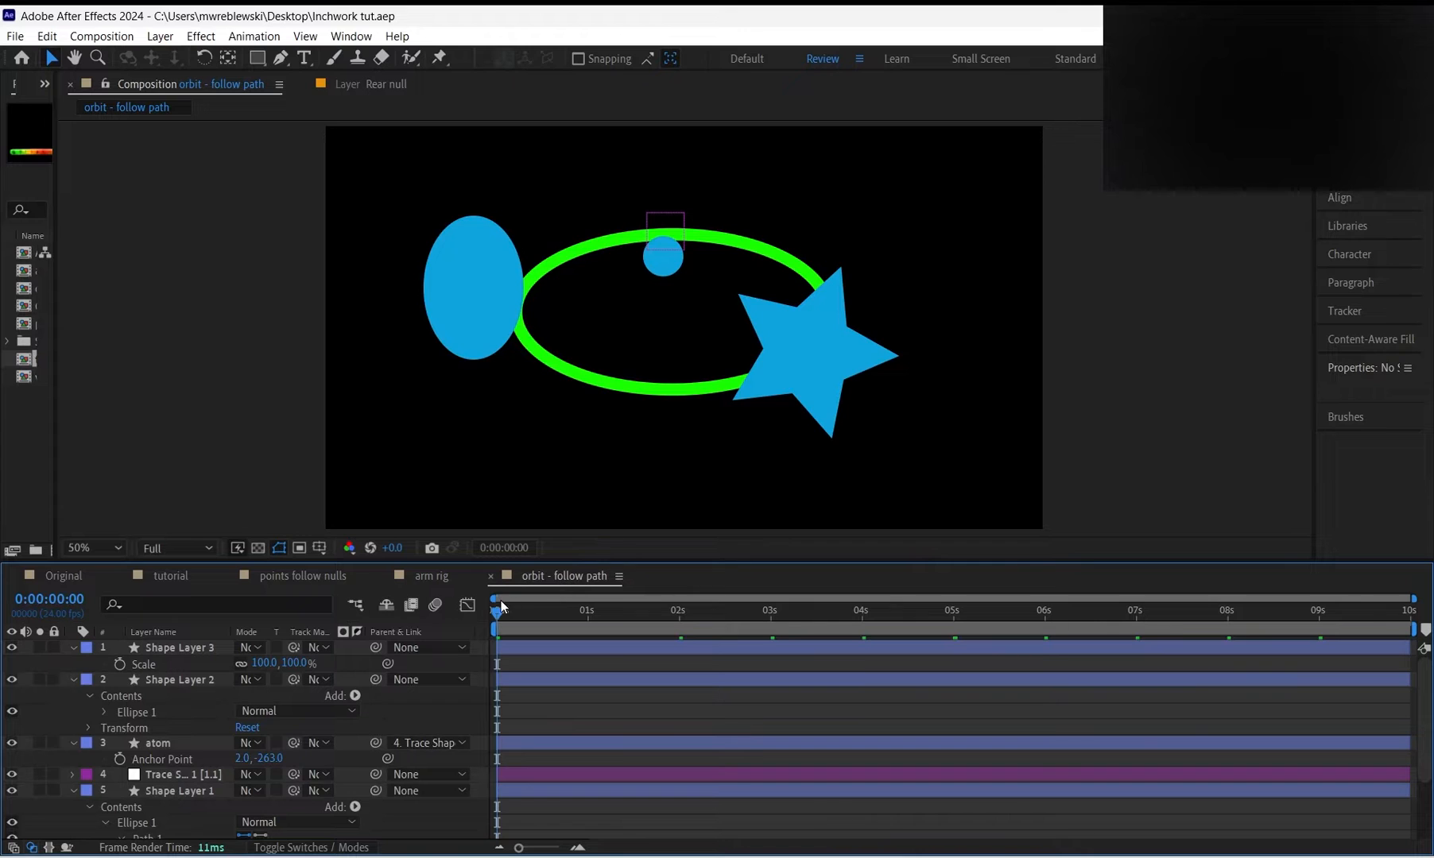
{"action": "key", "text": "space"}
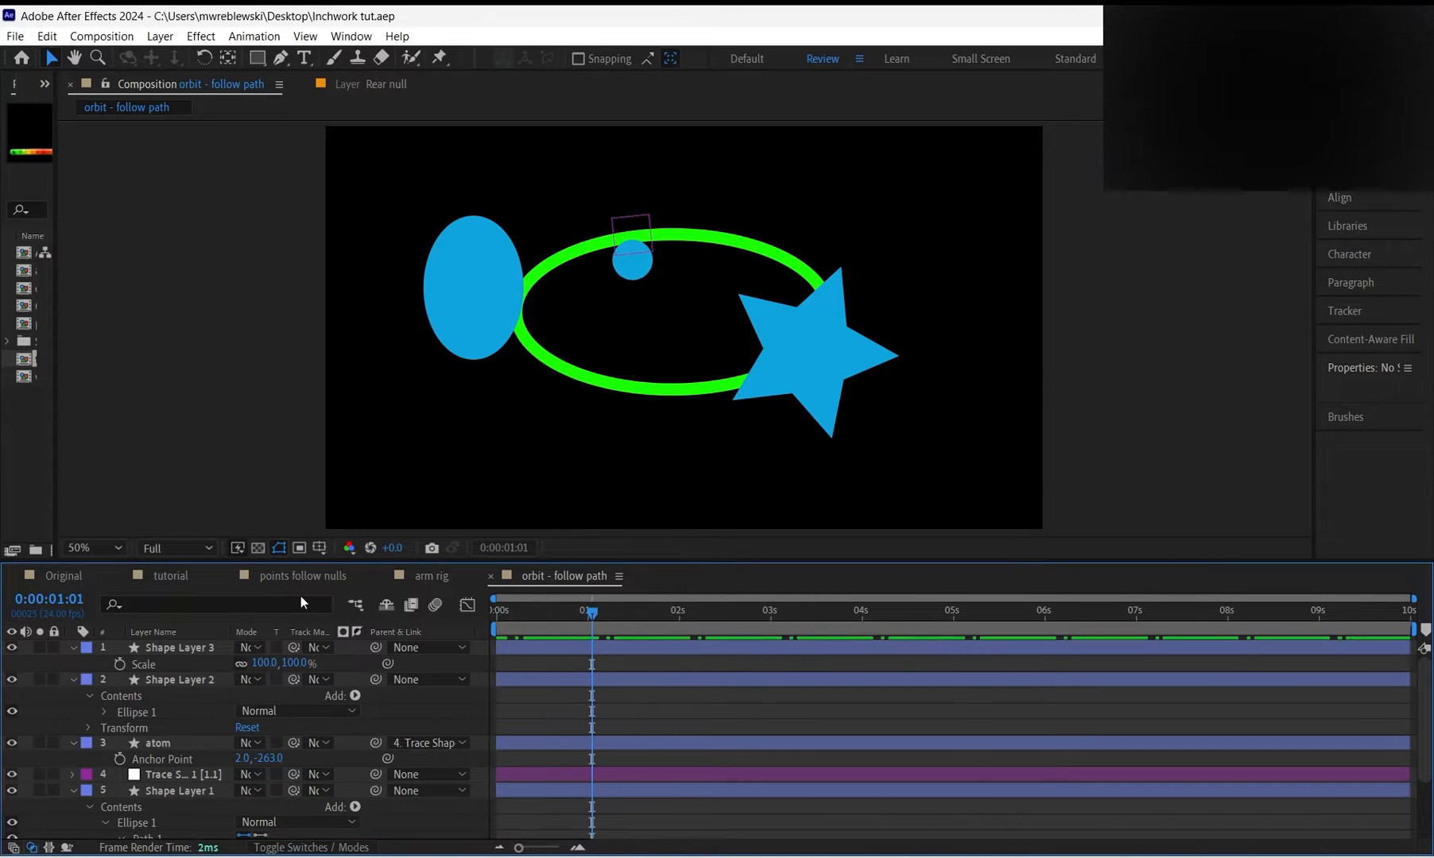
{"action": "left_click", "coordinate": [69, 574]}
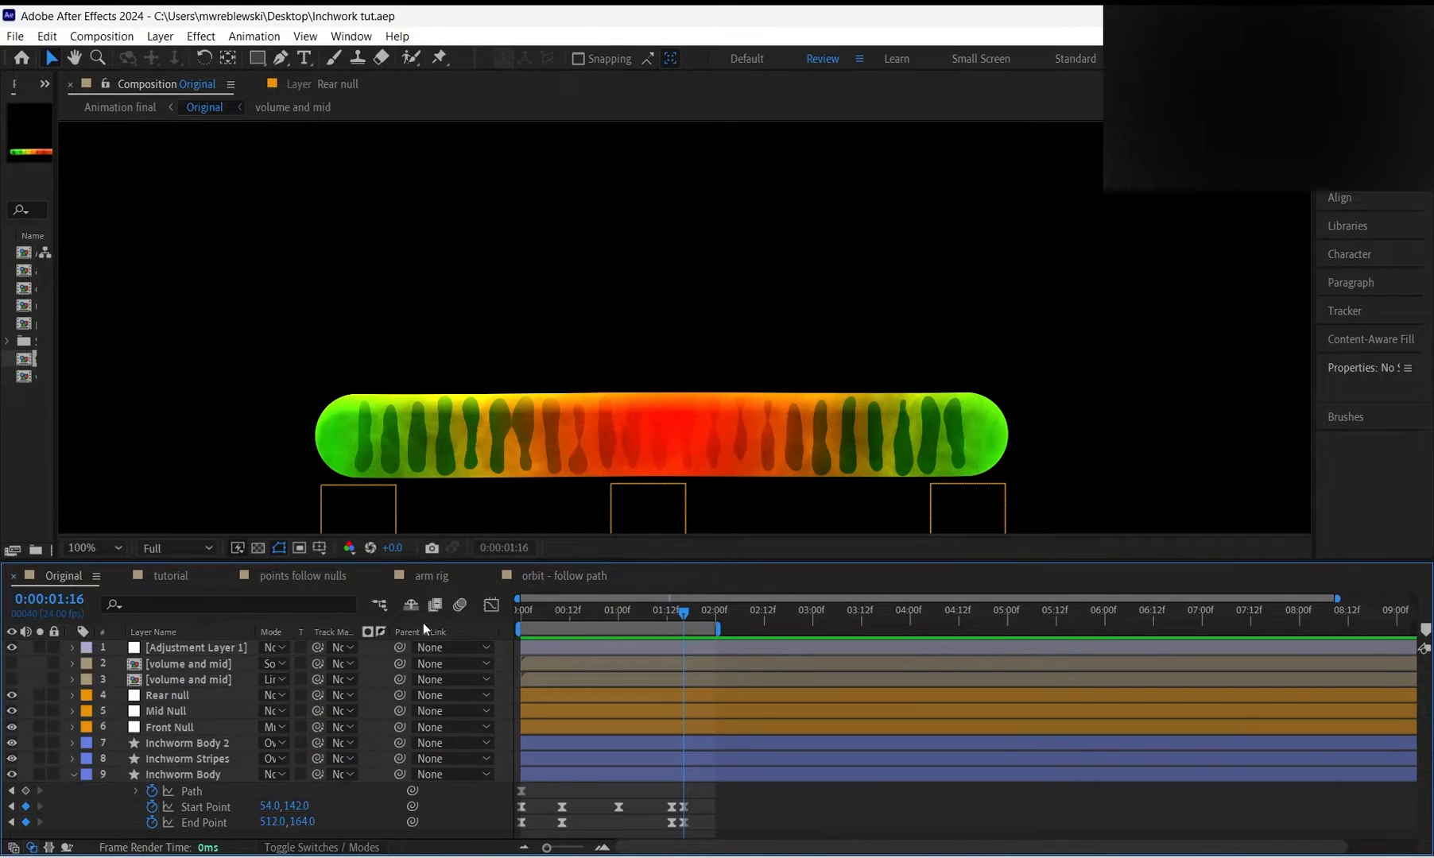
{"action": "left_click", "coordinate": [534, 609]}
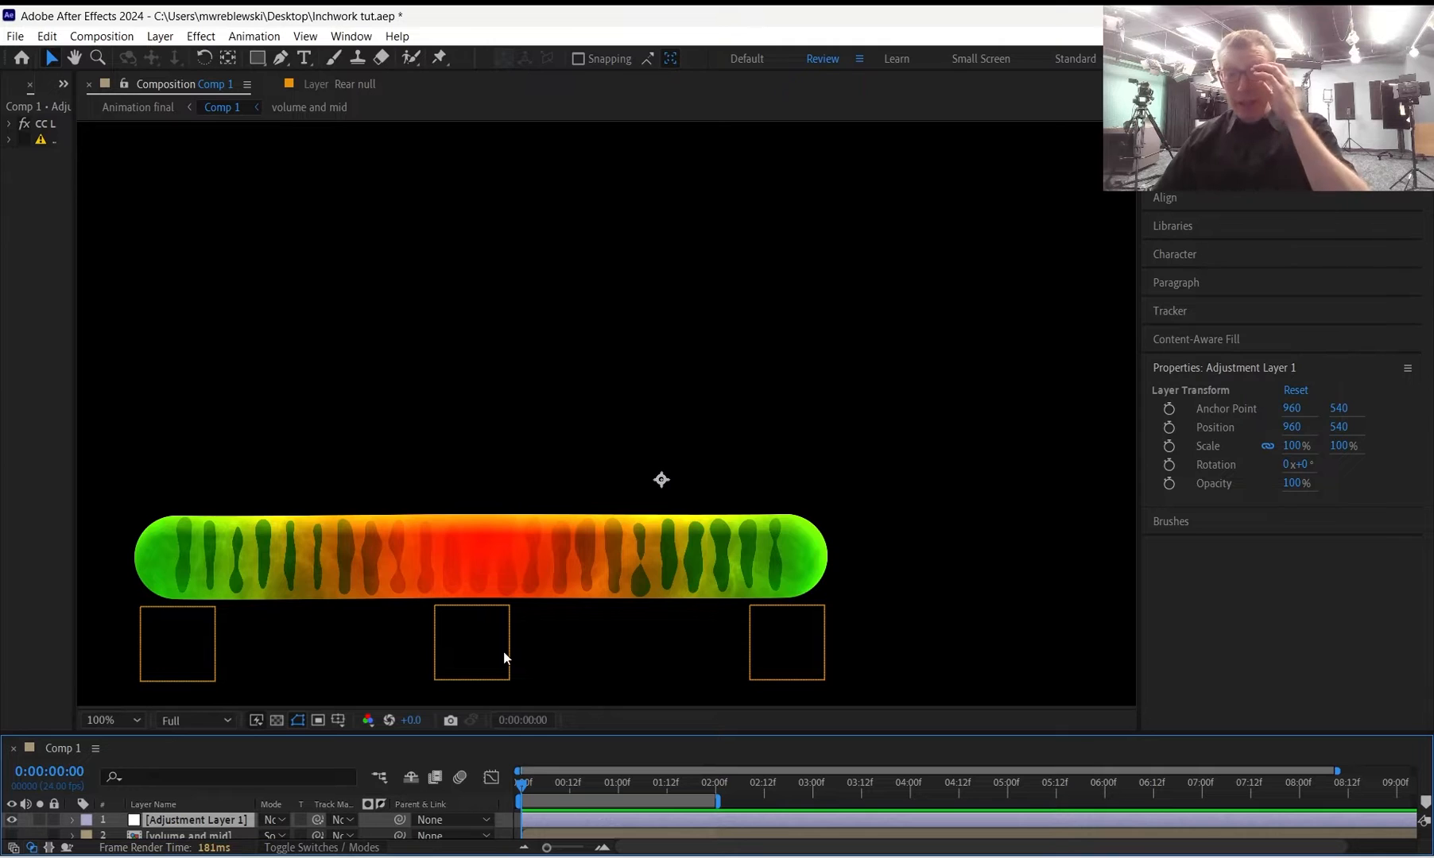
Show the project's item list instead of the effect controls, and briefly visit the Home screen.
{"action": "left_click", "coordinate": [286, 86]}
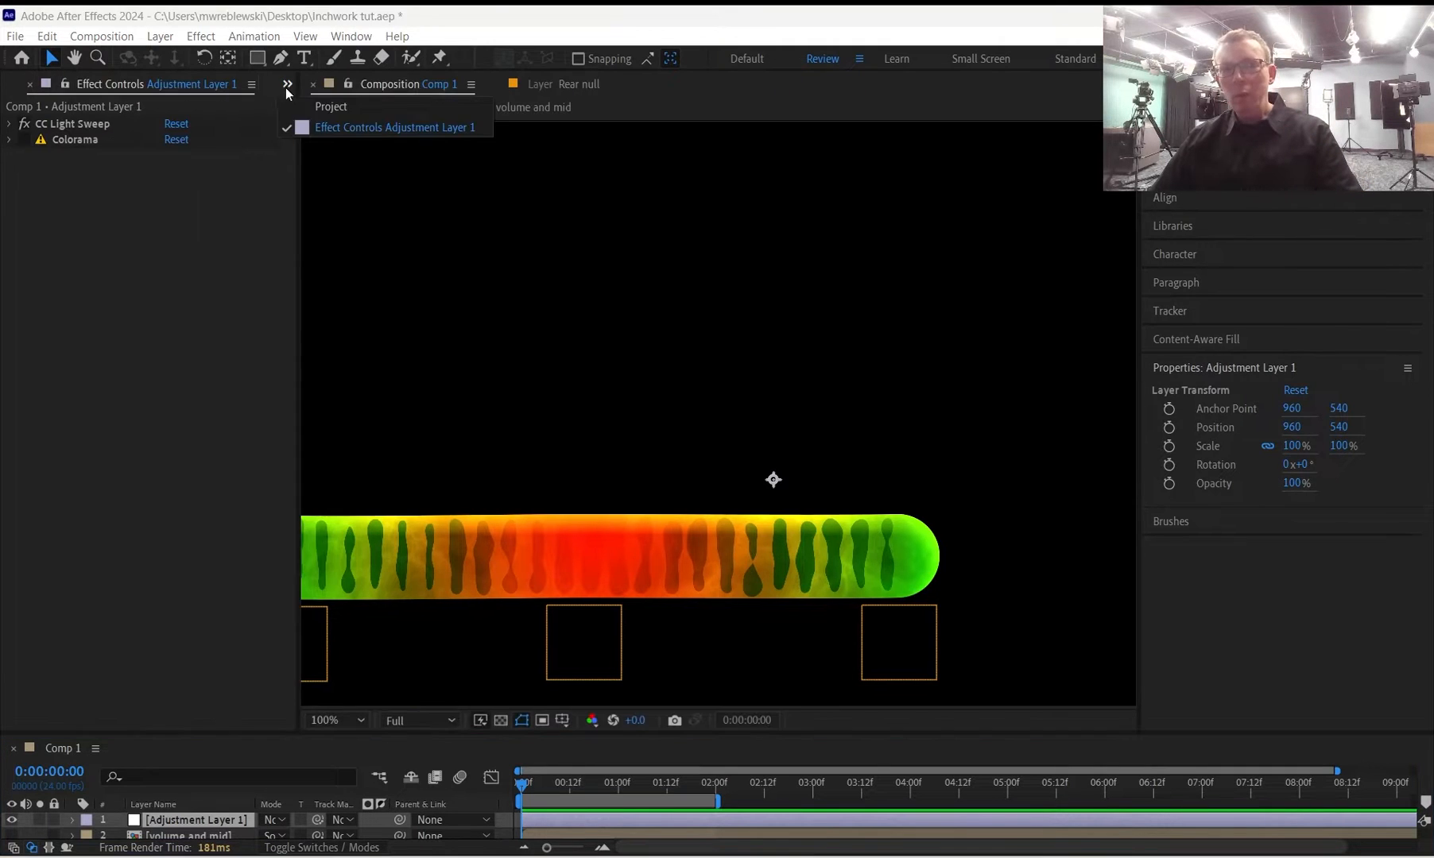
{"action": "left_click", "coordinate": [312, 113]}
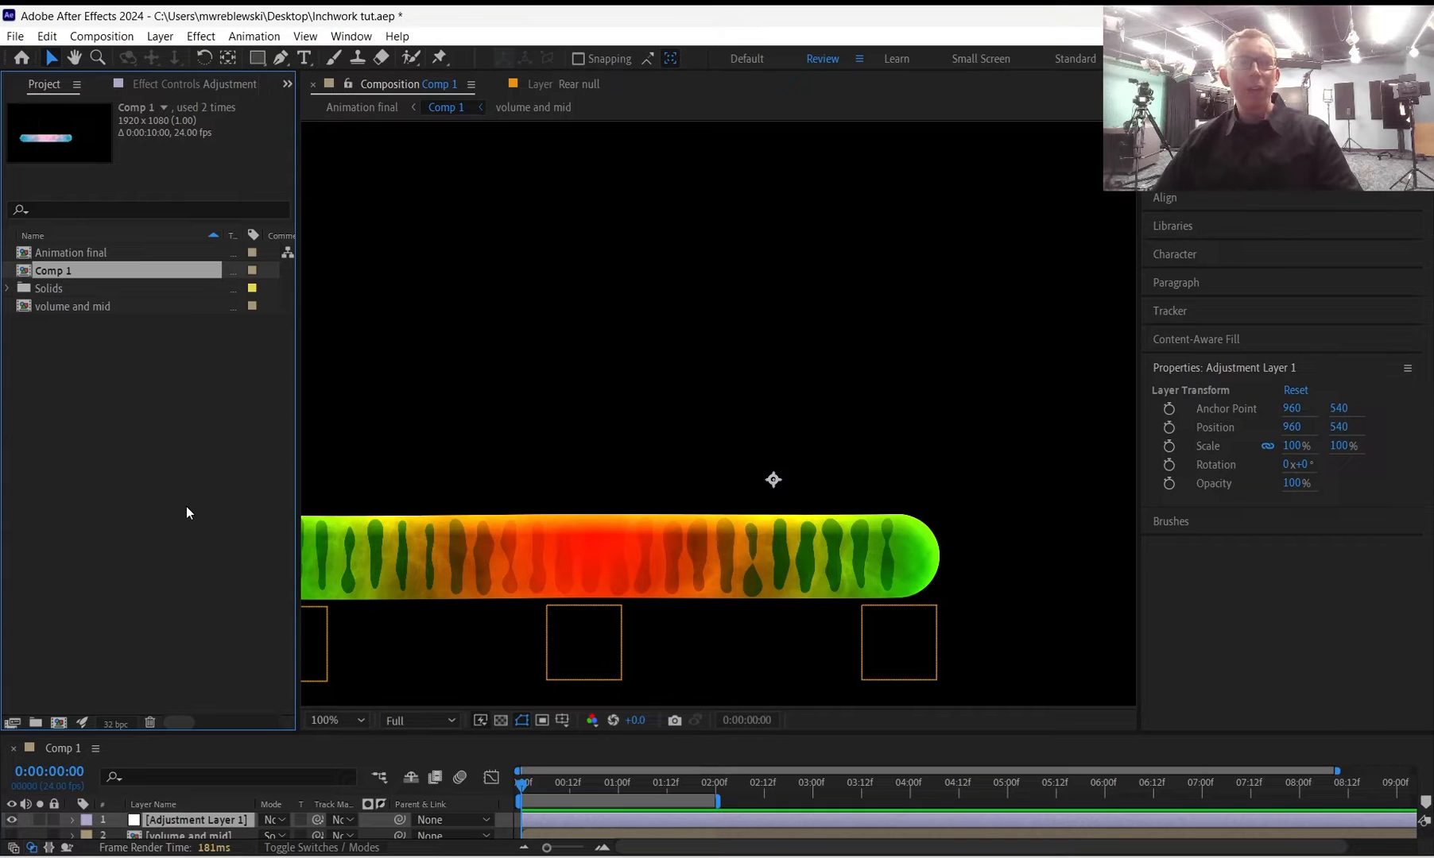
{"action": "left_click", "coordinate": [21, 57]}
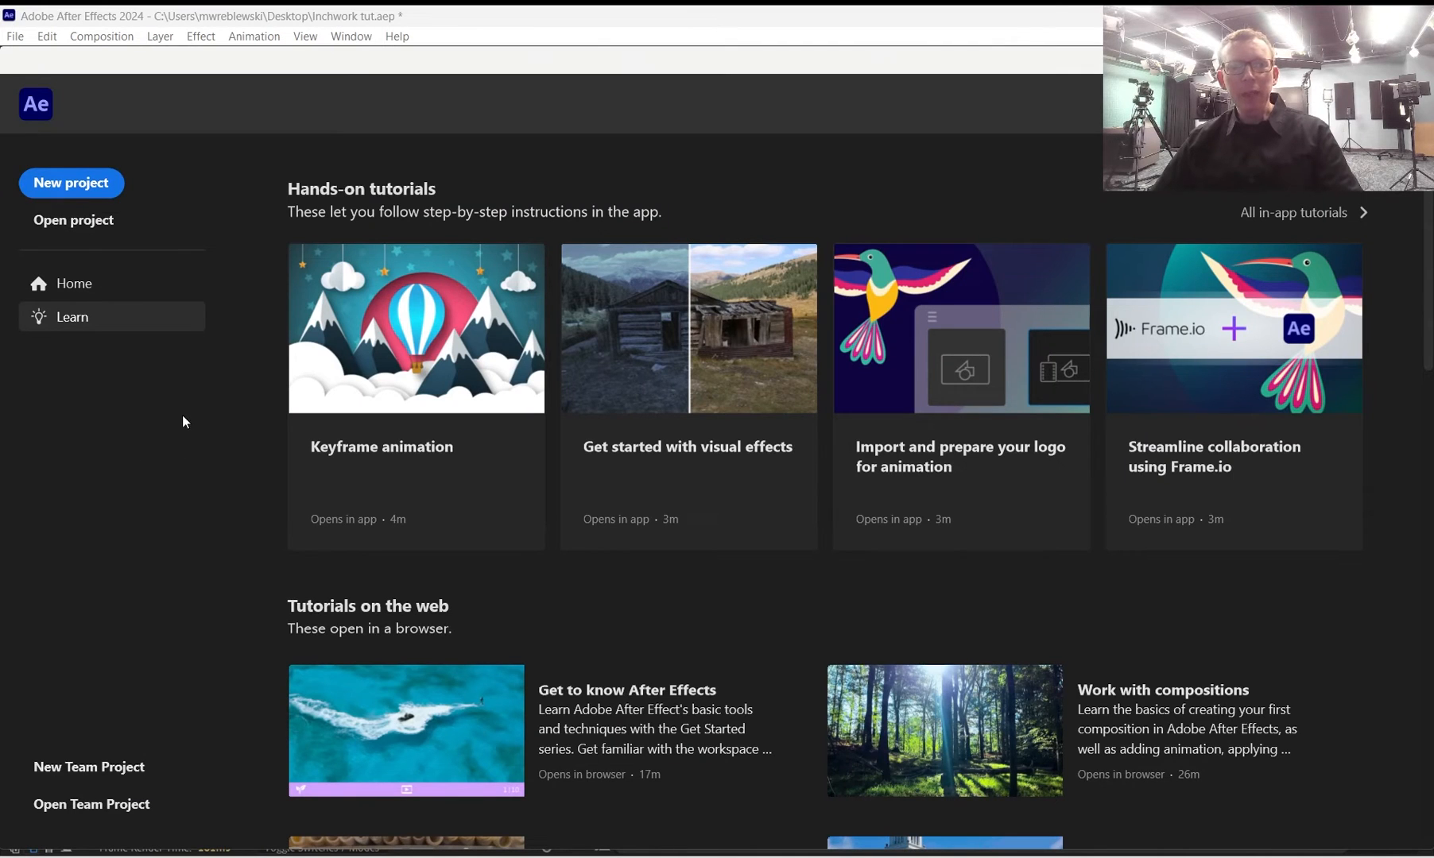
{"action": "key", "text": "Escape"}
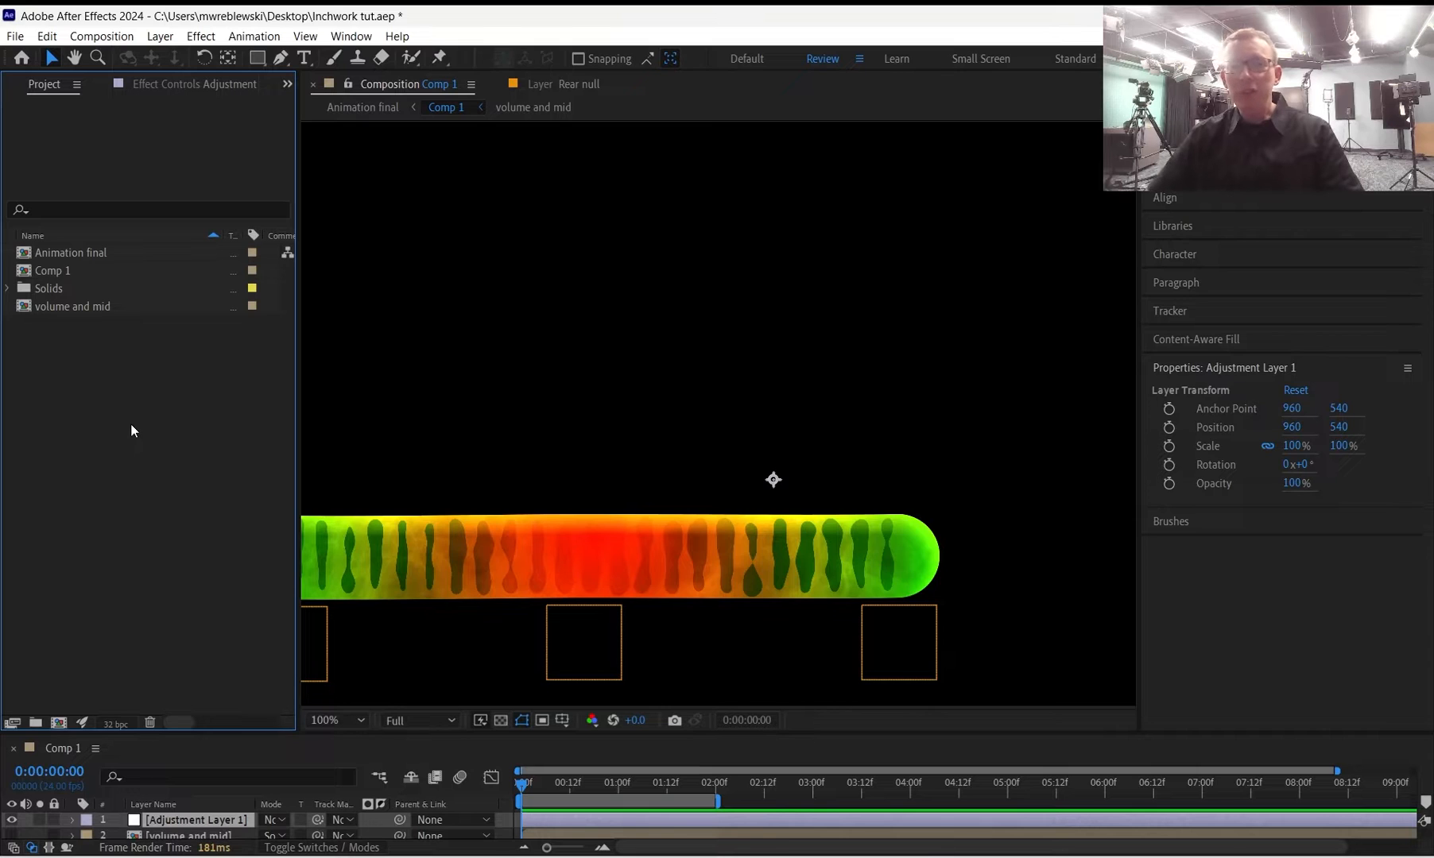
{"action": "left_click", "coordinate": [109, 35]}
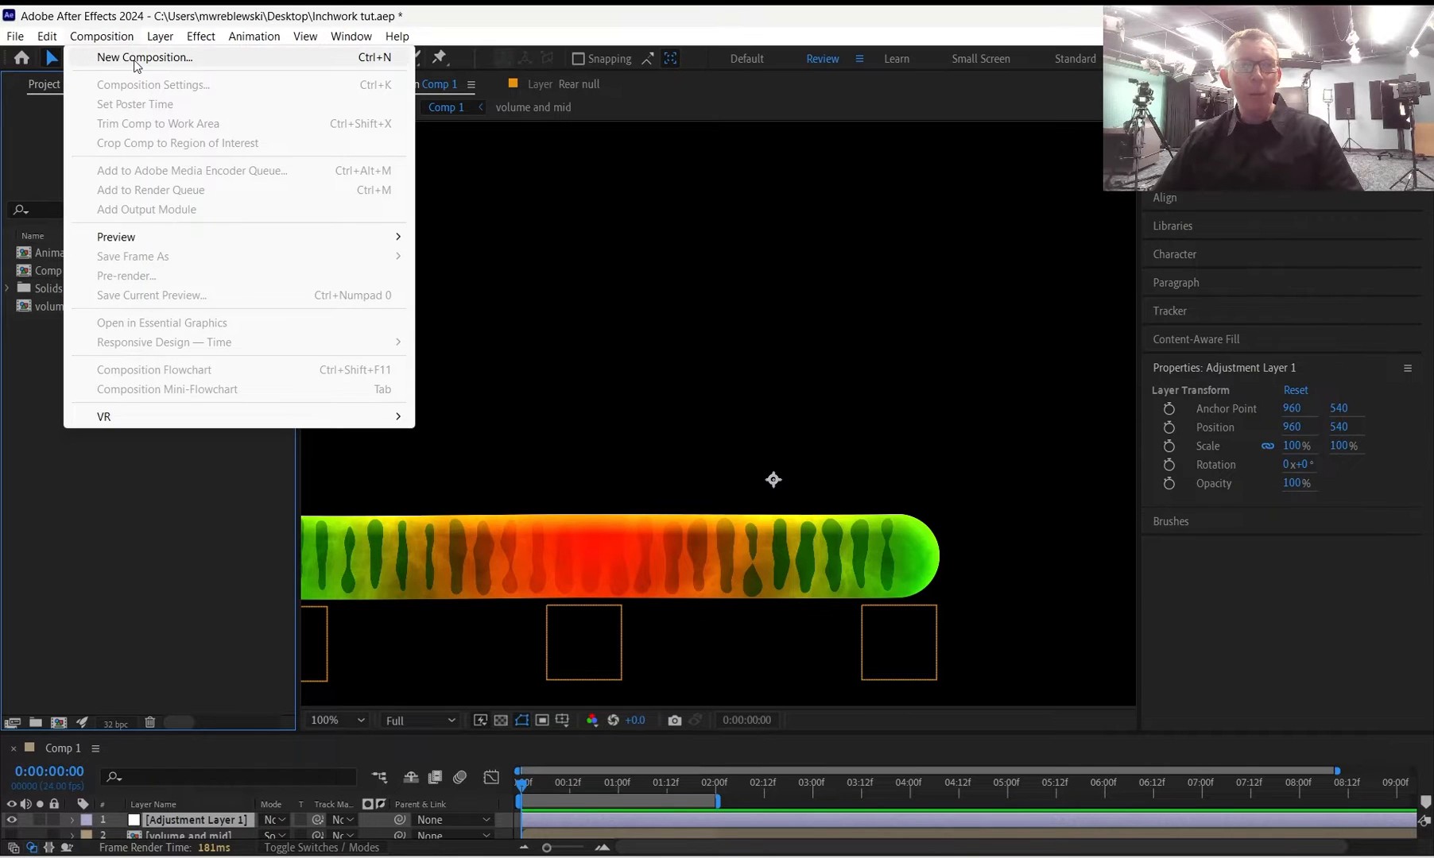
{"action": "left_click", "coordinate": [133, 59]}
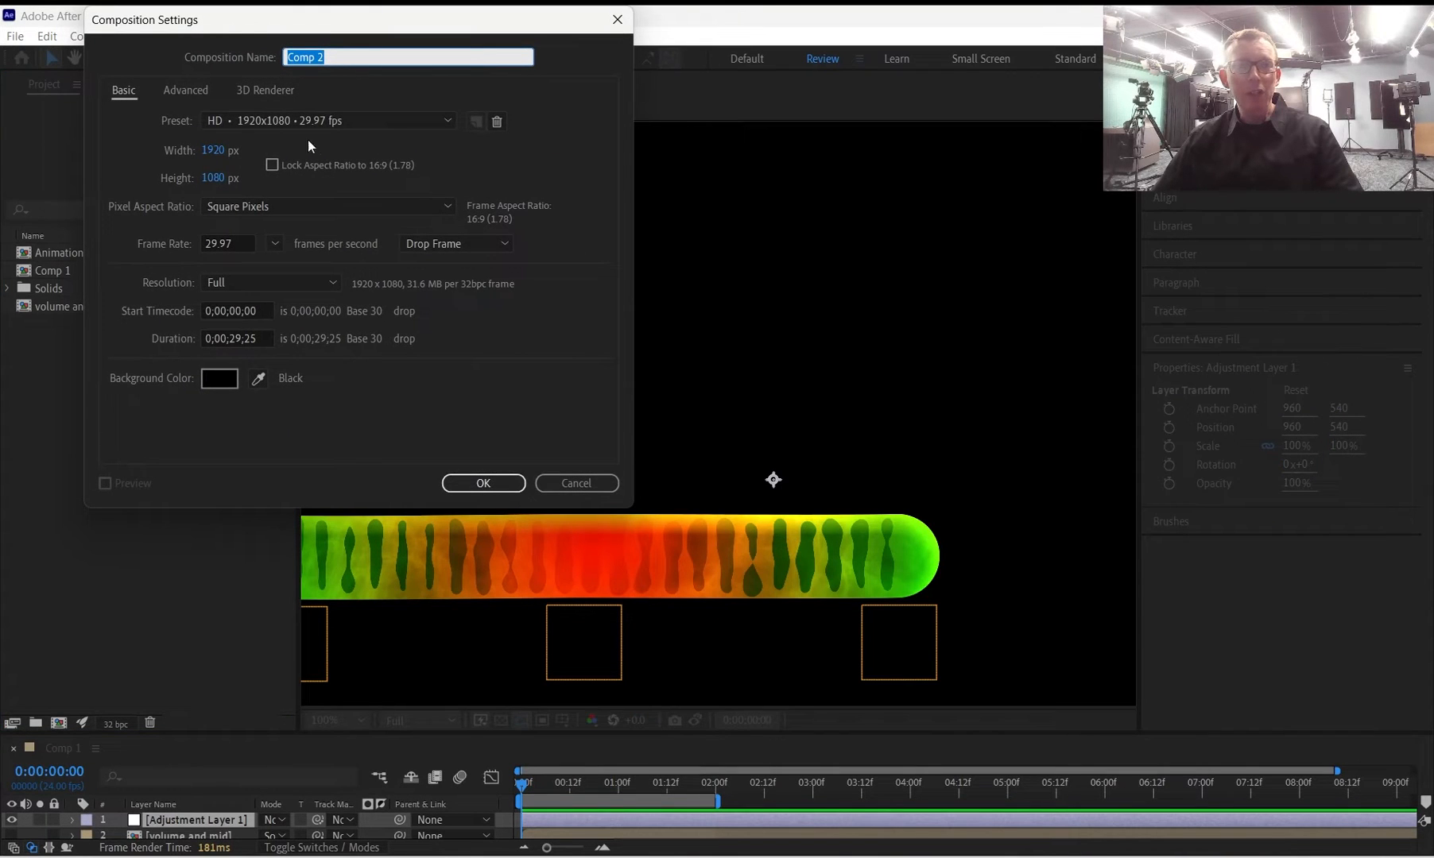
{"action": "left_click", "coordinate": [433, 120]}
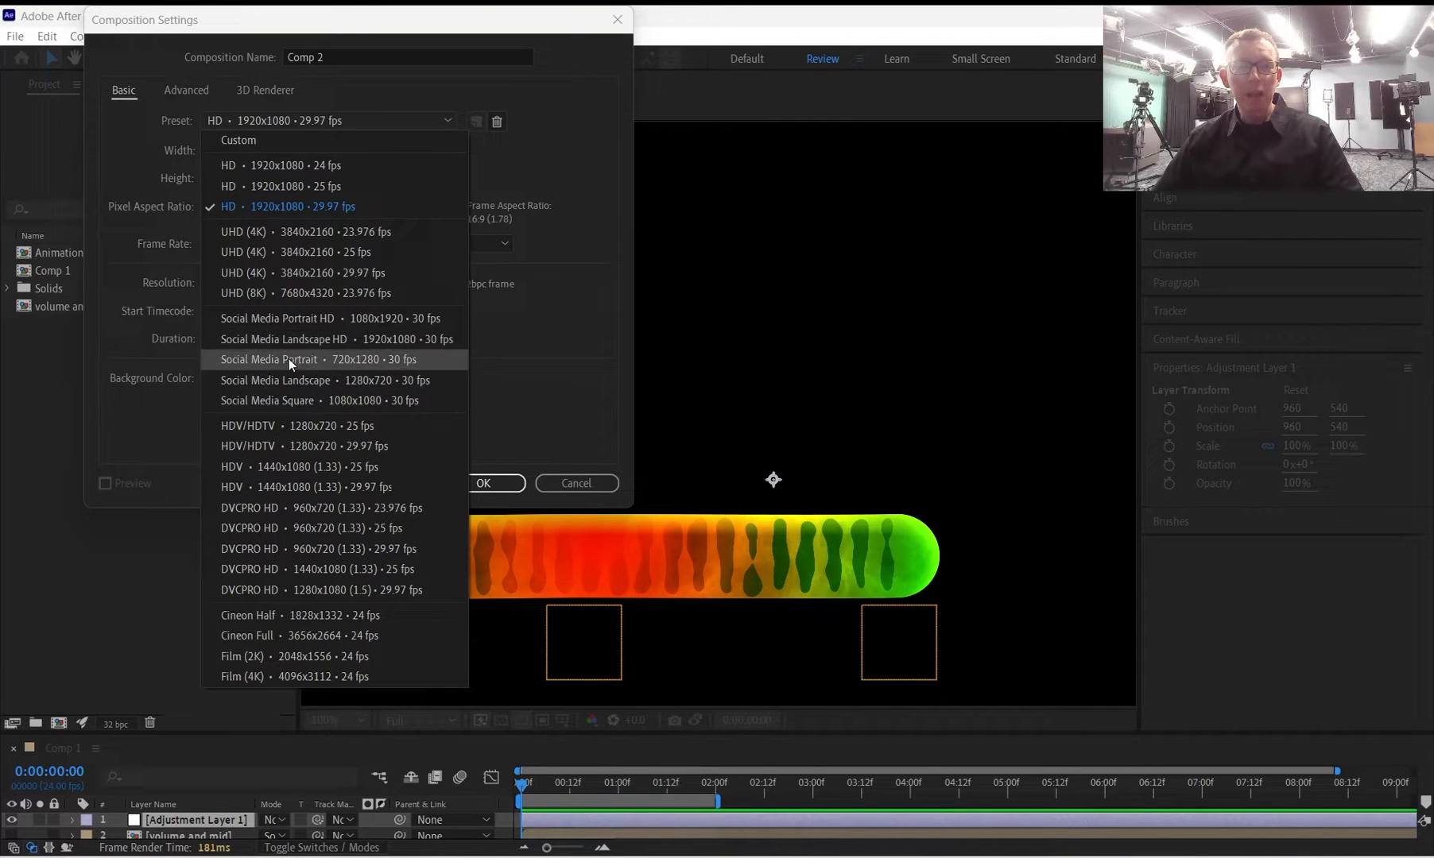
{"action": "left_click", "coordinate": [547, 334]}
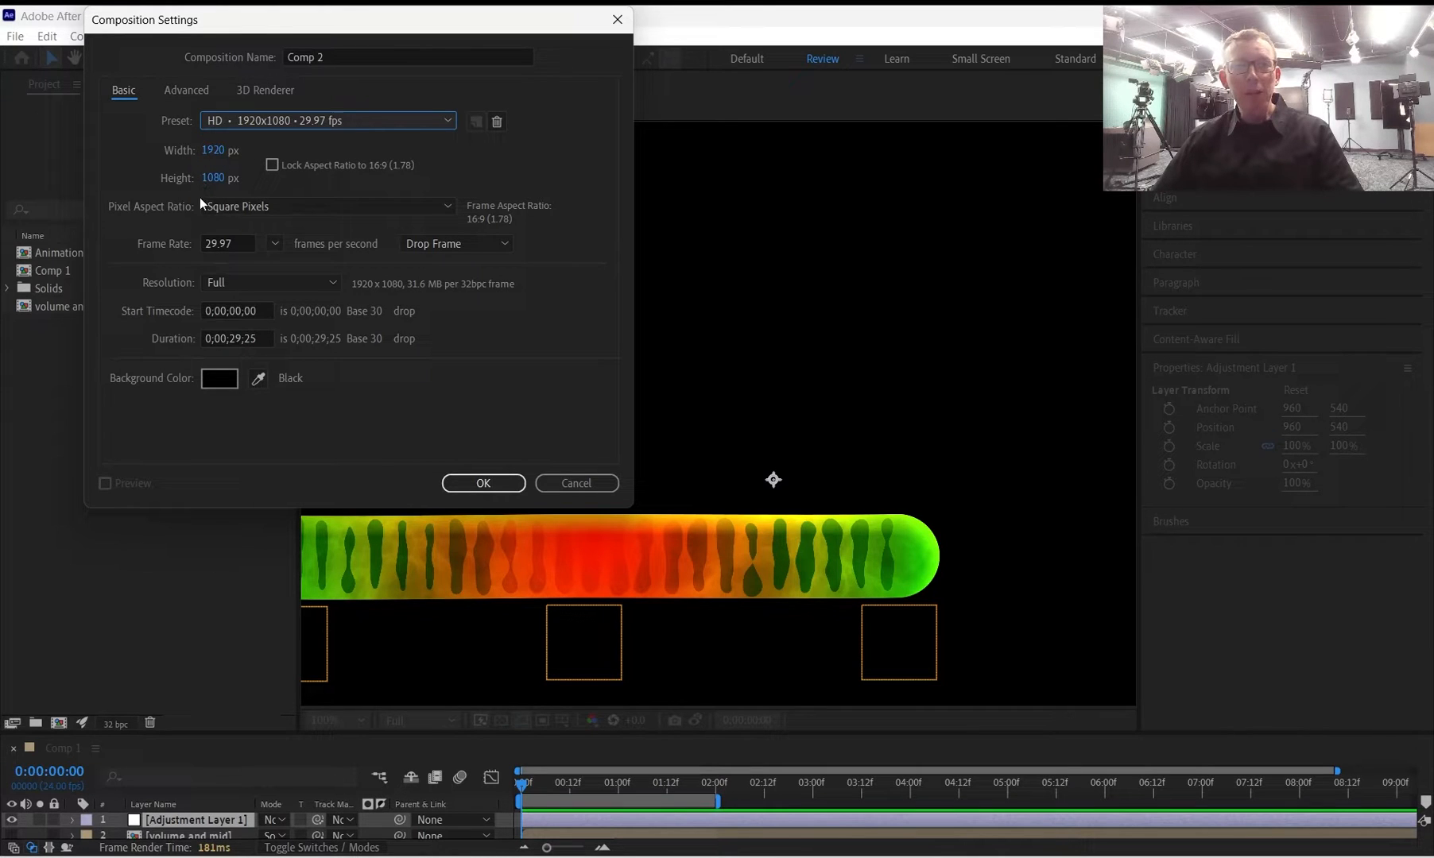
{"action": "left_click", "coordinate": [274, 242]}
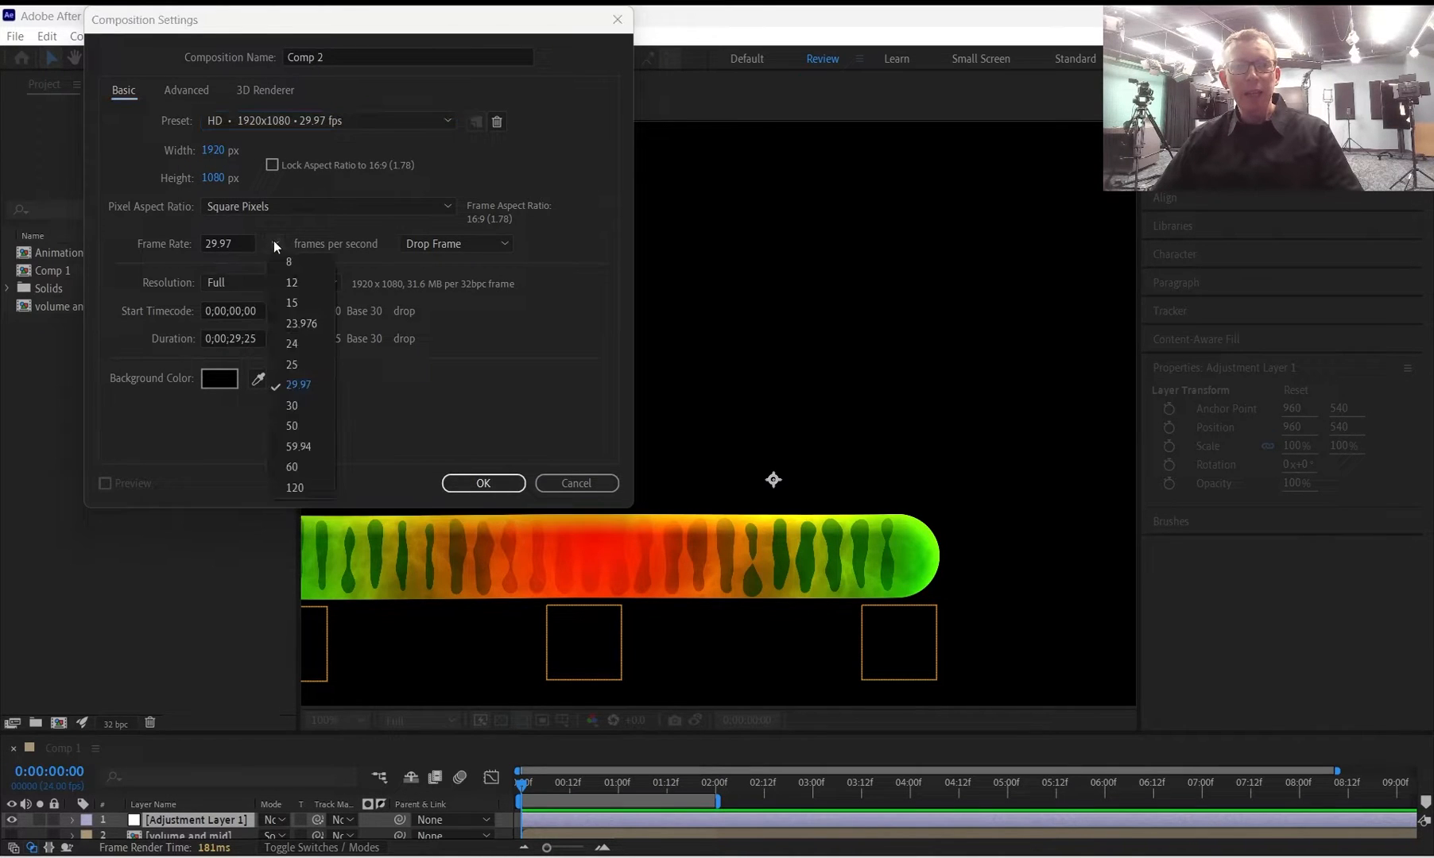
{"action": "left_click", "coordinate": [308, 342]}
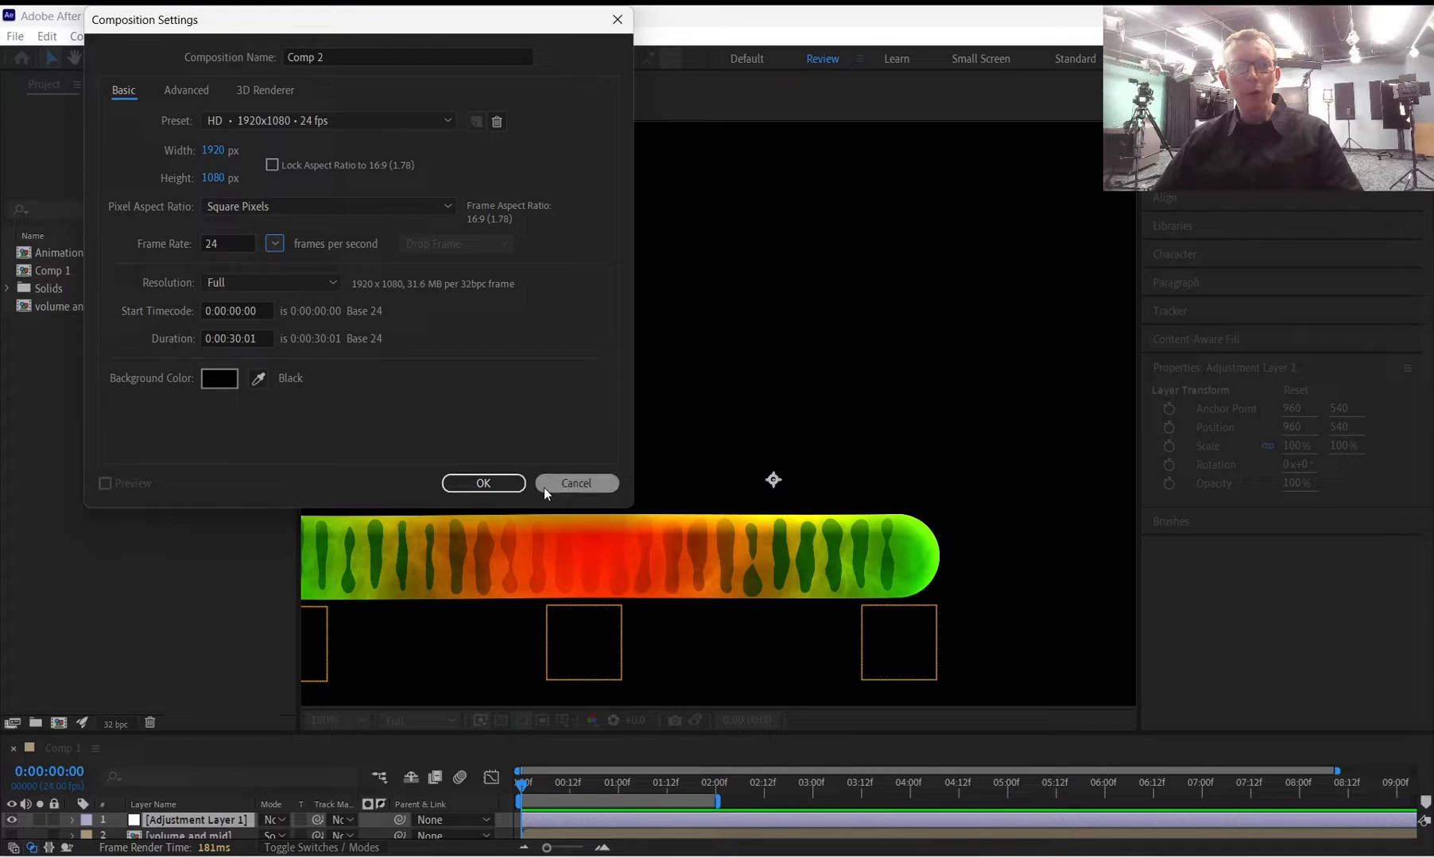
{"action": "left_click", "coordinate": [566, 483]}
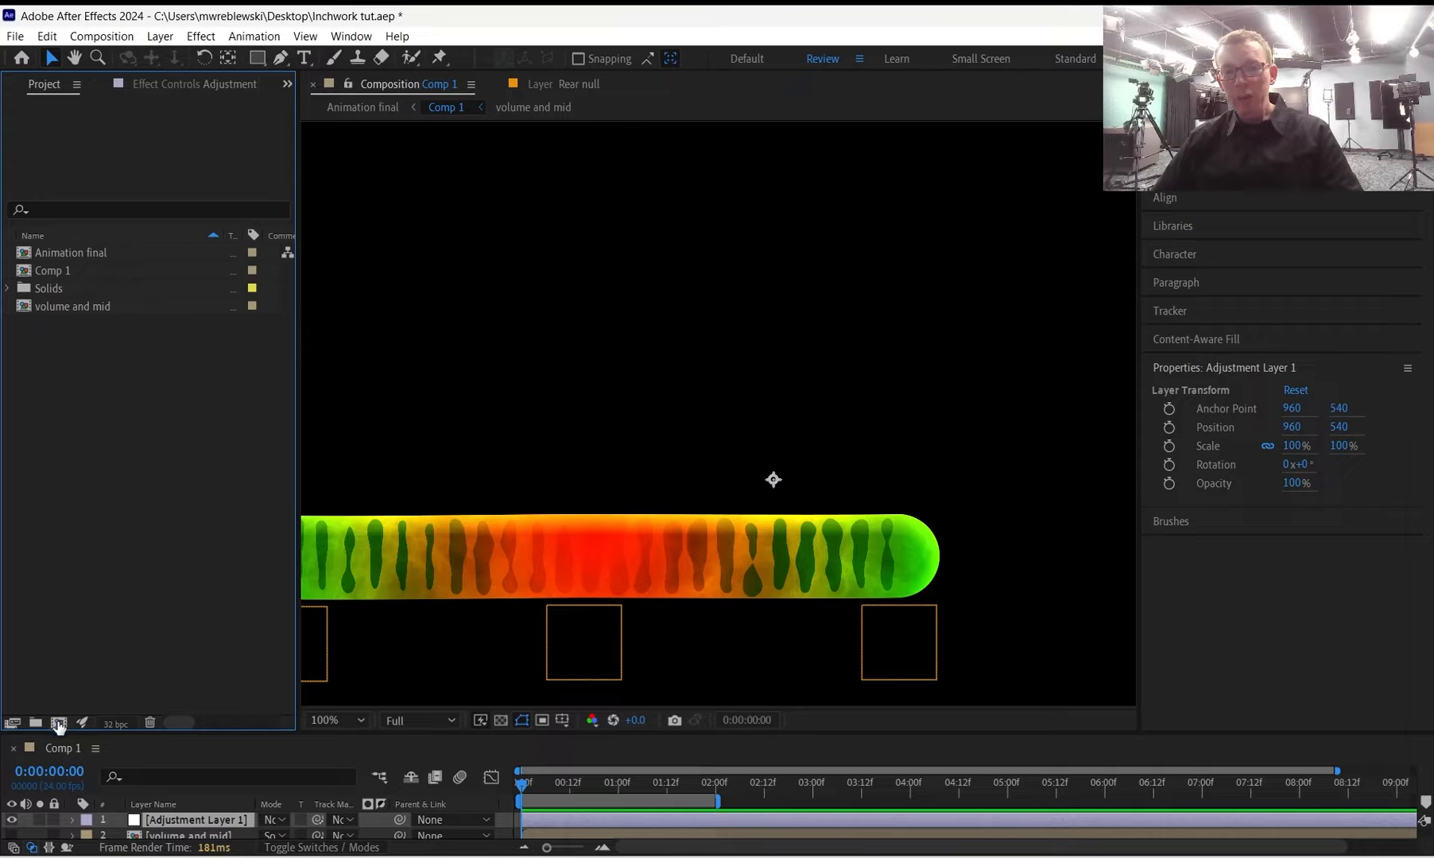
Start a new composition with the HD 1920x1080 24 fps preset.
{"action": "left_click", "coordinate": [59, 724]}
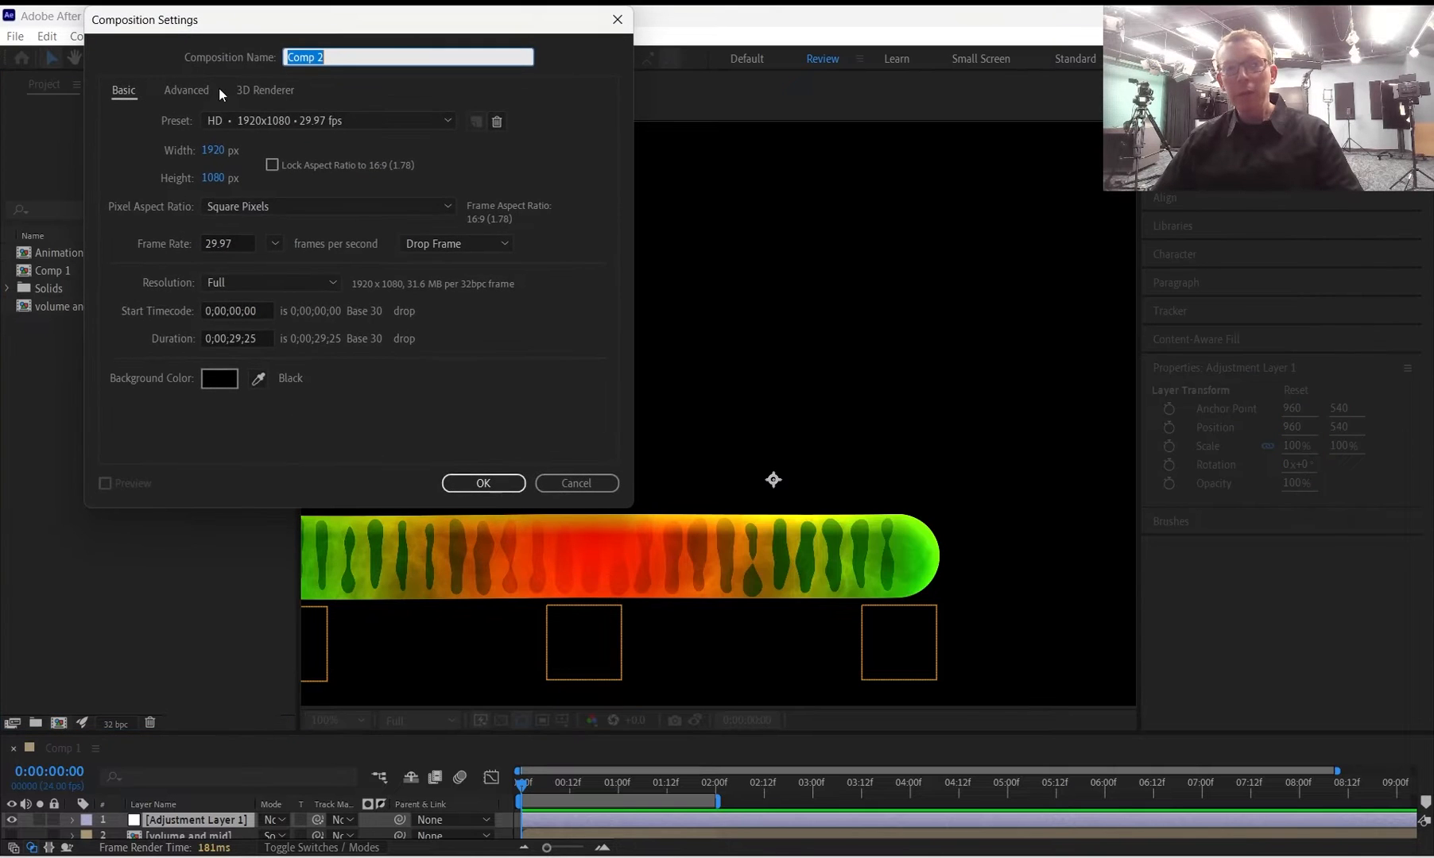
{"action": "left_click", "coordinate": [180, 37]}
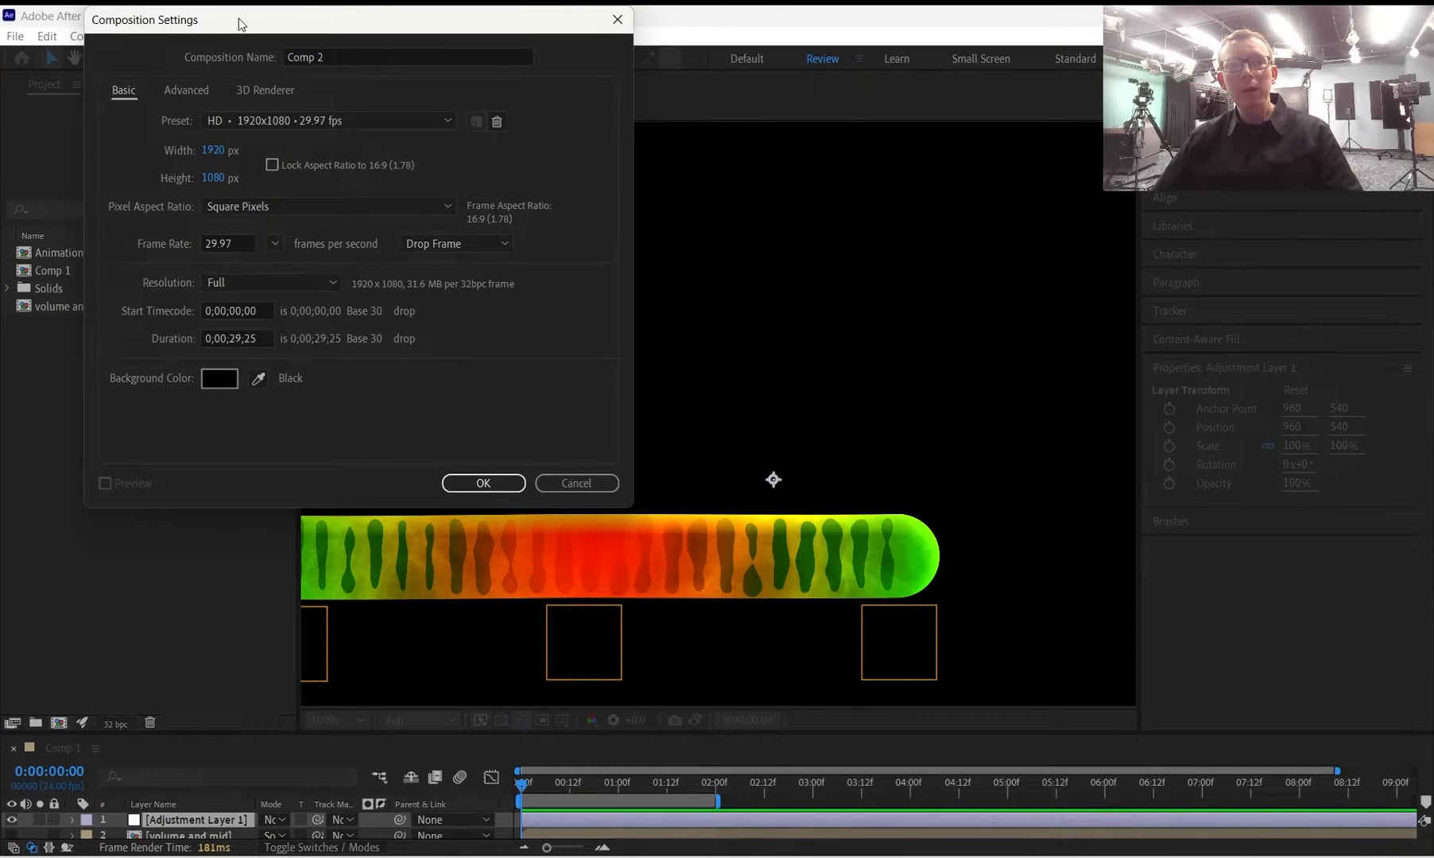
{"action": "left_click", "coordinate": [99, 39]}
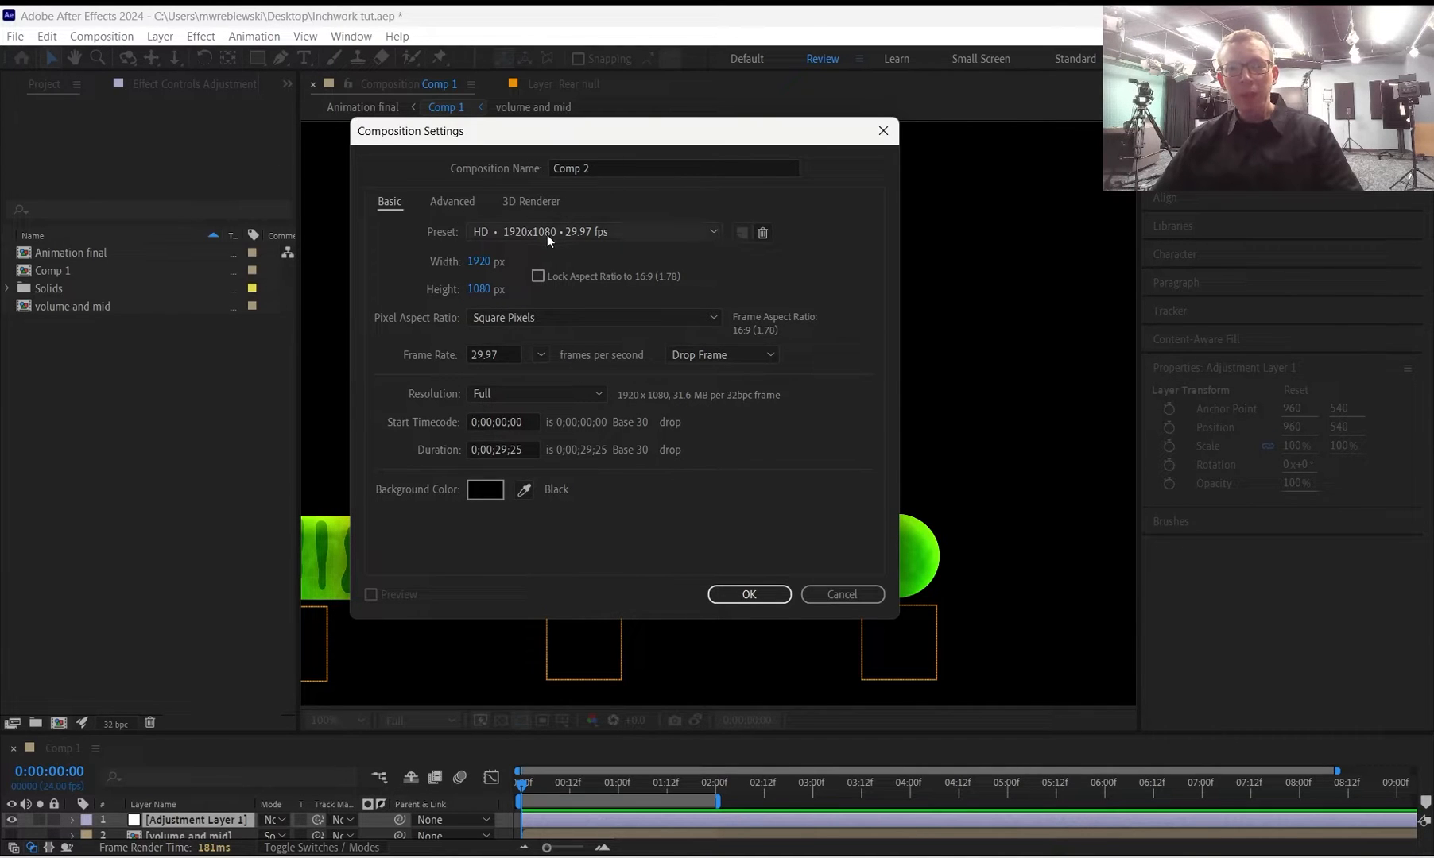
{"action": "left_click", "coordinate": [689, 235]}
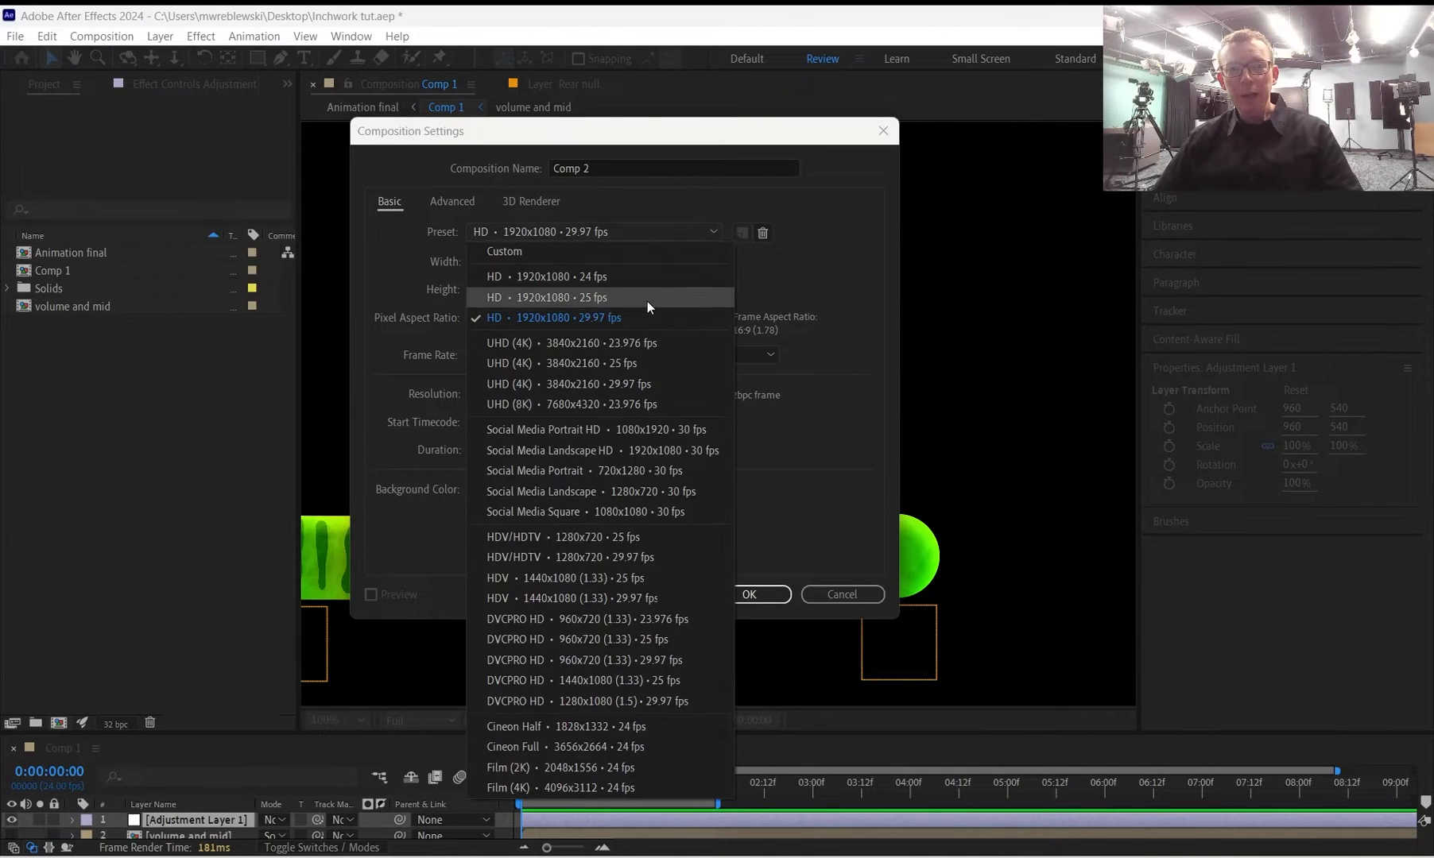
{"action": "left_click", "coordinate": [639, 282]}
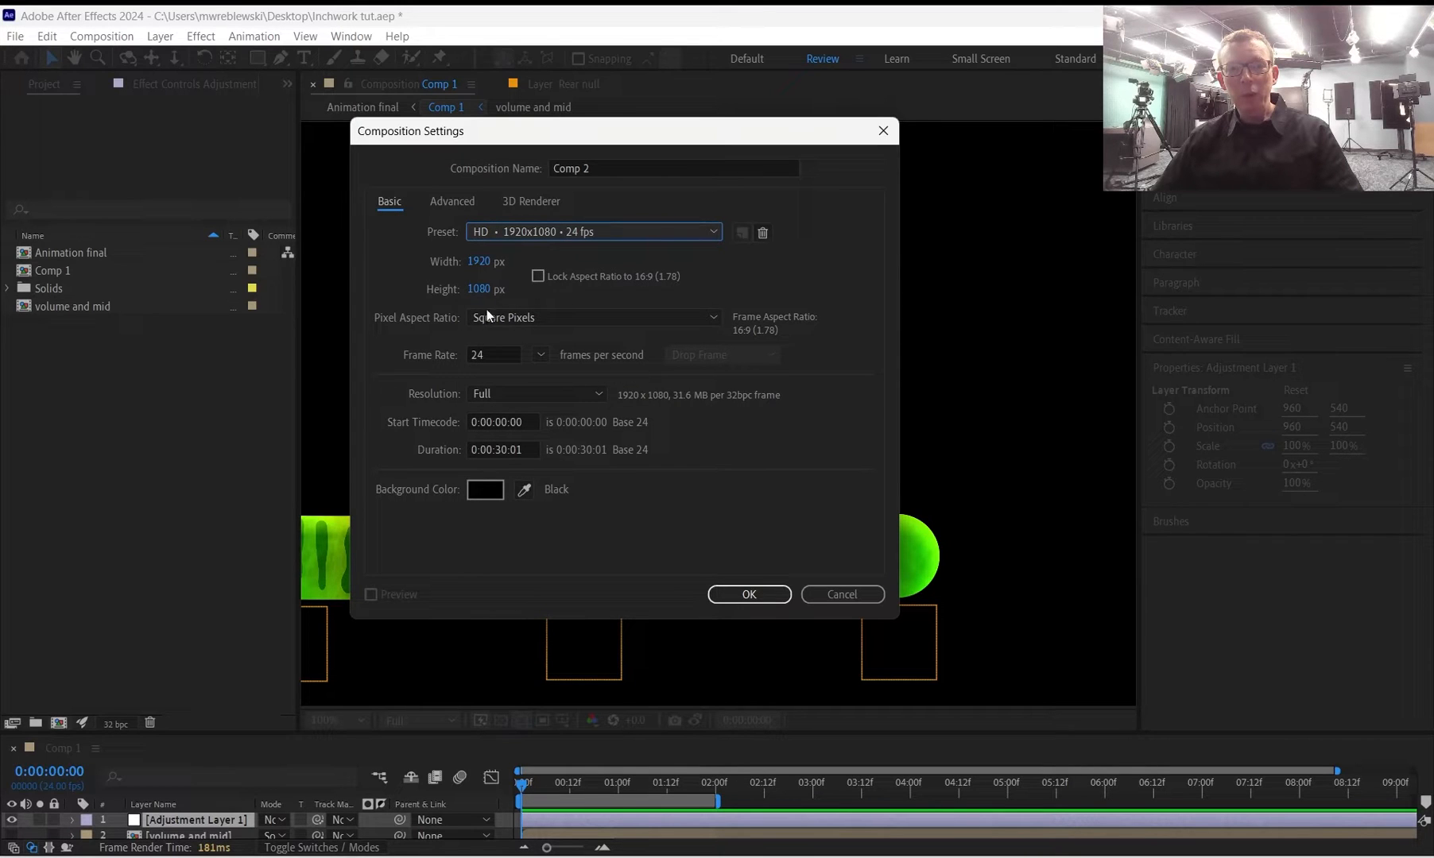
{"action": "left_click", "coordinate": [539, 357]}
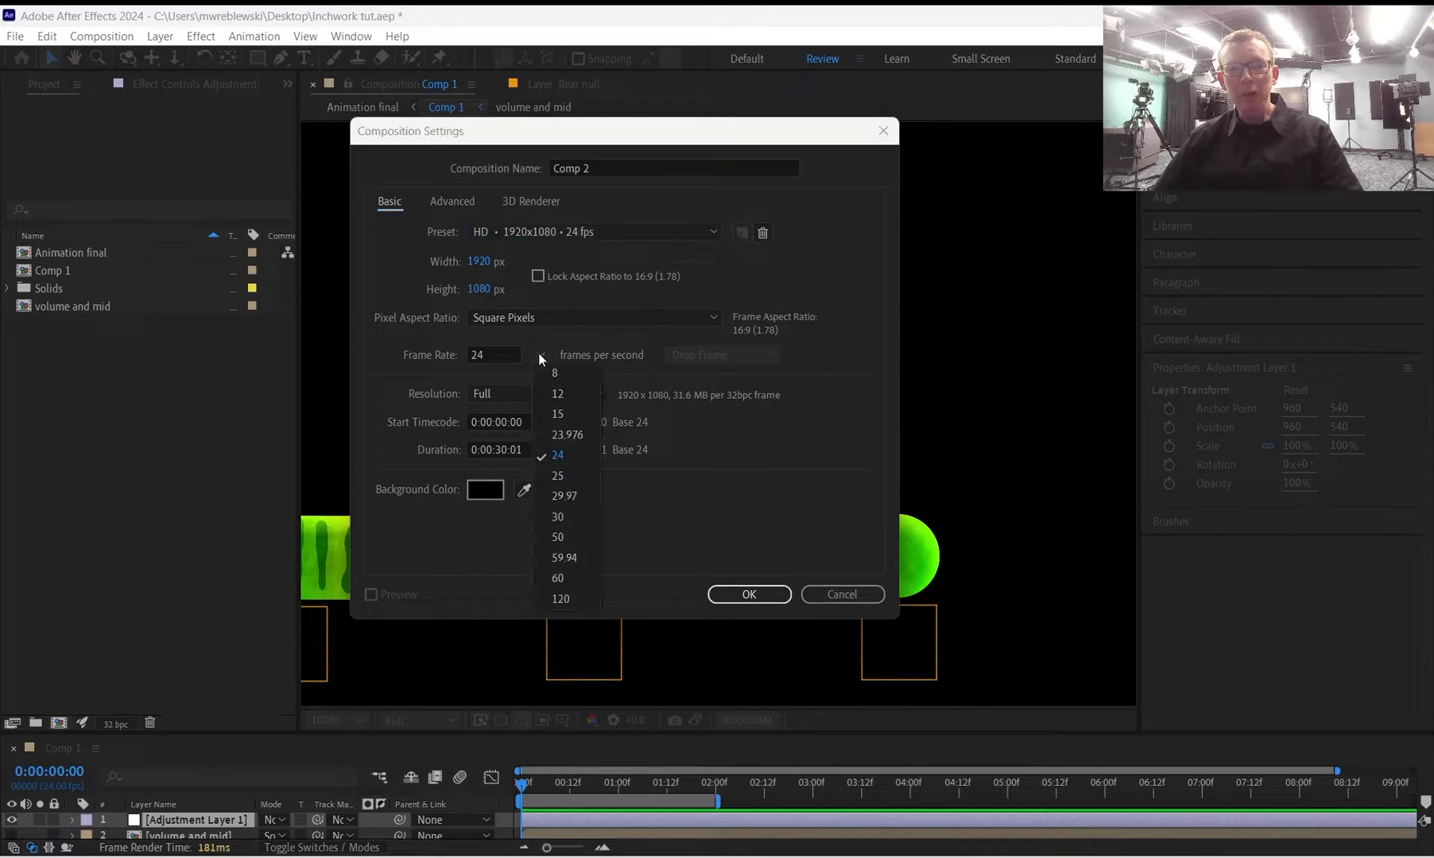
{"action": "left_click", "coordinate": [398, 358]}
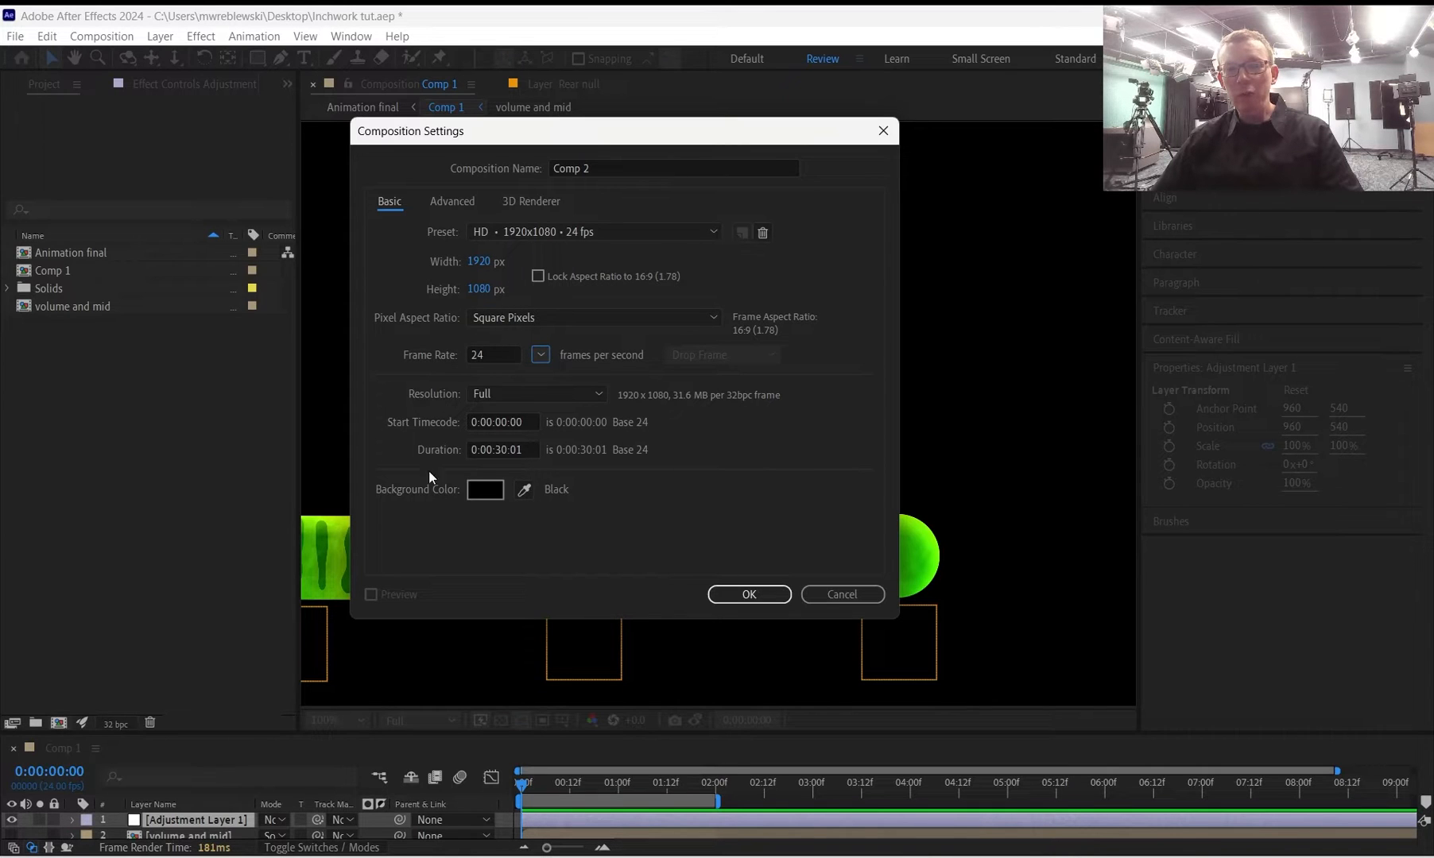
Set the new composition's duration to 10.00 (10 seconds) and create it.
{"action": "left_click", "coordinate": [505, 446]}
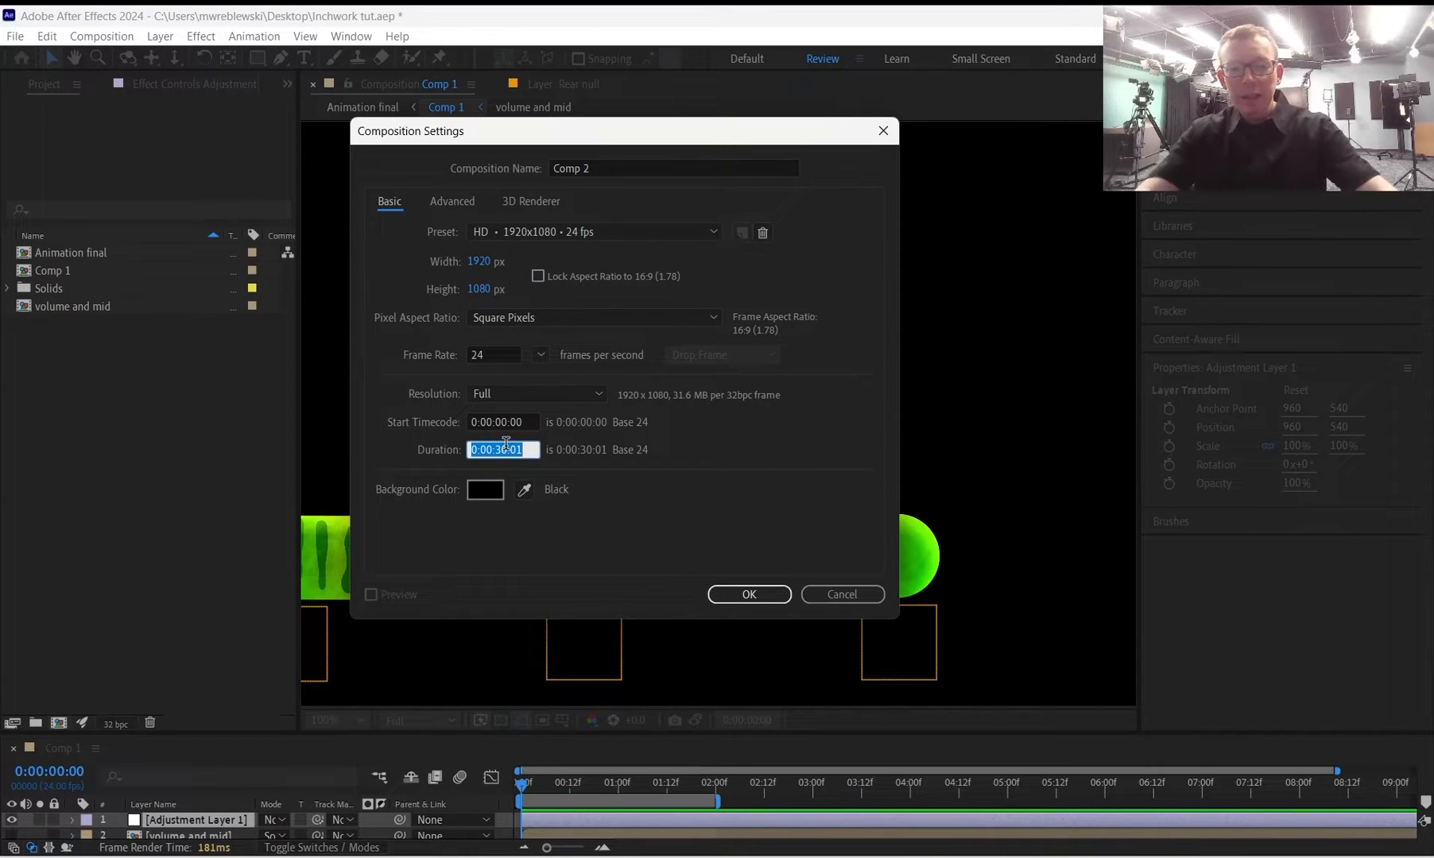
{"action": "type", "text": "10.00"}
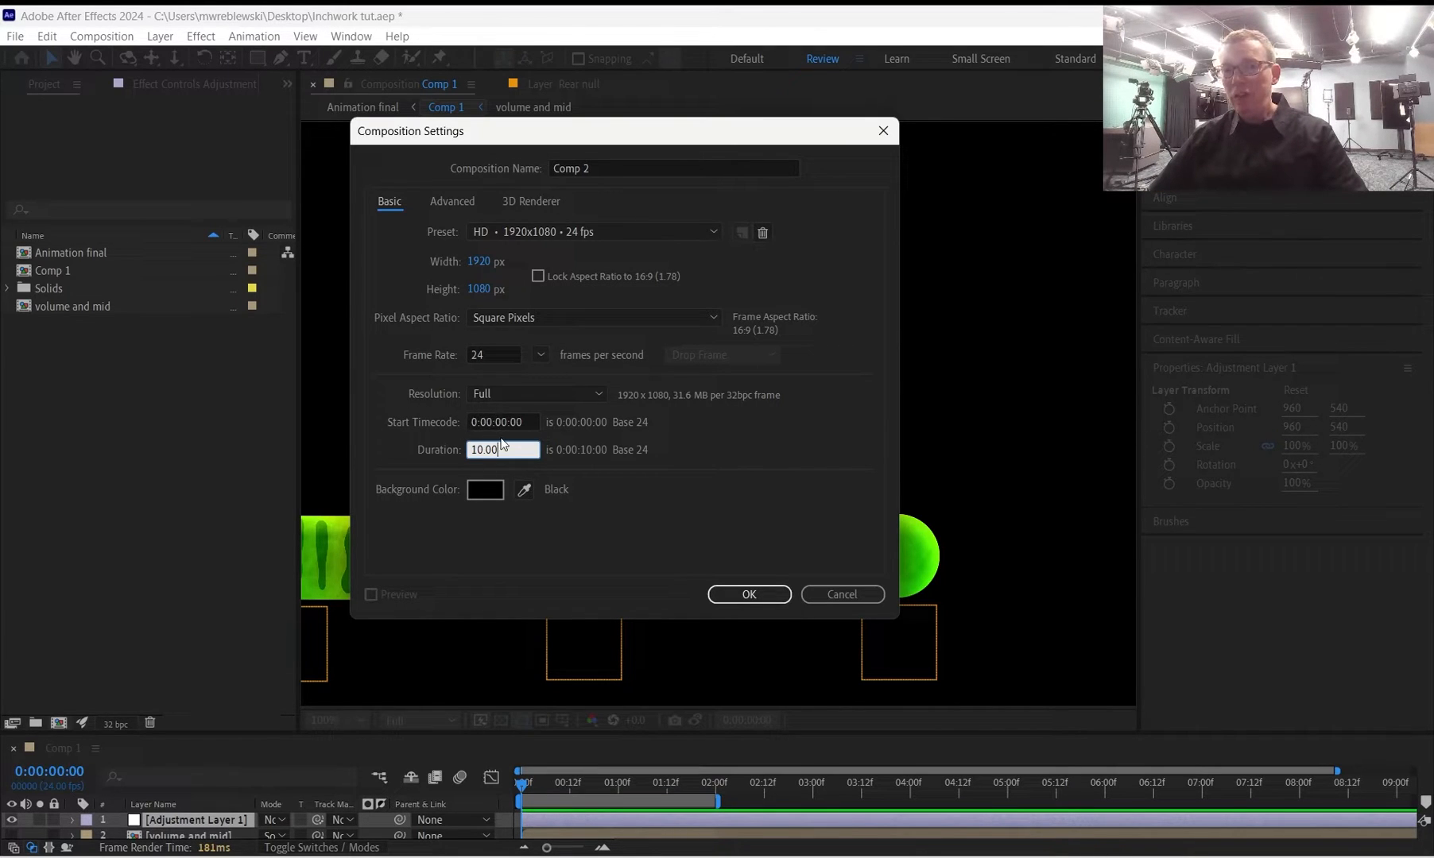
{"action": "left_click", "coordinate": [745, 595]}
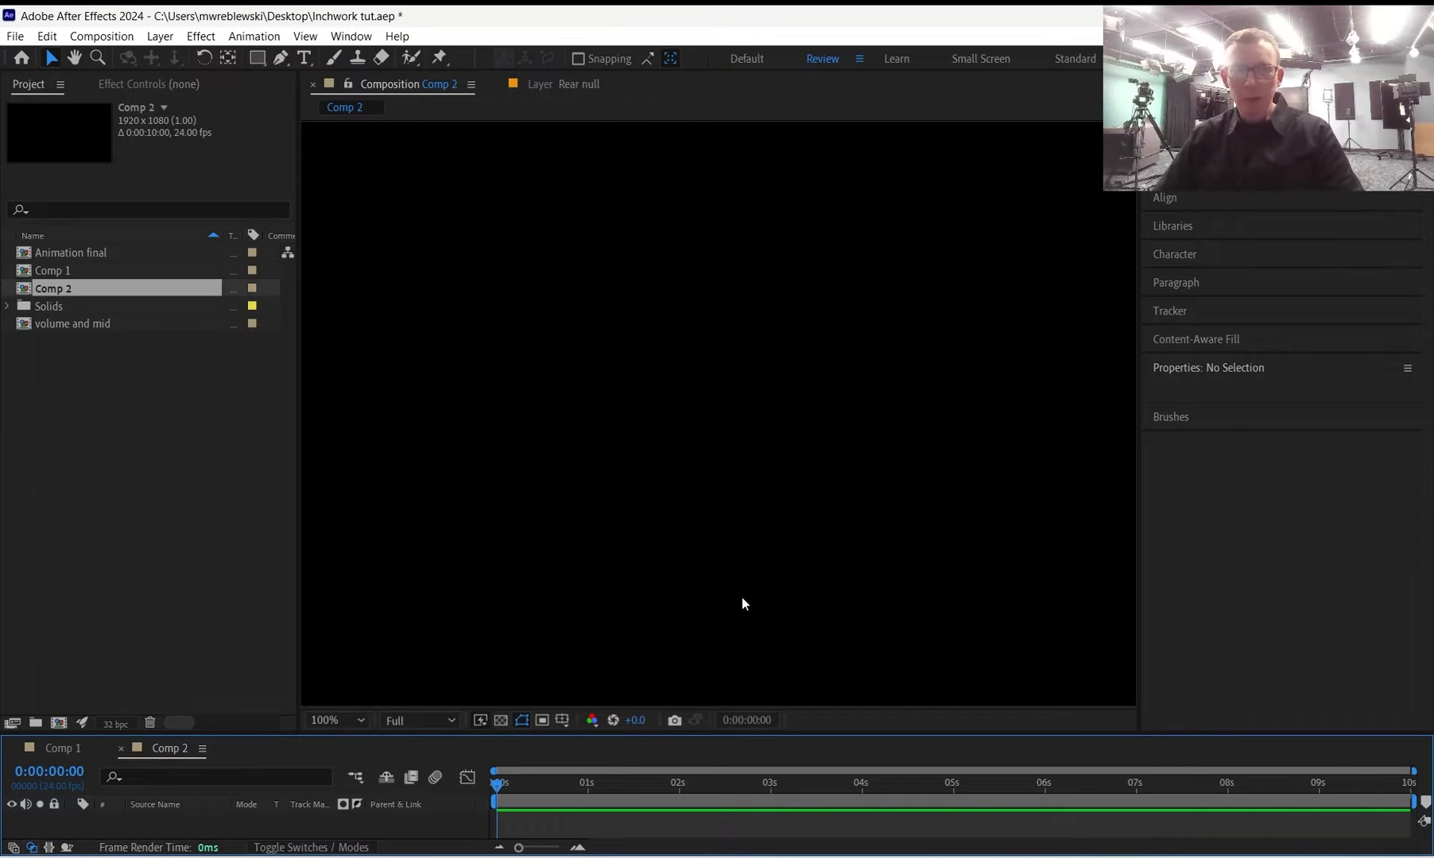
Activate the Pen tool and review its fill and stroke type options without changing them.
{"action": "left_click", "coordinate": [281, 58]}
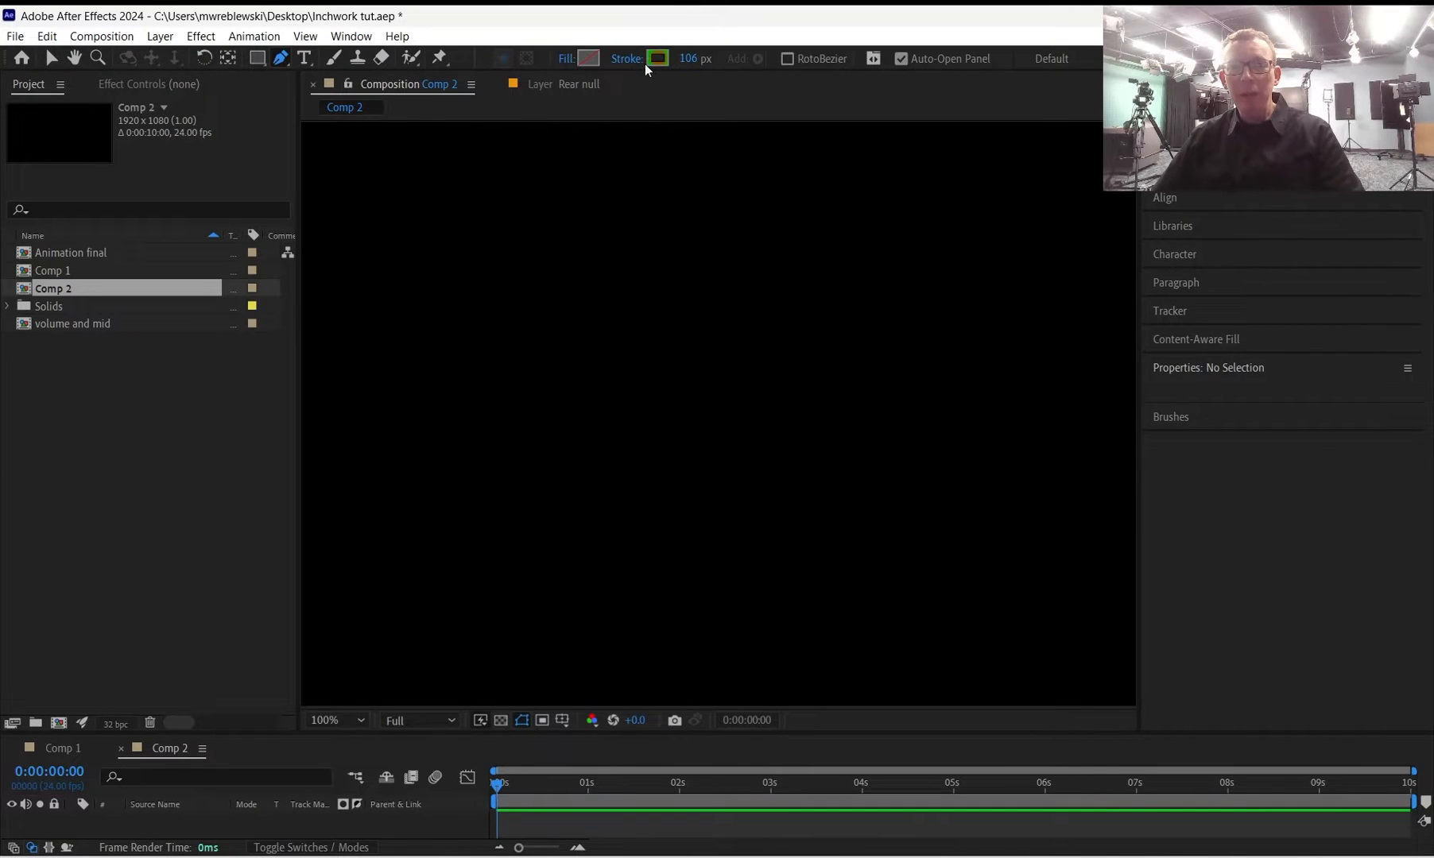
{"action": "left_click", "coordinate": [565, 59]}
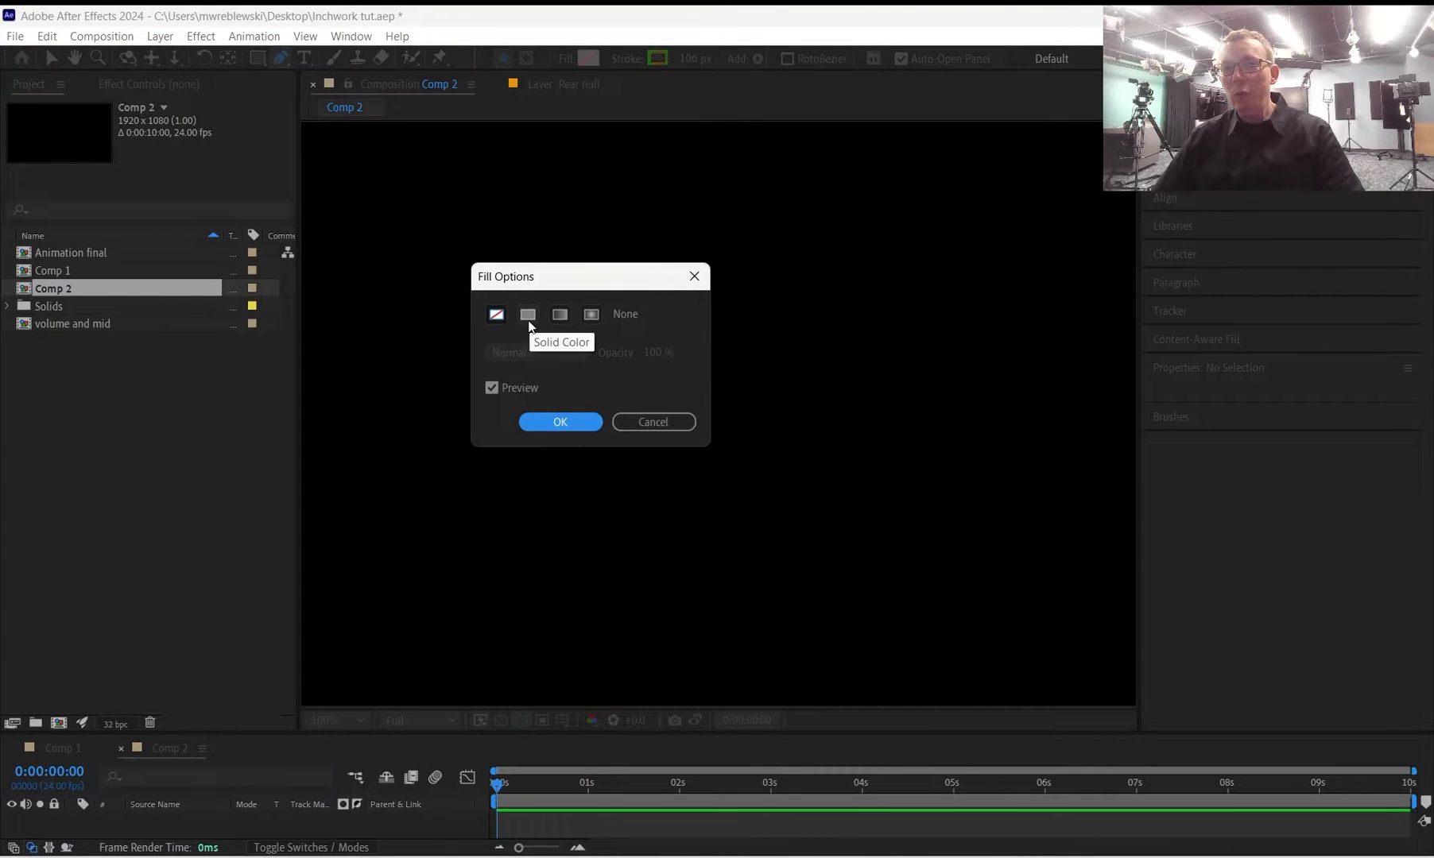
{"action": "left_click", "coordinate": [657, 418]}
{"action": "left_click", "coordinate": [628, 59]}
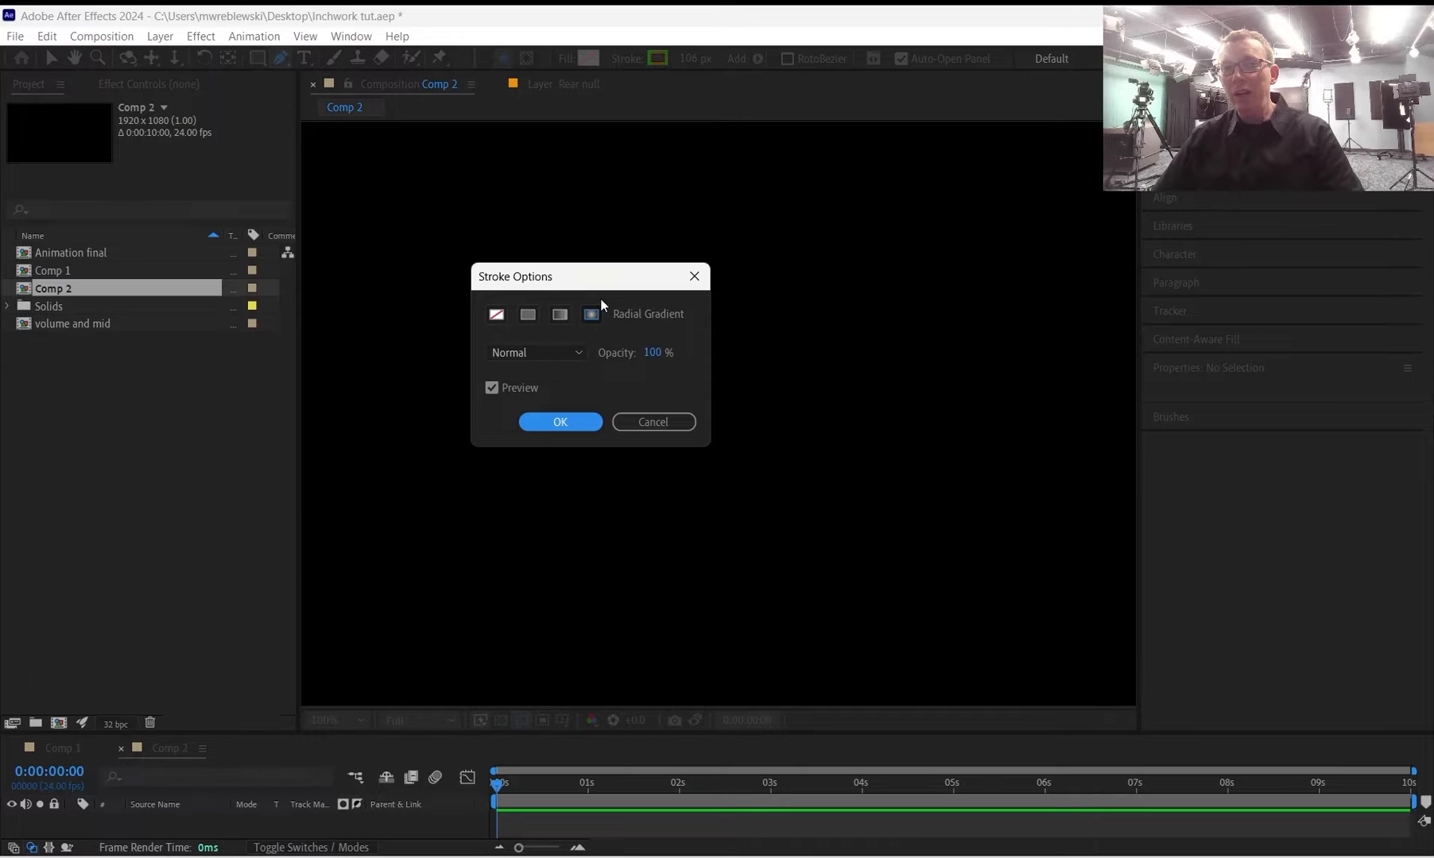
{"action": "left_click", "coordinate": [648, 421]}
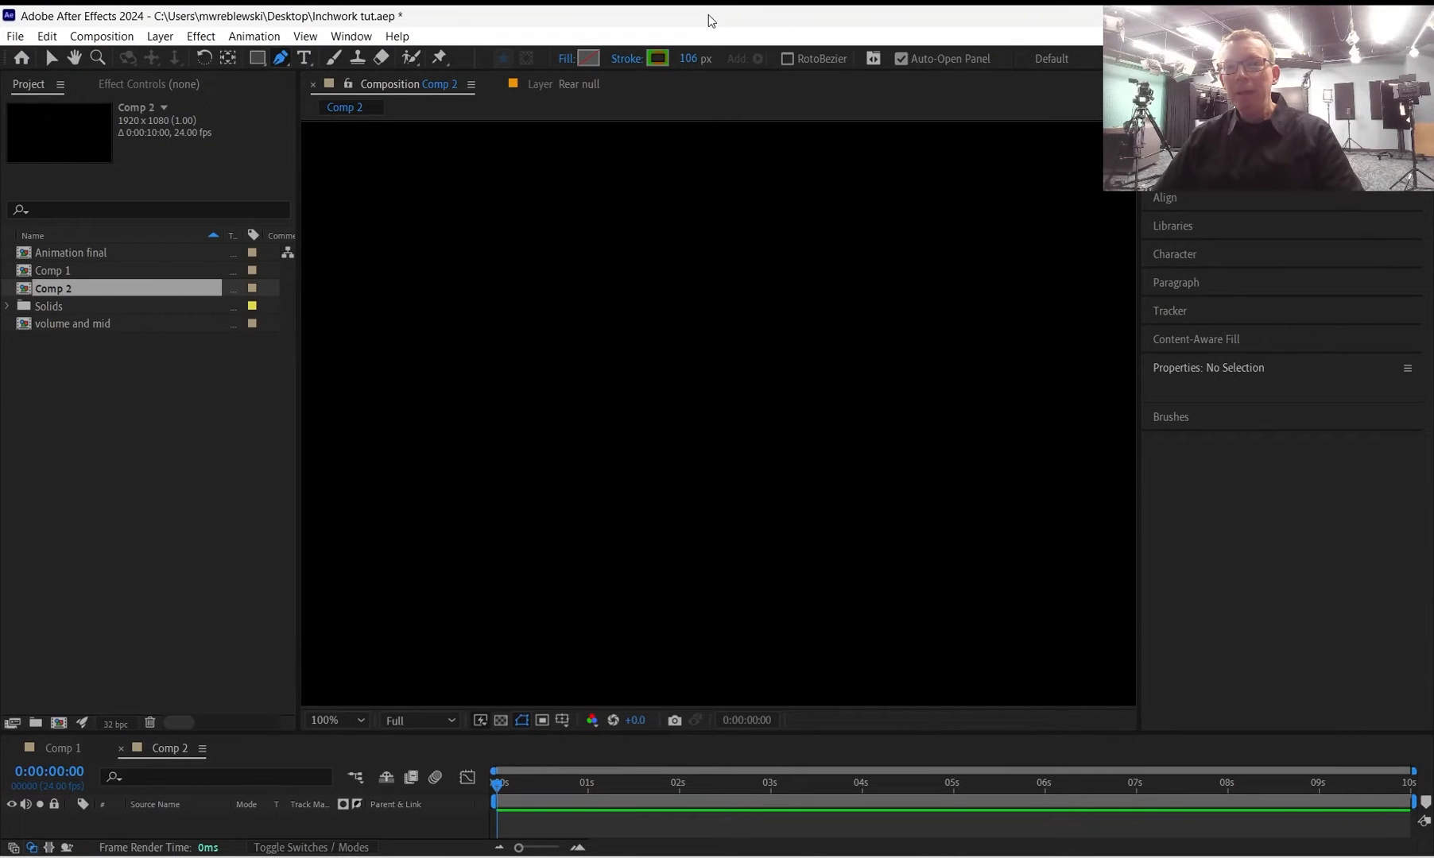
Review the stroke's gradient colours and its Radial Gradient stroke options, keeping the existing settings.
{"action": "left_click", "coordinate": [660, 57]}
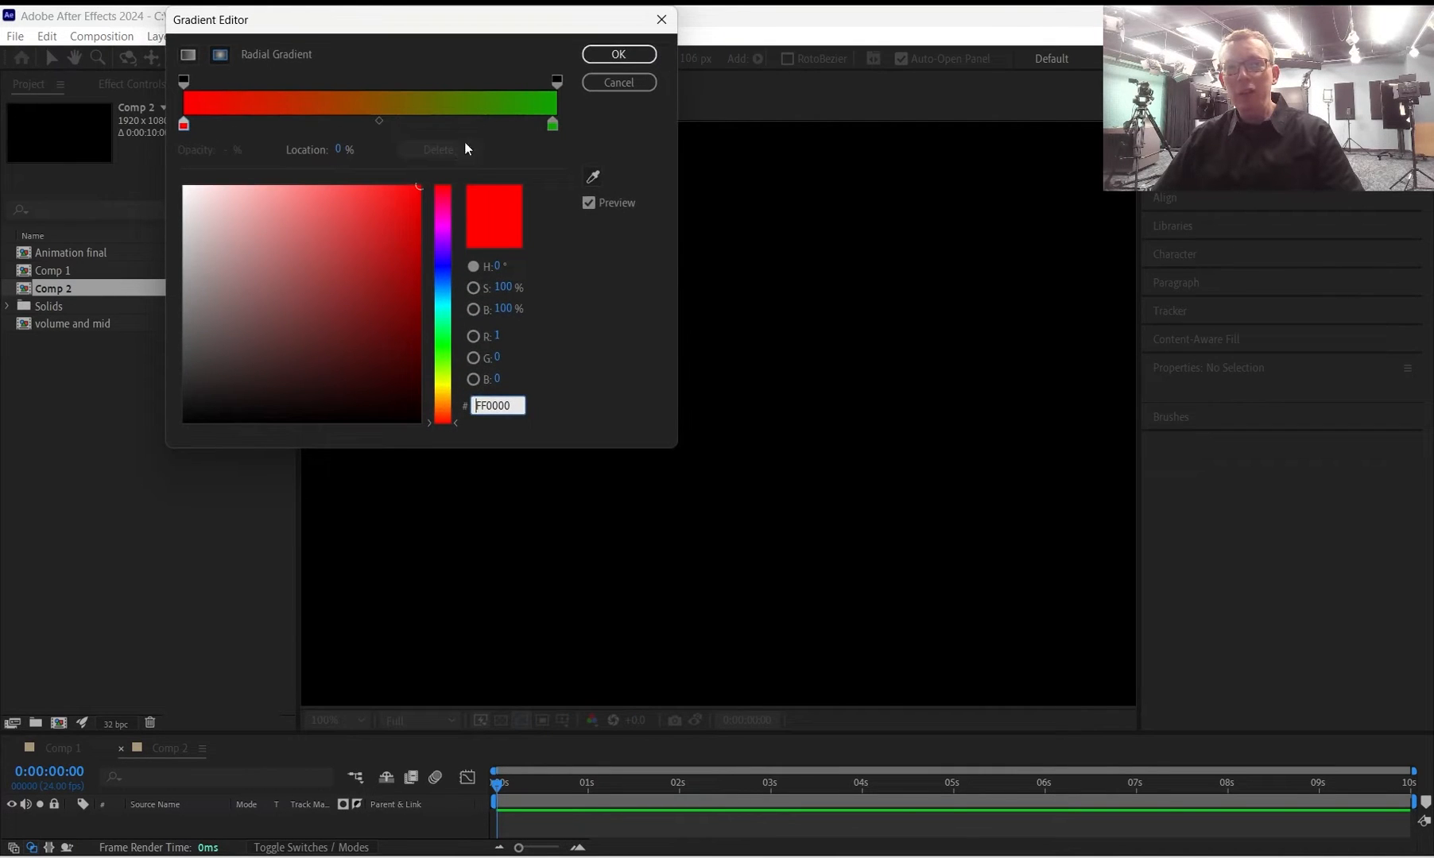
{"action": "left_click", "coordinate": [620, 82]}
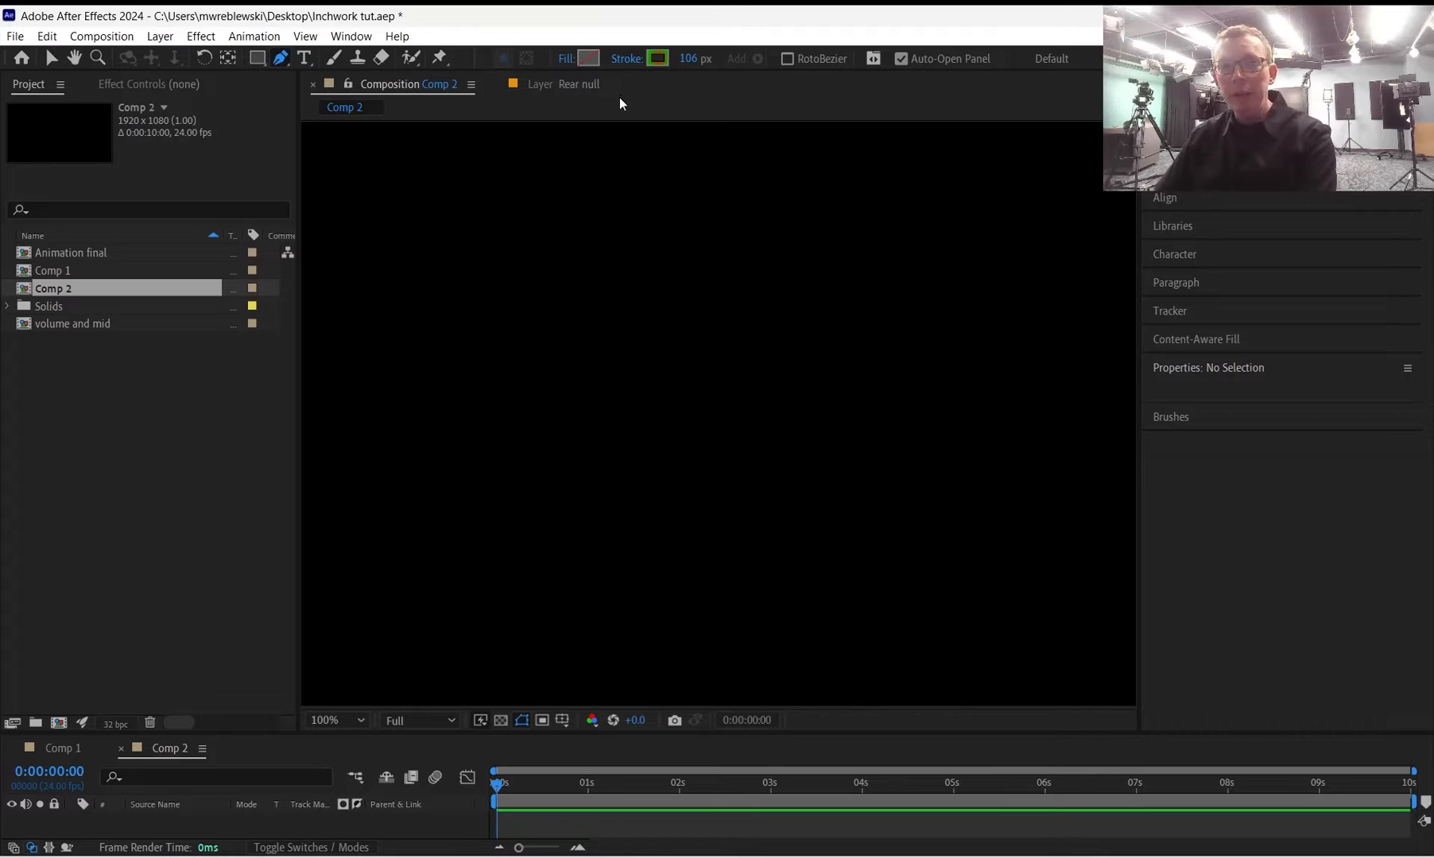
{"action": "left_click", "coordinate": [662, 60]}
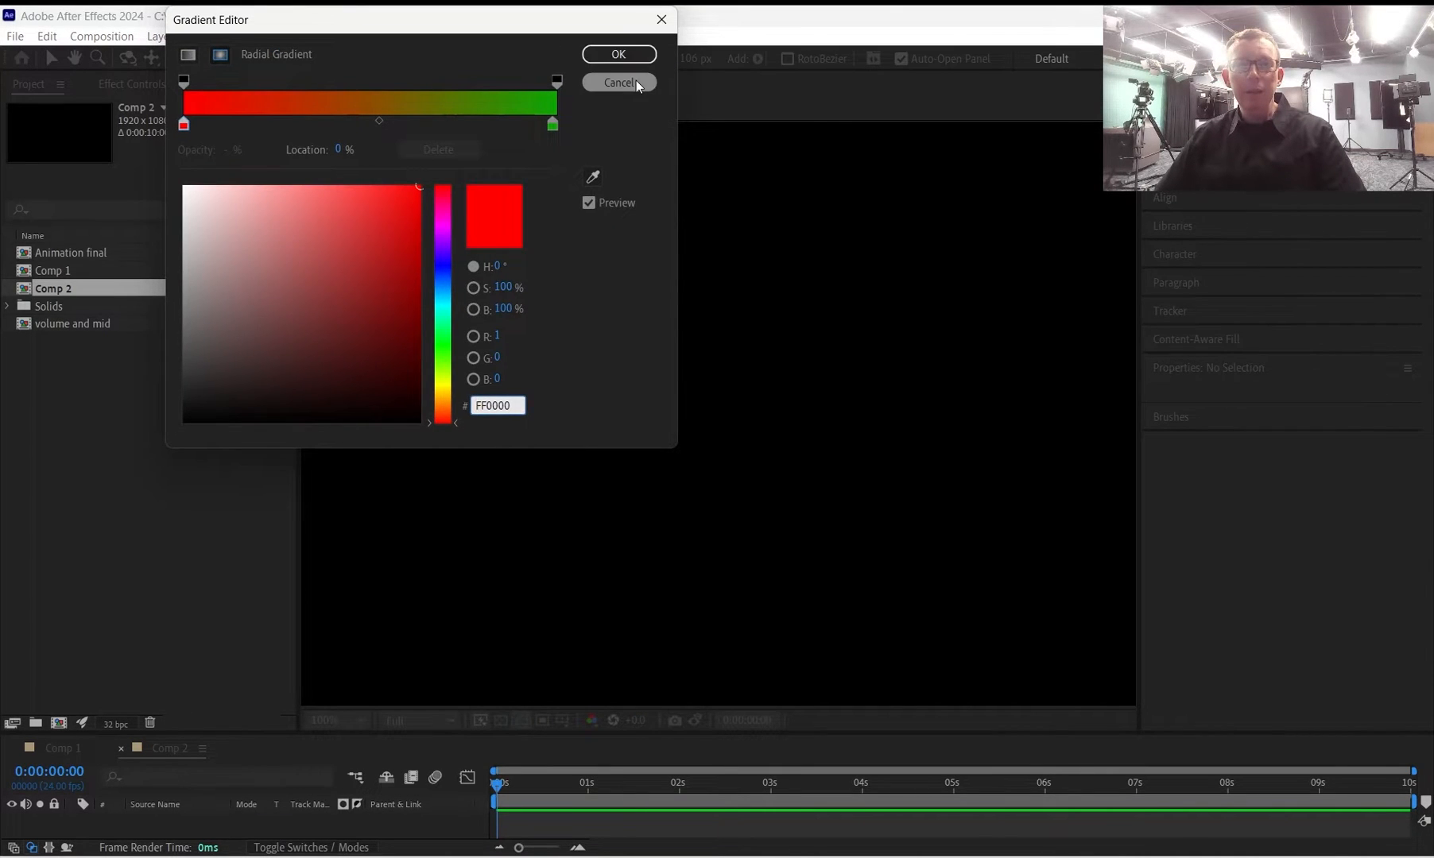
{"action": "left_click", "coordinate": [636, 81]}
{"action": "left_click", "coordinate": [627, 60]}
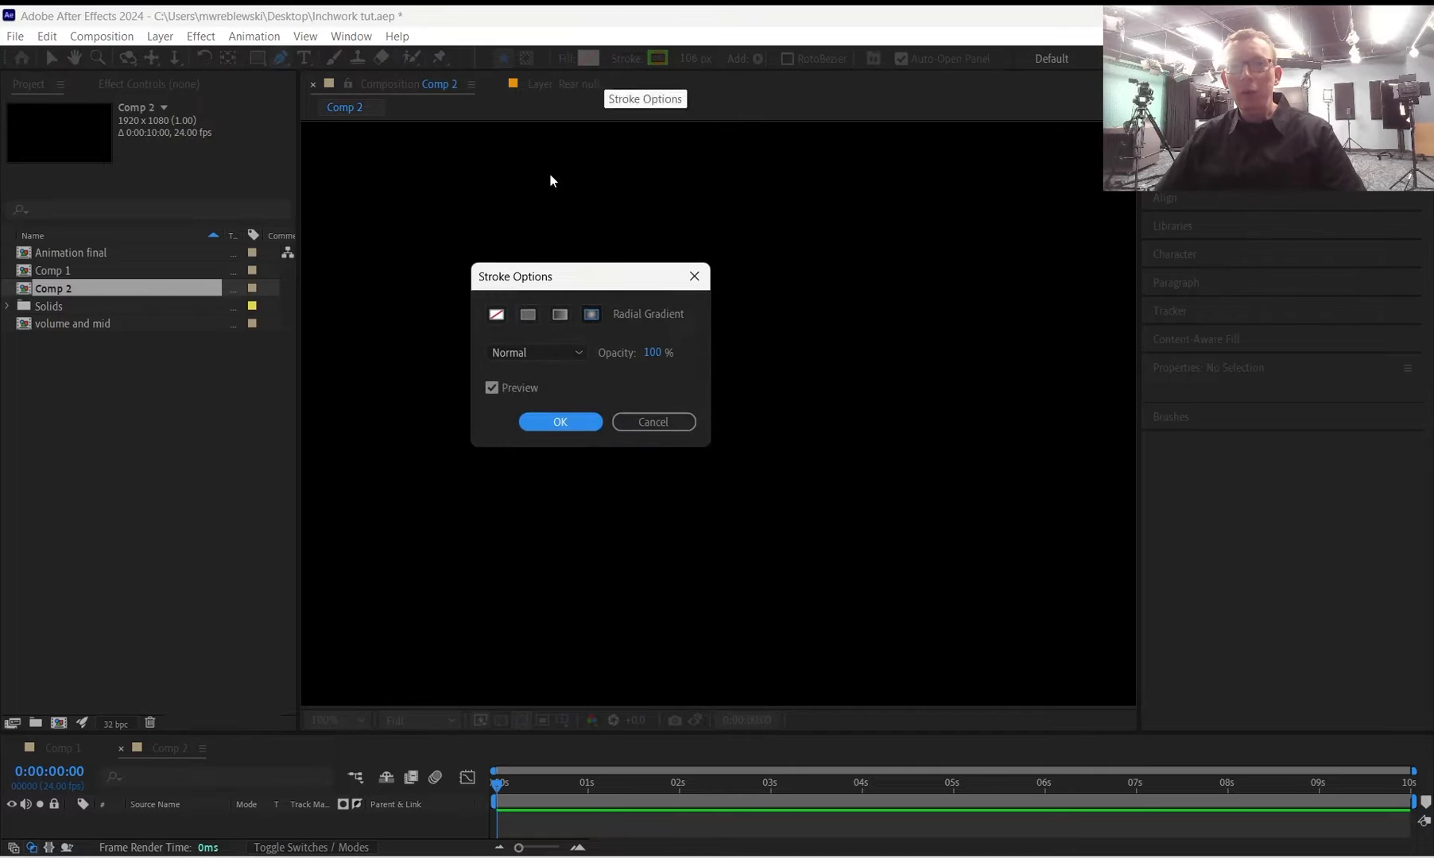
{"action": "left_click", "coordinate": [583, 421]}
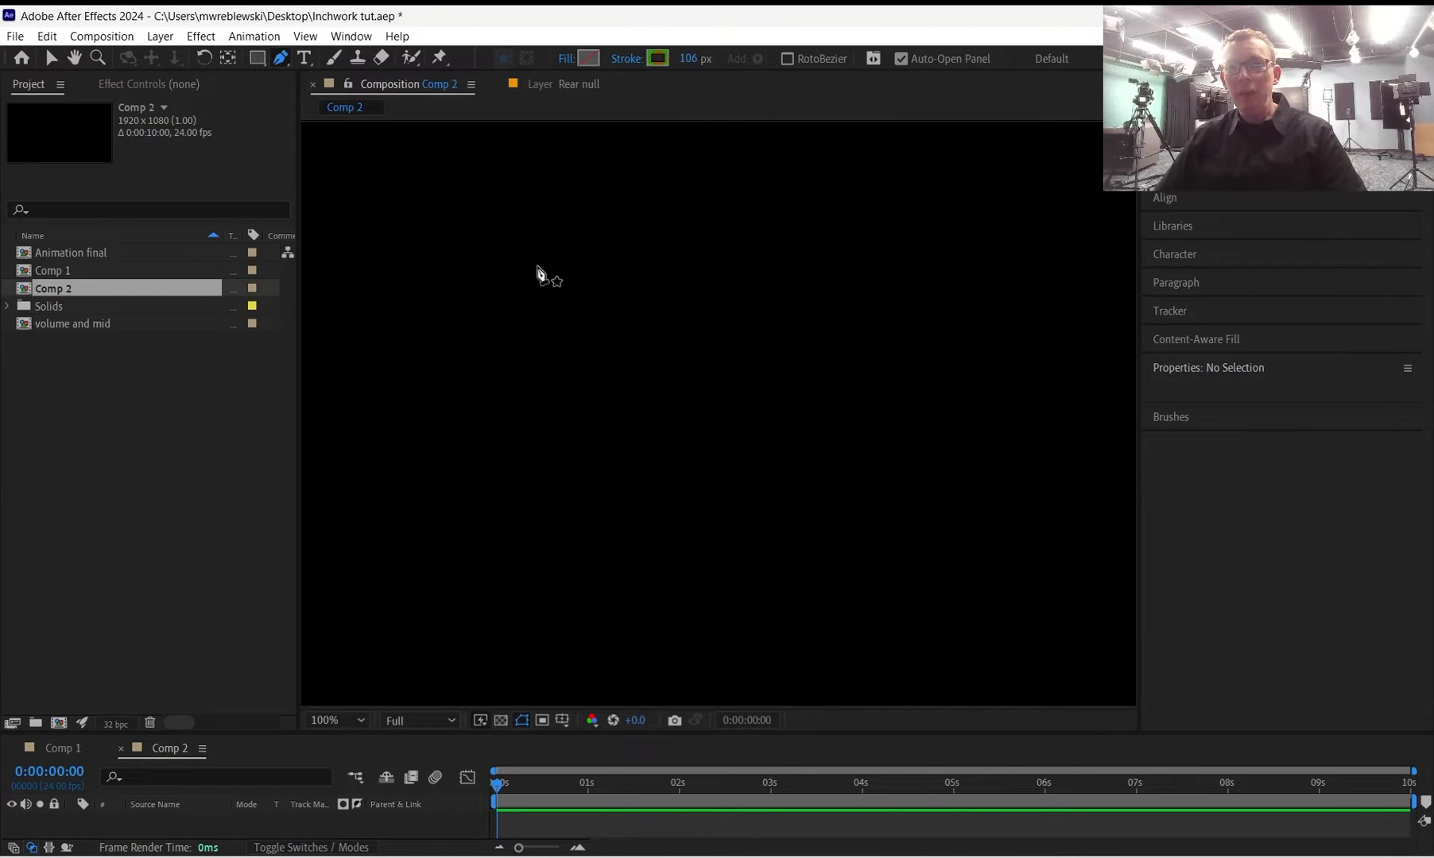
Draw a straight two-point stroke across the upper canvas with the Pen tool, and delete the drawn shape.
{"action": "left_click", "coordinate": [392, 277]}
{"action": "left_click", "coordinate": [804, 281]}
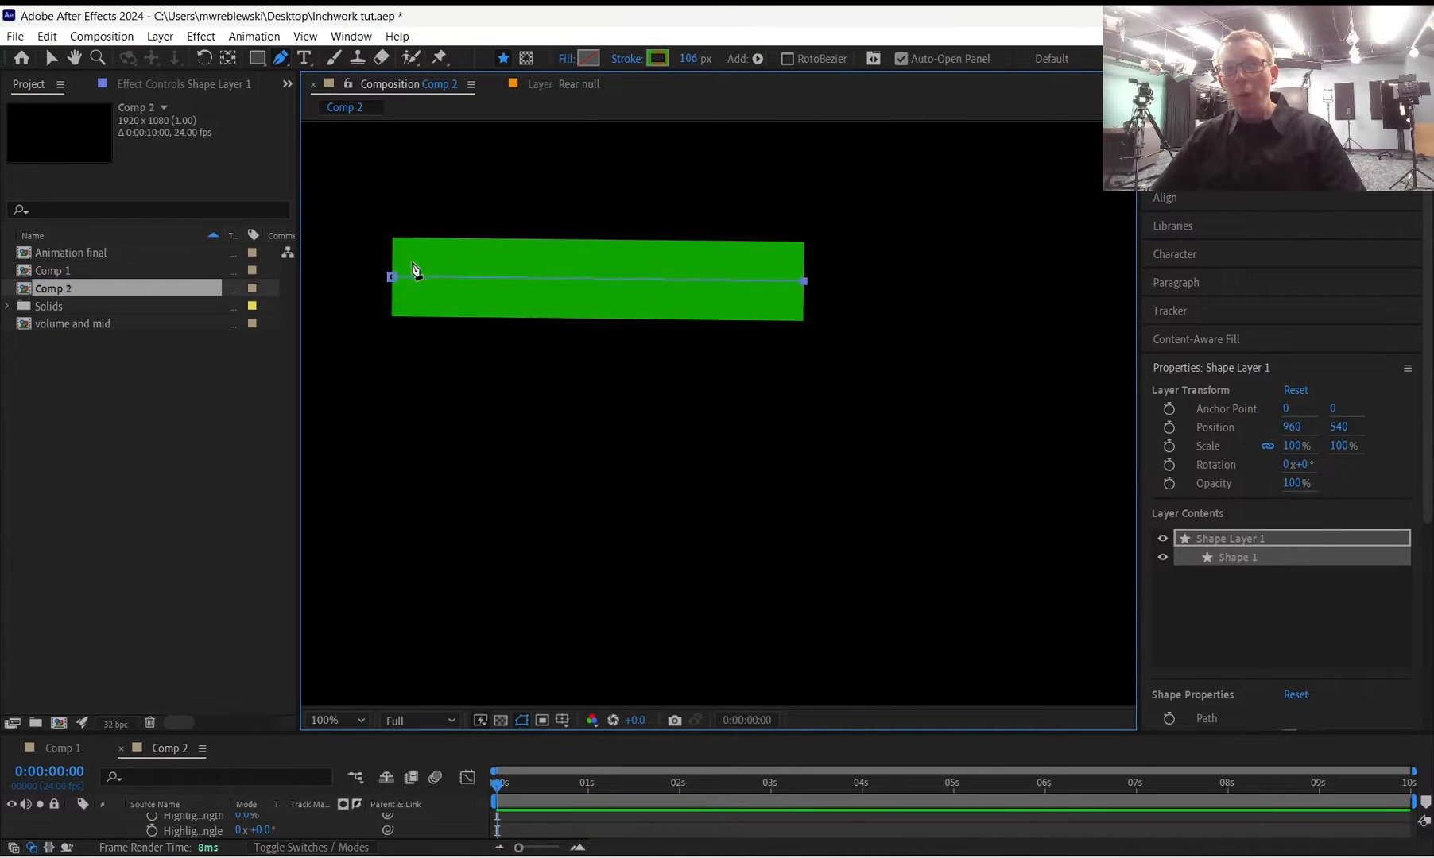
{"action": "left_click", "coordinate": [51, 57]}
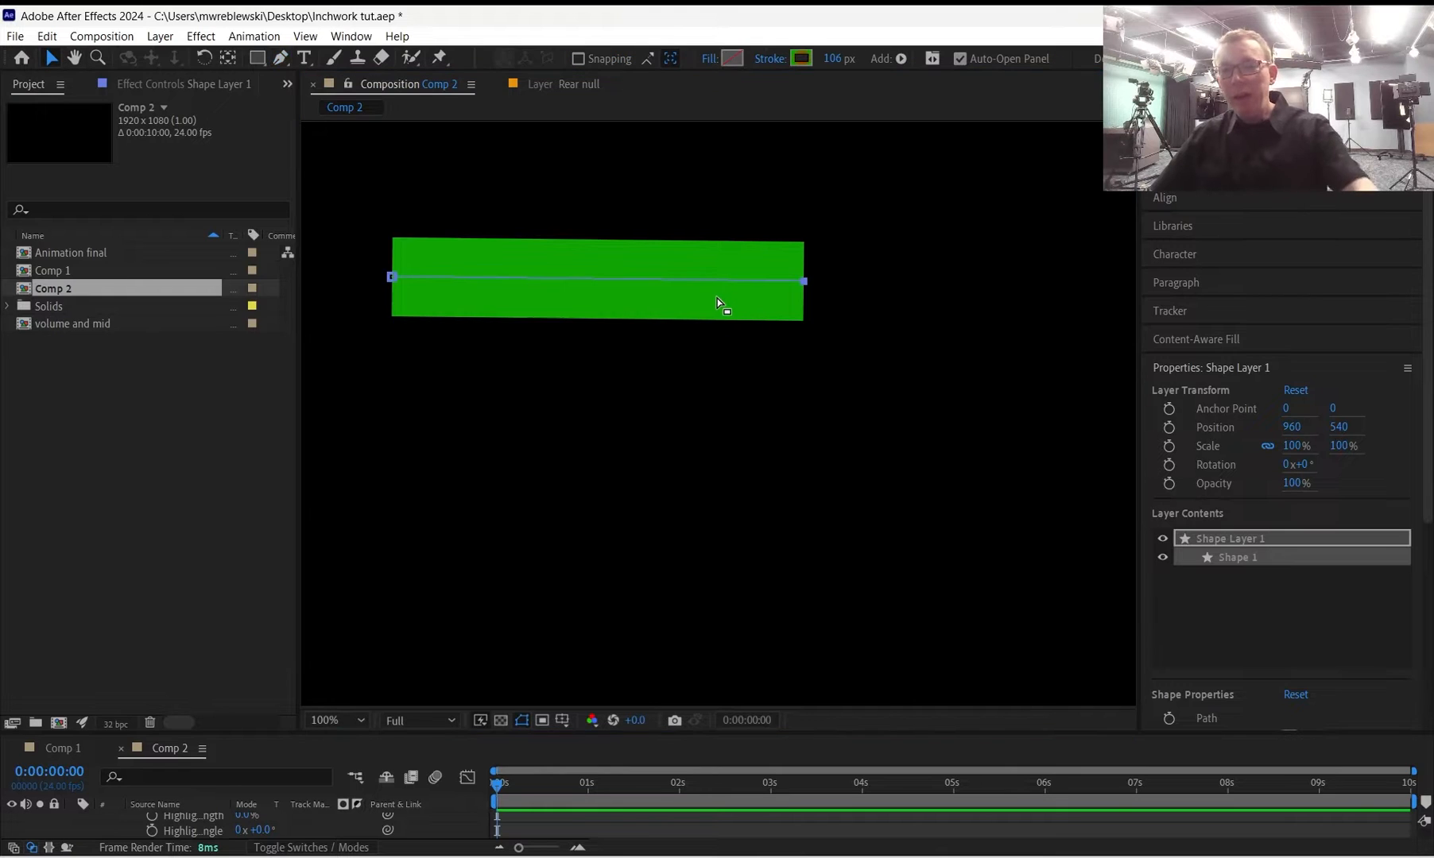
{"action": "key", "text": "Delete"}
{"action": "key", "text": "Delete"}
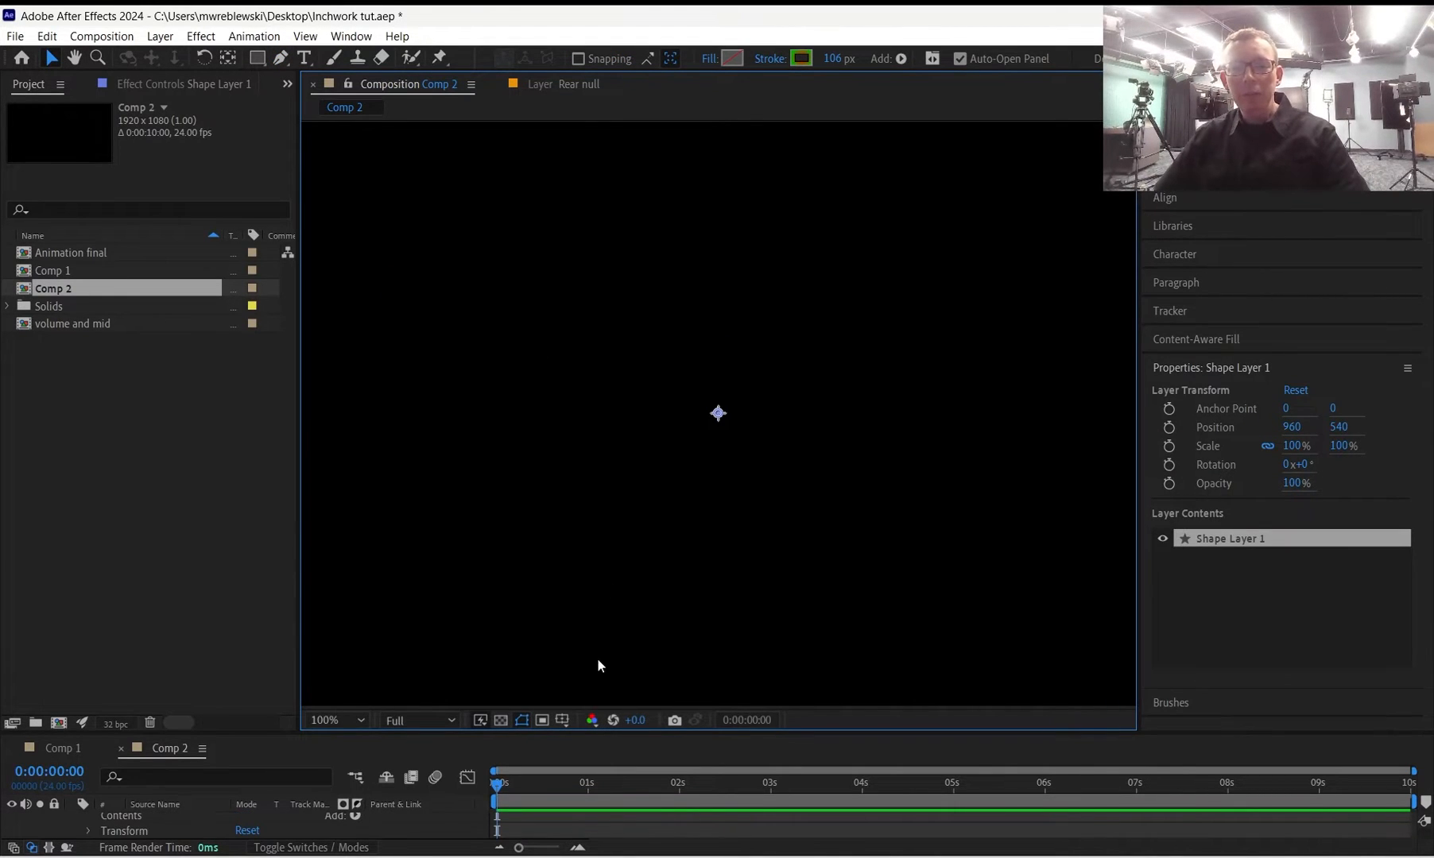
Delete the emptied shape layer from the composition's timeline.
{"action": "left_click", "coordinate": [590, 625]}
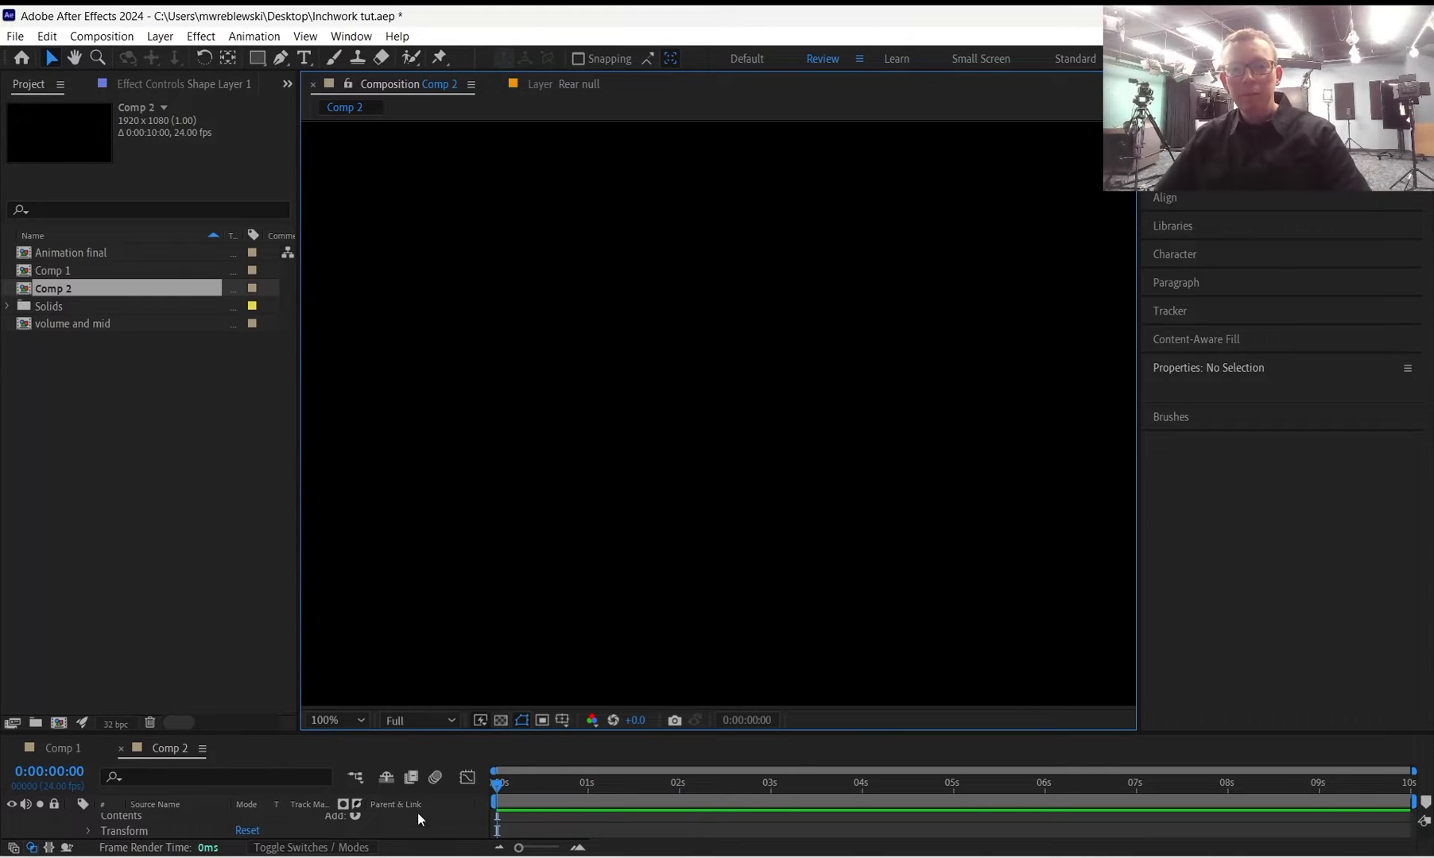
{"action": "left_click_drag", "start_coordinate": [576, 733], "coordinate": [576, 621]}
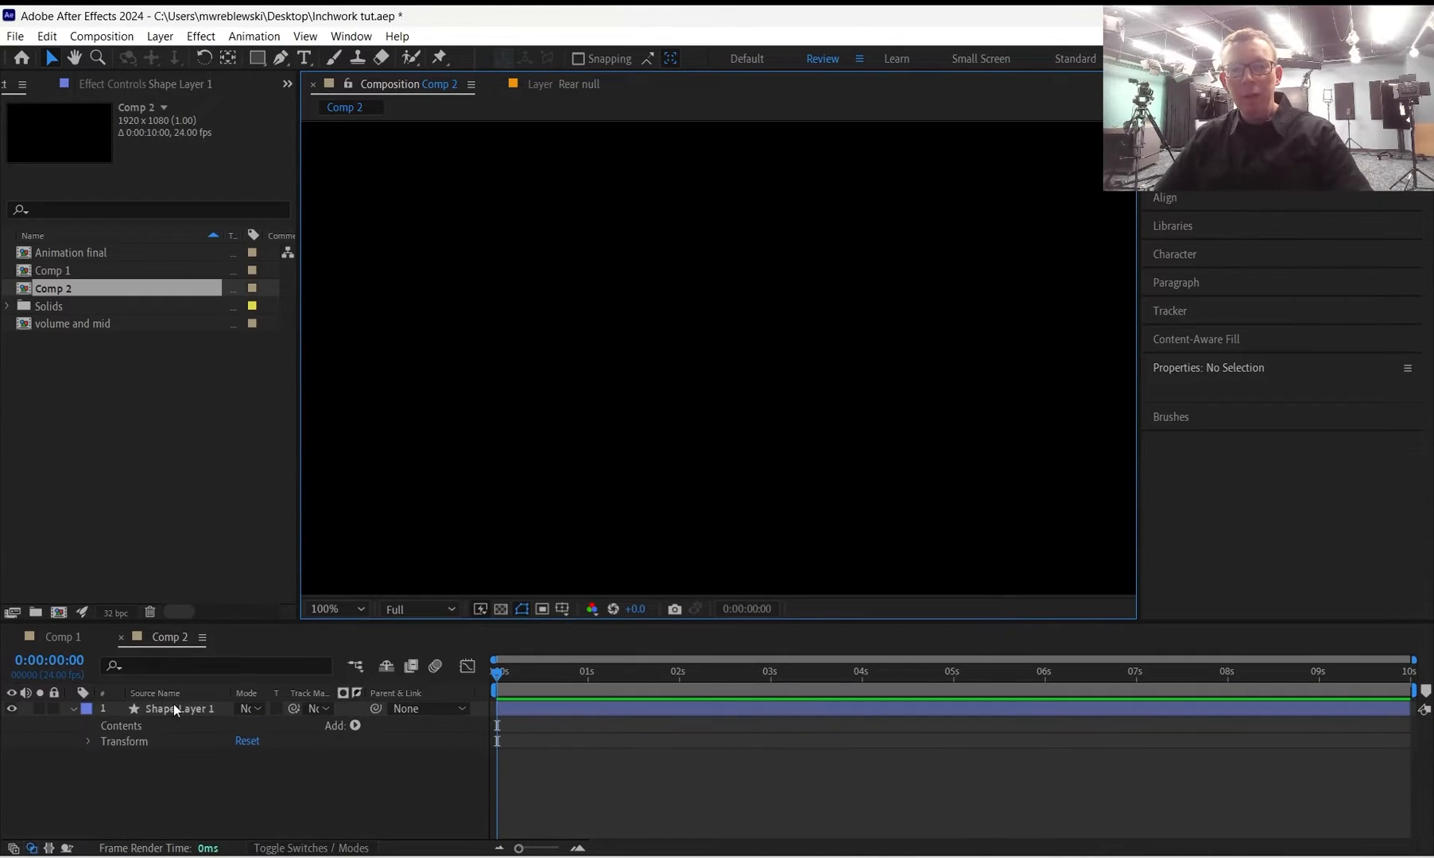
{"action": "left_click", "coordinate": [175, 709]}
{"action": "key", "text": "Delete"}
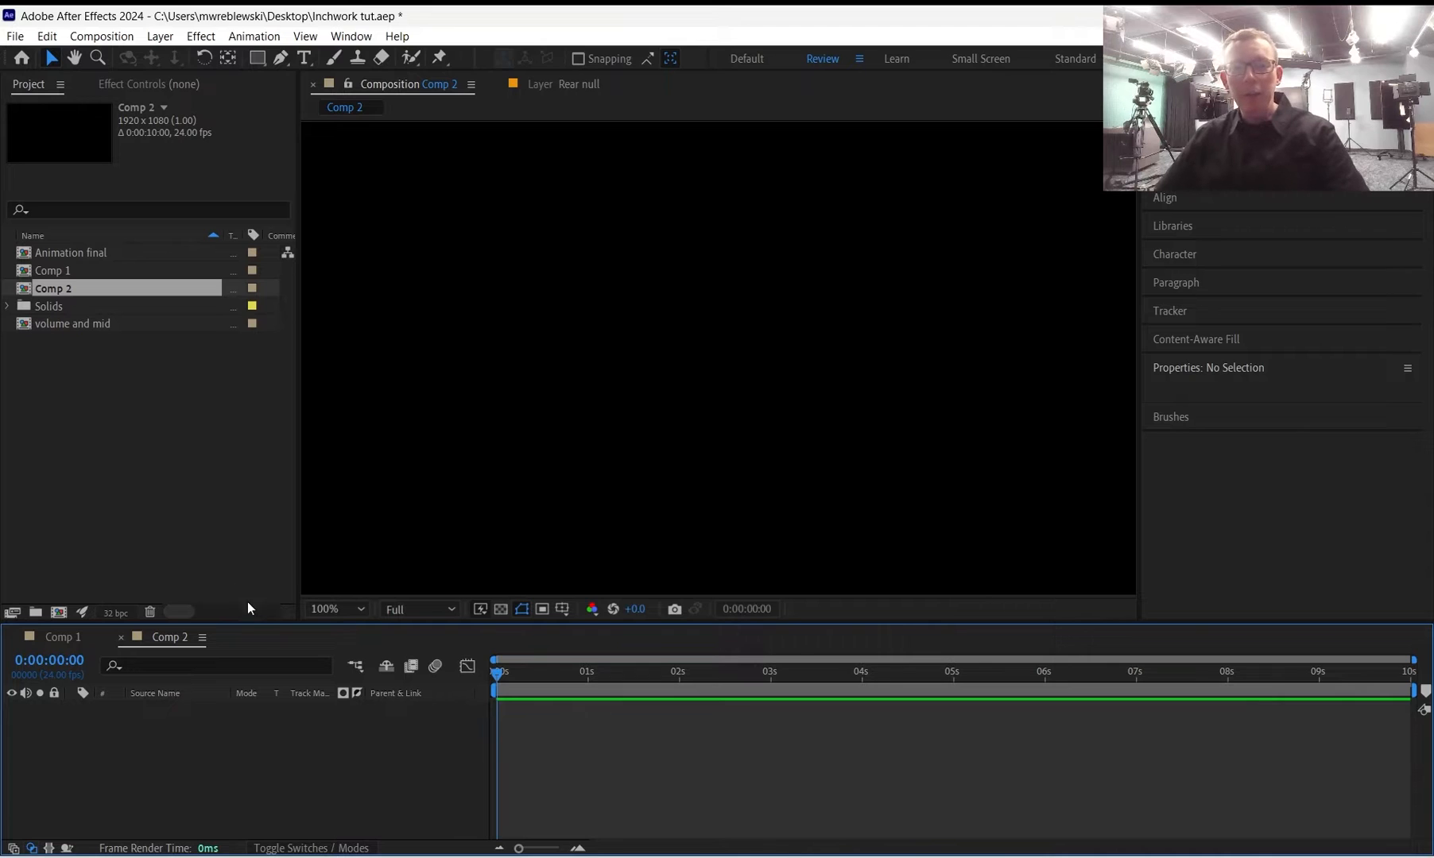
{"action": "left_click_drag", "start_coordinate": [246, 620], "coordinate": [245, 691]}
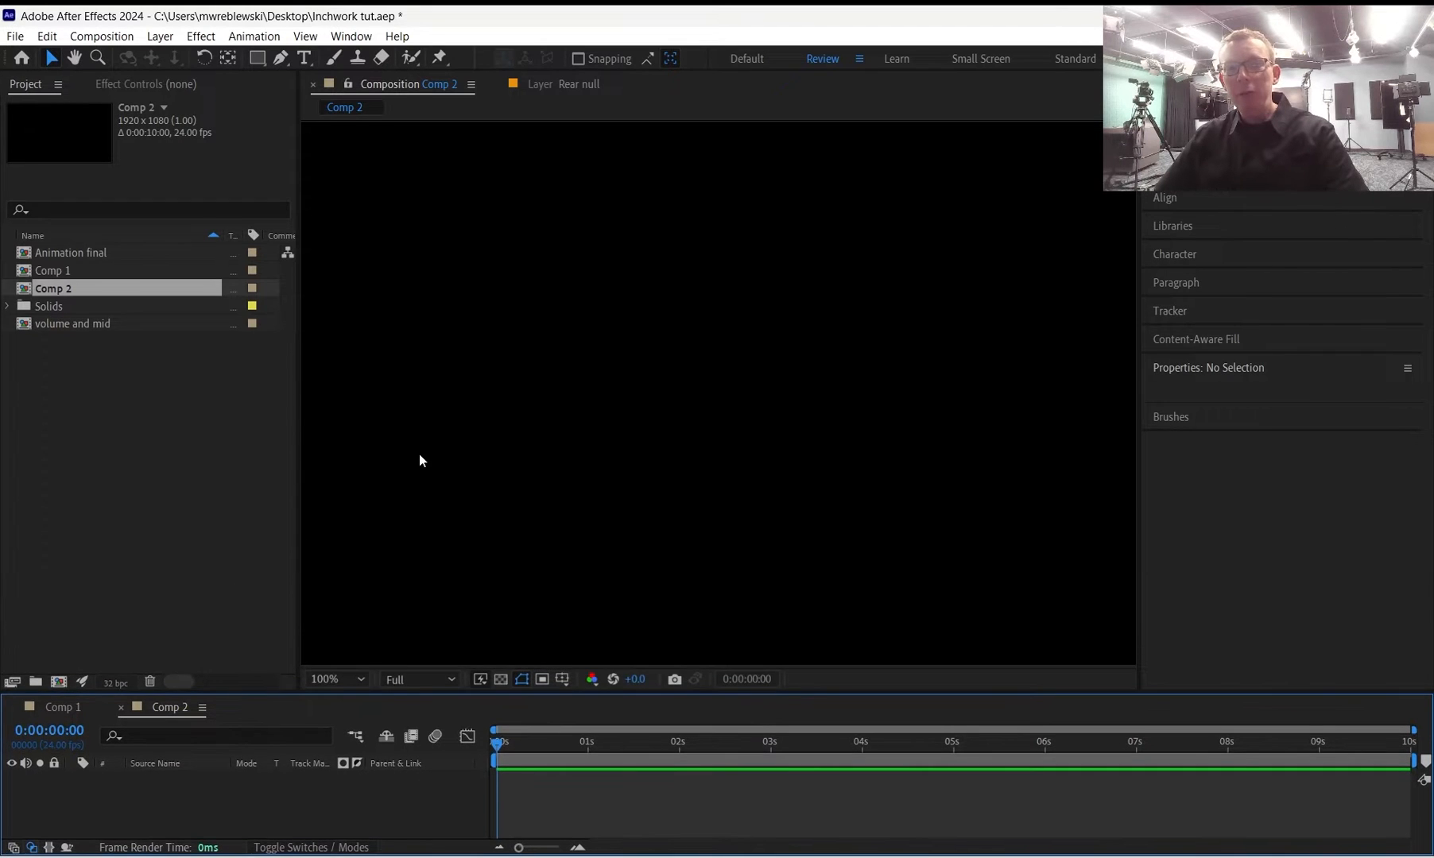
{"action": "left_click", "coordinate": [362, 457]}
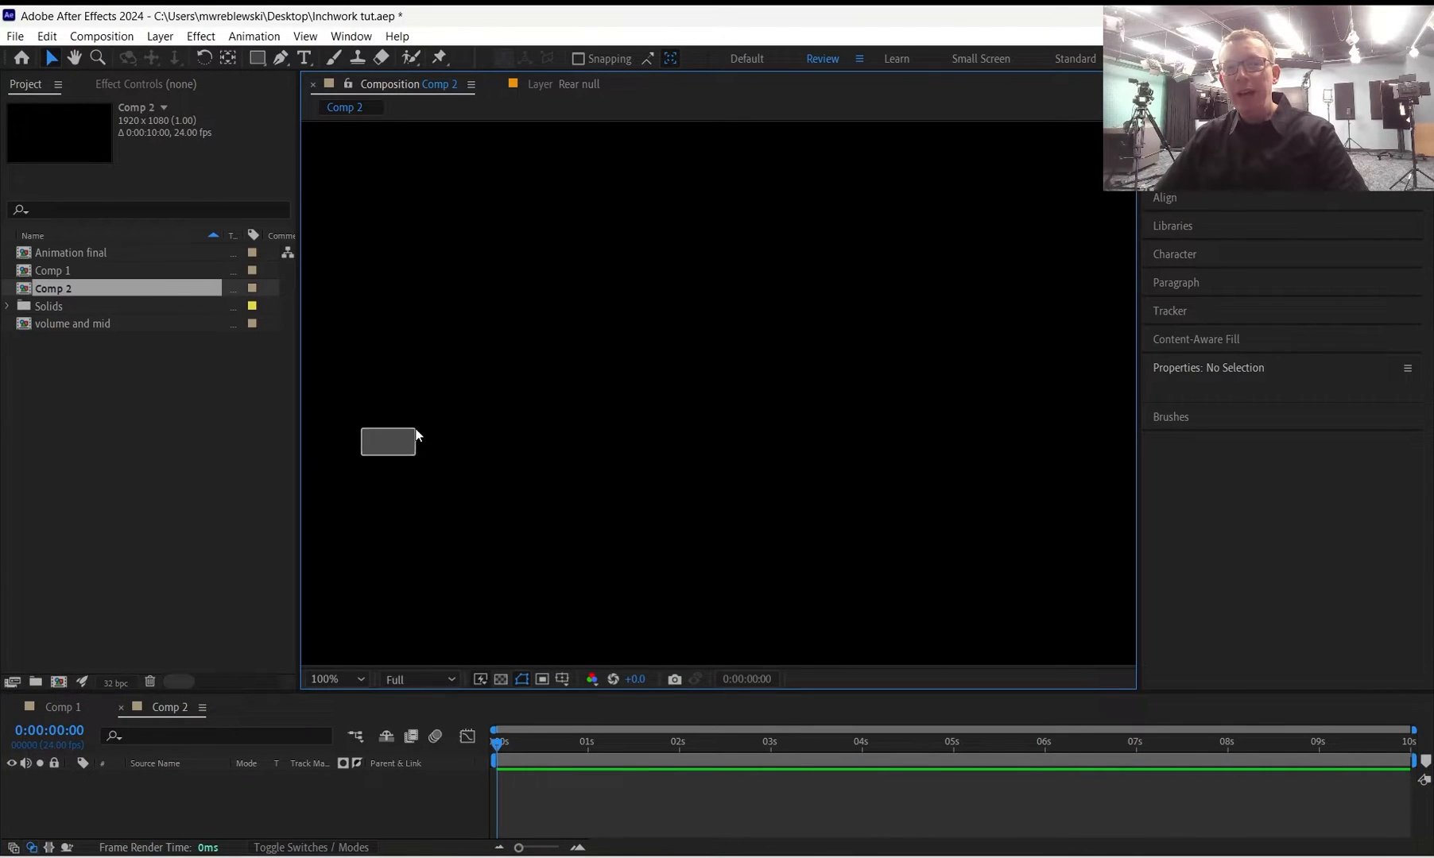
Try drawing an arched three-point worm path with curved handles using the Pen tool.
{"action": "left_click", "coordinate": [281, 58]}
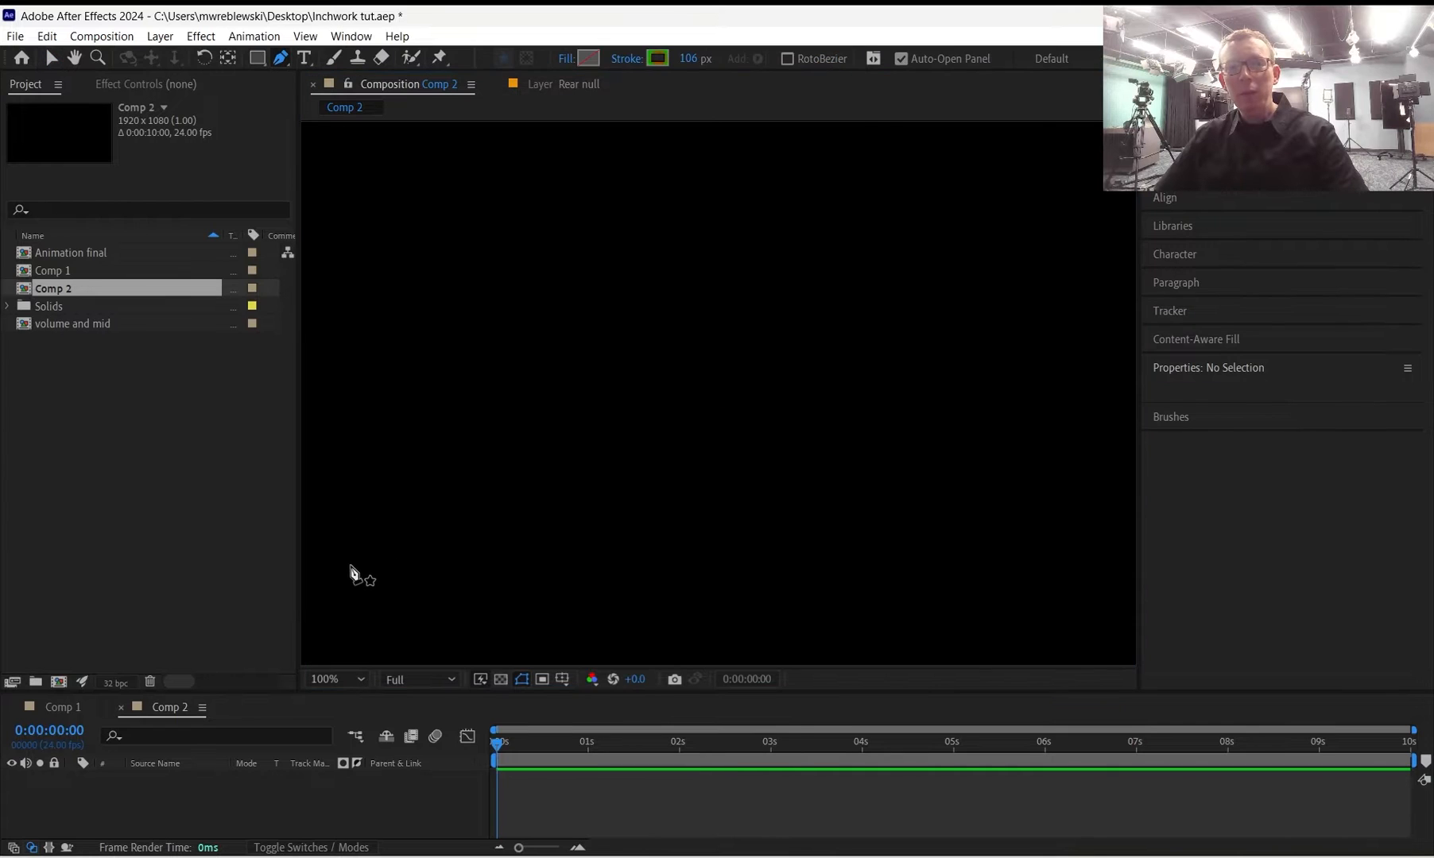
{"action": "left_click_drag", "start_coordinate": [349, 566], "coordinate": [428, 486]}
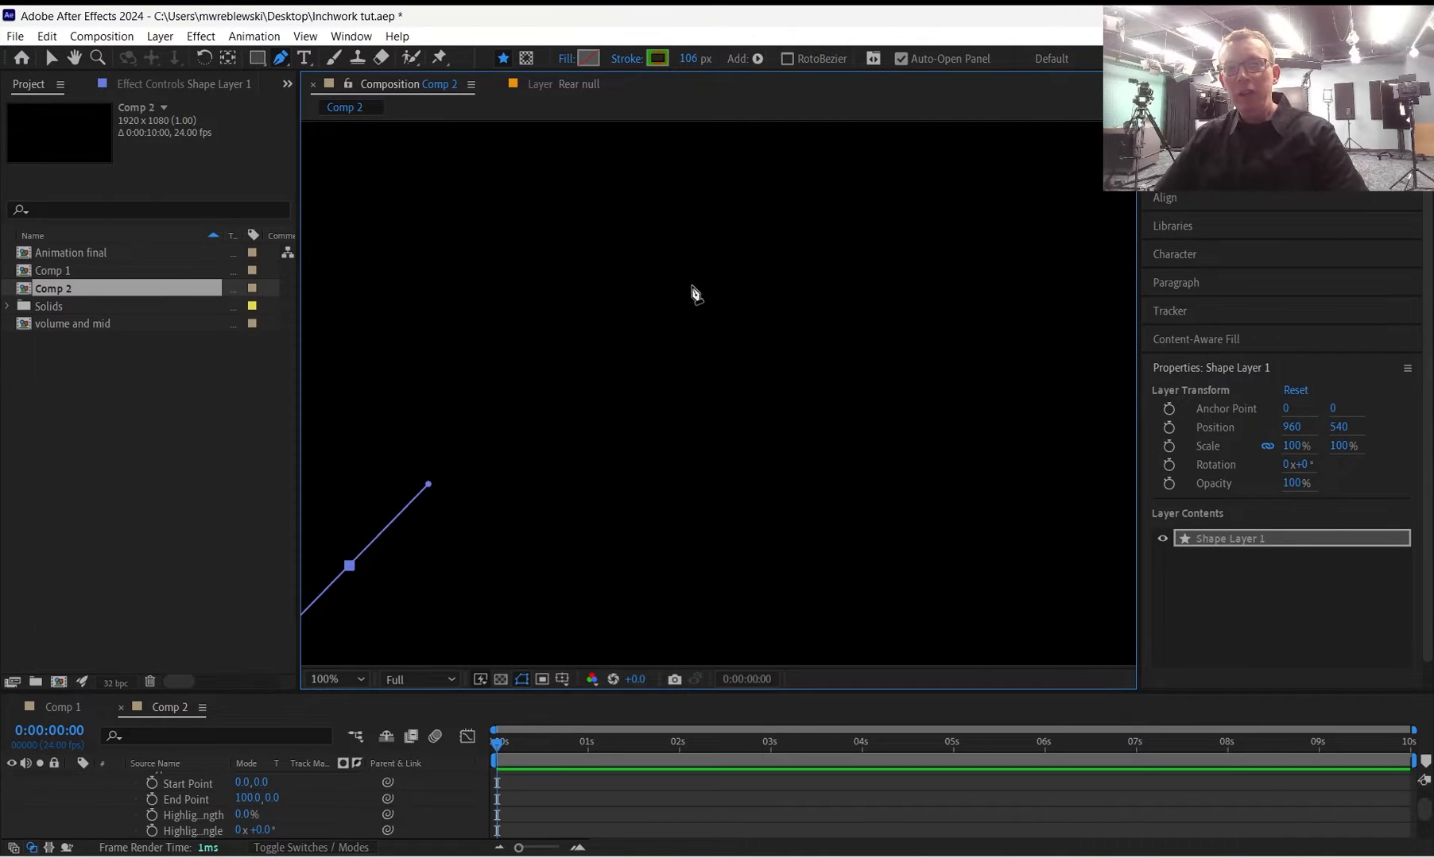
{"action": "left_click_drag", "start_coordinate": [691, 285], "coordinate": [741, 329]}
{"action": "left_click_drag", "start_coordinate": [874, 509], "coordinate": [975, 515]}
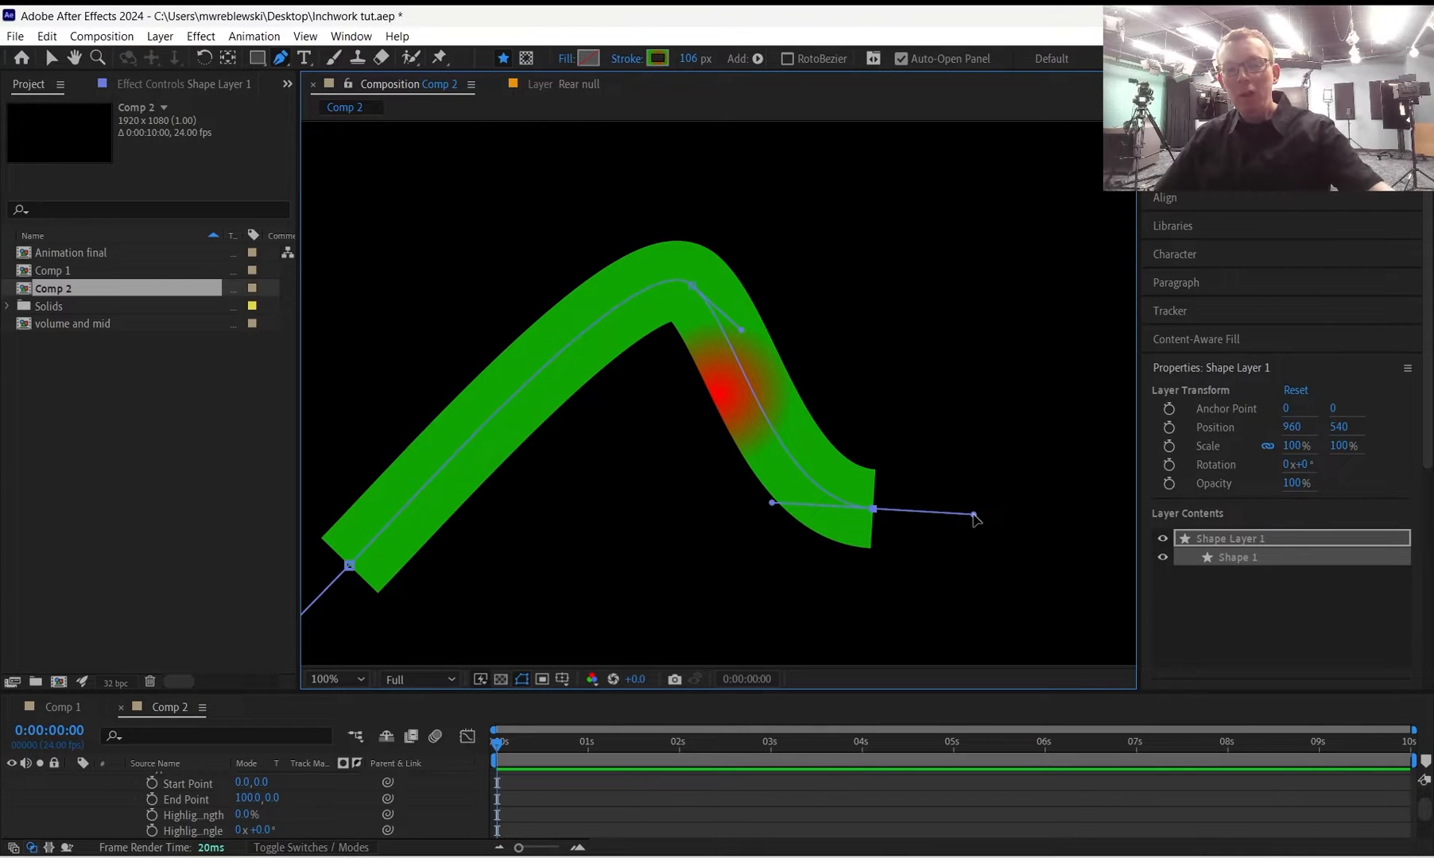
Undo the arched path's points and delete its shape layer.
{"action": "key", "text": "ctrl+z"}
{"action": "key", "text": "ctrl+z"}
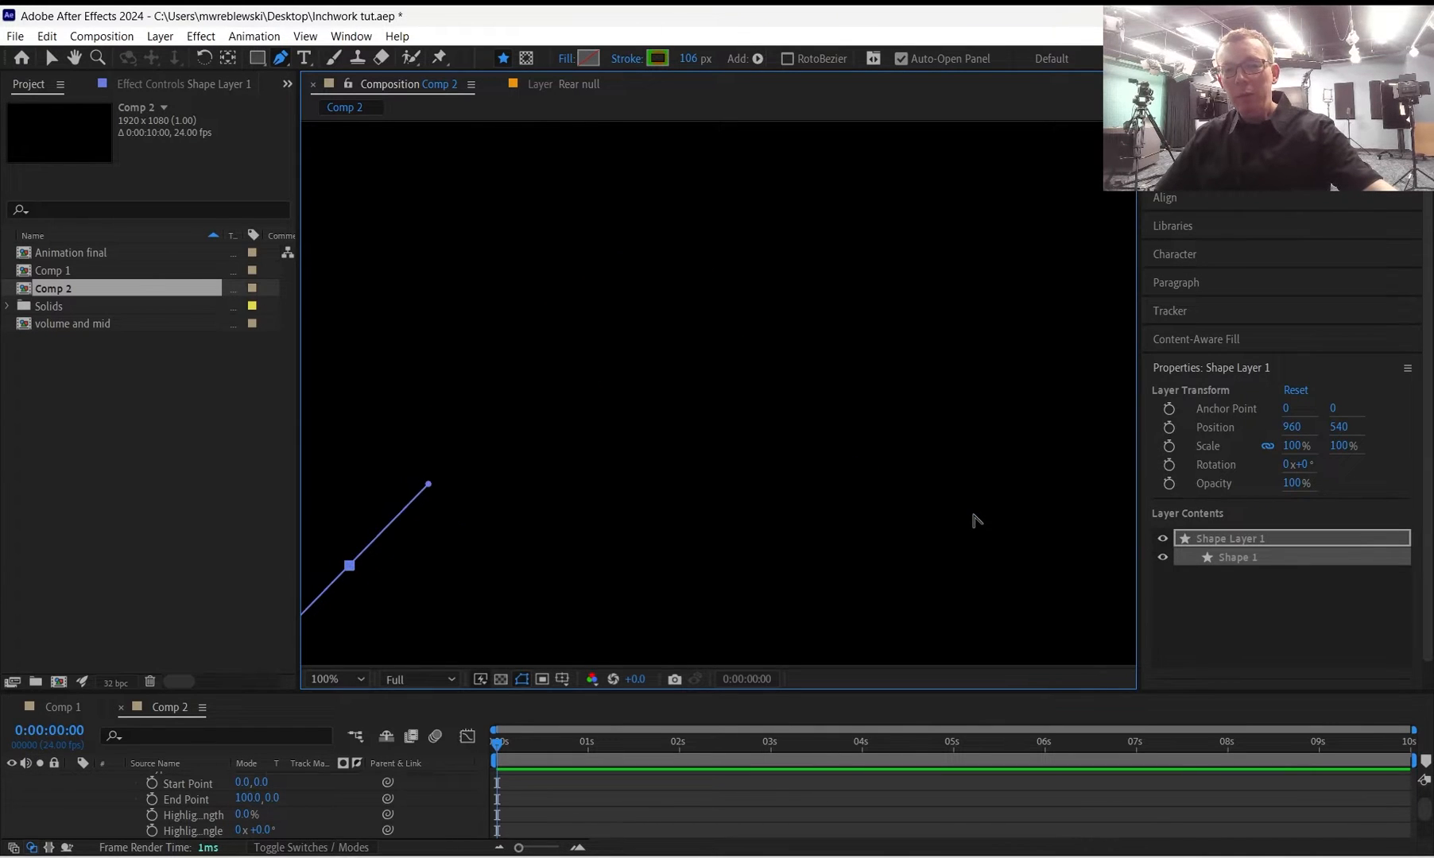
{"action": "key", "text": "ctrl+z"}
{"action": "left_click", "coordinate": [177, 777]}
{"action": "key", "text": "Delete"}
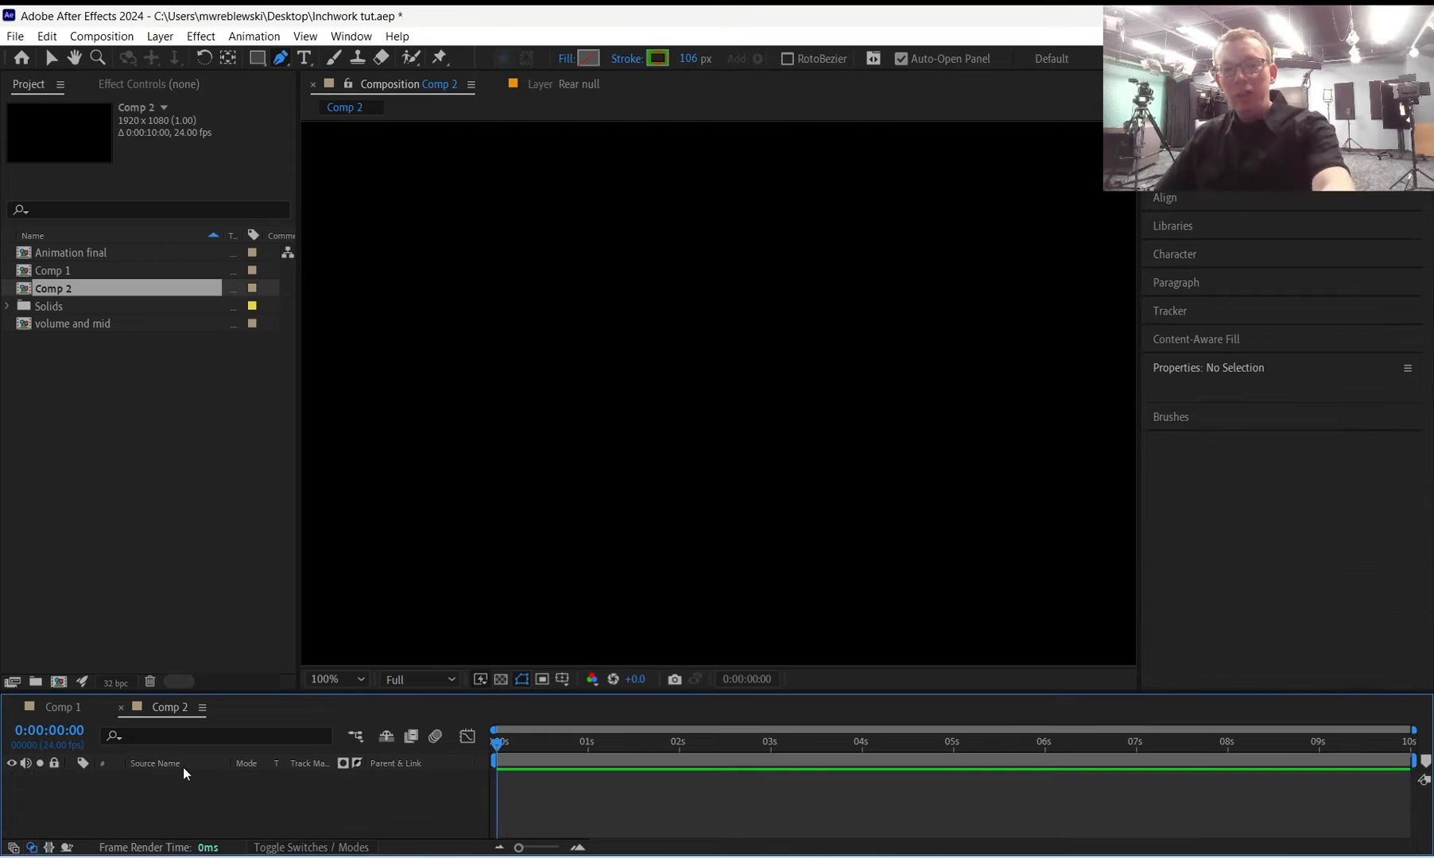
Draw a nearly straight horizontal three-point path with short curve handles near the lower canvas as the worm body.
{"action": "left_click", "coordinate": [348, 550]}
{"action": "left_click_drag", "start_coordinate": [350, 558], "coordinate": [378, 554]}
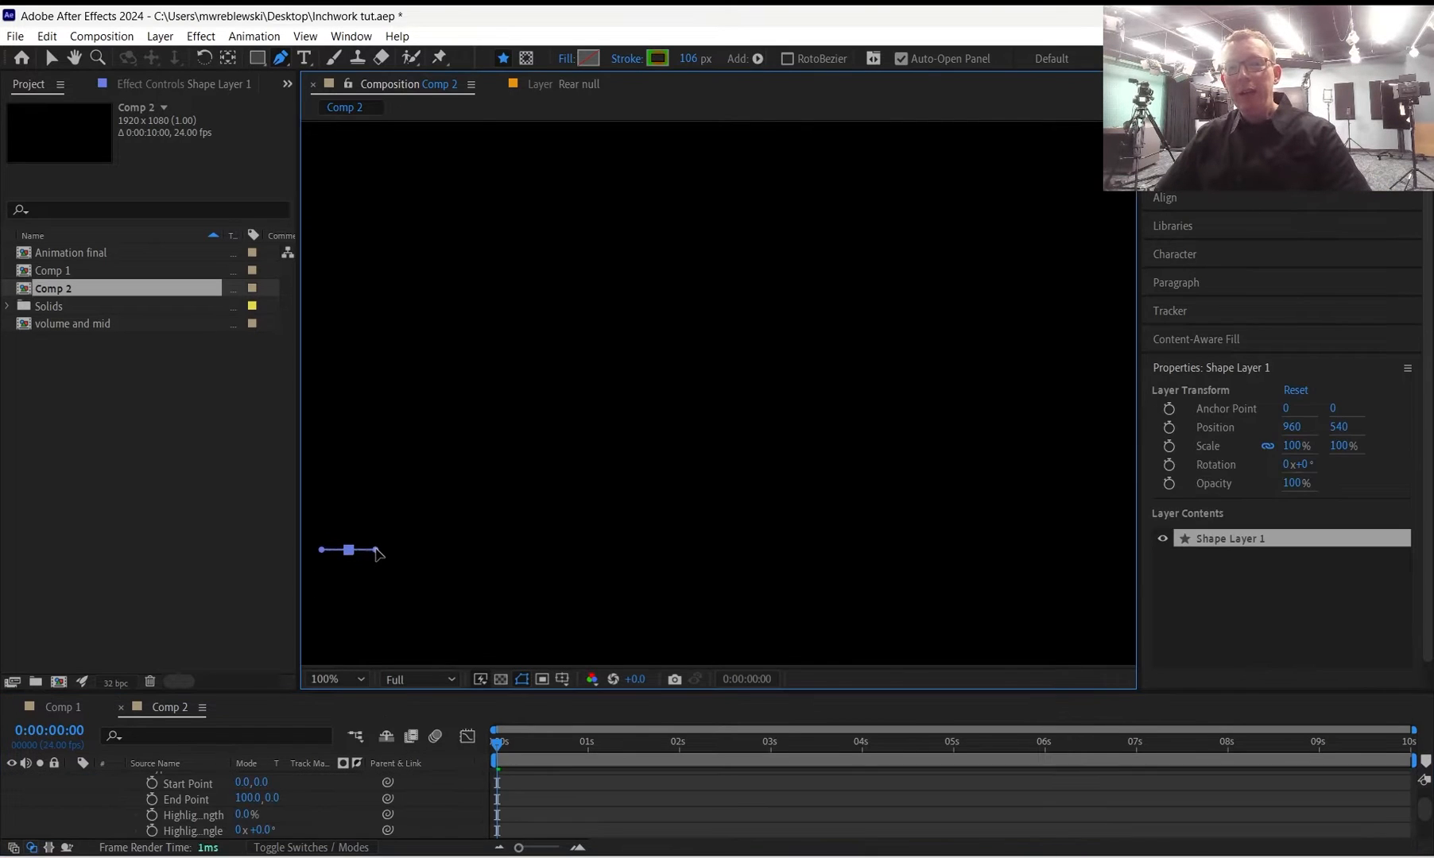
{"action": "left_click_drag", "start_coordinate": [649, 554], "coordinate": [679, 556]}
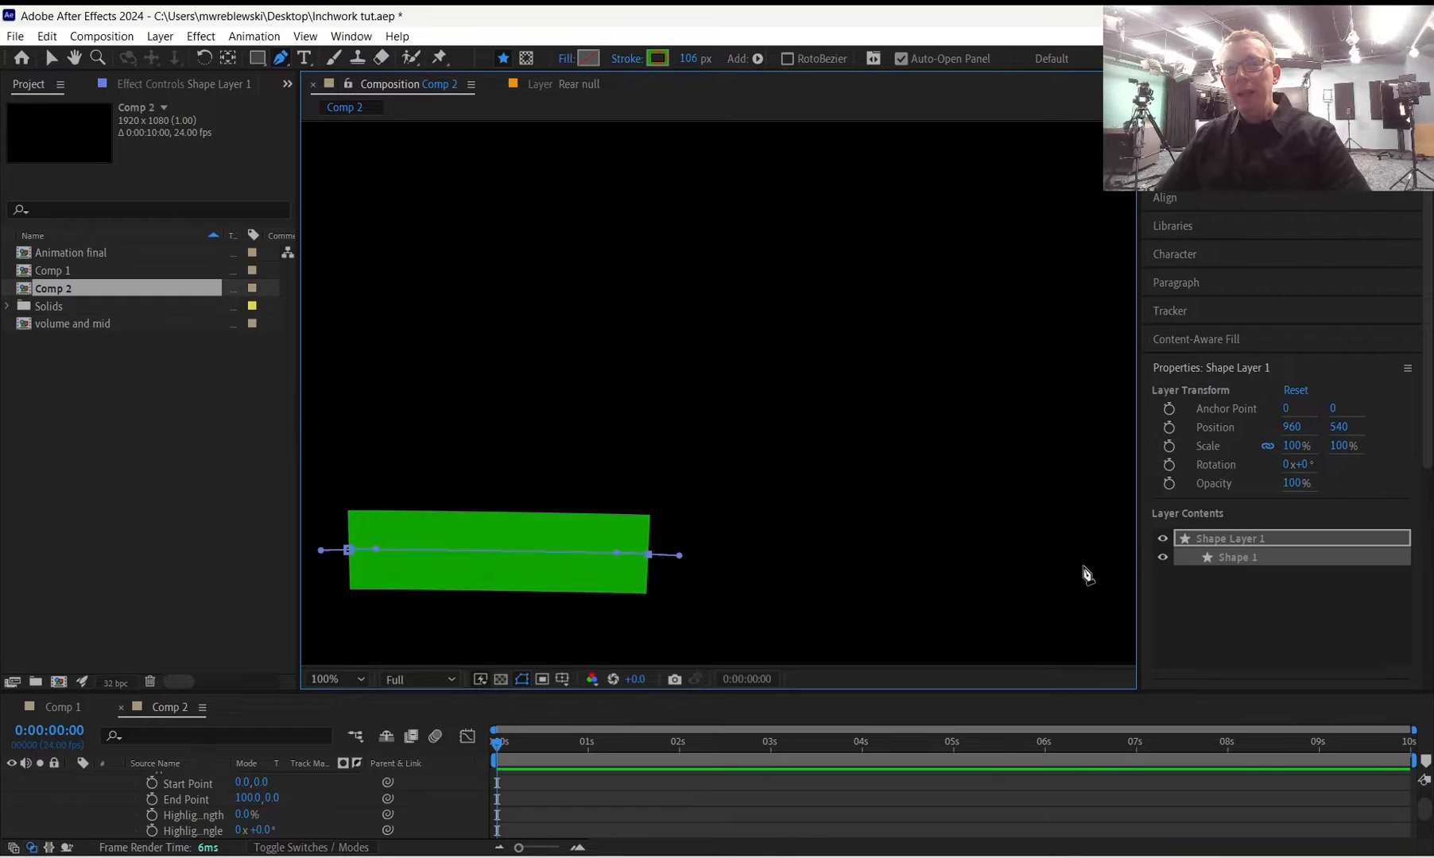
{"action": "left_click_drag", "start_coordinate": [975, 552], "coordinate": [992, 555]}
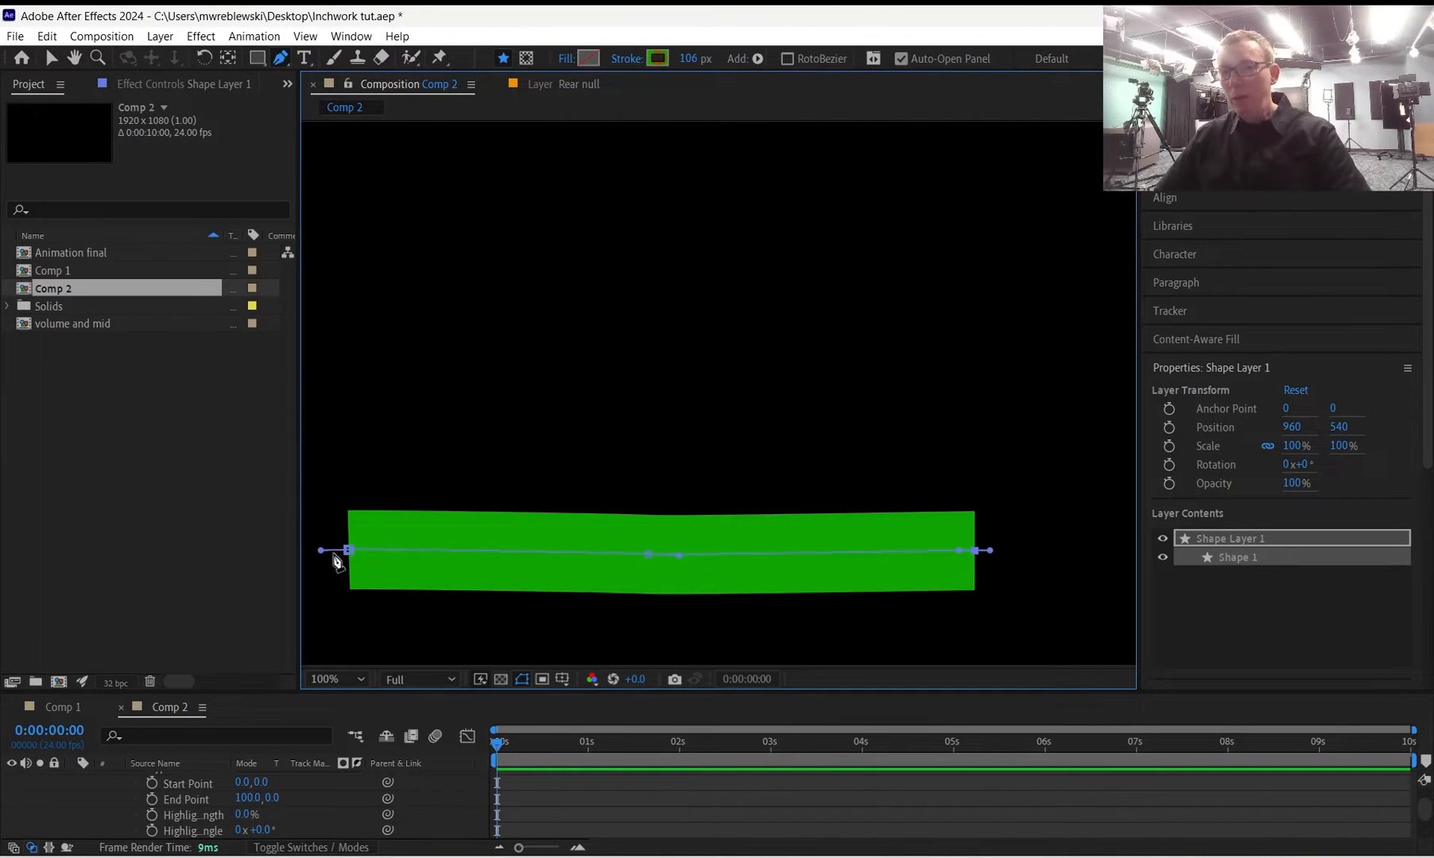
{"action": "left_click", "coordinate": [649, 554]}
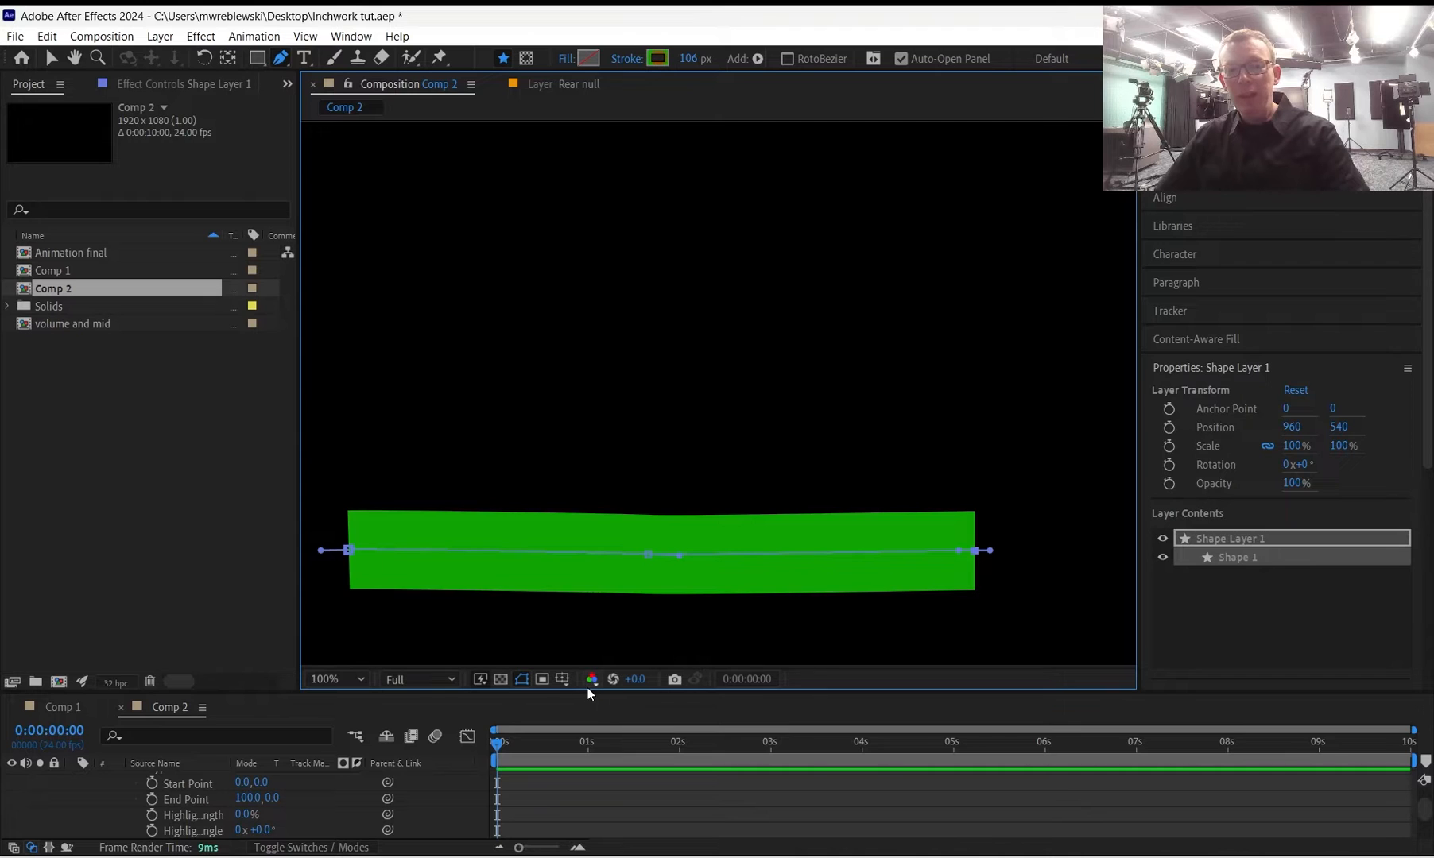
Enlarge the timeline area and reposition the composition view so the worm body sits near its middle.
{"action": "left_click_drag", "start_coordinate": [587, 694], "coordinate": [588, 587]}
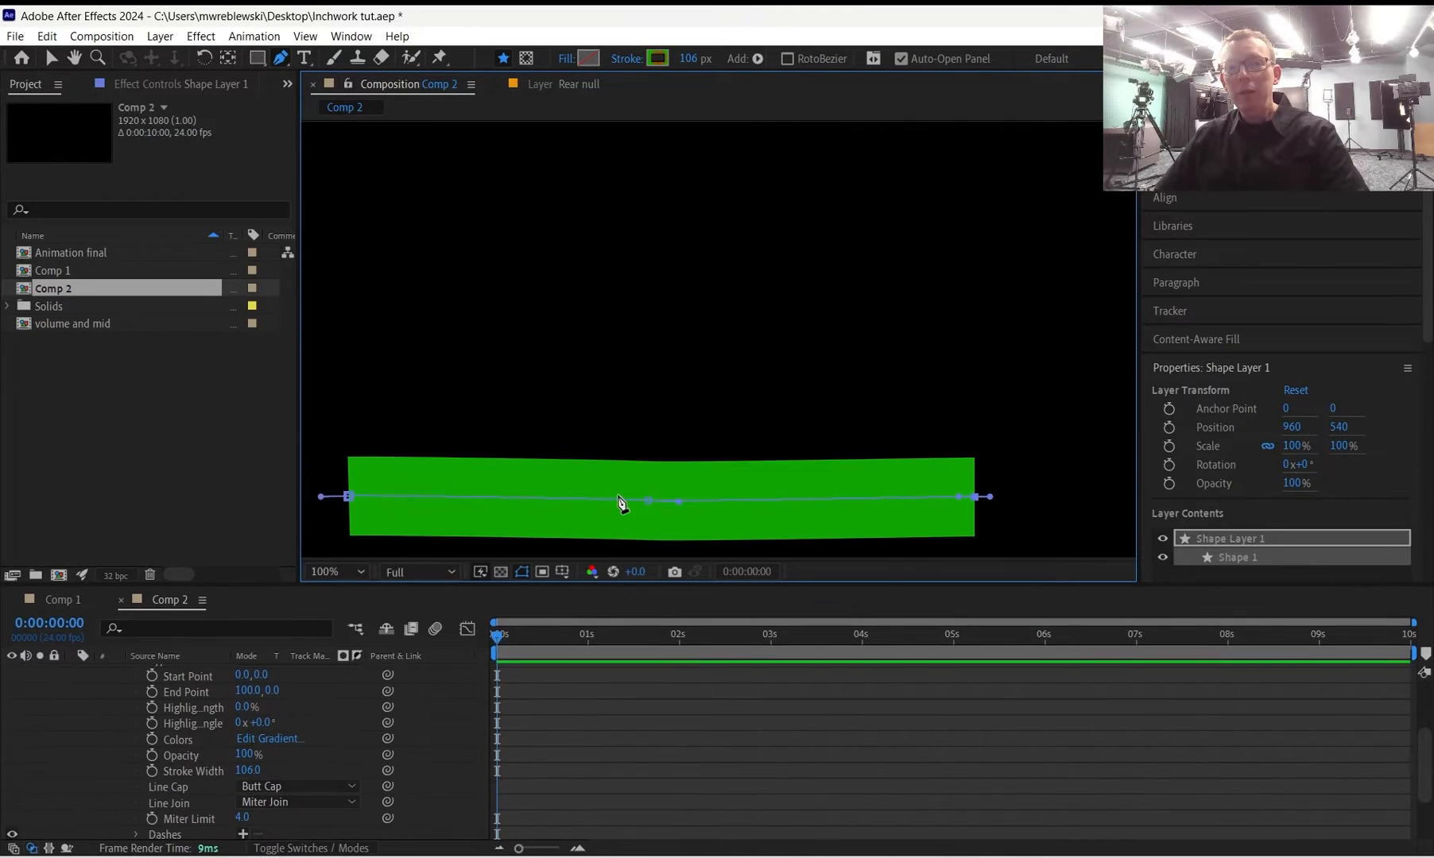
{"action": "left_click_drag", "start_coordinate": [621, 503], "coordinate": [656, 384]}
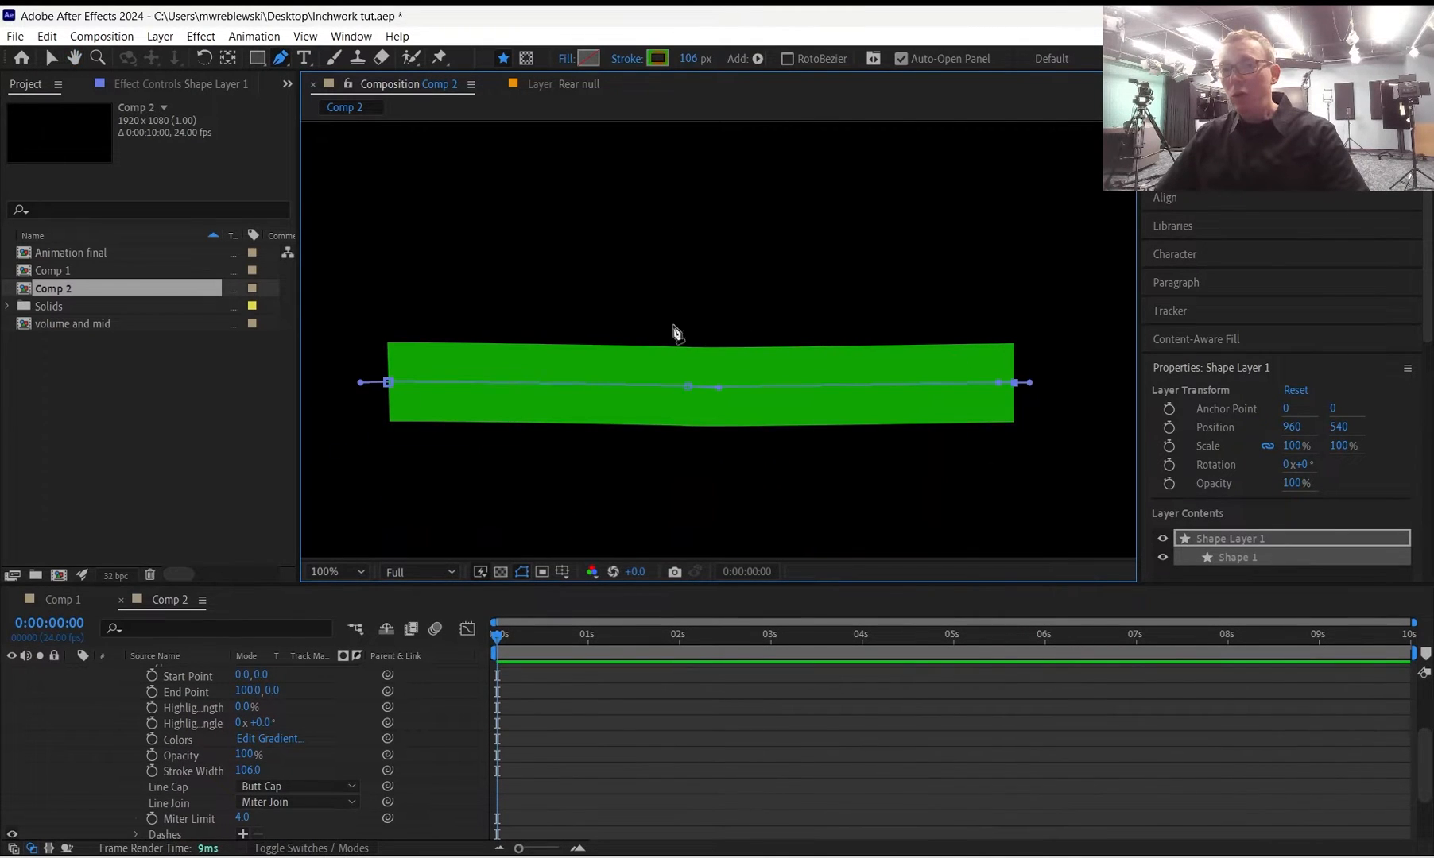
{"action": "left_click", "coordinate": [74, 58]}
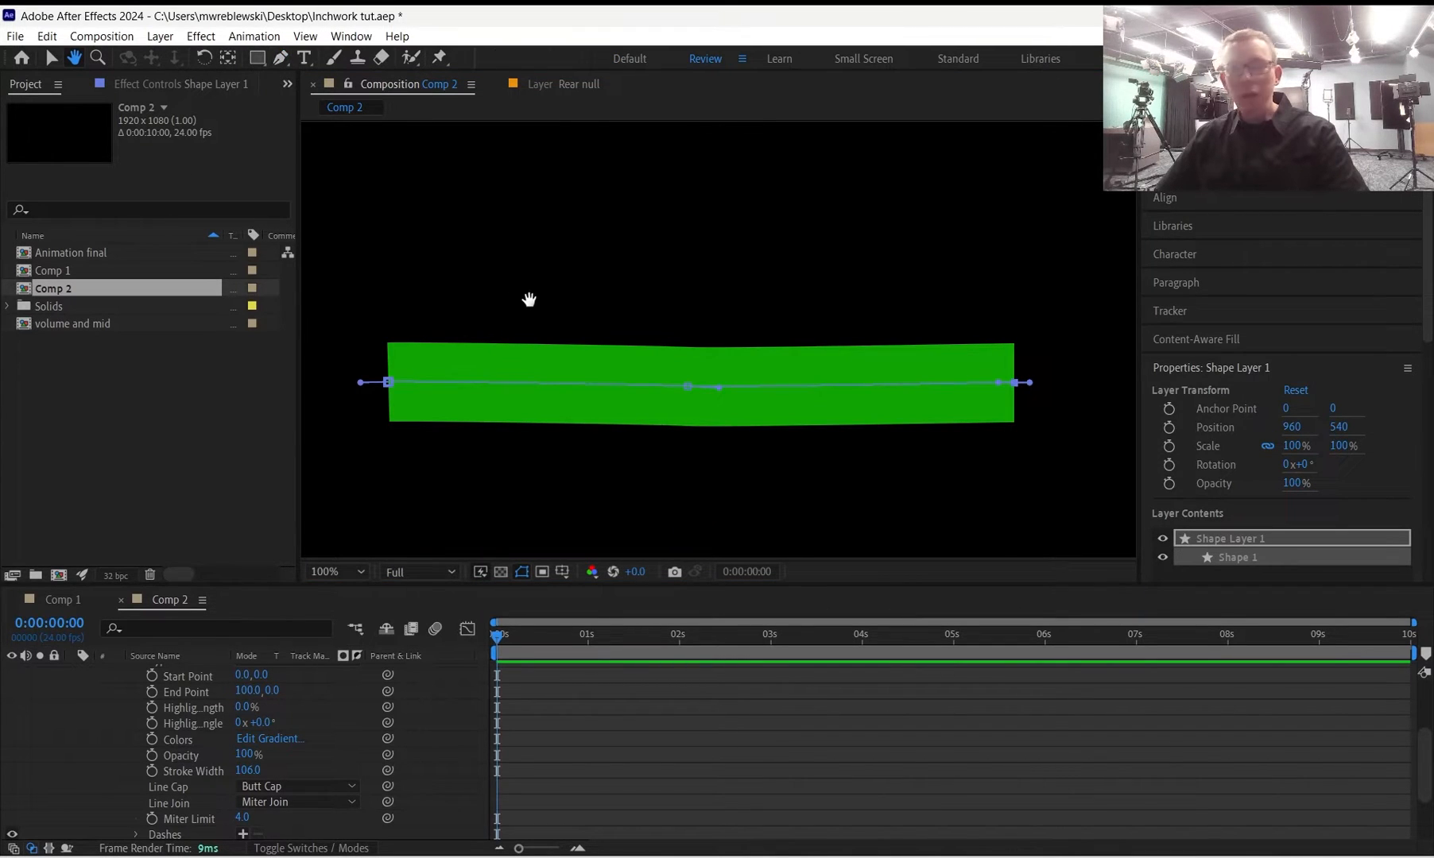
{"action": "left_click_drag", "start_coordinate": [629, 307], "coordinate": [637, 240]}
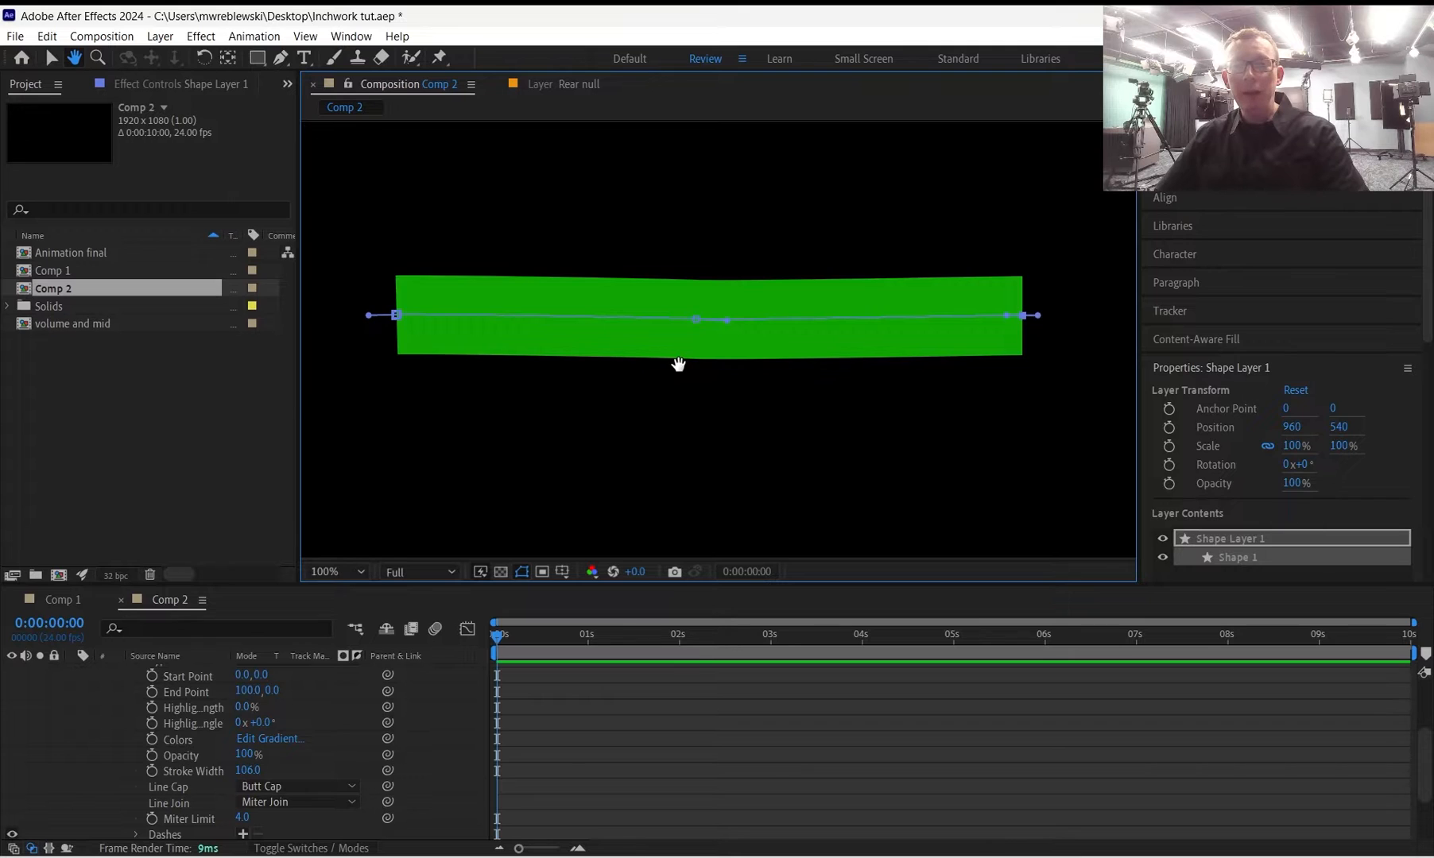
{"action": "scroll", "coordinate": [678, 366], "scroll_direction": "up", "scroll_amount": 4}
{"action": "scroll", "coordinate": [678, 366], "scroll_direction": "down", "scroll_amount": 4}
{"action": "scroll", "coordinate": [678, 365], "scroll_direction": "up", "scroll_amount": 4}
{"action": "scroll", "coordinate": [678, 366], "scroll_direction": "down", "scroll_amount": 4}
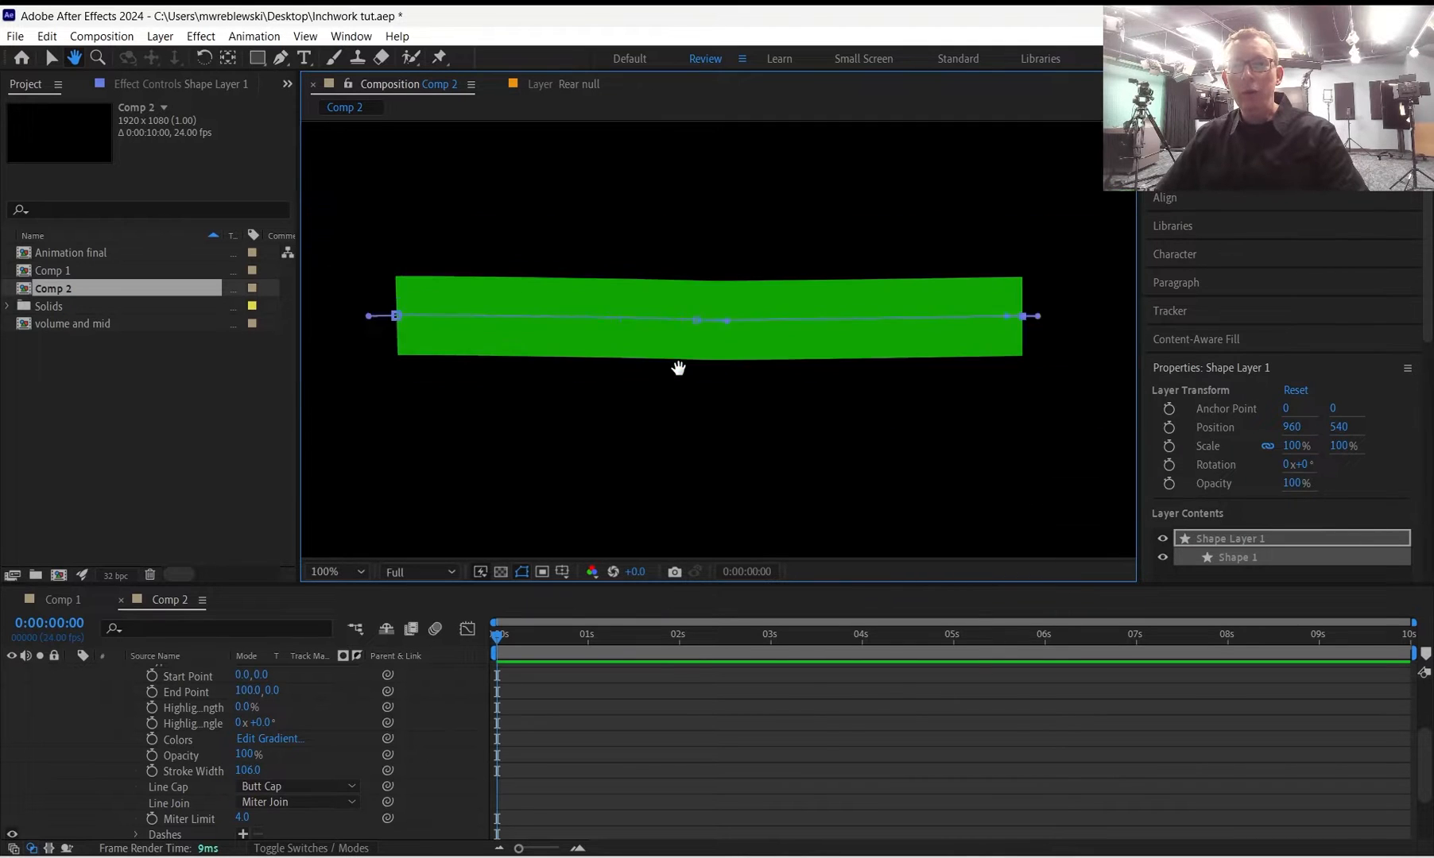
{"action": "scroll", "coordinate": [678, 367], "scroll_direction": "up", "scroll_amount": 2}
{"action": "scroll", "coordinate": [678, 367], "scroll_direction": "down", "scroll_amount": 2}
{"action": "scroll", "coordinate": [678, 367], "scroll_direction": "up", "scroll_amount": 3}
{"action": "scroll", "coordinate": [678, 368], "scroll_direction": "down", "scroll_amount": 3}
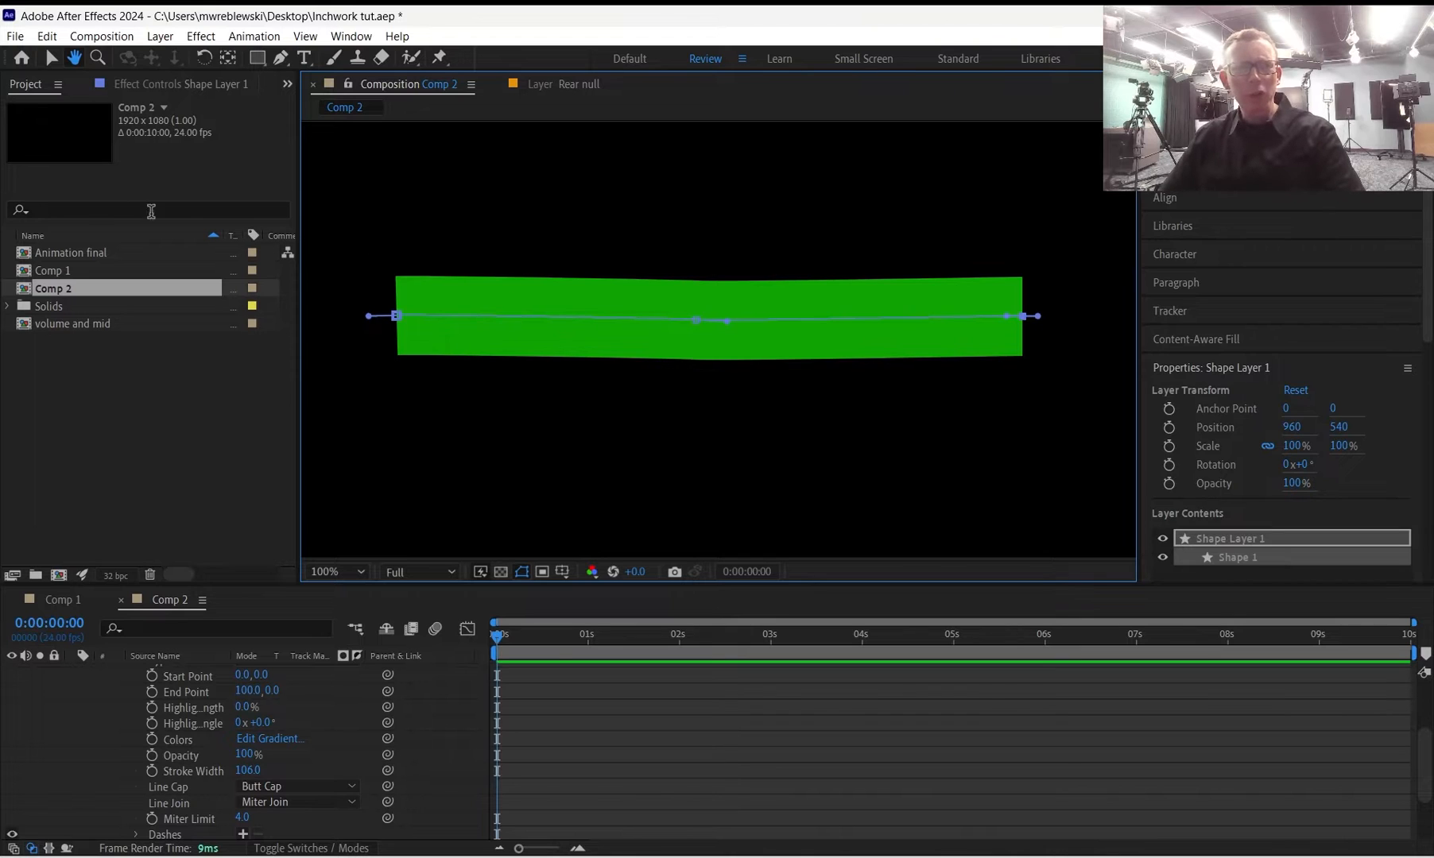
Expand Path 1 of the worm's shape and start keyframing its Path property at 0:00:00:00.
{"action": "left_click", "coordinate": [50, 59]}
{"action": "scroll", "coordinate": [365, 744], "scroll_direction": "up", "scroll_amount": 3}
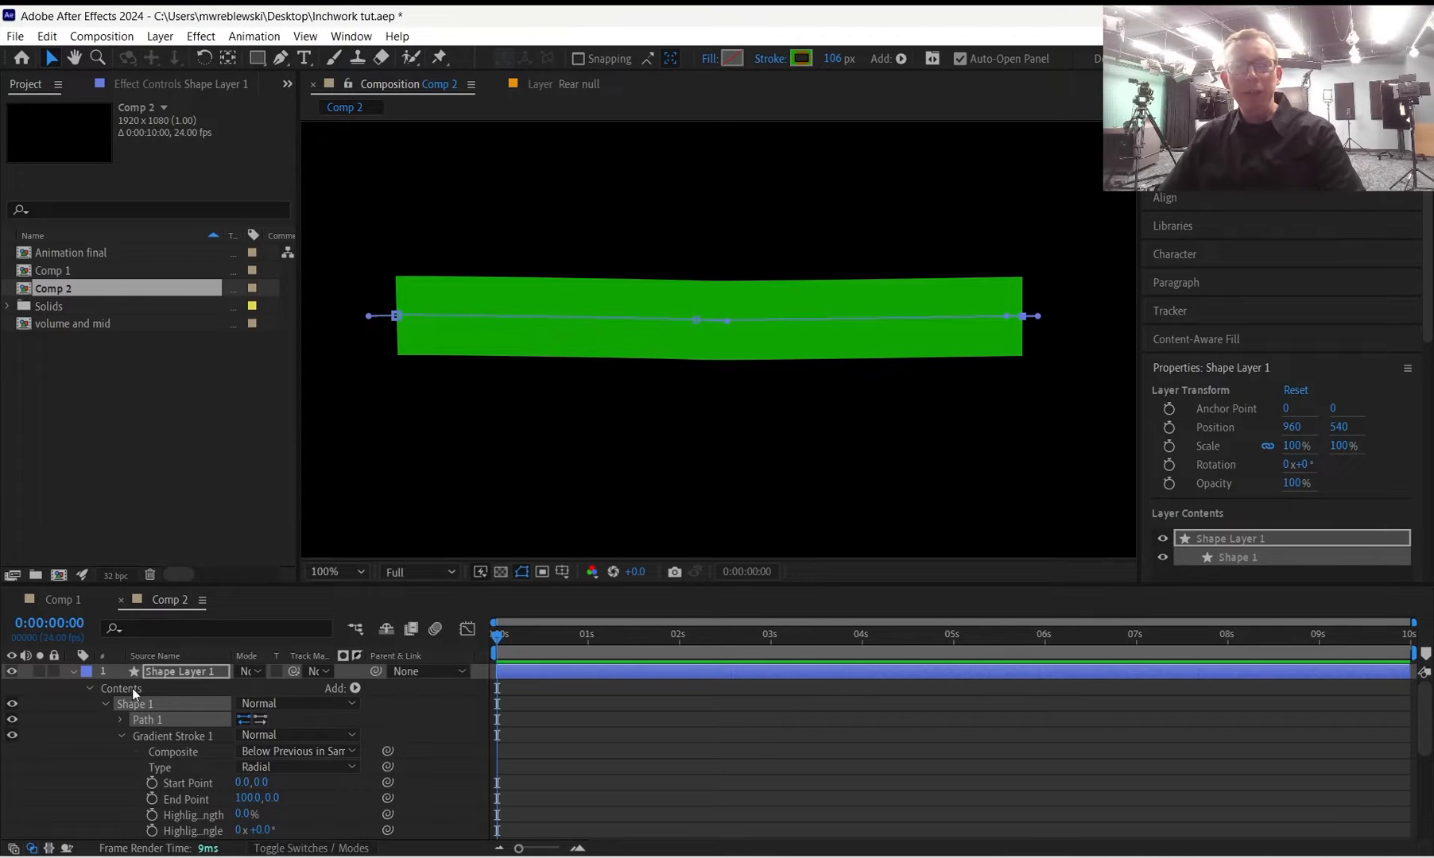
{"action": "left_click", "coordinate": [119, 718]}
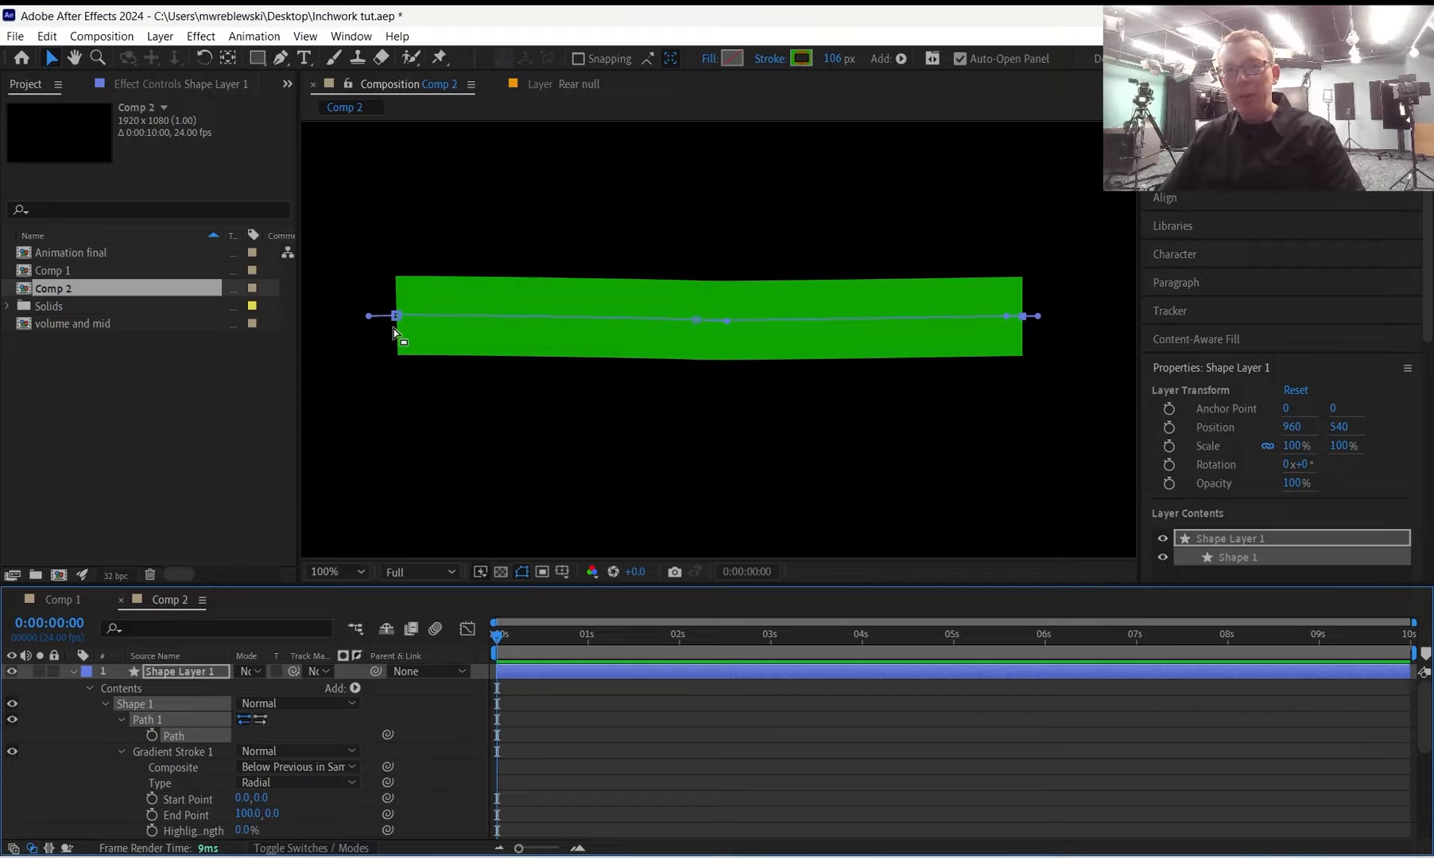
{"action": "left_click", "coordinate": [153, 736]}
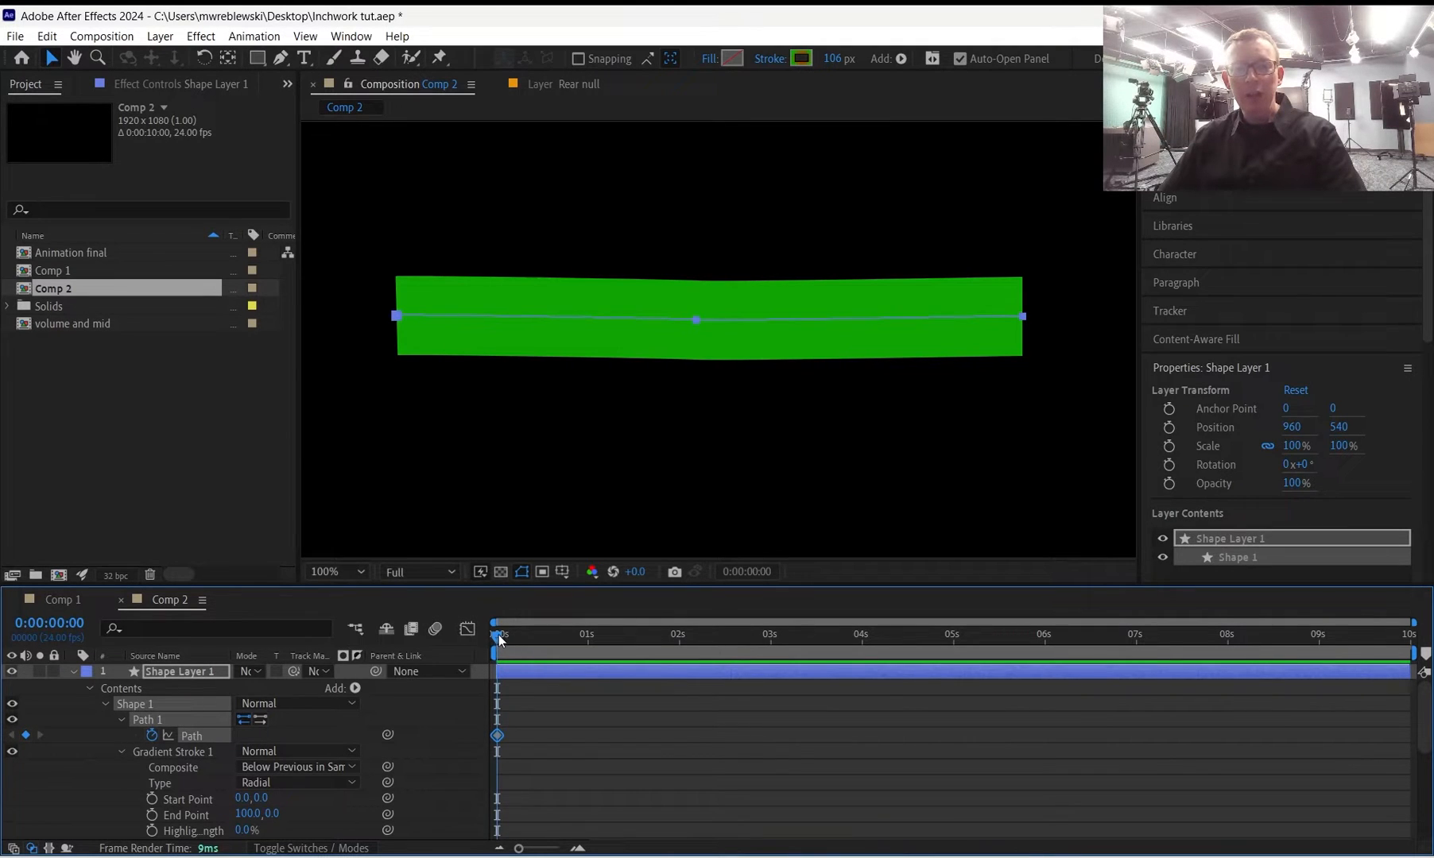
Go to 0:00:00:23 and select the middle point of the worm's path.
{"action": "left_click_drag", "start_coordinate": [499, 640], "coordinate": [585, 636]}
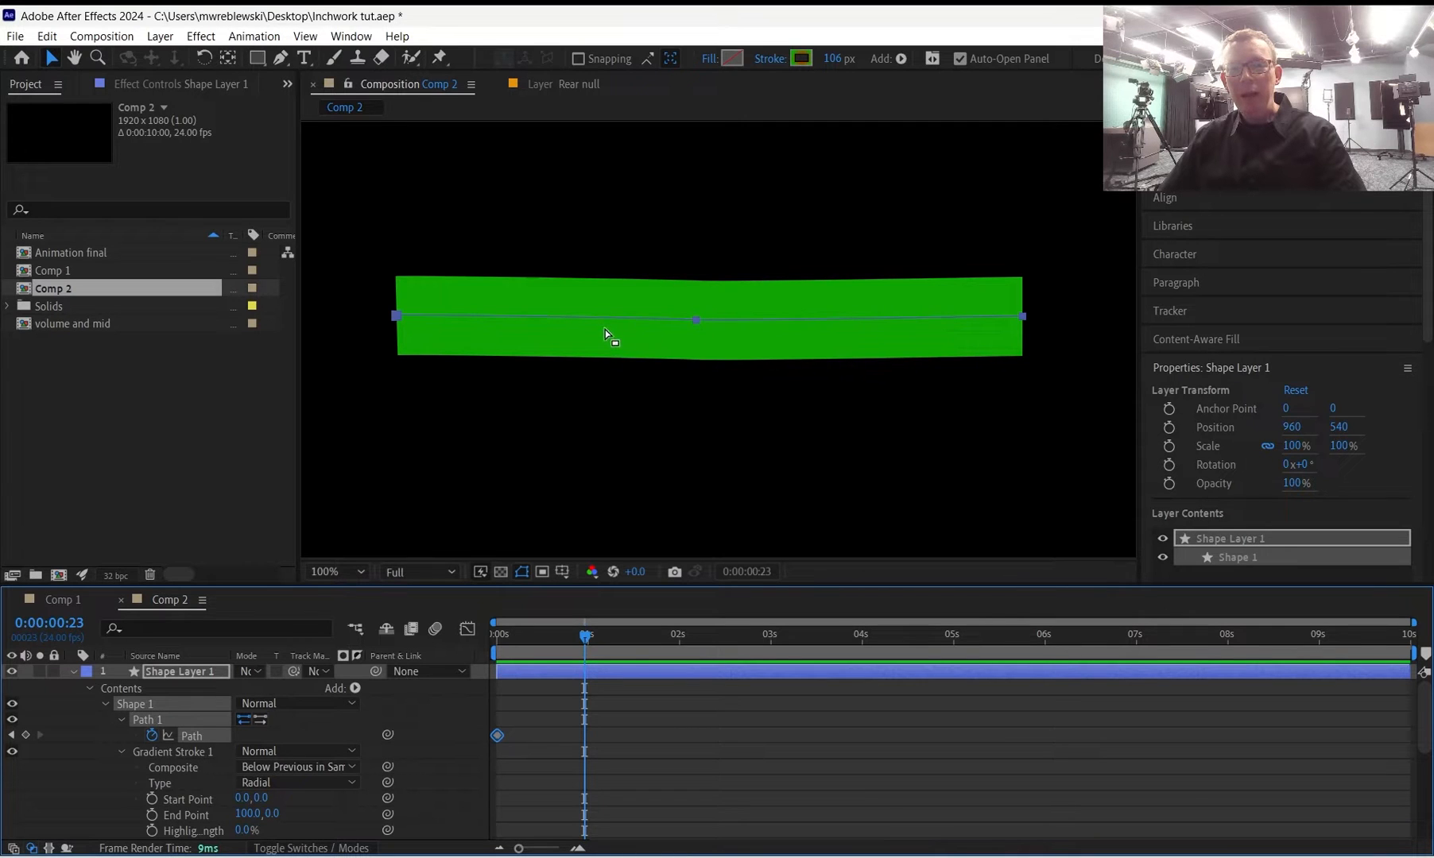
{"action": "left_click", "coordinate": [697, 317]}
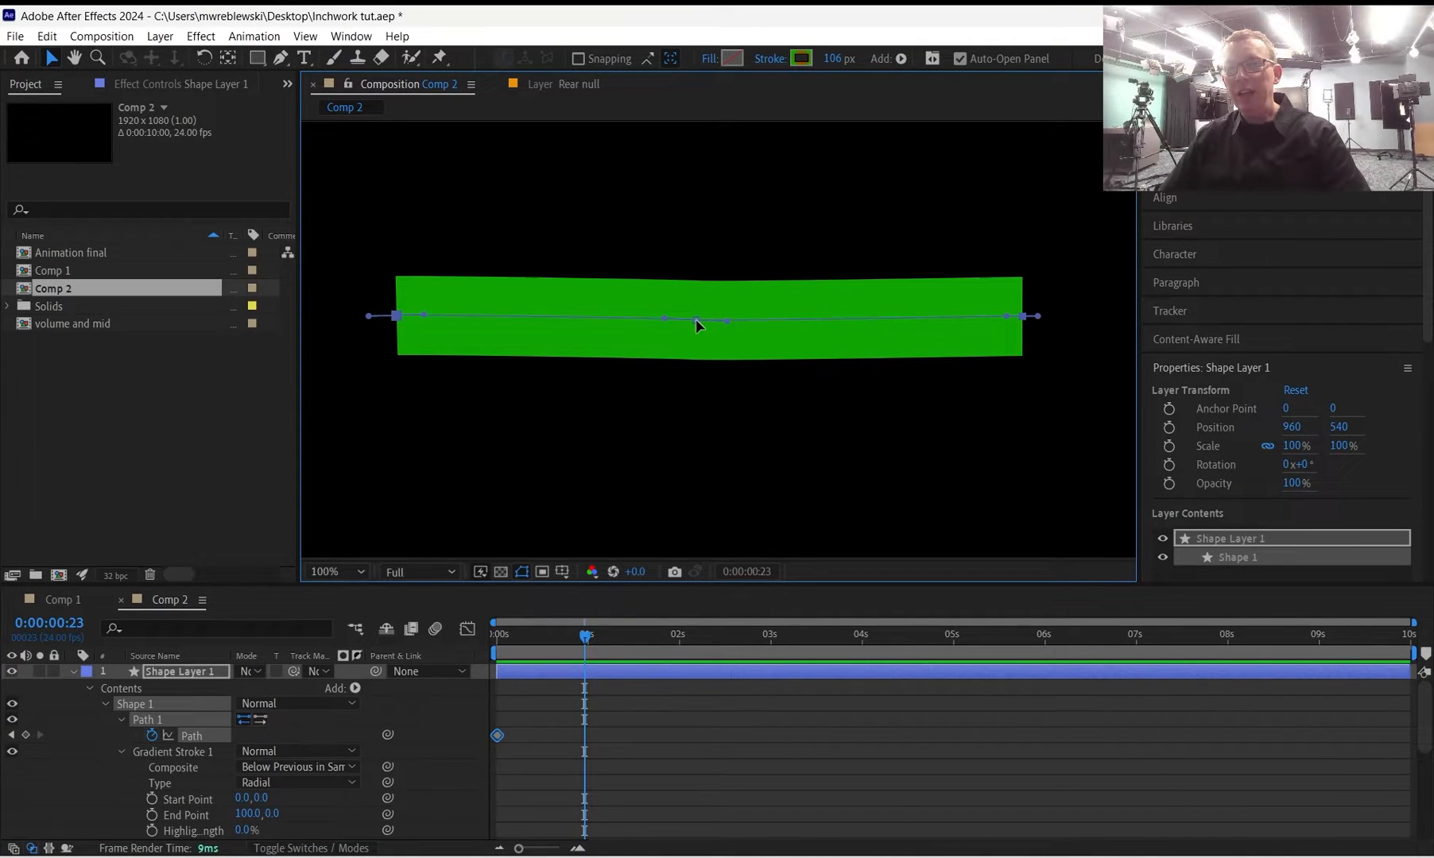
{"action": "left_click", "coordinate": [696, 319]}
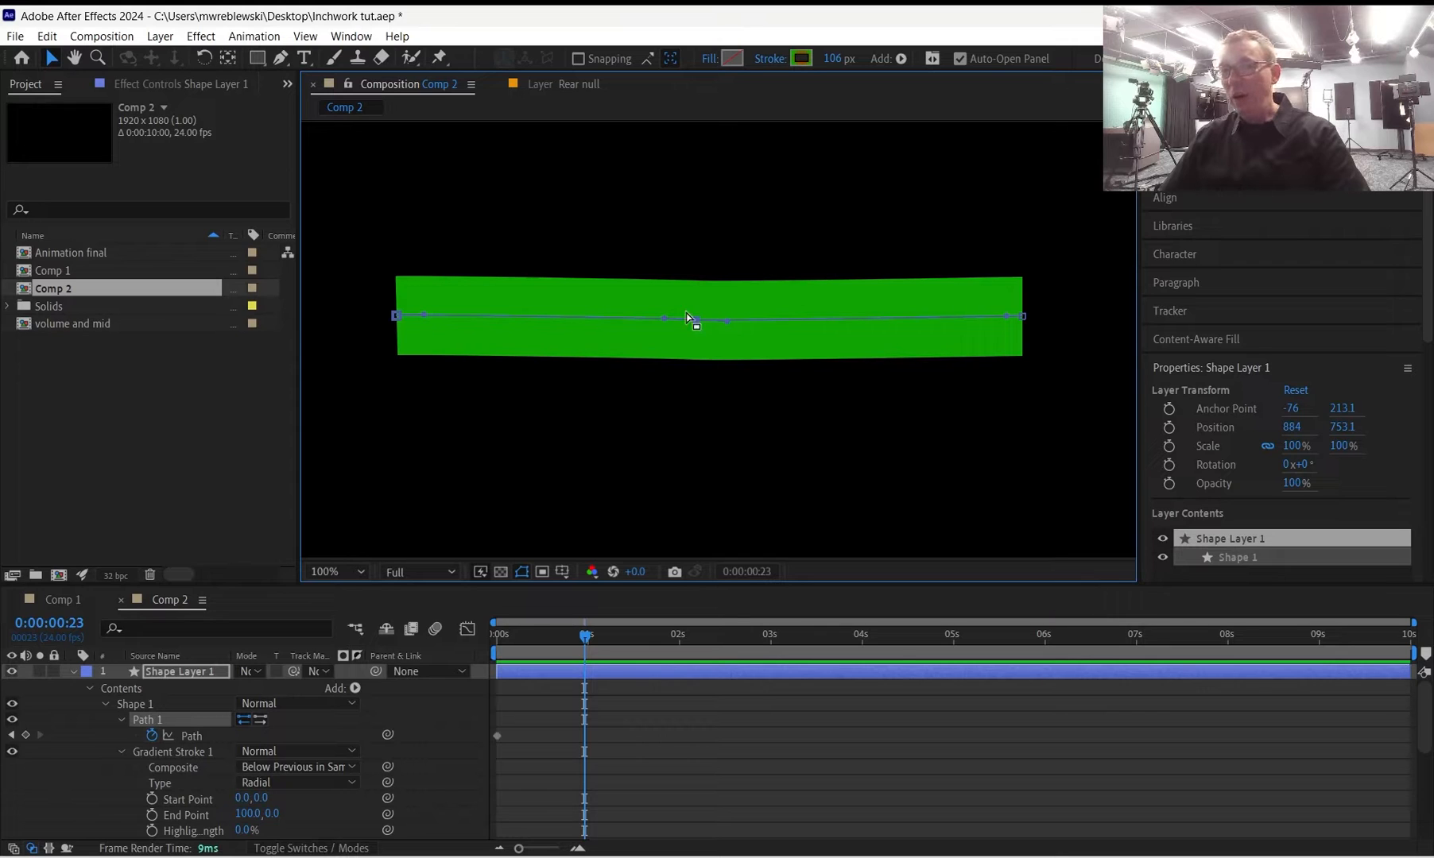
{"action": "left_click", "coordinate": [696, 319]}
Examine the handles of the path's middle point and front end point up close.
{"action": "key", "text": "period"}
{"action": "key", "text": "period"}
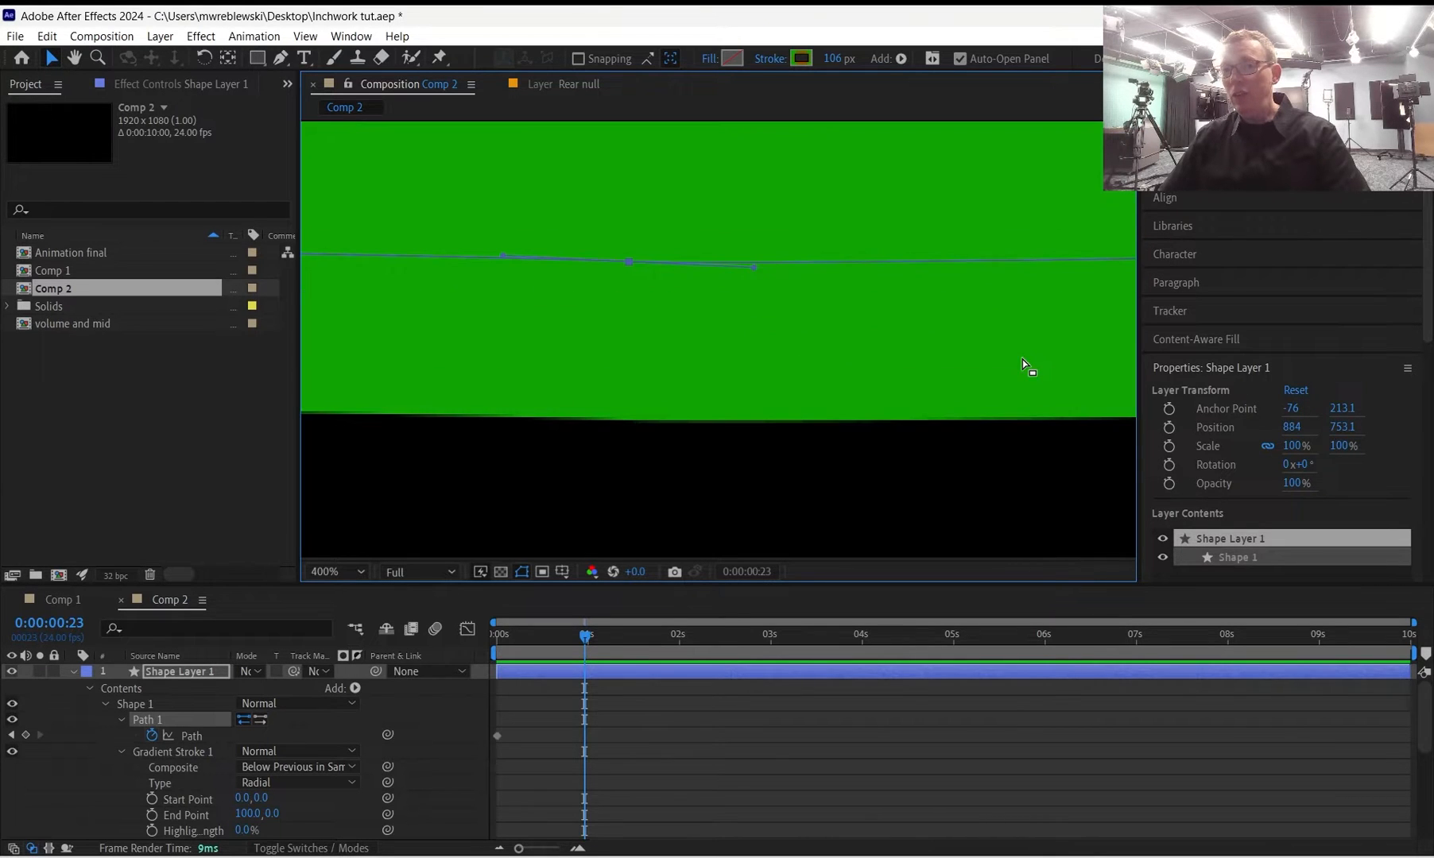
{"action": "key", "text": "period"}
{"action": "key", "text": "period"}
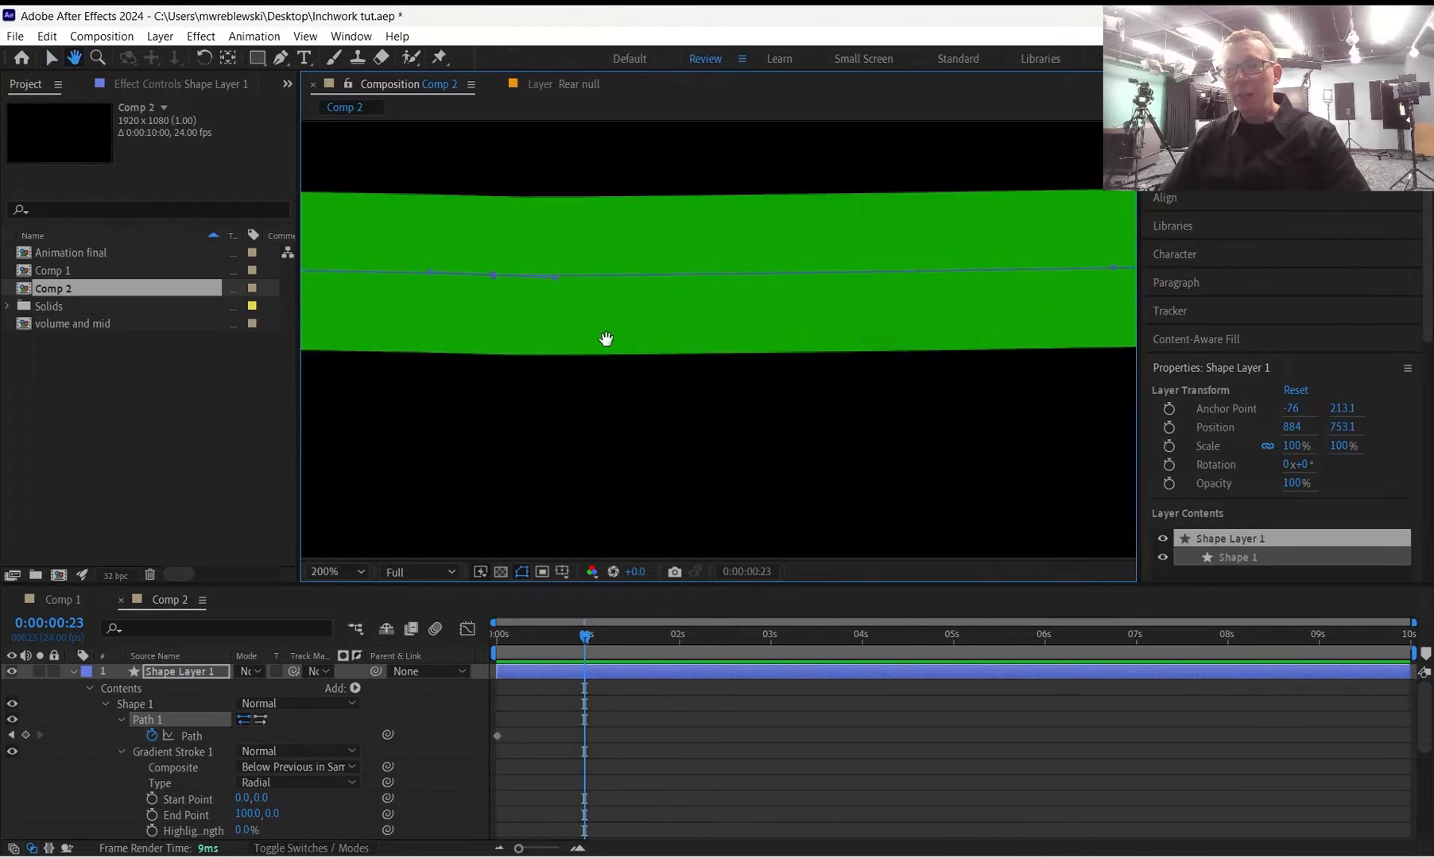
{"action": "key", "text": "comma"}
{"action": "key", "text": "comma"}
{"action": "key", "text": "comma"}
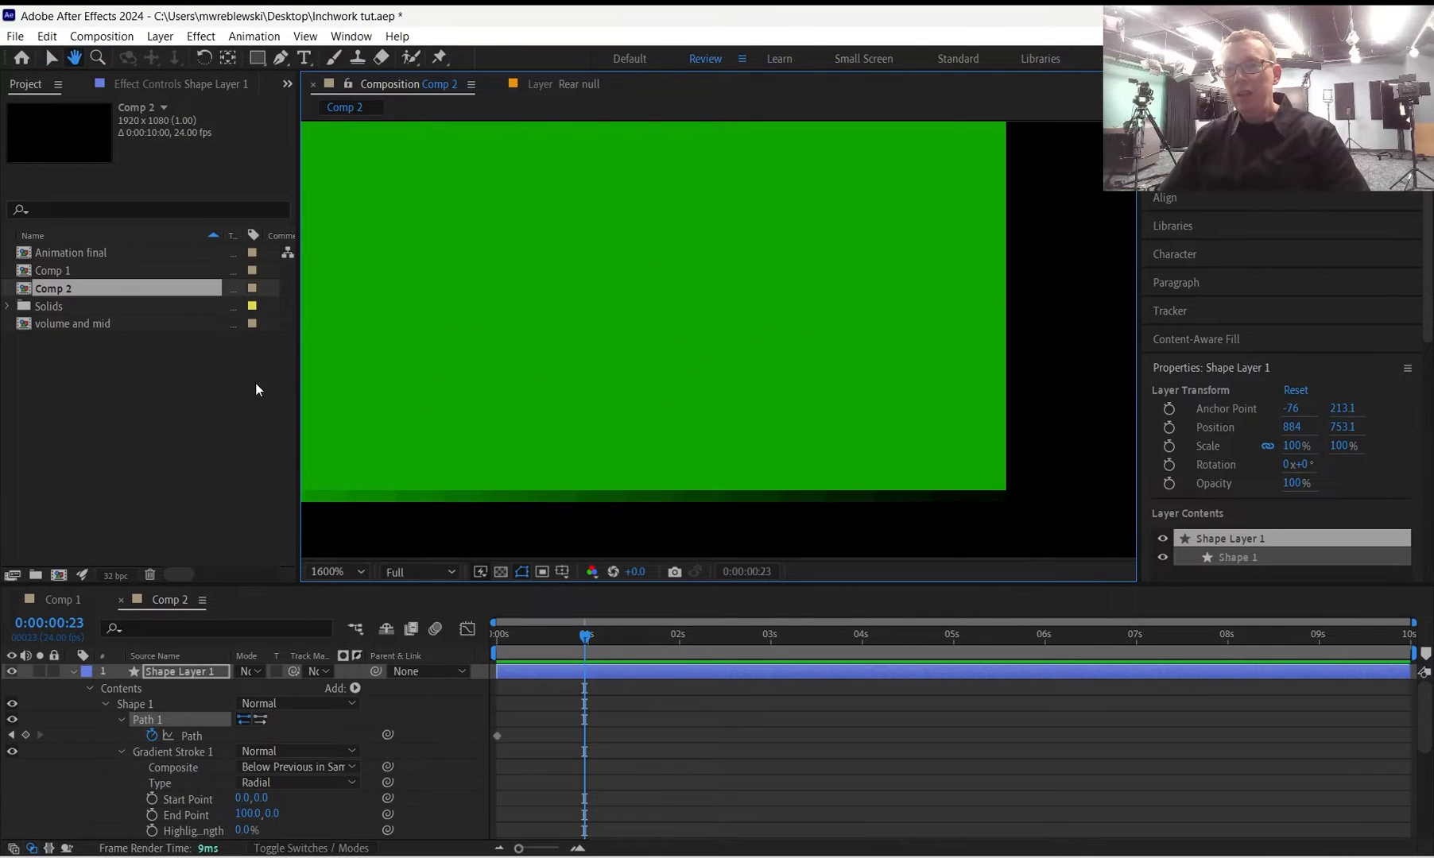
{"action": "key", "text": "period"}
{"action": "key", "text": "period"}
{"action": "key", "text": "period"}
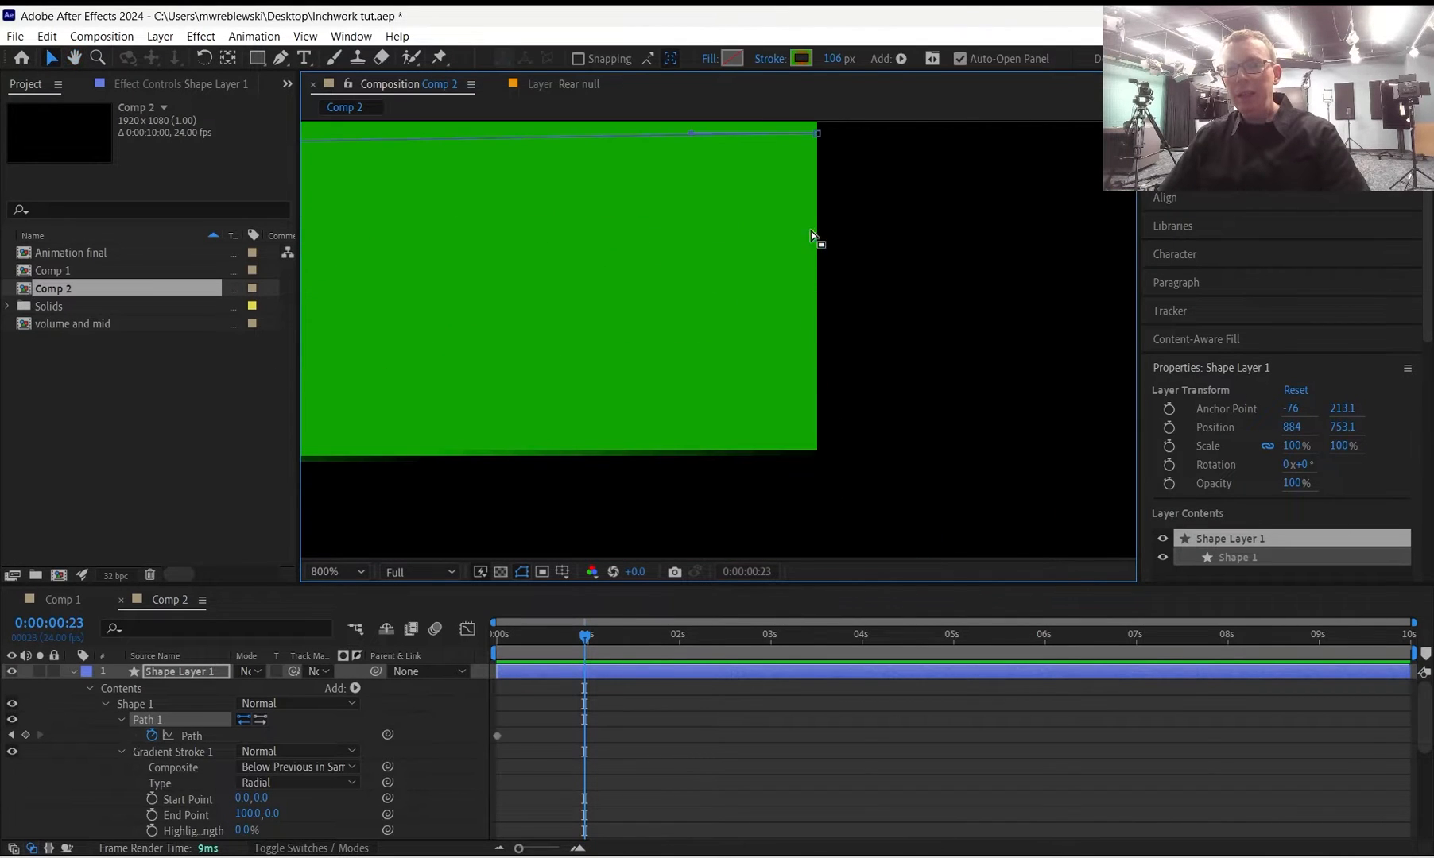
{"action": "key", "text": "comma"}
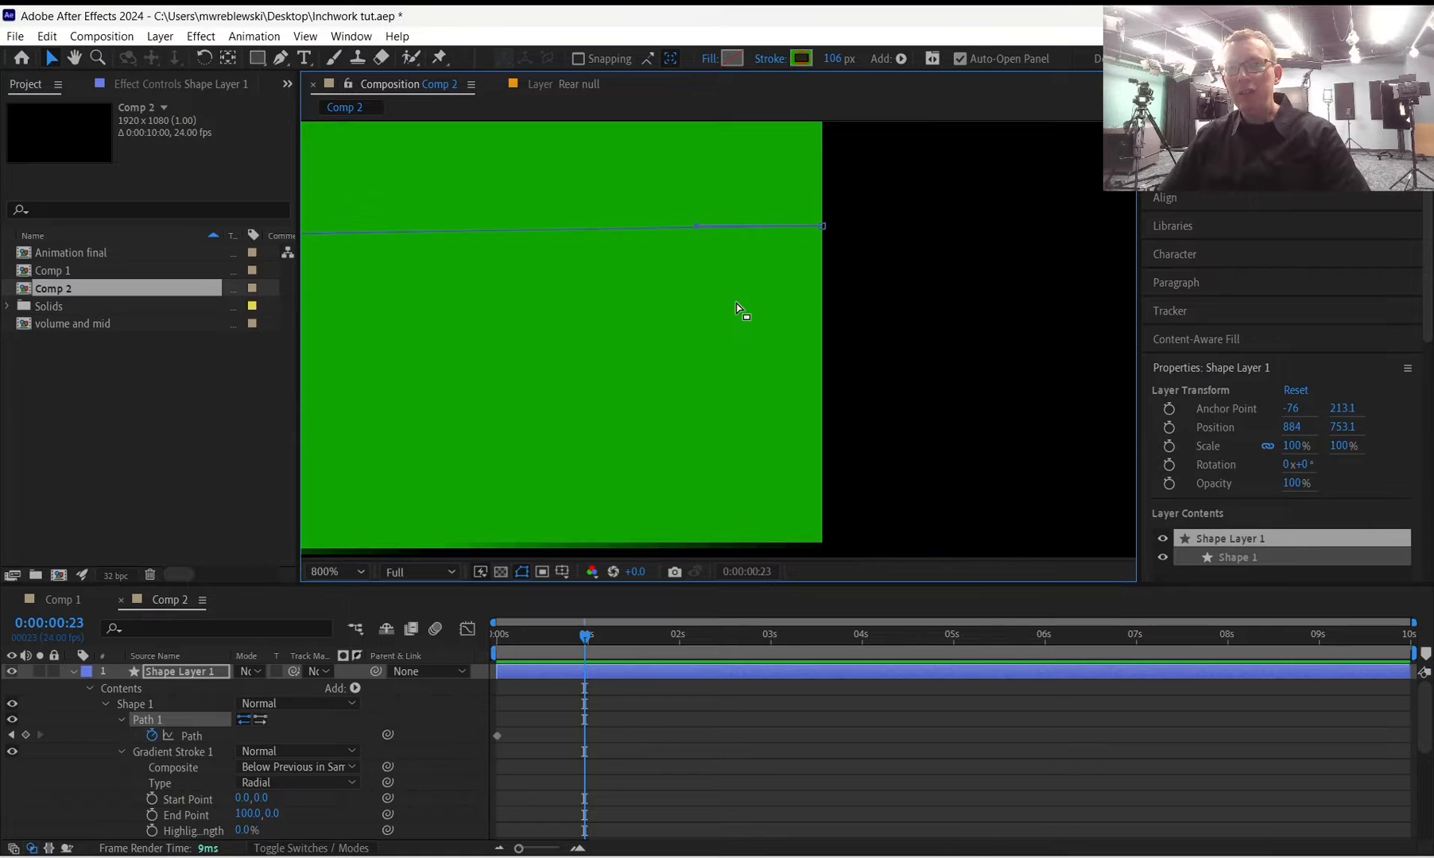
{"action": "key", "text": "comma"}
{"action": "key", "text": "comma"}
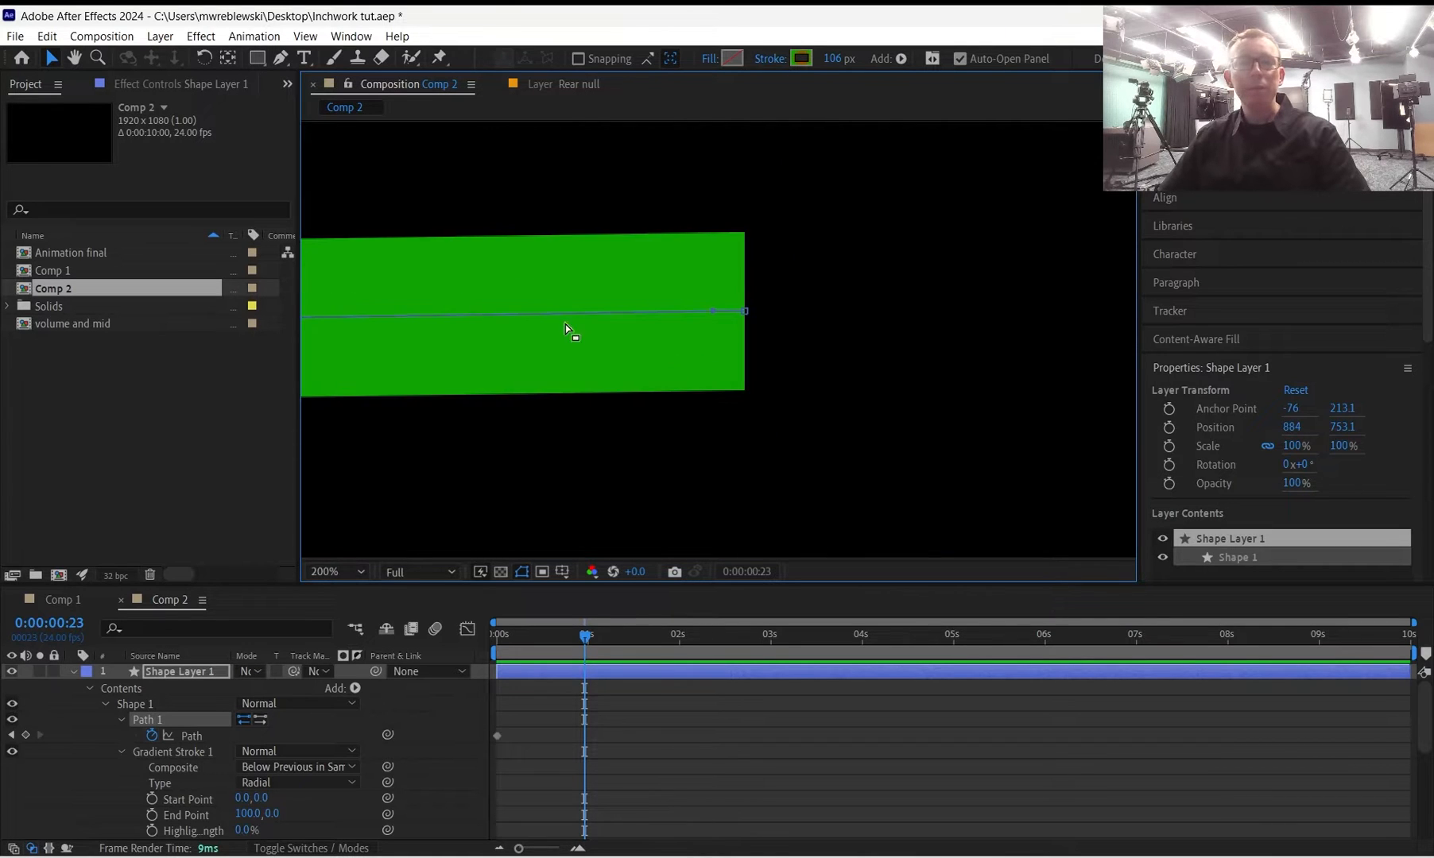
{"action": "key", "text": "space"}
{"action": "left_click_drag", "start_coordinate": [566, 324], "coordinate": [1050, 357]}
{"action": "key", "text": "comma"}
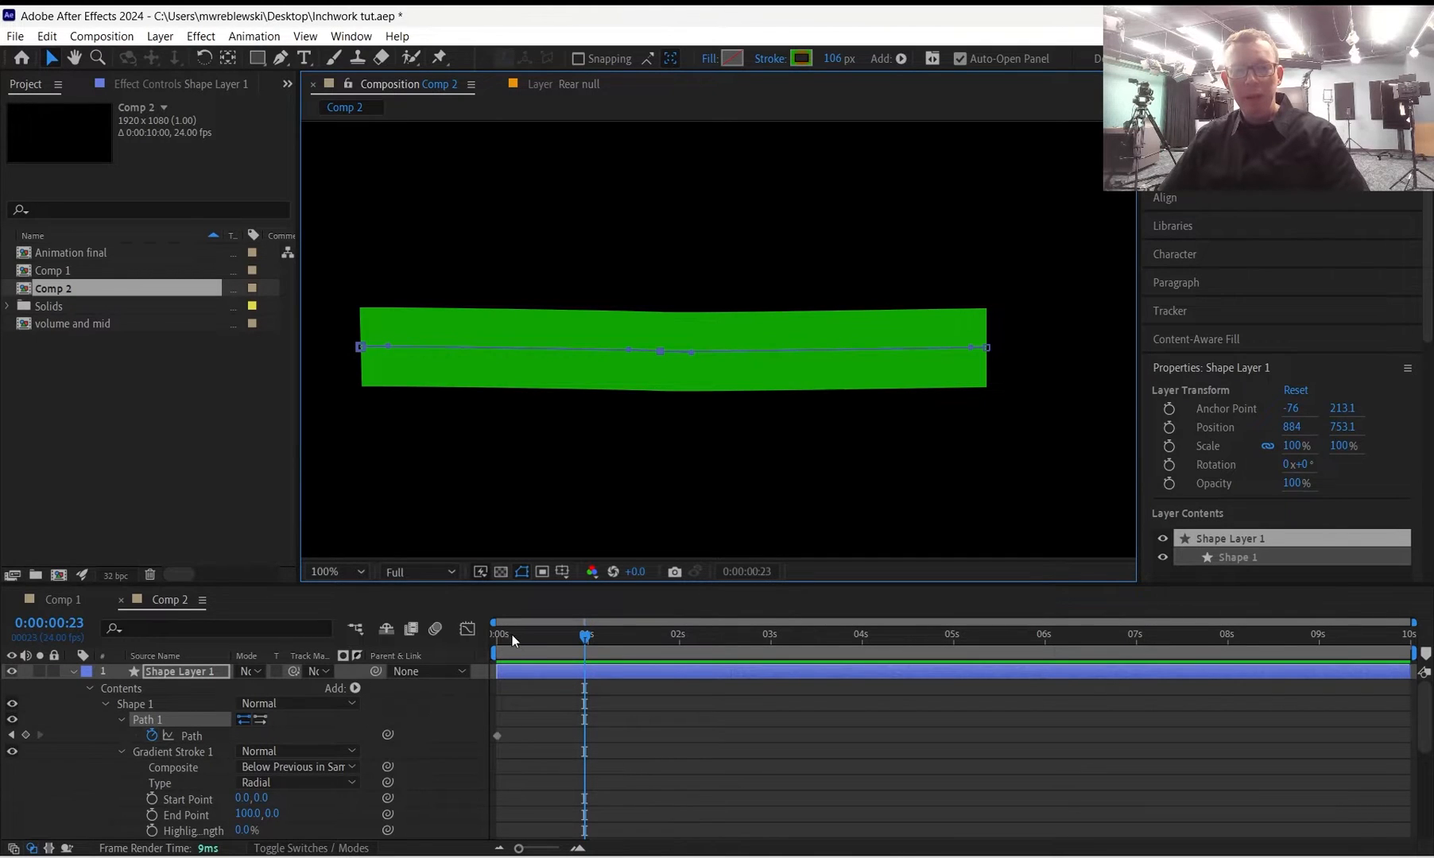
At 0:00:00:22, raise the path's middle point well above the end points to arch the worm body.
{"action": "left_click_drag", "start_coordinate": [512, 640], "coordinate": [457, 640]}
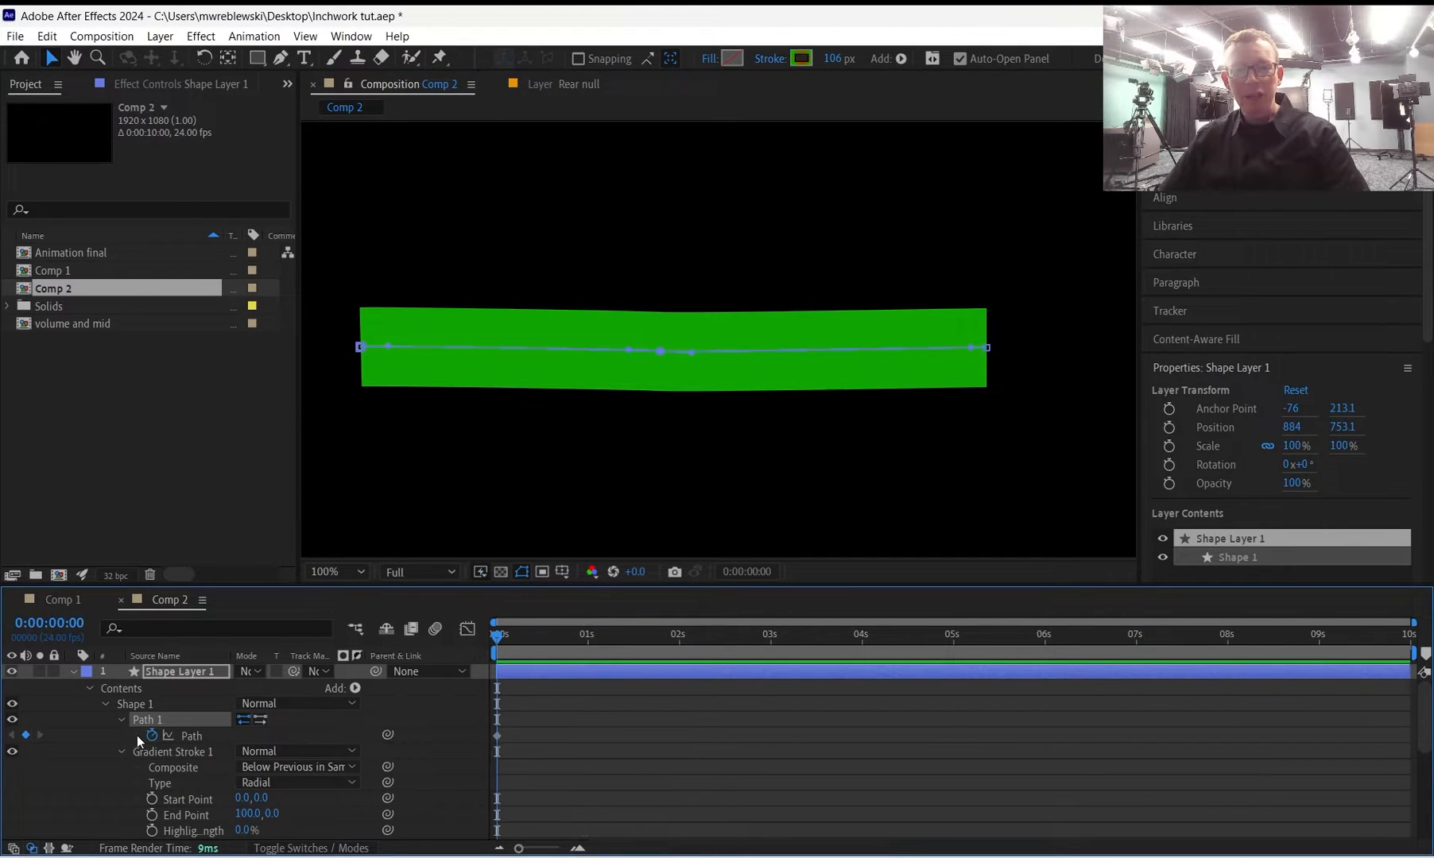
{"action": "left_click_drag", "start_coordinate": [495, 639], "coordinate": [581, 636]}
{"action": "left_click_drag", "start_coordinate": [661, 351], "coordinate": [663, 193]}
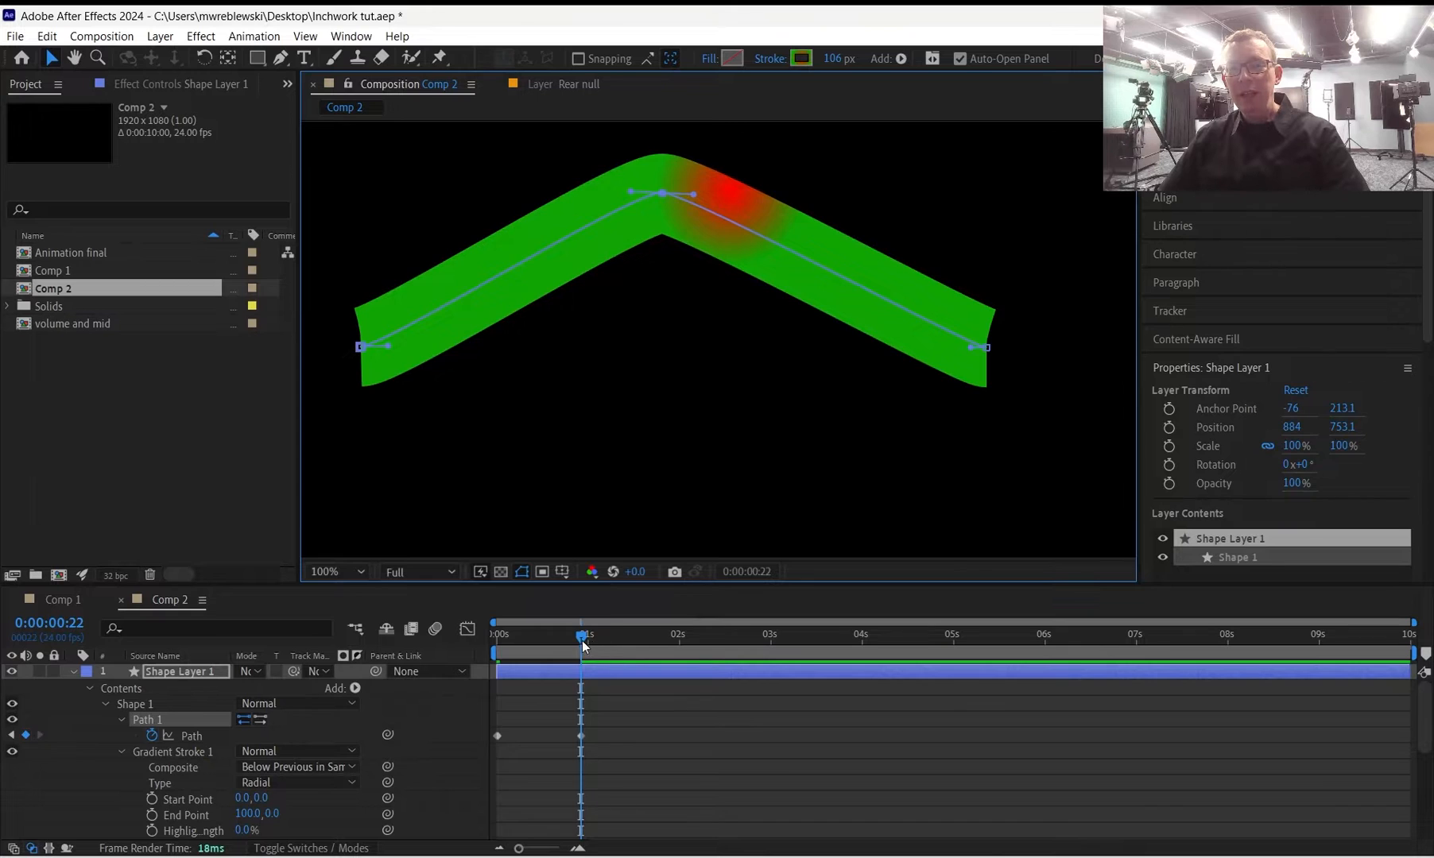
At 0:00:02:11, lengthen the middle point's forward handle and pull the front end point's handle straight up.
{"action": "left_click_drag", "start_coordinate": [583, 643], "coordinate": [719, 585]}
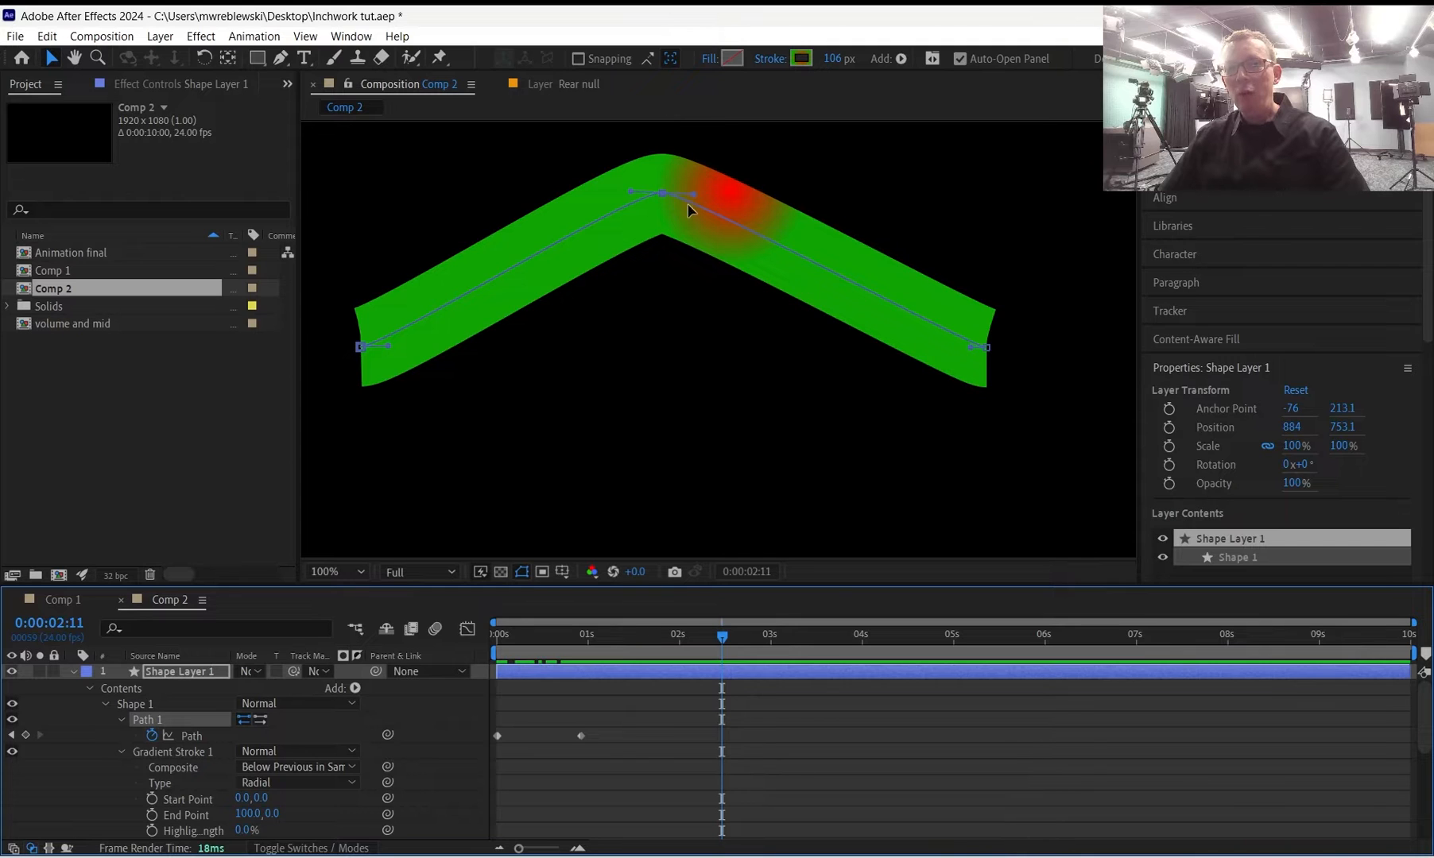
{"action": "left_click_drag", "start_coordinate": [693, 195], "coordinate": [905, 199]}
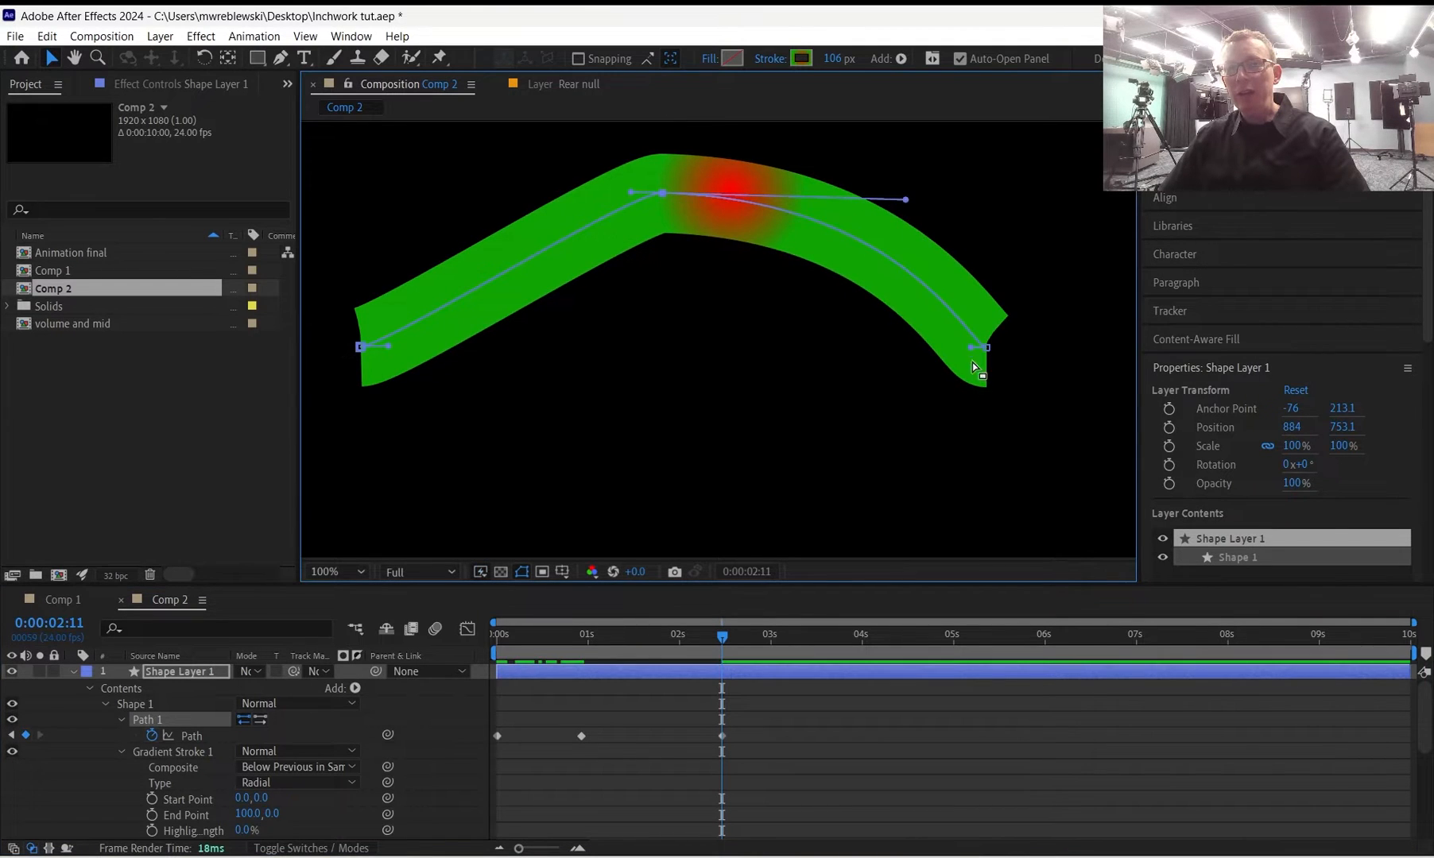
{"action": "left_click_drag", "start_coordinate": [971, 342], "coordinate": [980, 135]}
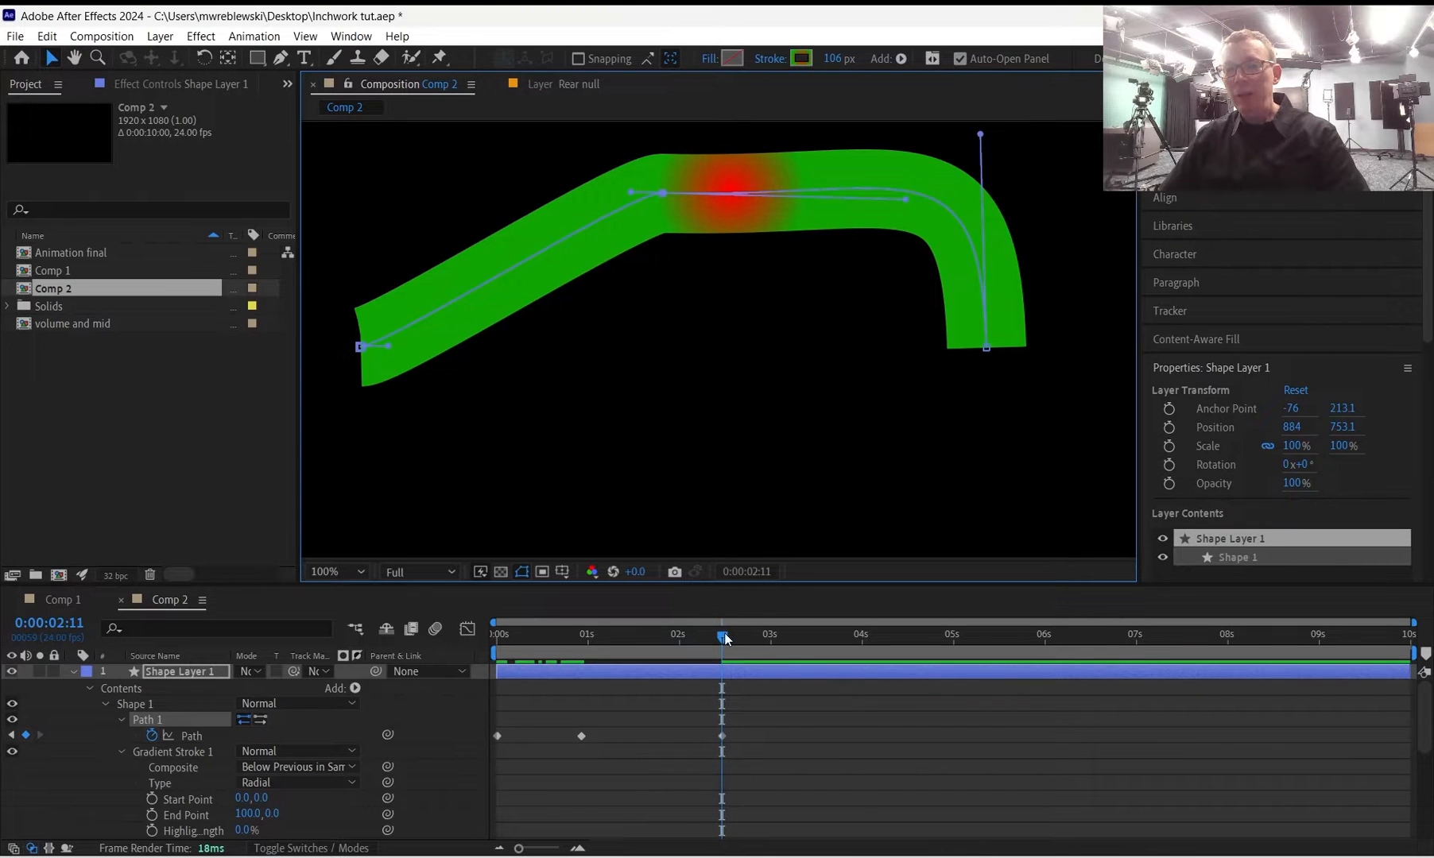
Return to the Path keyframe at 0:00:00:22 and lengthen both handles of the middle point into a smooth arch.
{"action": "mouse_move", "coordinate": [724, 638]}
{"action": "left_mouse_down"}
{"action": "mouse_move", "coordinate": [474, 668]}
{"action": "mouse_move", "coordinate": [747, 655]}
{"action": "left_mouse_up"}
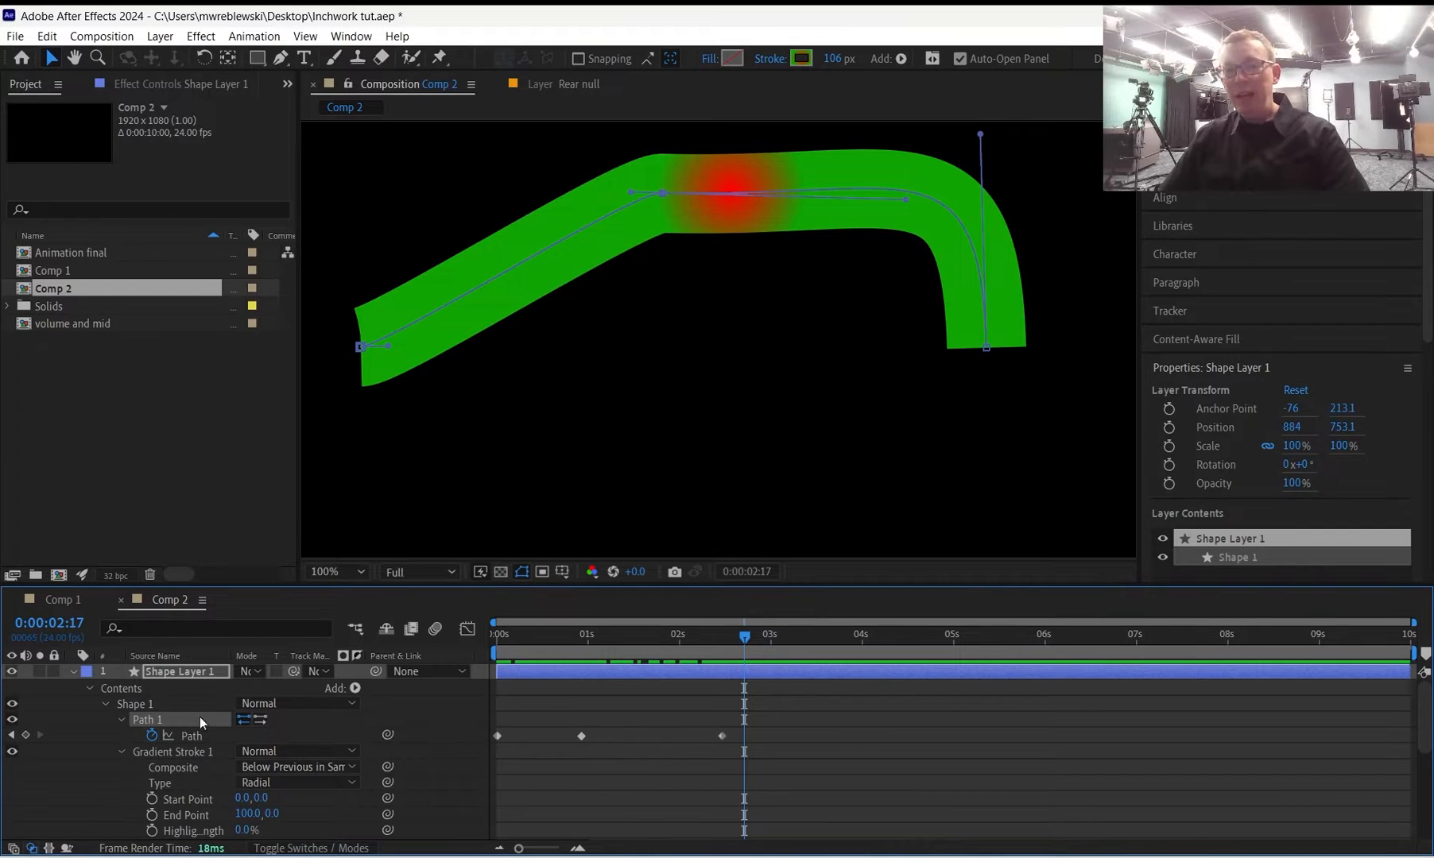
{"action": "left_click", "coordinate": [12, 737]}
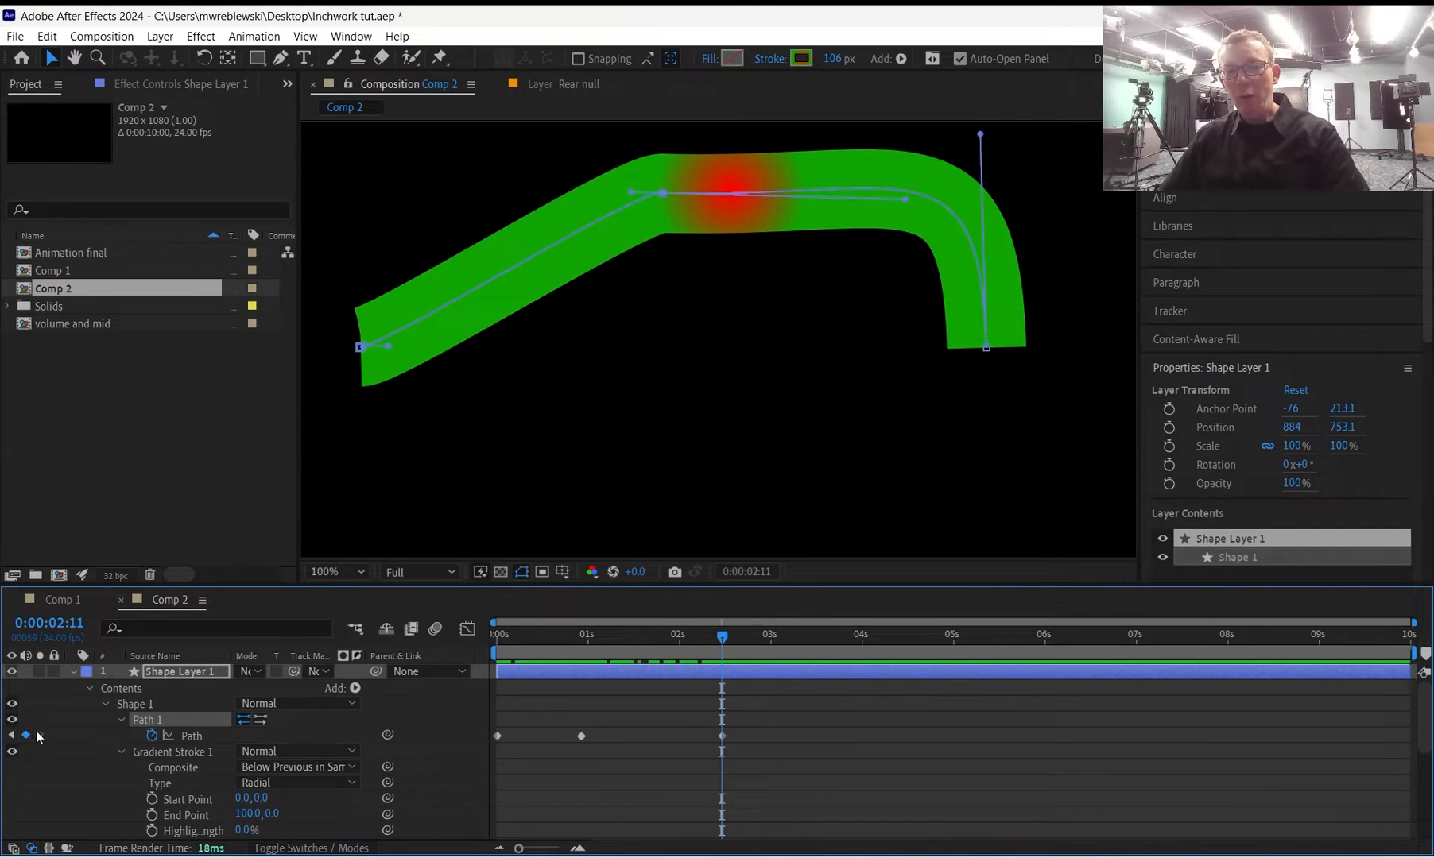
{"action": "left_click", "coordinate": [11, 735]}
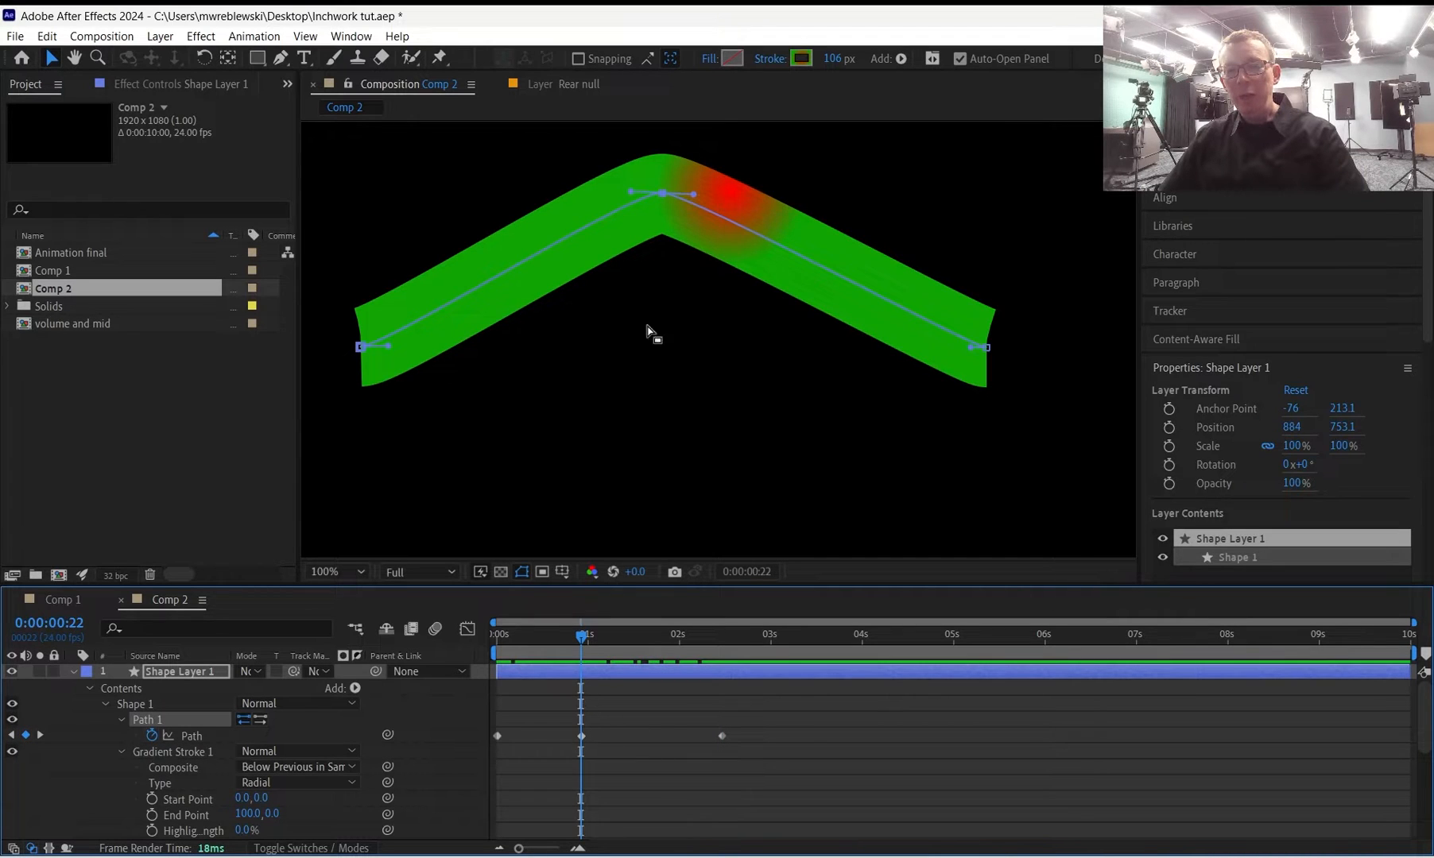
{"action": "left_click_drag", "start_coordinate": [695, 198], "coordinate": [832, 204]}
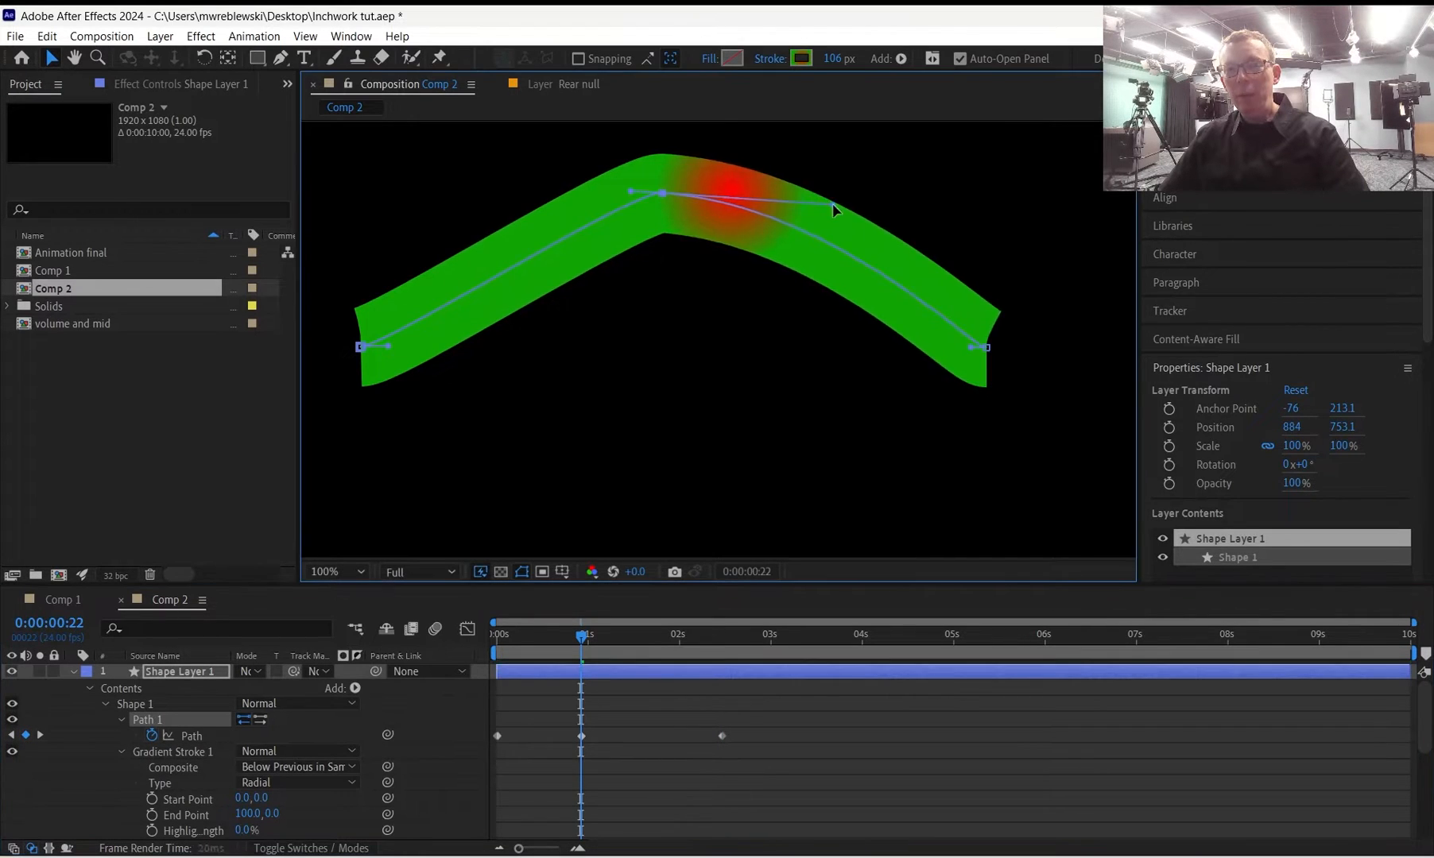
{"action": "left_click_drag", "start_coordinate": [630, 183], "coordinate": [527, 191]}
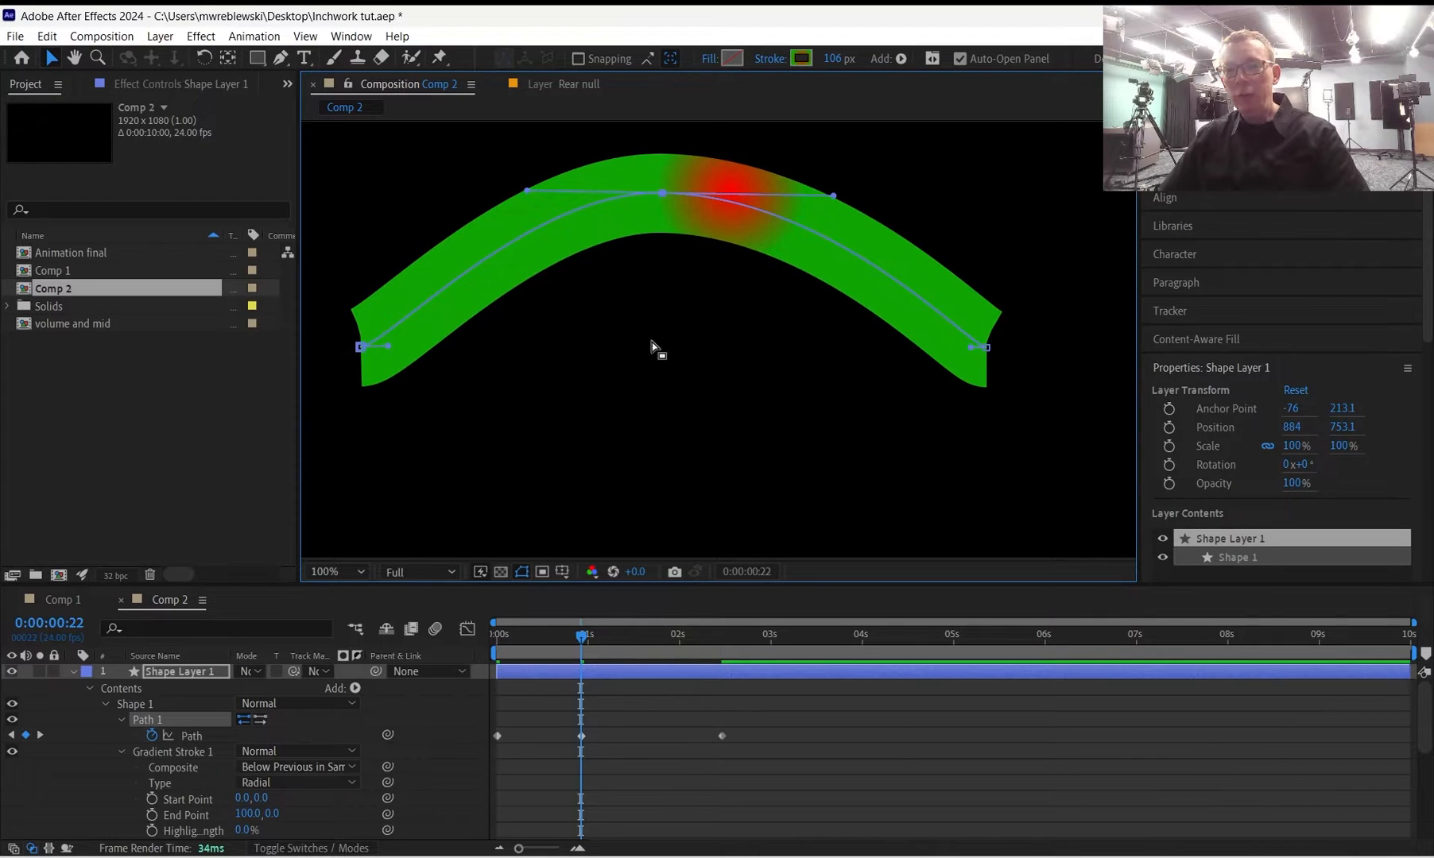
Review the path animation back to 0:00:00:00 and delete the worm's shape layer from Comp 2.
{"action": "left_click_drag", "start_coordinate": [585, 636], "coordinate": [433, 632]}
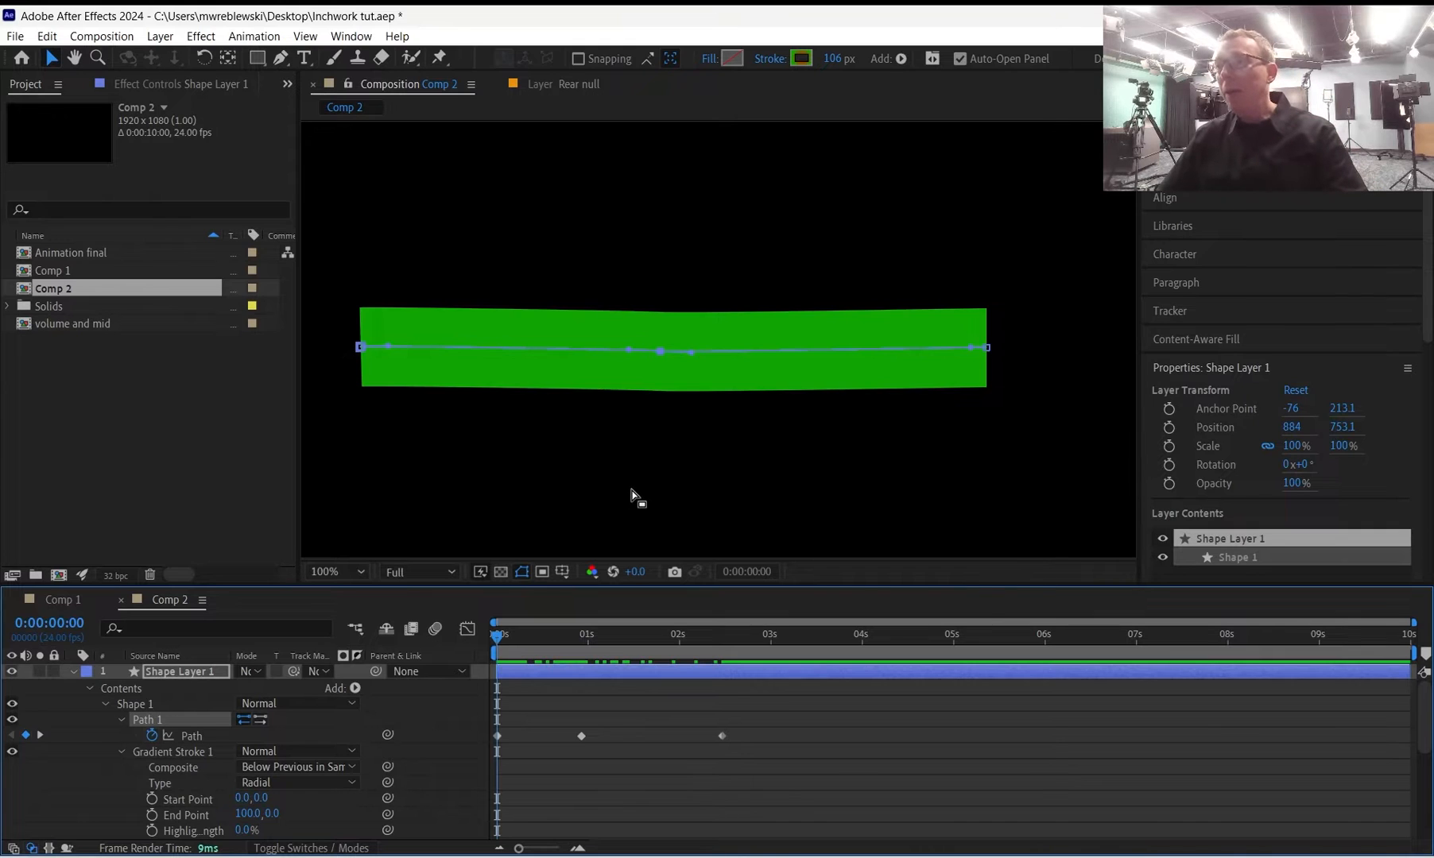
{"action": "left_click", "coordinate": [790, 677]}
{"action": "key", "text": "Delete"}
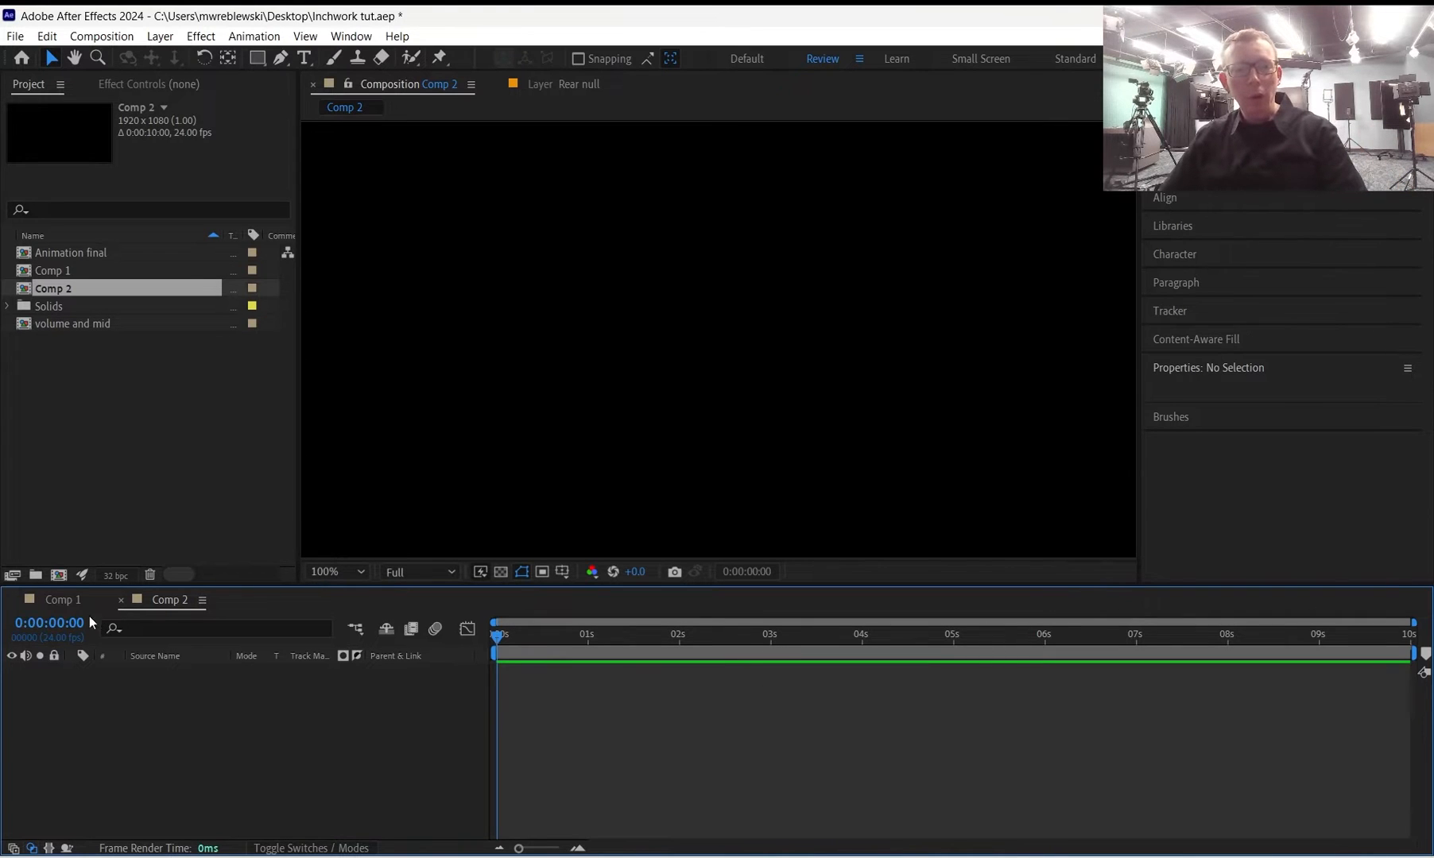
Preview the finished inchworm animation in Comp 1 with an enlarged composition view.
{"action": "left_click", "coordinate": [70, 602]}
{"action": "scroll", "coordinate": [540, 467], "scroll_direction": "down", "scroll_amount": 1}
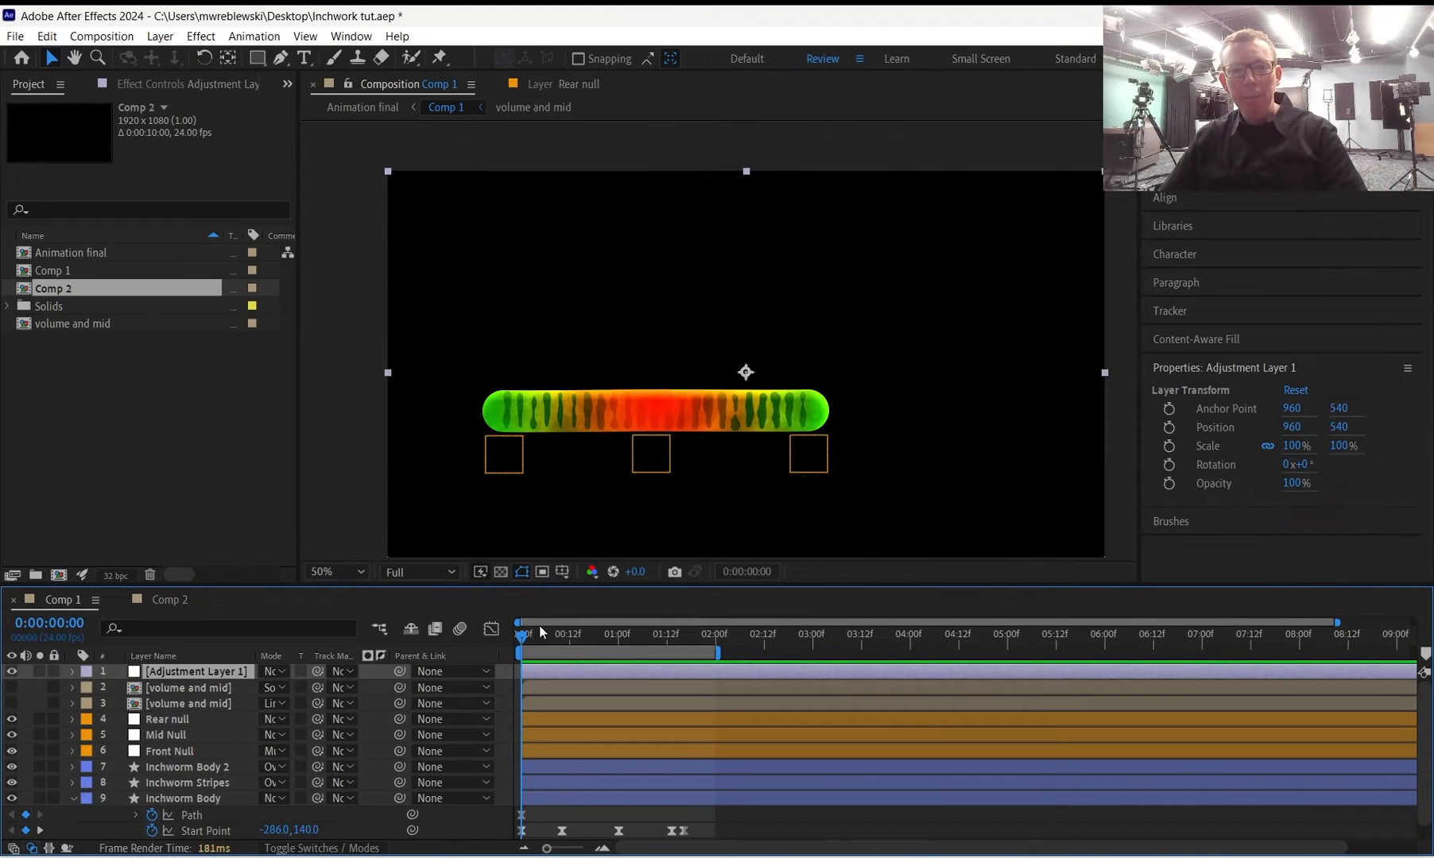
{"action": "key", "text": "space"}
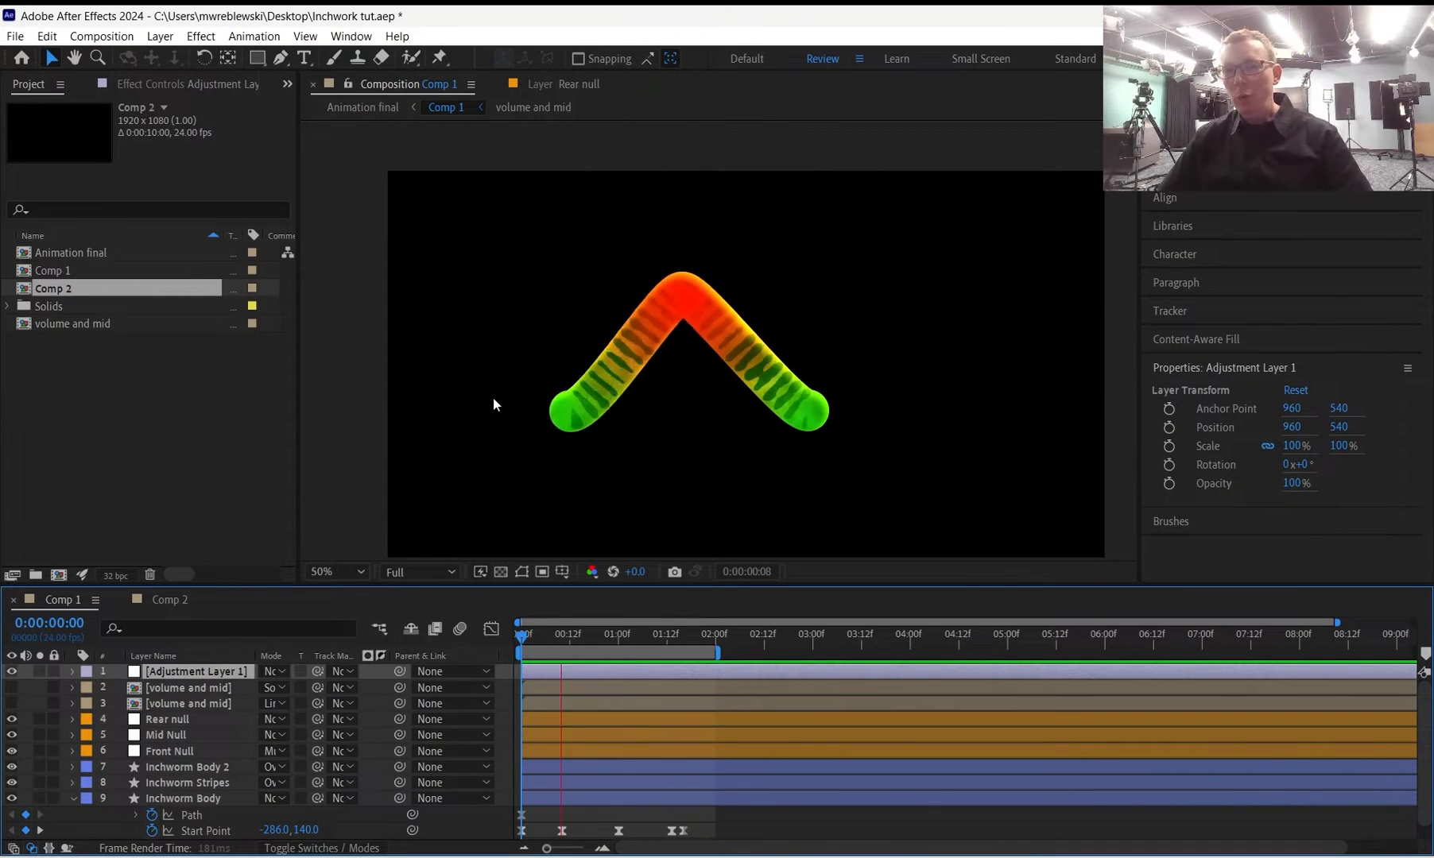
{"action": "scroll", "coordinate": [526, 410], "scroll_direction": "up", "scroll_amount": 1}
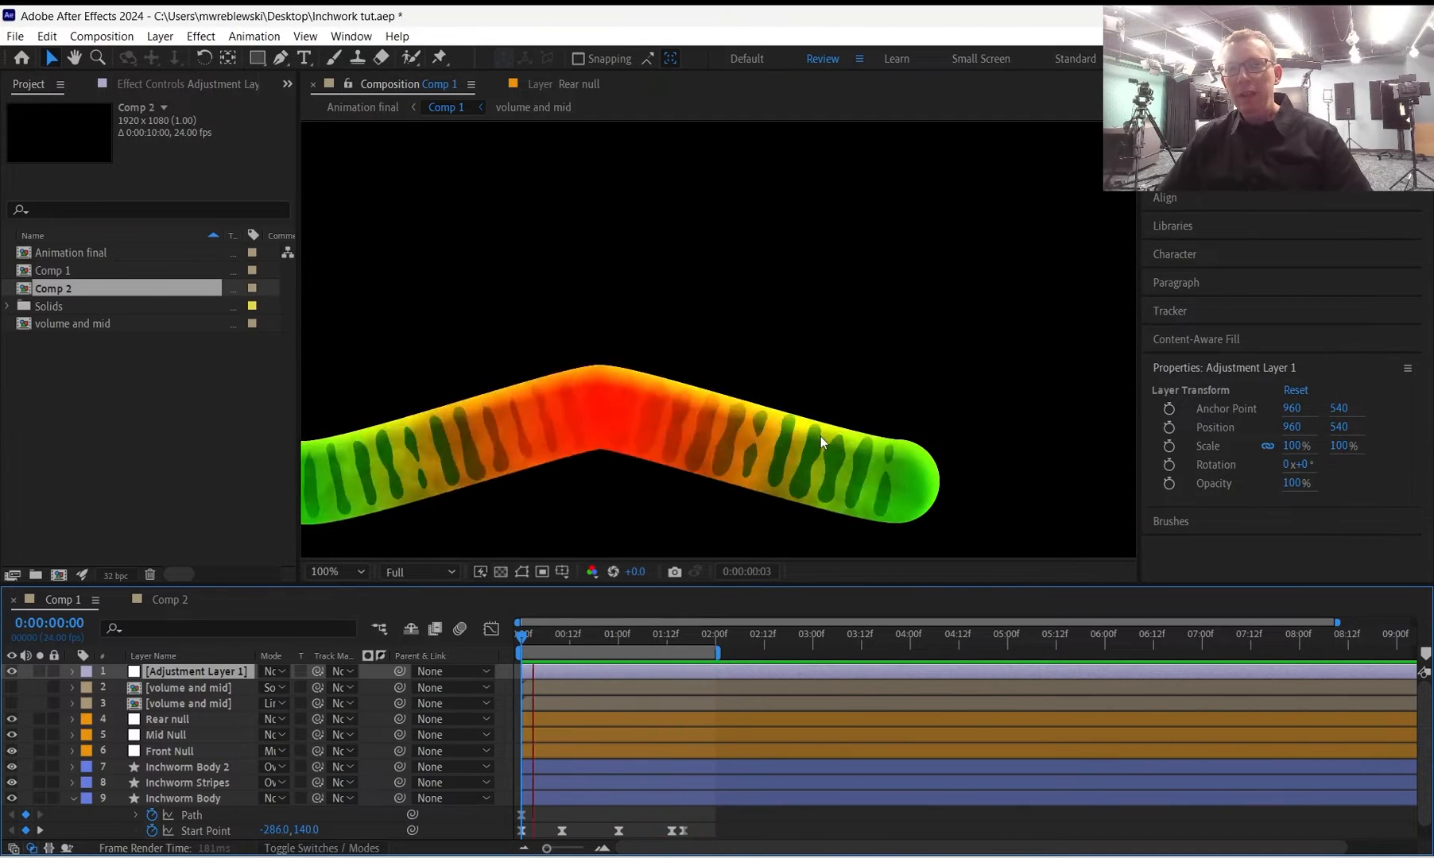
{"action": "left_click_drag", "start_coordinate": [296, 283], "coordinate": [38, 286]}
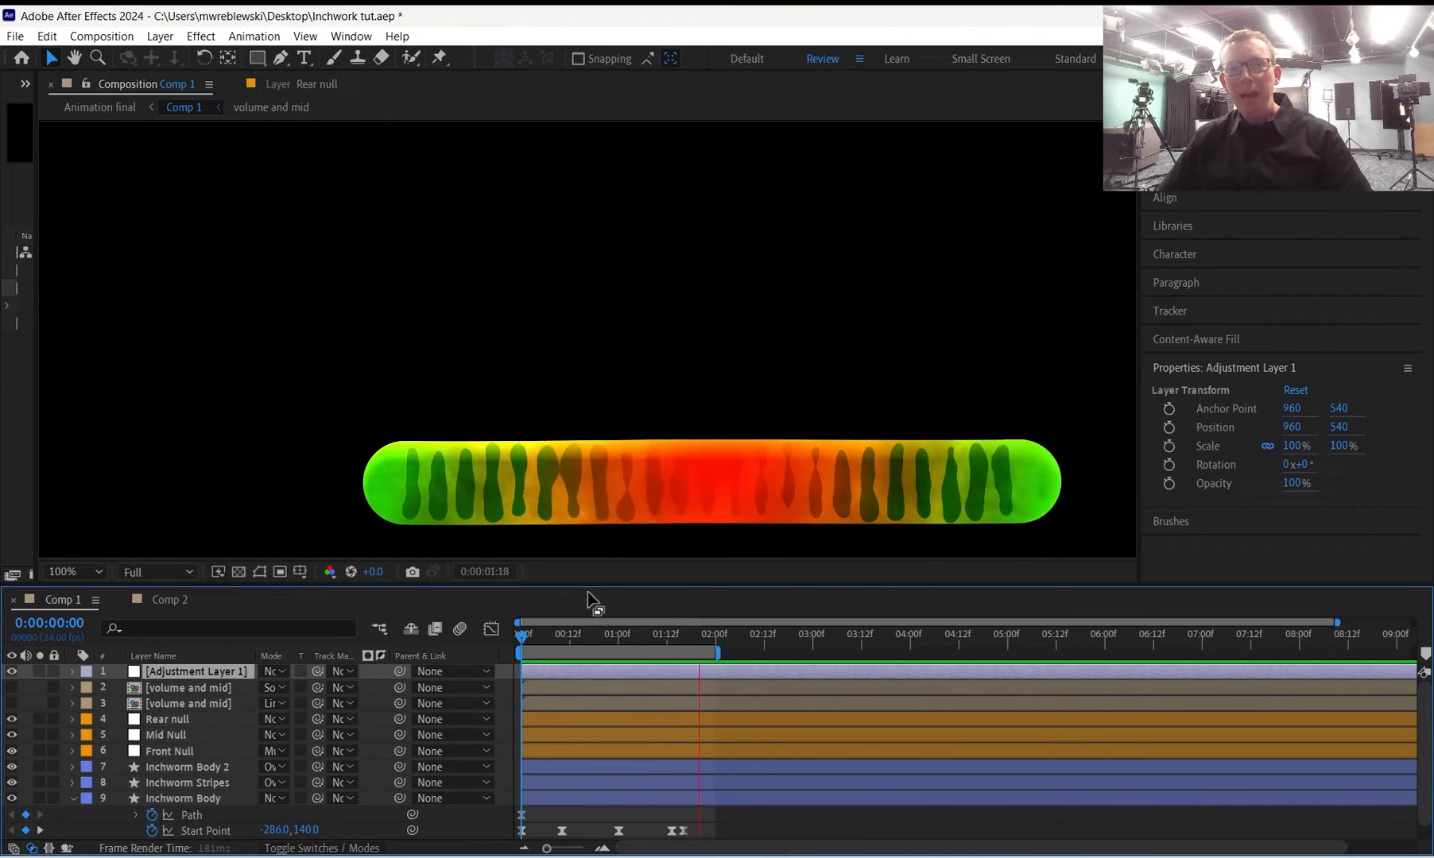
{"action": "key", "text": "space"}
{"action": "mouse_move", "coordinate": [522, 633]}
{"action": "left_mouse_down"}
{"action": "mouse_move", "coordinate": [672, 635]}
{"action": "mouse_move", "coordinate": [522, 635]}
{"action": "left_mouse_up"}
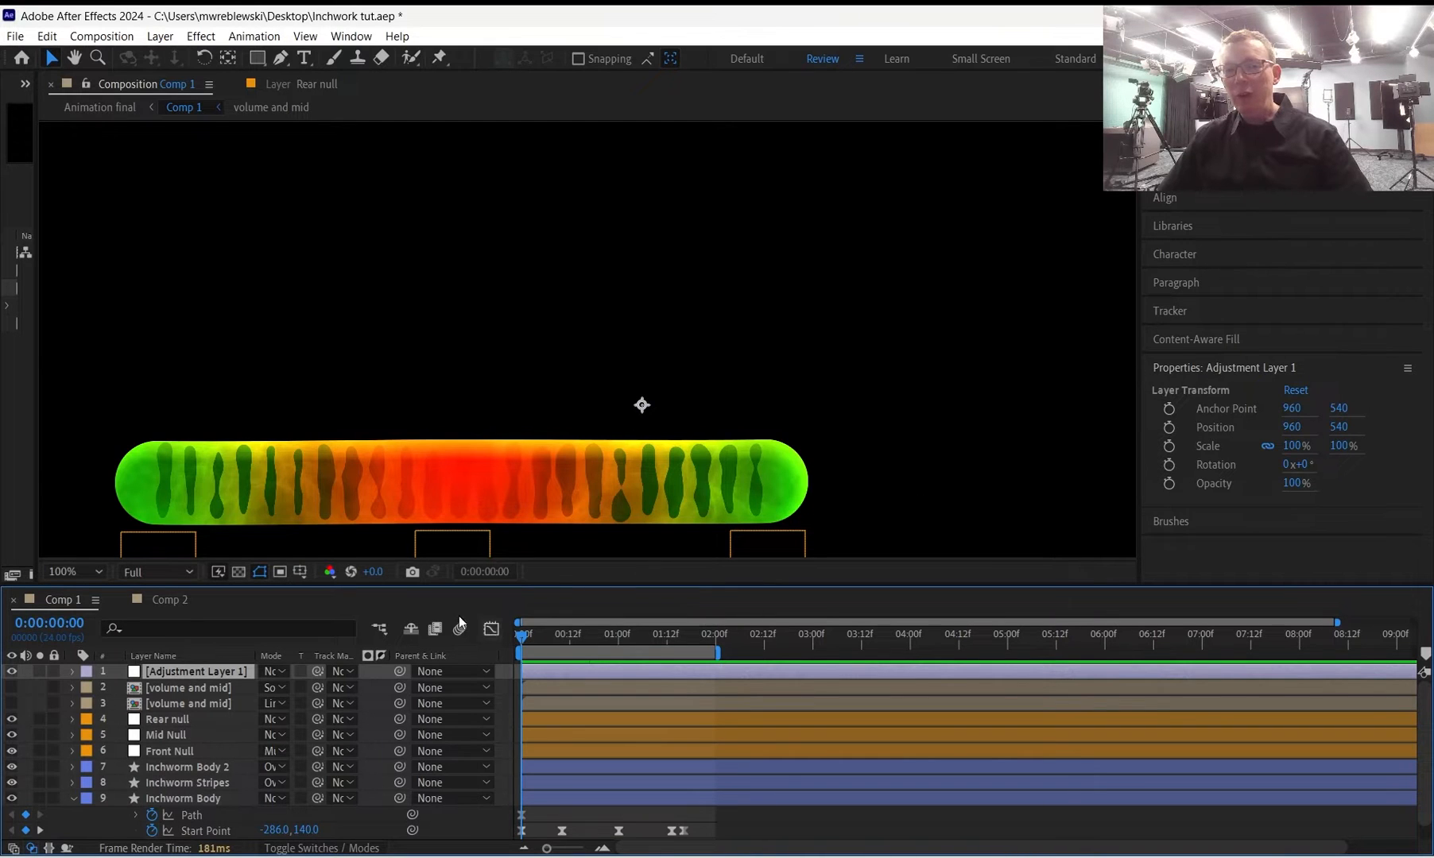
In Comp 2, draw a straight horizontal three-point path with short curve handles near the lower canvas with the Pen tool.
{"action": "left_click", "coordinate": [150, 599]}
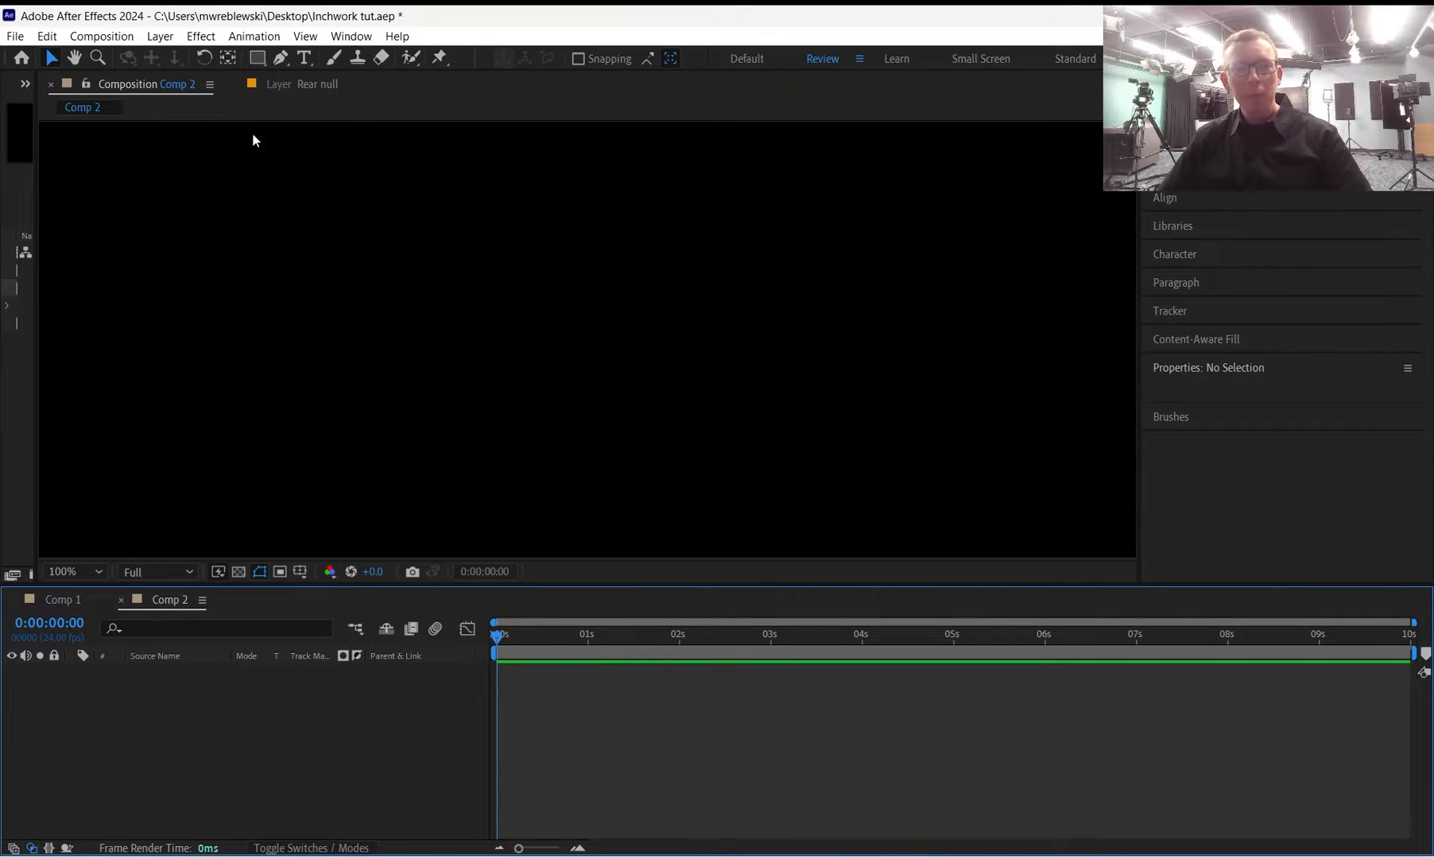
{"action": "key", "text": "comma"}
{"action": "left_click", "coordinate": [284, 63]}
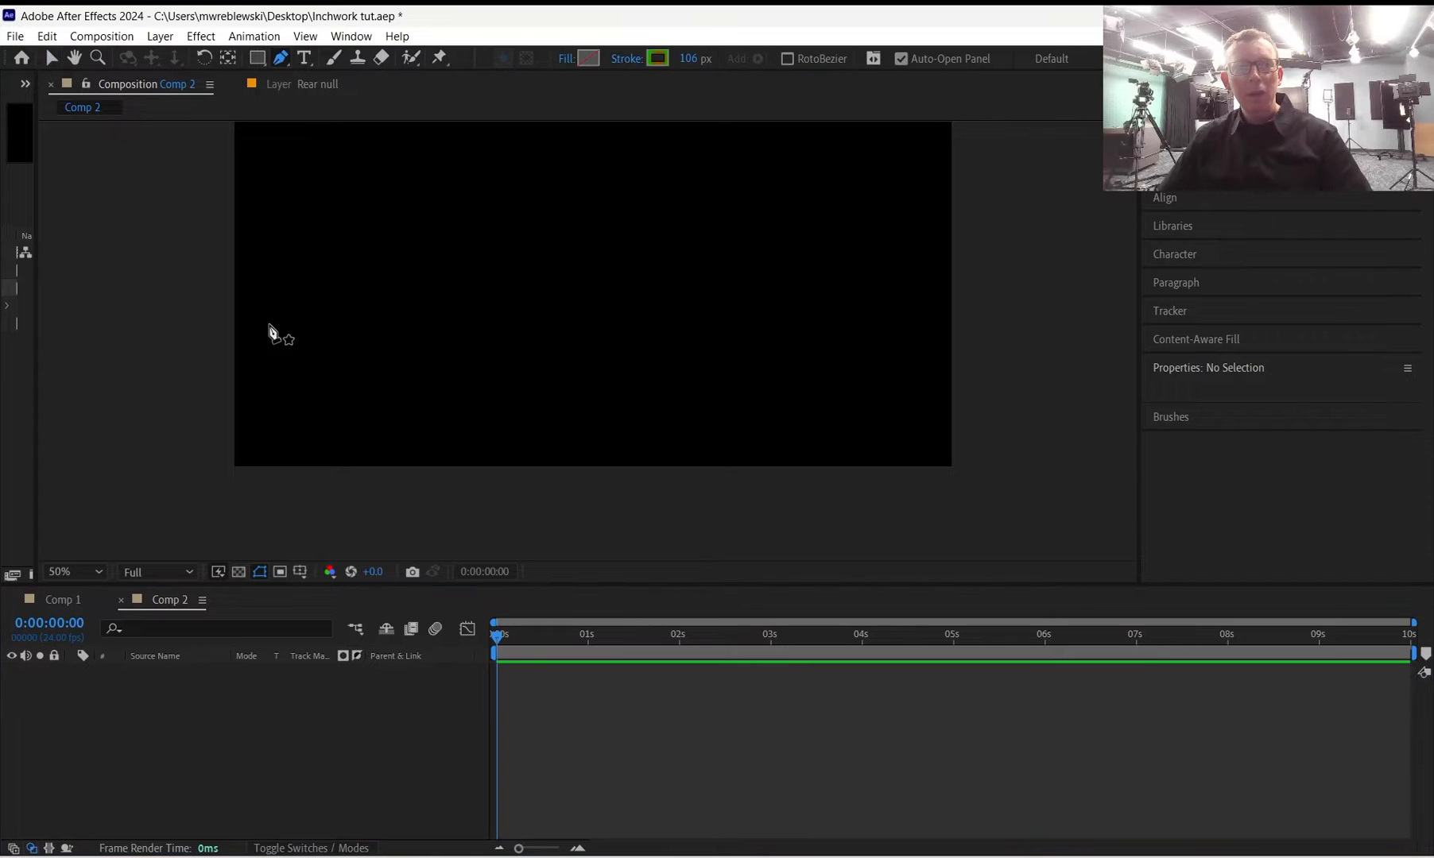
{"action": "left_click_drag", "start_coordinate": [276, 398], "coordinate": [303, 399]}
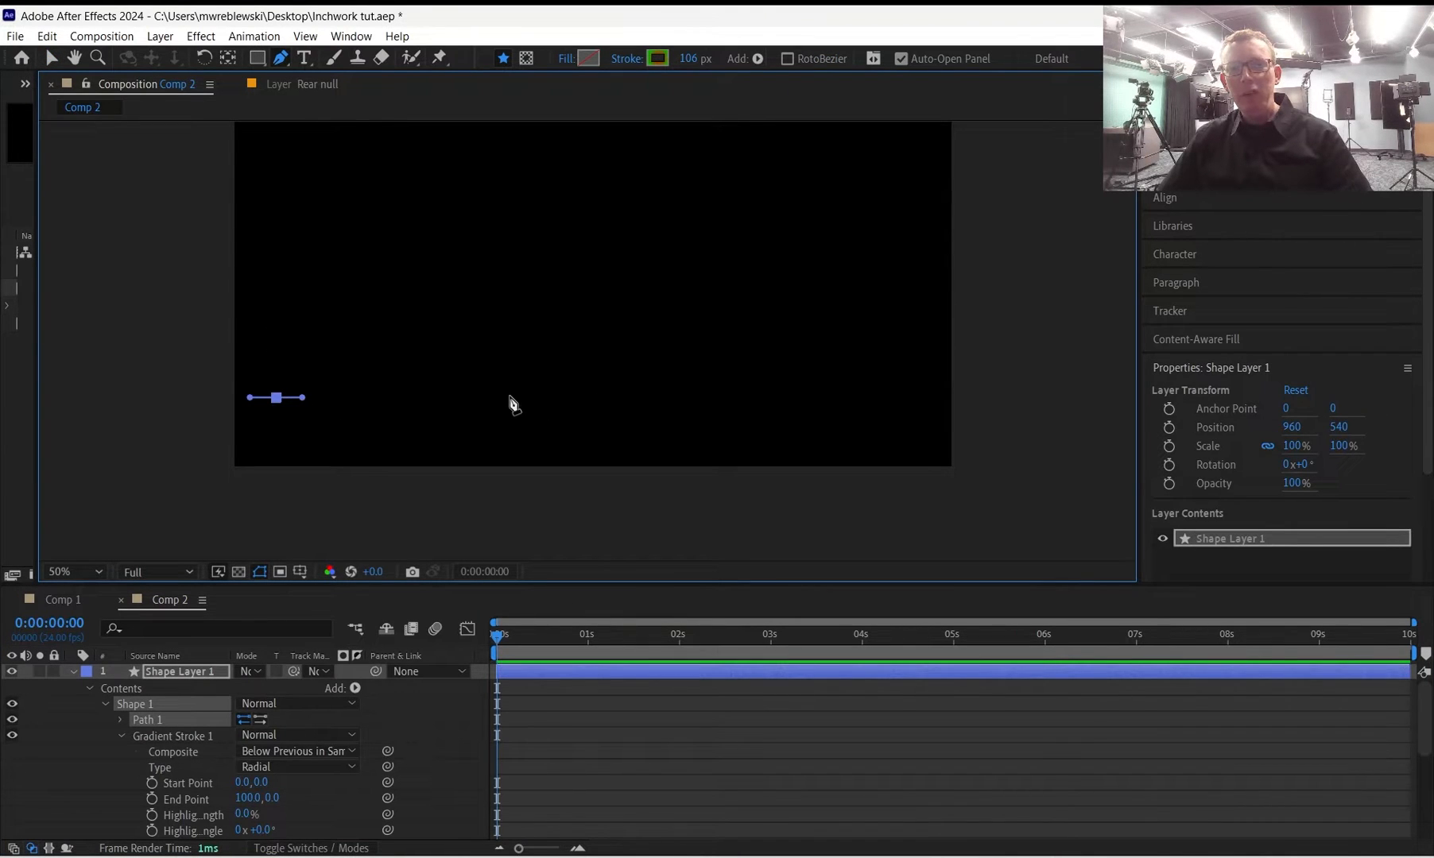
{"action": "left_click_drag", "start_coordinate": [510, 397], "coordinate": [538, 397]}
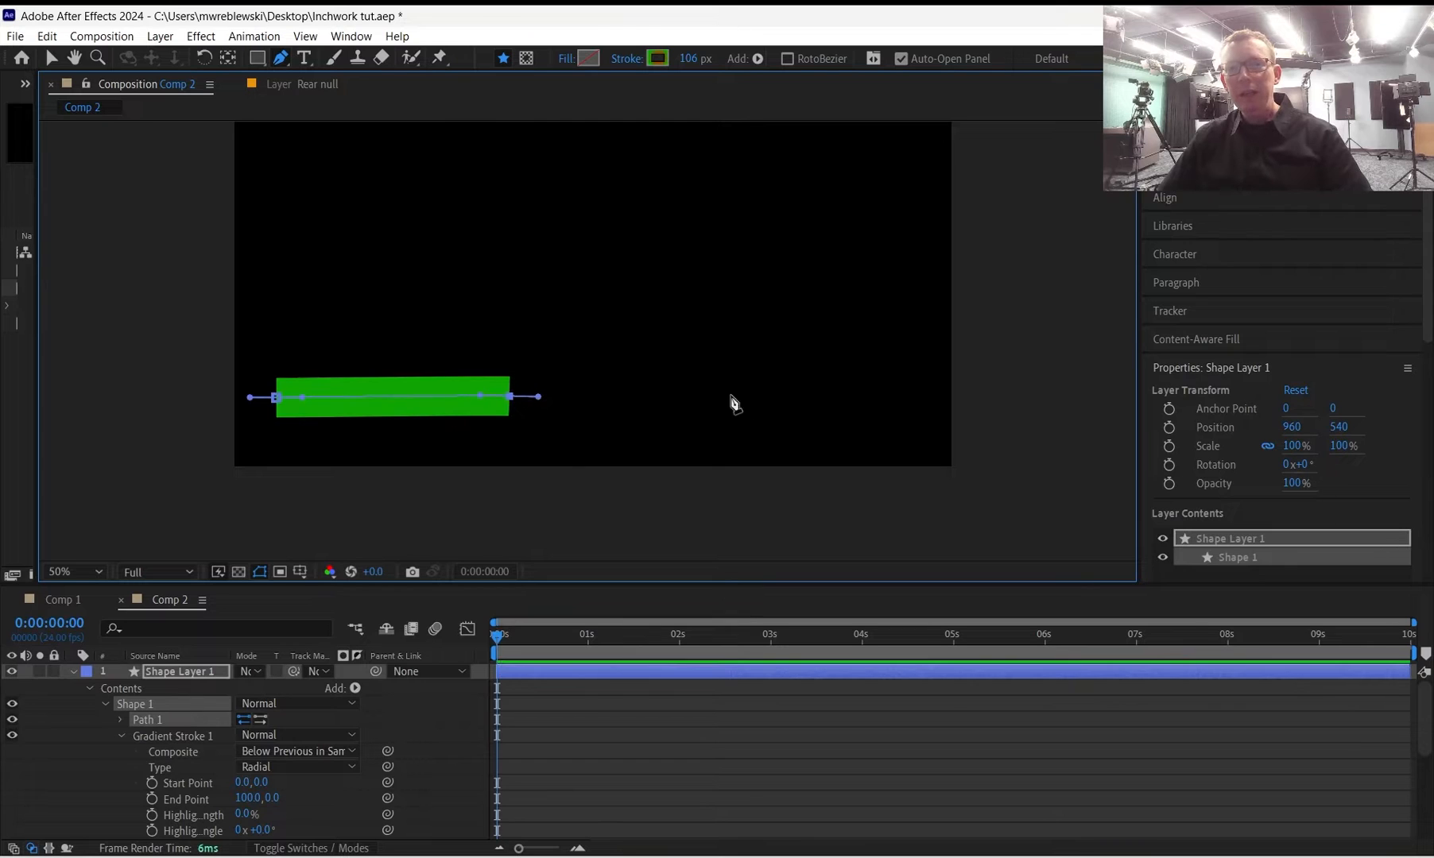
{"action": "left_click_drag", "start_coordinate": [680, 396], "coordinate": [705, 396]}
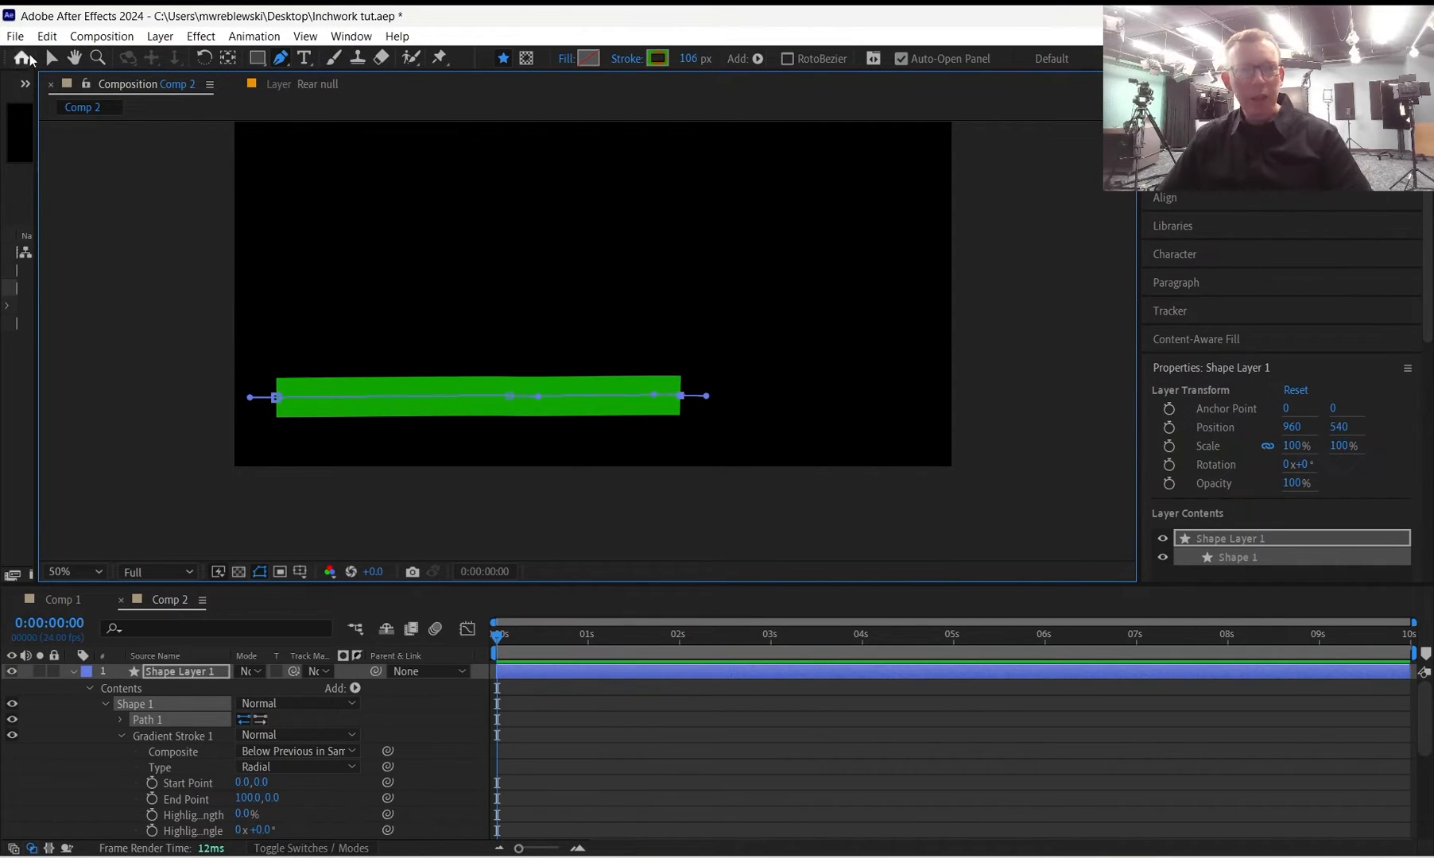
Shift the middle point midway between the end points and start keyframing Path 1's Path property at 0:00:00:00.
{"action": "left_click", "coordinate": [52, 59]}
{"action": "left_click", "coordinate": [506, 396]}
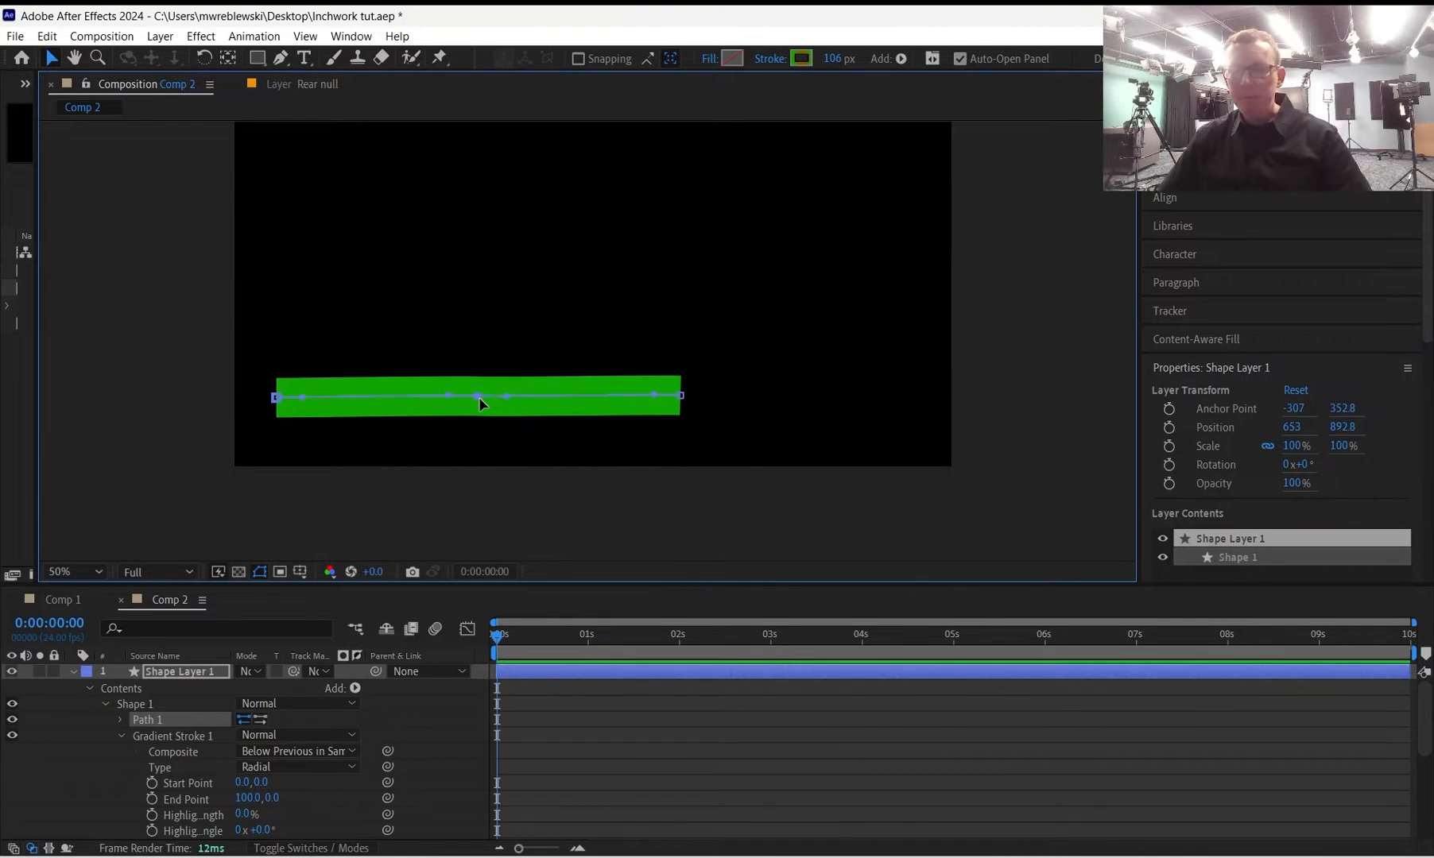
{"action": "left_click", "coordinate": [121, 720]}
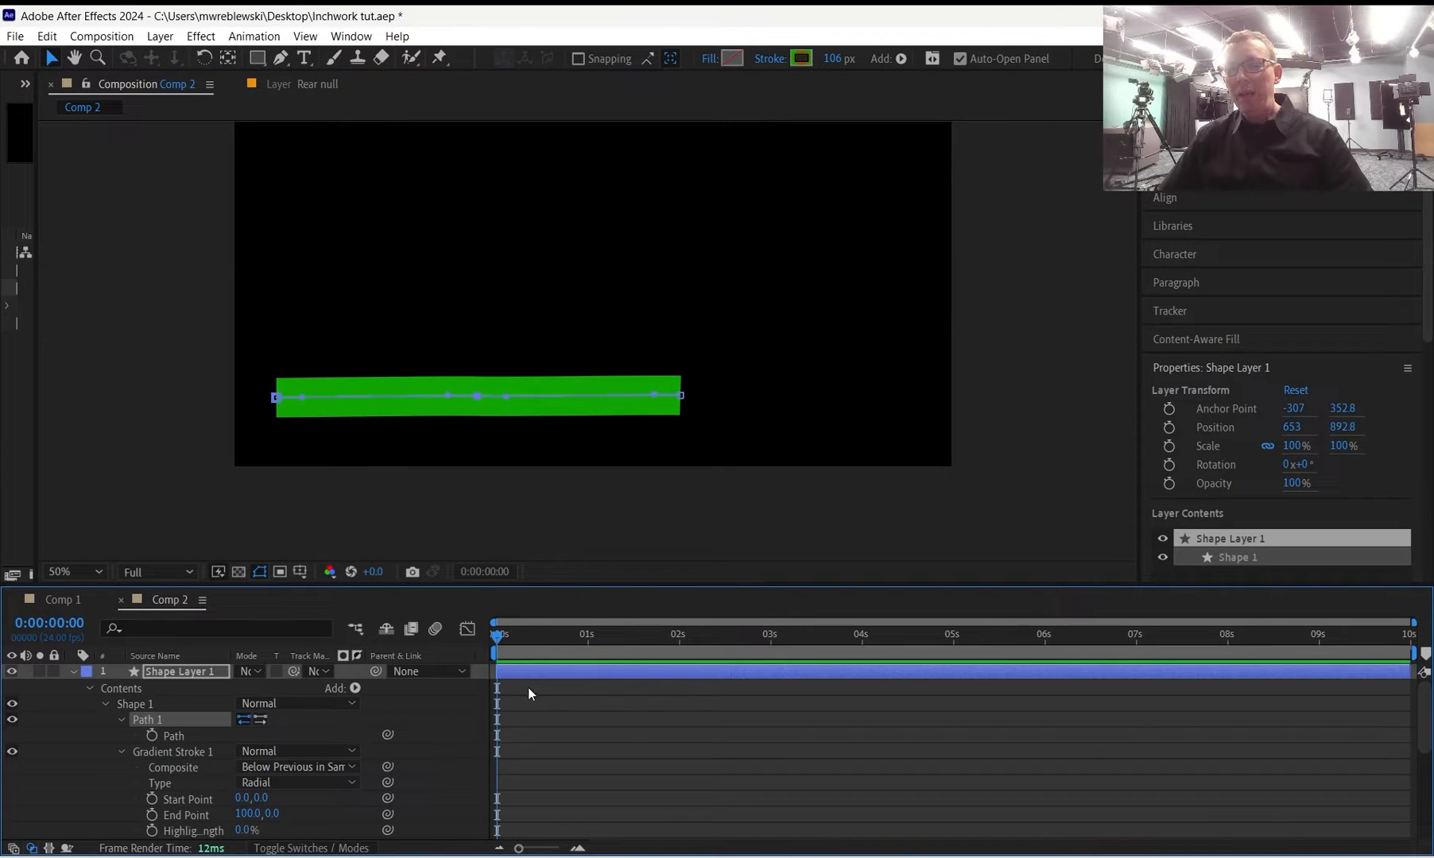
{"action": "left_click", "coordinate": [154, 739]}
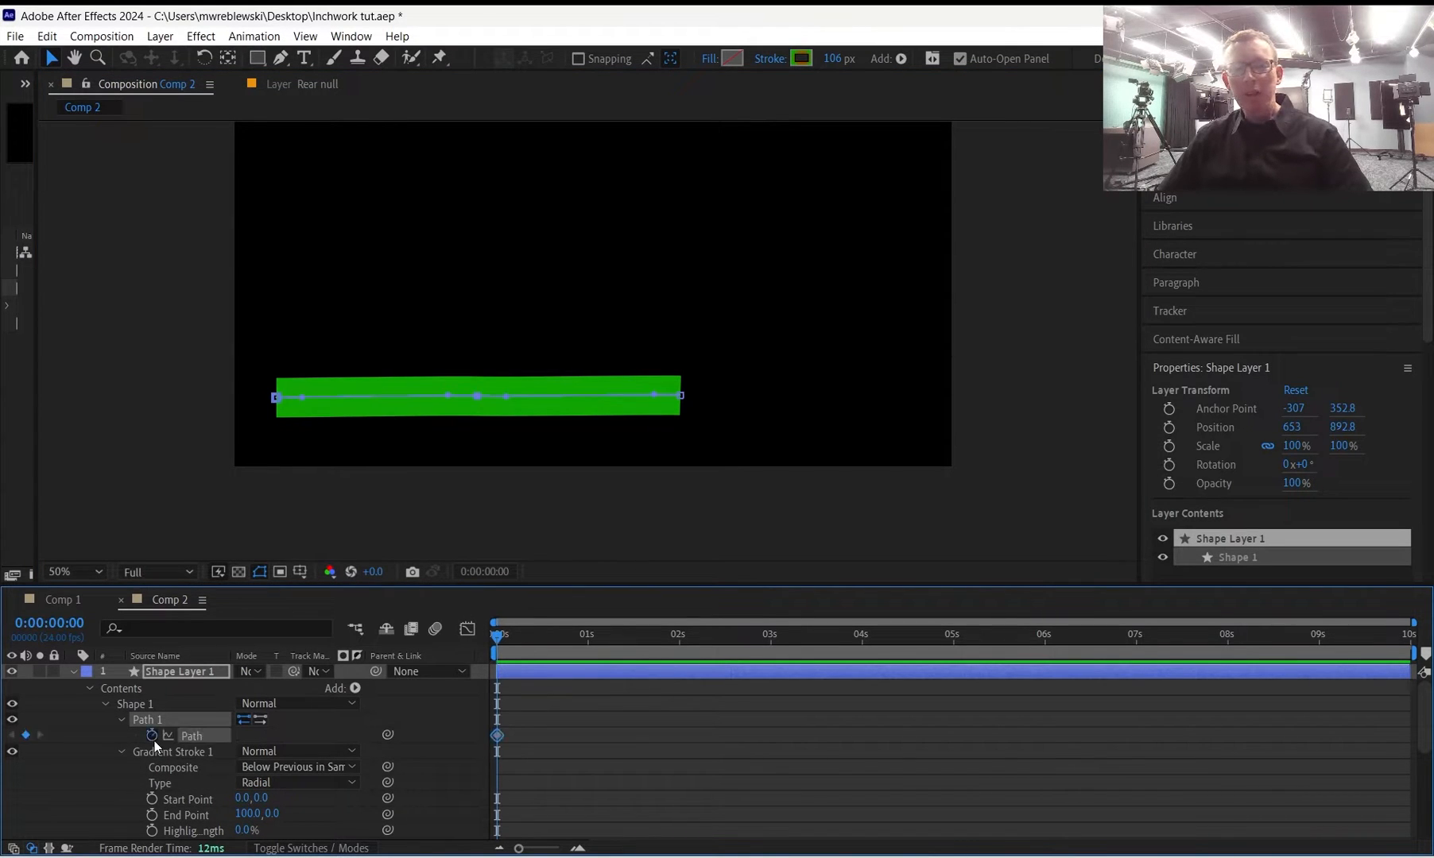
At 0:00:00:11, move the path's rear point forward, raise the middle point into an arch and lengthen the rear half's curve handles.
{"action": "left_click_drag", "start_coordinate": [502, 641], "coordinate": [538, 637]}
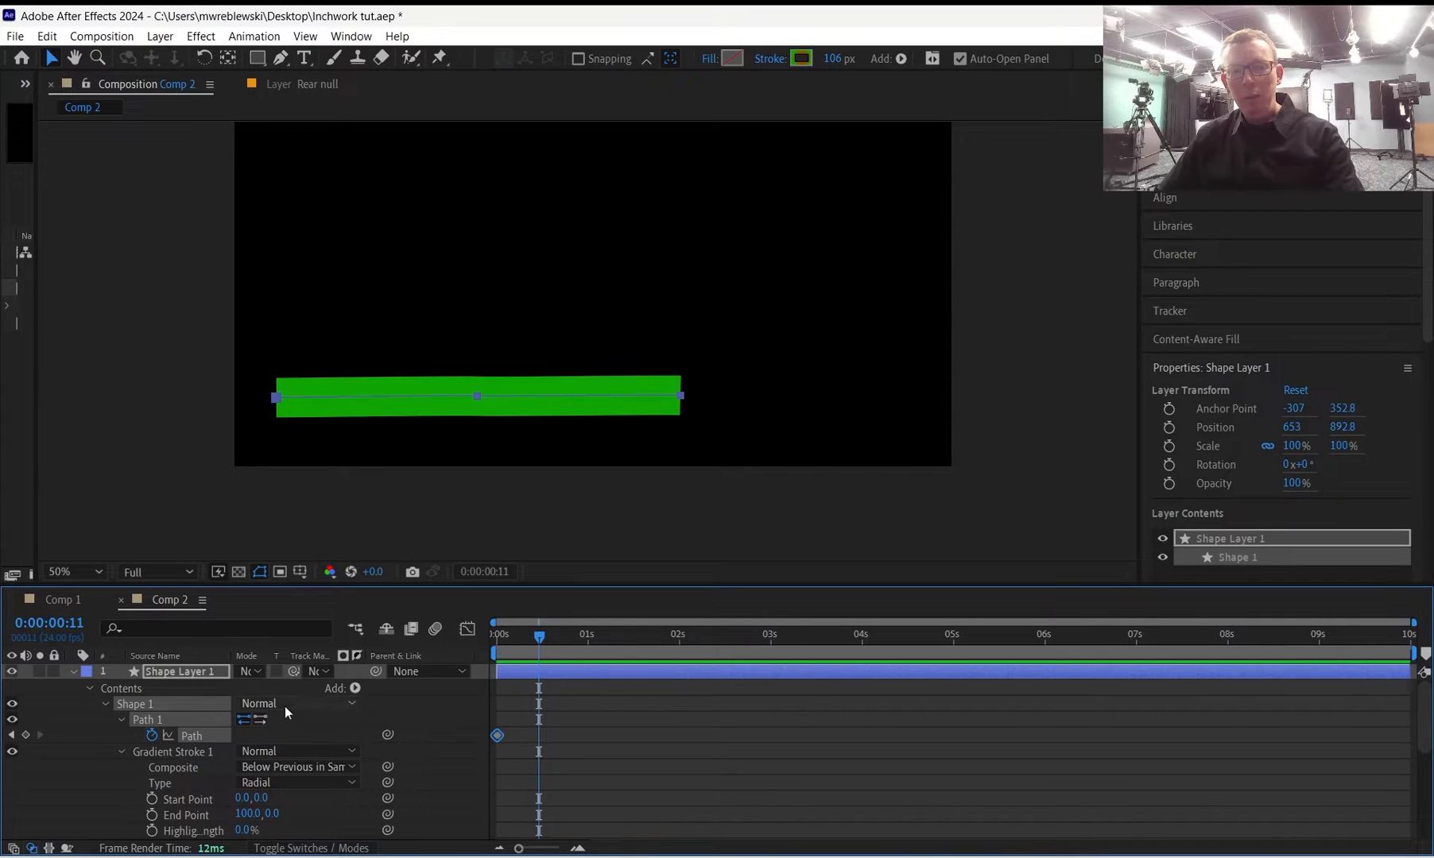
{"action": "left_click", "coordinate": [477, 398]}
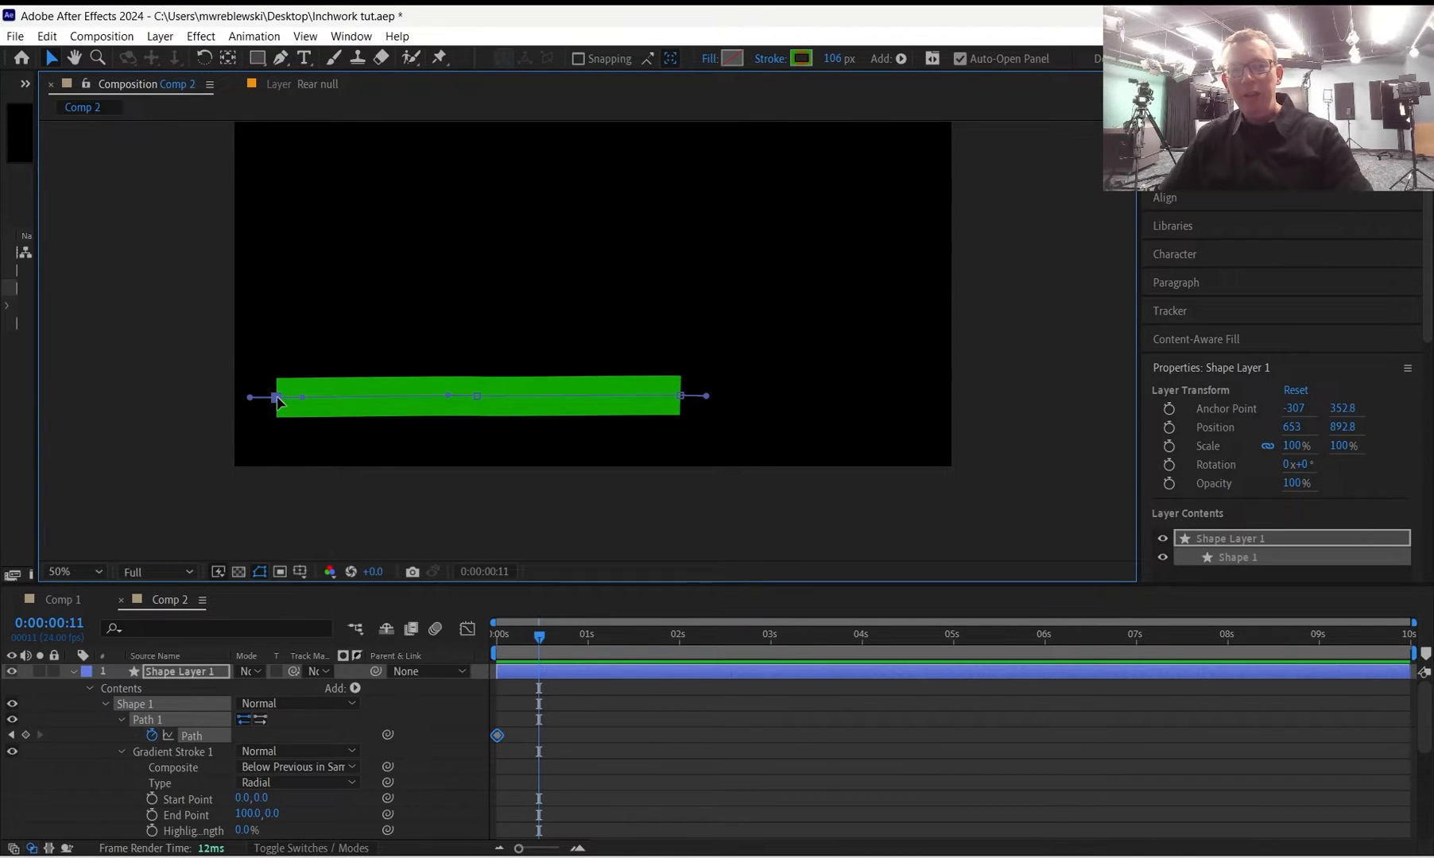
{"action": "mouse_move", "coordinate": [278, 401]}
{"action": "left_mouse_down"}
{"action": "mouse_move", "coordinate": [491, 391]}
{"action": "mouse_move", "coordinate": [532, 352]}
{"action": "mouse_move", "coordinate": [551, 268]}
{"action": "mouse_move", "coordinate": [487, 269]}
{"action": "left_mouse_up"}
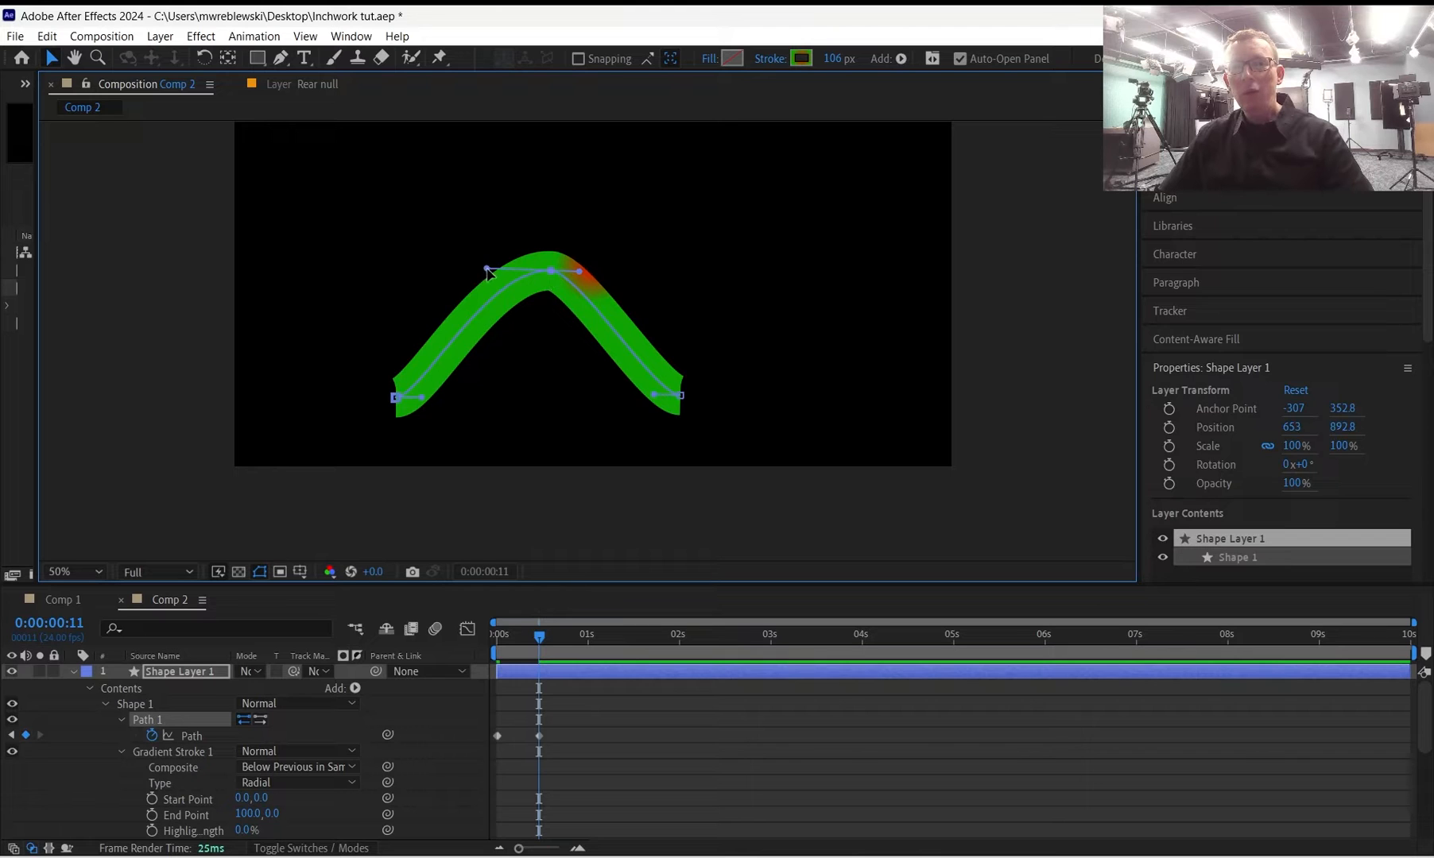
{"action": "left_click_drag", "start_coordinate": [487, 269], "coordinate": [480, 270]}
{"action": "left_click_drag", "start_coordinate": [421, 398], "coordinate": [439, 399]}
At 0:00:00:22, slide the path's front point forward and lower the middle point to flatten the body.
{"action": "mouse_move", "coordinate": [539, 640]}
{"action": "left_mouse_down"}
{"action": "mouse_move", "coordinate": [479, 642]}
{"action": "mouse_move", "coordinate": [581, 634]}
{"action": "left_mouse_up"}
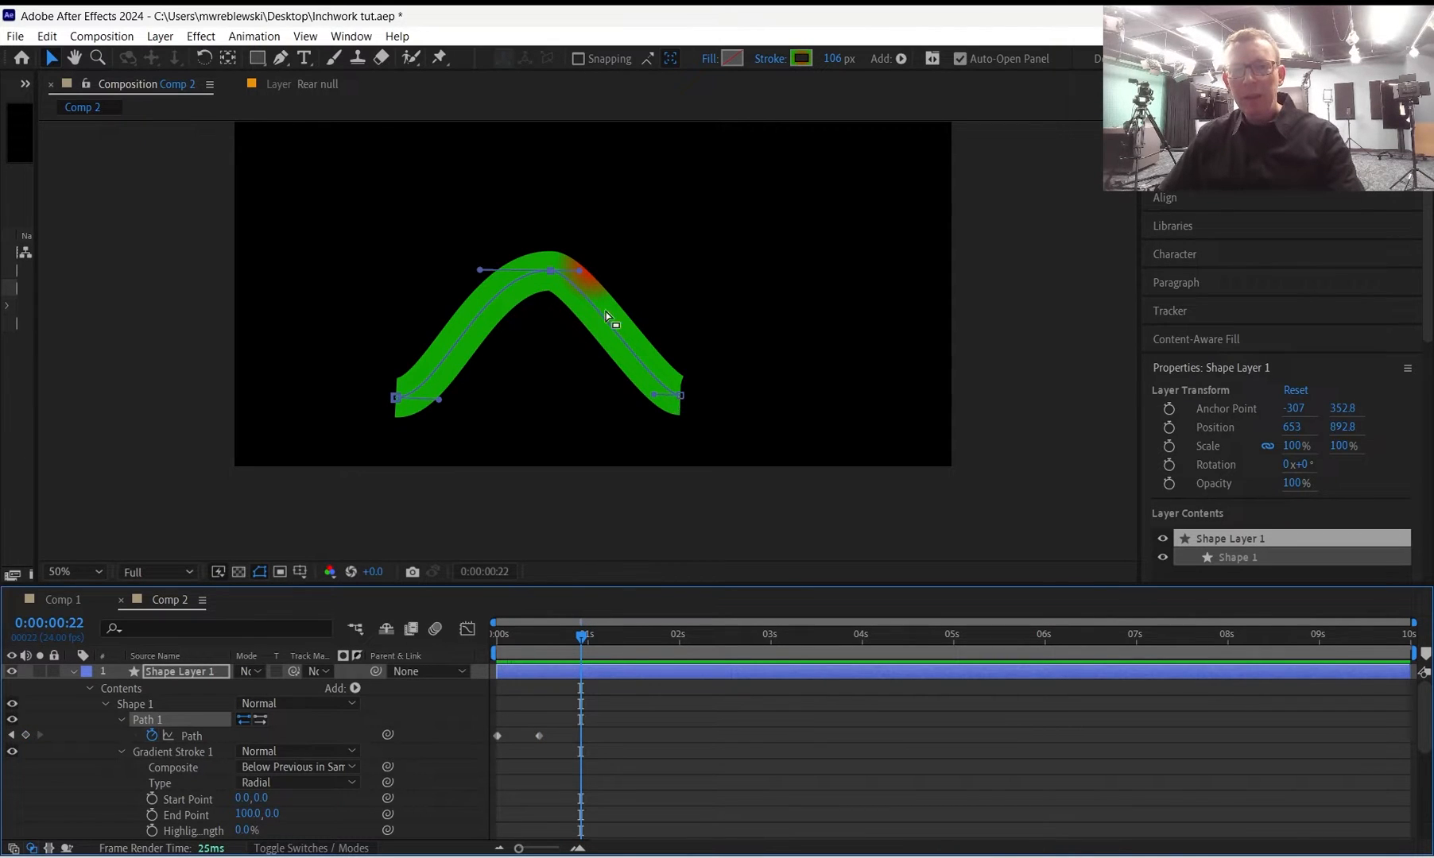
{"action": "left_click", "coordinate": [681, 396]}
{"action": "left_click_drag", "start_coordinate": [680, 396], "coordinate": [771, 396]}
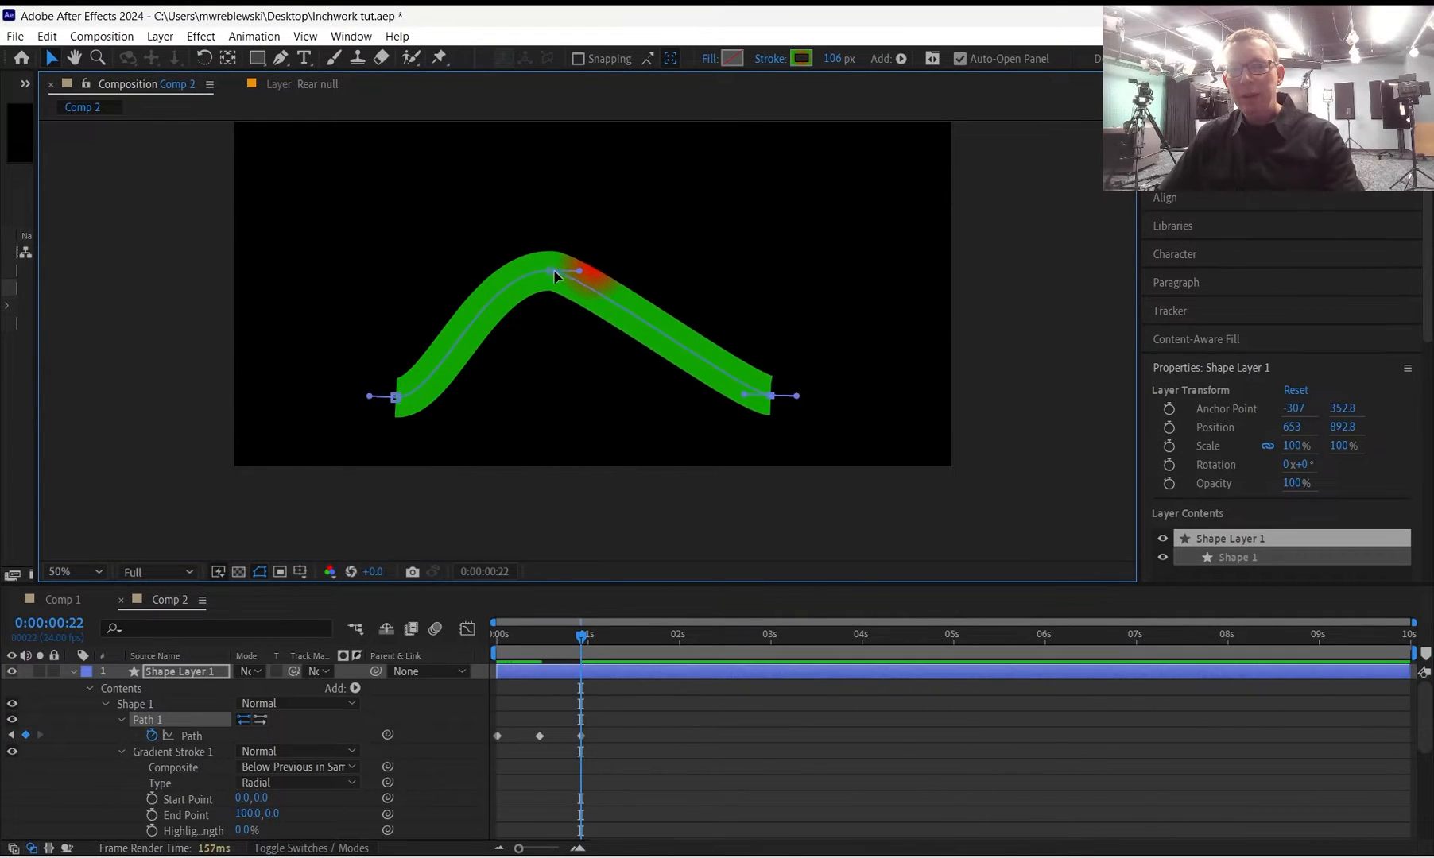
{"action": "left_click_drag", "start_coordinate": [551, 274], "coordinate": [600, 392]}
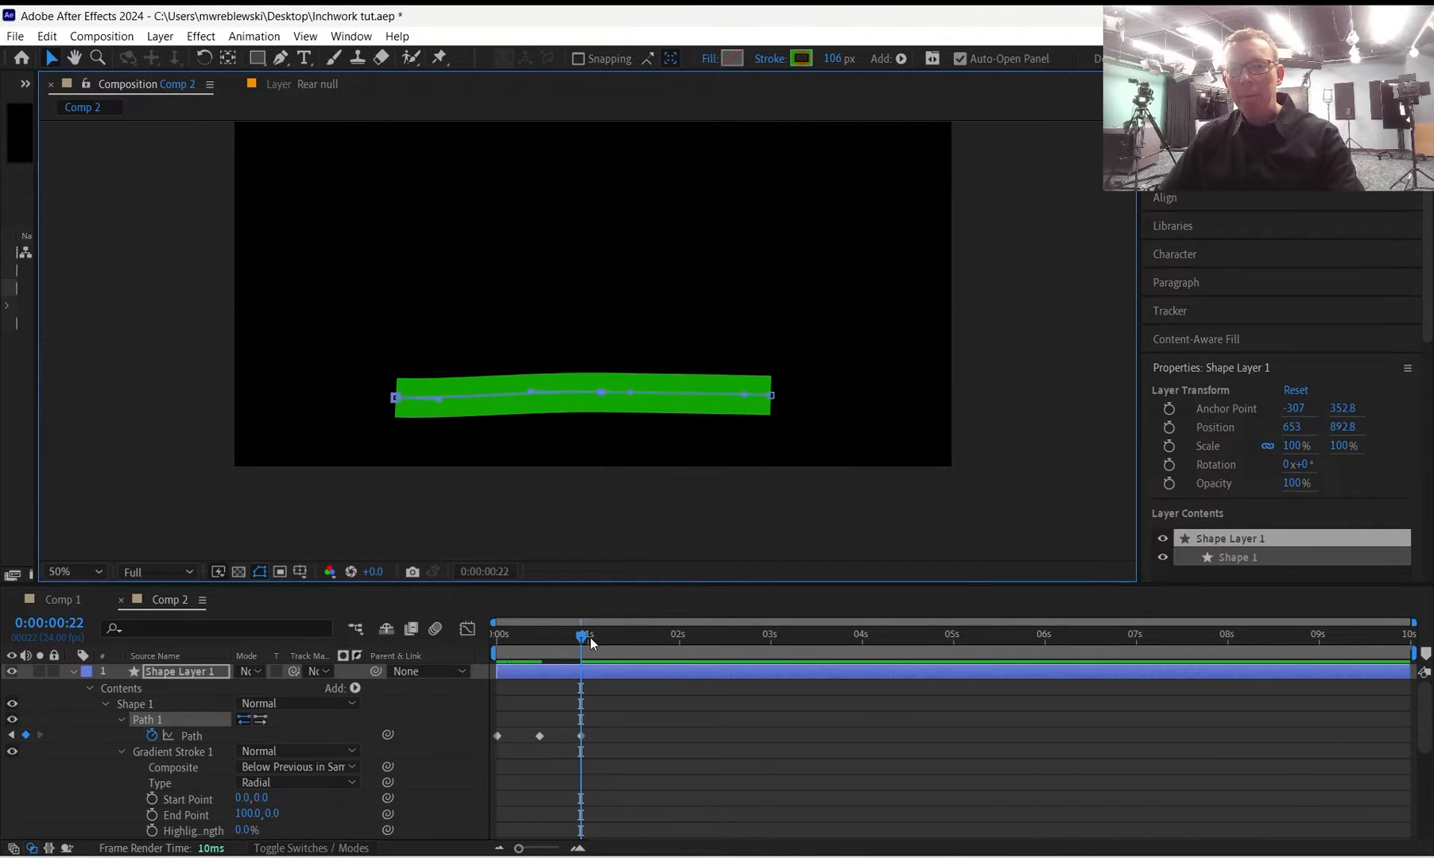
End the work area just past the third path keyframe and preview the inchworm cycle from the start.
{"action": "left_click_drag", "start_coordinate": [581, 643], "coordinate": [490, 649]}
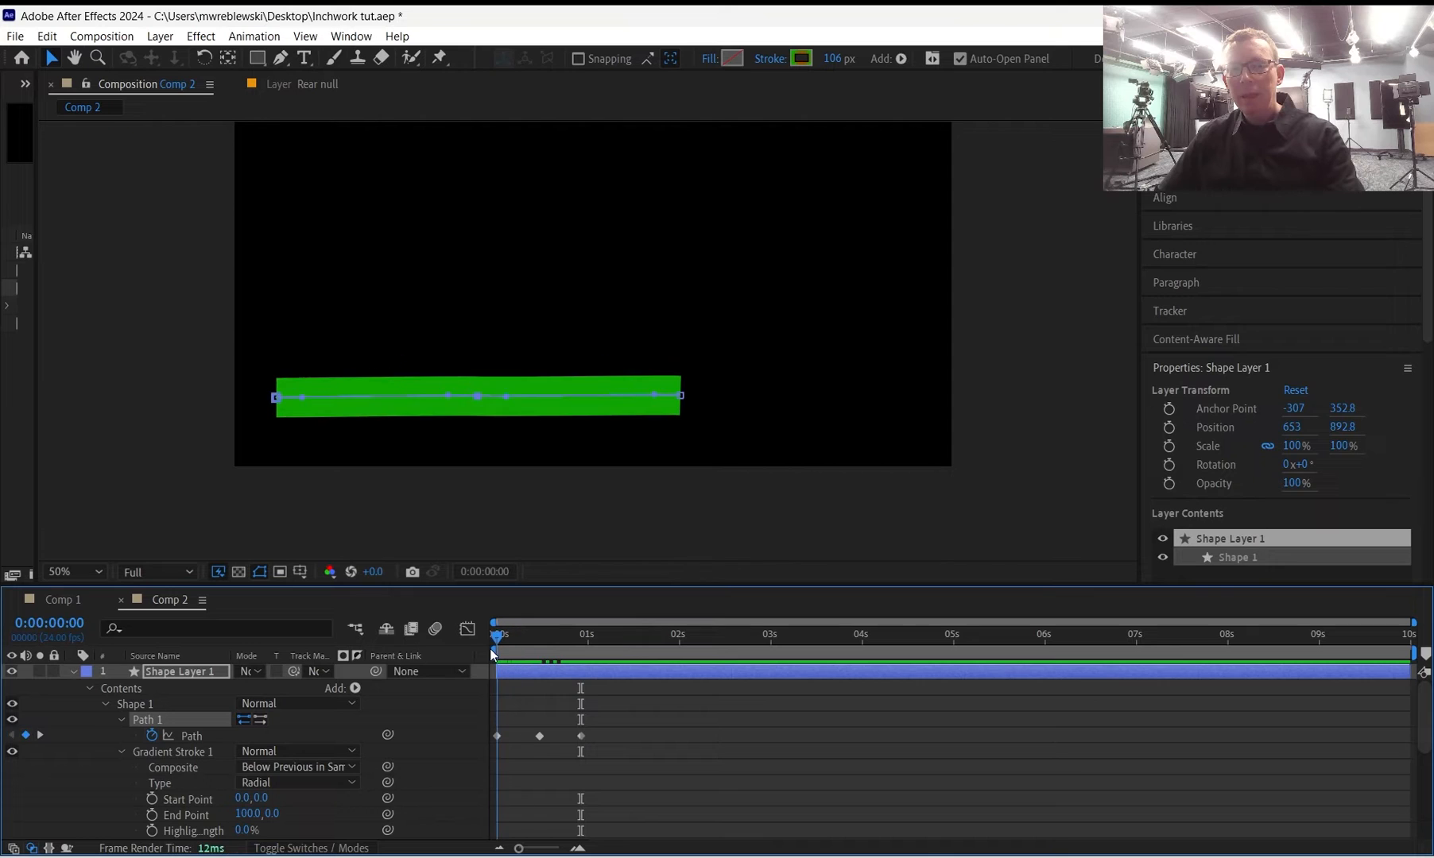
{"action": "left_click_drag", "start_coordinate": [1416, 650], "coordinate": [602, 650]}
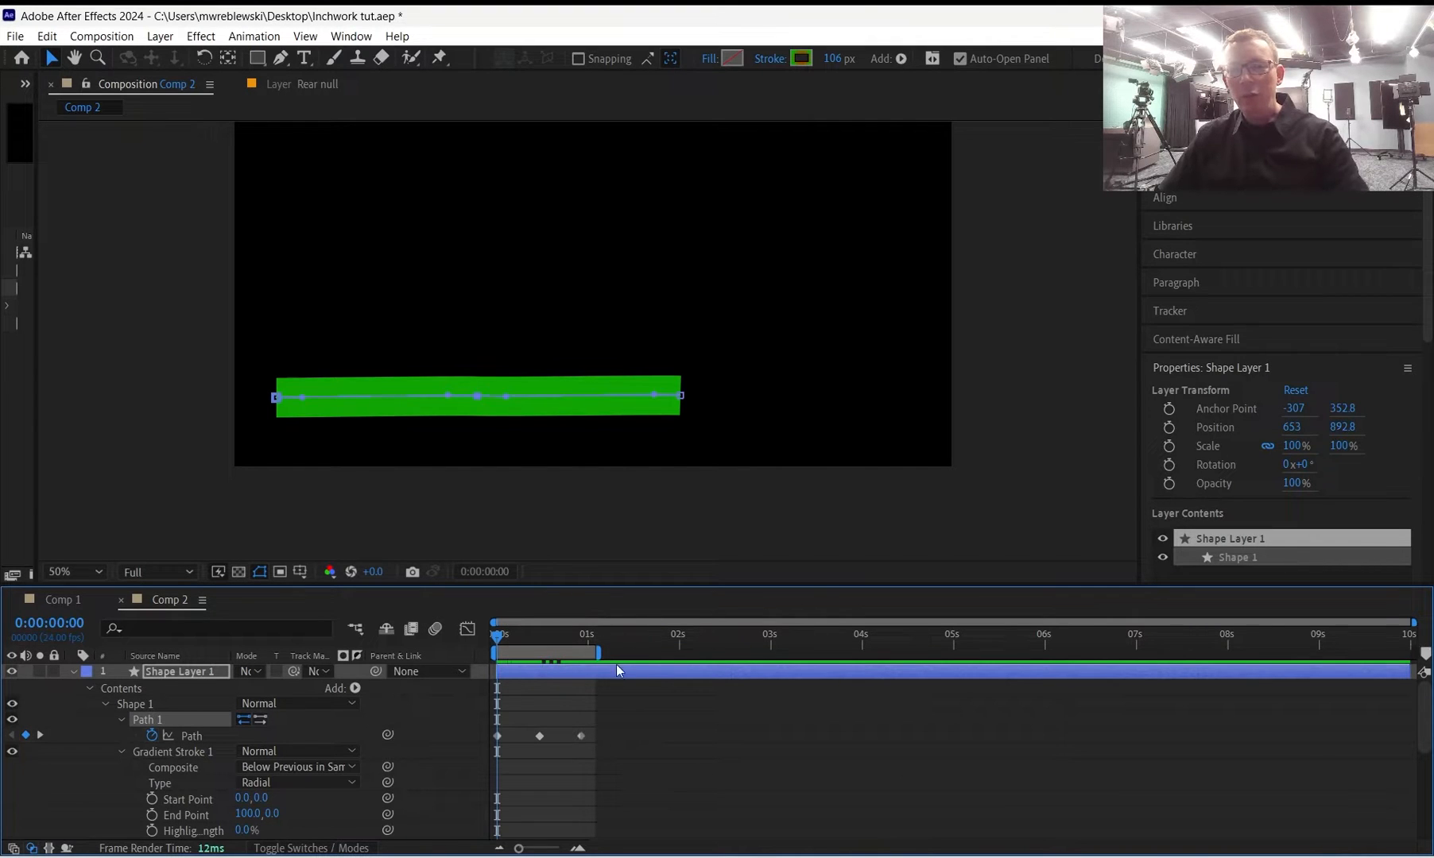
{"action": "key", "text": "space"}
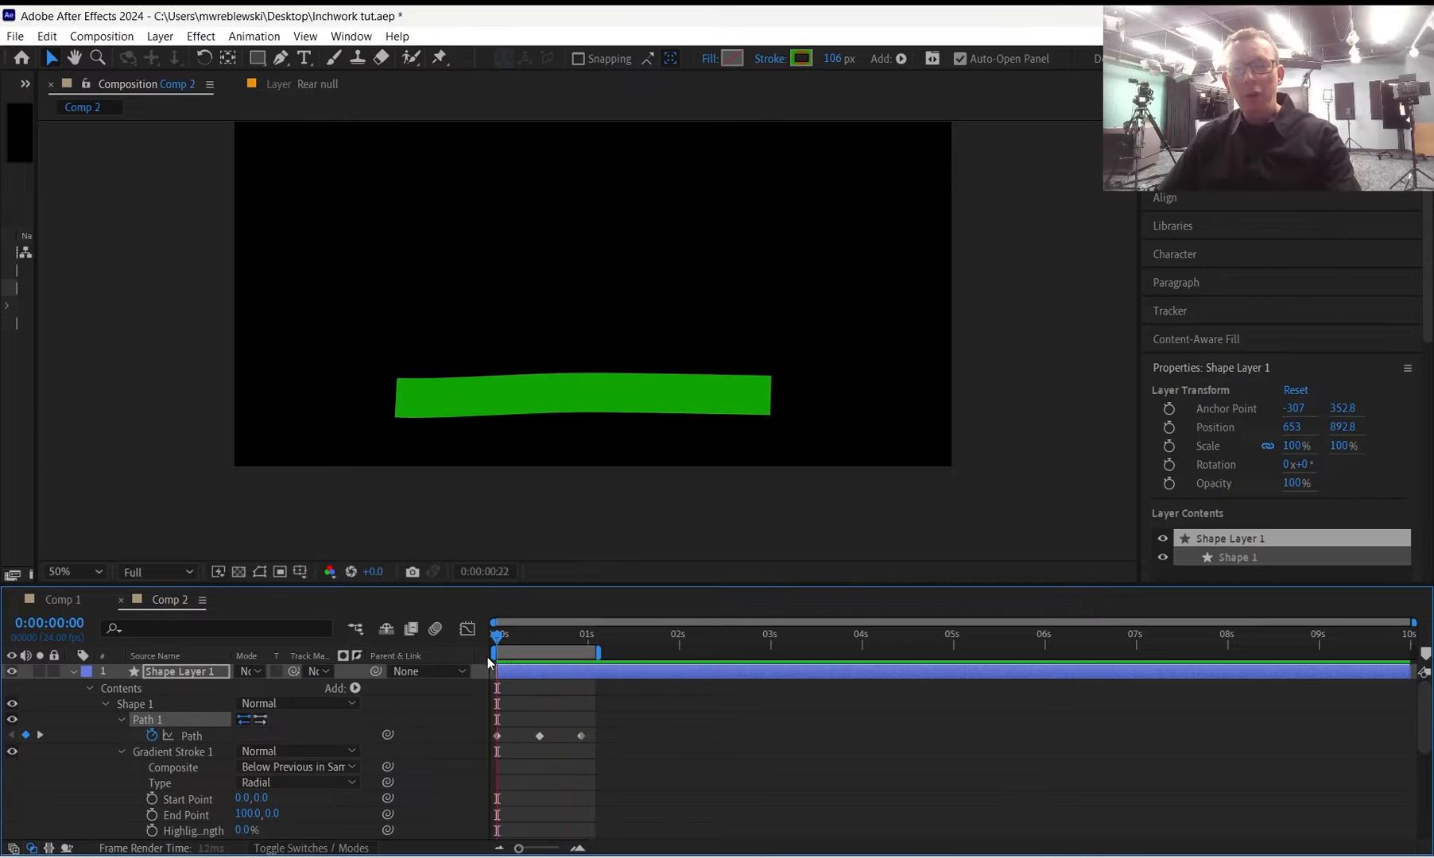
{"action": "key", "text": "space"}
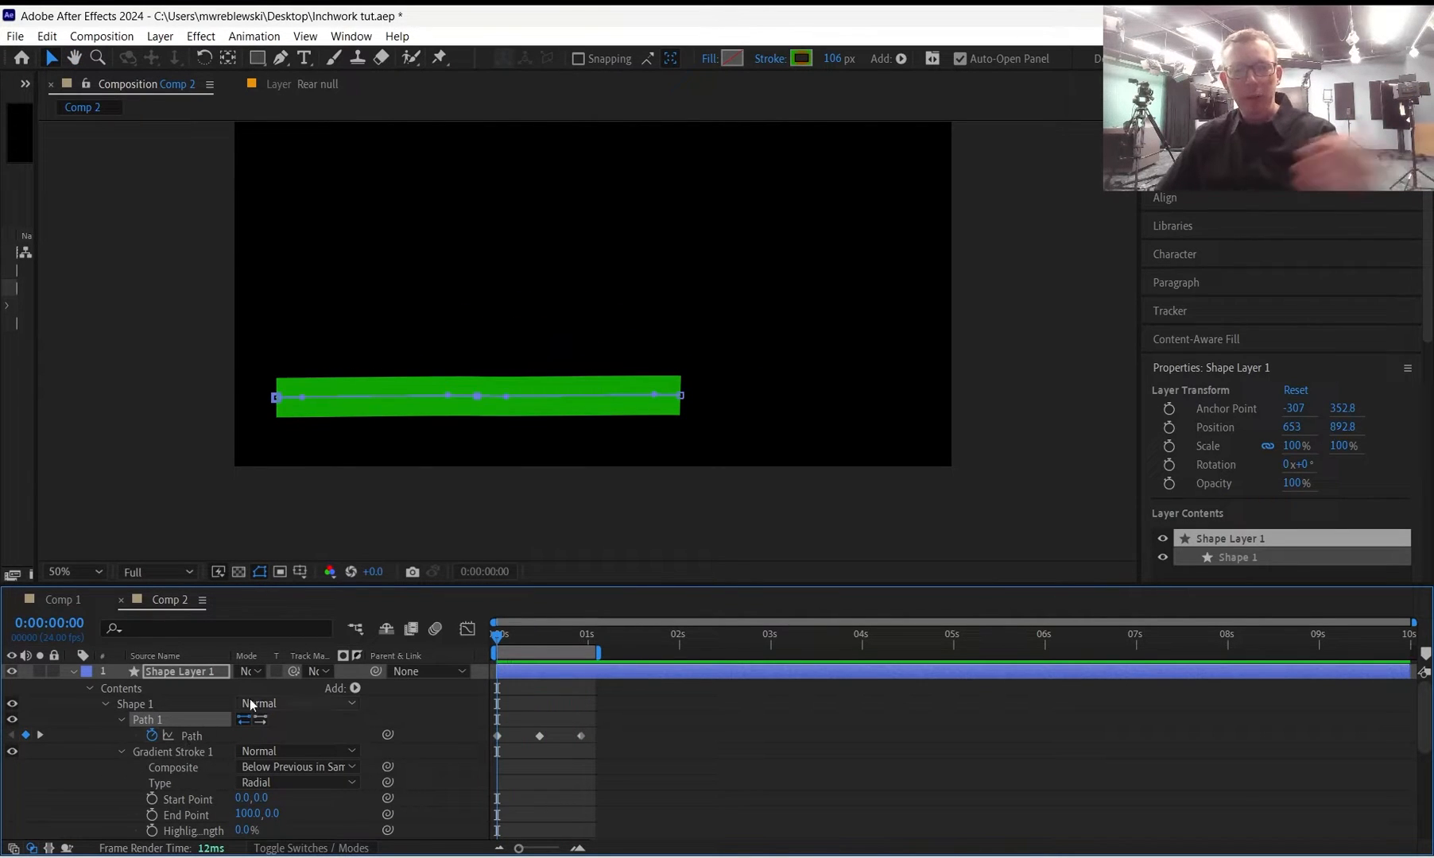
Scrub through the arch and replay the path animation, returning to 0:00:00:00.
{"action": "left_click_drag", "start_coordinate": [497, 638], "coordinate": [511, 608]}
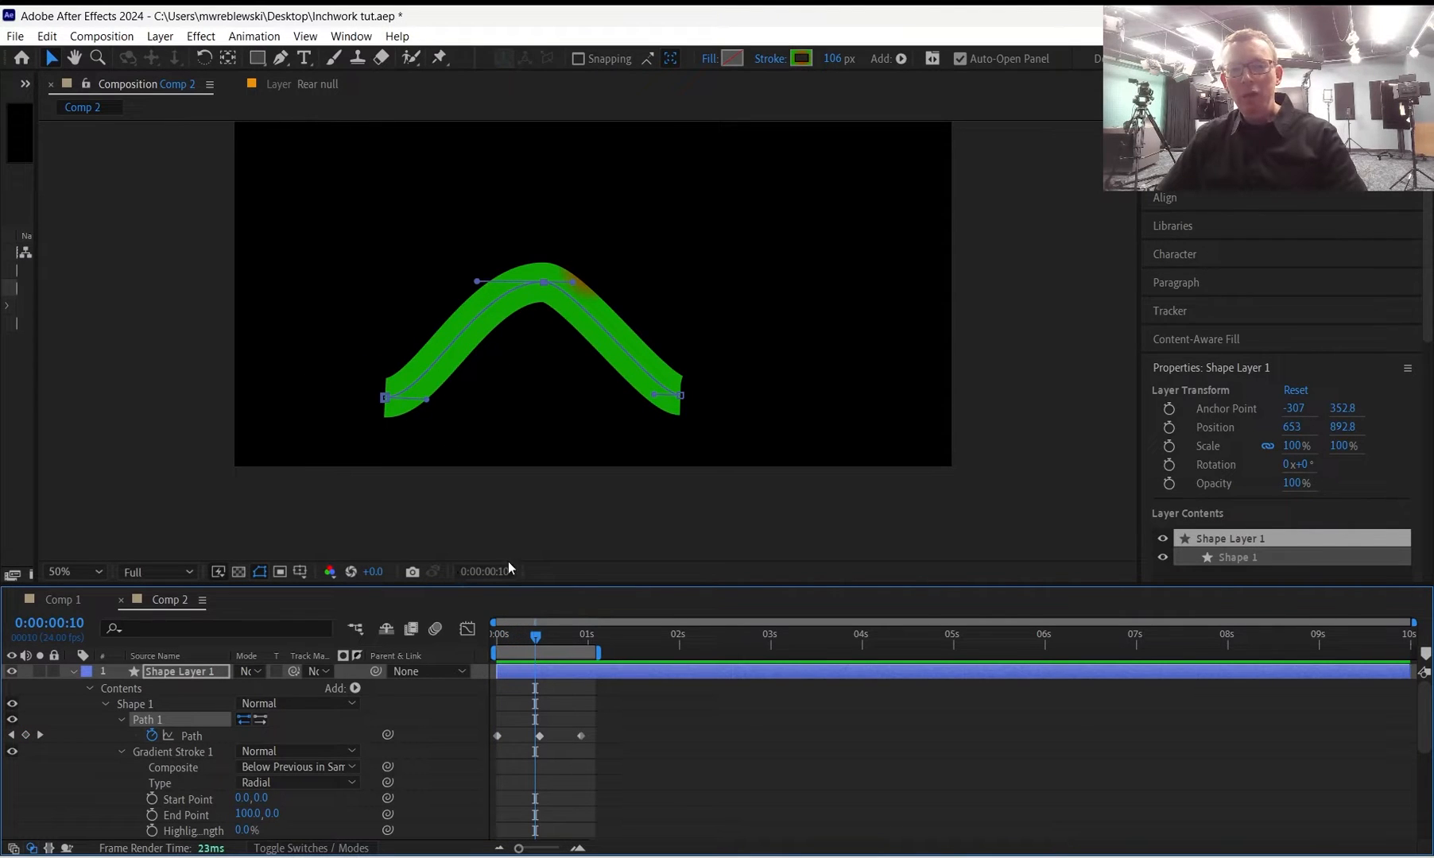
{"action": "left_click_drag", "start_coordinate": [542, 638], "coordinate": [484, 654]}
{"action": "key", "text": "space"}
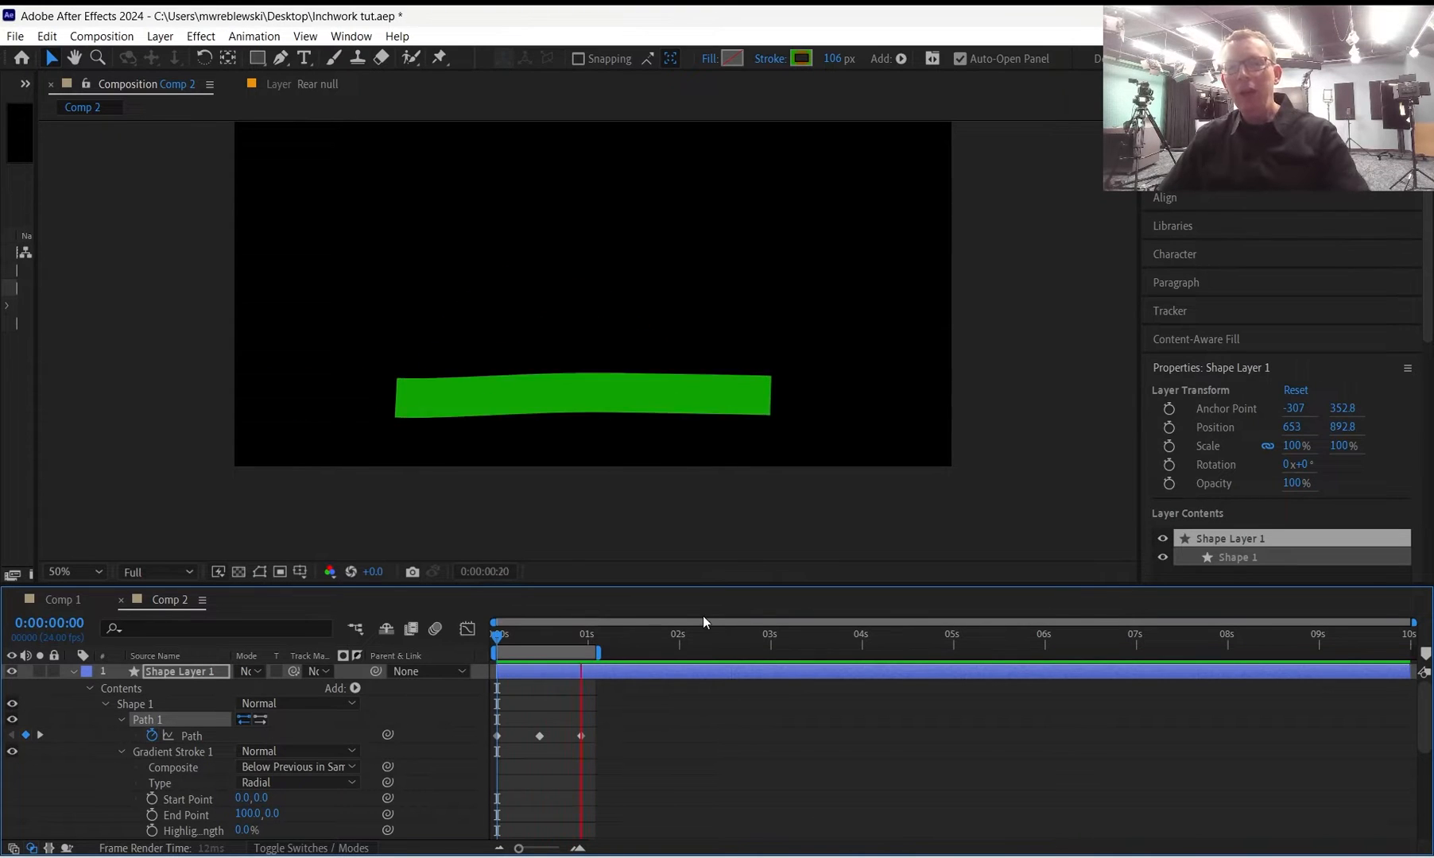
{"action": "key", "text": "space"}
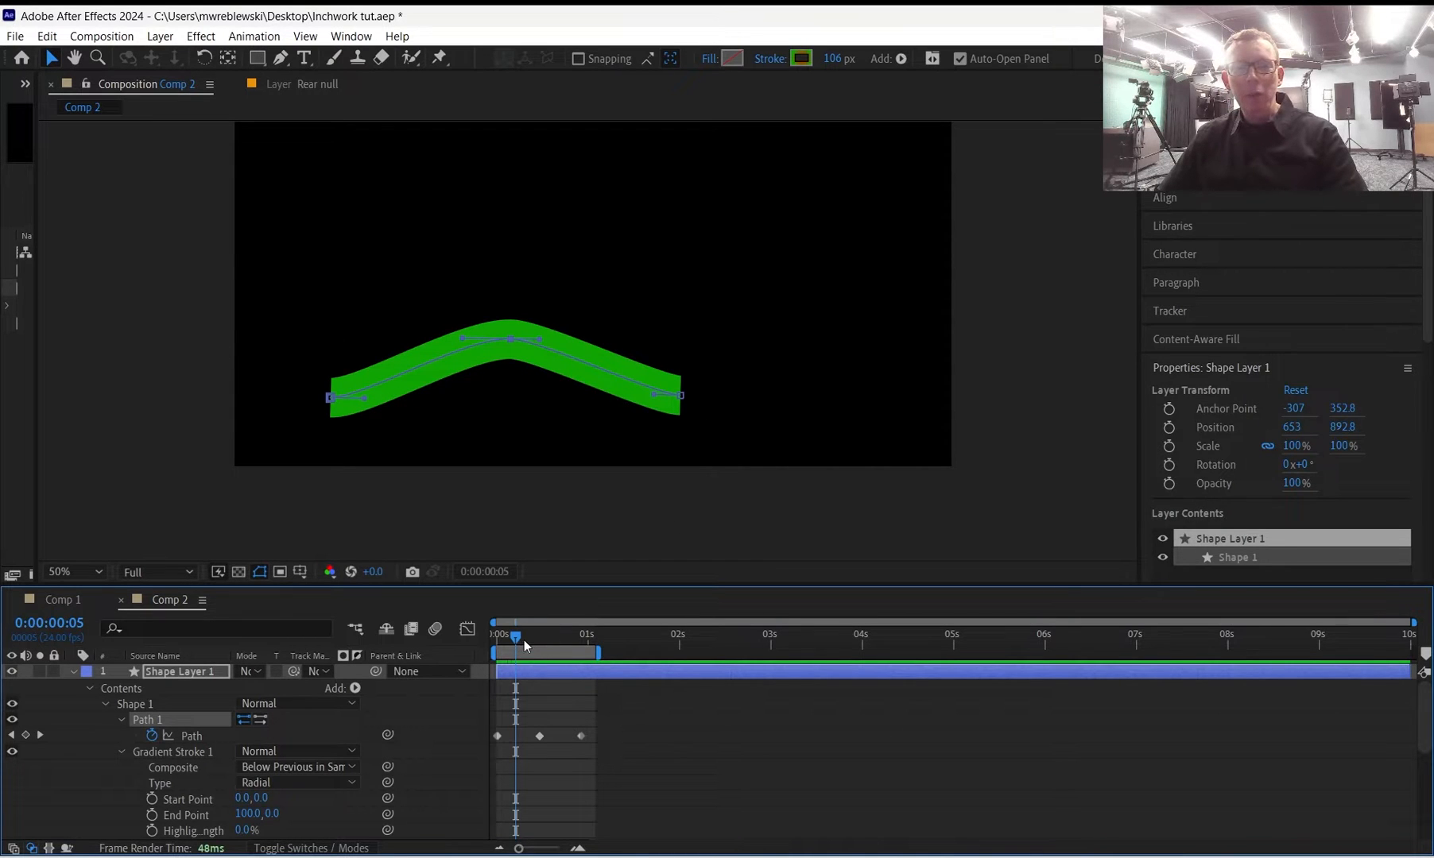
{"action": "left_click_drag", "start_coordinate": [524, 640], "coordinate": [478, 637]}
In Comp 1, show the lower volume and mid layer (layer 3), zoom out to 50% and scrub to 0:00:02:00.
{"action": "left_click", "coordinate": [62, 601]}
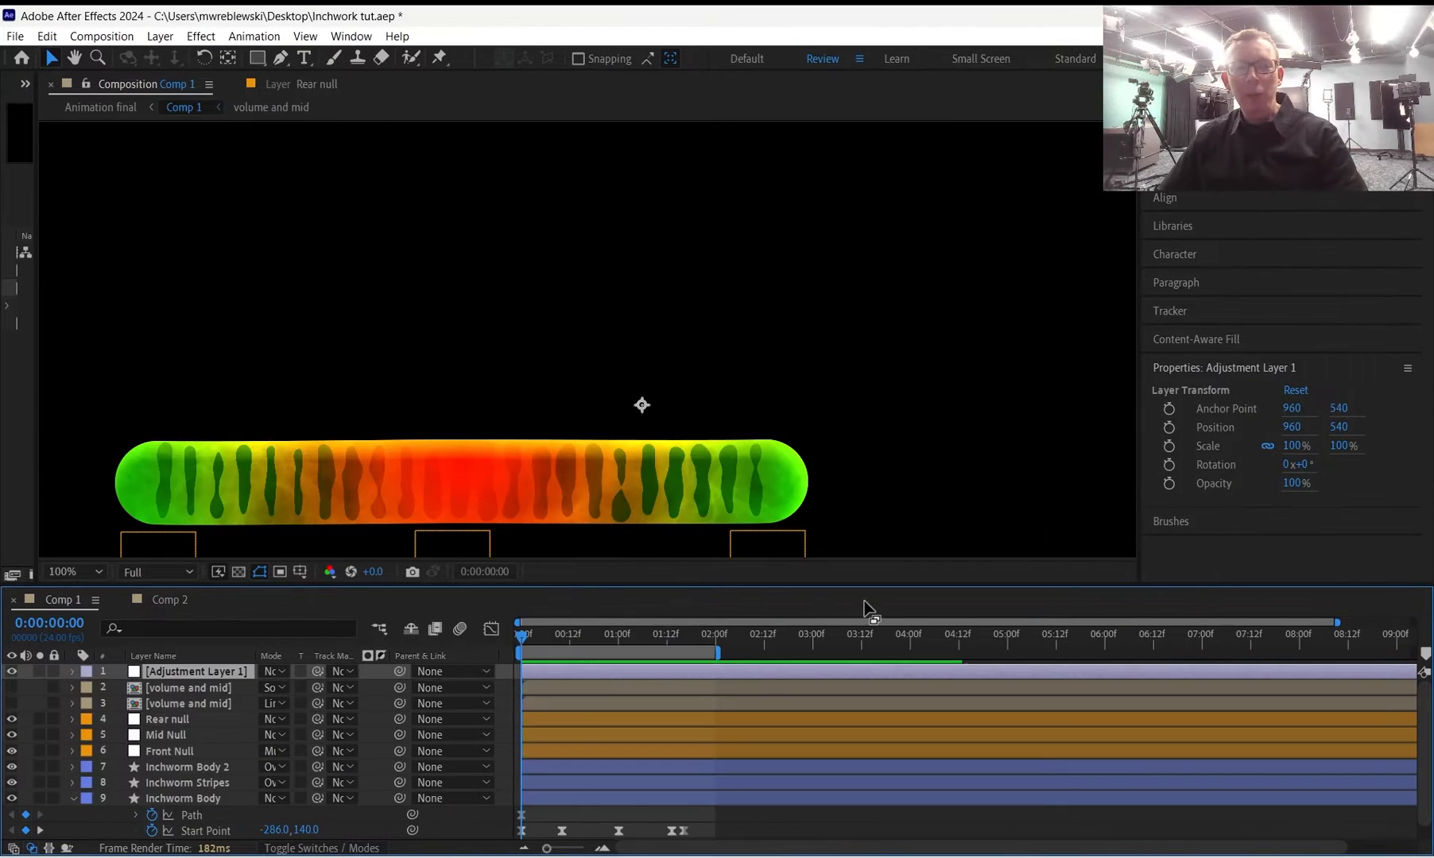
{"action": "left_click", "coordinate": [11, 704]}
{"action": "key", "text": "comma"}
{"action": "left_click_drag", "start_coordinate": [808, 421], "coordinate": [844, 317]}
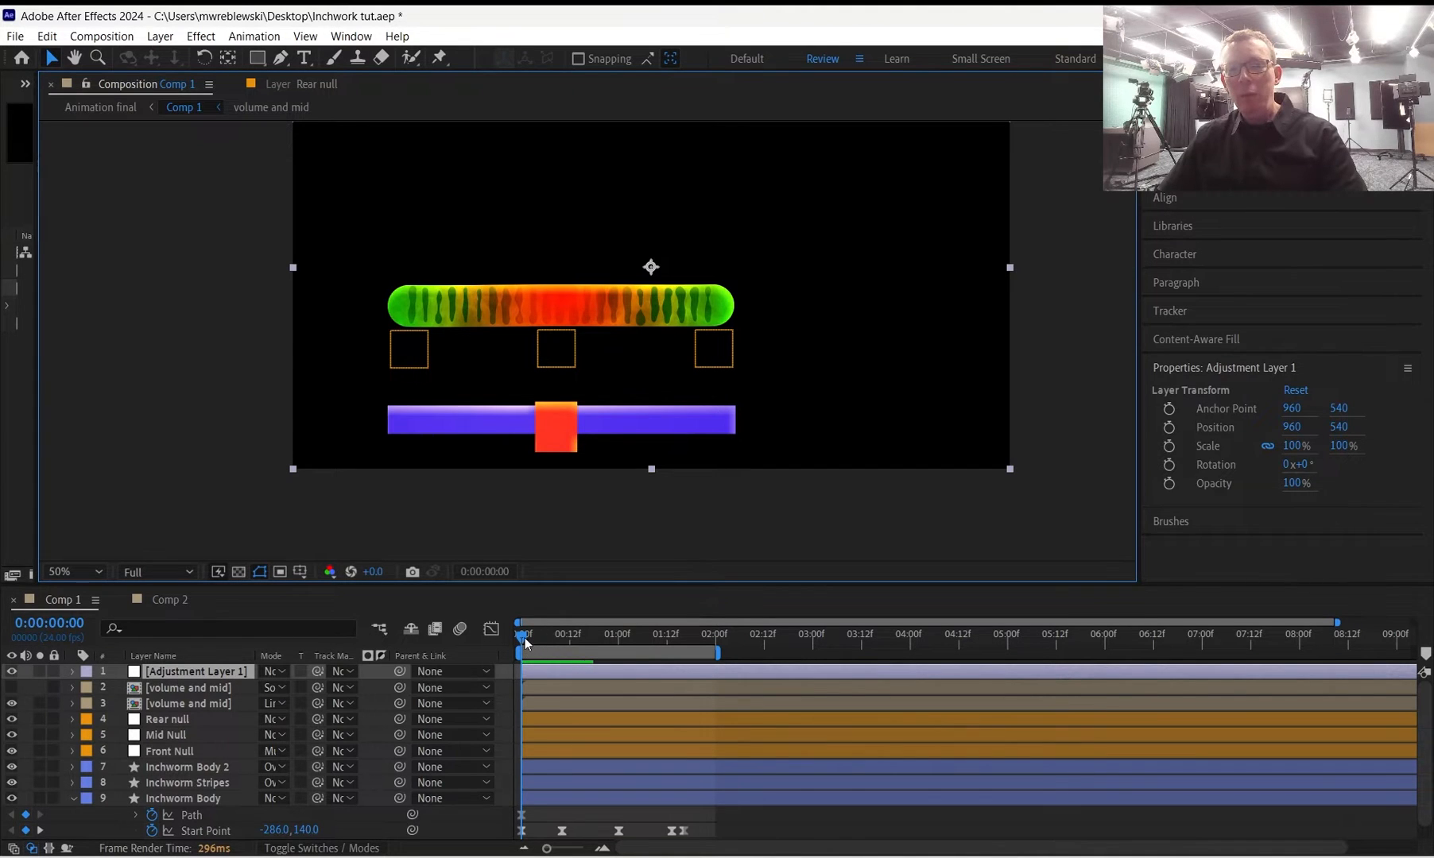
{"action": "left_click_drag", "start_coordinate": [525, 644], "coordinate": [708, 628]}
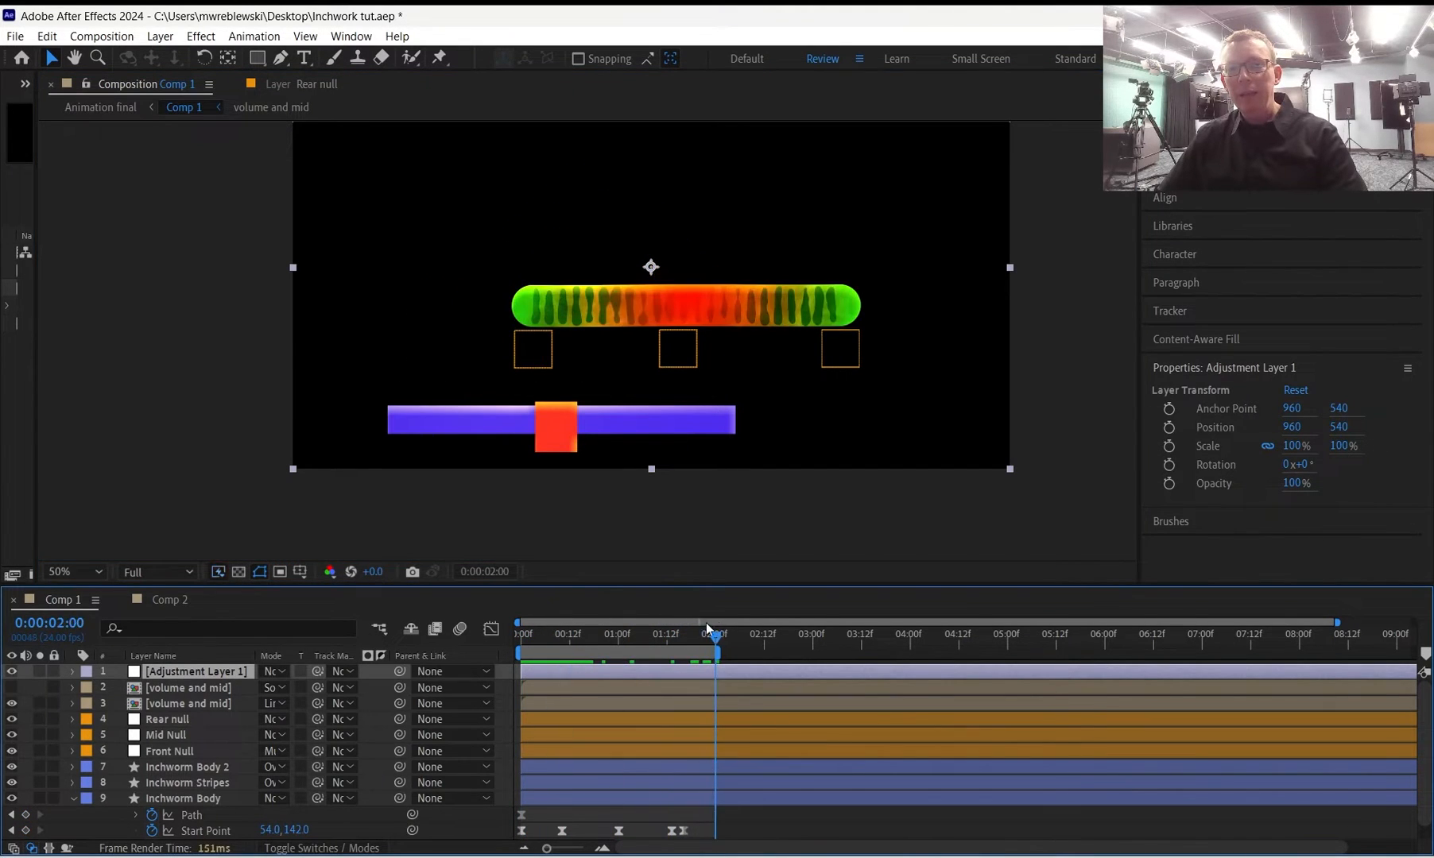
Compare the end position using volume and mid layer 2 instead of layer 3, return to the start and hide layer 2.
{"action": "key", "text": "ctrl+shift+a"}
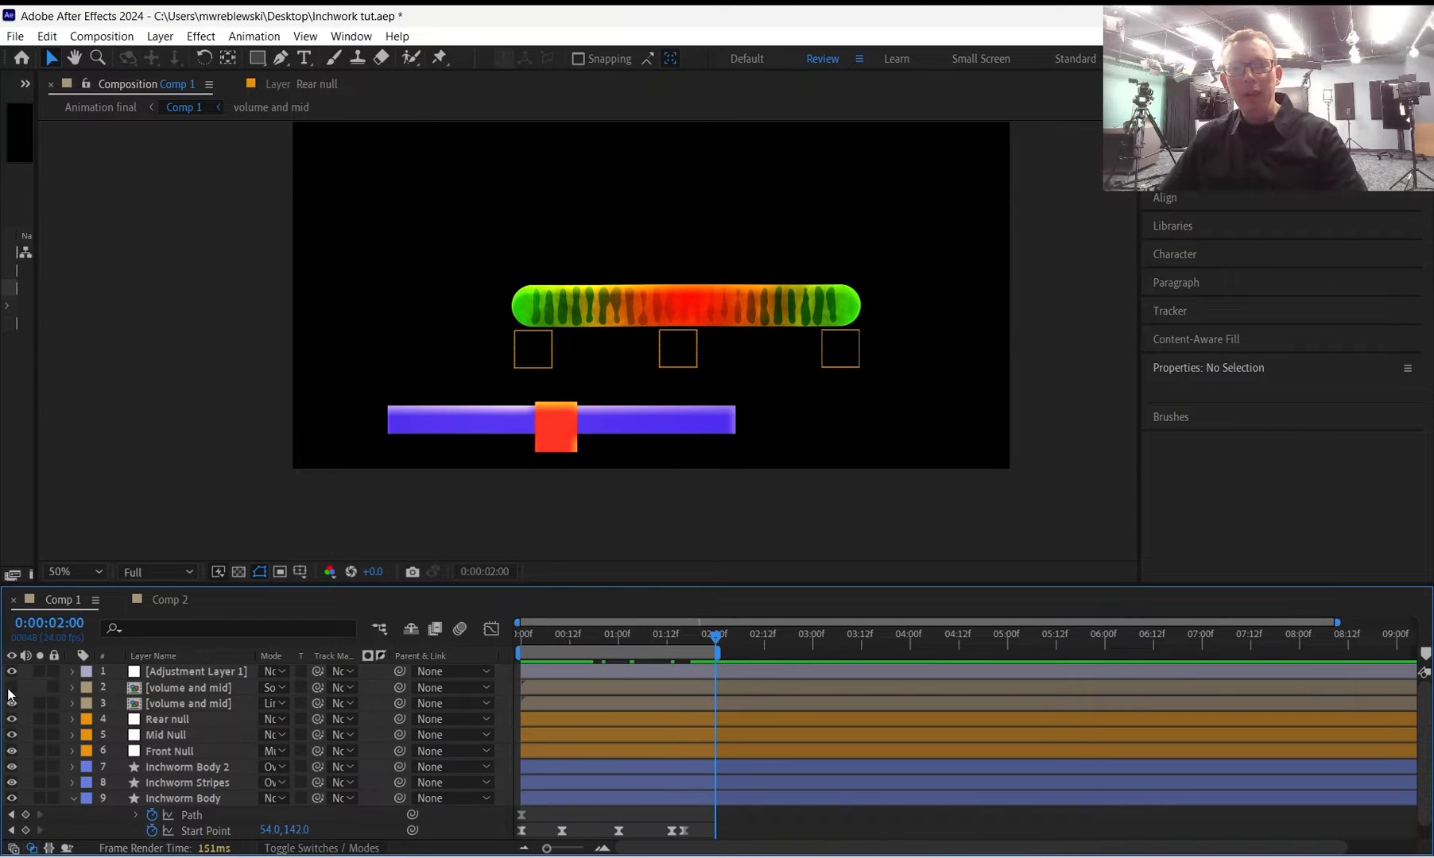
{"action": "left_click", "coordinate": [10, 688]}
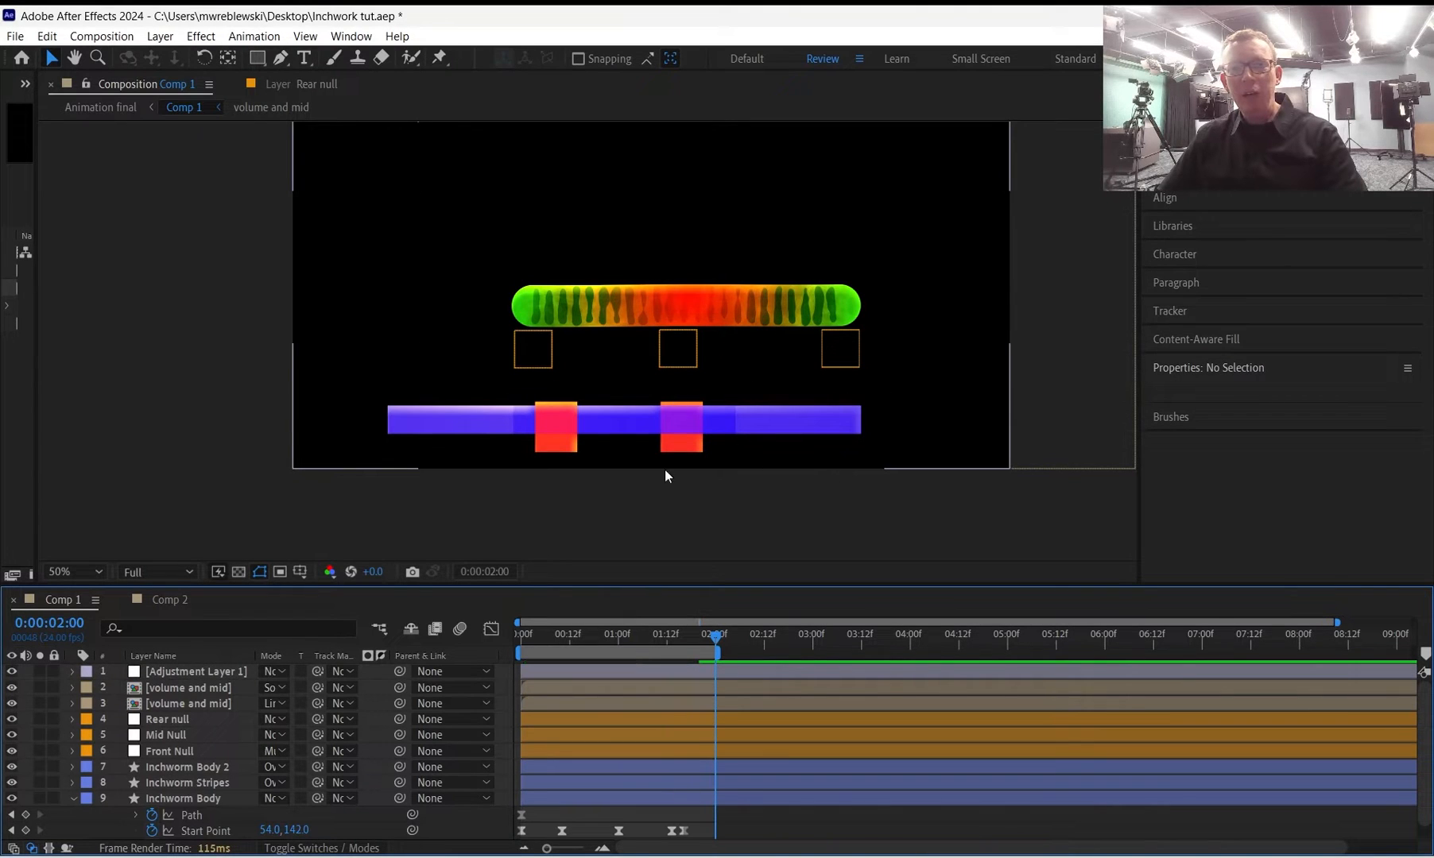
{"action": "left_click", "coordinate": [12, 703]}
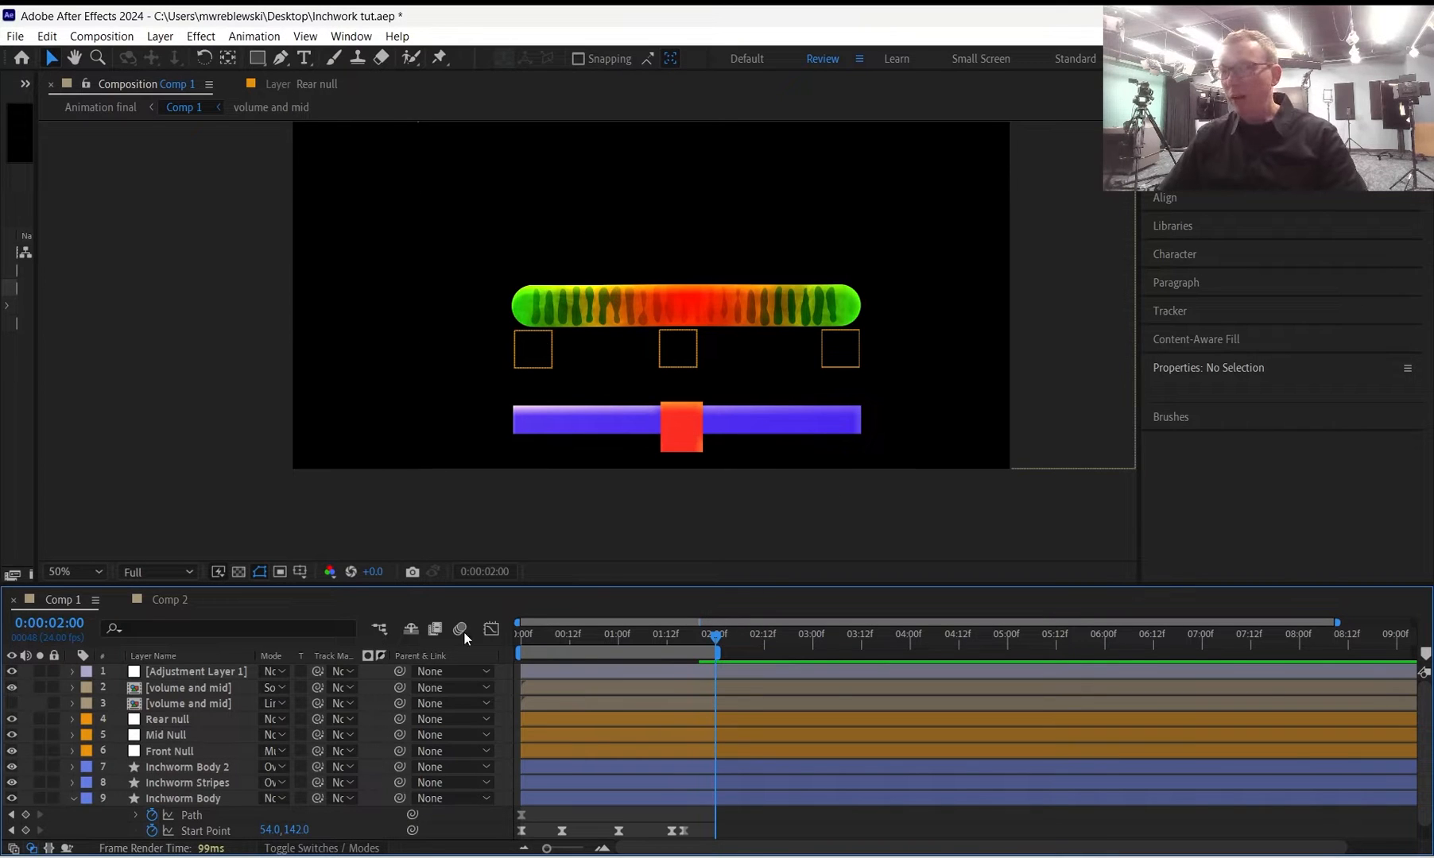
{"action": "key", "text": "Home"}
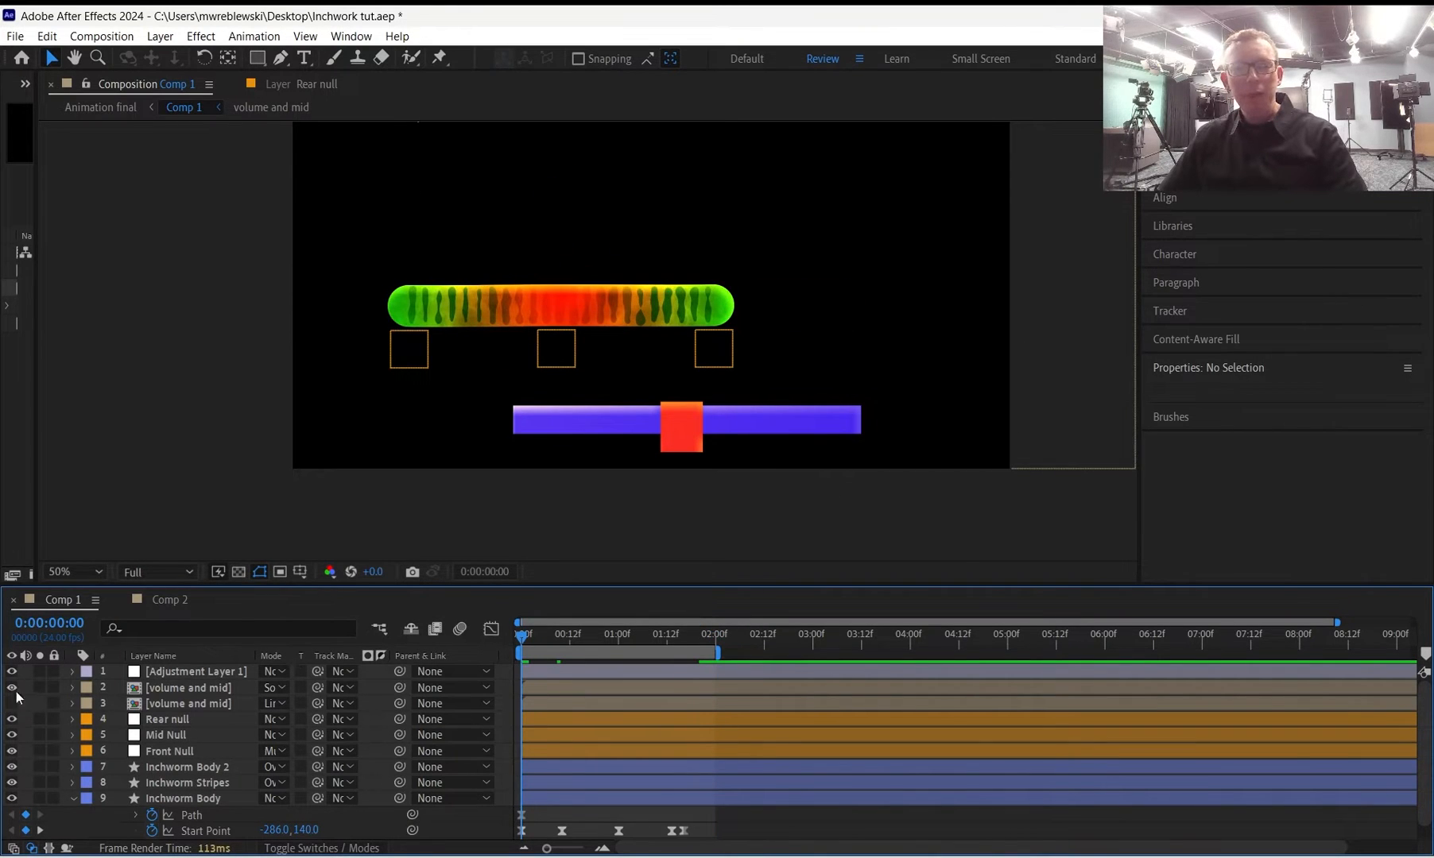
{"action": "left_click", "coordinate": [12, 688]}
In Comp 2, look through the Gradient Stroke 1 properties and collapse Shape Layer 1's content groups.
{"action": "left_click", "coordinate": [176, 597]}
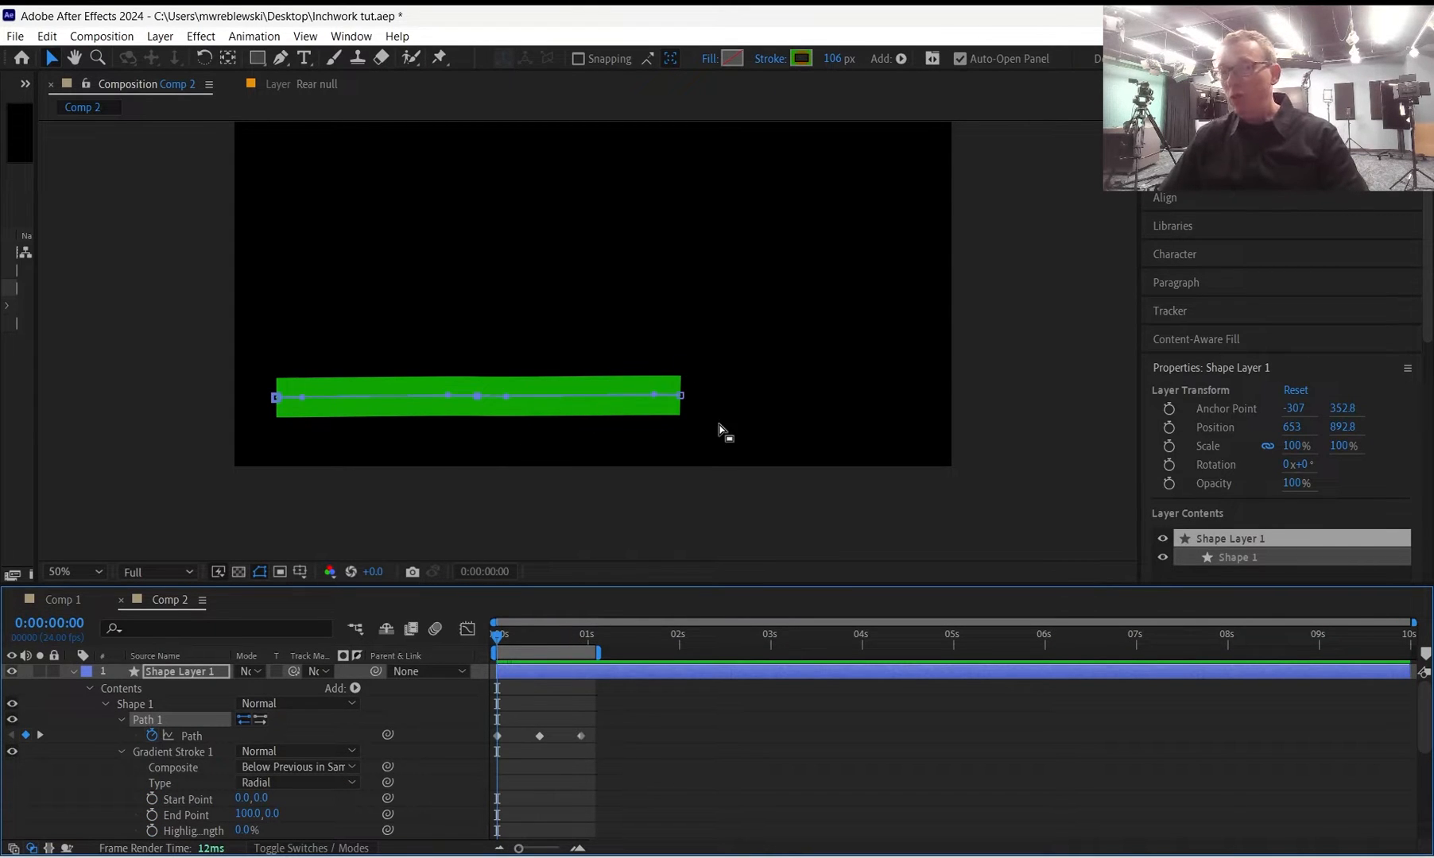
{"action": "scroll", "coordinate": [107, 765], "scroll_direction": "down", "scroll_amount": 1}
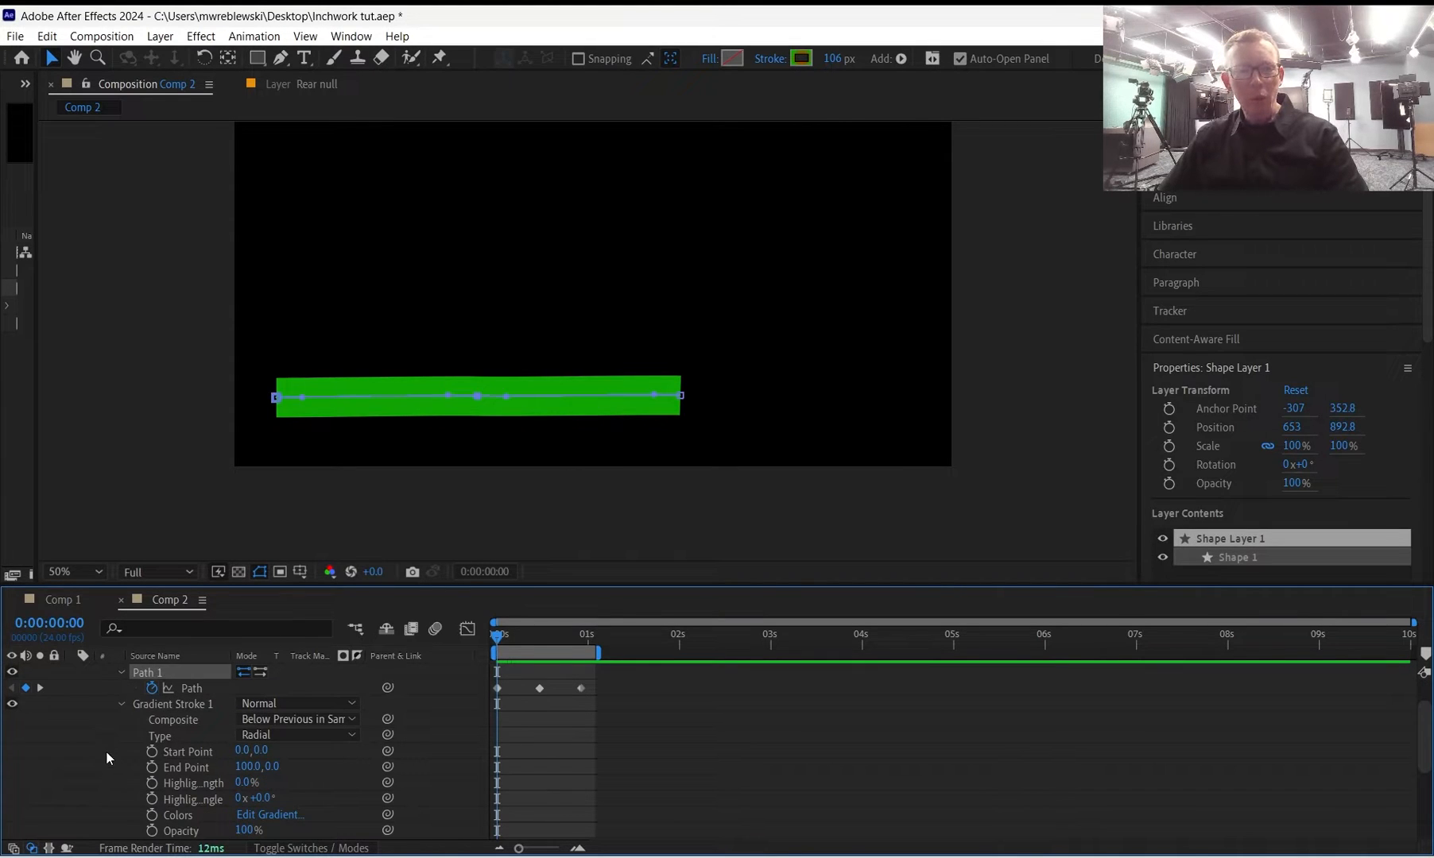
{"action": "scroll", "coordinate": [105, 752], "scroll_direction": "down", "scroll_amount": 3}
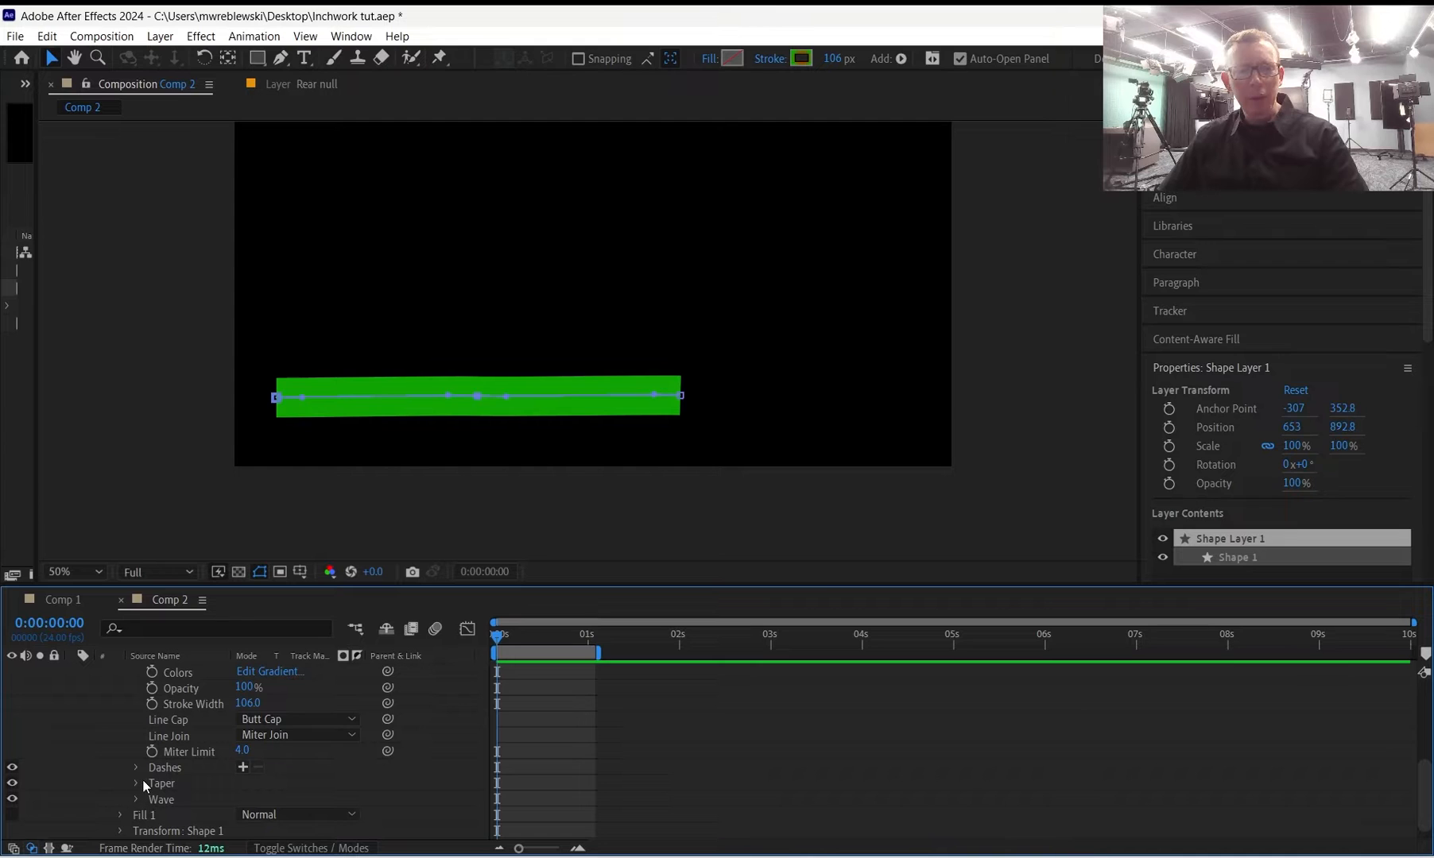
{"action": "scroll", "coordinate": [136, 771], "scroll_direction": "up", "scroll_amount": 4}
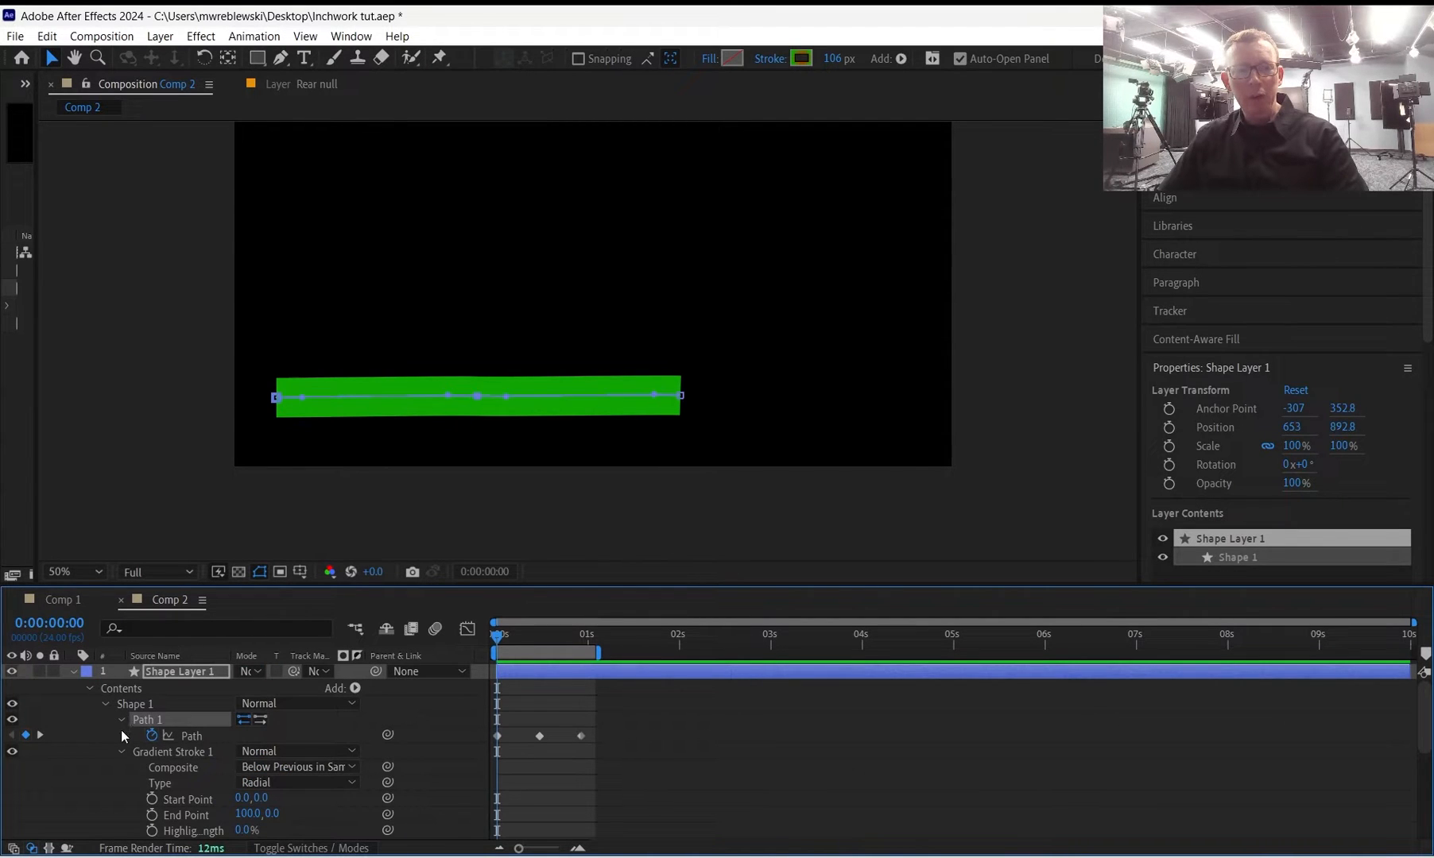
{"action": "left_click", "coordinate": [120, 728]}
{"action": "left_click", "coordinate": [123, 720]}
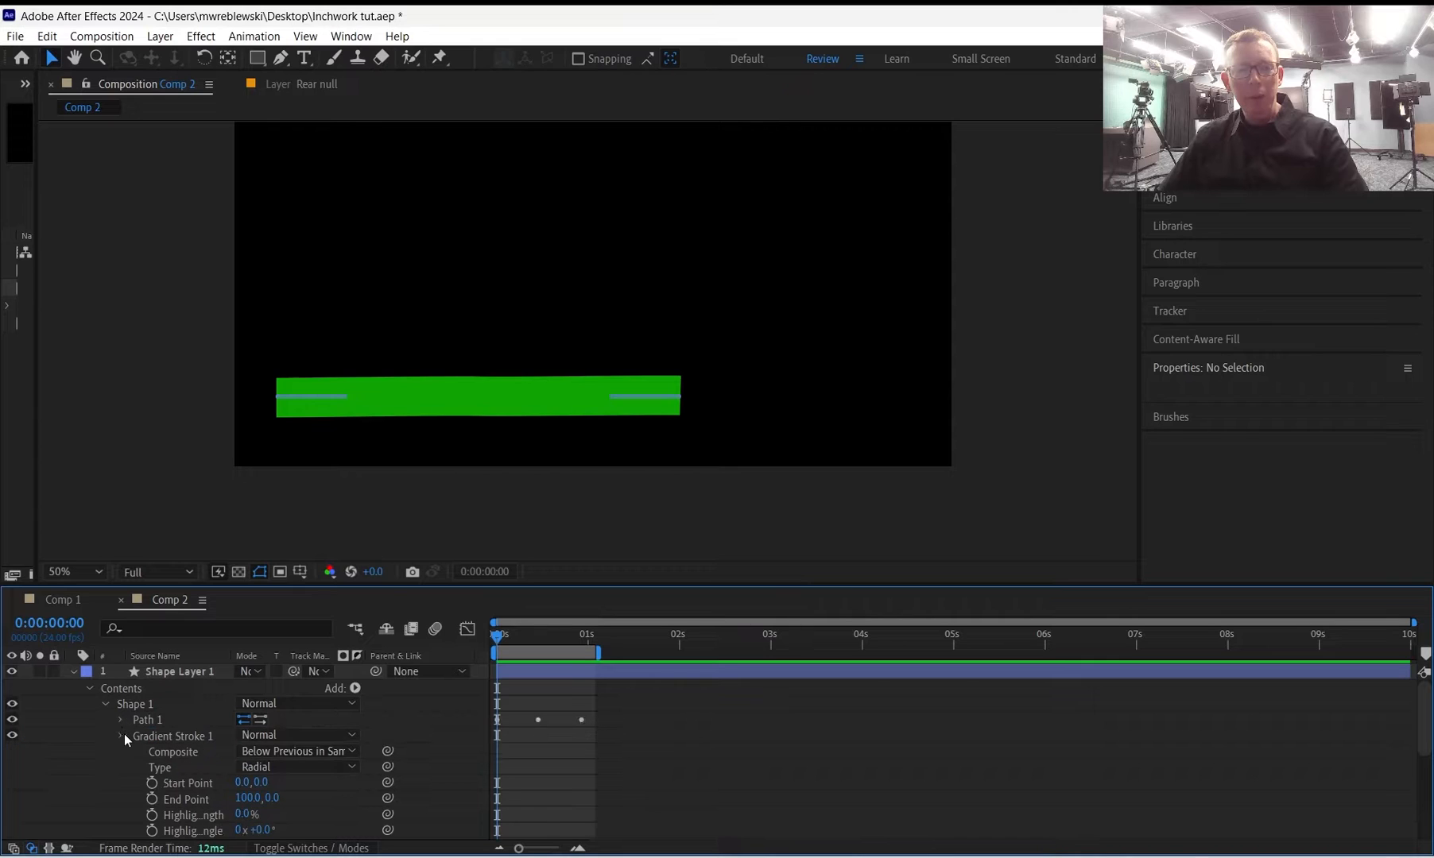
{"action": "left_click", "coordinate": [121, 735]}
{"action": "left_click", "coordinate": [109, 700]}
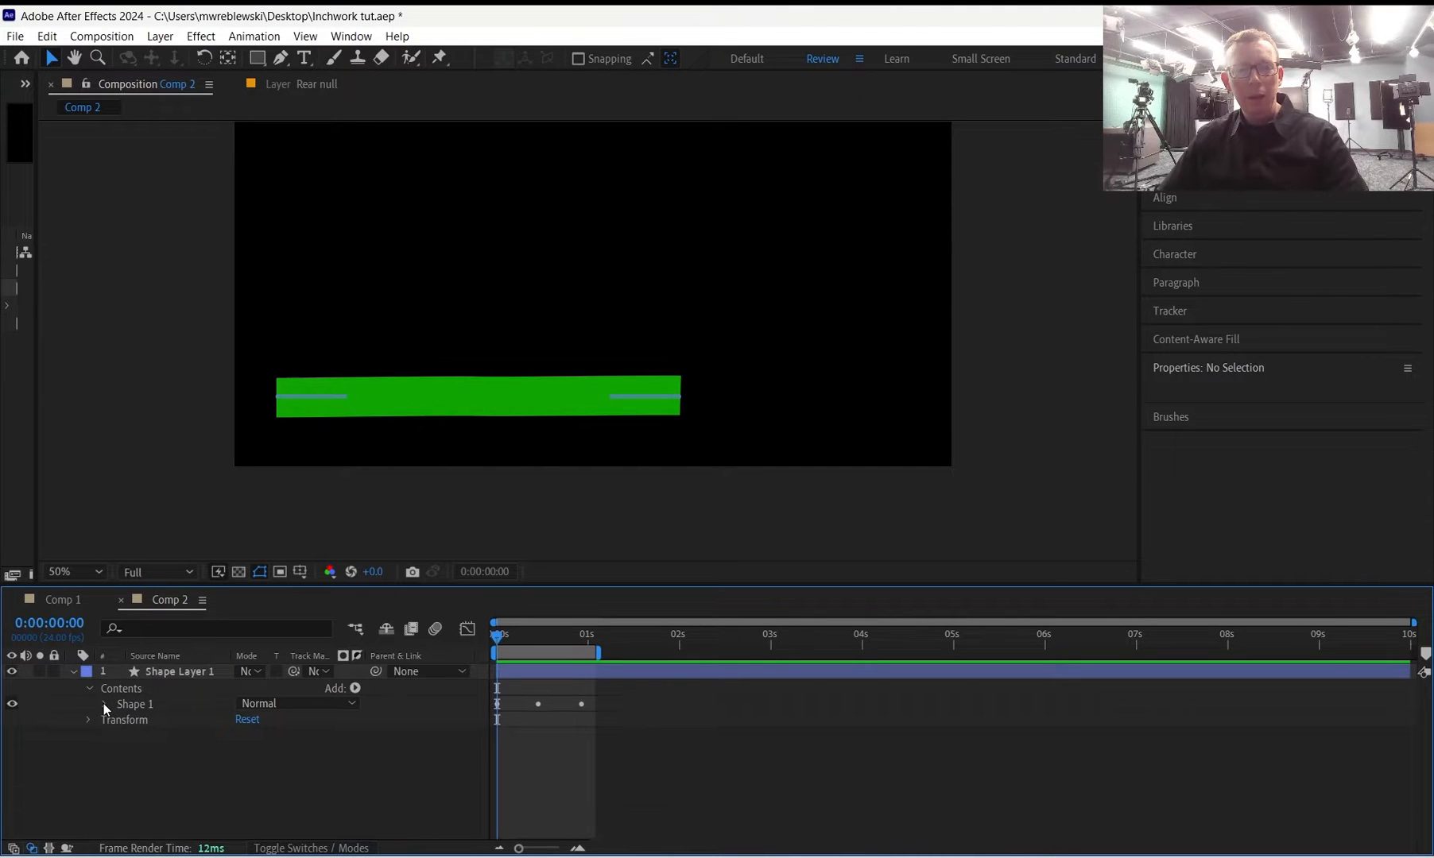
{"action": "left_click", "coordinate": [87, 688]}
{"action": "left_click", "coordinate": [162, 674]}
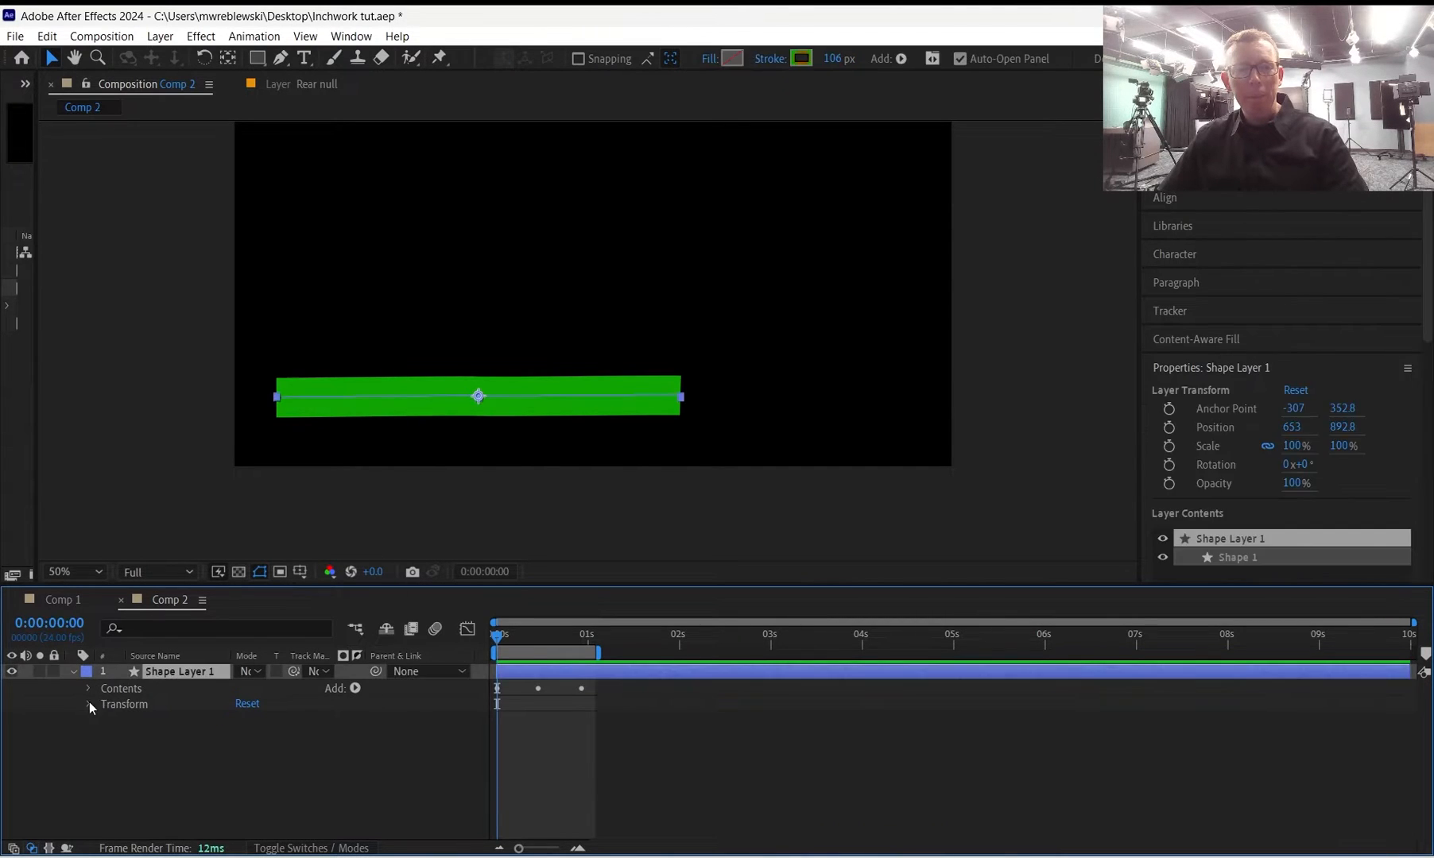
Reopen Shape 1's Gradient Stroke 1 and examine its cap, join, dashes, taper and wave settings.
{"action": "left_click", "coordinate": [88, 688]}
{"action": "left_click", "coordinate": [105, 705]}
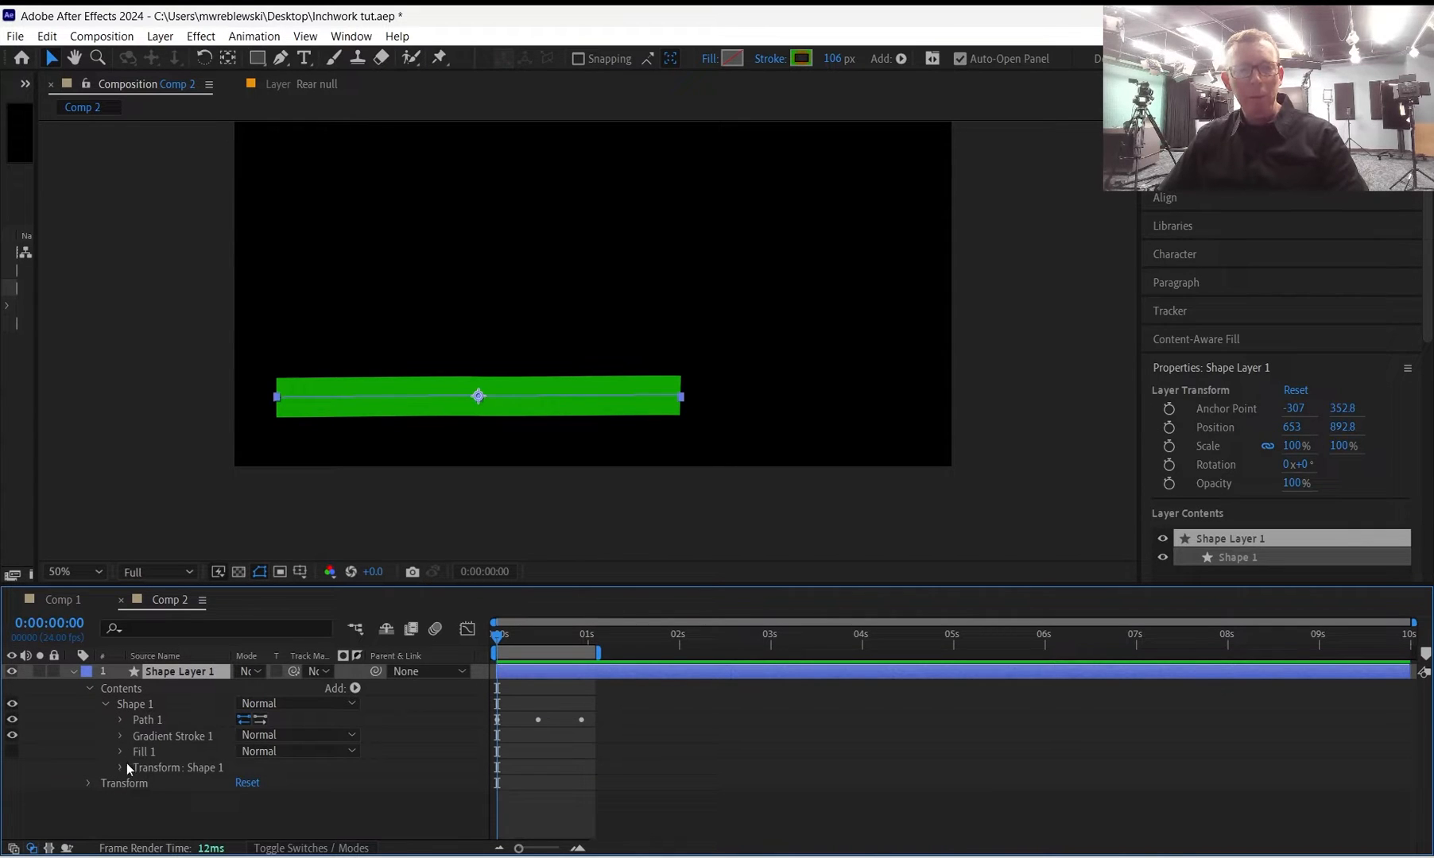
{"action": "left_click", "coordinate": [121, 735]}
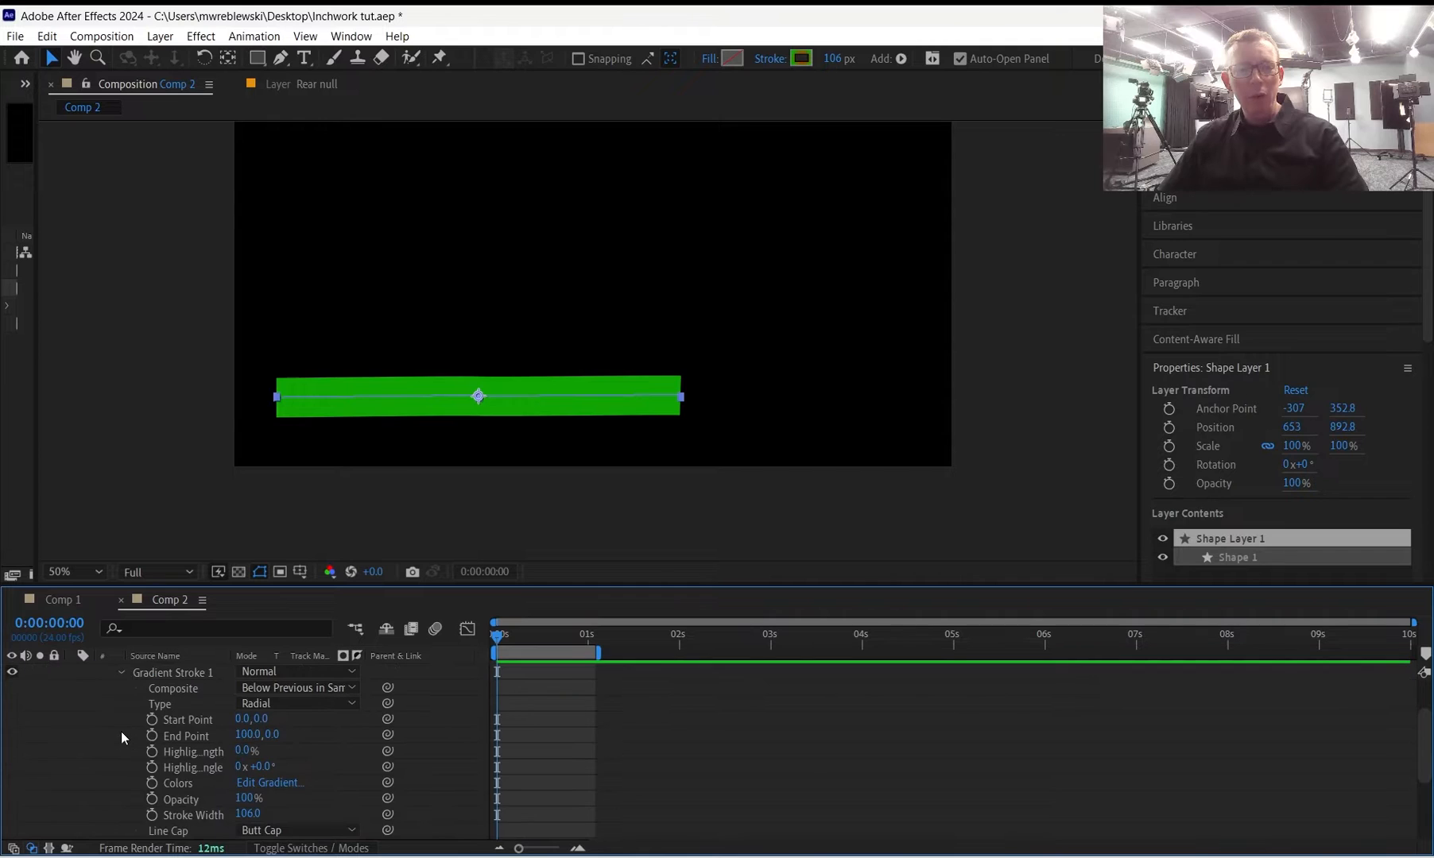
{"action": "scroll", "coordinate": [124, 711], "scroll_direction": "down", "scroll_amount": 4}
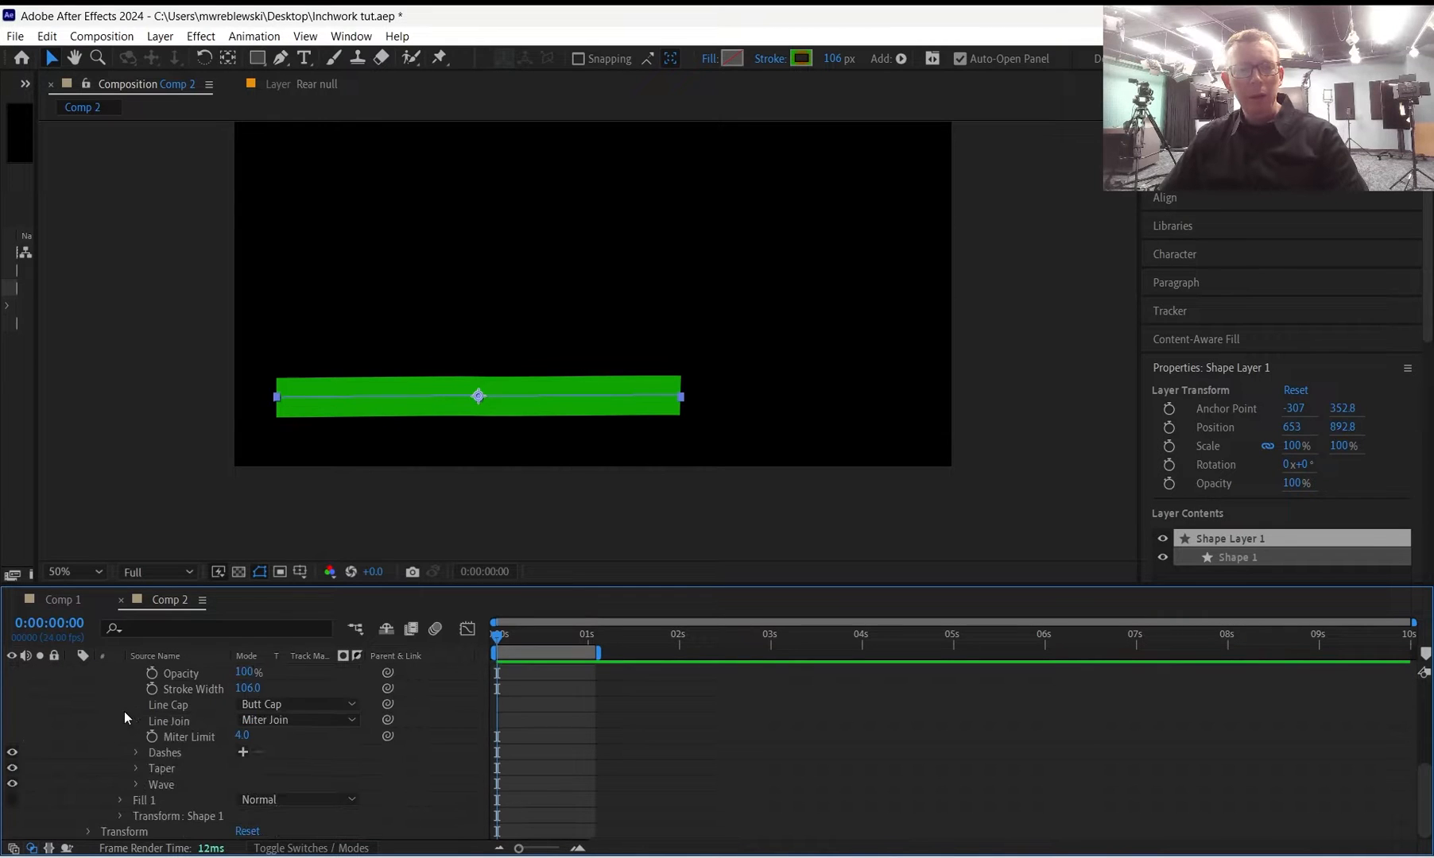
{"action": "scroll", "coordinate": [124, 713], "scroll_direction": "up", "scroll_amount": 5}
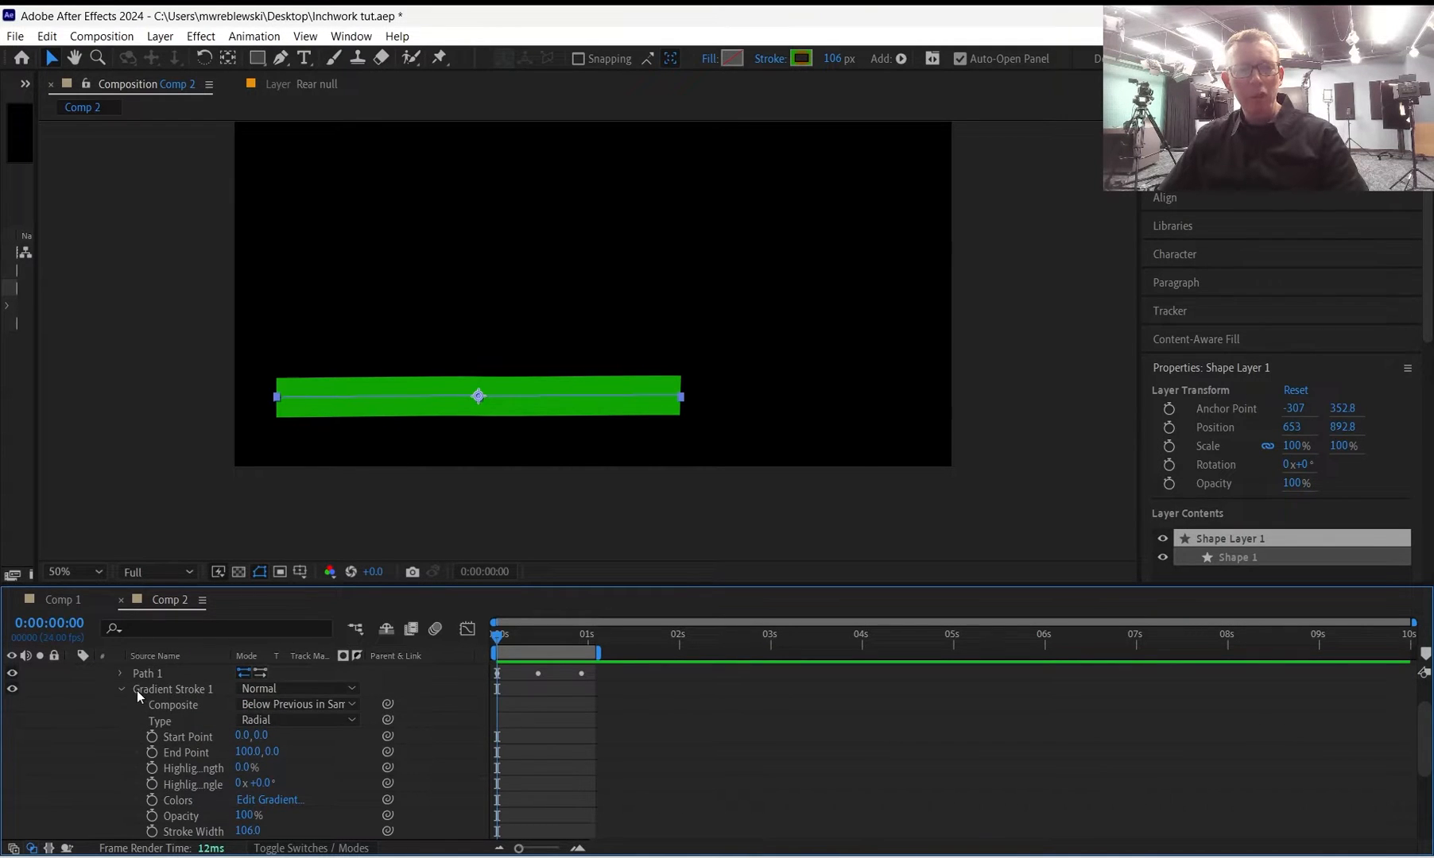
{"action": "scroll", "coordinate": [151, 703], "scroll_direction": "up", "scroll_amount": 3}
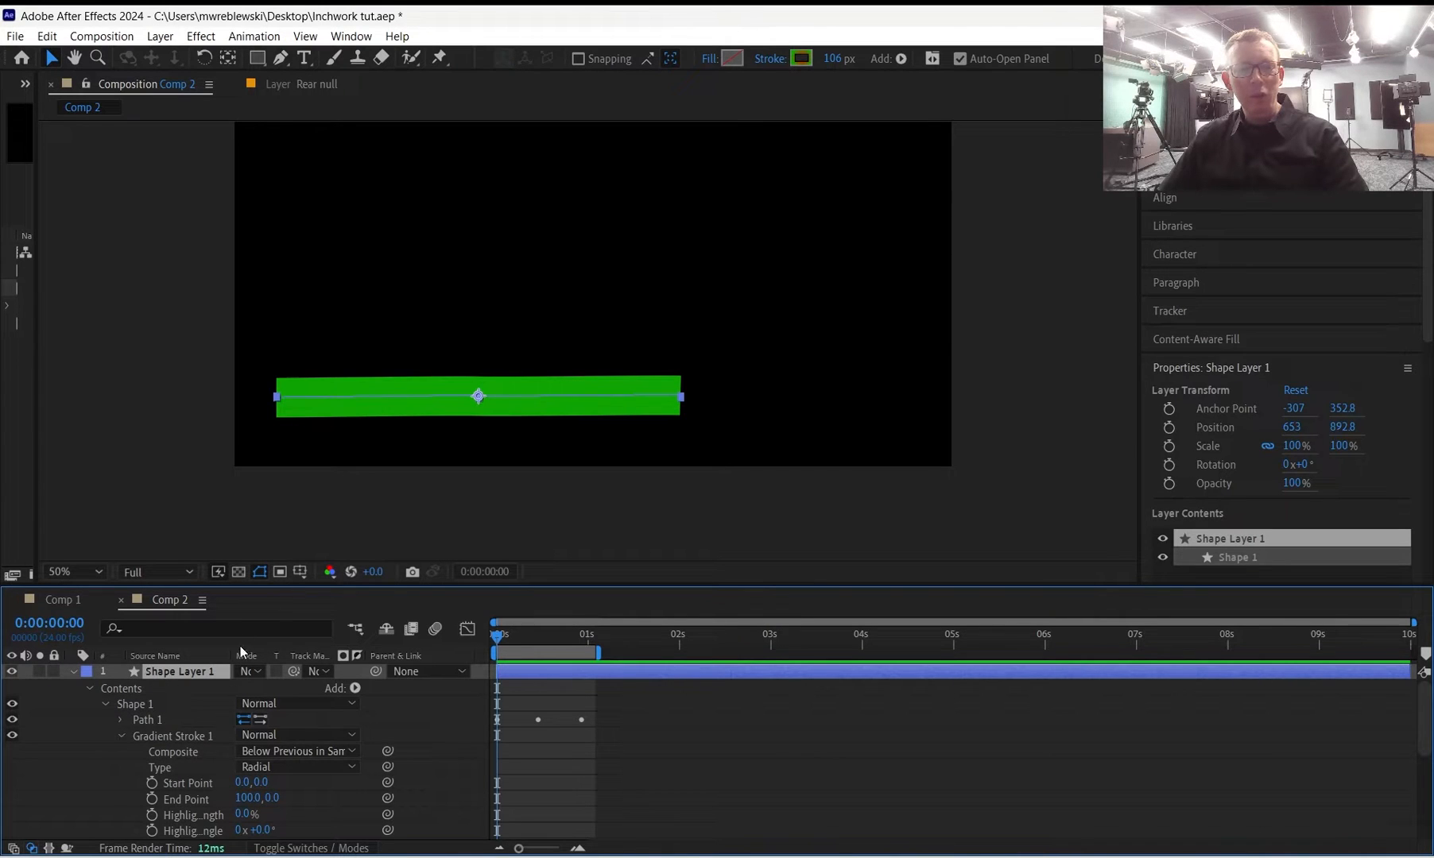
Set Shape Layer 1's gradient stroke to Round Cap and check the arched body at 0:00:00:13.
{"action": "left_click_drag", "start_coordinate": [268, 588], "coordinate": [268, 511]}
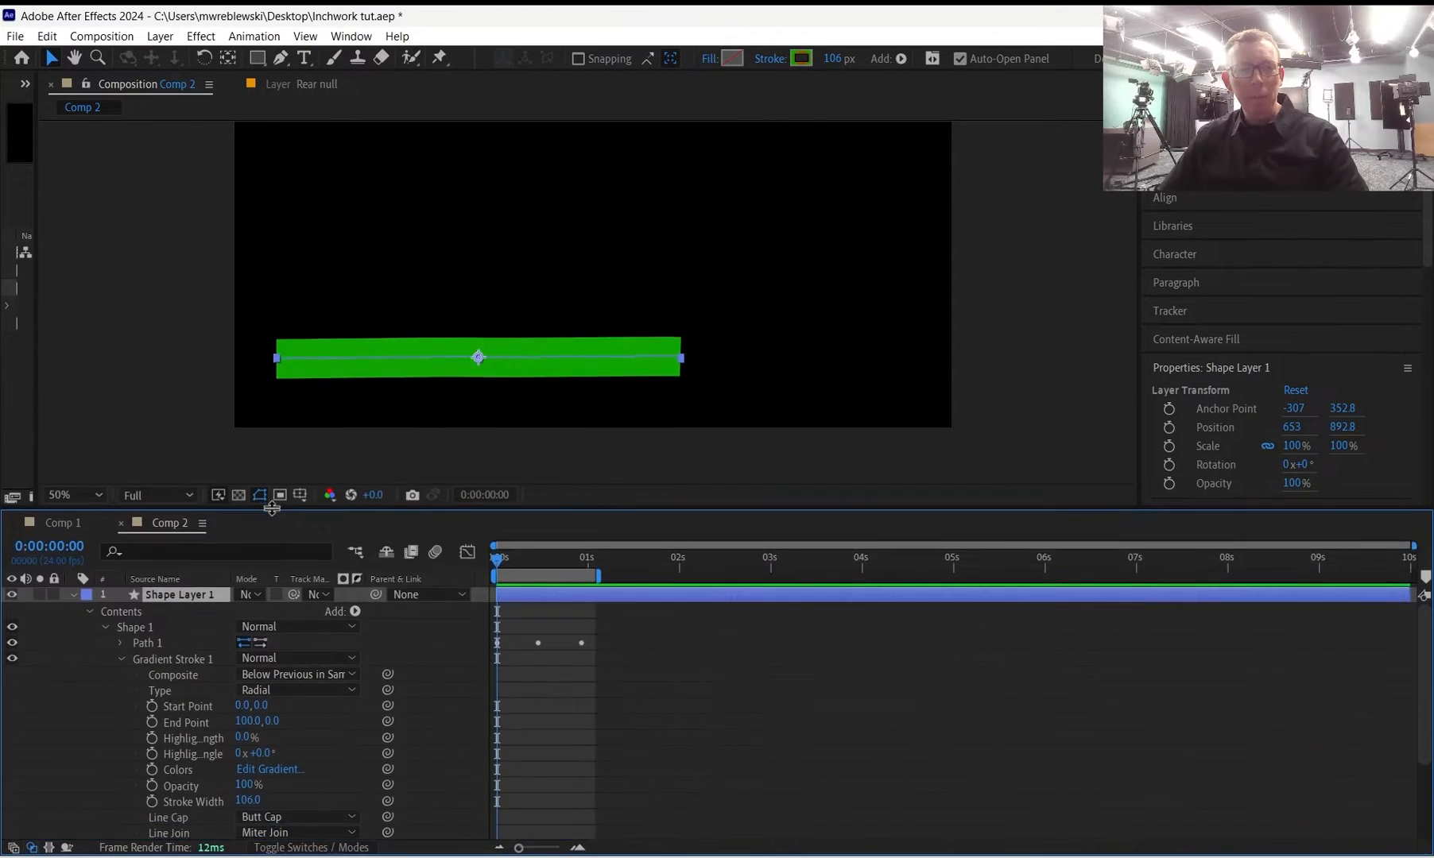
{"action": "scroll", "coordinate": [176, 720], "scroll_direction": "down", "scroll_amount": 3}
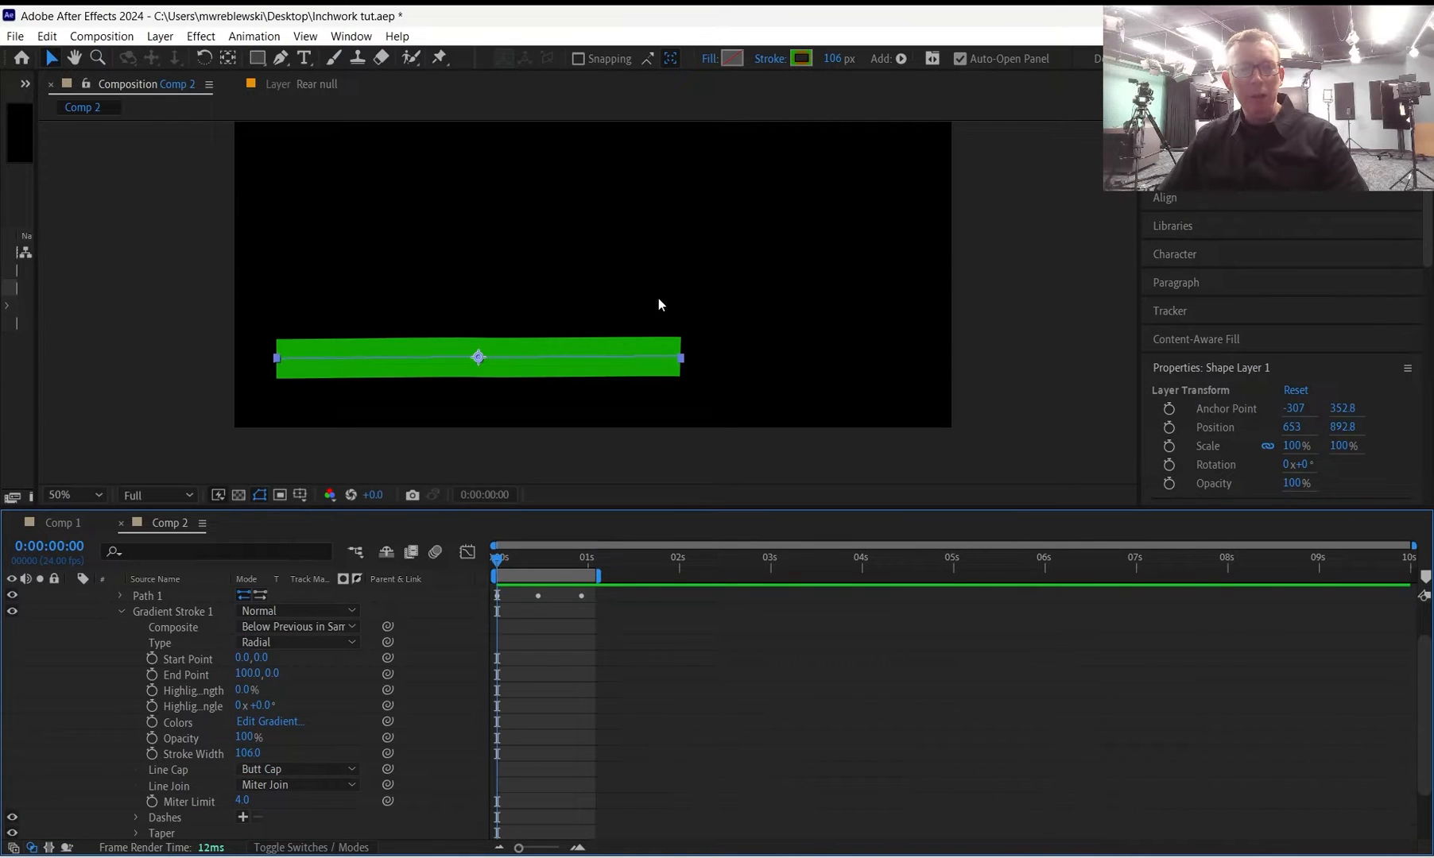
{"action": "scroll", "coordinate": [687, 383], "scroll_direction": "up", "scroll_amount": 6}
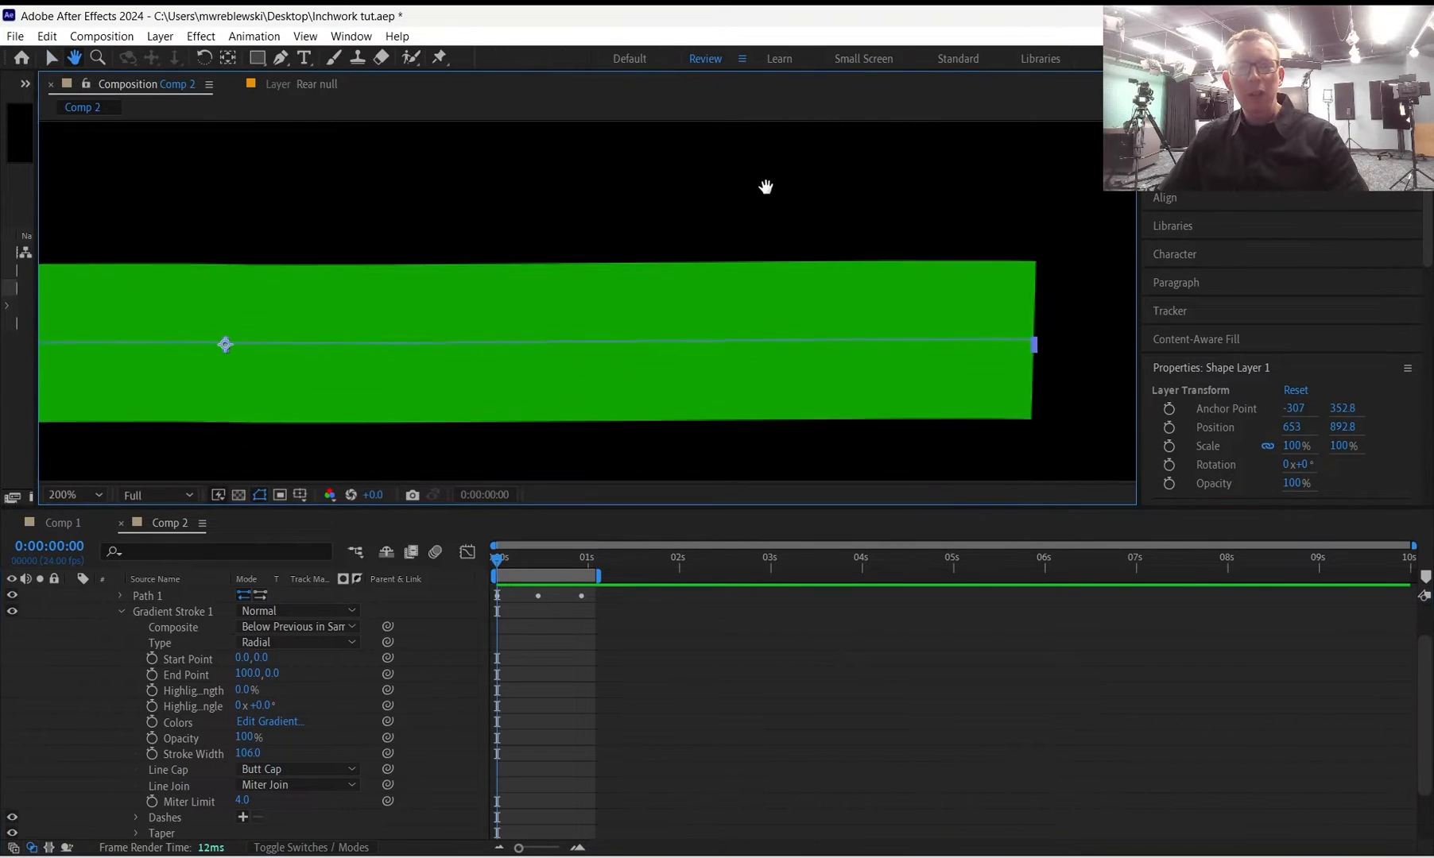
{"action": "scroll", "coordinate": [954, 340], "scroll_direction": "down", "scroll_amount": 2}
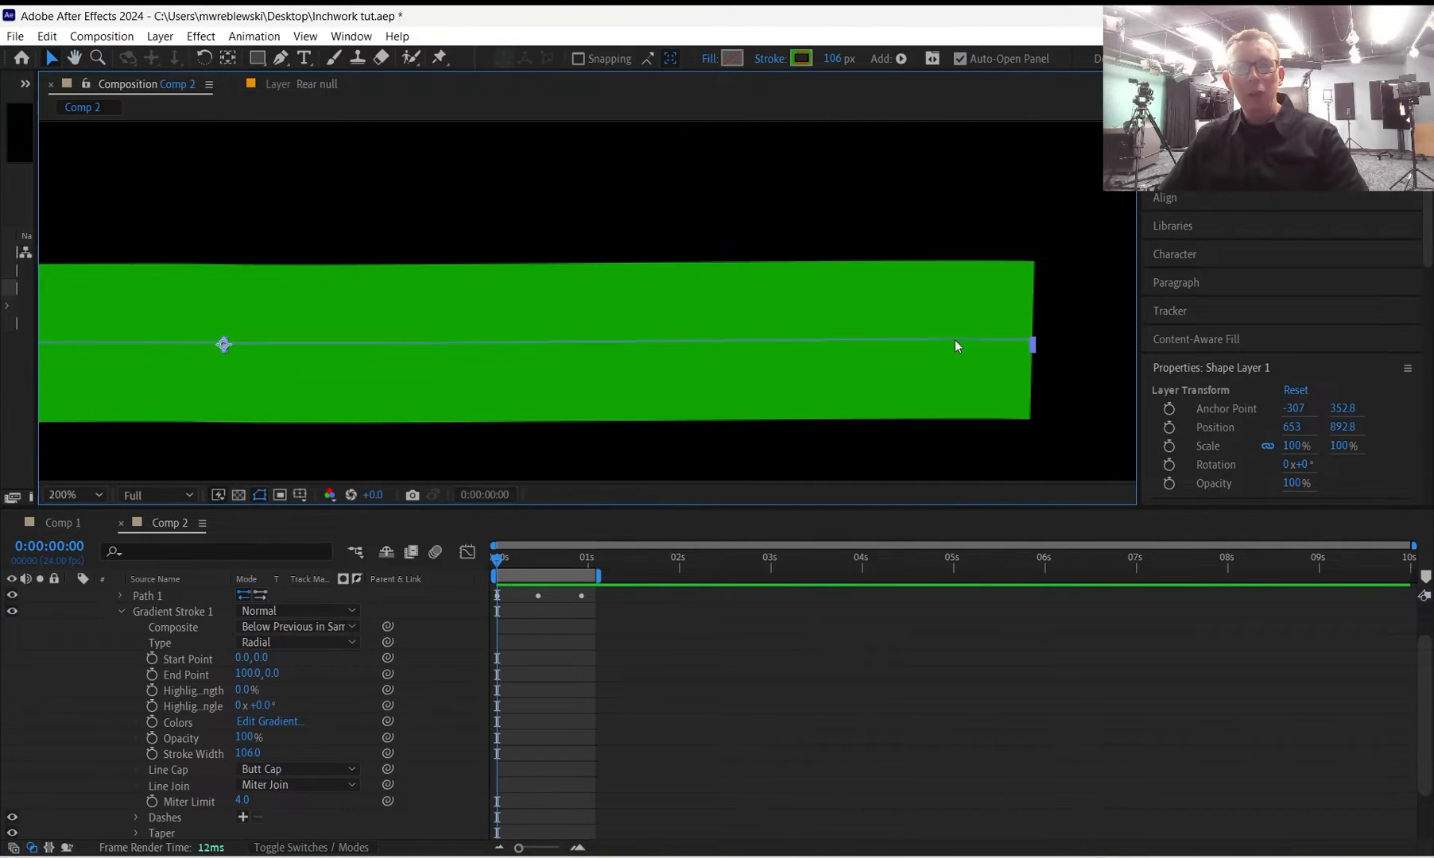
{"action": "left_click", "coordinate": [268, 770]}
{"action": "left_click", "coordinate": [290, 807]}
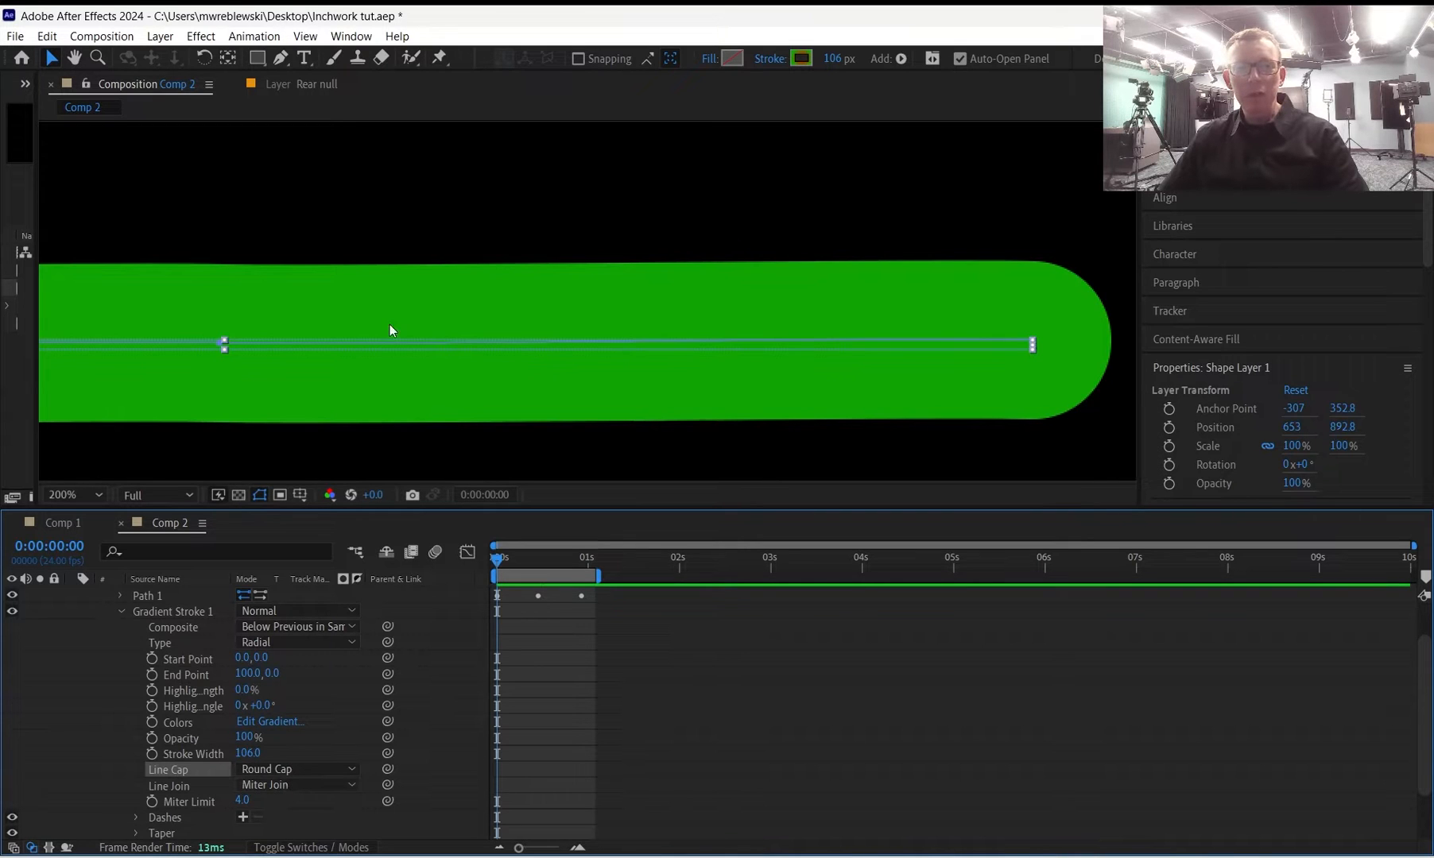
{"action": "left_click_drag", "start_coordinate": [524, 563], "coordinate": [546, 563]}
{"action": "scroll", "coordinate": [556, 414], "scroll_direction": "down", "scroll_amount": 4}
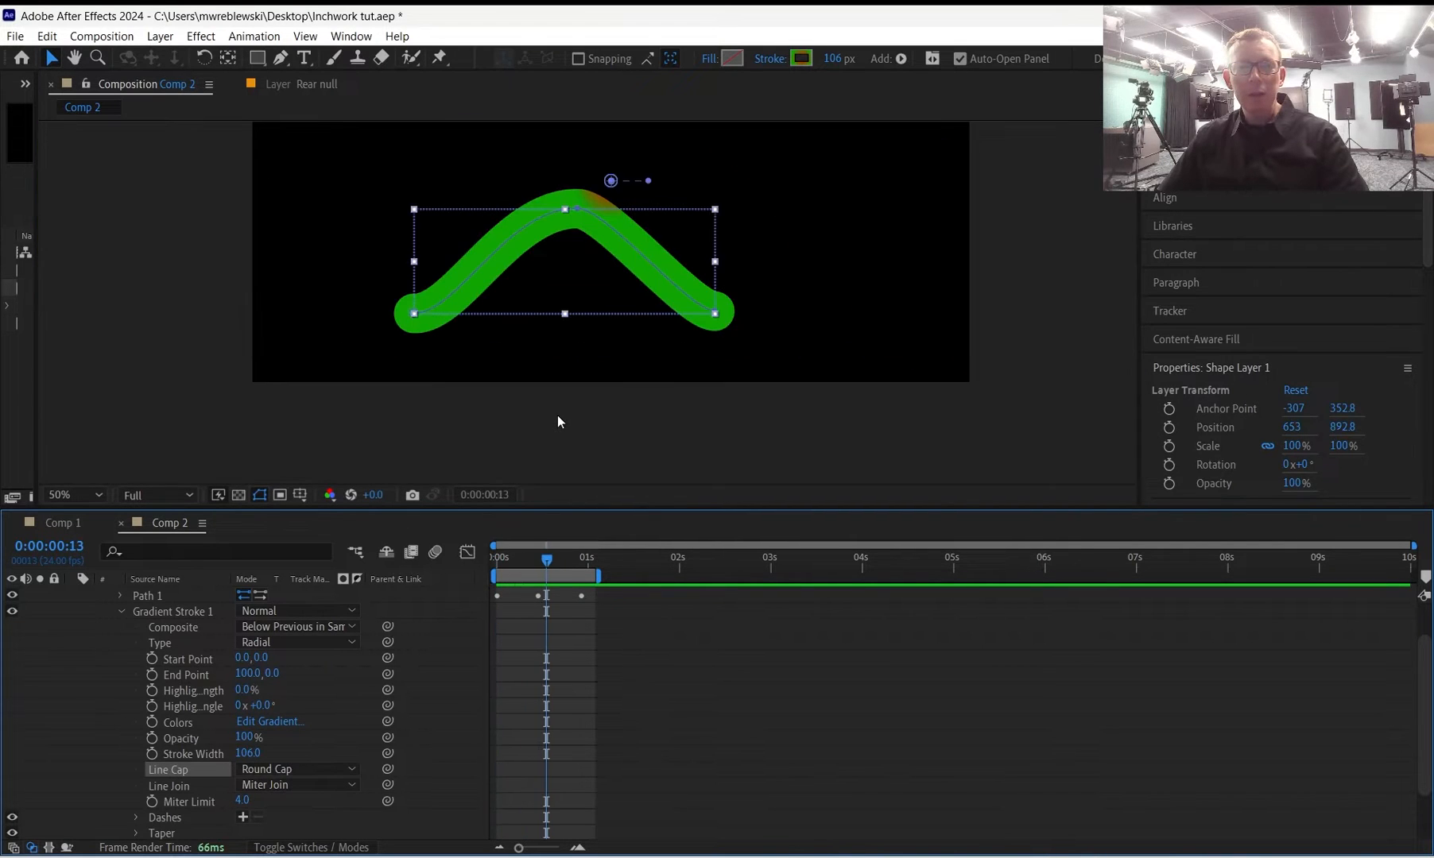
With the Pen tool, draw an angular three-point test path on a new shape layer above the arched body.
{"action": "left_click", "coordinate": [751, 346]}
{"action": "scroll", "coordinate": [747, 398], "scroll_direction": "down", "scroll_amount": 2}
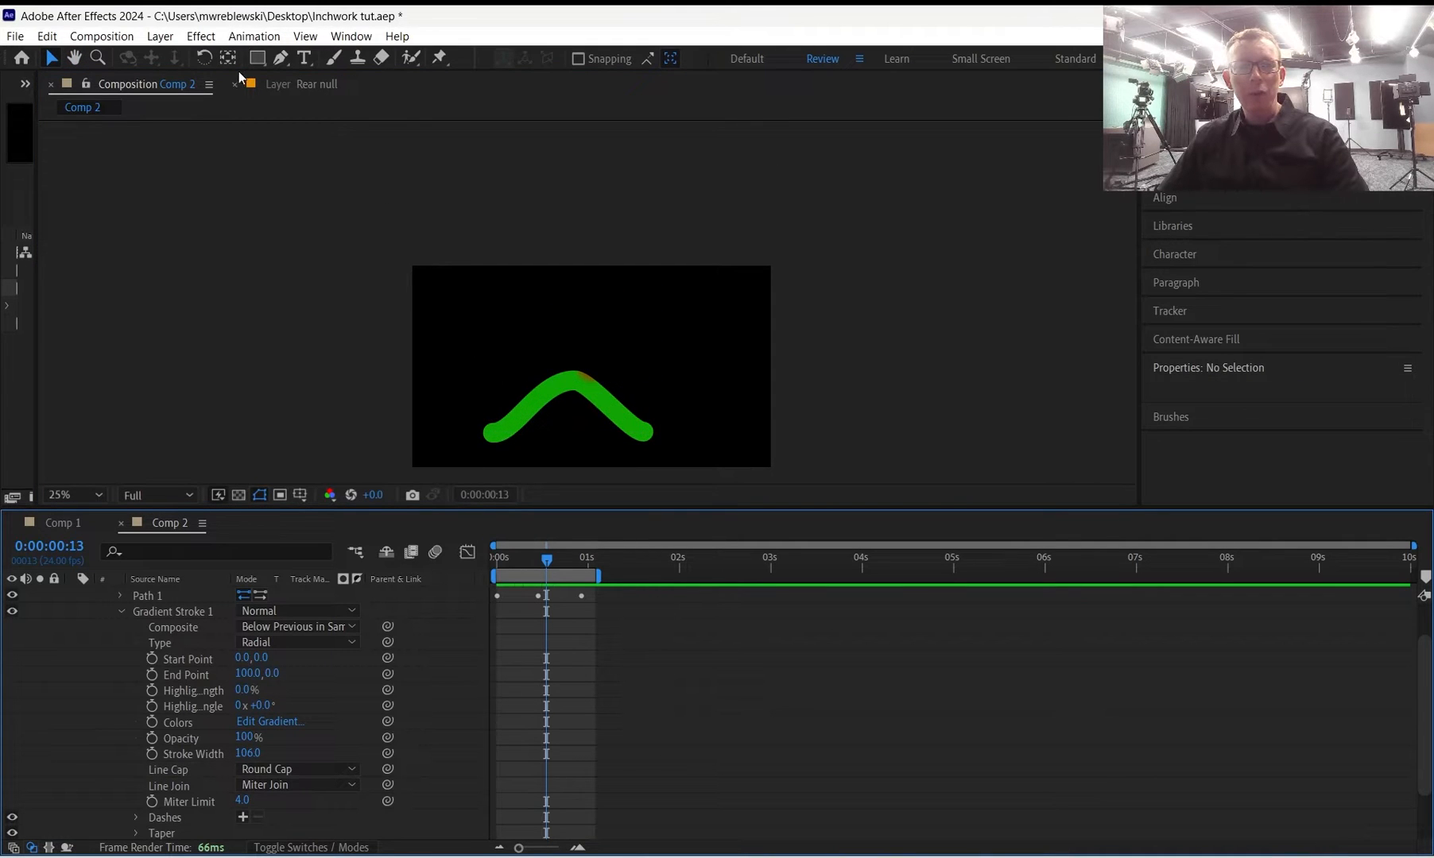
{"action": "left_click", "coordinate": [282, 58]}
{"action": "left_click", "coordinate": [513, 284]}
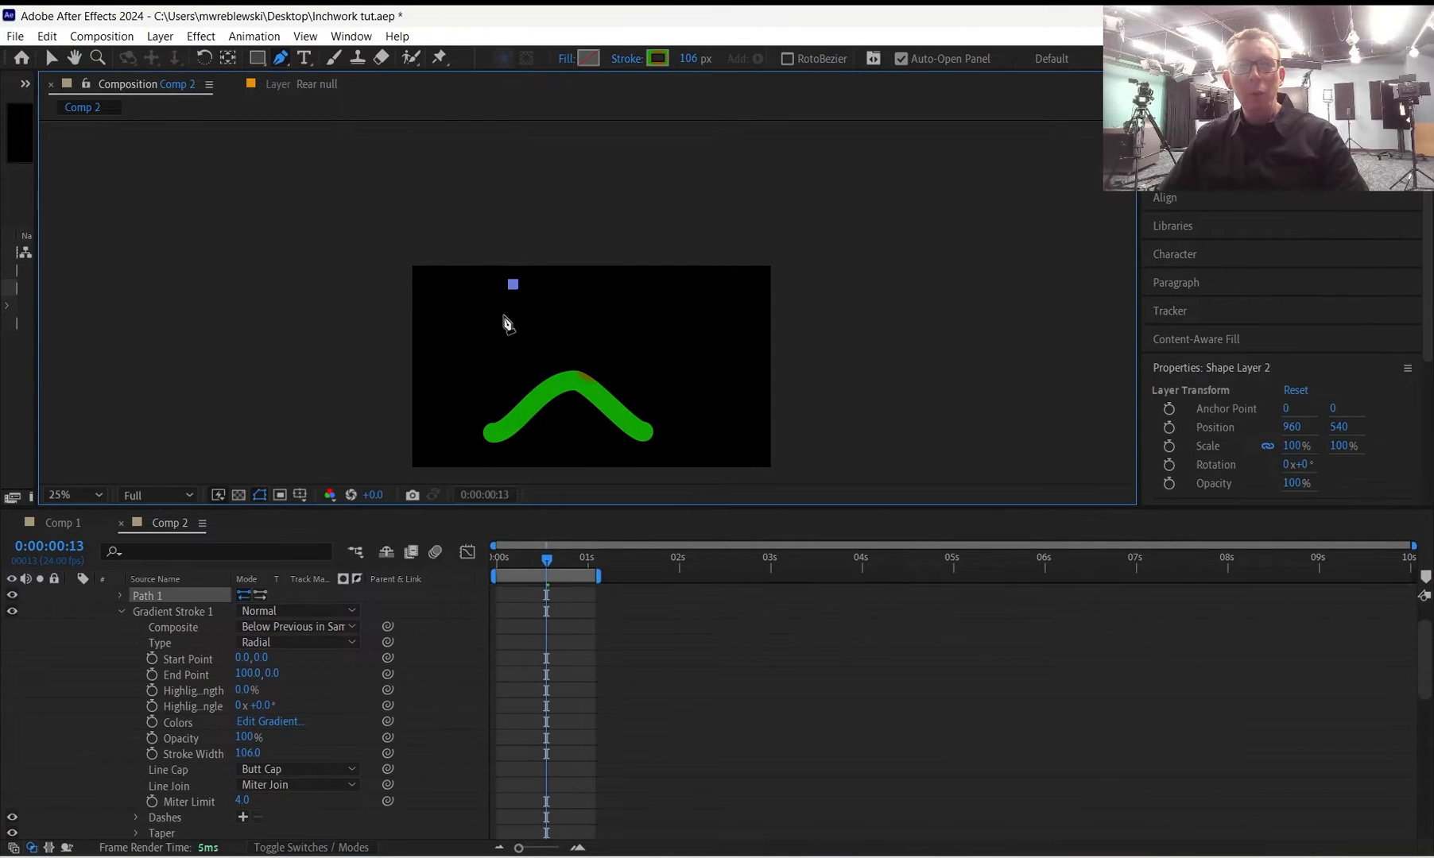
{"action": "left_click", "coordinate": [500, 342]}
{"action": "left_click", "coordinate": [610, 331]}
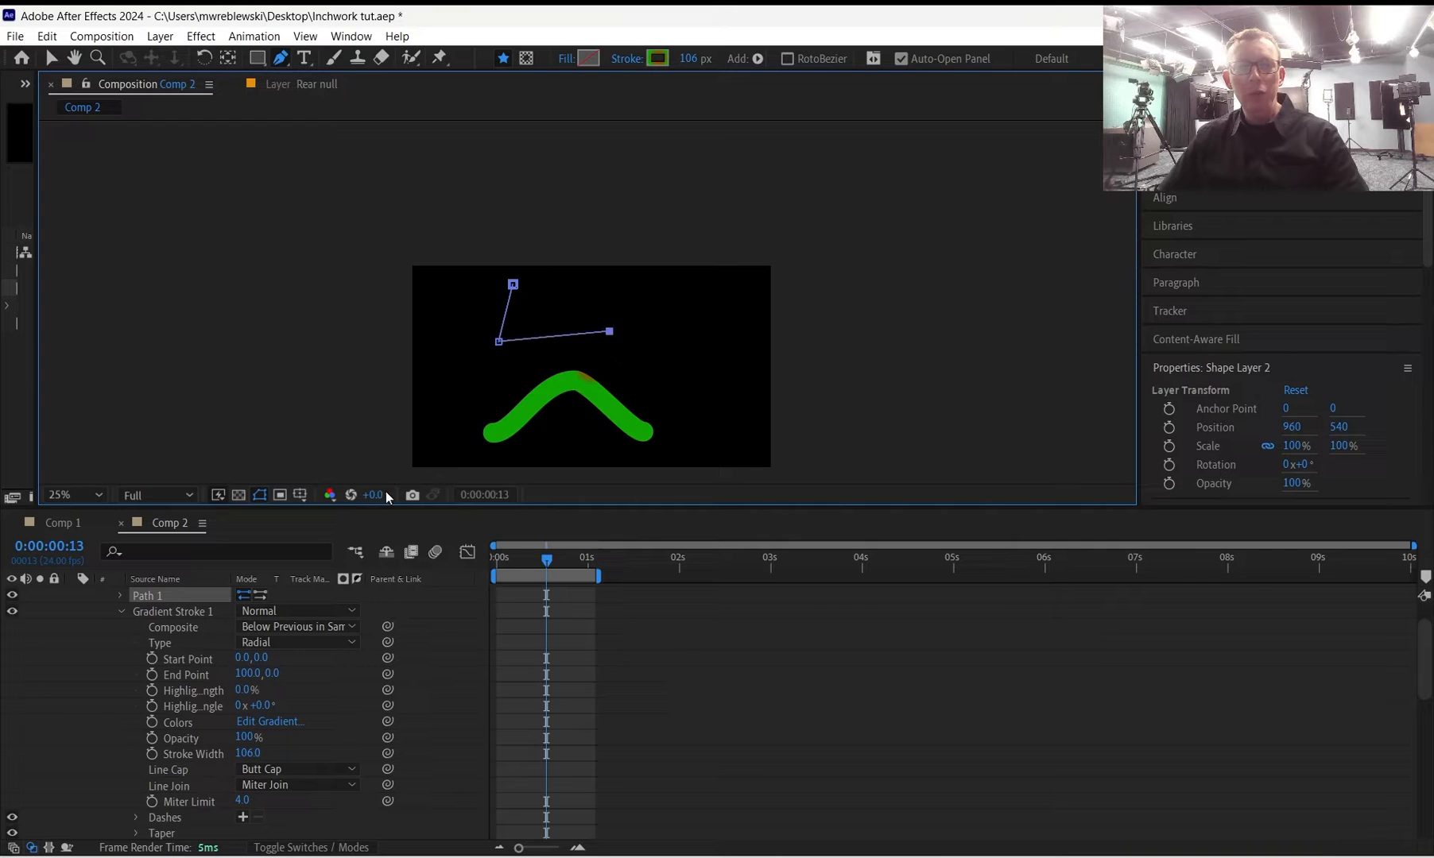
Set the test path's line cap to Round Cap and inspect its ends and corner up close.
{"action": "left_click", "coordinate": [284, 771]}
{"action": "left_click", "coordinate": [294, 807]}
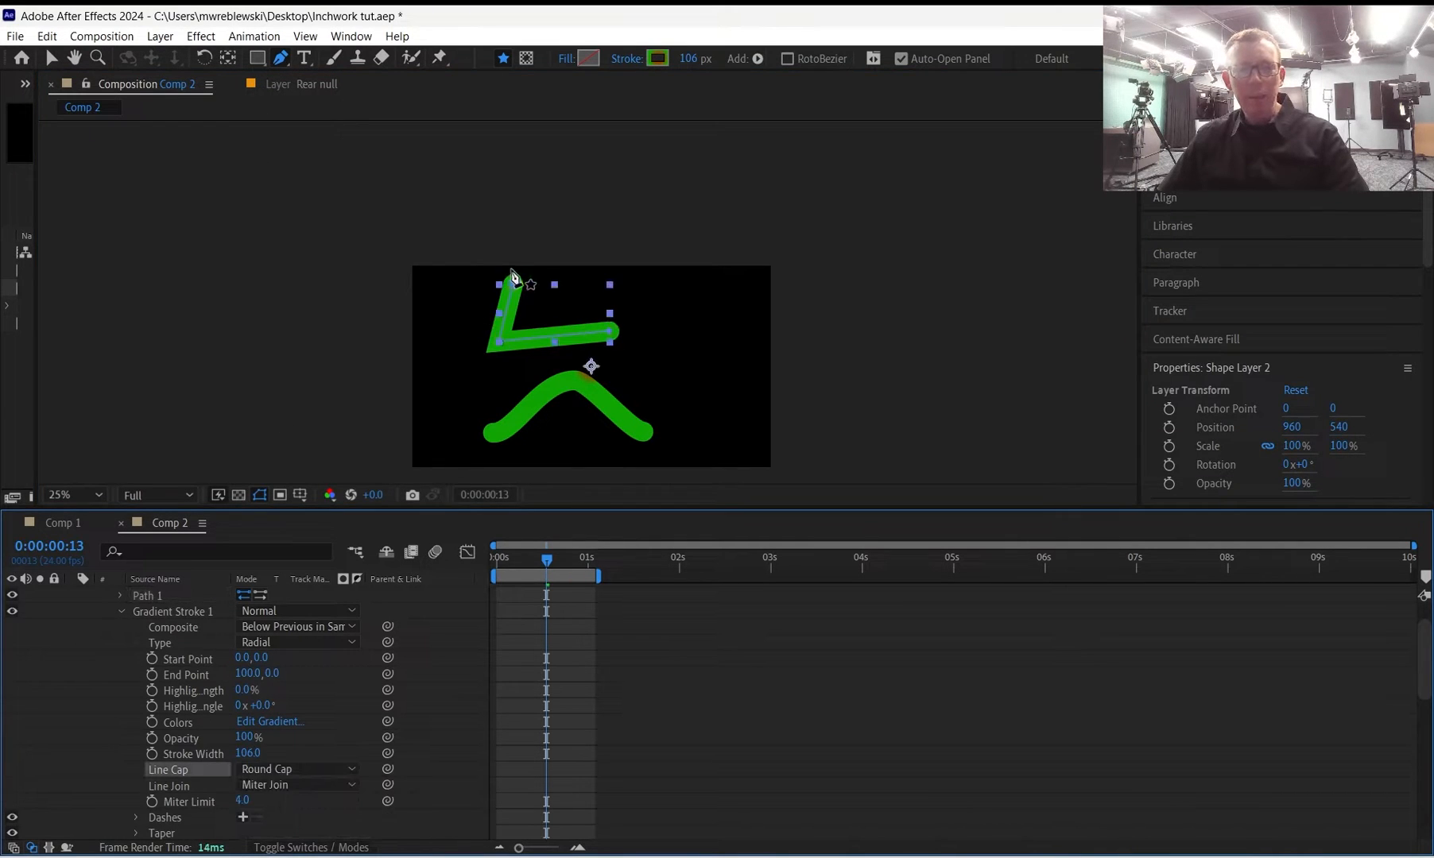
{"action": "key", "text": "v"}
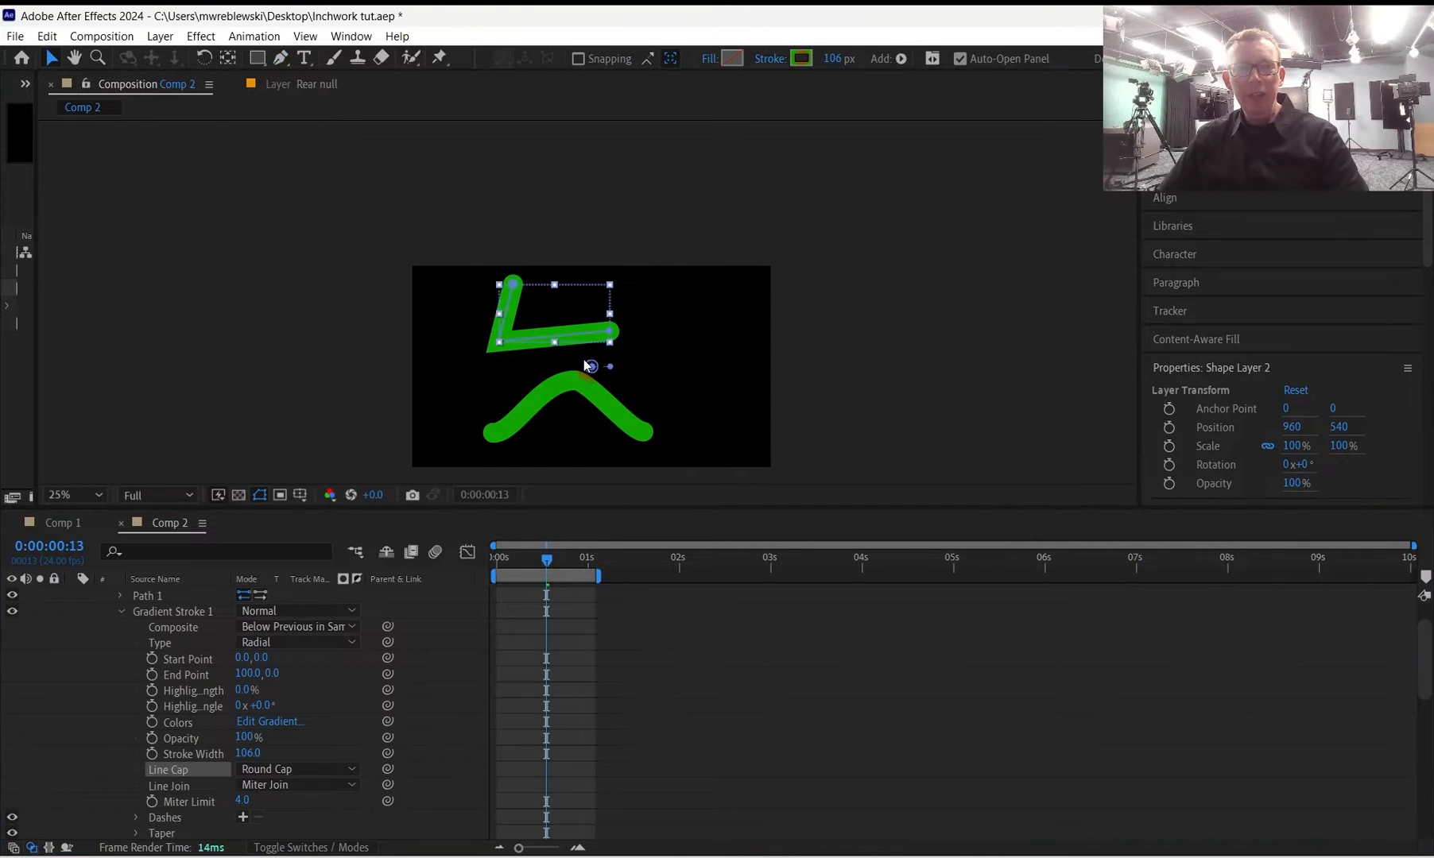
{"action": "key", "text": "slash"}
{"action": "left_click_drag", "start_coordinate": [464, 355], "coordinate": [619, 282]}
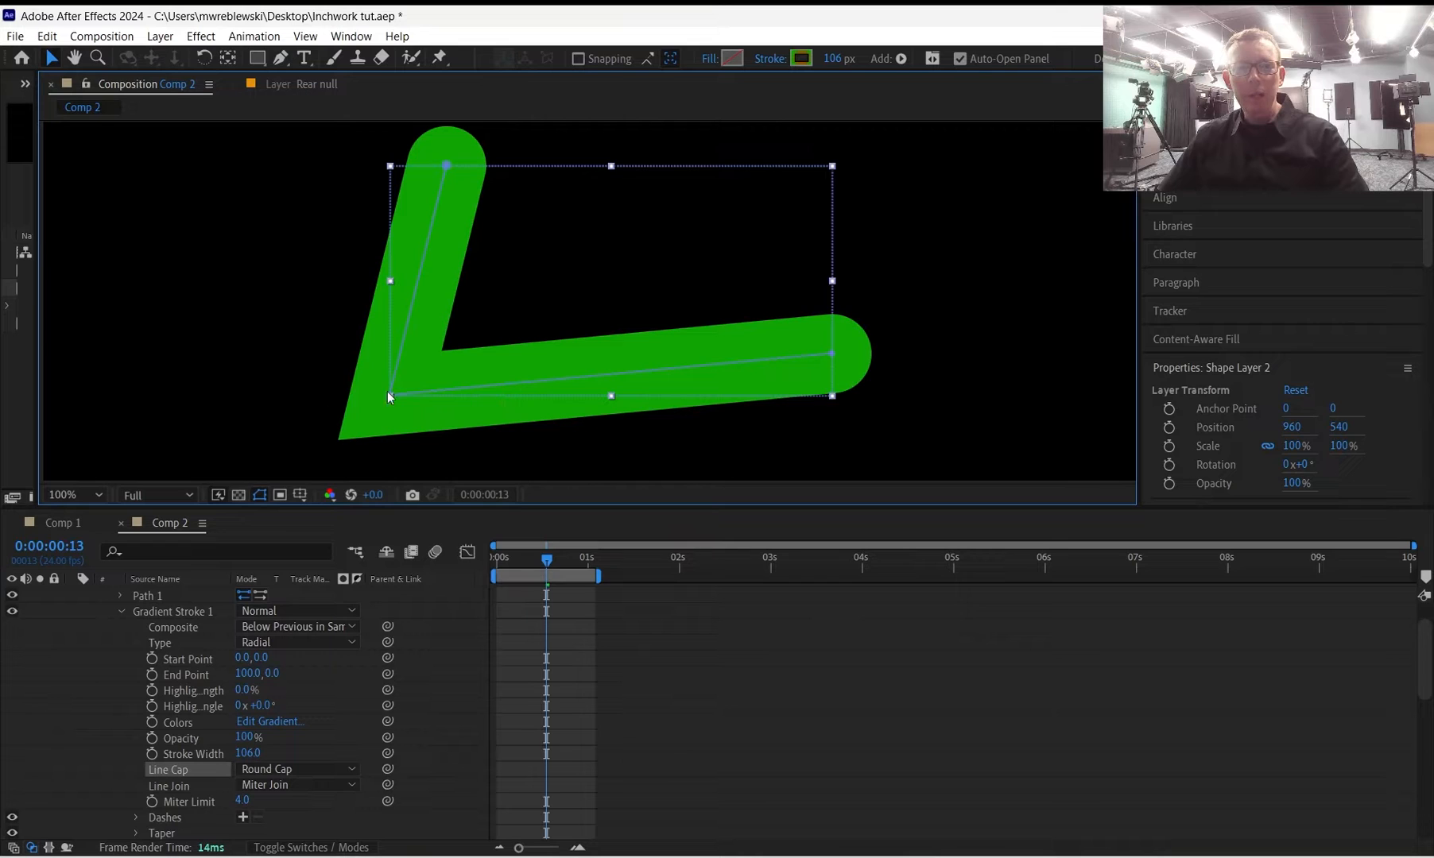
Set the test path's line join to Round Join, view its corner and delete the test path.
{"action": "left_click", "coordinate": [299, 785]}
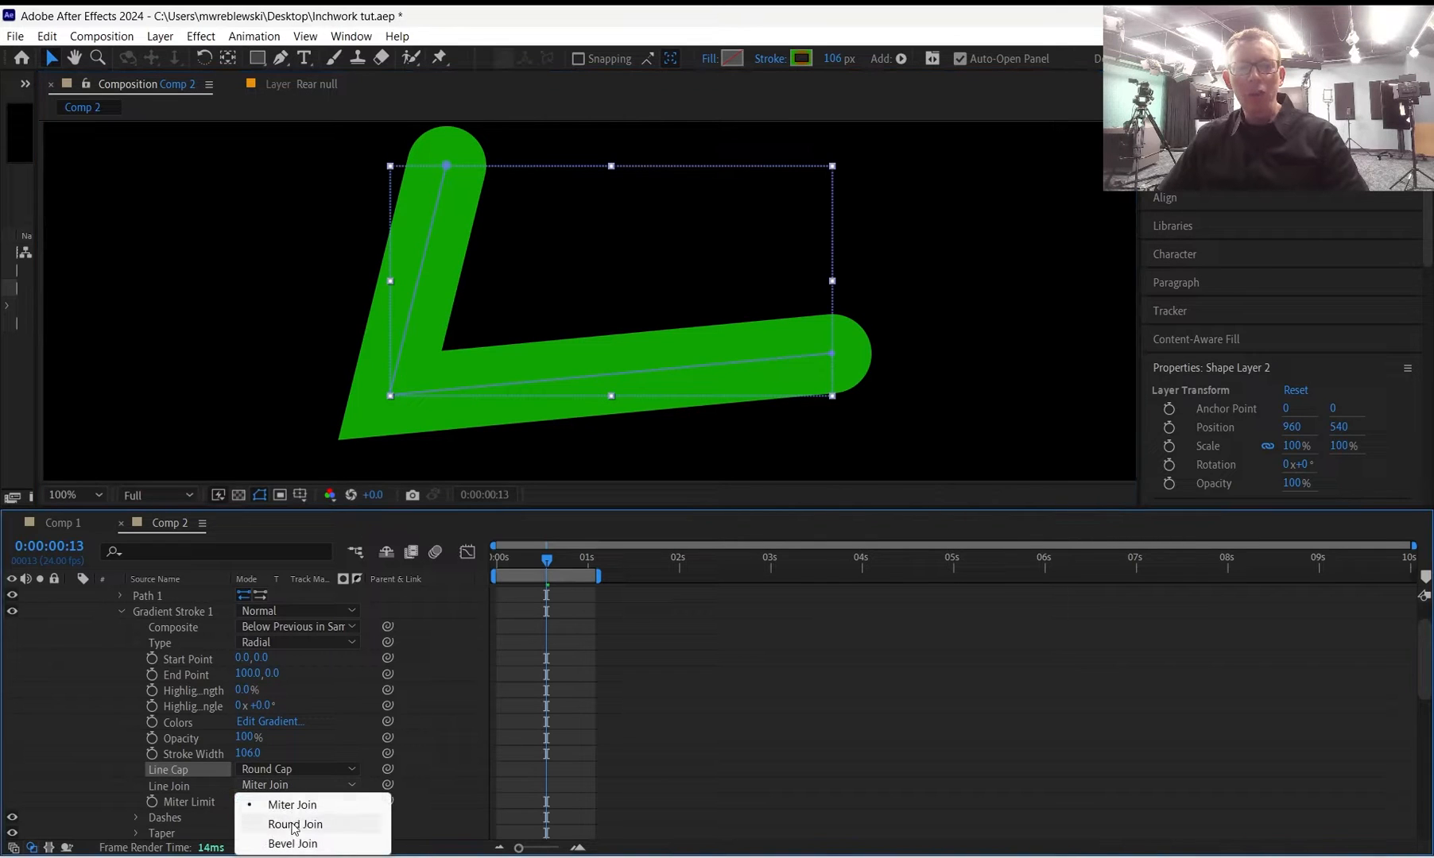
{"action": "left_click", "coordinate": [294, 826]}
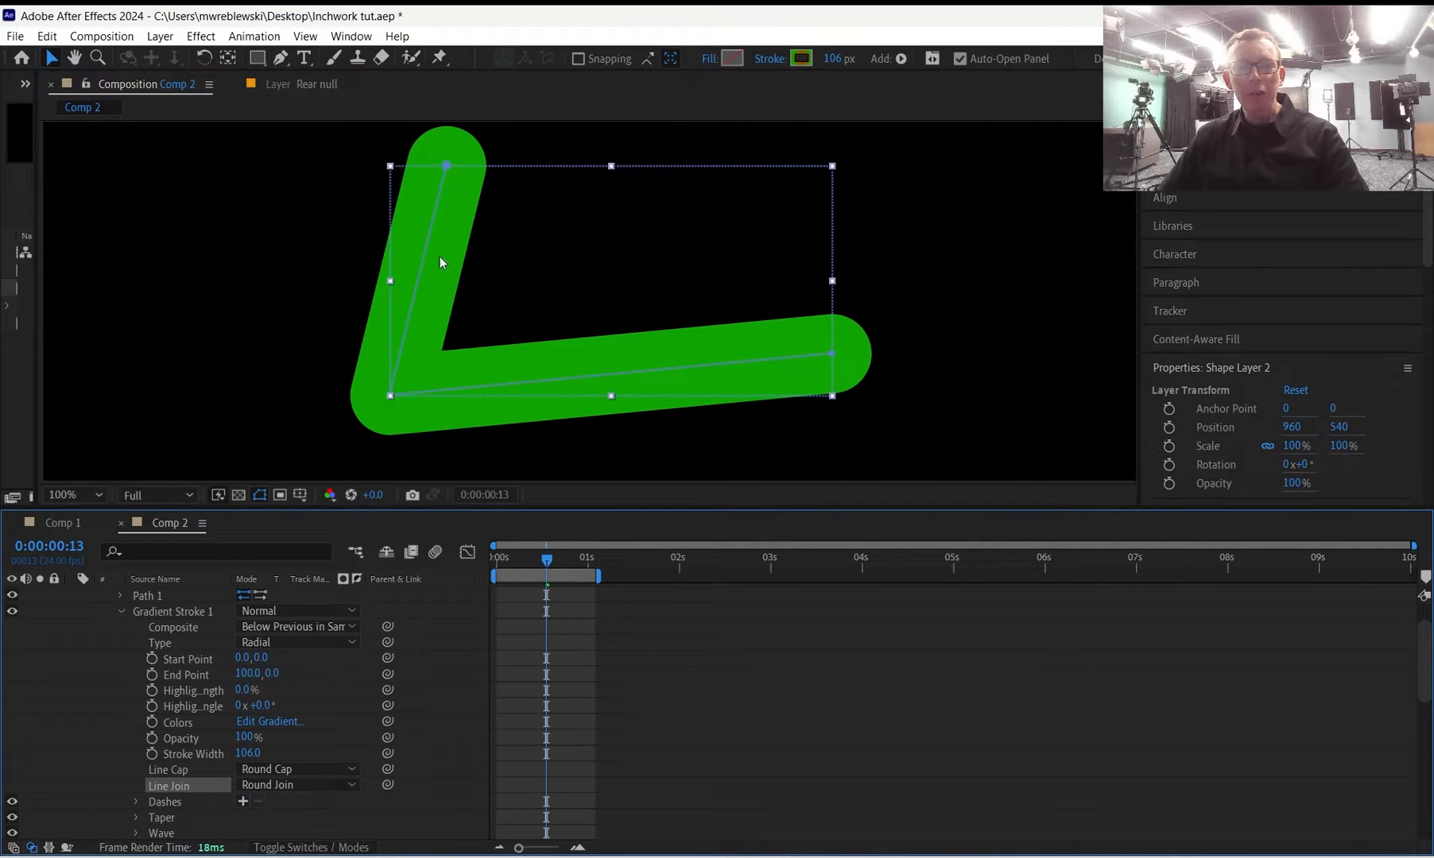
{"action": "scroll", "coordinate": [596, 383], "scroll_direction": "down", "scroll_amount": 4}
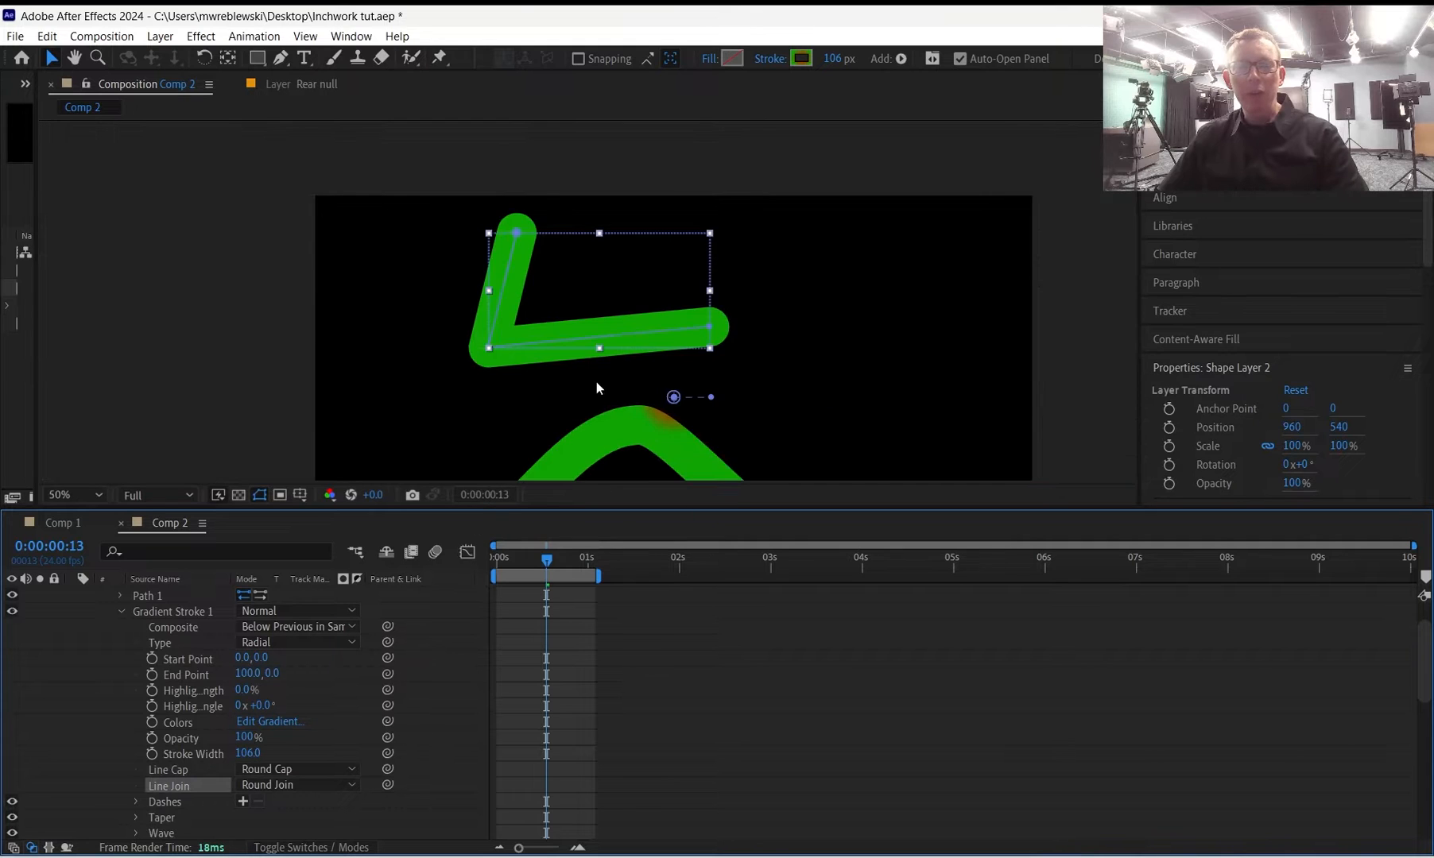
{"action": "left_click", "coordinate": [607, 312]}
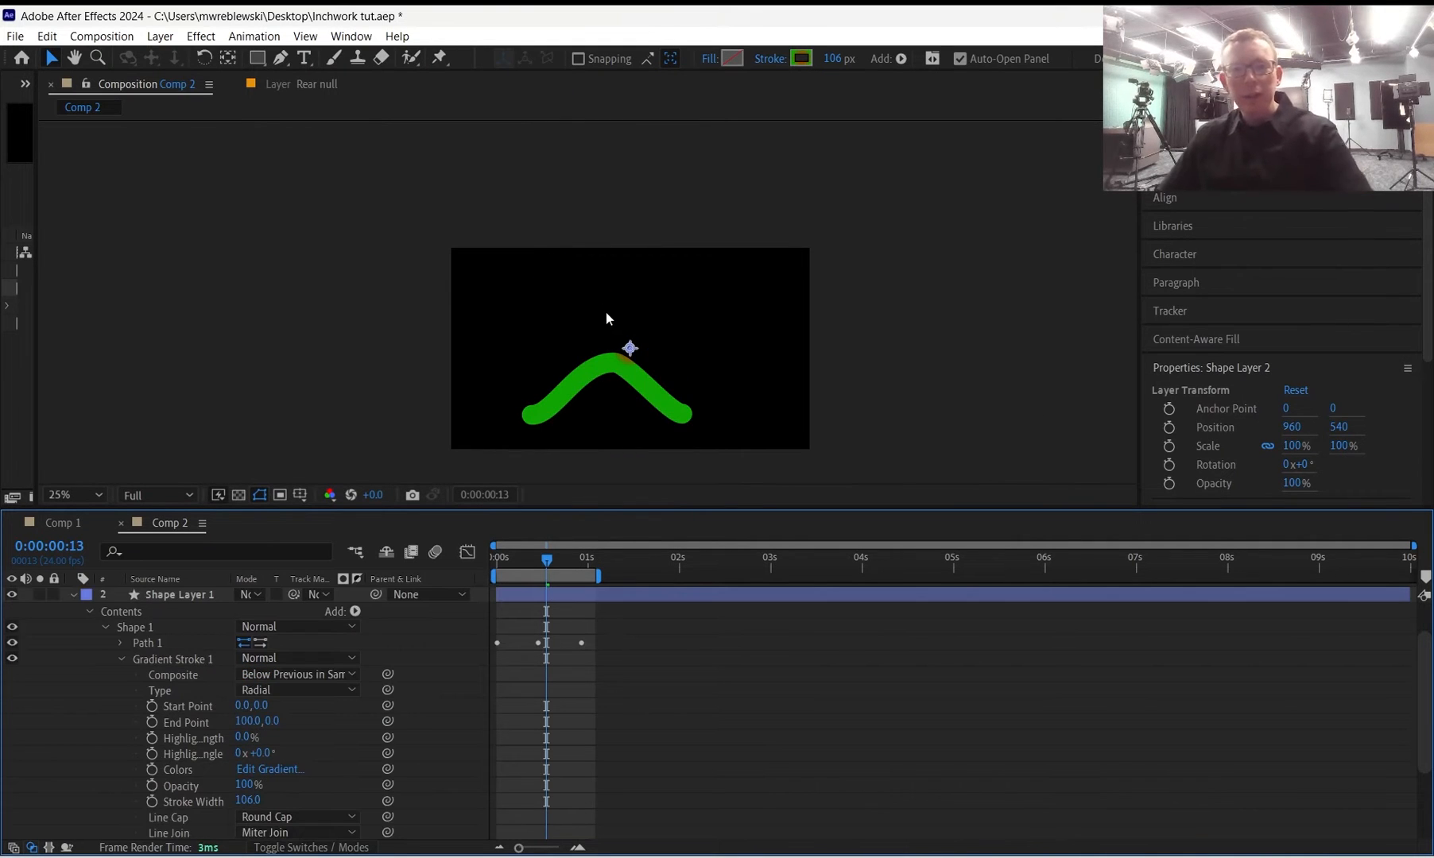
Set Shape Layer 1's gradient stroke to Round Join and check the crest of the arched body.
{"action": "scroll", "coordinate": [606, 322], "scroll_direction": "up", "scroll_amount": 4}
{"action": "scroll", "coordinate": [681, 312], "scroll_direction": "up", "scroll_amount": 1}
{"action": "left_click_drag", "start_coordinate": [682, 312], "coordinate": [703, 202]}
{"action": "scroll", "coordinate": [690, 257], "scroll_direction": "down", "scroll_amount": 2}
{"action": "left_click_drag", "start_coordinate": [667, 284], "coordinate": [659, 218]}
{"action": "scroll", "coordinate": [588, 302], "scroll_direction": "up", "scroll_amount": 1}
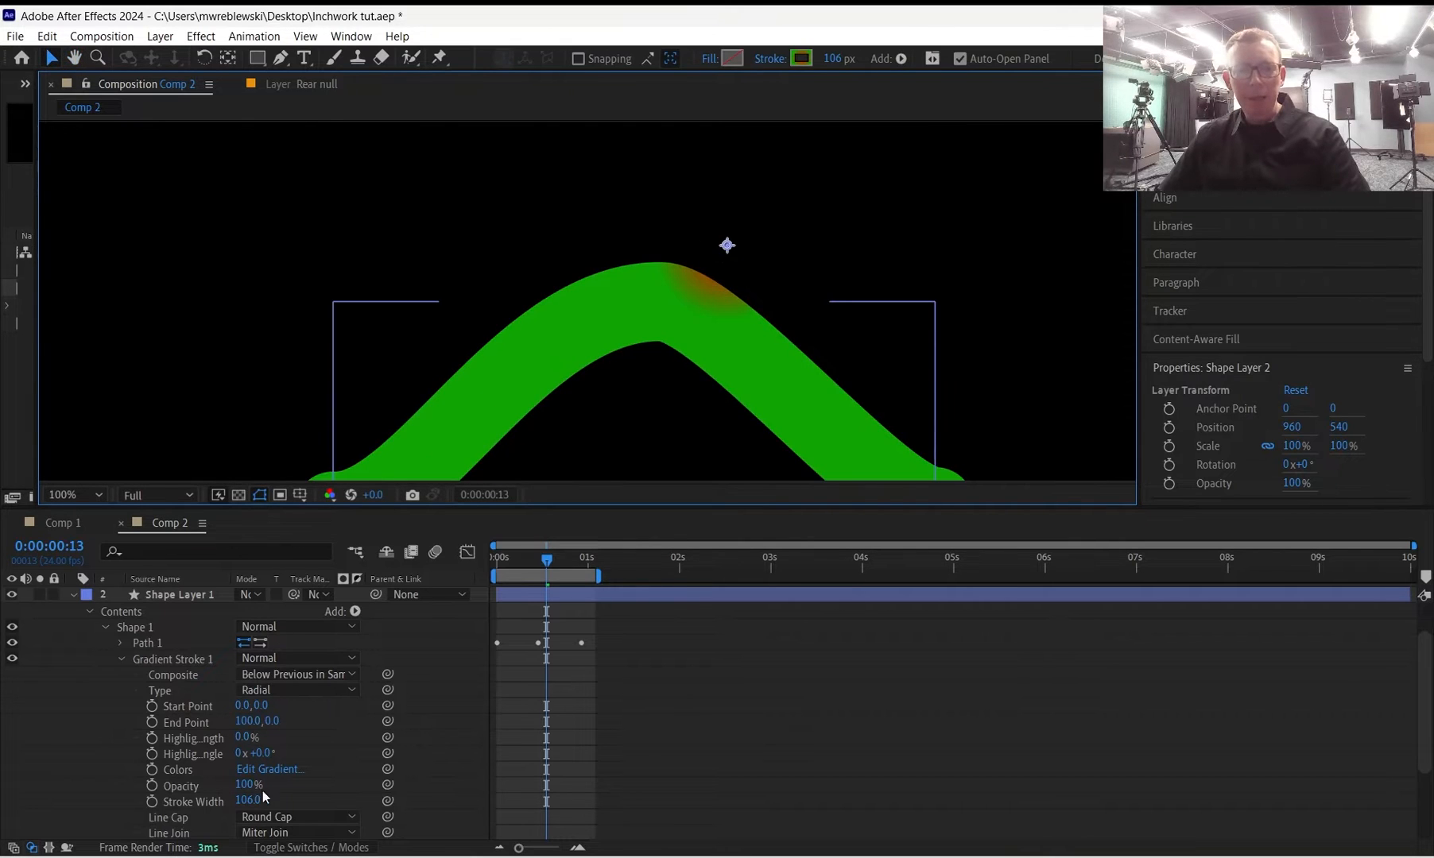
{"action": "left_click", "coordinate": [293, 833]}
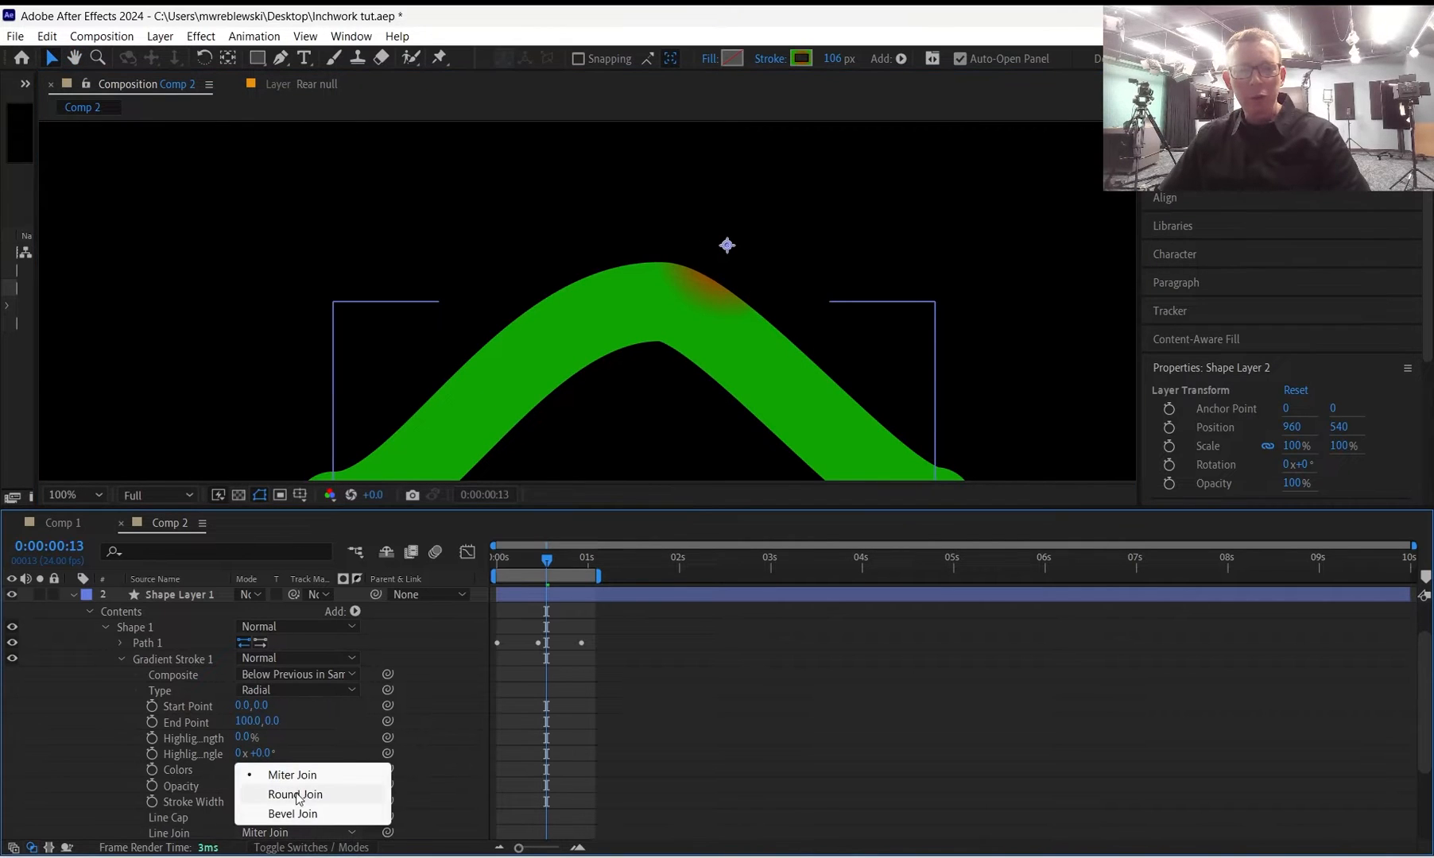
{"action": "left_click", "coordinate": [296, 795]}
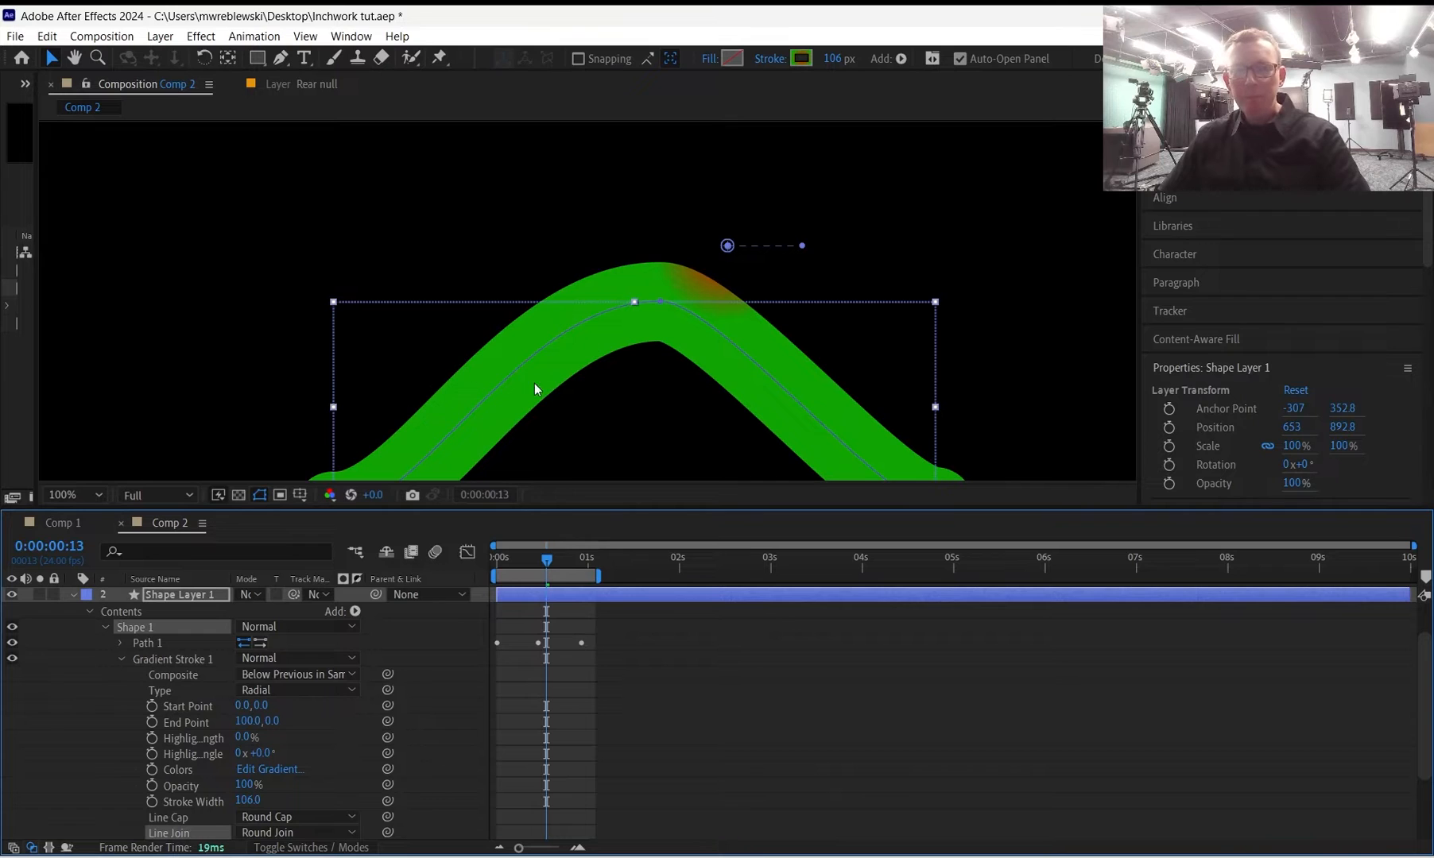
{"action": "scroll", "coordinate": [801, 360], "scroll_direction": "down", "scroll_amount": 1}
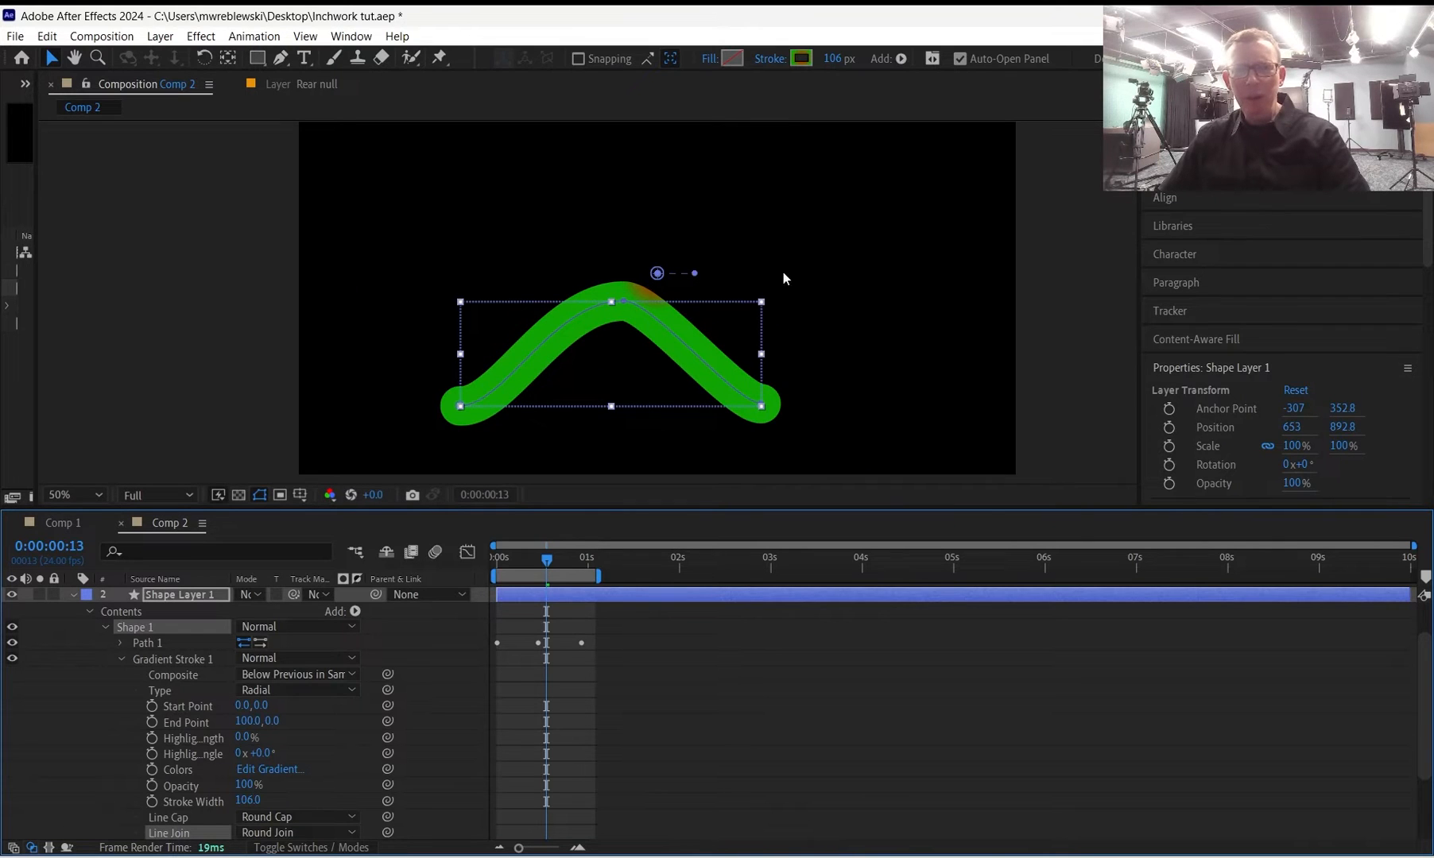
Review the body stroke's radial gradient type and its red and green color stops, keeping them as they are.
{"action": "left_click", "coordinate": [770, 59]}
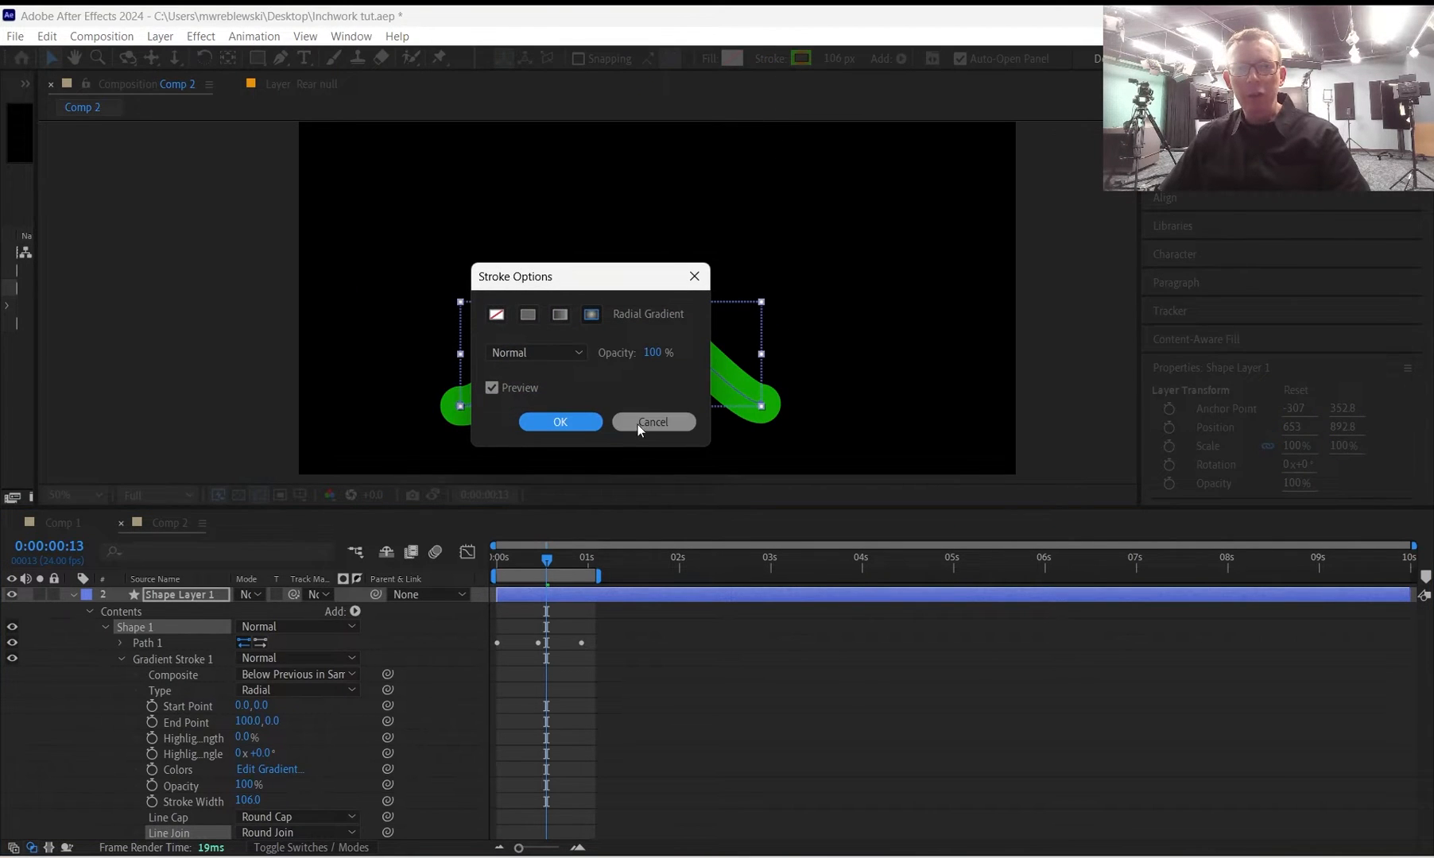
{"action": "left_click", "coordinate": [639, 425]}
{"action": "left_click", "coordinate": [809, 59]}
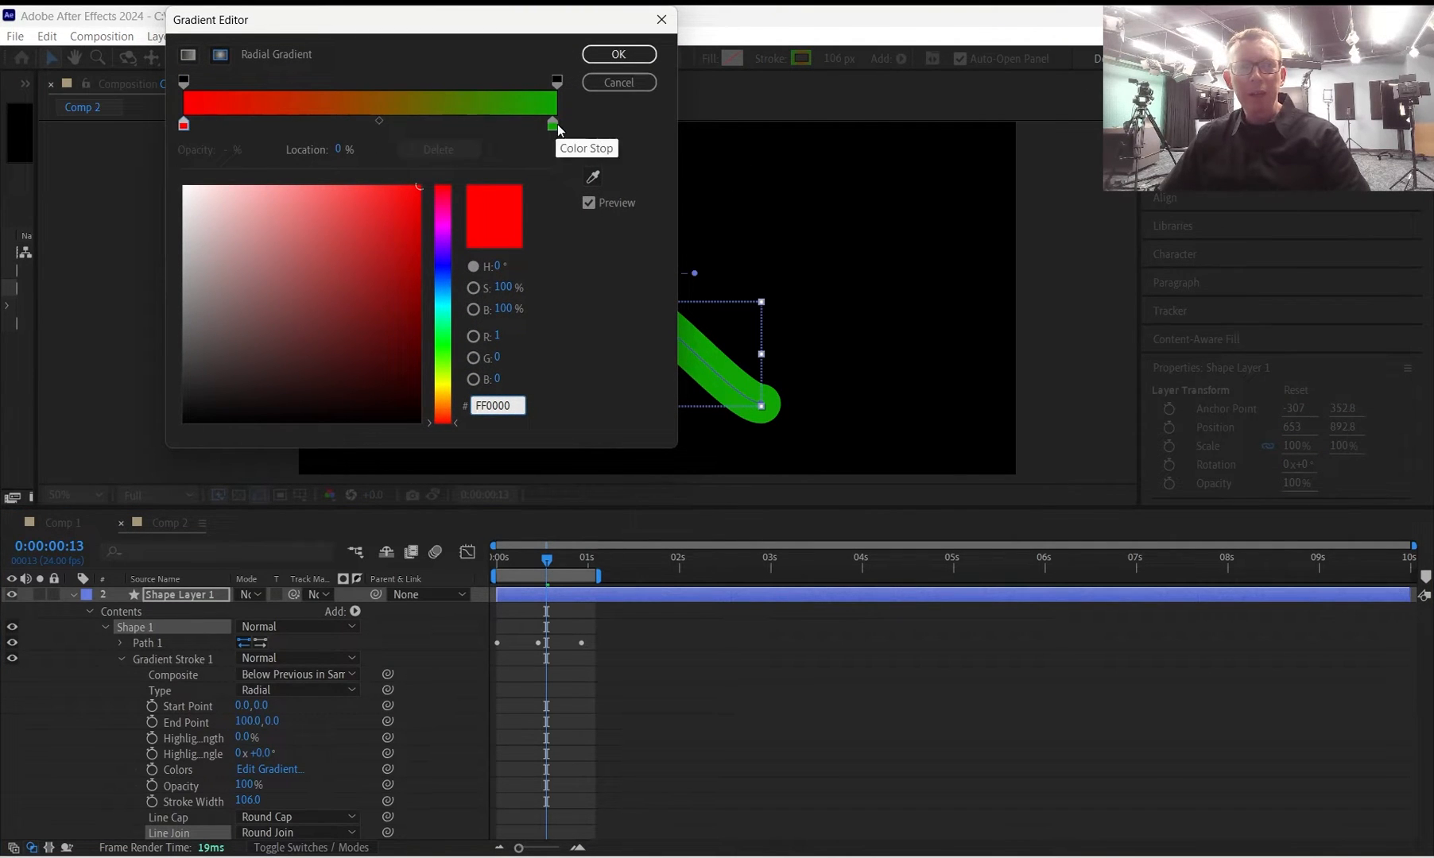
{"action": "left_click", "coordinate": [616, 55]}
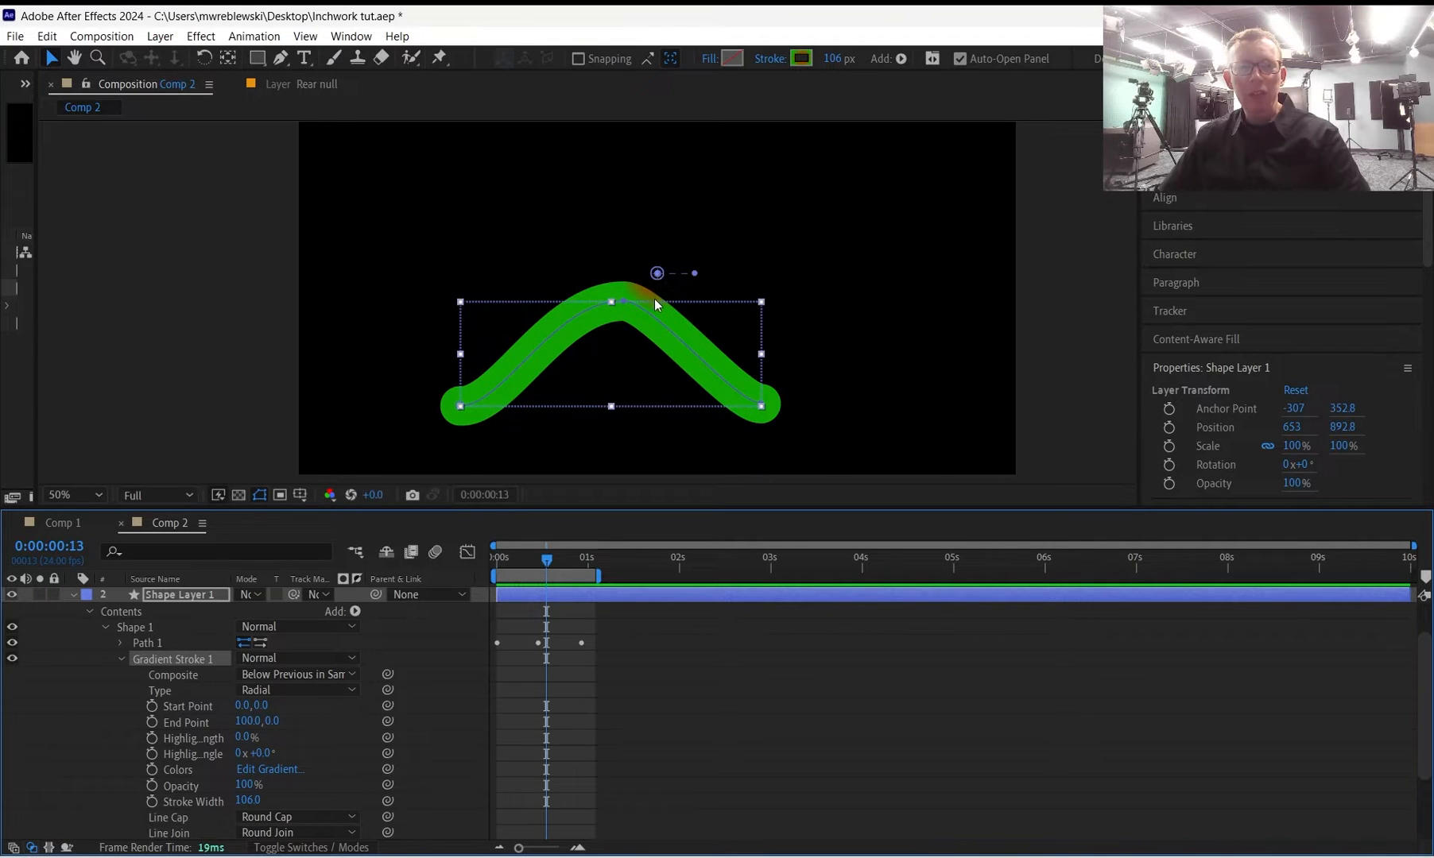
At 0:00:00:13, move the gradient's start point onto the arch's crest, about -105, 89, and nudge the body path slightly.
{"action": "key", "text": "period"}
{"action": "left_click_drag", "start_coordinate": [728, 247], "coordinate": [636, 327]}
{"action": "key", "text": "comma"}
{"action": "double_click", "coordinate": [618, 306]}
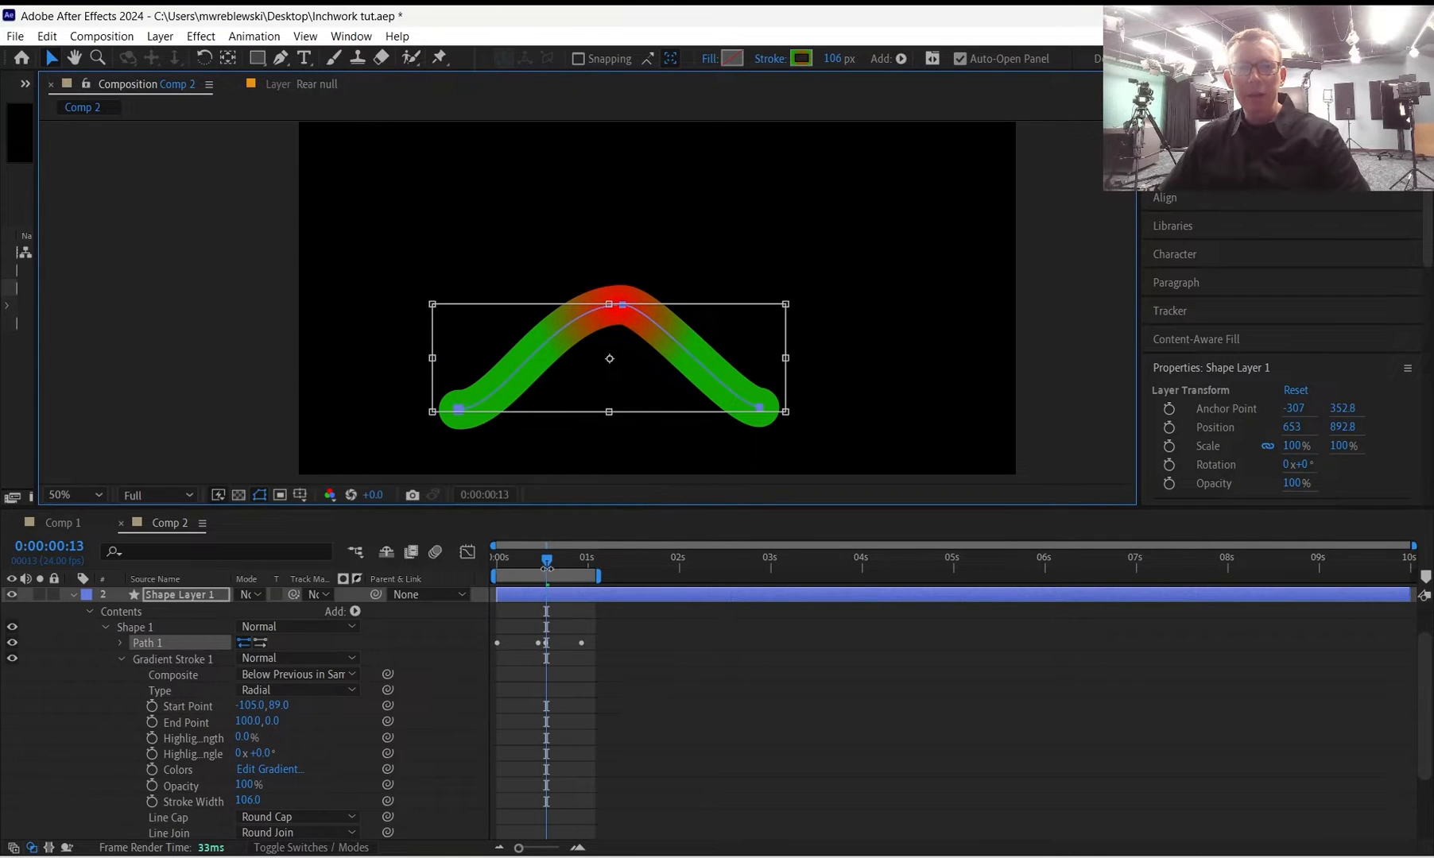
At 0:00:00:00, move the gradient's start point to about -301, 273 near the body's middle and keyframe its start and end points.
{"action": "left_click_drag", "start_coordinate": [547, 566], "coordinate": [470, 567]}
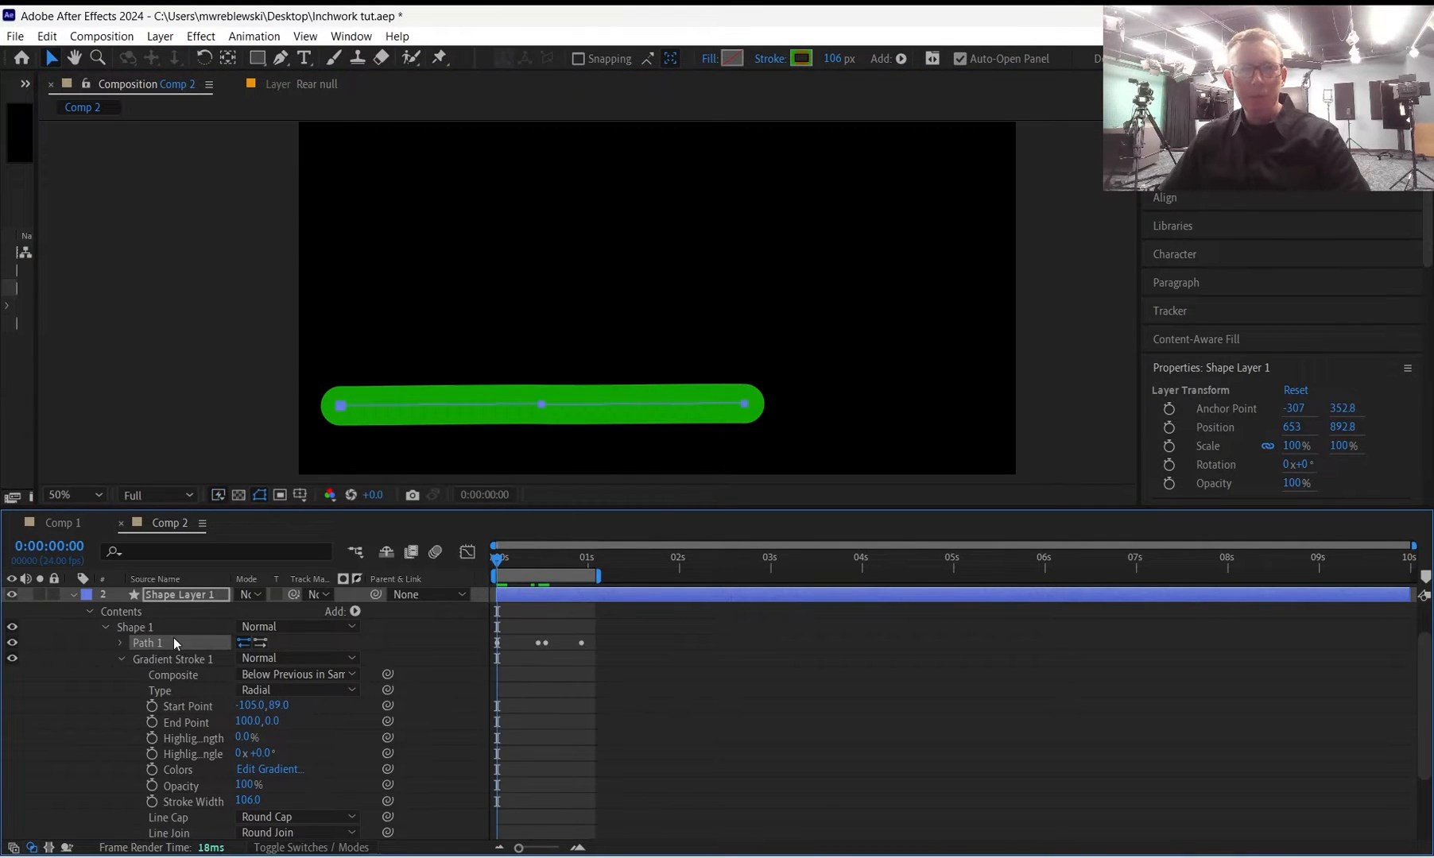
{"action": "left_click", "coordinate": [168, 660]}
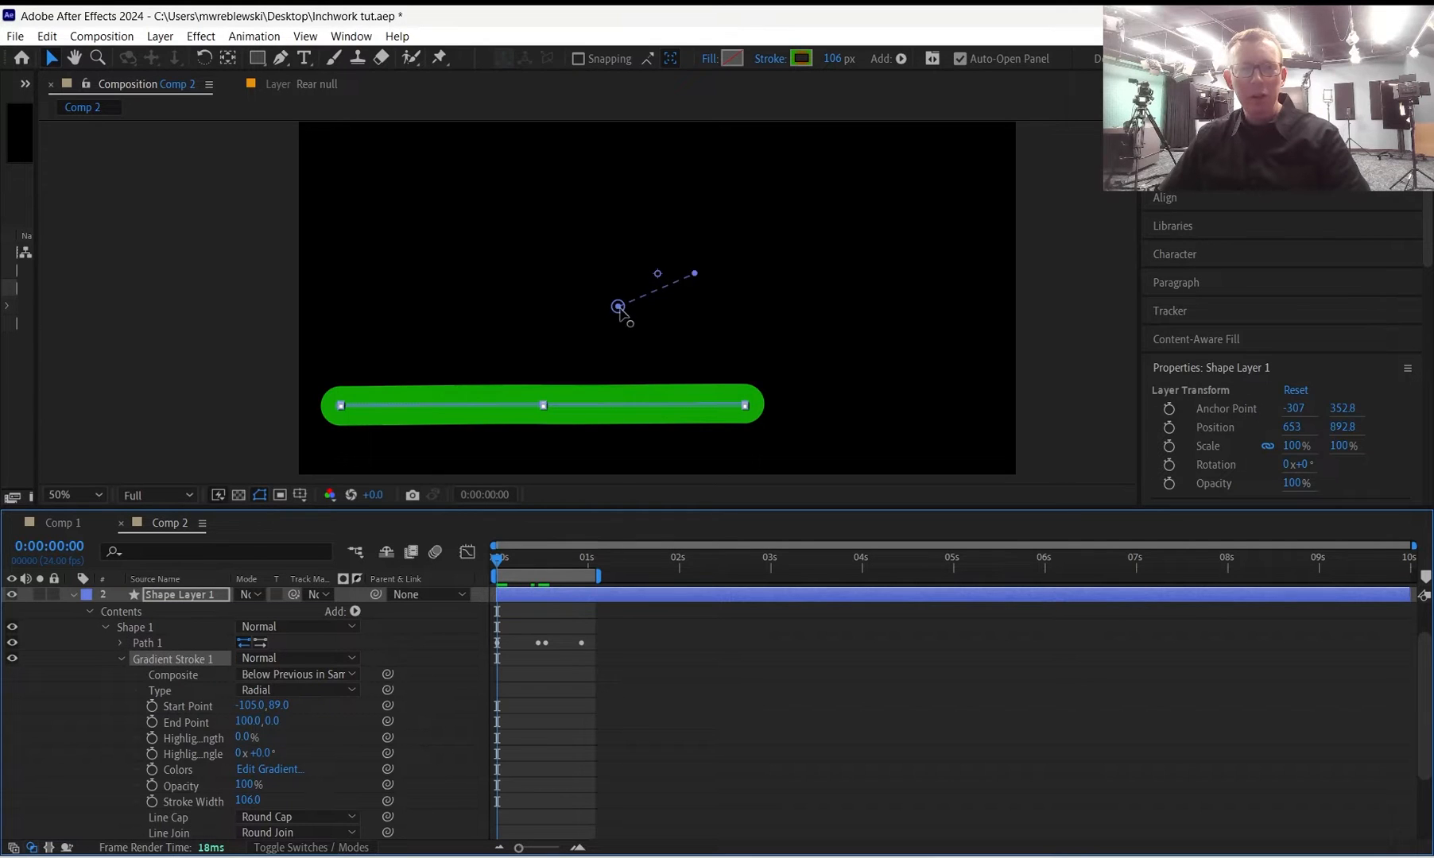
{"action": "left_click_drag", "start_coordinate": [618, 307], "coordinate": [544, 375]}
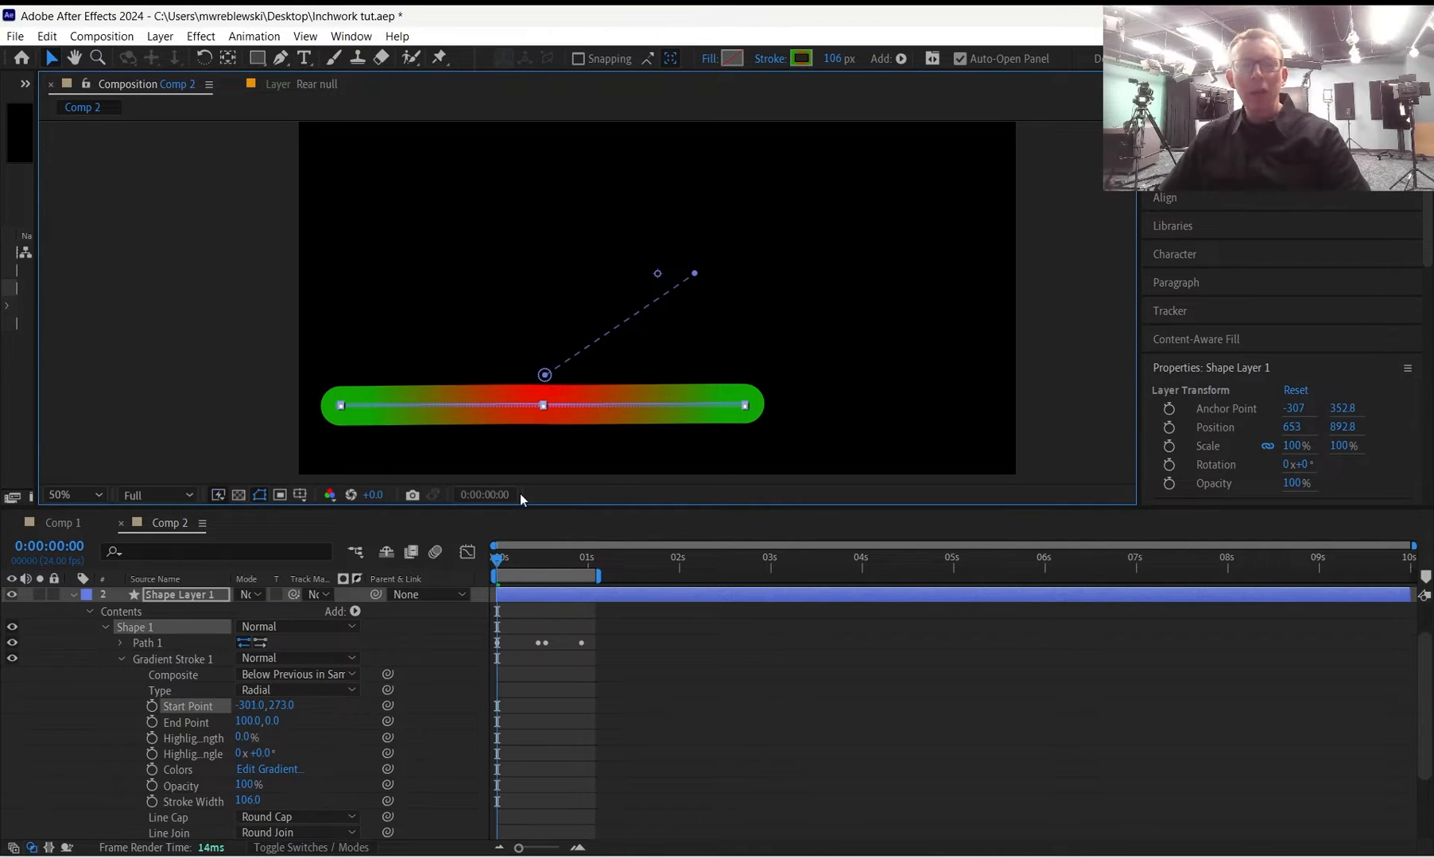
{"action": "mouse_move", "coordinate": [499, 560]}
{"action": "left_mouse_down"}
{"action": "mouse_move", "coordinate": [584, 555]}
{"action": "mouse_move", "coordinate": [475, 554]}
{"action": "mouse_move", "coordinate": [574, 546]}
{"action": "mouse_move", "coordinate": [479, 543]}
{"action": "left_mouse_up"}
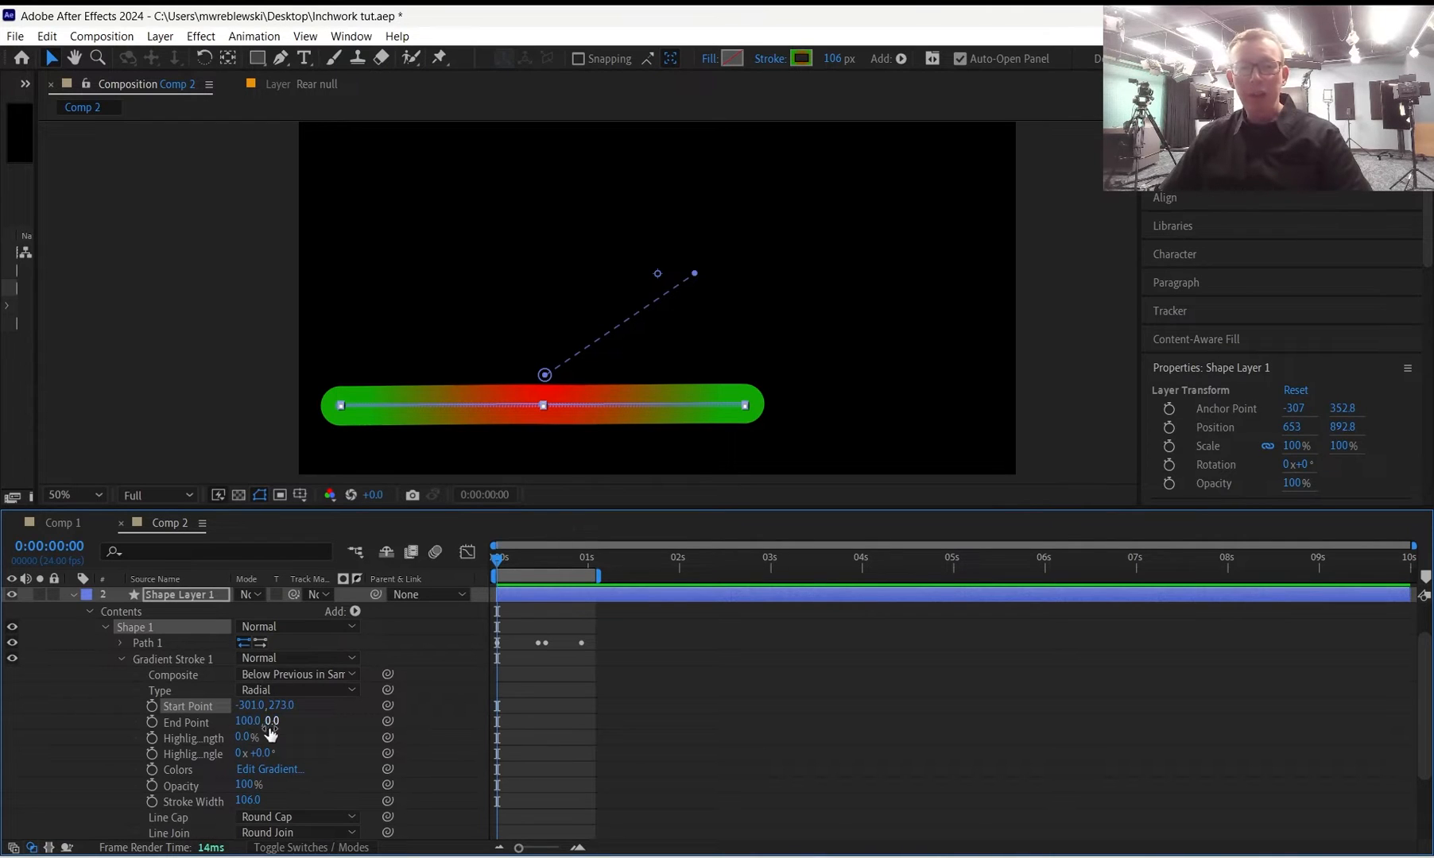
{"action": "left_click", "coordinate": [151, 705]}
{"action": "left_click", "coordinate": [152, 722]}
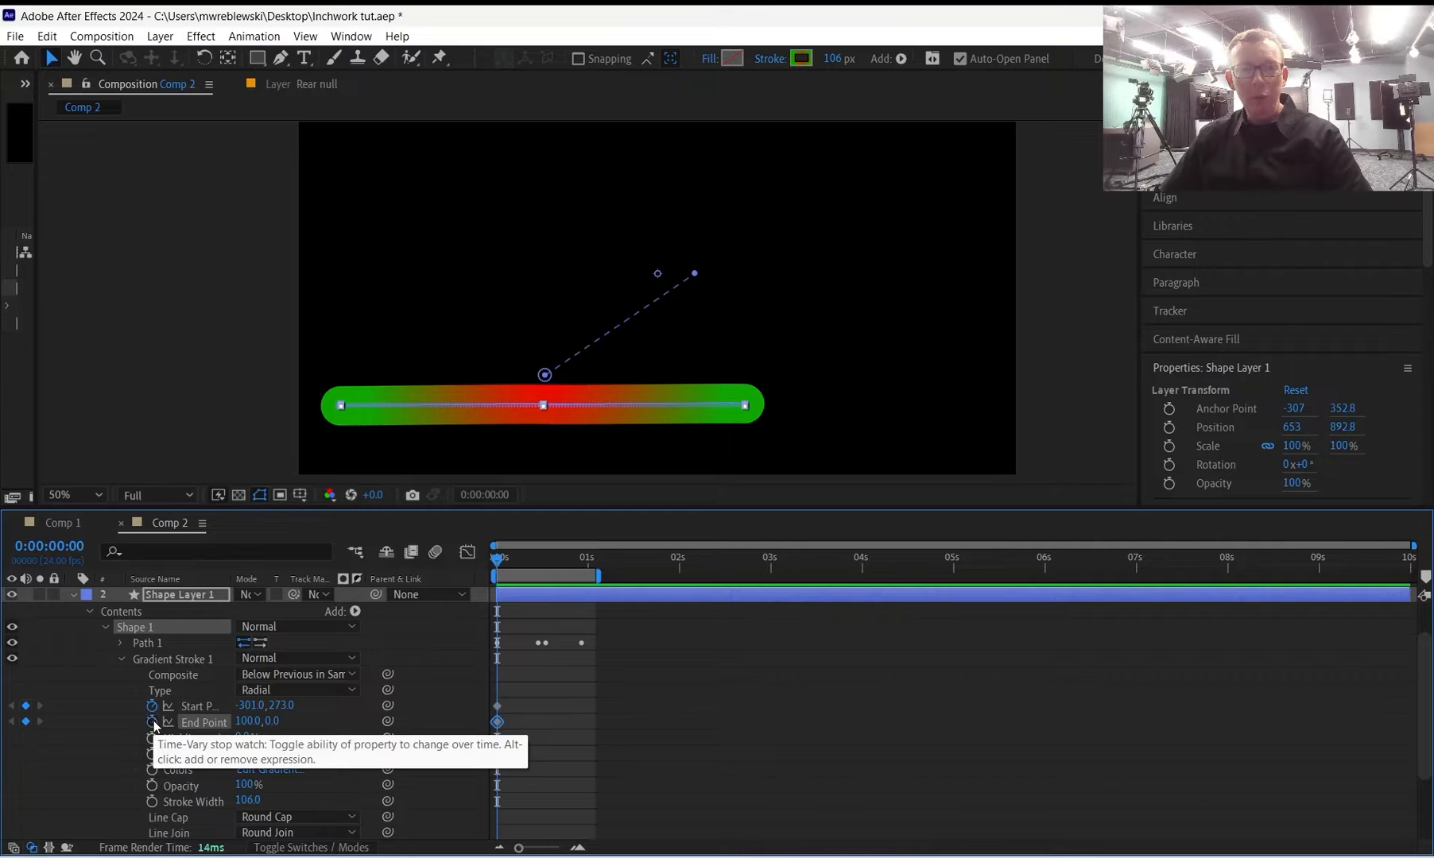
At 0:00:00:10, keyframe the gradient's start point at about -143, 115 and end point at about 162, -48, and return to the start.
{"action": "left_click_drag", "start_coordinate": [498, 565], "coordinate": [535, 561]}
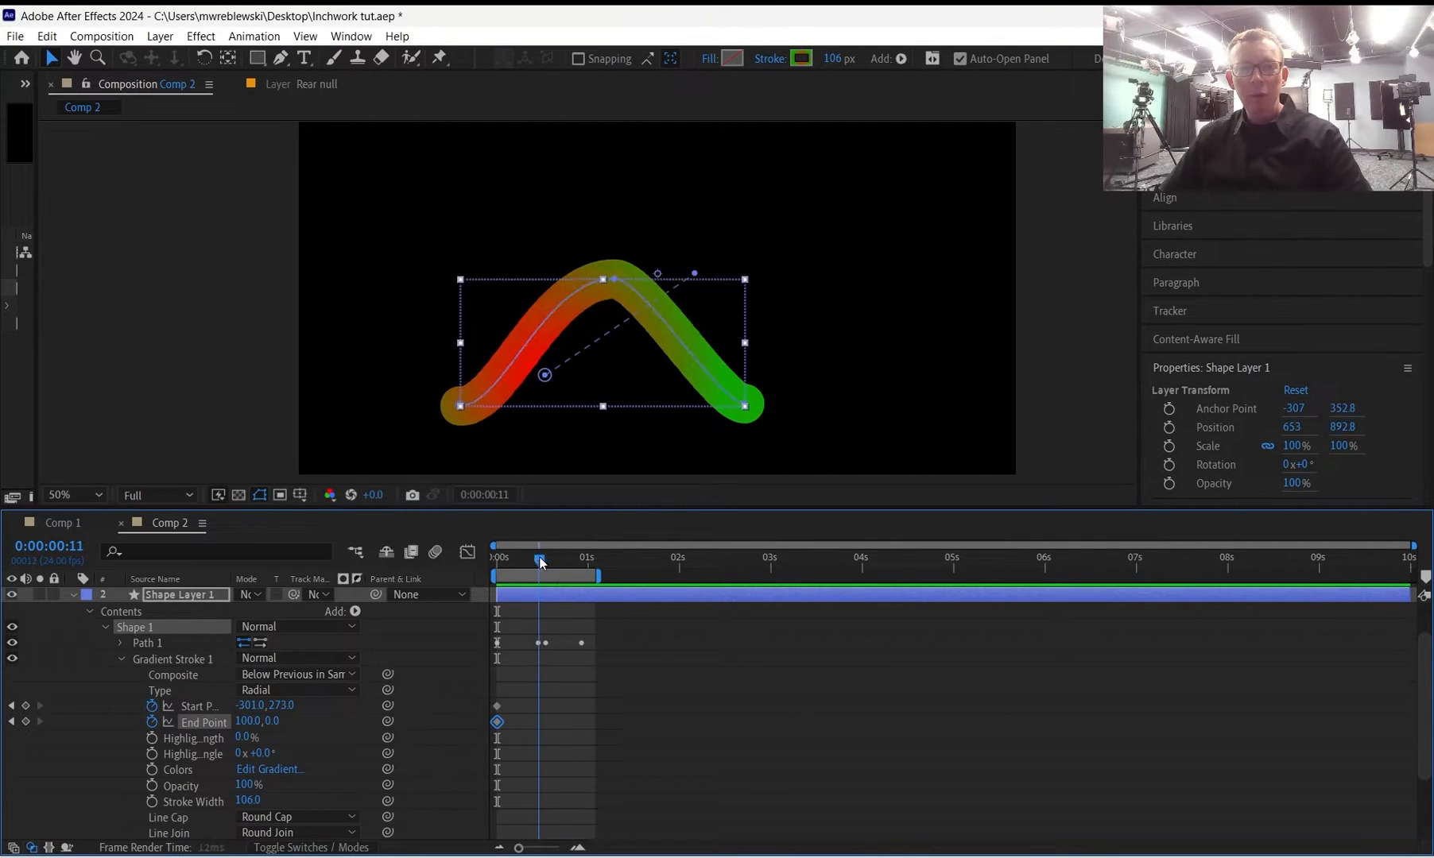
{"action": "left_click_drag", "start_coordinate": [545, 375], "coordinate": [605, 315]}
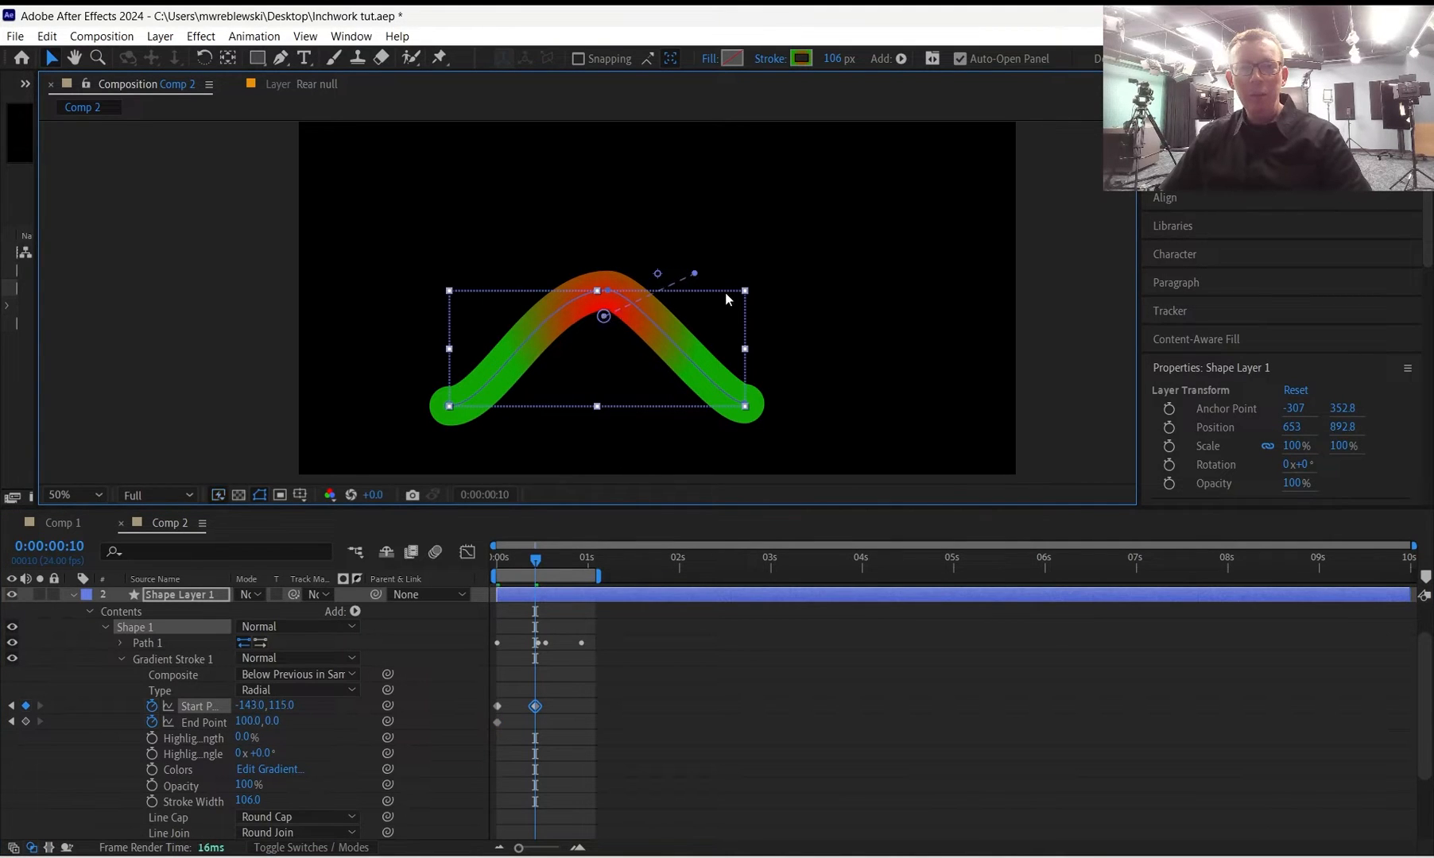
{"action": "left_click_drag", "start_coordinate": [702, 283], "coordinate": [717, 255]}
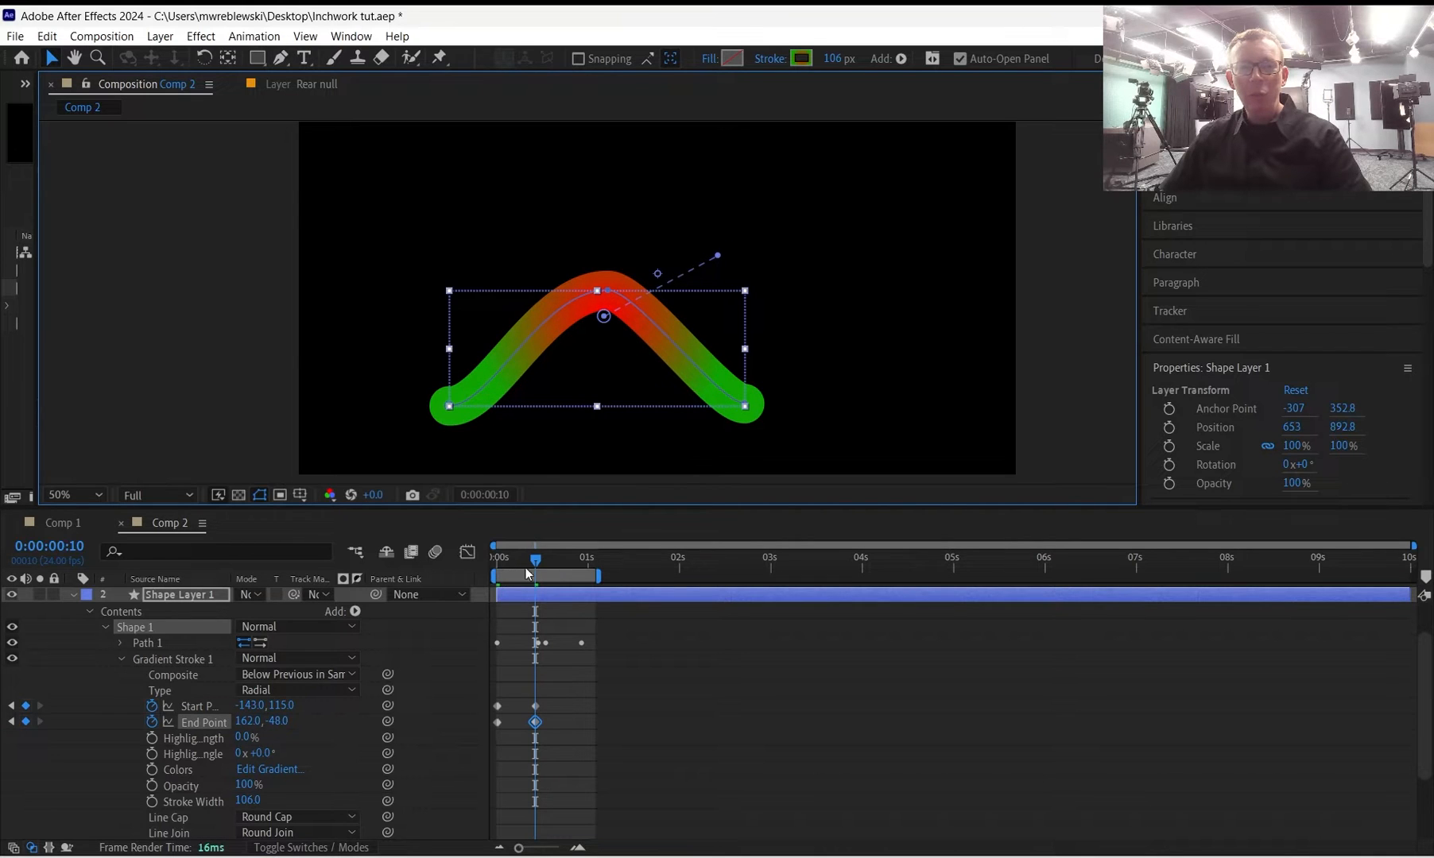
{"action": "left_click_drag", "start_coordinate": [536, 561], "coordinate": [485, 531]}
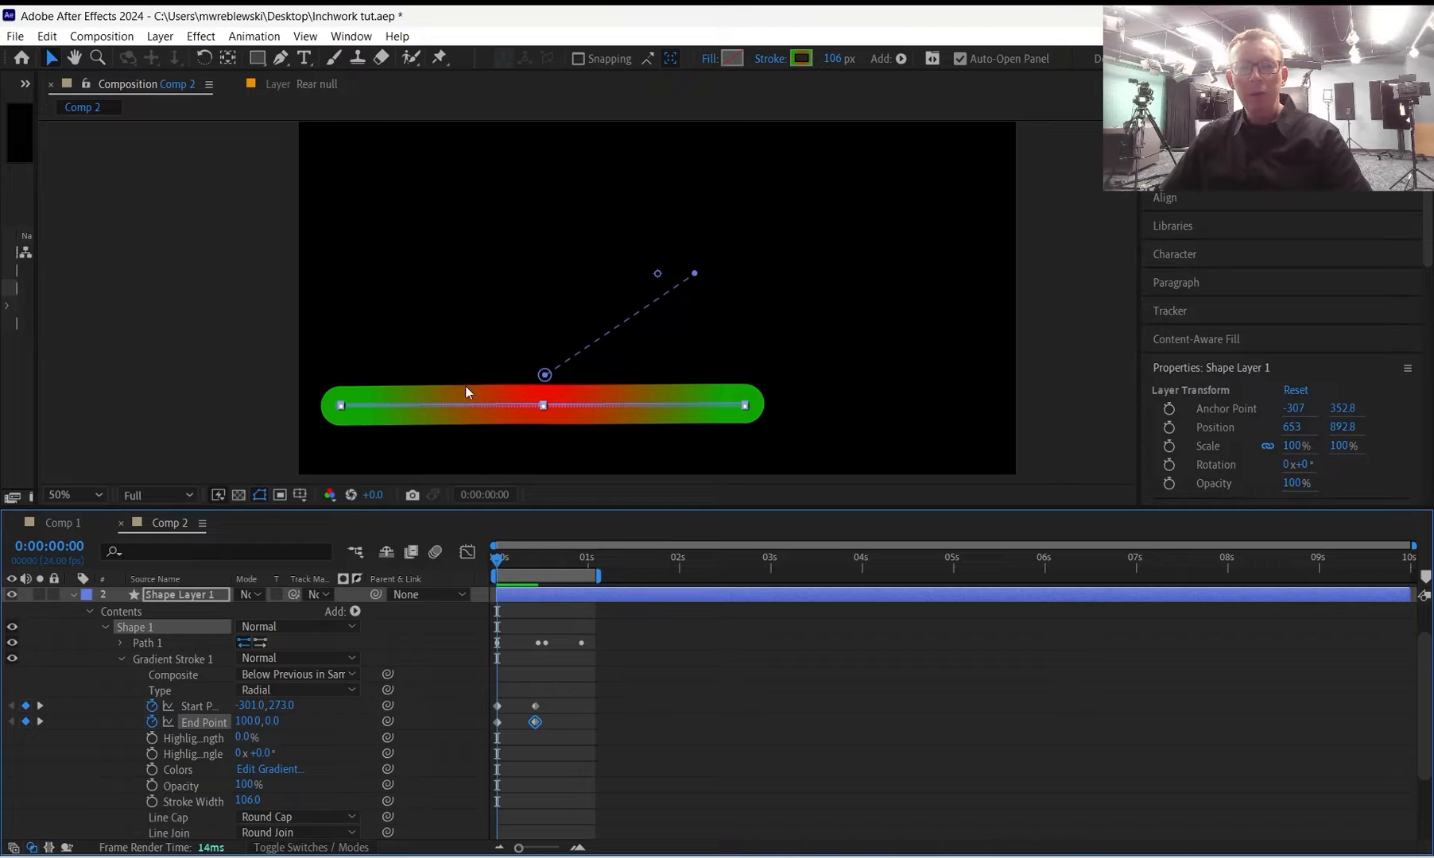
Delete the extra body path keyframe at 0:00:00:13 on Shape Layer 1.
{"action": "left_click_drag", "start_coordinate": [503, 561], "coordinate": [585, 560]}
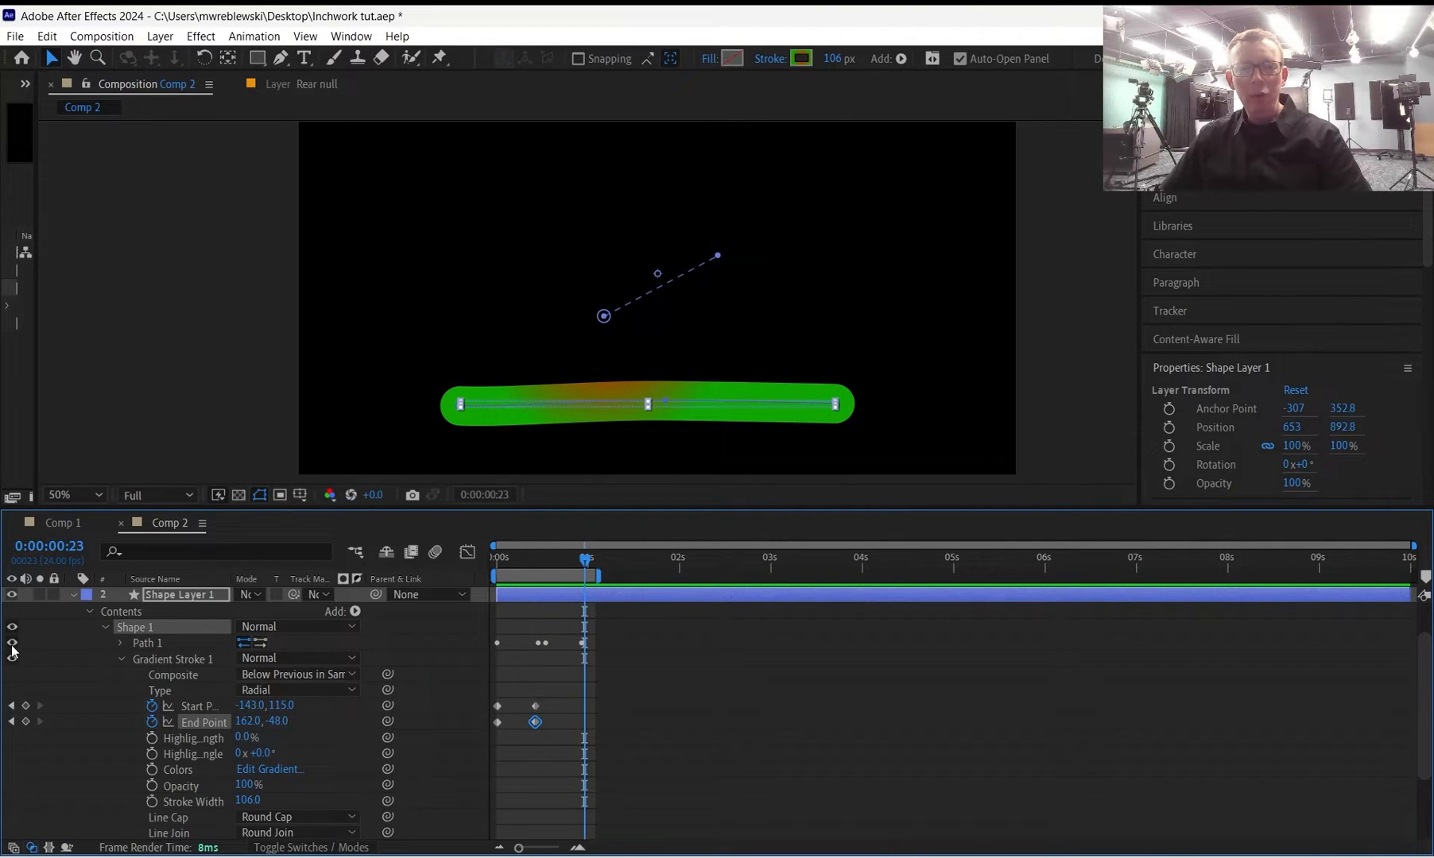
{"action": "left_click", "coordinate": [119, 643]}
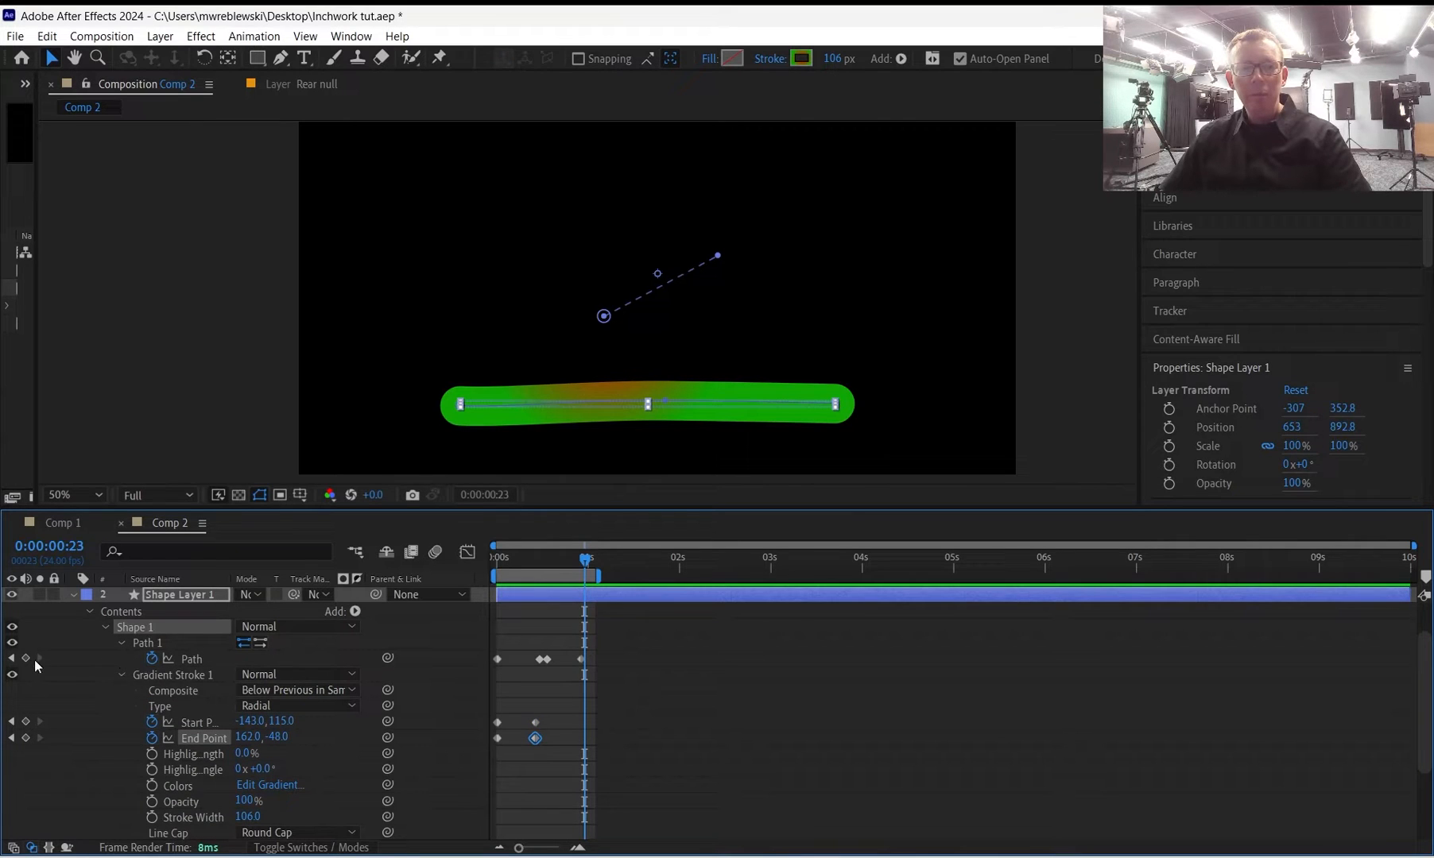
{"action": "left_click", "coordinate": [12, 658]}
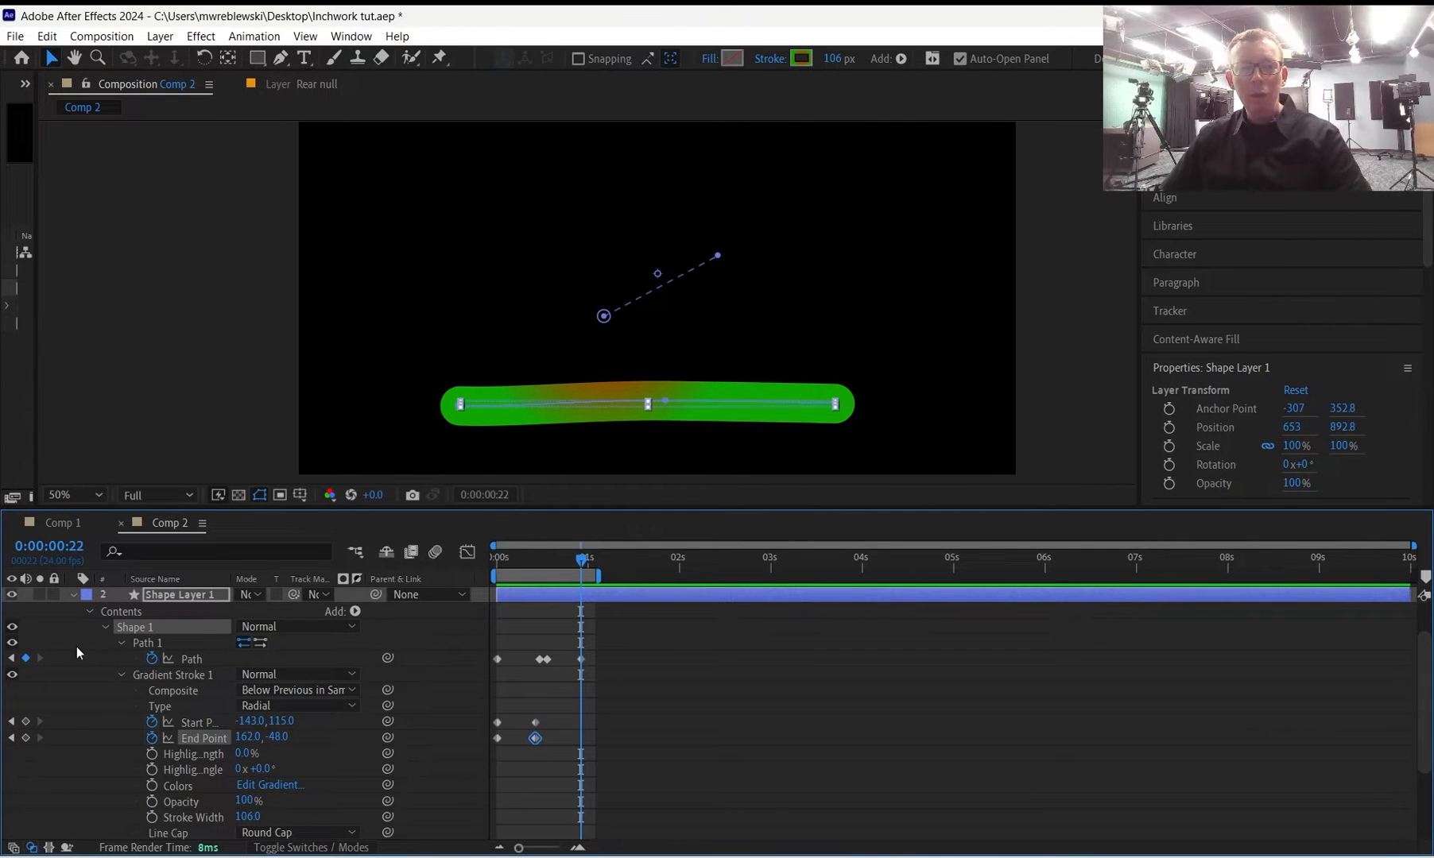
{"action": "left_click", "coordinate": [11, 659]}
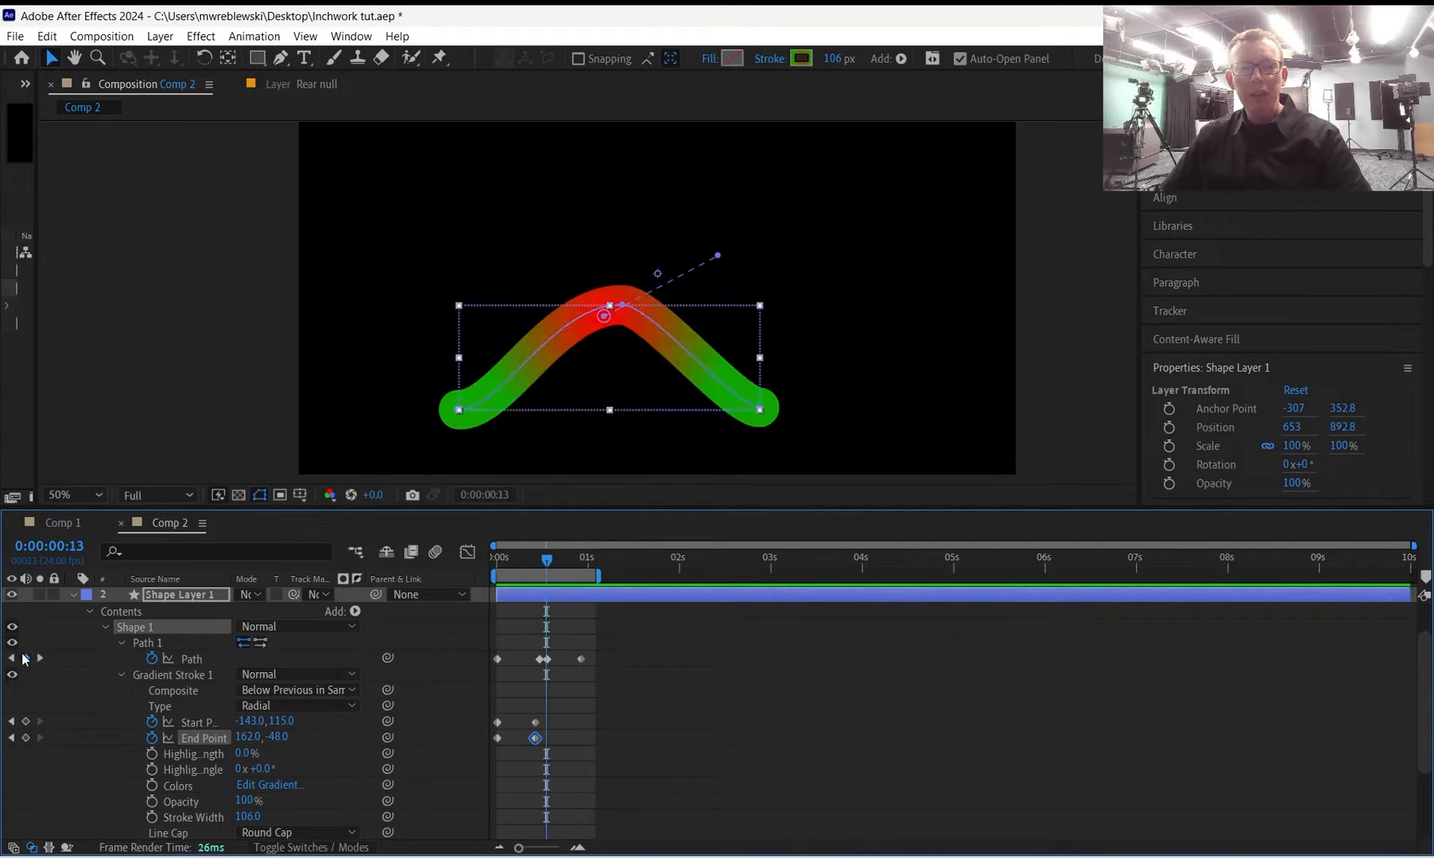
{"action": "left_click", "coordinate": [546, 659]}
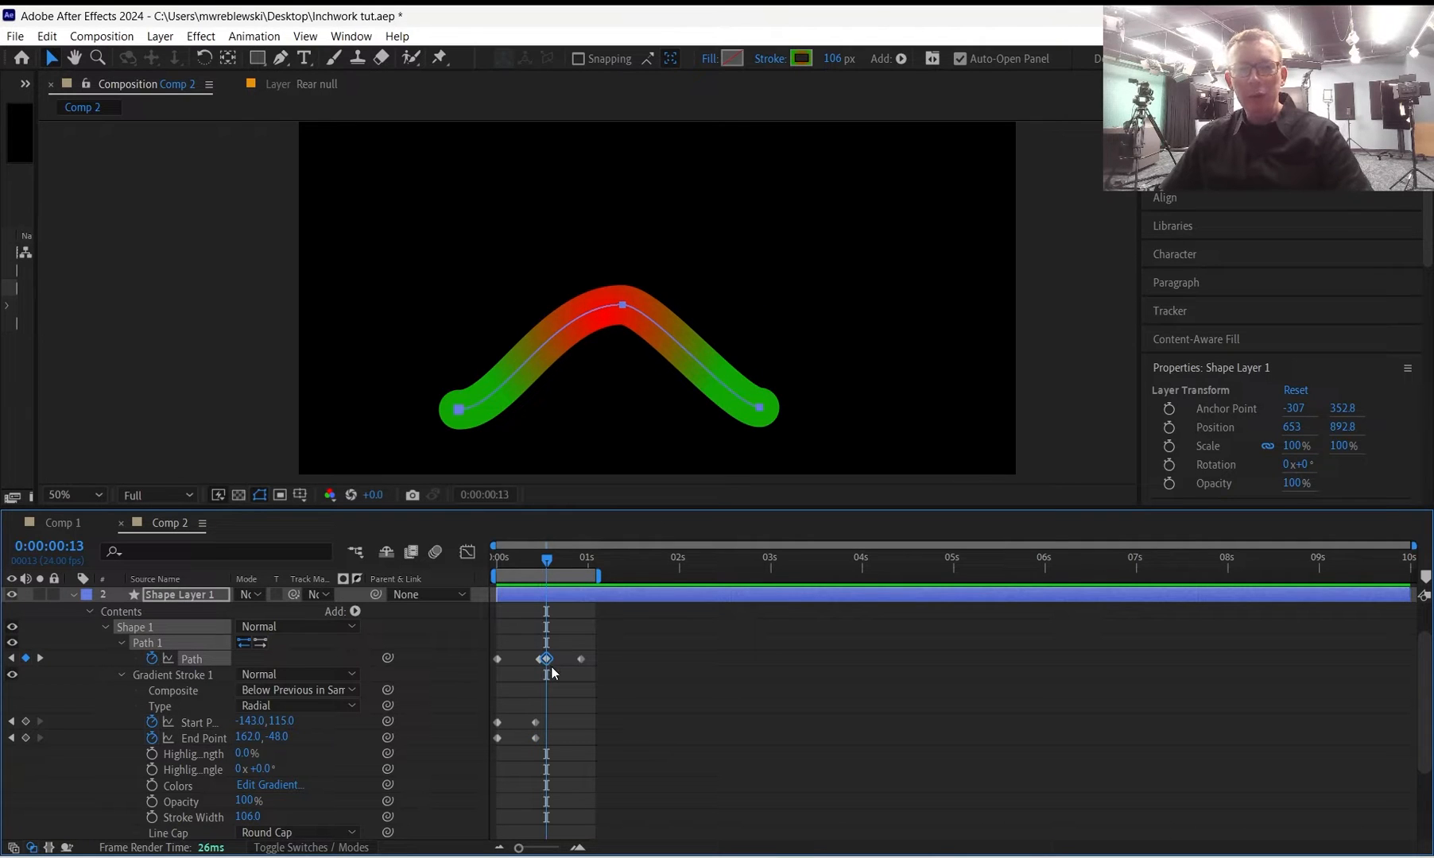
{"action": "left_click", "coordinate": [551, 672]}
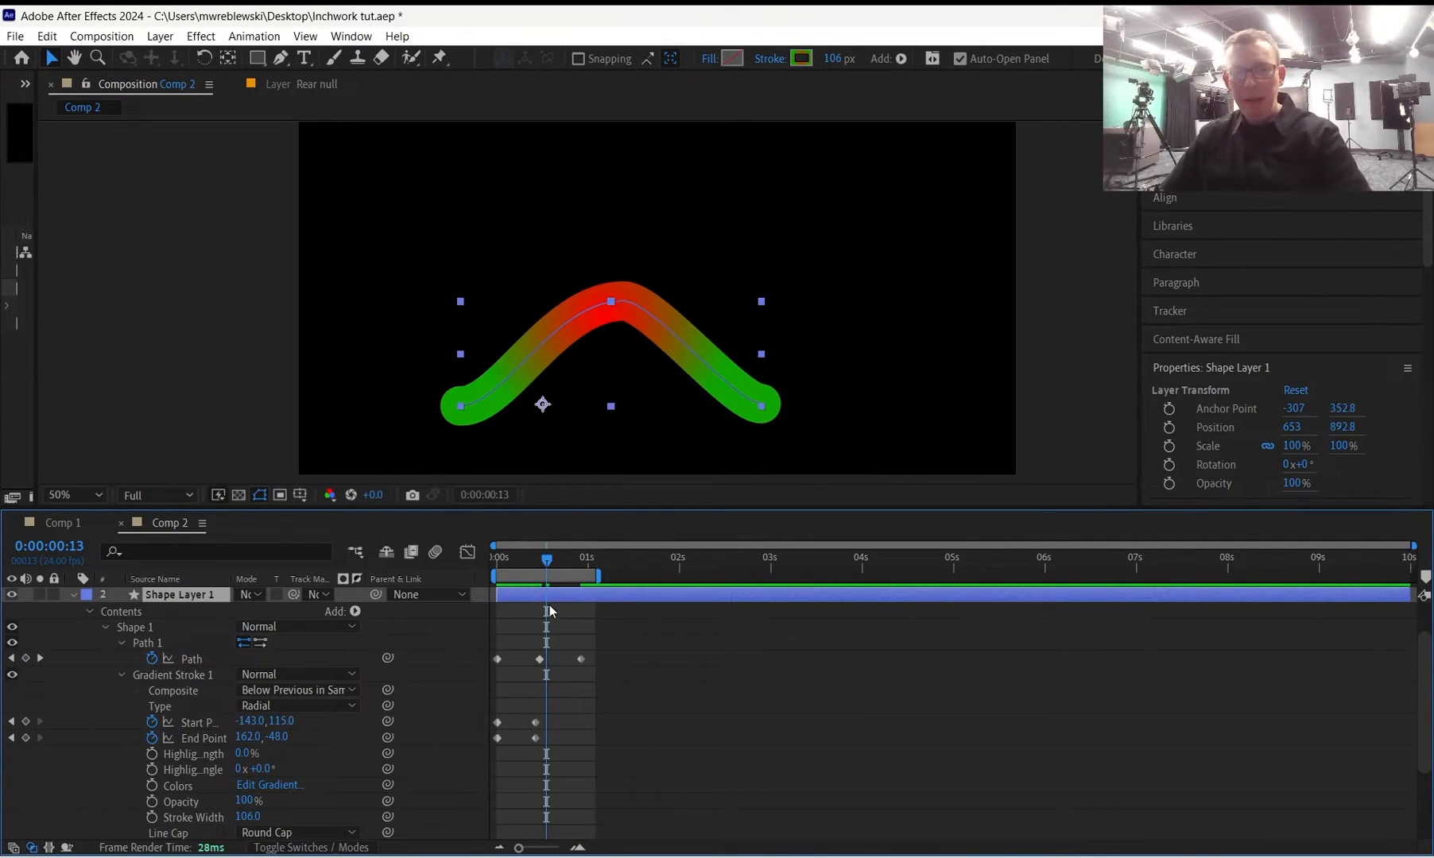
At 0:00:00:22, keyframe the gradient's start point at about -27, 251 and end point at about 284, -60, and return to the start.
{"action": "left_click", "coordinate": [40, 659]}
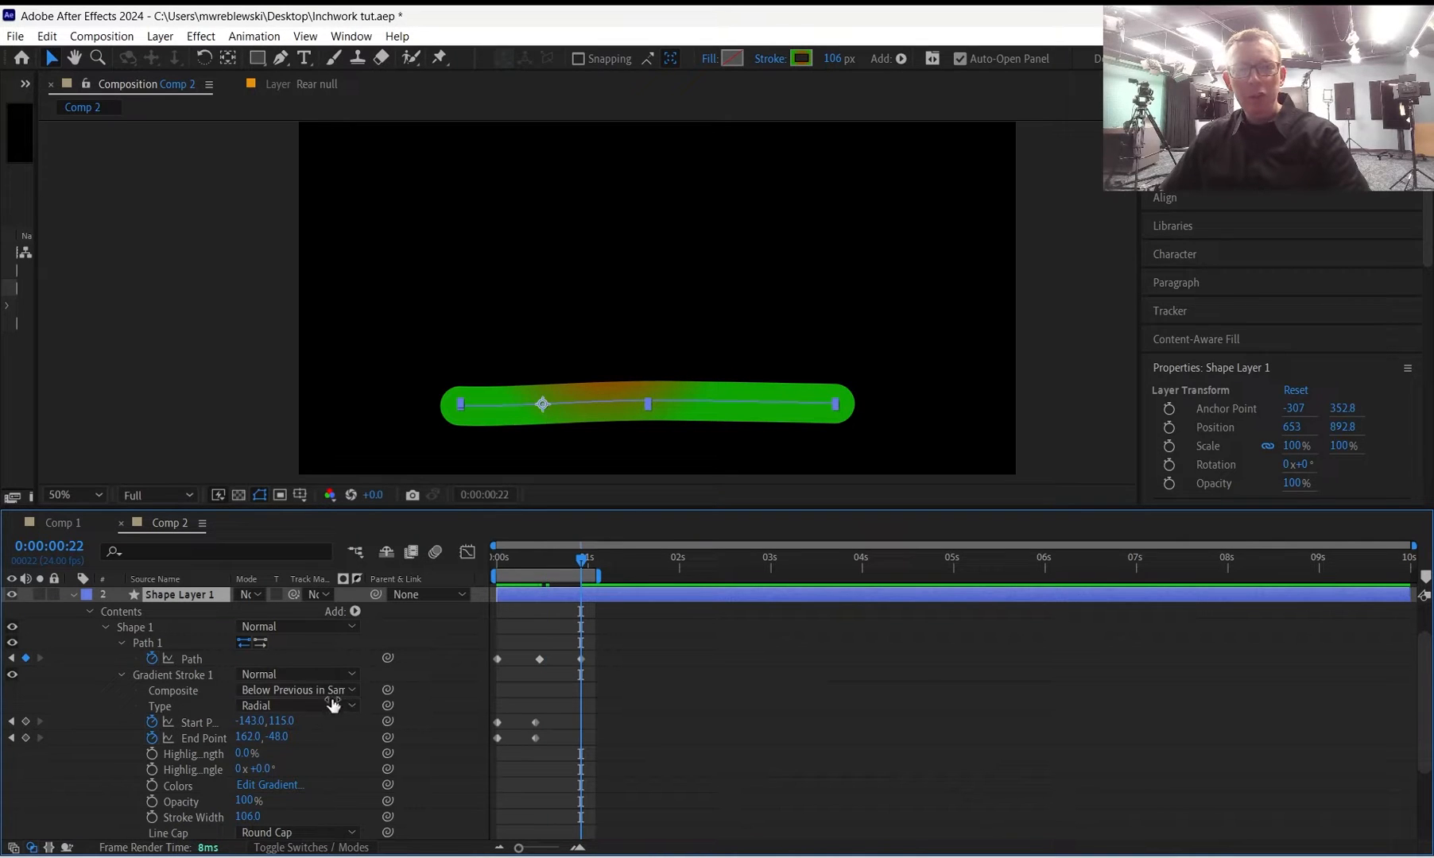
{"action": "left_click_drag", "start_coordinate": [250, 740], "coordinate": [369, 738]}
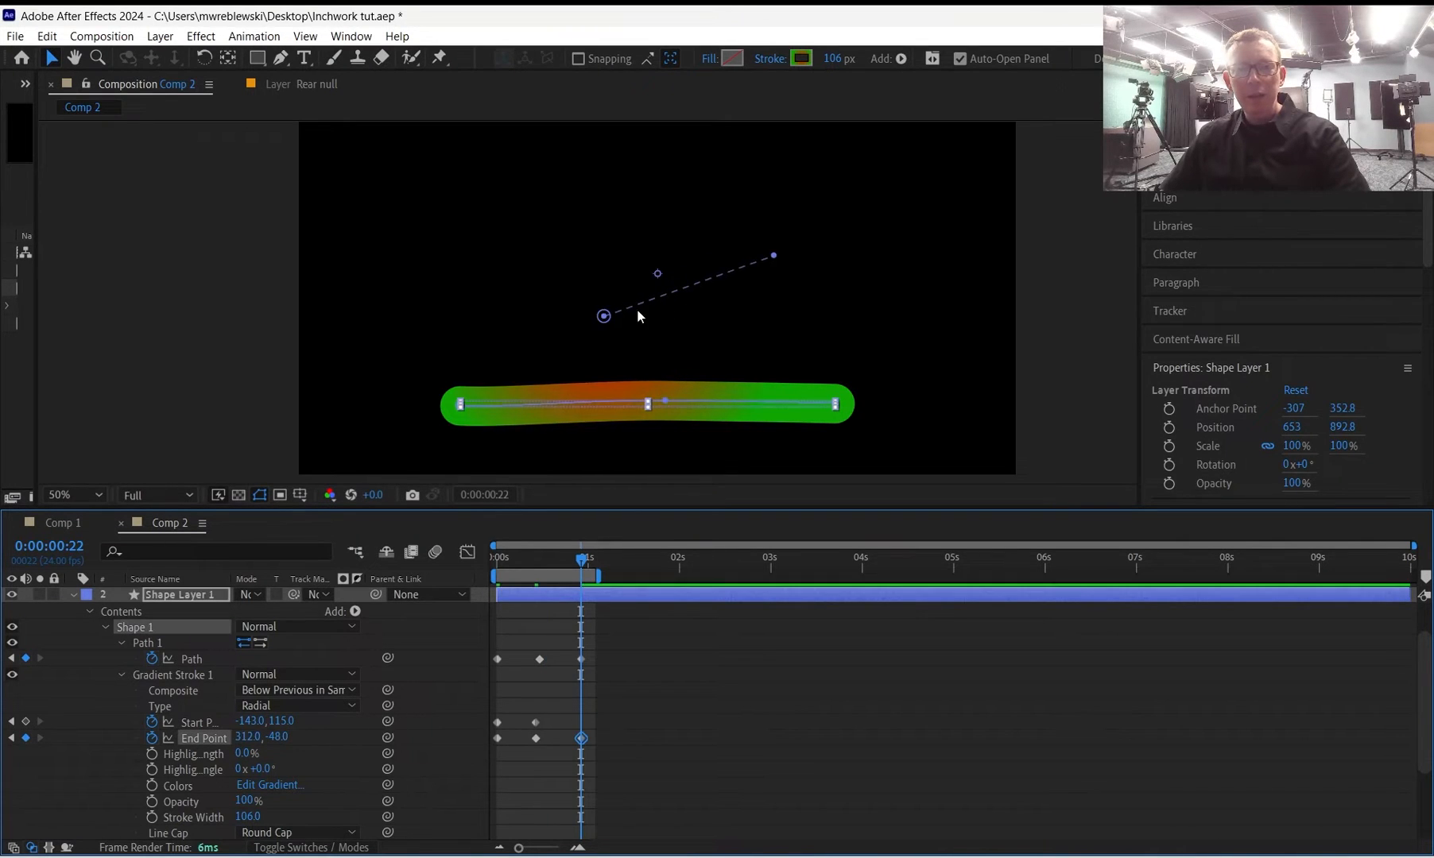
{"action": "left_click_drag", "start_coordinate": [607, 317], "coordinate": [651, 364]}
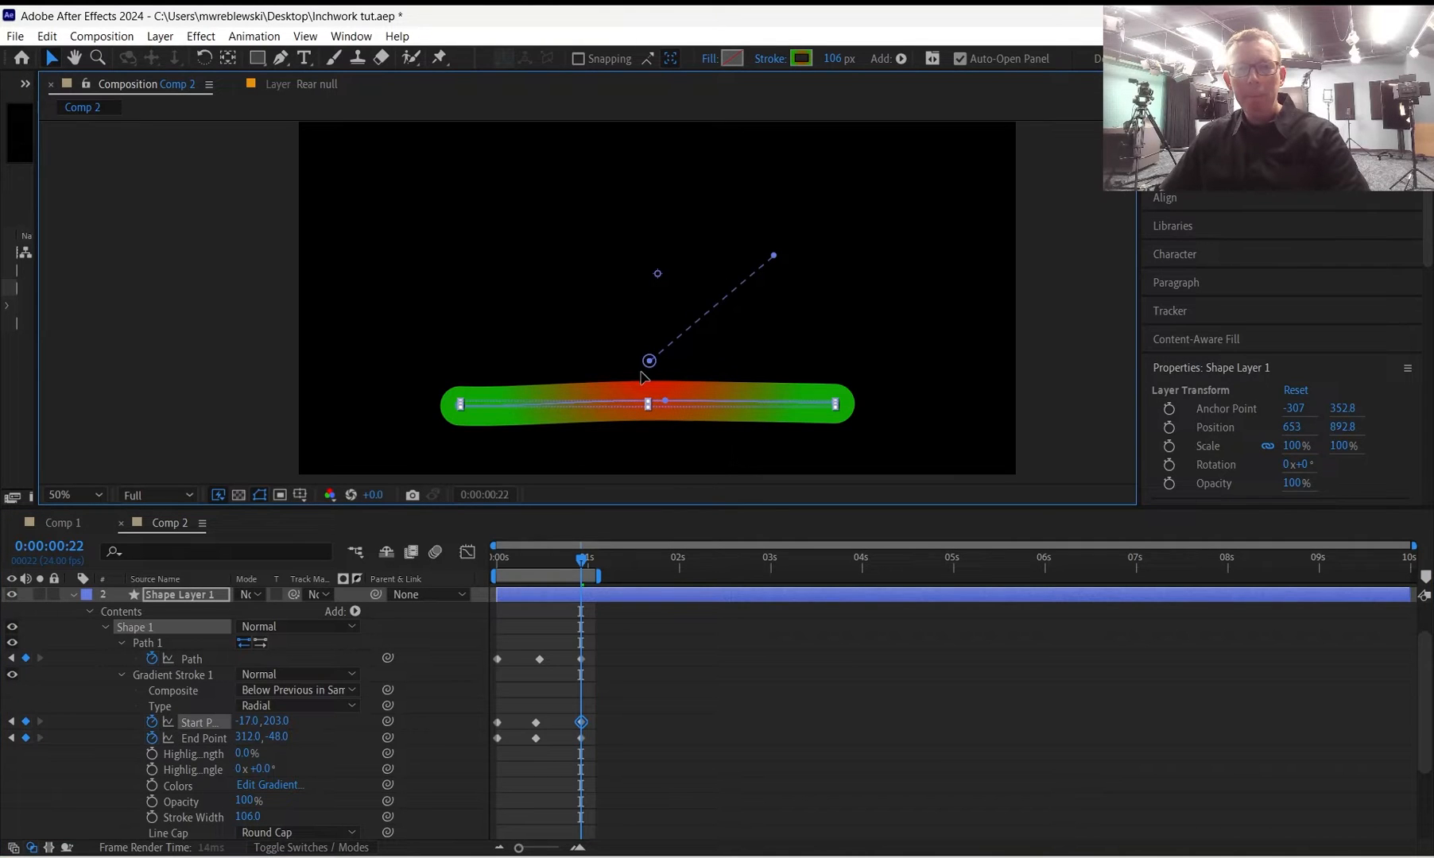
{"action": "mouse_move", "coordinate": [776, 256]}
{"action": "left_mouse_down"}
{"action": "mouse_move", "coordinate": [756, 286]}
{"action": "mouse_move", "coordinate": [777, 248]}
{"action": "mouse_move", "coordinate": [763, 253]}
{"action": "left_mouse_up"}
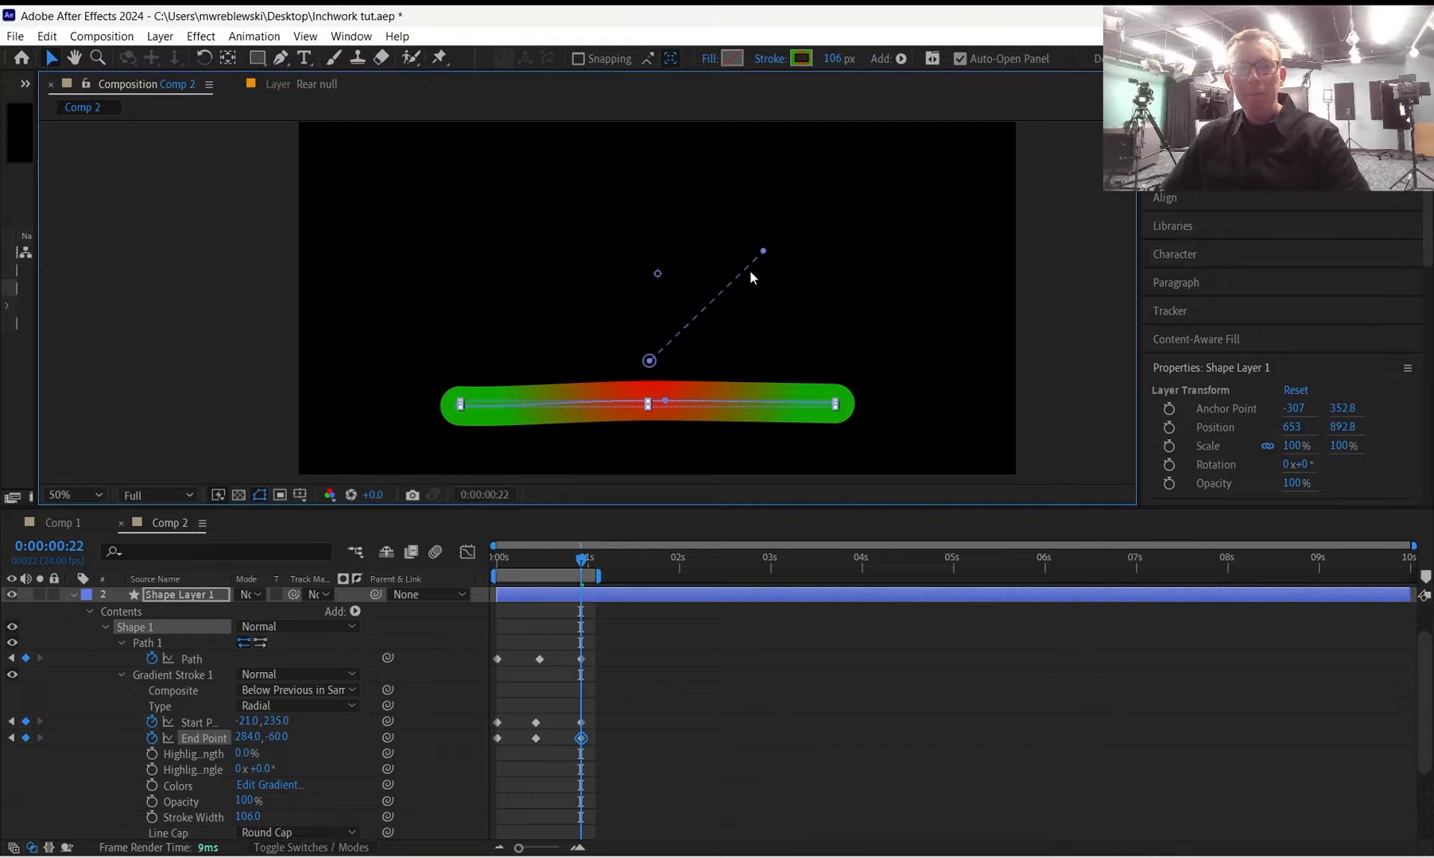
{"action": "left_click_drag", "start_coordinate": [652, 360], "coordinate": [647, 366]}
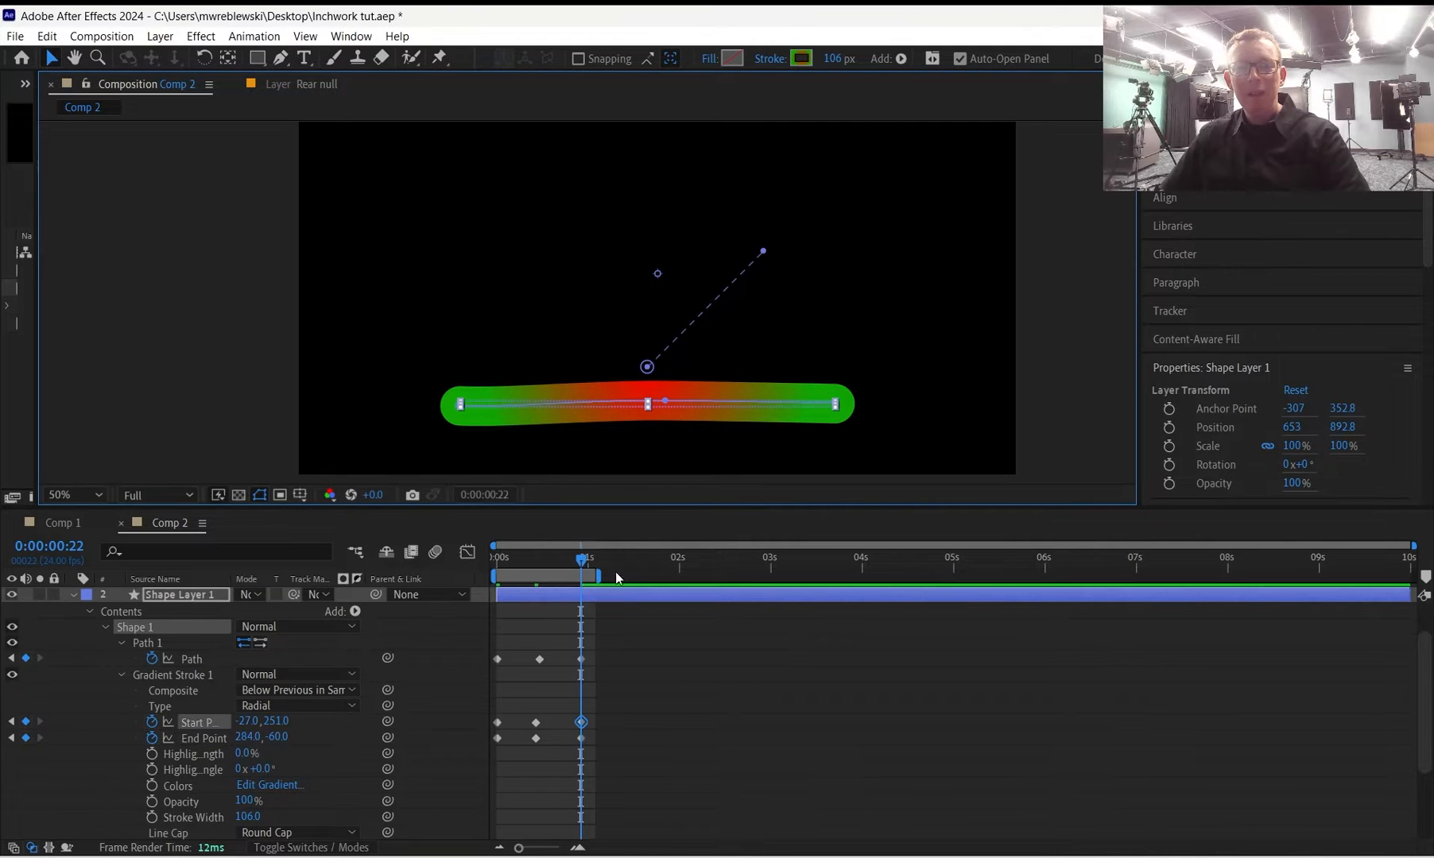
{"action": "left_click", "coordinate": [615, 572]}
{"action": "mouse_move", "coordinate": [579, 560]}
{"action": "left_mouse_down"}
{"action": "mouse_move", "coordinate": [467, 568]}
{"action": "mouse_move", "coordinate": [578, 551]}
{"action": "left_mouse_up"}
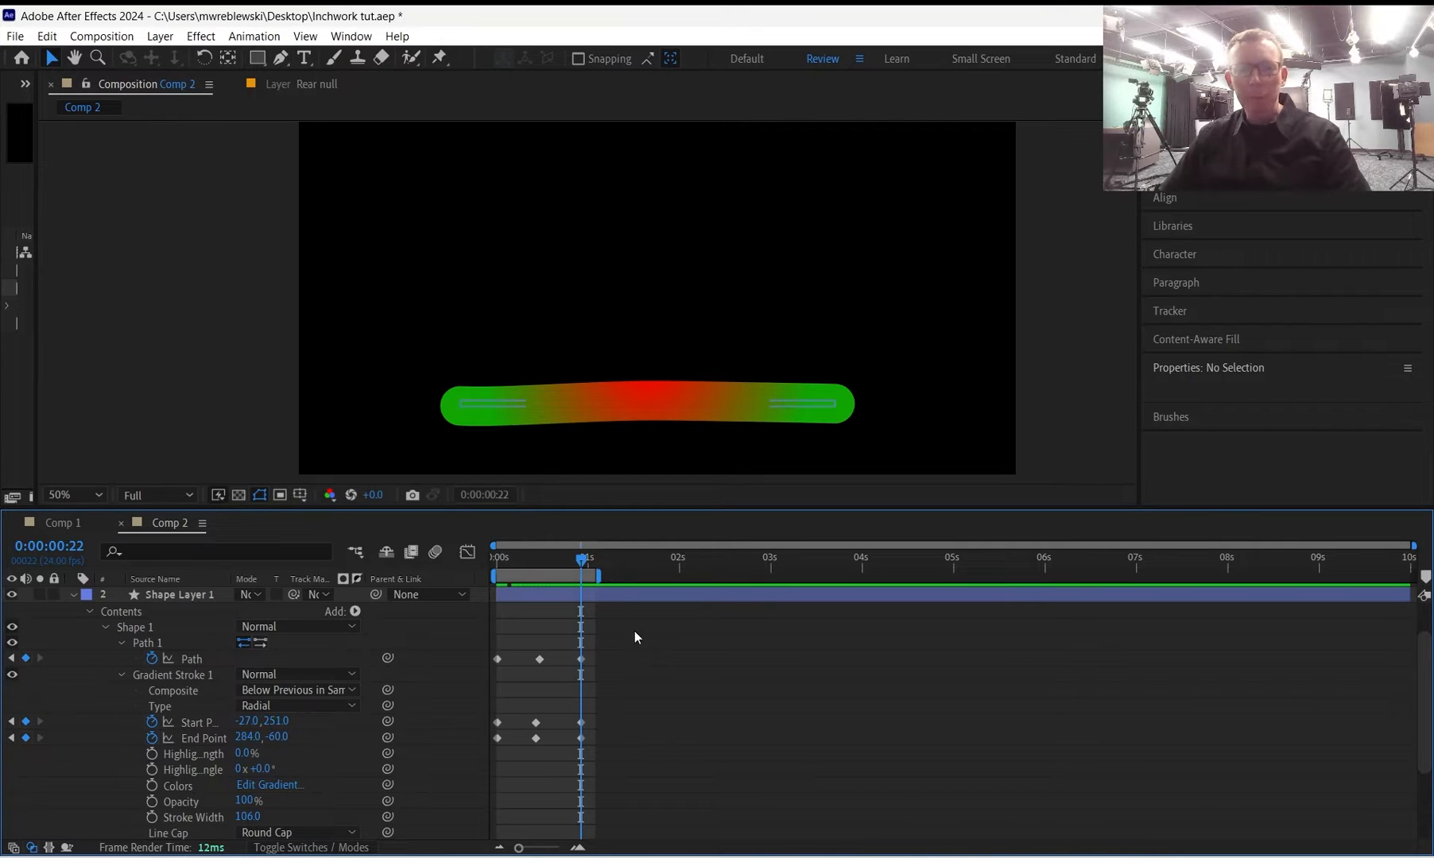
{"action": "left_click_drag", "start_coordinate": [578, 560], "coordinate": [458, 556]}
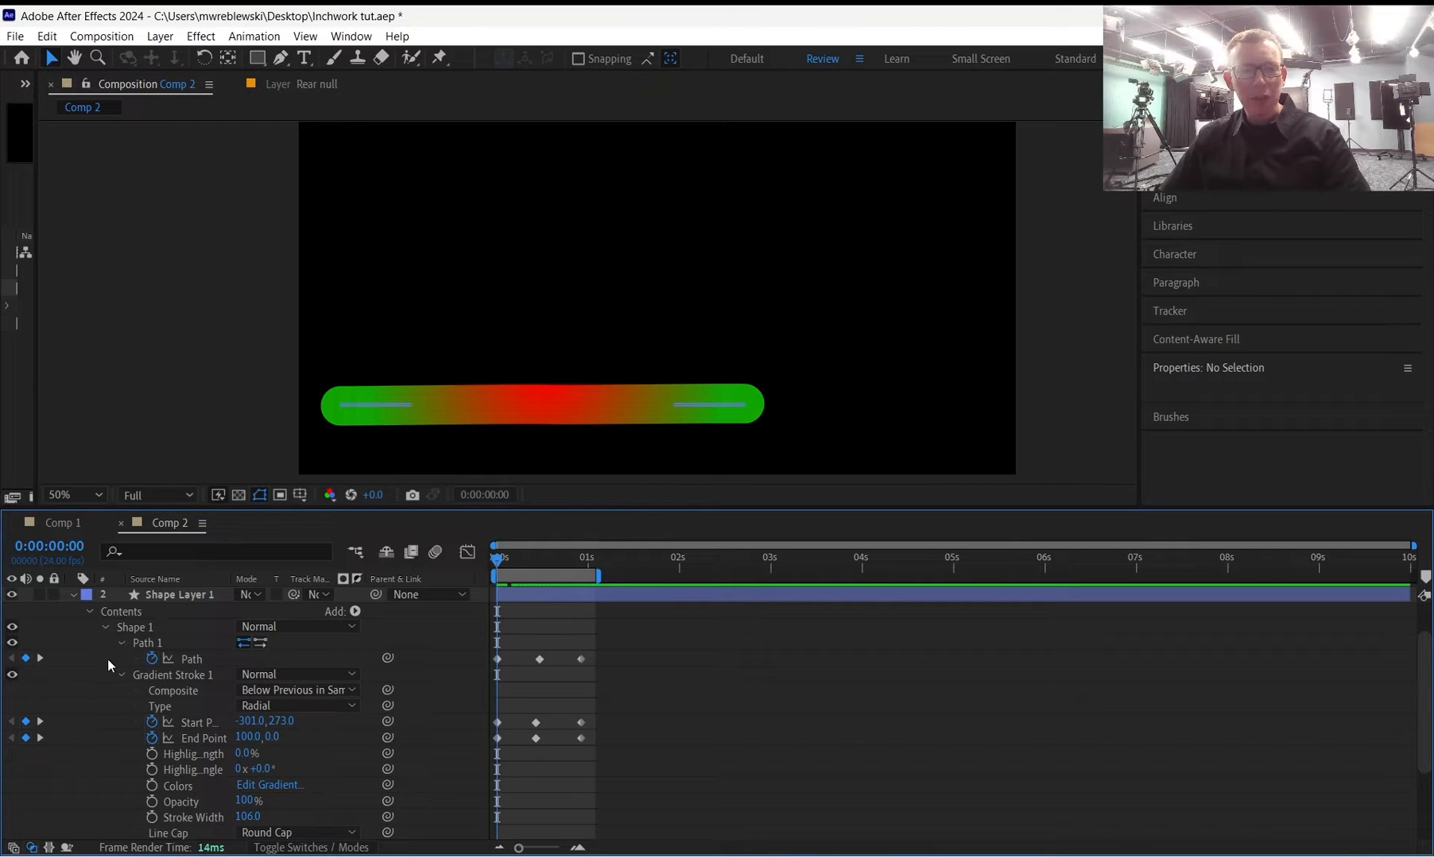
Check the empty Shape Layer 2 by toggling its visibility, and delete it.
{"action": "key", "text": "ctrl+d"}
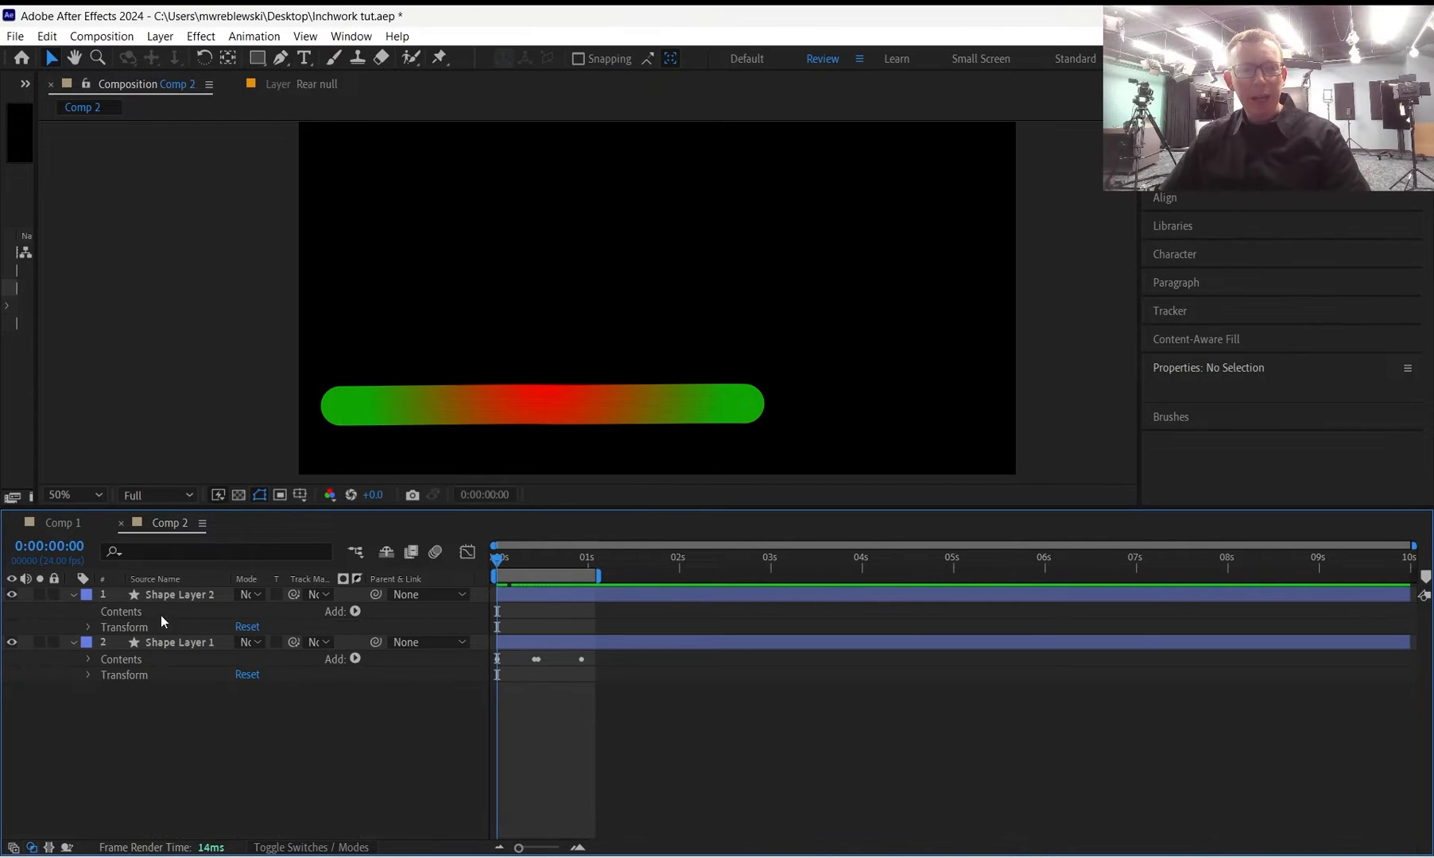
{"action": "left_click", "coordinate": [159, 641]}
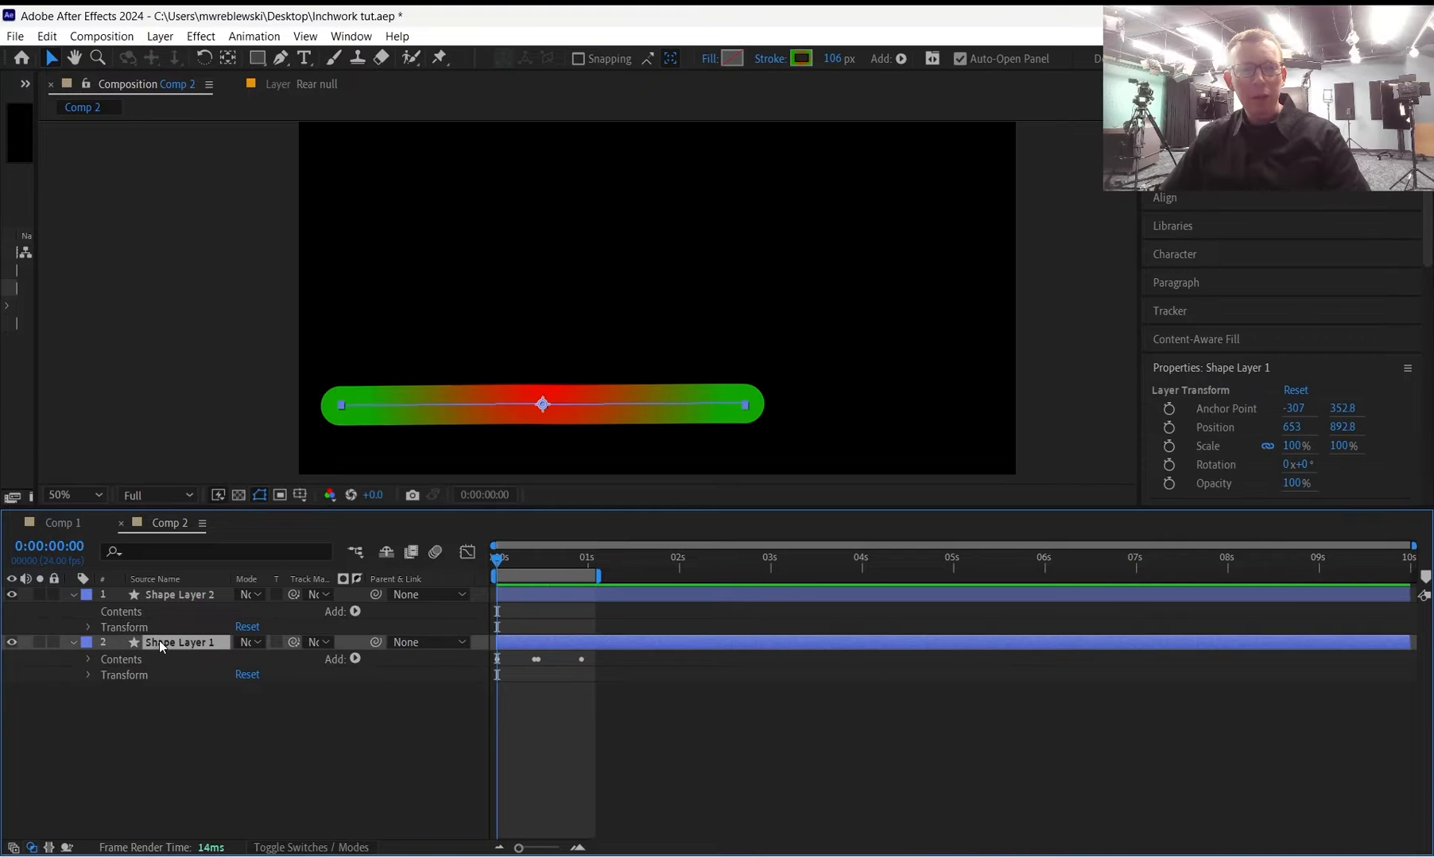
{"action": "left_click", "coordinate": [153, 593]}
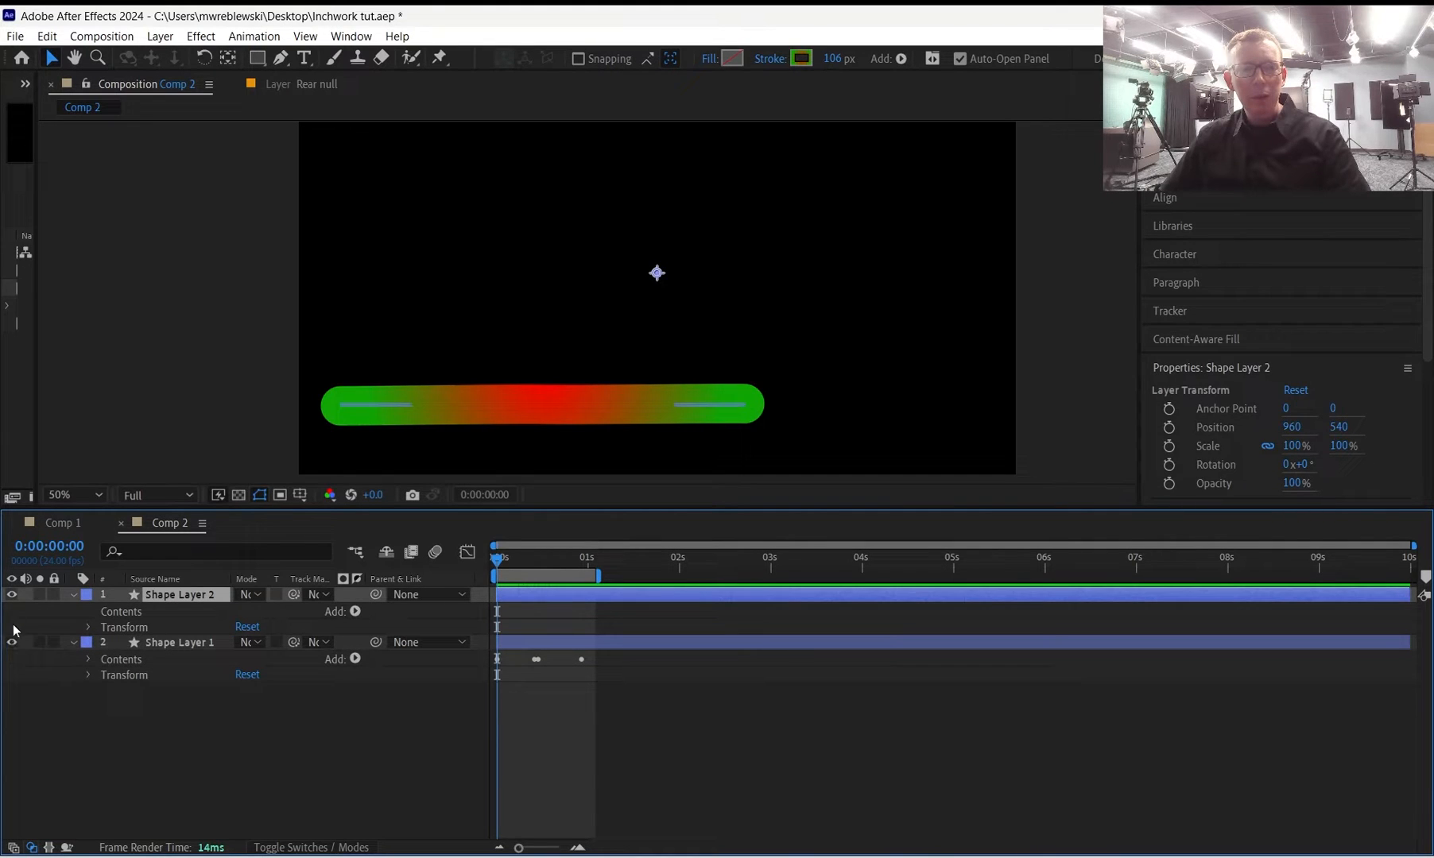
{"action": "left_click", "coordinate": [12, 594]}
{"action": "left_click", "coordinate": [12, 594]}
{"action": "key", "text": "u"}
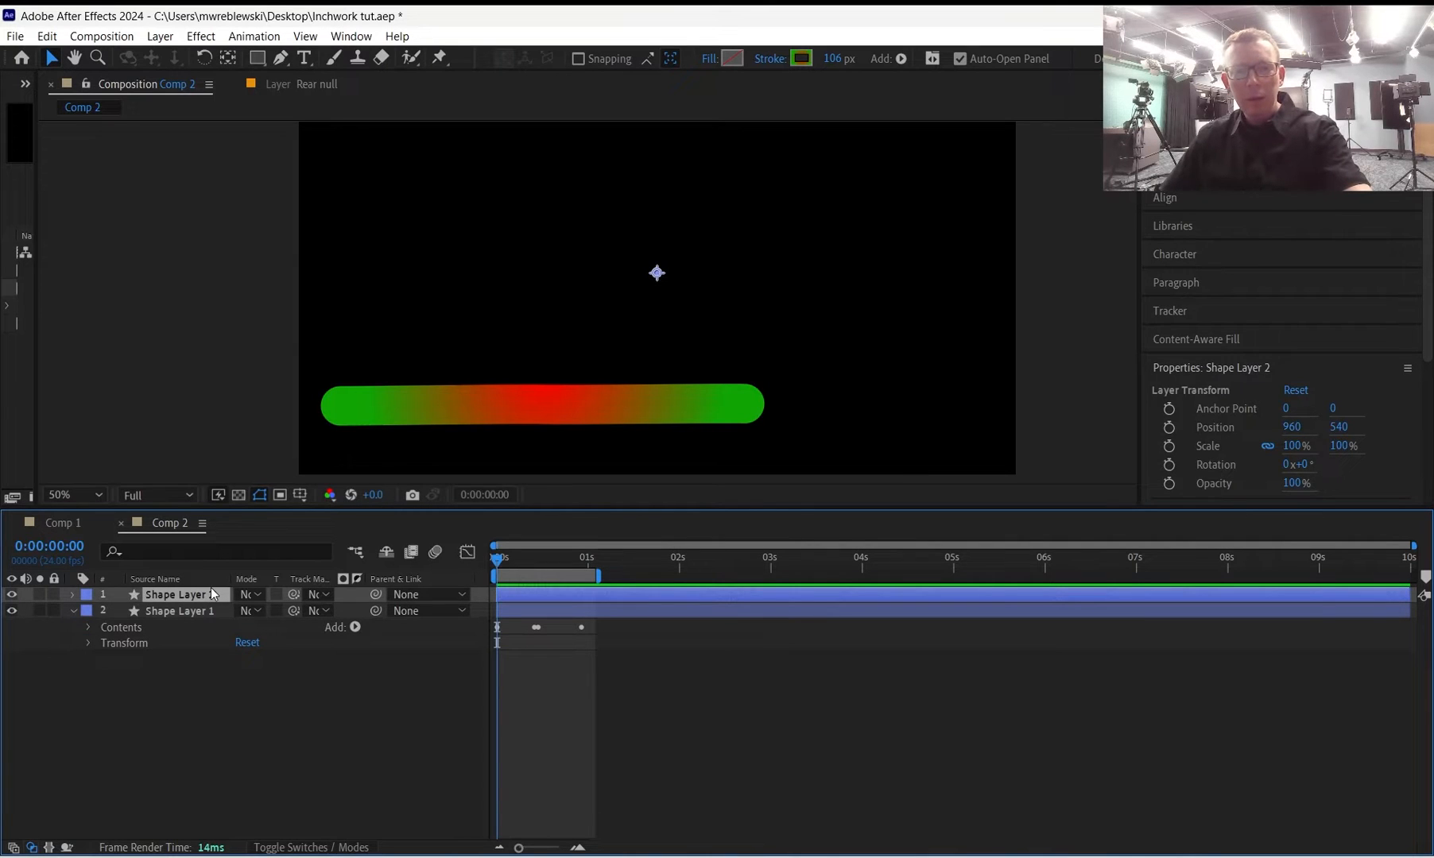
{"action": "key", "text": "Delete"}
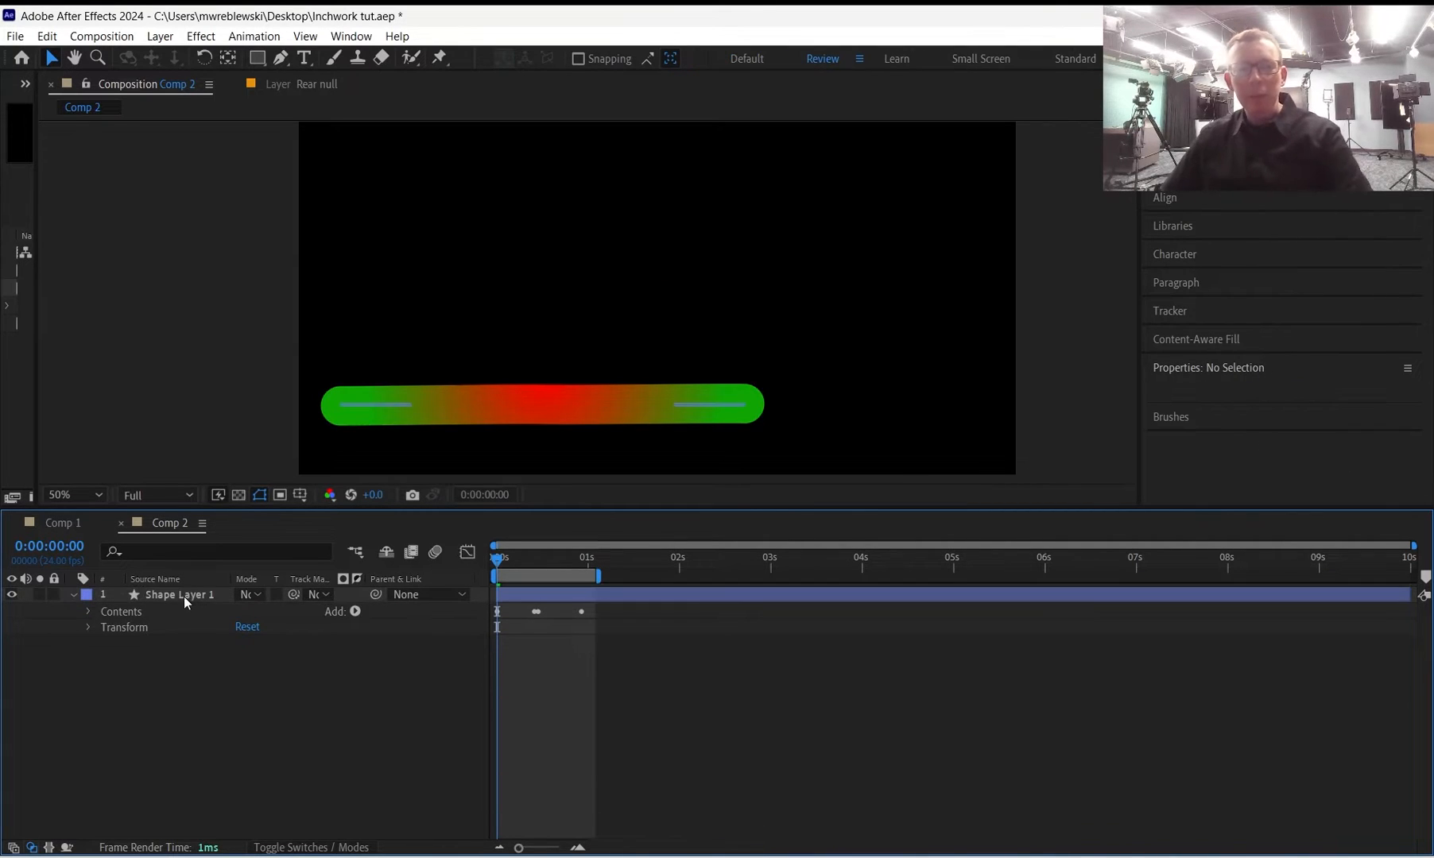
Rename Shape Layer 1 as "body gradient".
{"action": "left_click", "coordinate": [183, 596]}
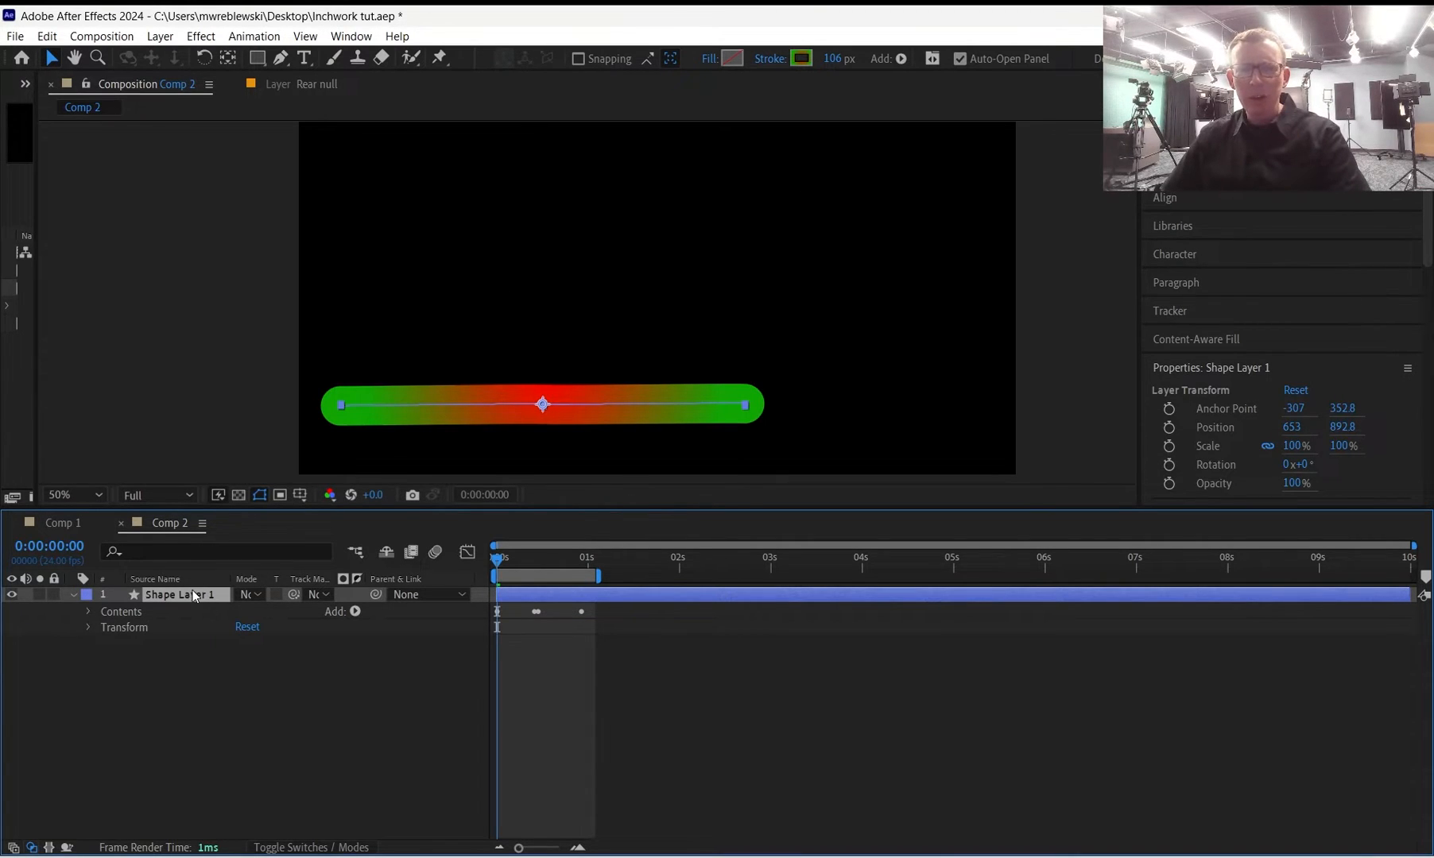
{"action": "key", "text": "Return"}
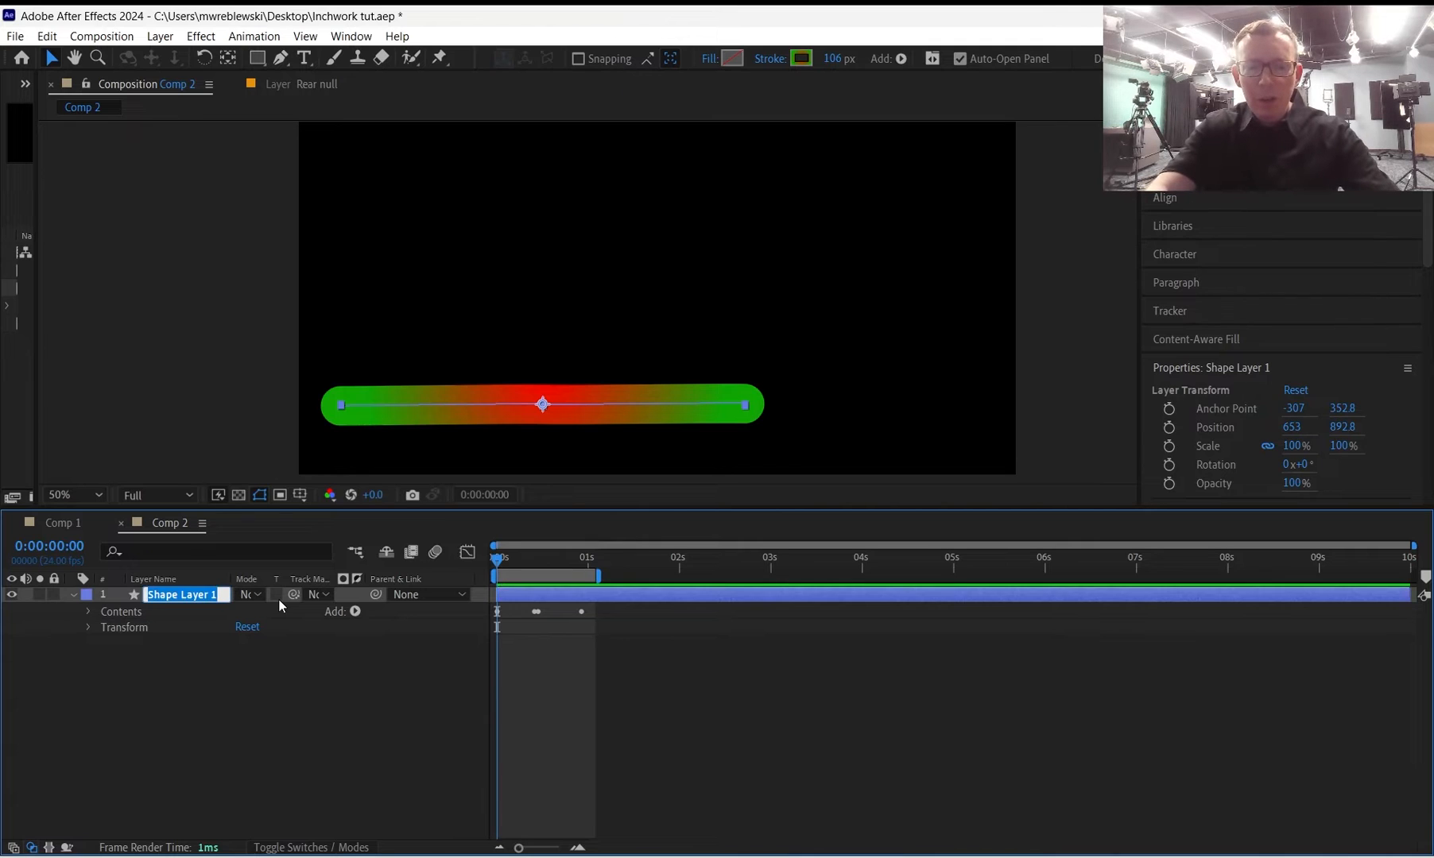
{"action": "type", "text": "body grad"}
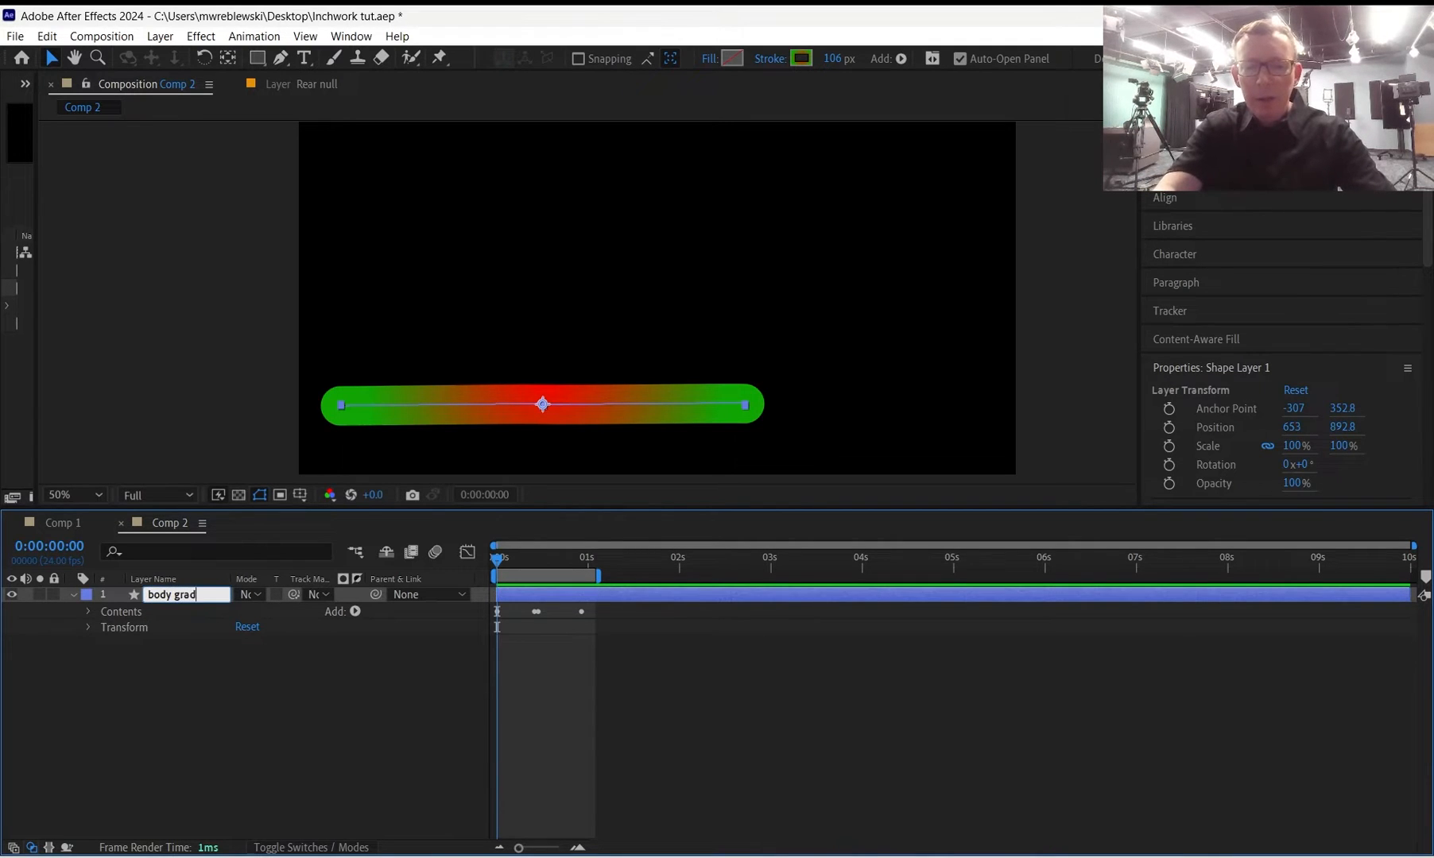
{"action": "type", "text": "ient"}
{"action": "key", "text": "Return"}
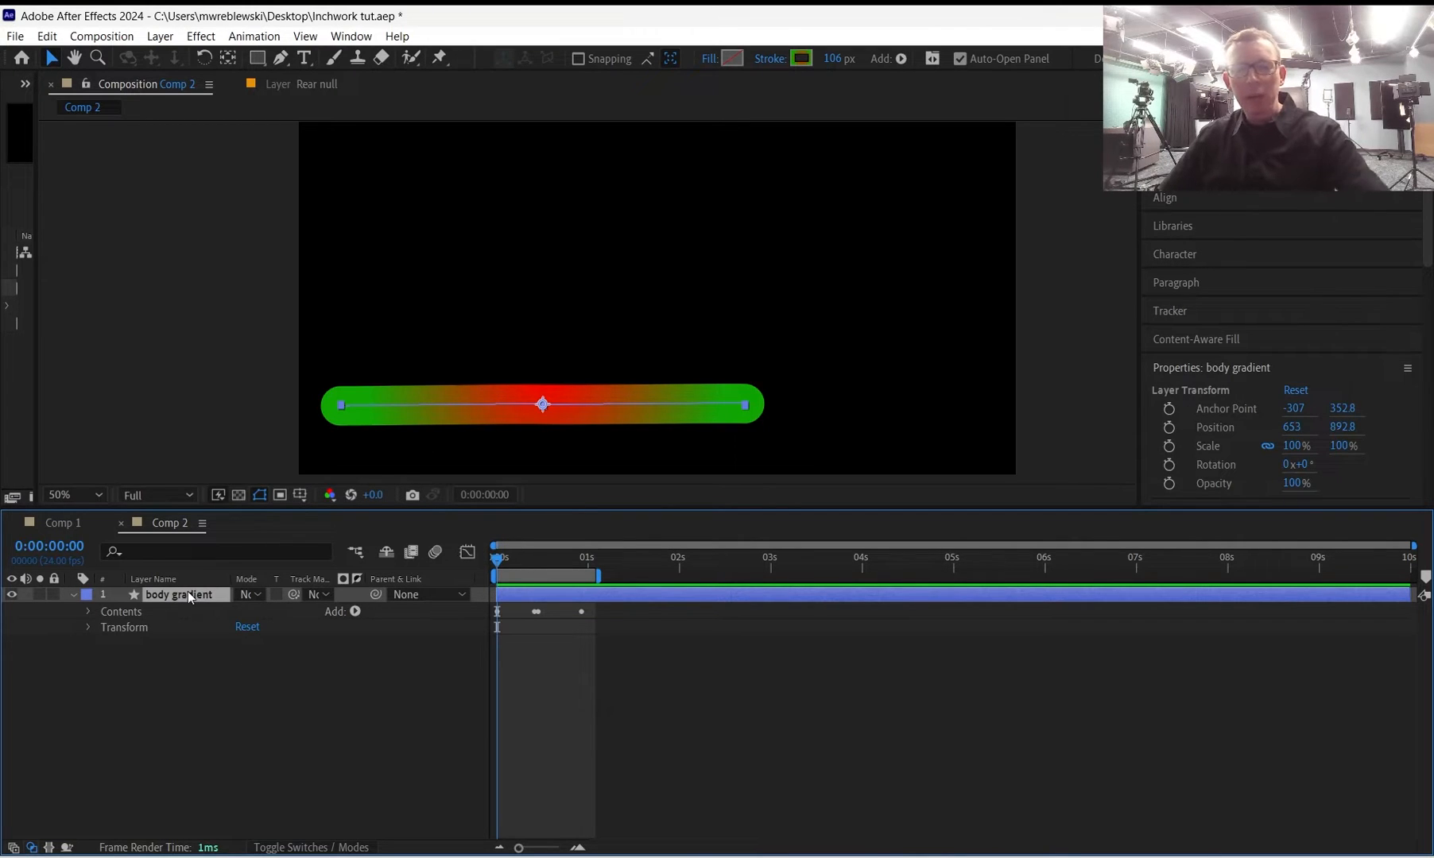
Duplicate the body gradient layer and name the copy "stripes".
{"action": "key", "text": "ctrl+d"}
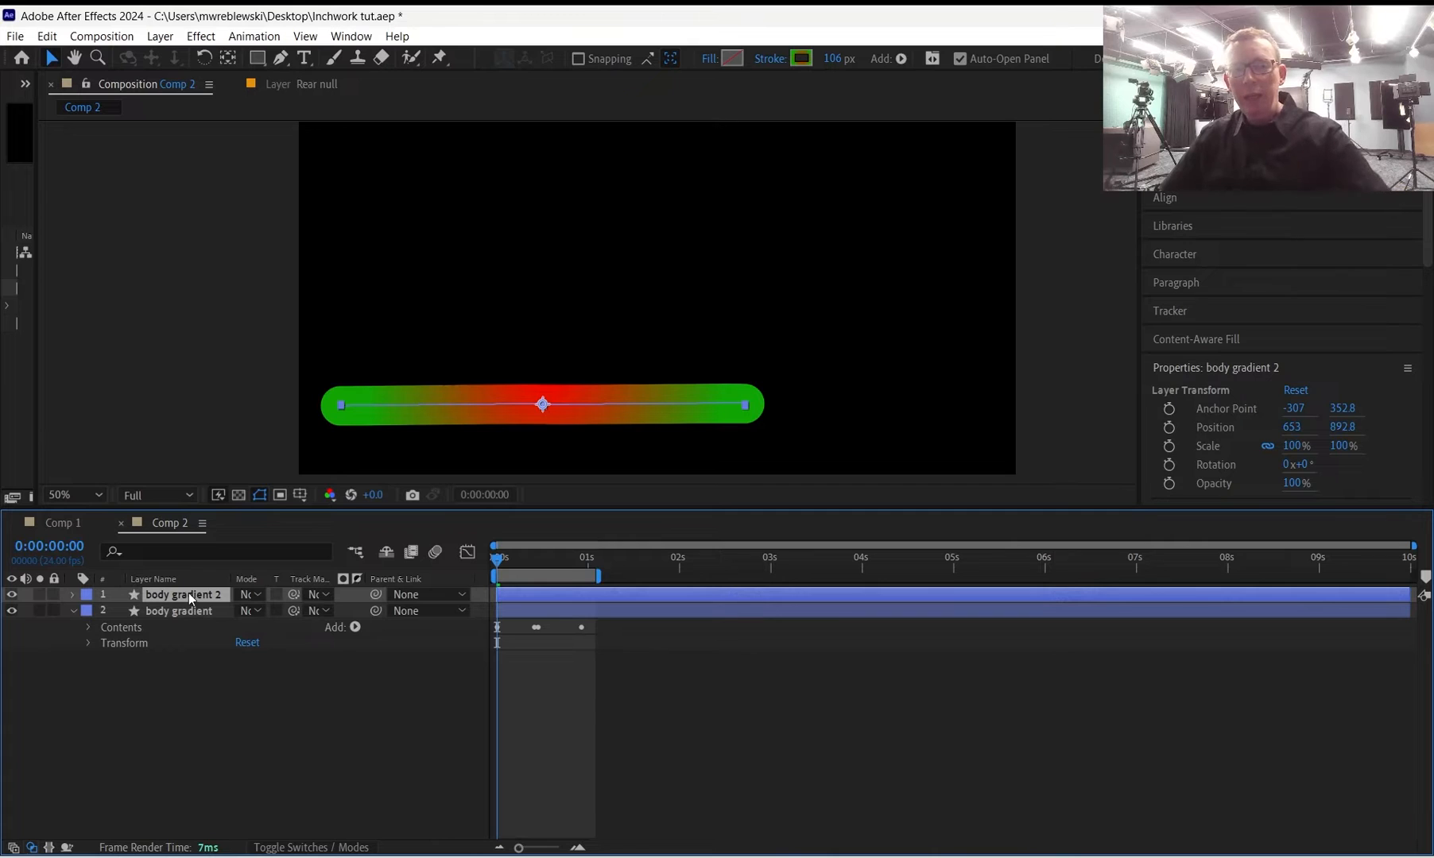
{"action": "key", "text": "Return"}
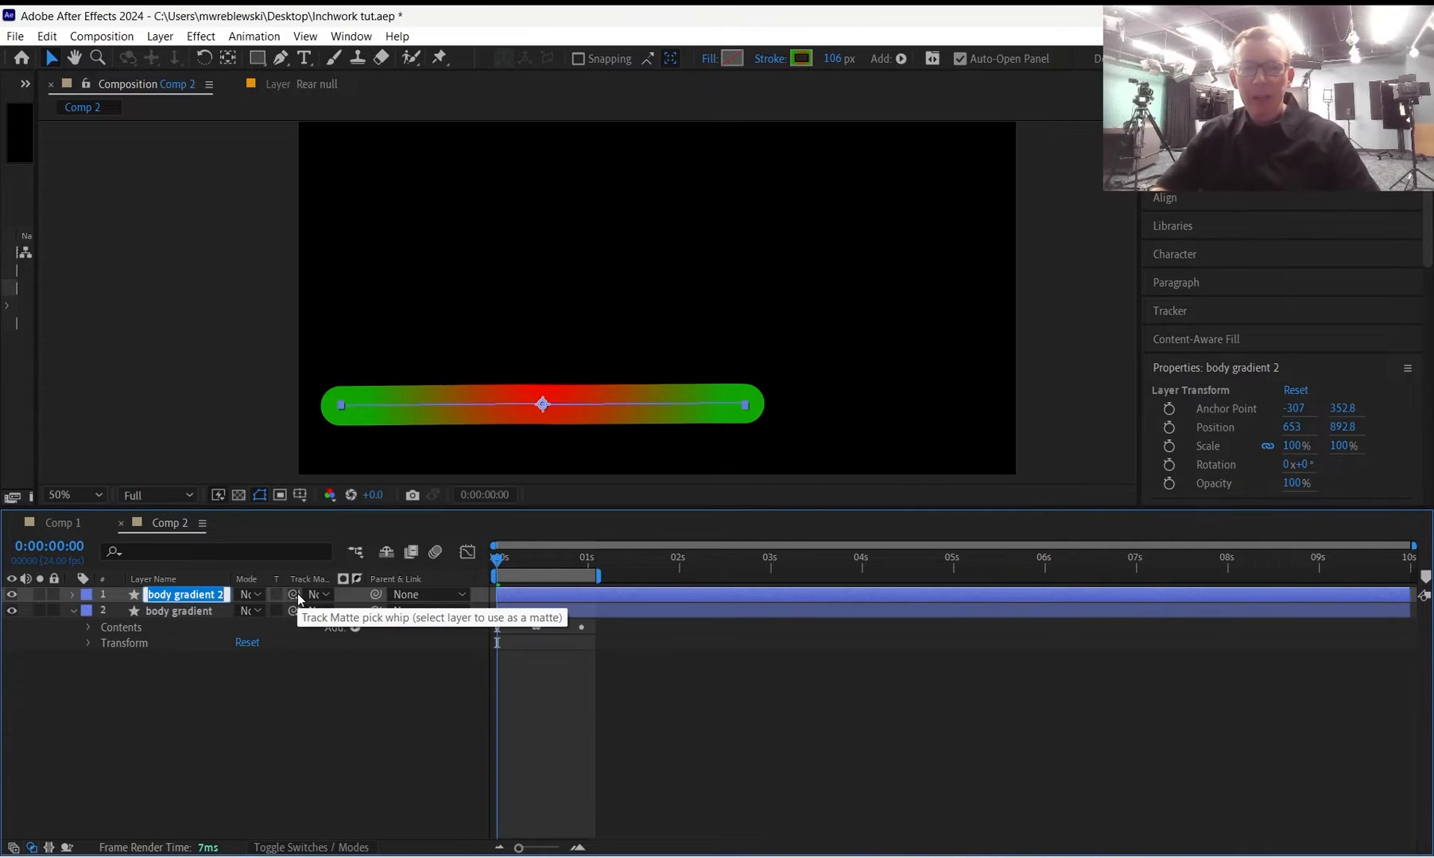
{"action": "type", "text": "stripes"}
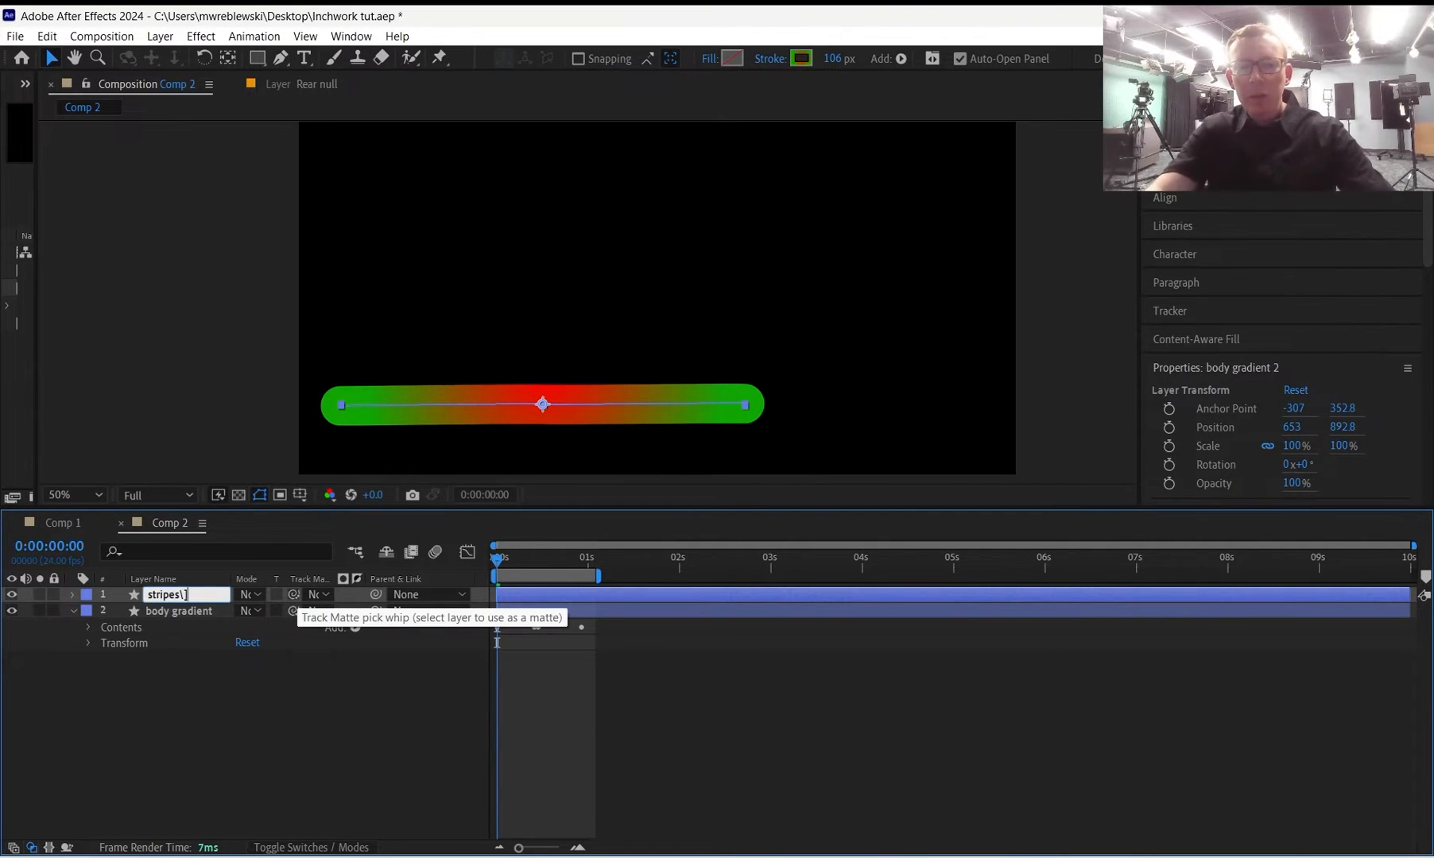
{"action": "key", "text": "Return"}
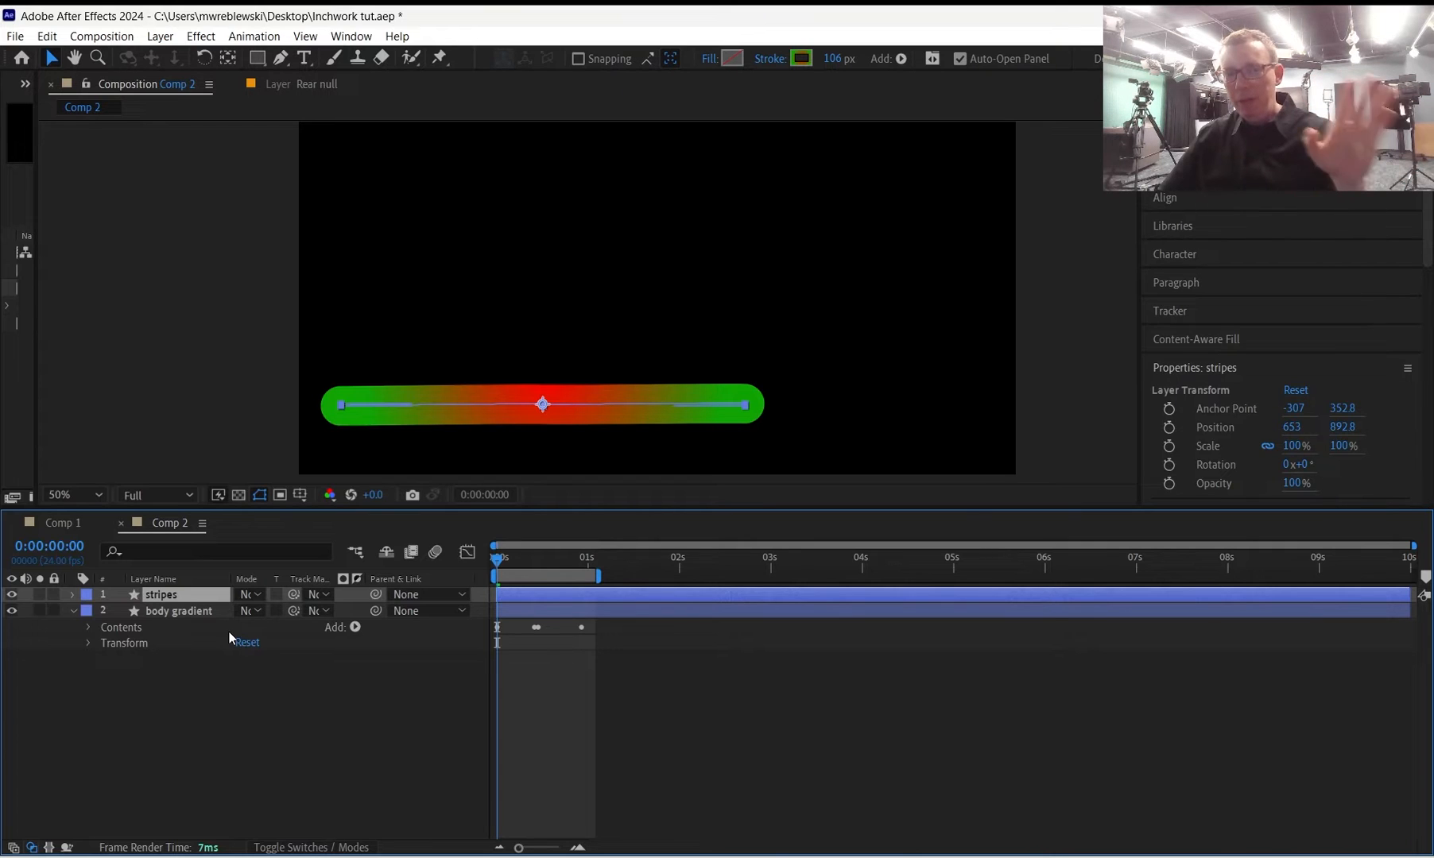
Remove the stripes layer's path keyframes and link its Path property to the body gradient layer's Path.
{"action": "left_click", "coordinate": [72, 611]}
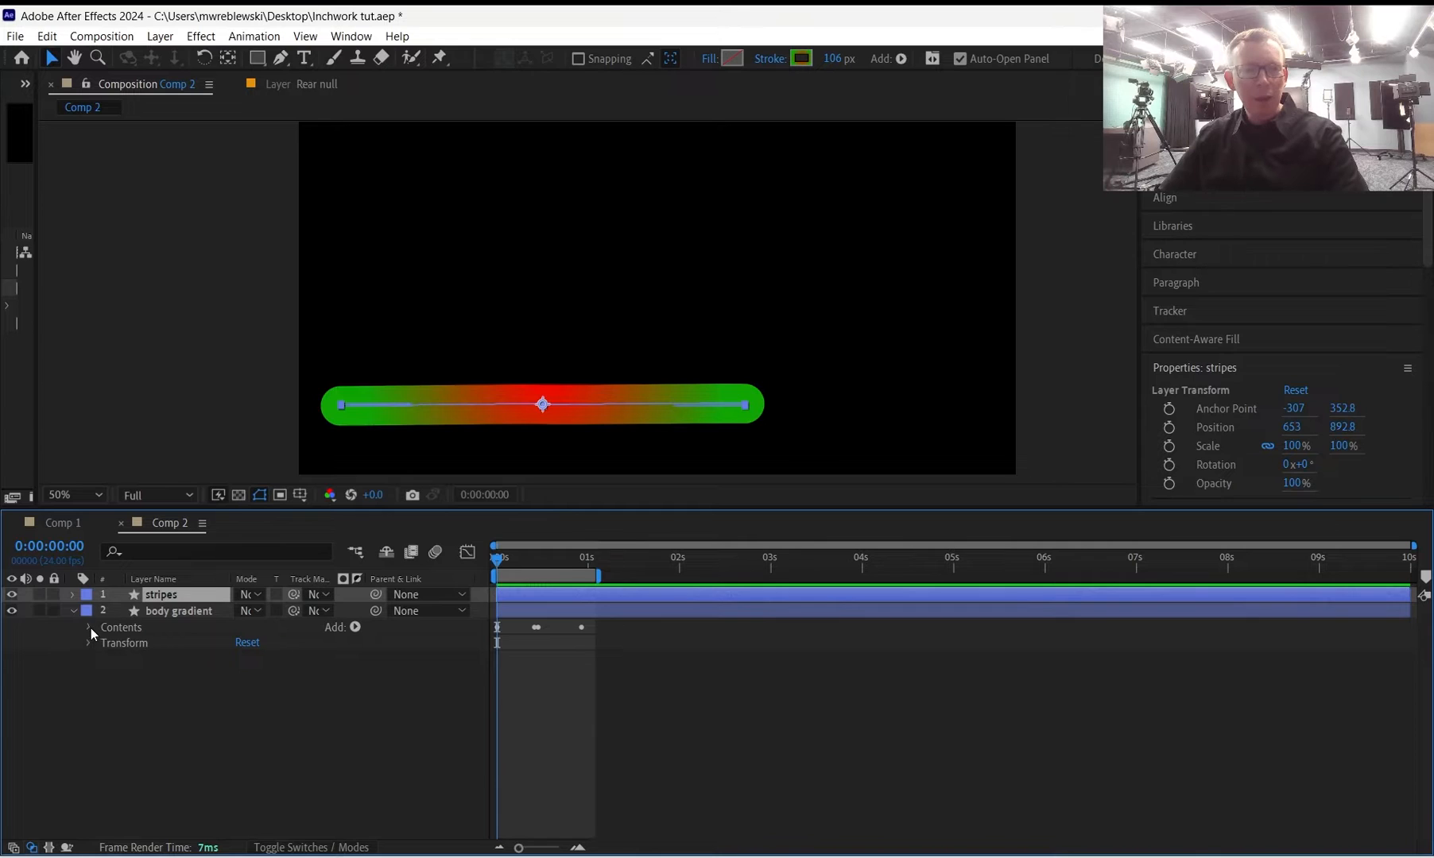
{"action": "left_click", "coordinate": [88, 627]}
{"action": "scroll", "coordinate": [89, 629], "scroll_direction": "down", "scroll_amount": 1}
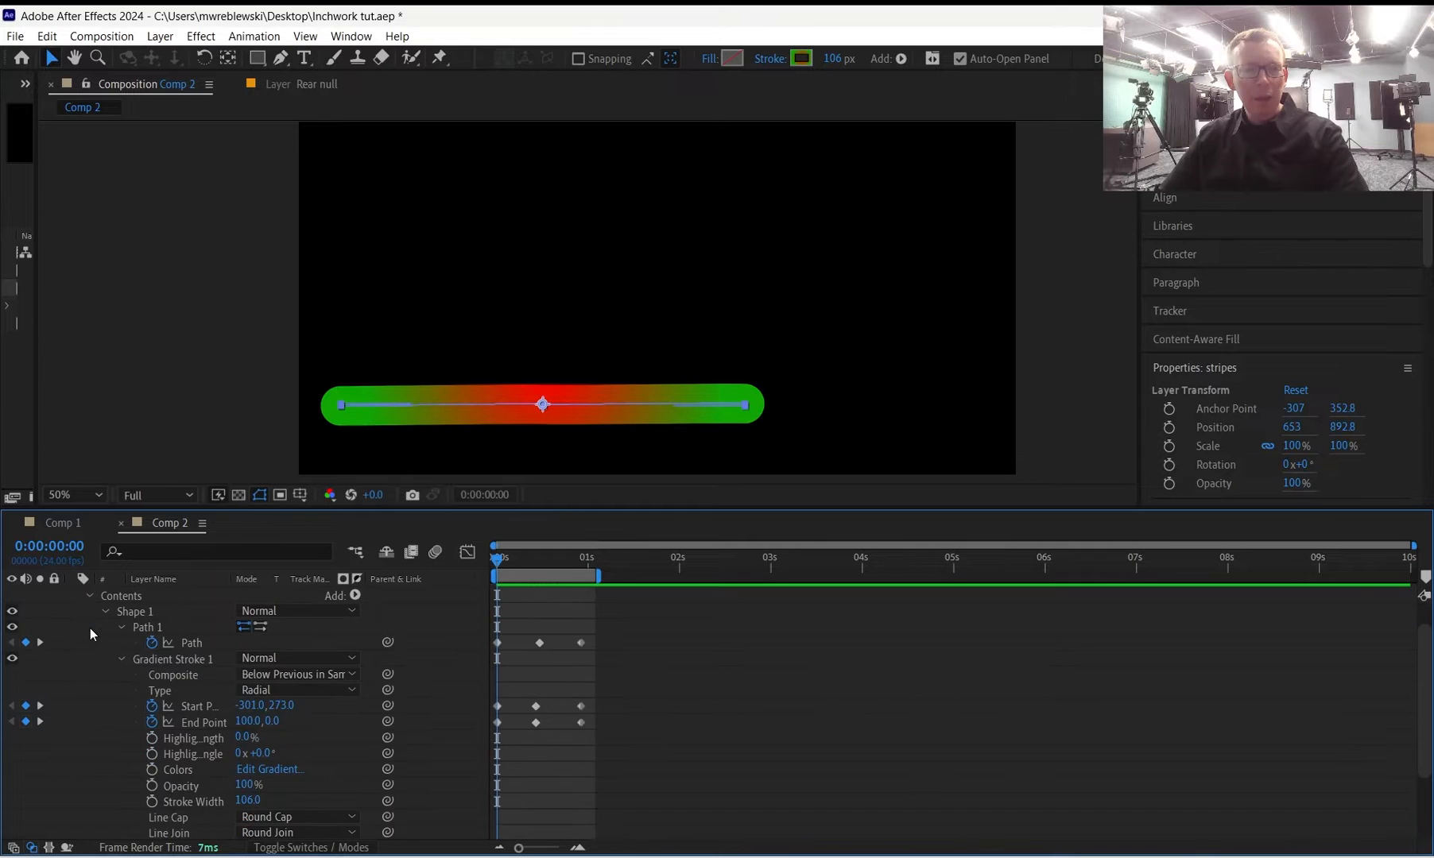
{"action": "left_click", "coordinate": [123, 660]}
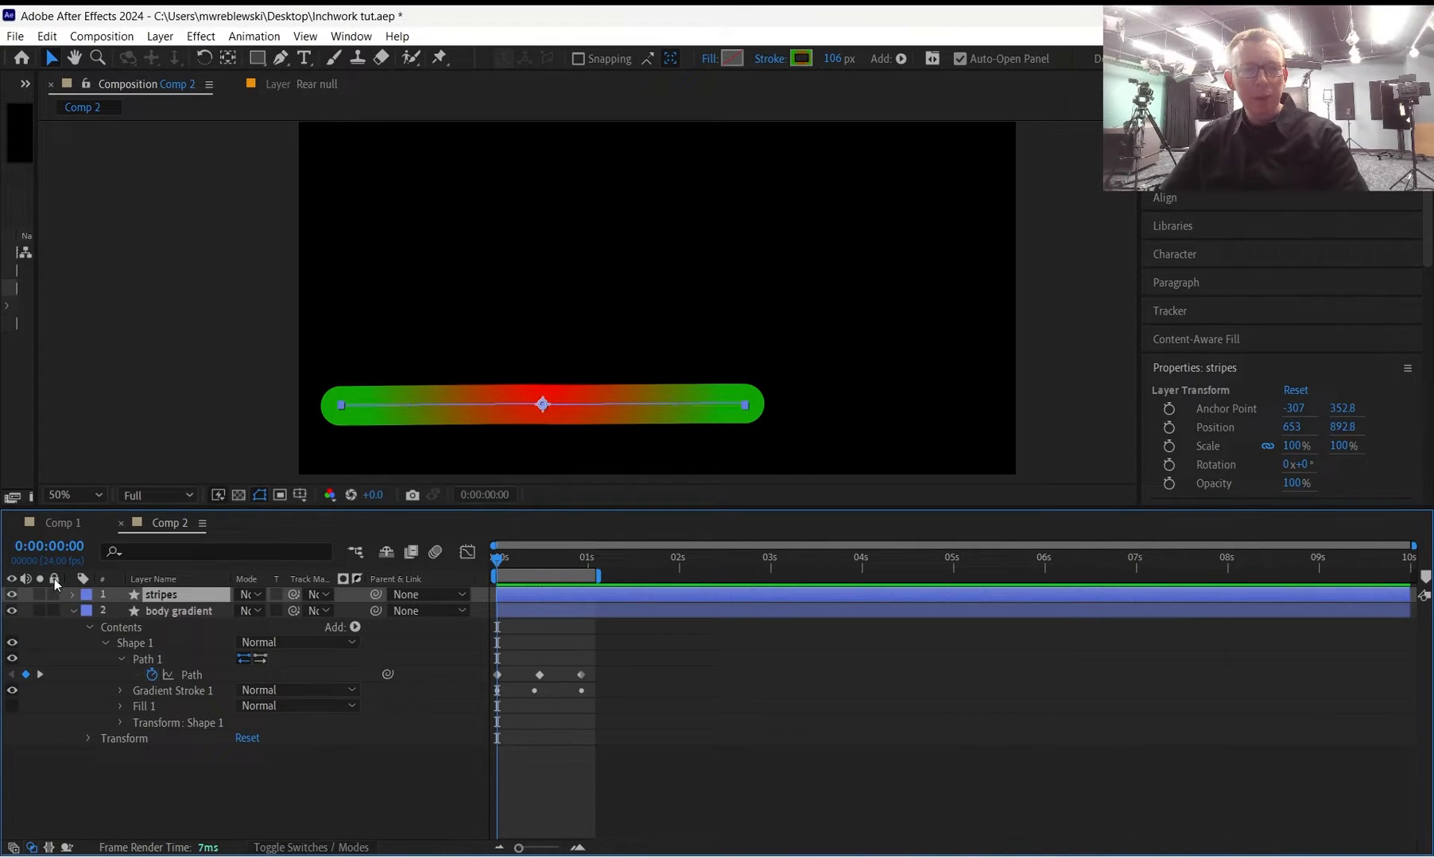
{"action": "left_click", "coordinate": [71, 595]}
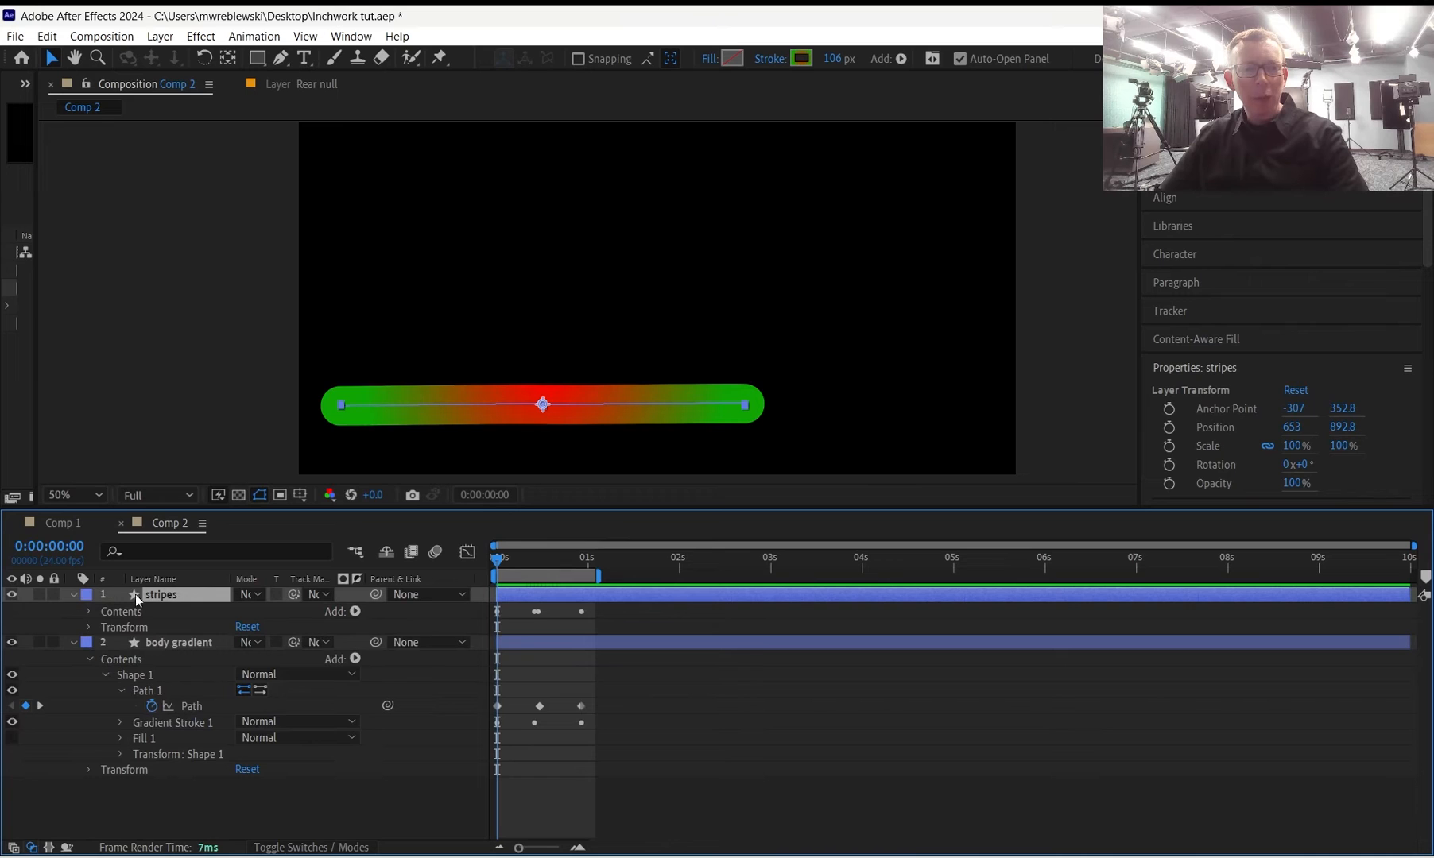
{"action": "left_click", "coordinate": [89, 611]}
{"action": "left_click", "coordinate": [104, 627]}
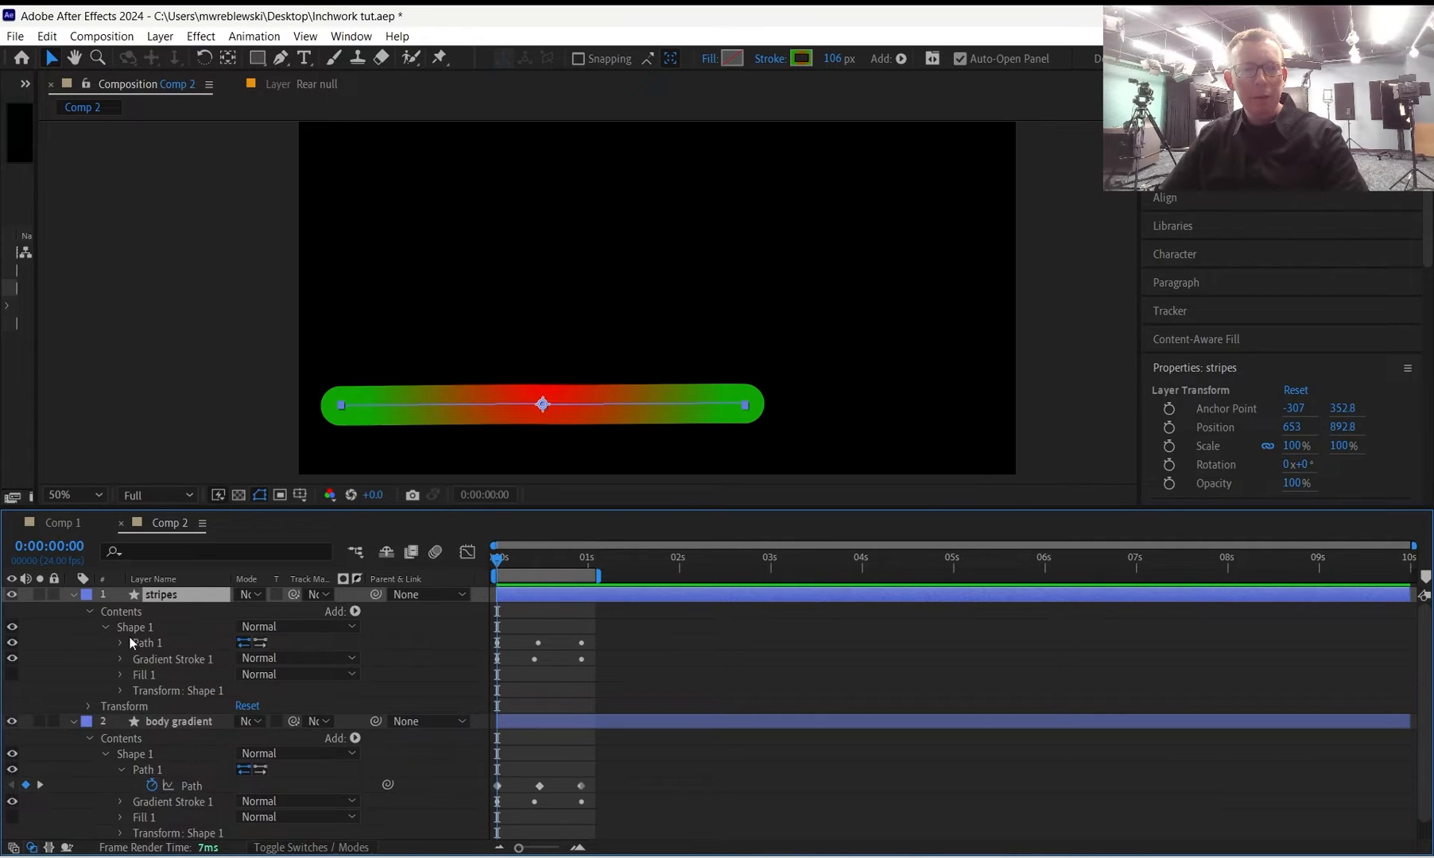
{"action": "left_click", "coordinate": [121, 642]}
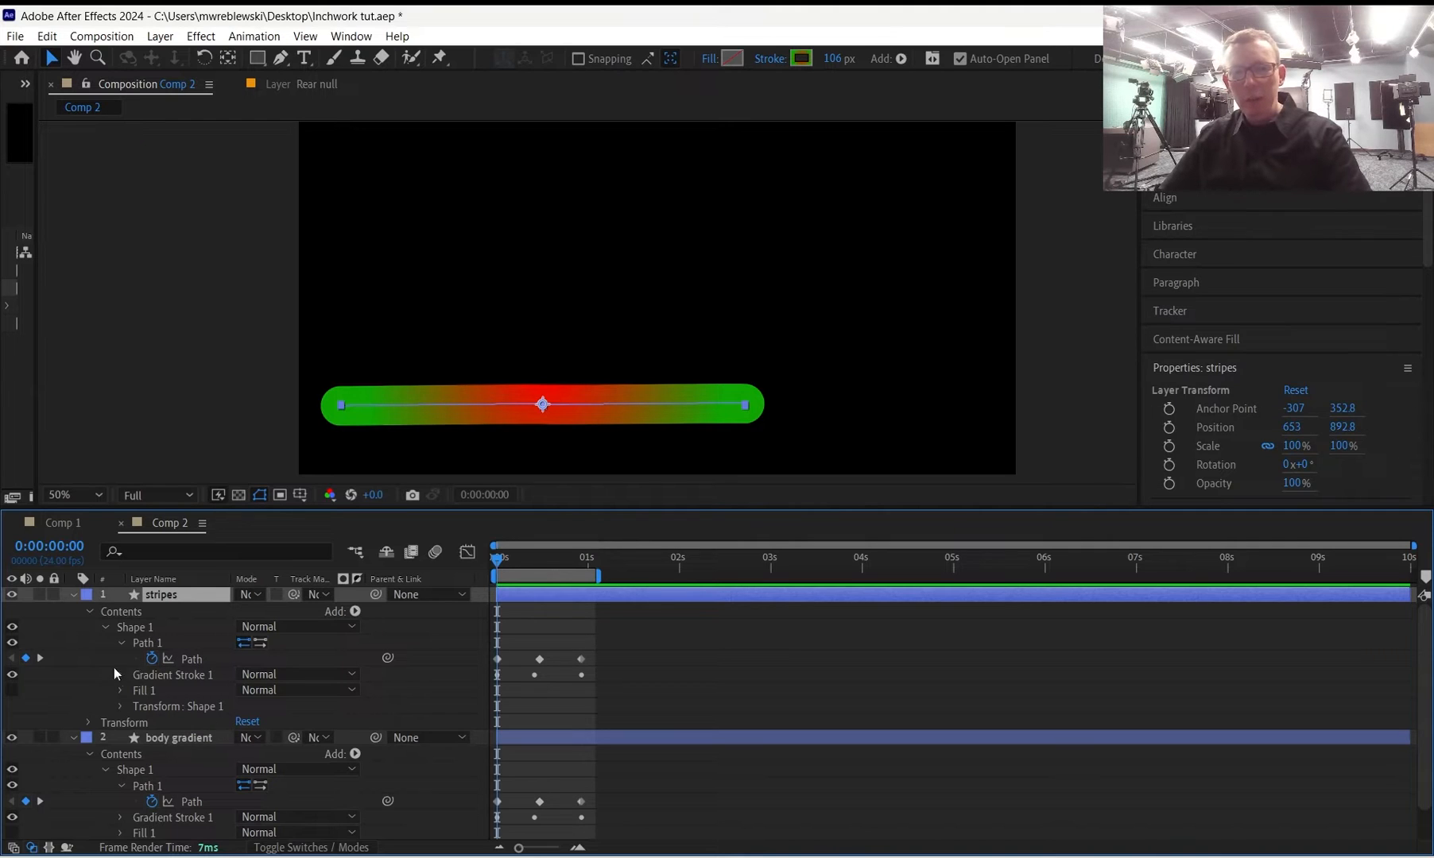
{"action": "left_click", "coordinate": [151, 660]}
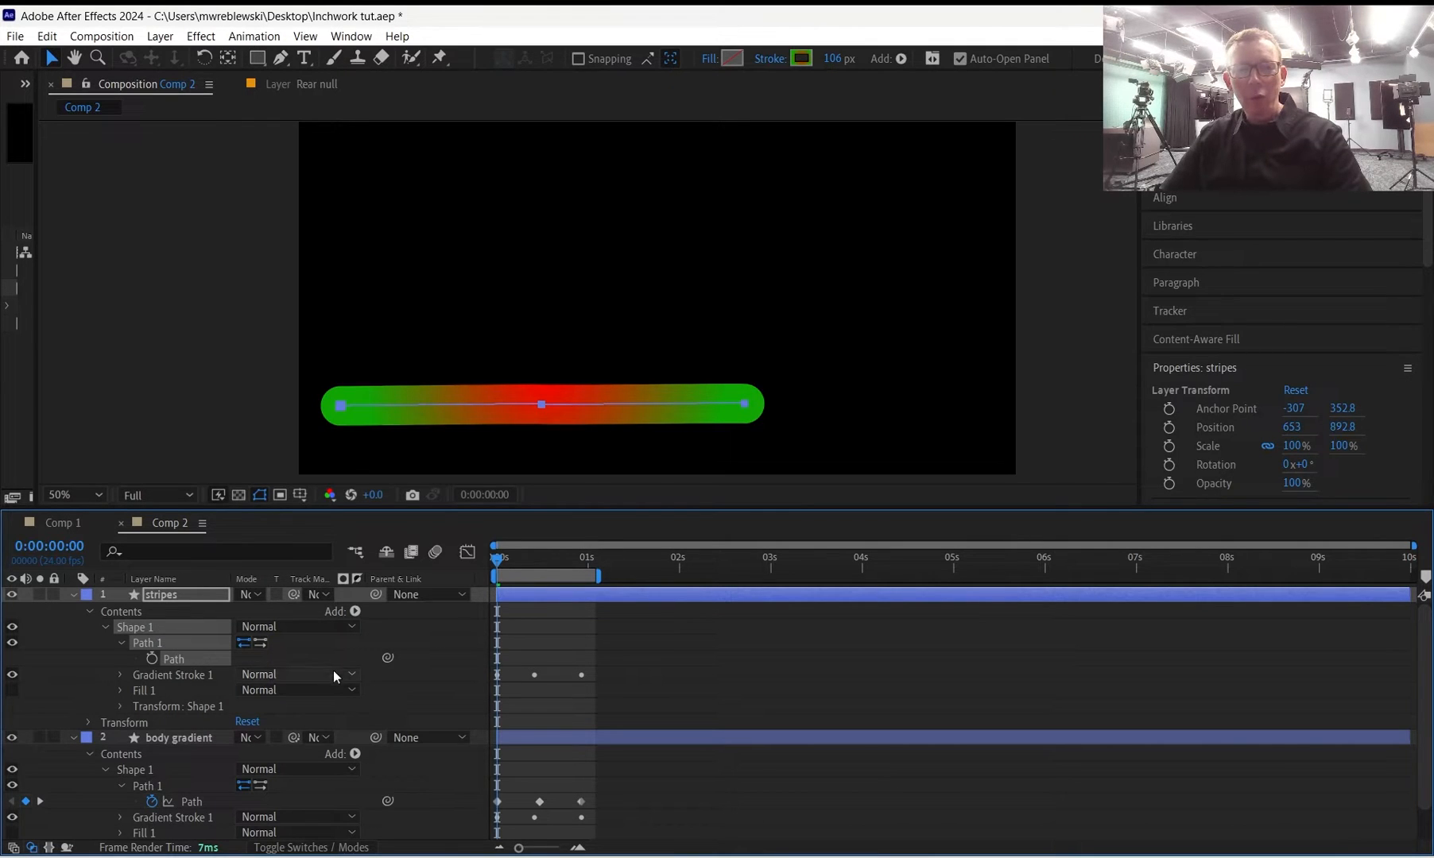
{"action": "left_click_drag", "start_coordinate": [387, 659], "coordinate": [180, 797]}
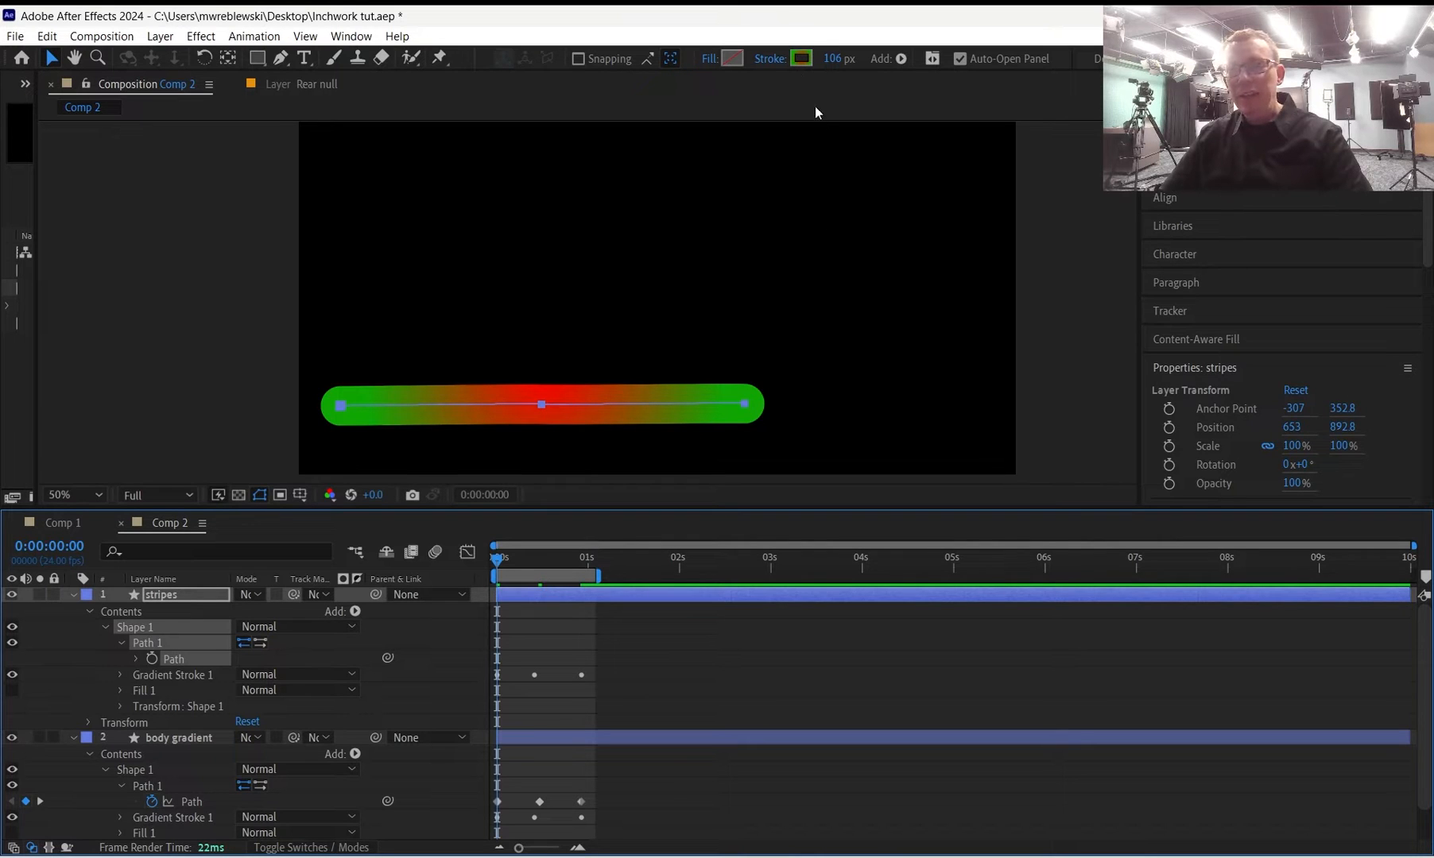
Change the stripes layer's stroke type to Solid Color and preview the animation.
{"action": "left_click", "coordinate": [804, 58]}
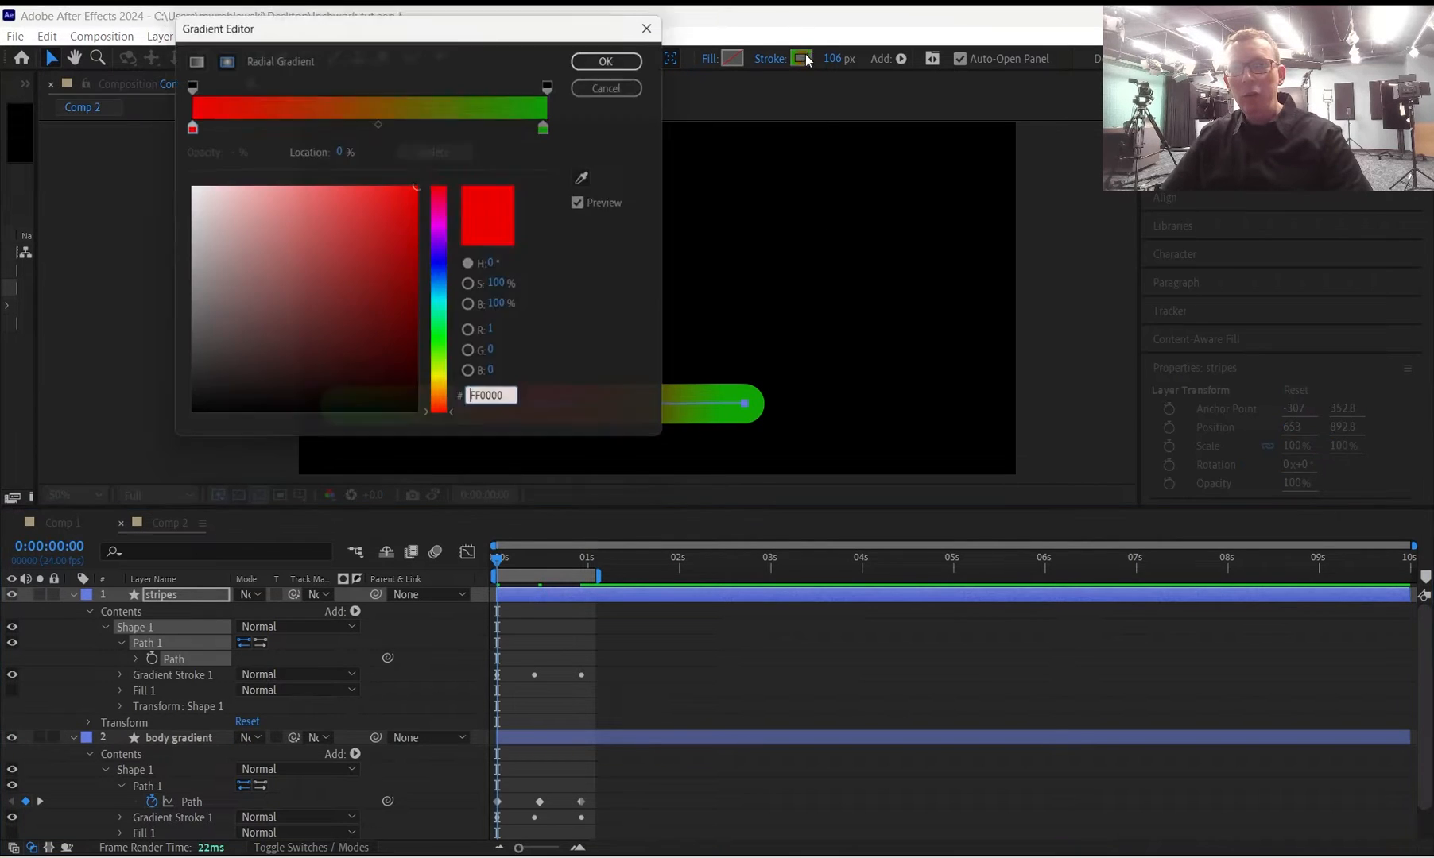
{"action": "left_click", "coordinate": [618, 83]}
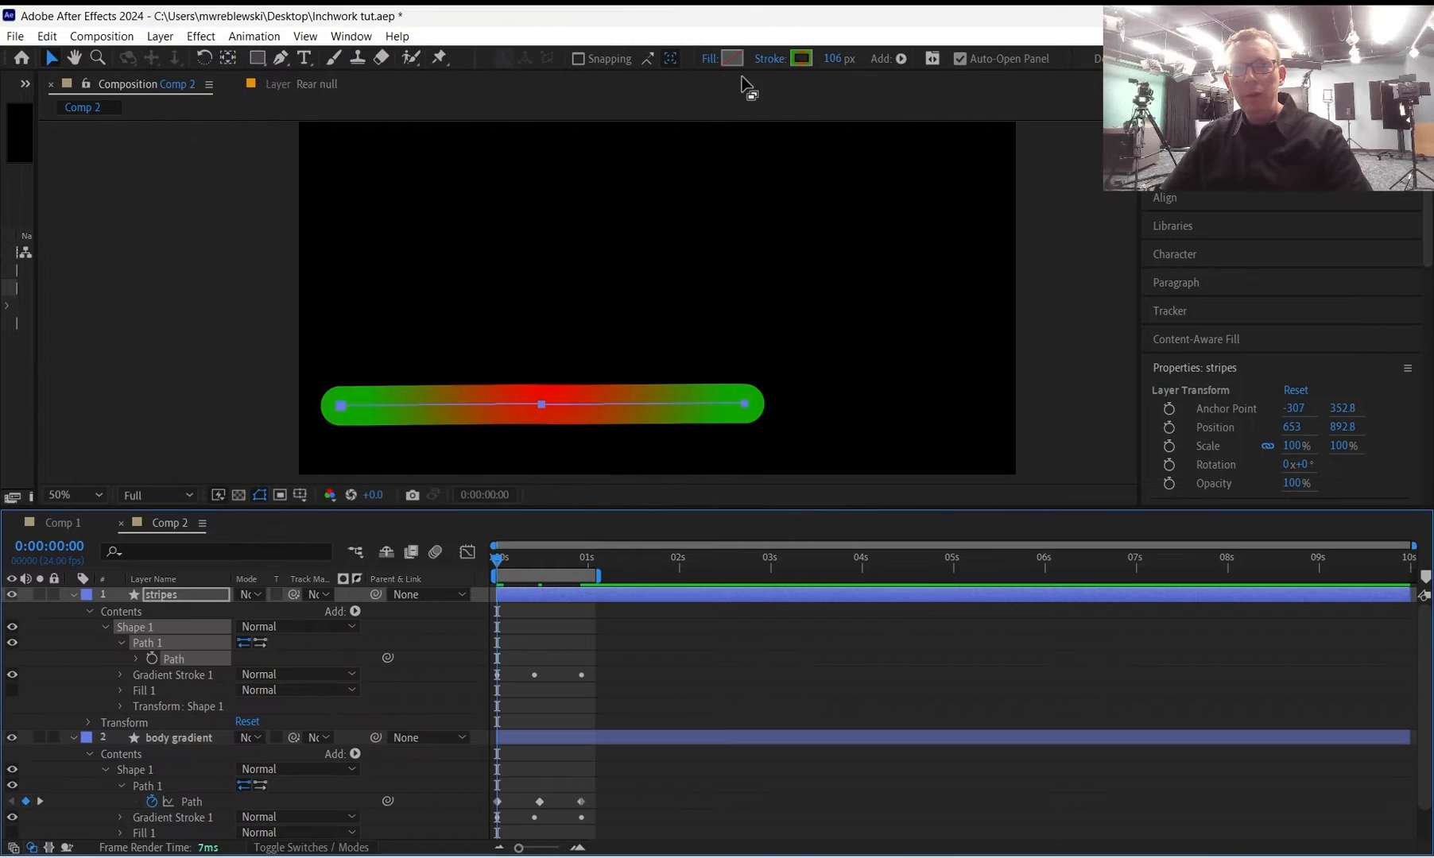
{"action": "left_click", "coordinate": [769, 62]}
{"action": "left_click", "coordinate": [528, 315]}
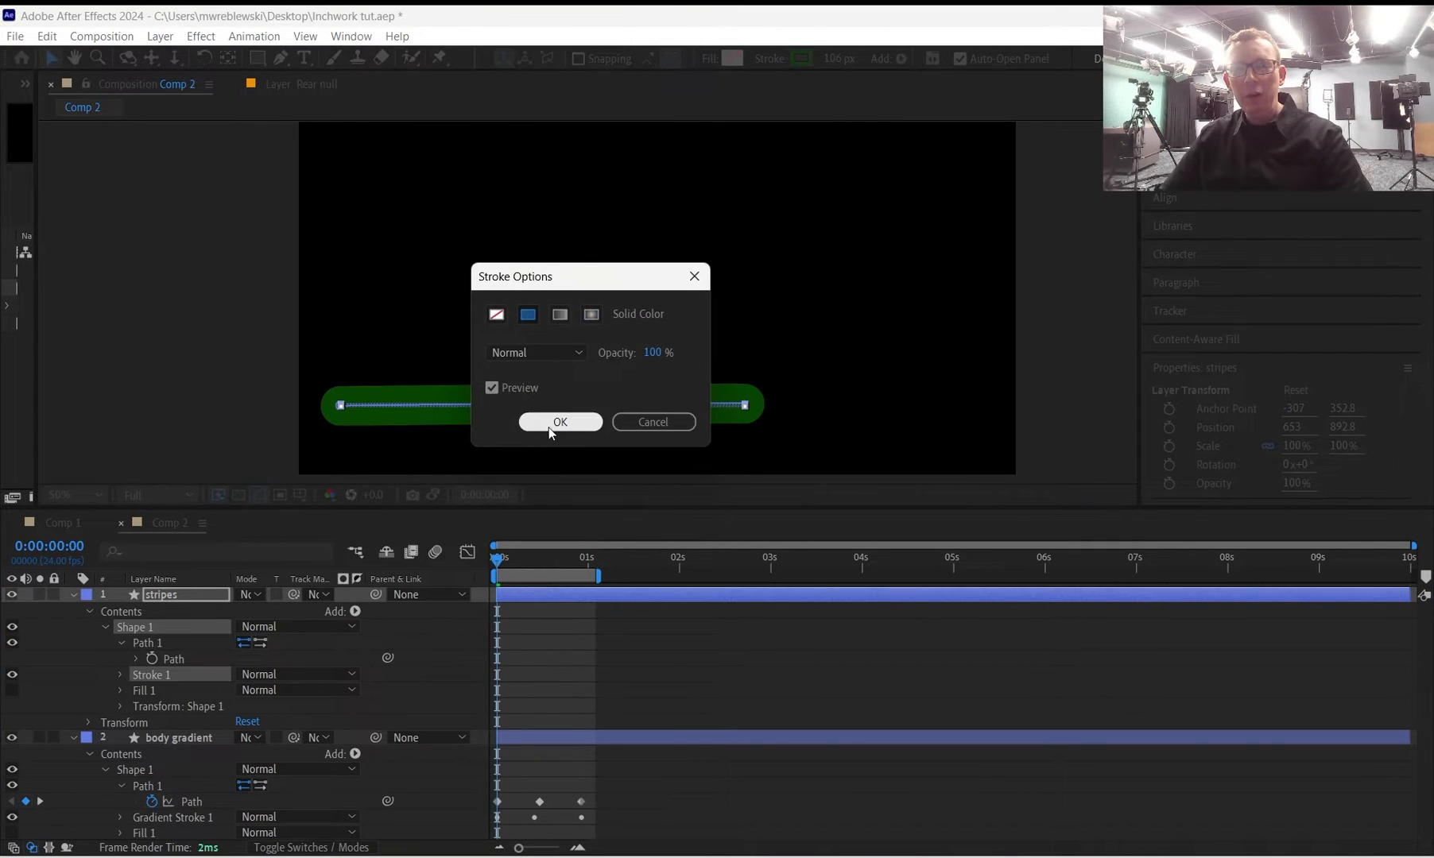
{"action": "left_click", "coordinate": [550, 426]}
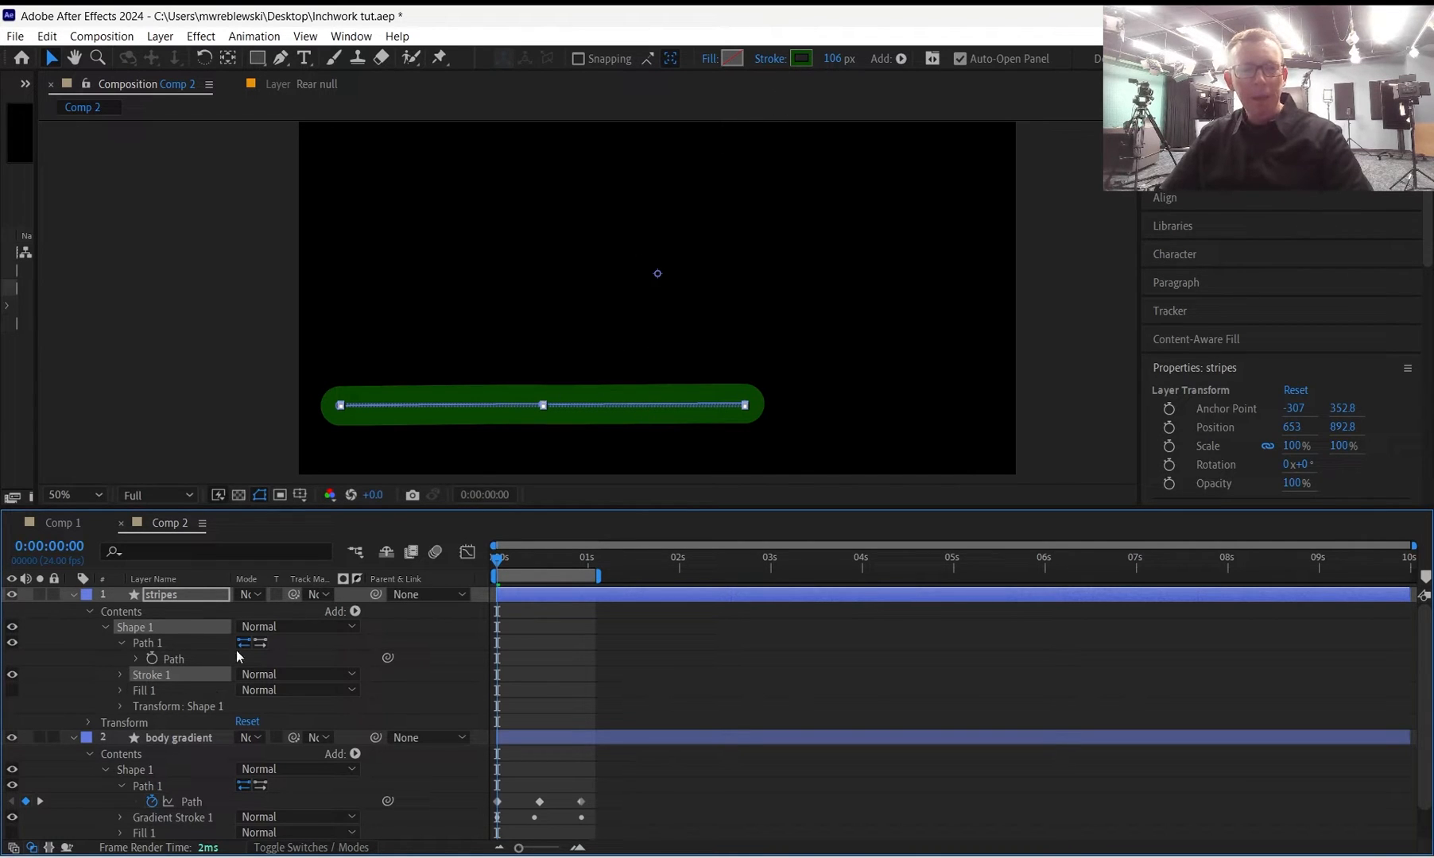
{"action": "key", "text": "space"}
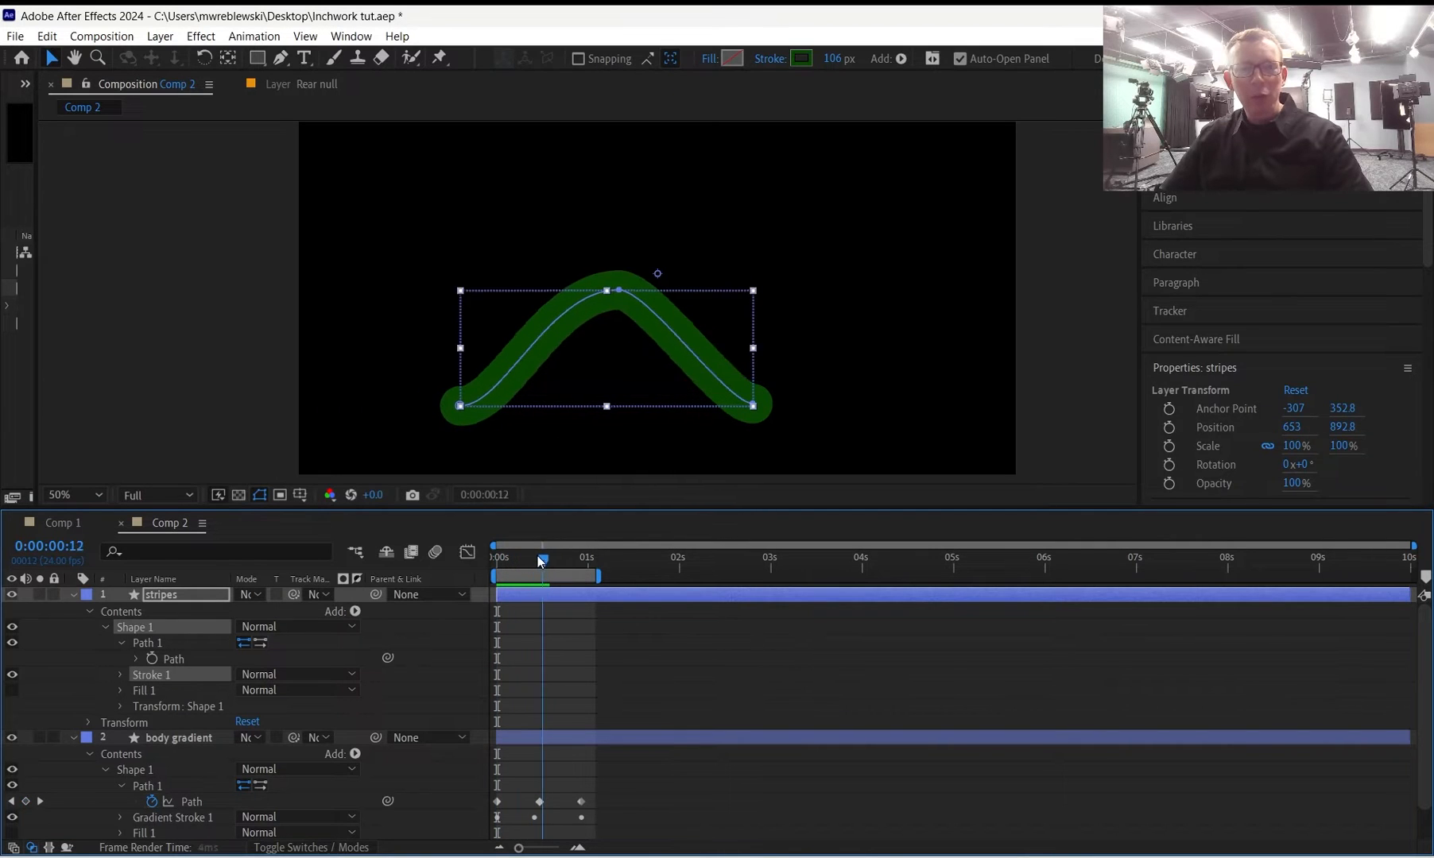
Add dashes to the stripes layer's stroke, with a stroke width of 110 and a dash length of 99.
{"action": "left_click", "coordinate": [119, 674]}
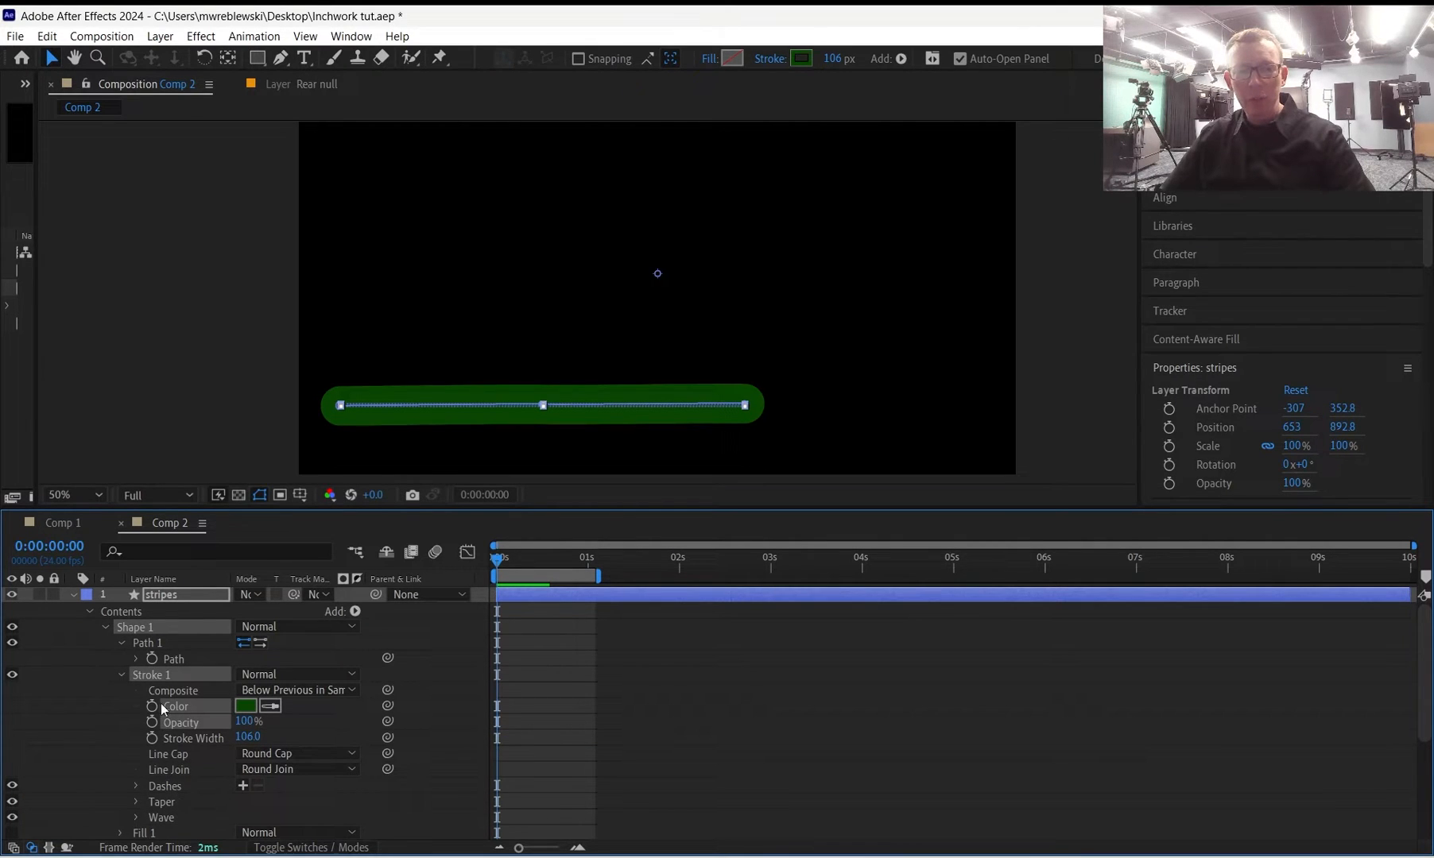
{"action": "left_click", "coordinate": [242, 784]}
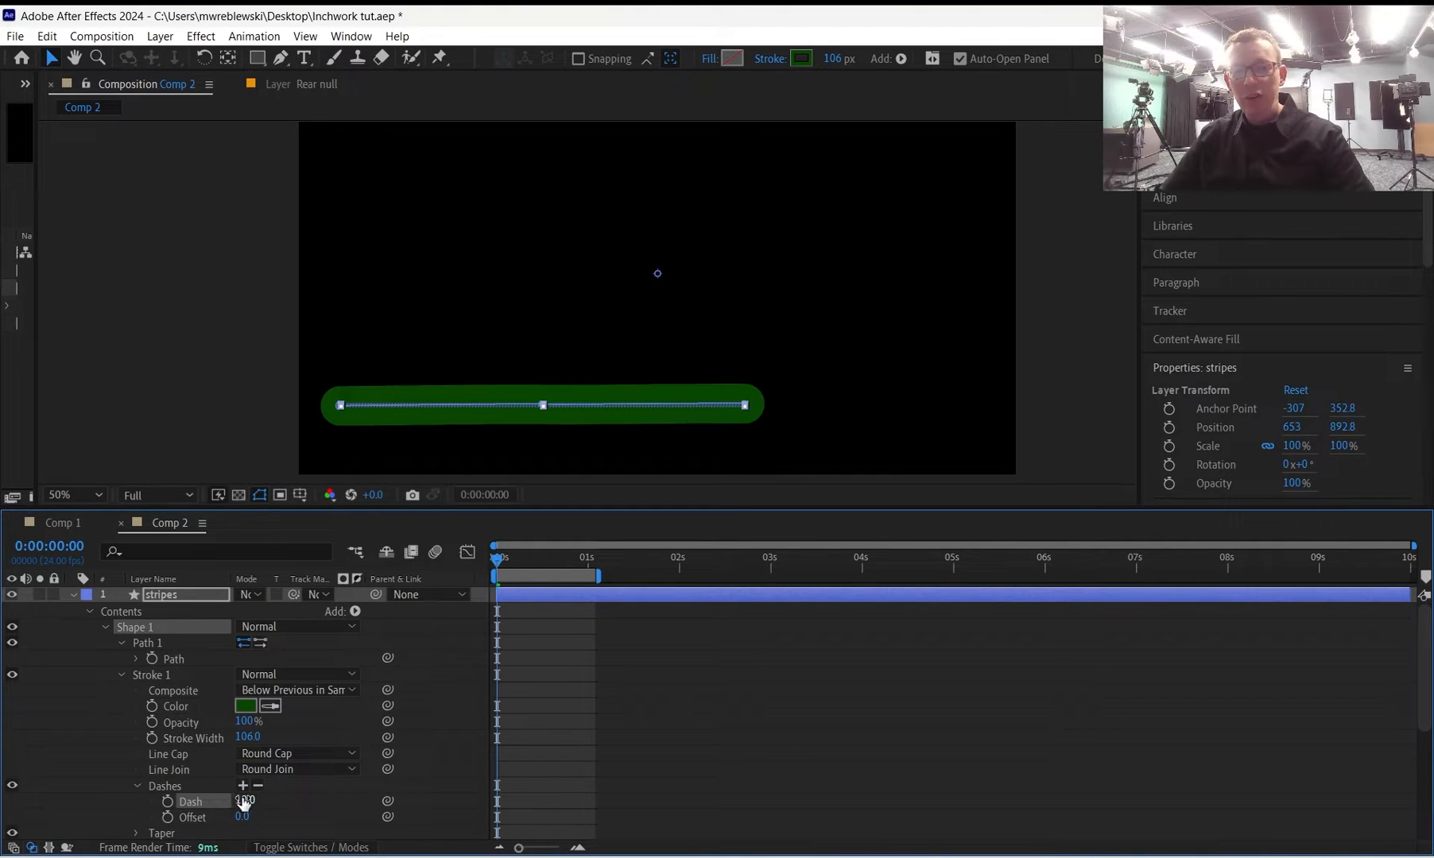
{"action": "mouse_move", "coordinate": [284, 790]}
{"action": "left_mouse_down"}
{"action": "mouse_move", "coordinate": [299, 787]}
{"action": "mouse_move", "coordinate": [181, 793]}
{"action": "mouse_move", "coordinate": [445, 761]}
{"action": "mouse_move", "coordinate": [883, 758]}
{"action": "mouse_move", "coordinate": [214, 753]}
{"action": "mouse_move", "coordinate": [230, 753]}
{"action": "left_mouse_up"}
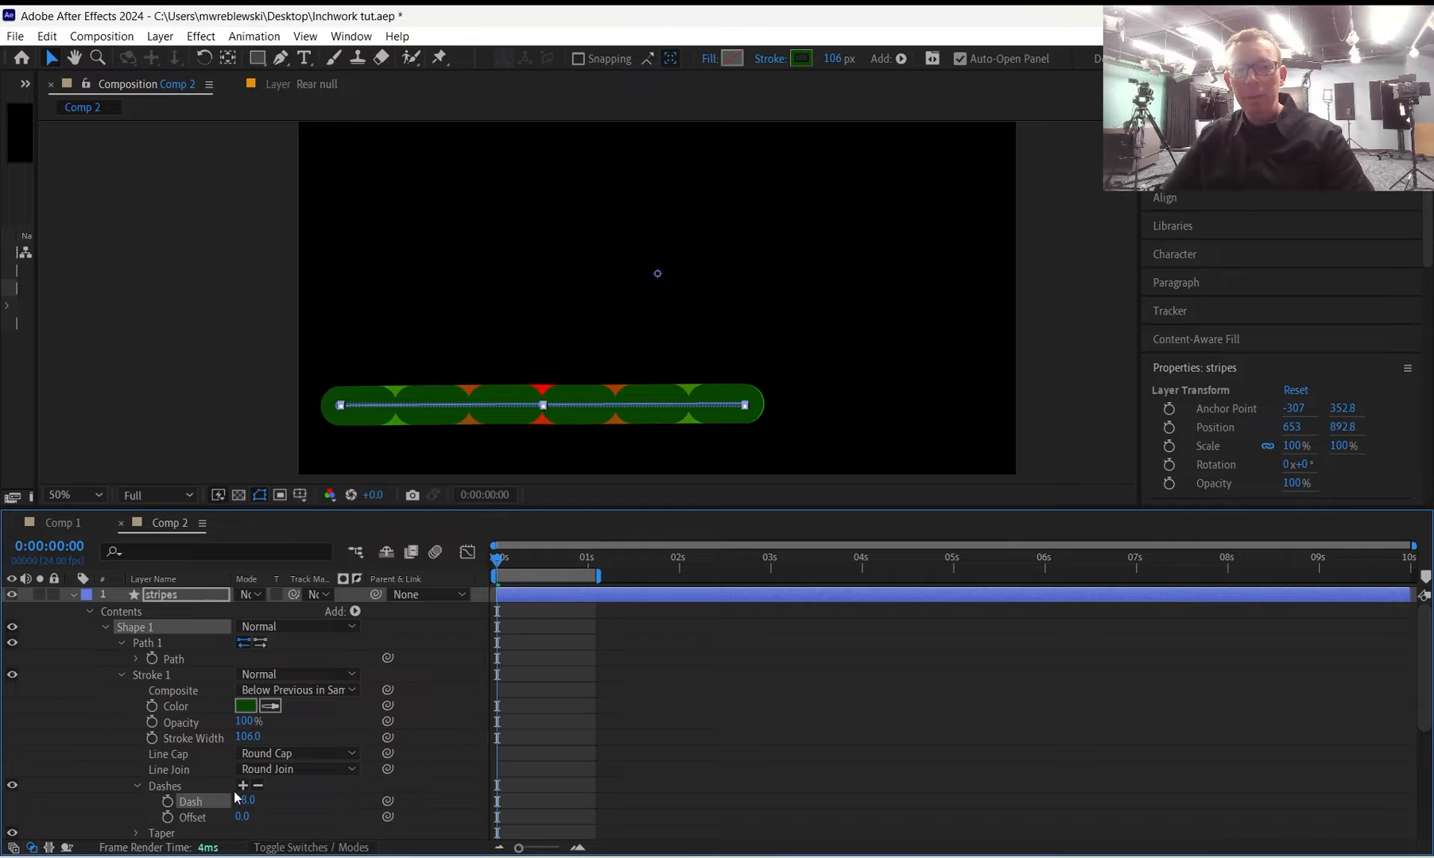
{"action": "mouse_move", "coordinate": [833, 63]}
{"action": "left_mouse_down"}
{"action": "mouse_move", "coordinate": [905, 37]}
{"action": "mouse_move", "coordinate": [807, 50]}
{"action": "mouse_move", "coordinate": [819, 47]}
{"action": "left_mouse_up"}
{"action": "mouse_move", "coordinate": [243, 801]}
{"action": "left_mouse_down"}
{"action": "mouse_move", "coordinate": [883, 756]}
{"action": "mouse_move", "coordinate": [48, 752]}
{"action": "mouse_move", "coordinate": [225, 735]}
{"action": "left_mouse_up"}
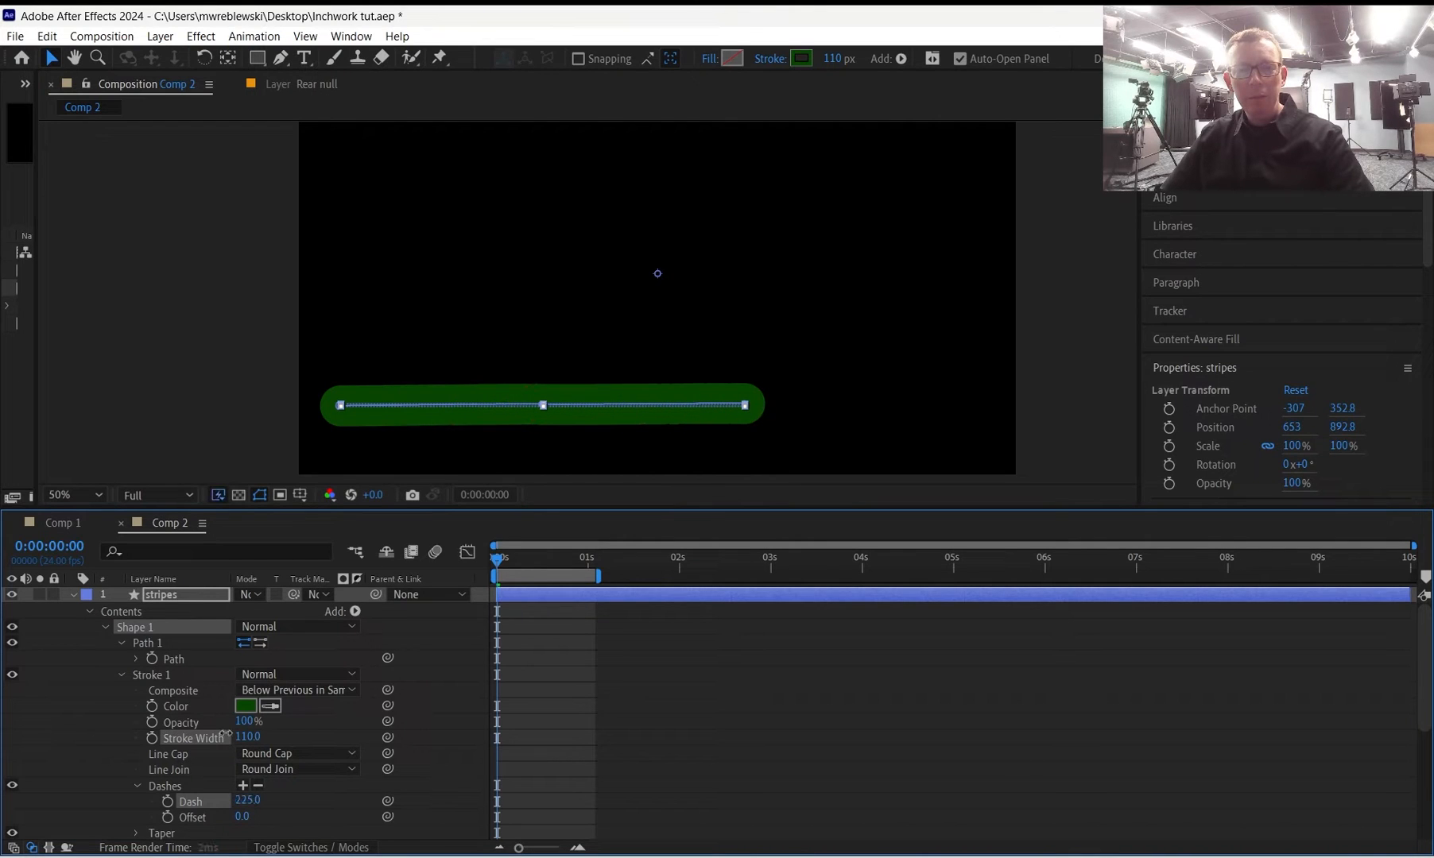
{"action": "mouse_move", "coordinate": [451, 724]}
{"action": "left_mouse_down"}
{"action": "mouse_move", "coordinate": [477, 725]}
{"action": "mouse_move", "coordinate": [209, 738]}
{"action": "left_mouse_up"}
{"action": "mouse_move", "coordinate": [357, 706]}
{"action": "left_mouse_down"}
{"action": "mouse_move", "coordinate": [366, 737]}
{"action": "mouse_move", "coordinate": [624, 710]}
{"action": "mouse_move", "coordinate": [11, 831]}
{"action": "left_mouse_up"}
{"action": "mouse_move", "coordinate": [343, 760]}
{"action": "left_mouse_down"}
{"action": "mouse_move", "coordinate": [391, 752]}
{"action": "mouse_move", "coordinate": [57, 787]}
{"action": "left_mouse_up"}
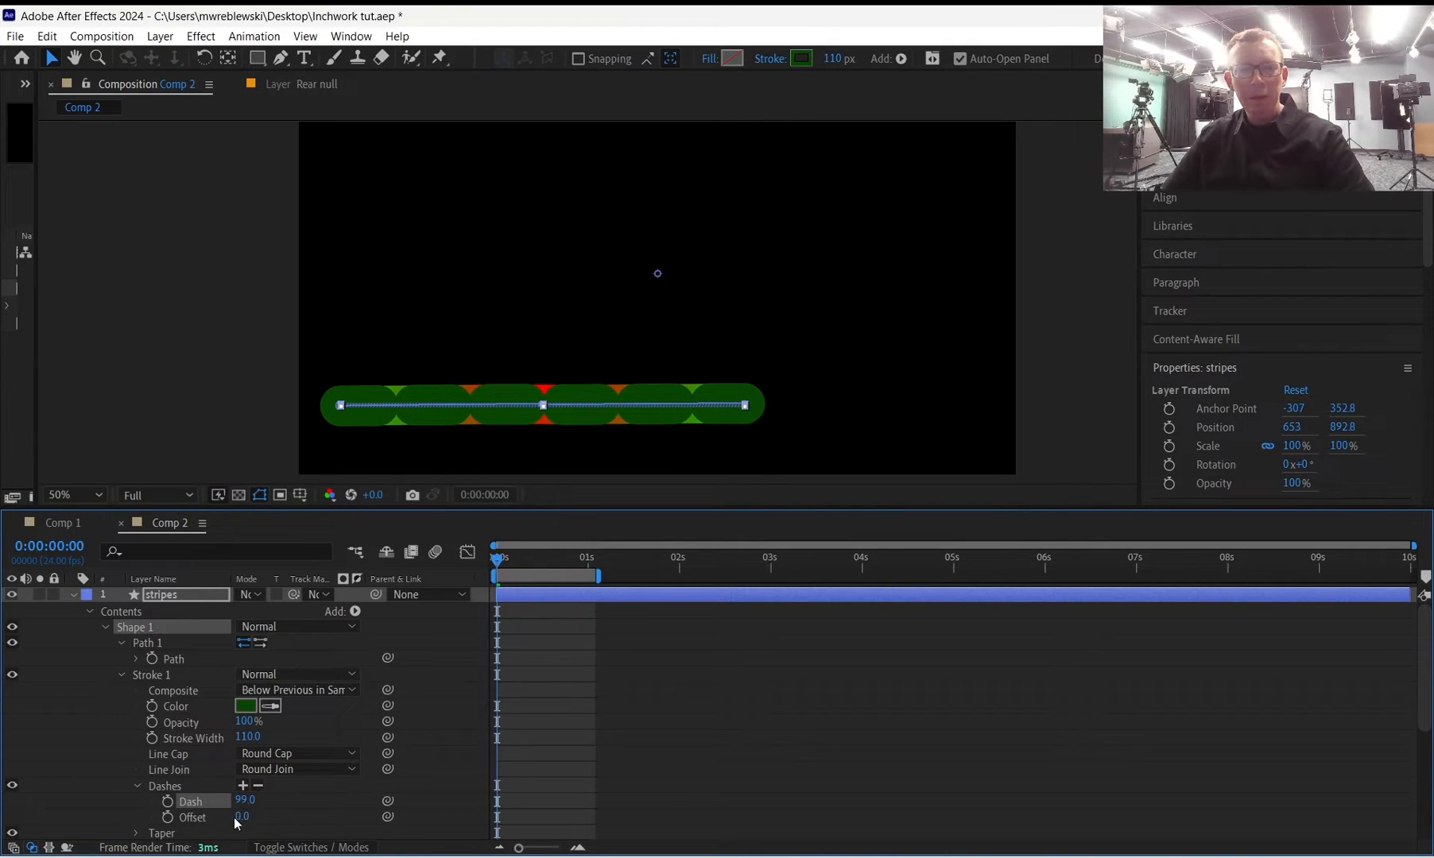
{"action": "left_click_drag", "start_coordinate": [244, 819], "coordinate": [196, 819]}
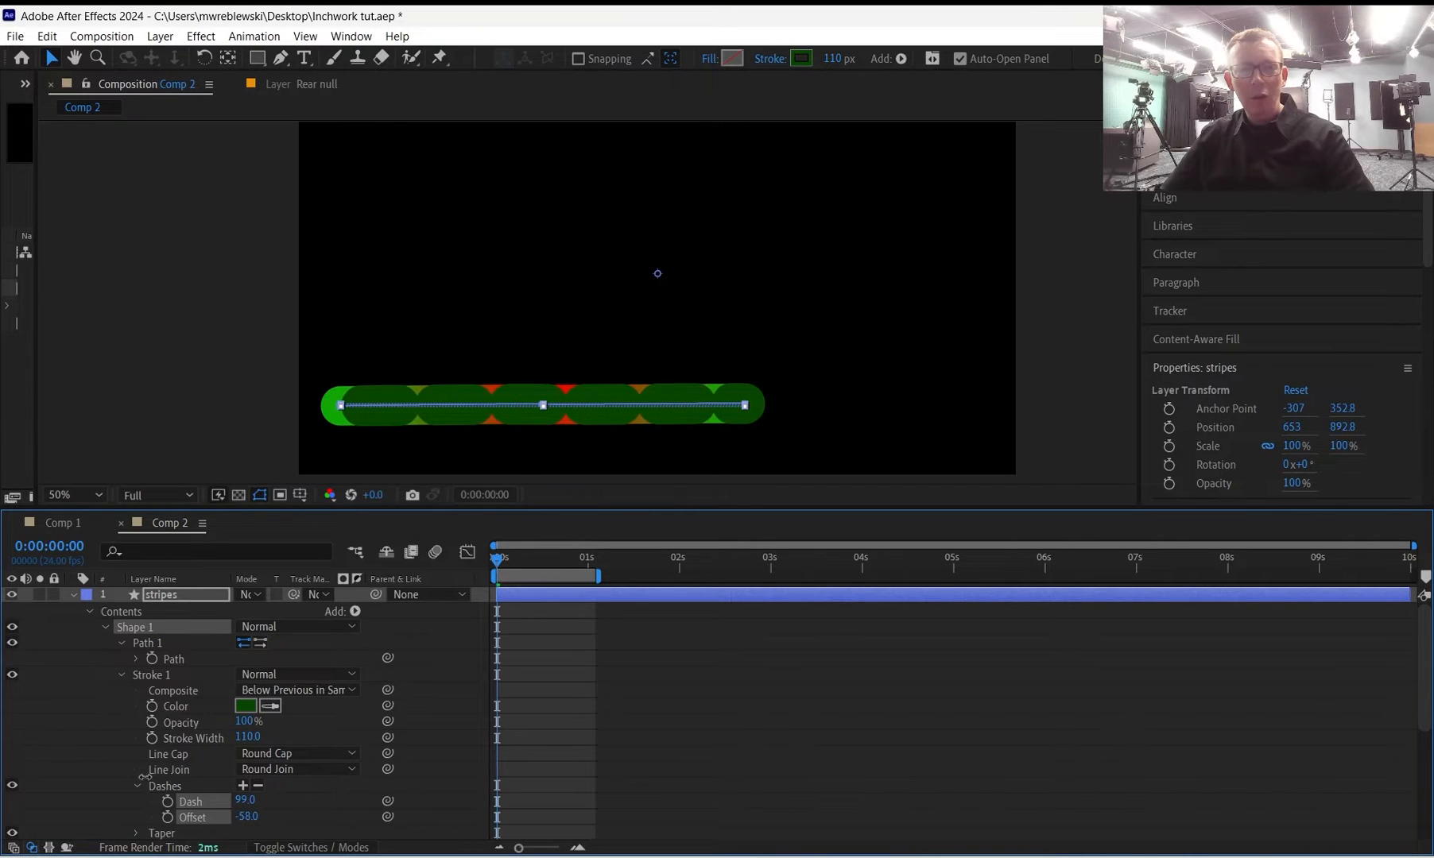
{"action": "key", "text": "ctrl+z"}
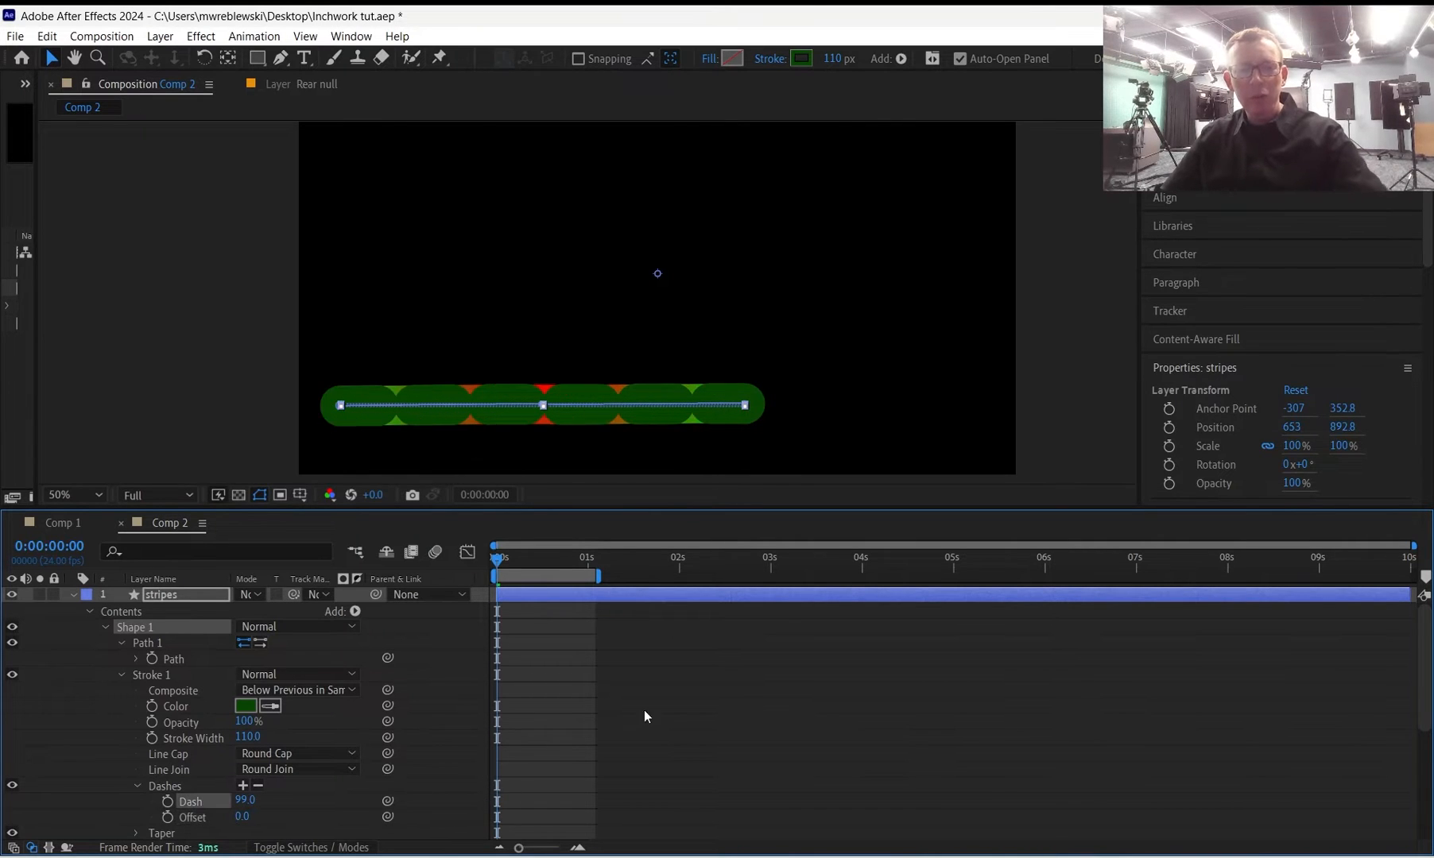
Reduce the stripes stroke width to 65 and switch the stroke to Butt Cap and Miter Join.
{"action": "mouse_move", "coordinate": [249, 737]}
{"action": "left_mouse_down"}
{"action": "mouse_move", "coordinate": [265, 726]}
{"action": "mouse_move", "coordinate": [210, 739]}
{"action": "left_mouse_up"}
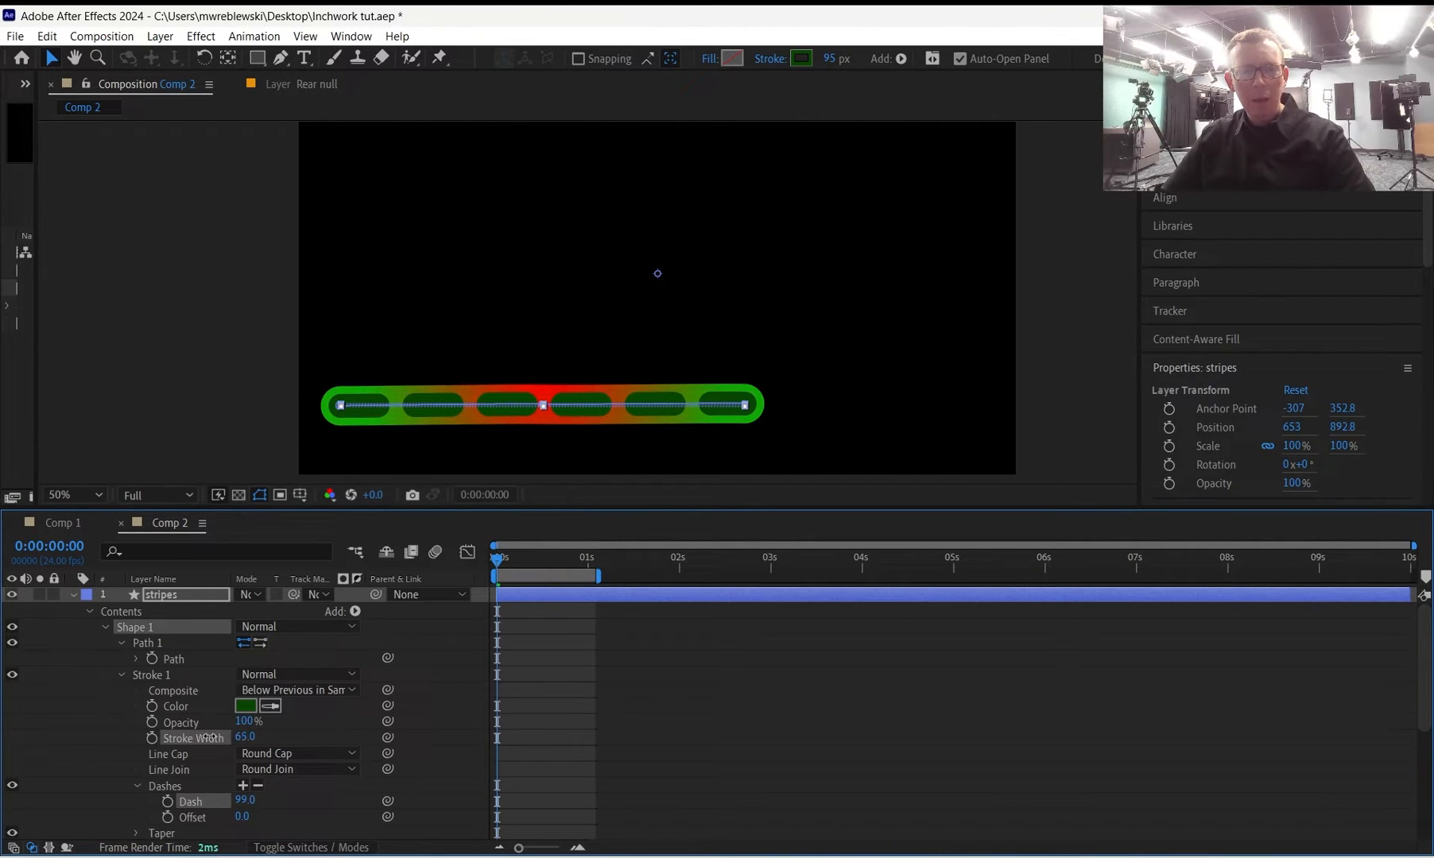
{"action": "left_click", "coordinate": [310, 755]}
{"action": "left_click", "coordinate": [311, 775]}
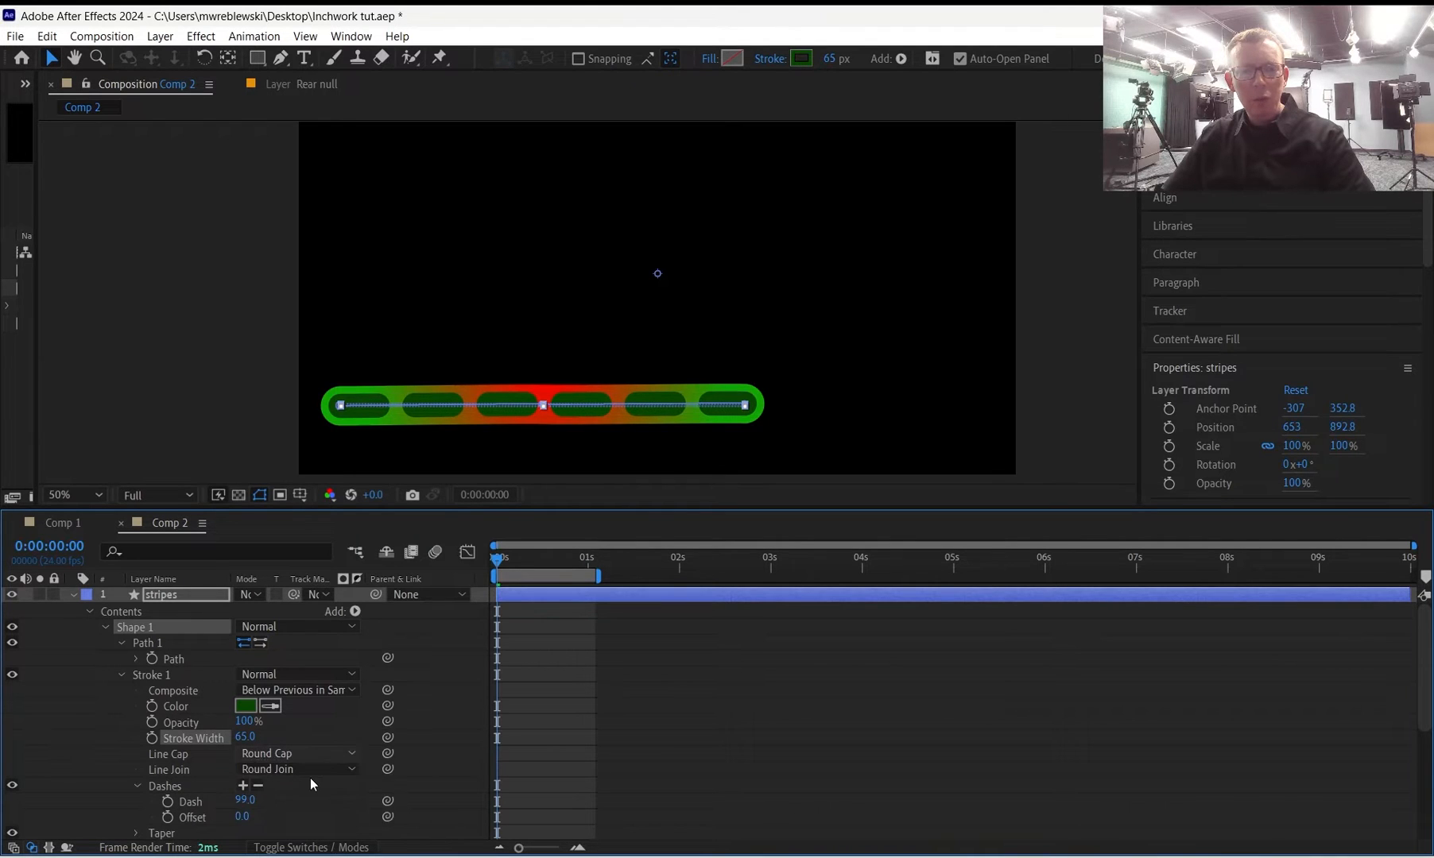
{"action": "left_click", "coordinate": [307, 771]}
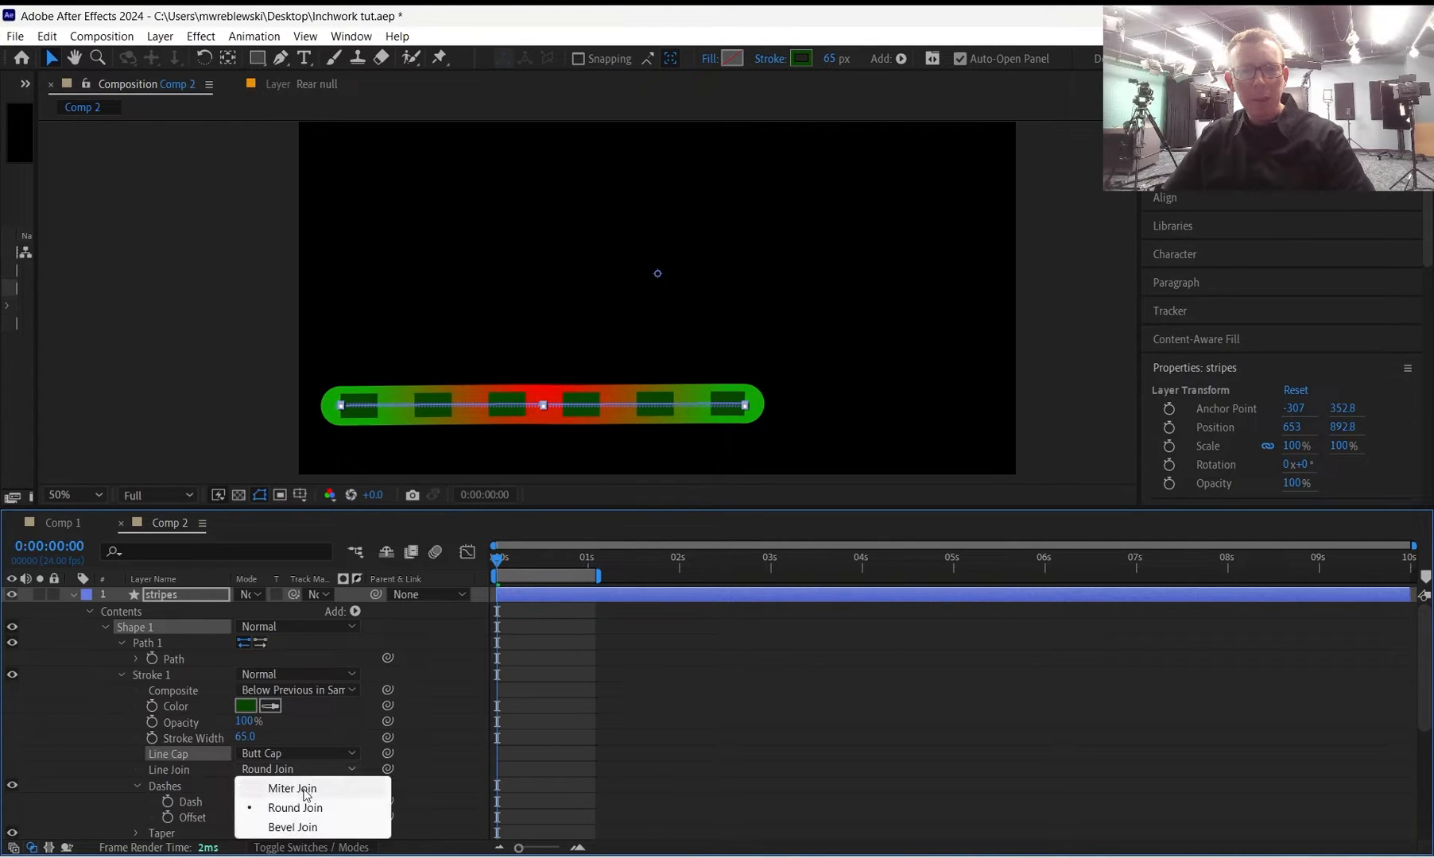
{"action": "left_click", "coordinate": [305, 791]}
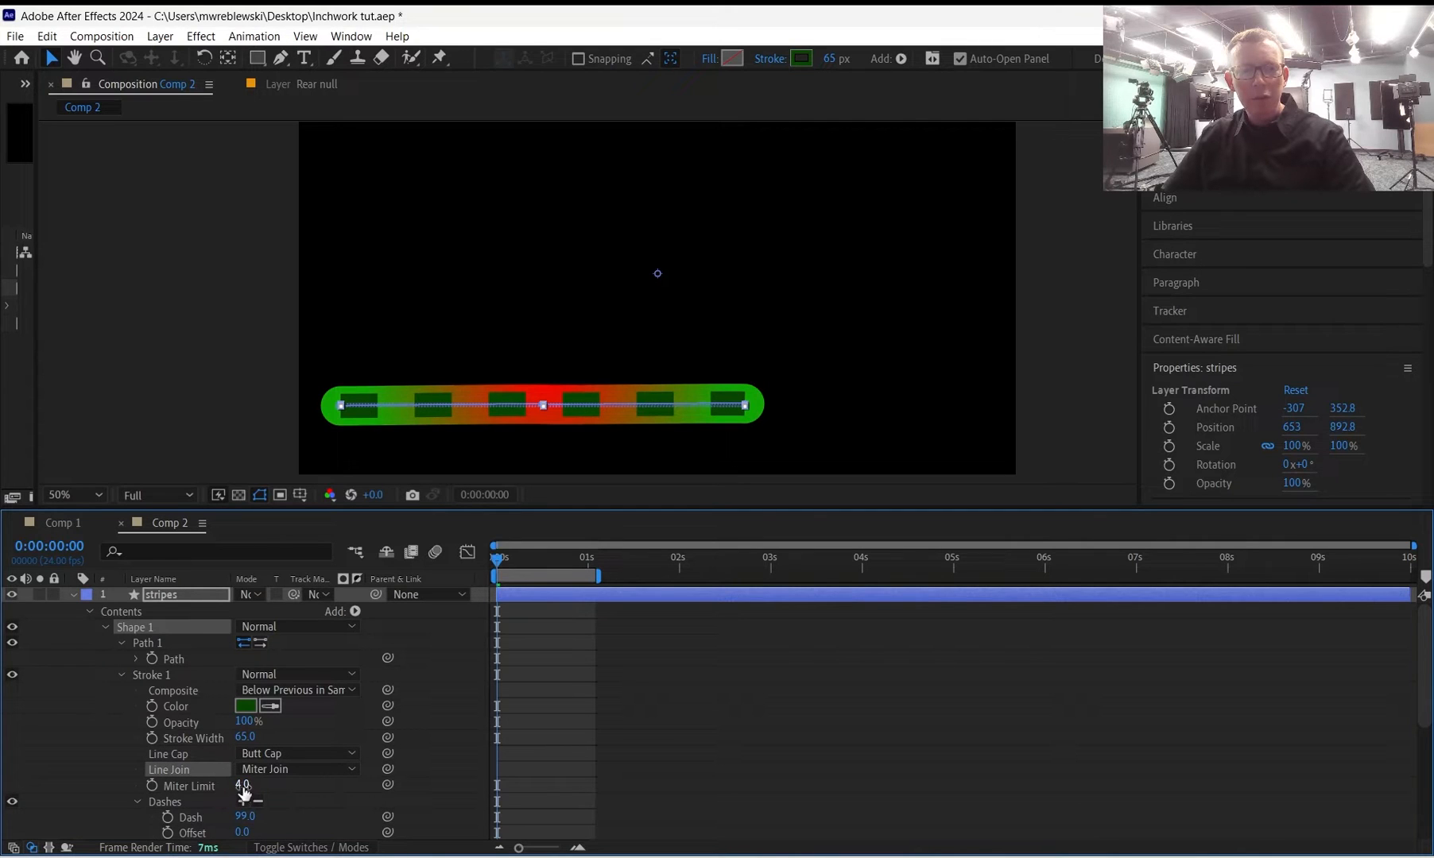
Set the stripes' dash length to 53 and stroke width to 105, and scrub through the animation to check them.
{"action": "left_click_drag", "start_coordinate": [244, 816], "coordinate": [194, 805]}
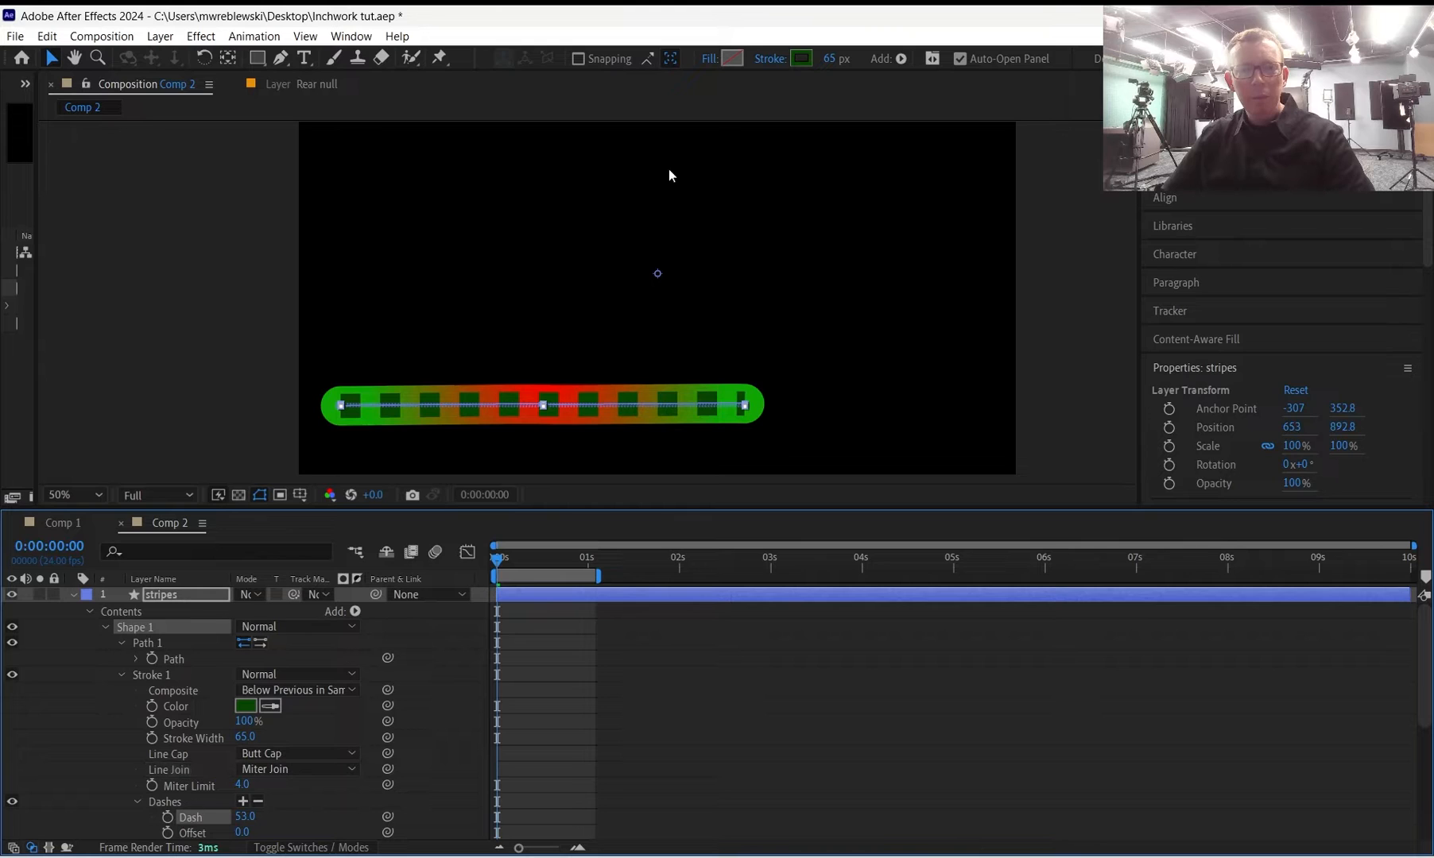
{"action": "left_click_drag", "start_coordinate": [833, 58], "coordinate": [868, 53]}
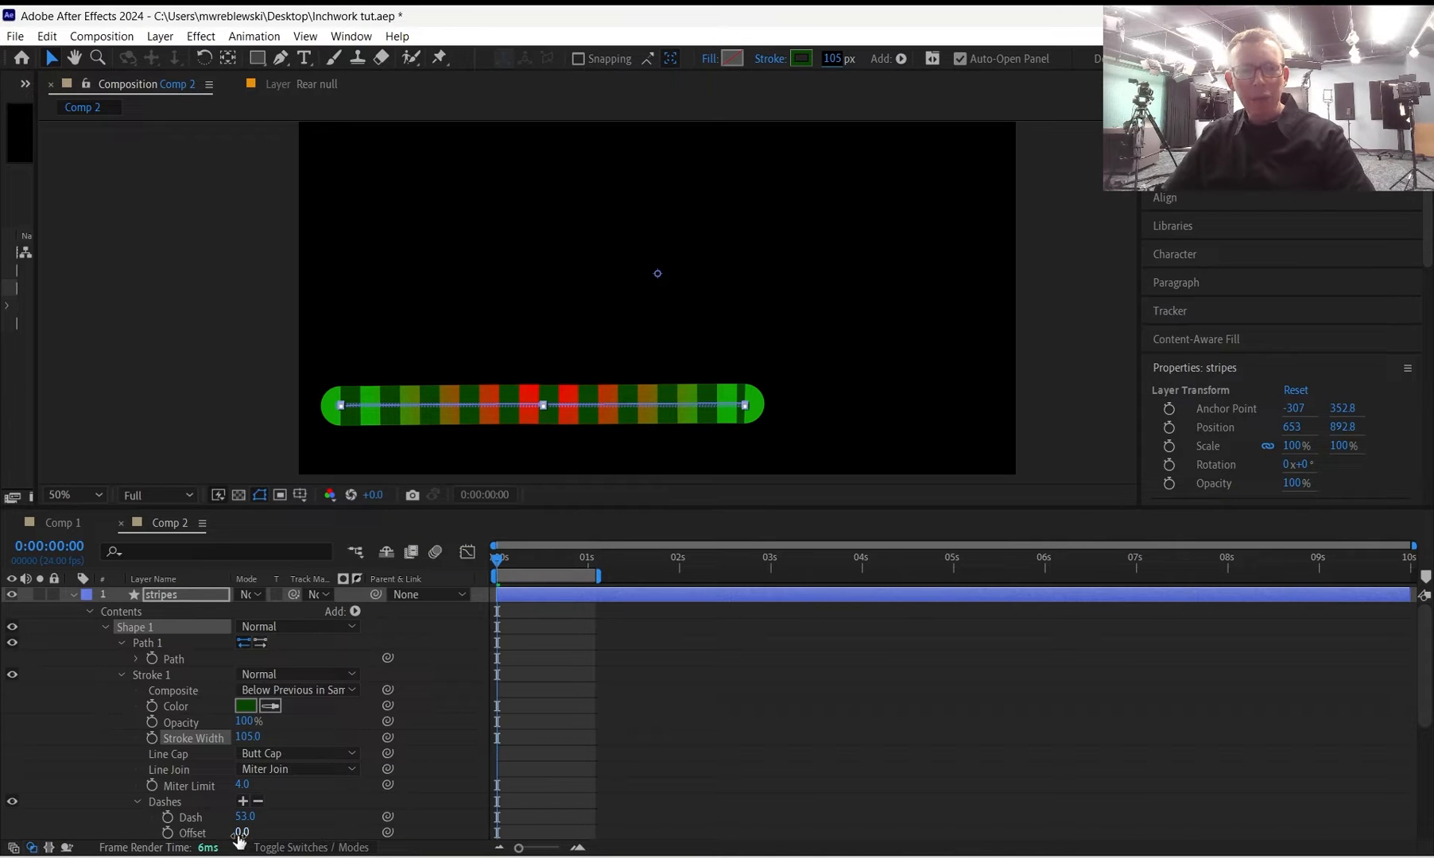
{"action": "mouse_move", "coordinate": [500, 561]}
{"action": "left_mouse_down"}
{"action": "mouse_move", "coordinate": [580, 545]}
{"action": "mouse_move", "coordinate": [497, 544]}
{"action": "left_mouse_up"}
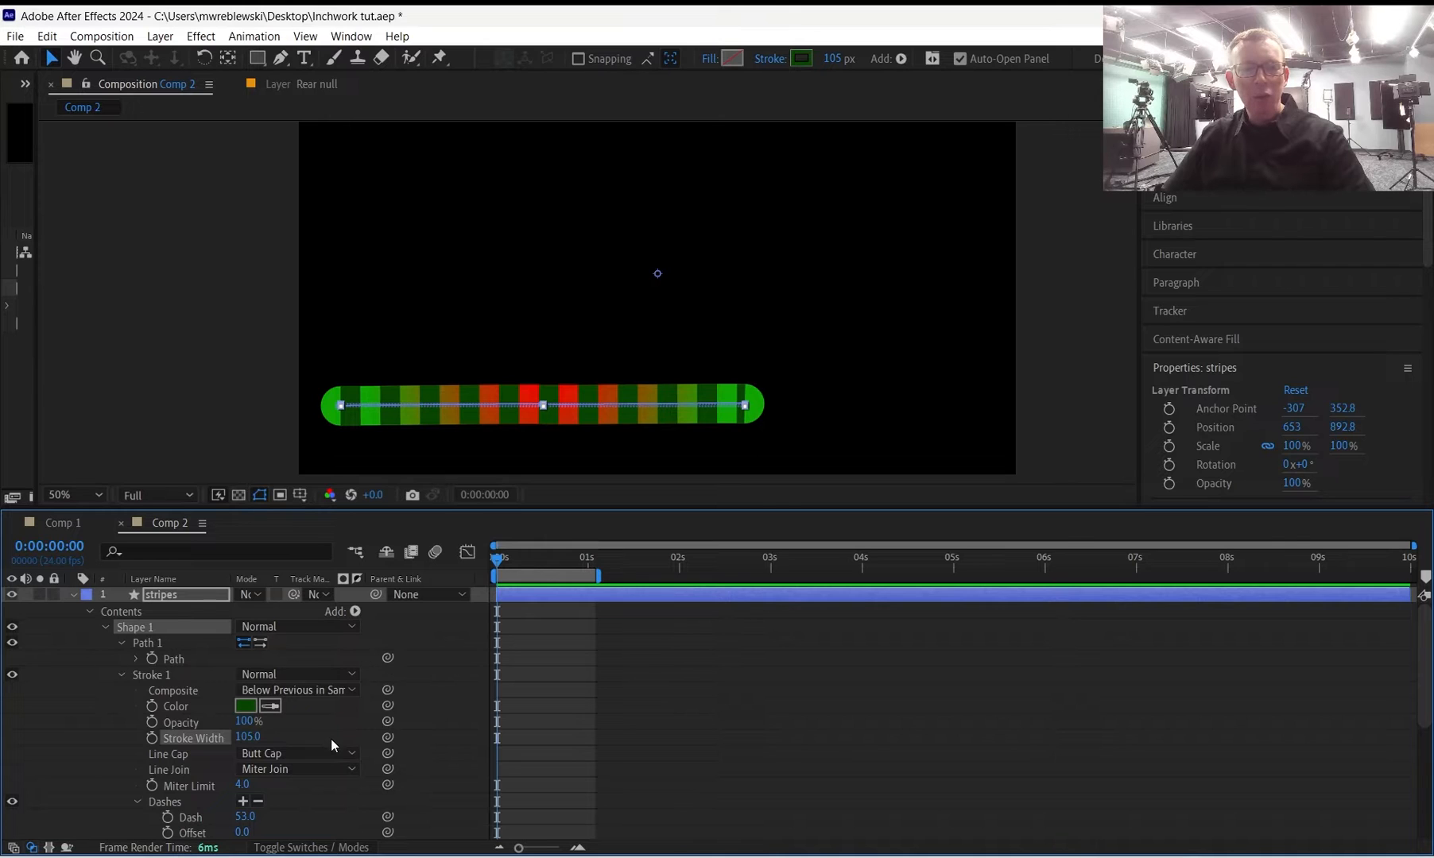
{"action": "scroll", "coordinate": [331, 739], "scroll_direction": "down", "scroll_amount": 5}
{"action": "scroll", "coordinate": [169, 804], "scroll_direction": "down", "scroll_amount": 2}
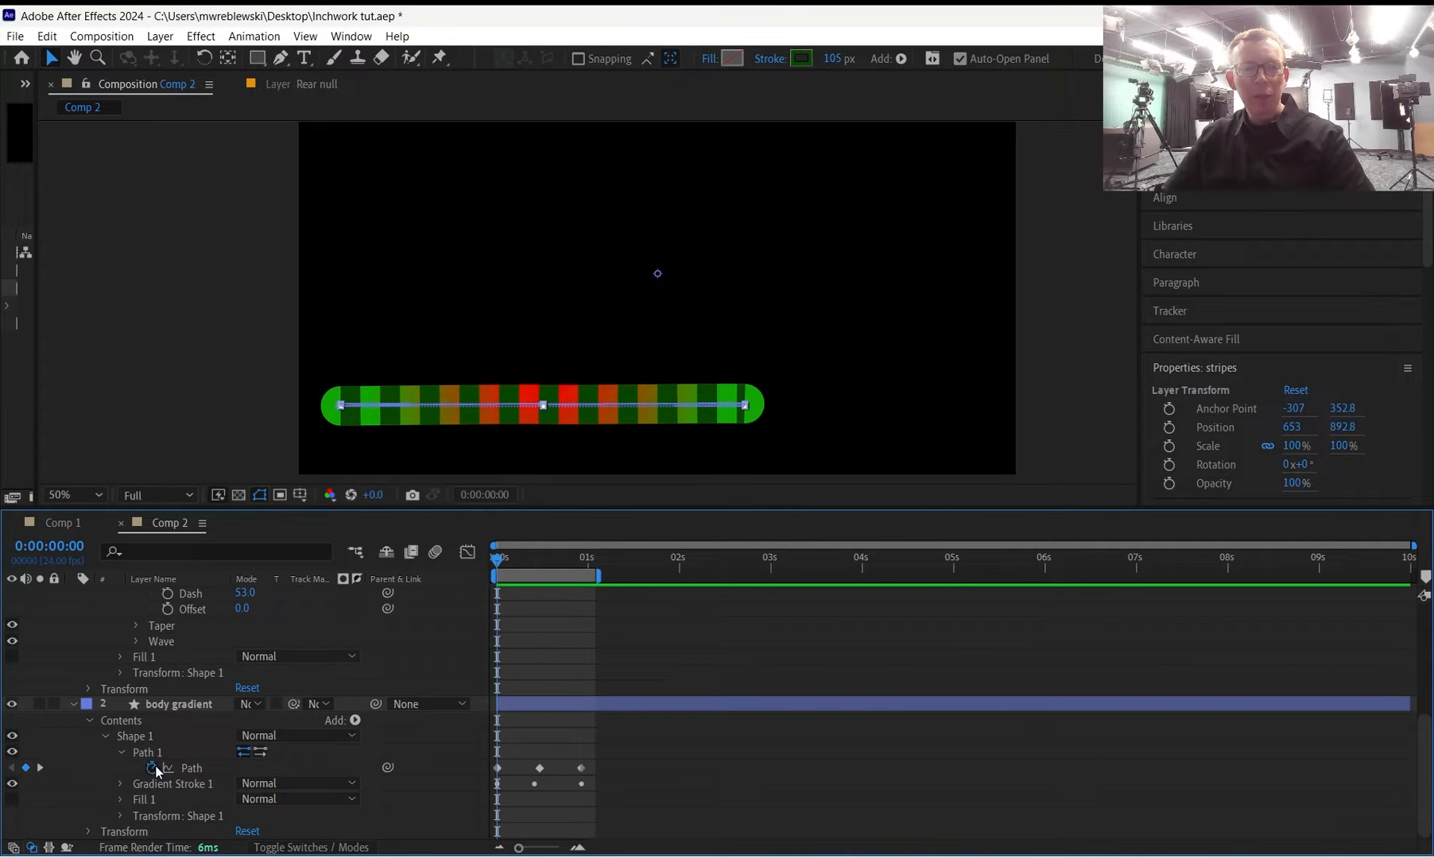
{"action": "scroll", "coordinate": [799, 717], "scroll_direction": "up", "scroll_amount": 7}
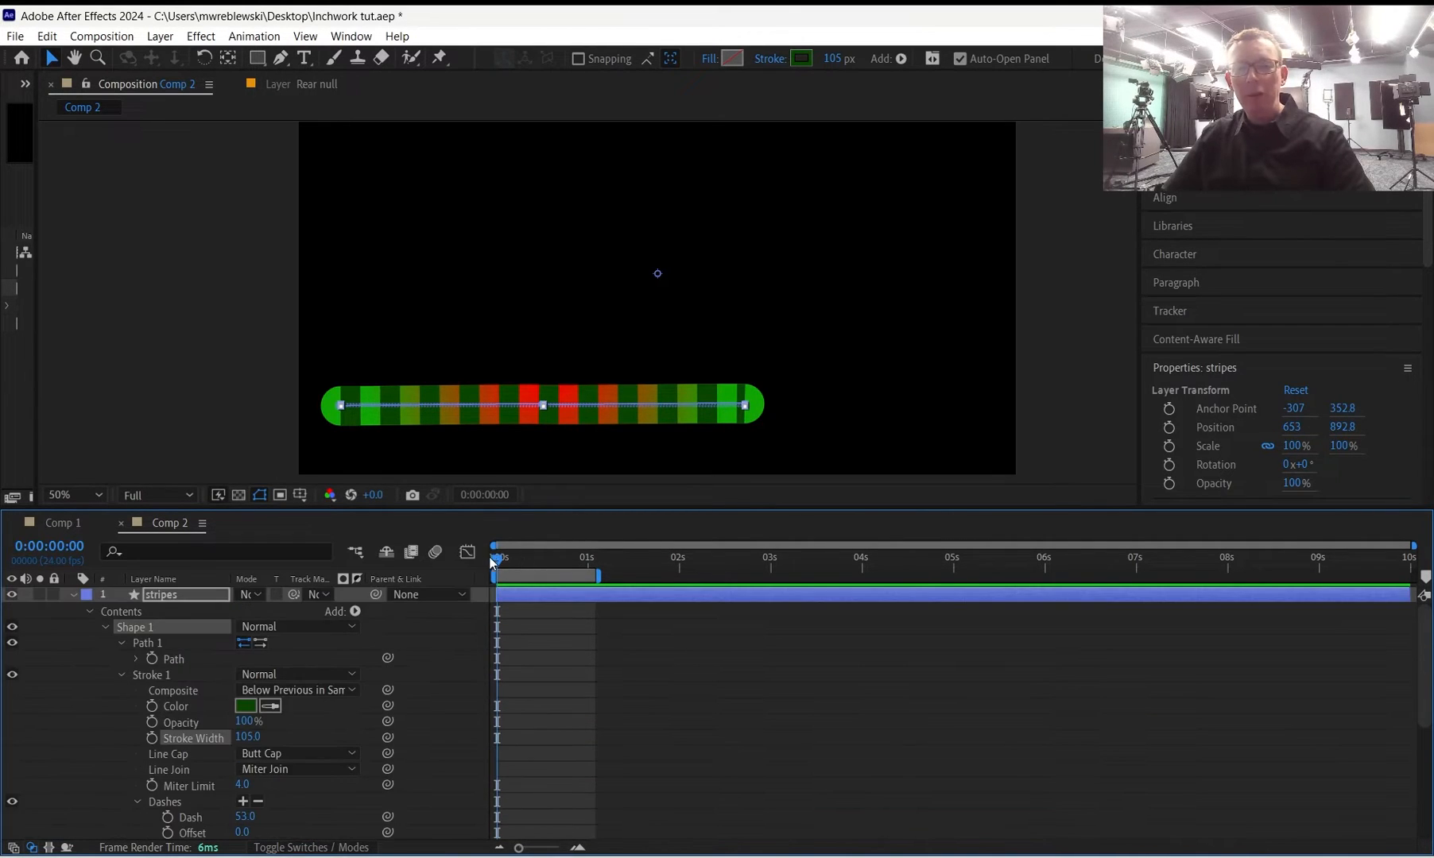
{"action": "mouse_move", "coordinate": [490, 557]}
{"action": "left_mouse_down"}
{"action": "mouse_move", "coordinate": [578, 556]}
{"action": "mouse_move", "coordinate": [468, 560]}
{"action": "left_mouse_up"}
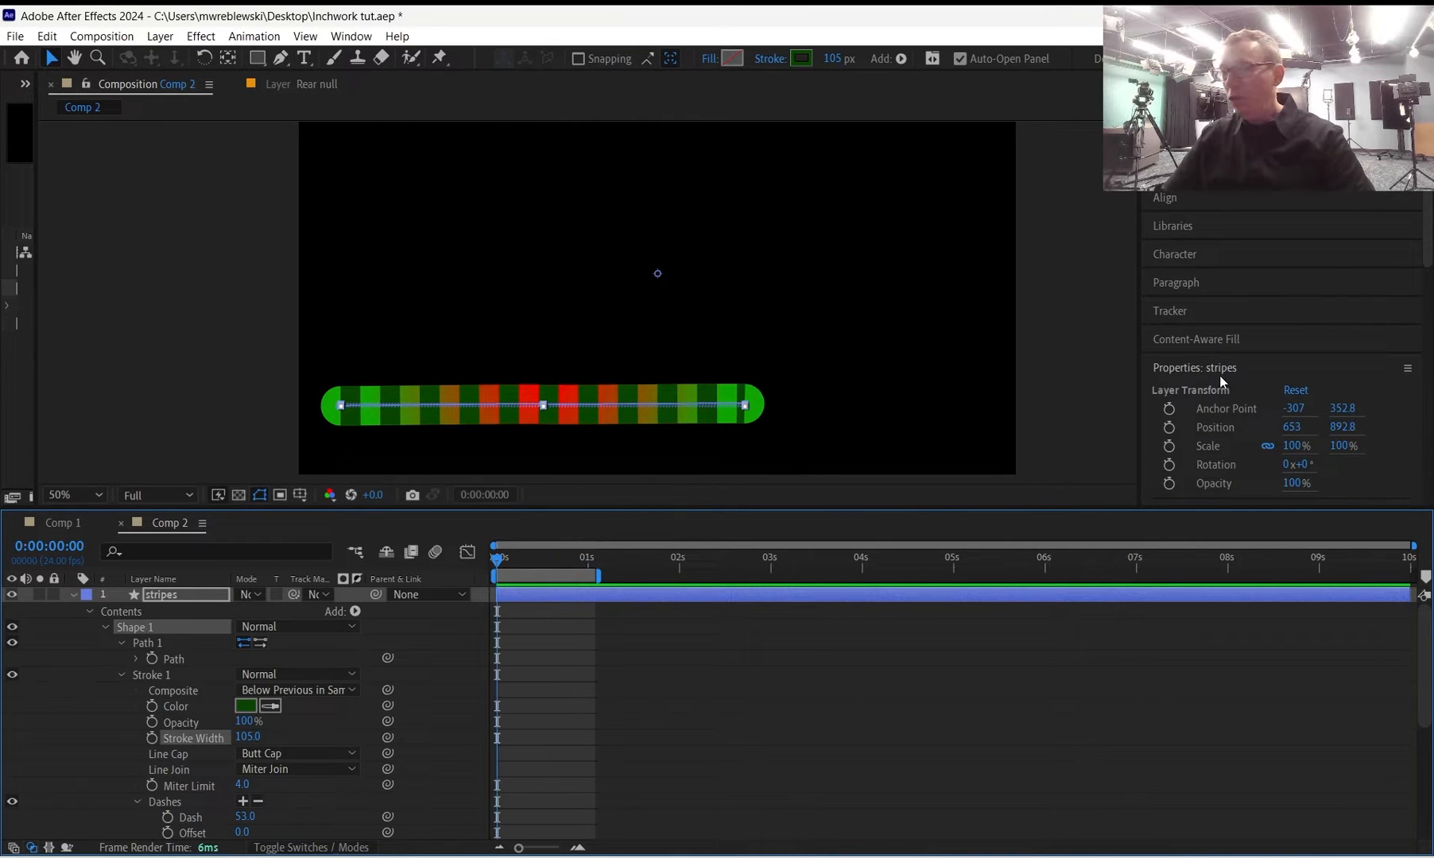
Collapse the stripes and body gradient layers, and apply the Roughen Edges effect to the stripes layer.
{"action": "left_click", "coordinate": [73, 594]}
{"action": "left_click", "coordinate": [73, 611]}
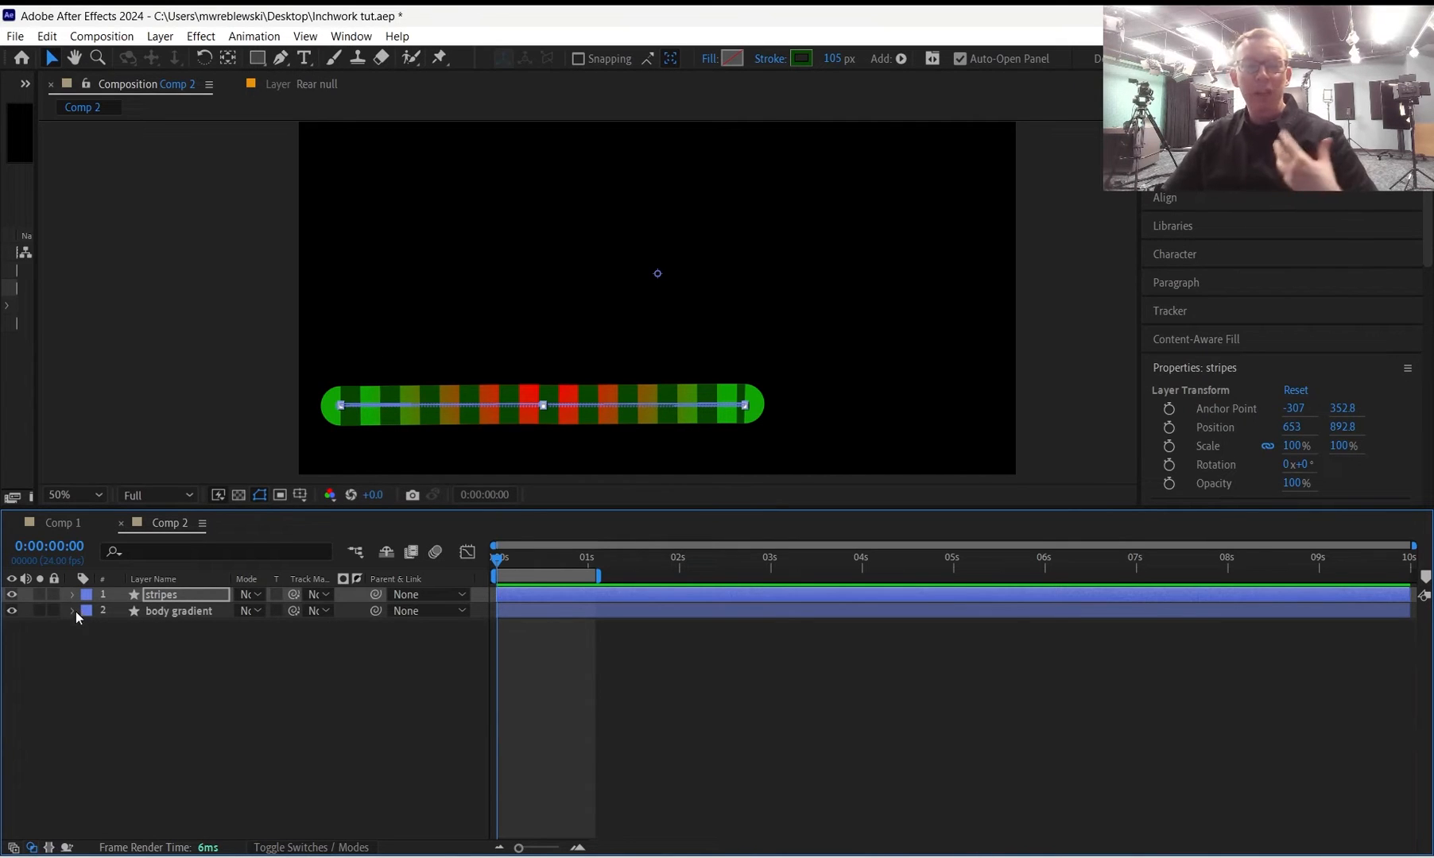
{"action": "left_click", "coordinate": [1200, 169]}
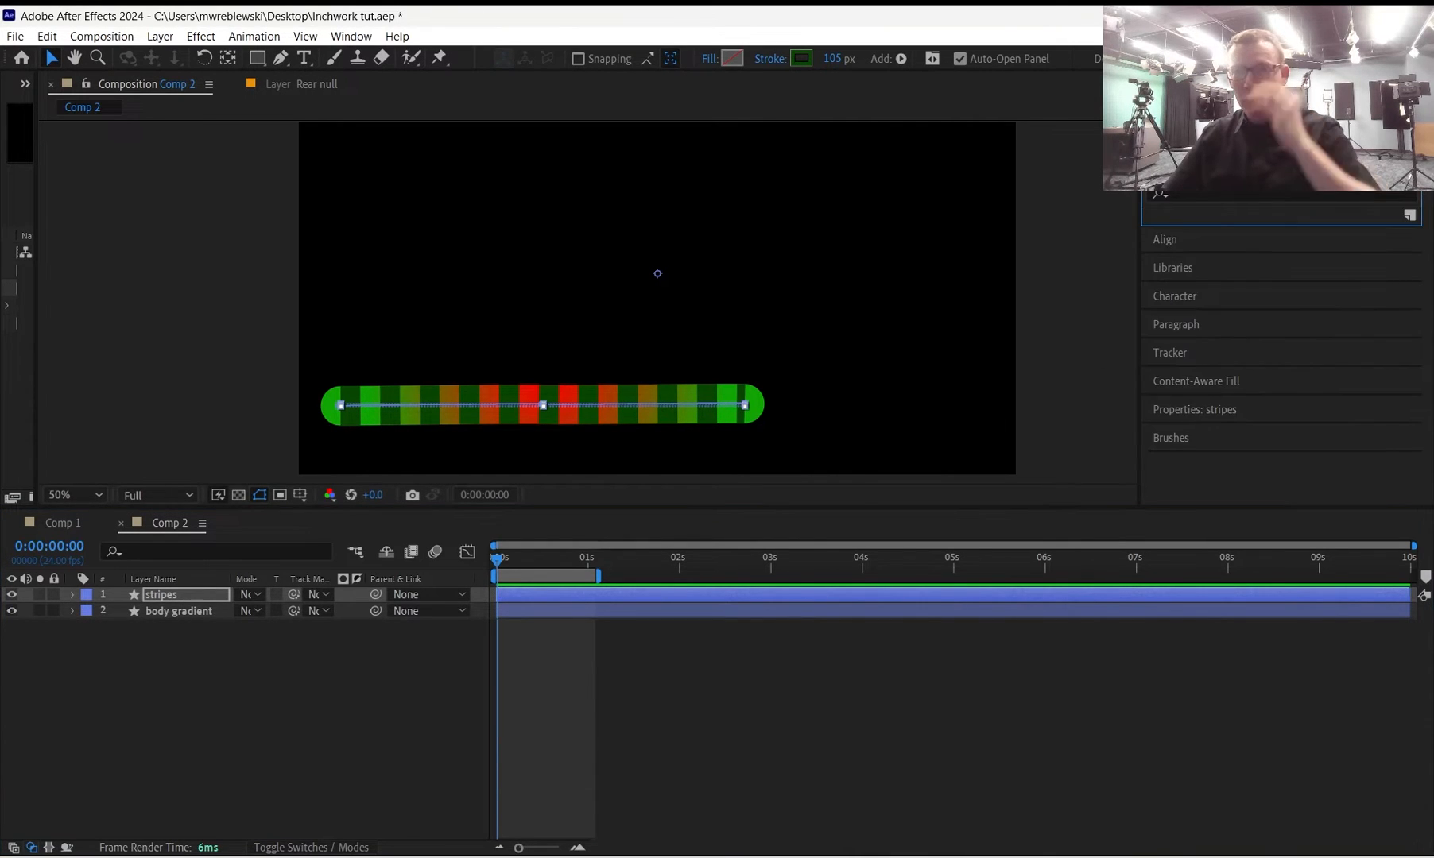
{"action": "left_click", "coordinate": [1209, 192]}
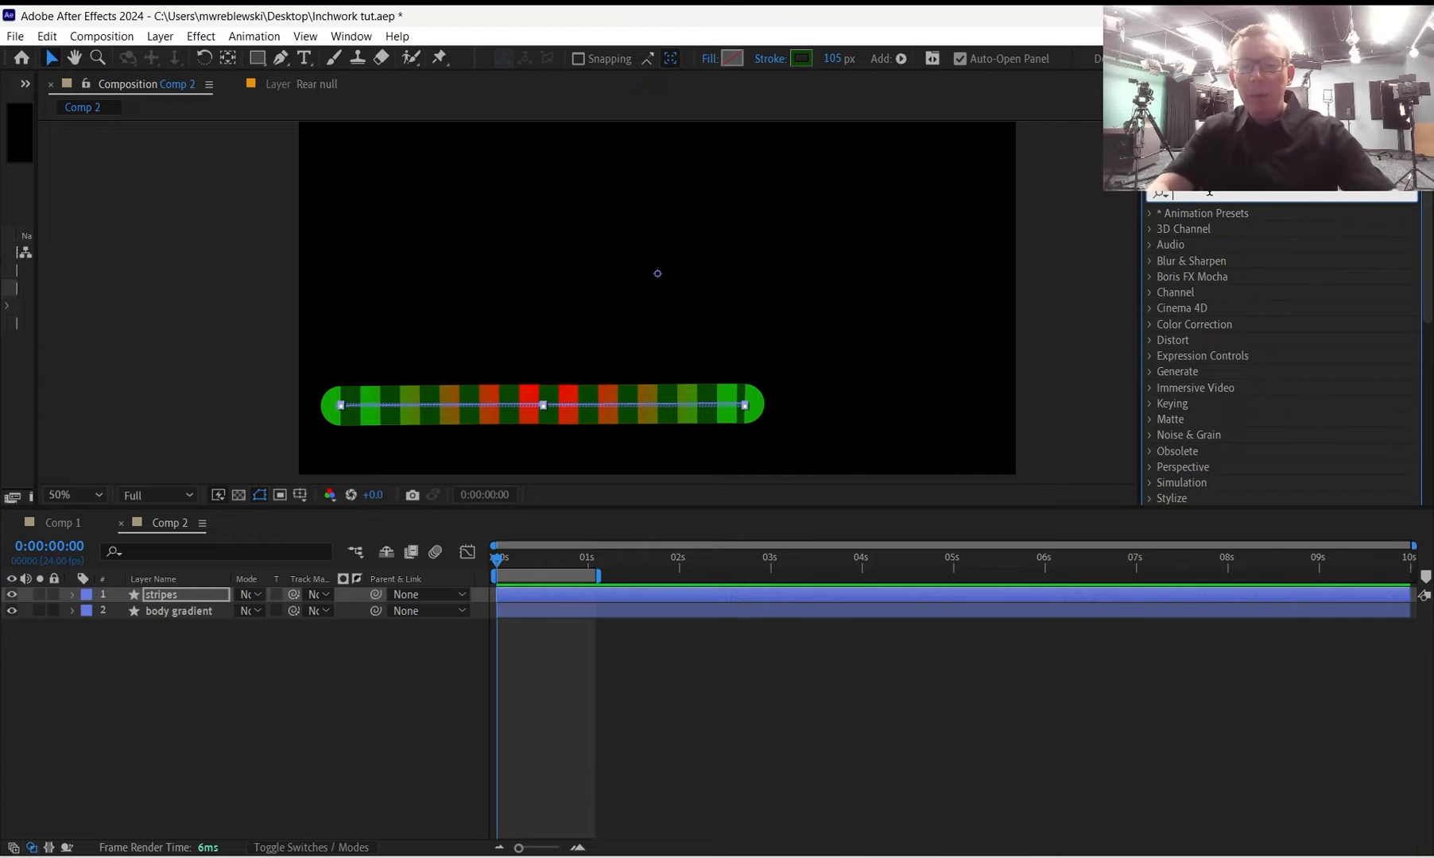
{"action": "type", "text": "rough"}
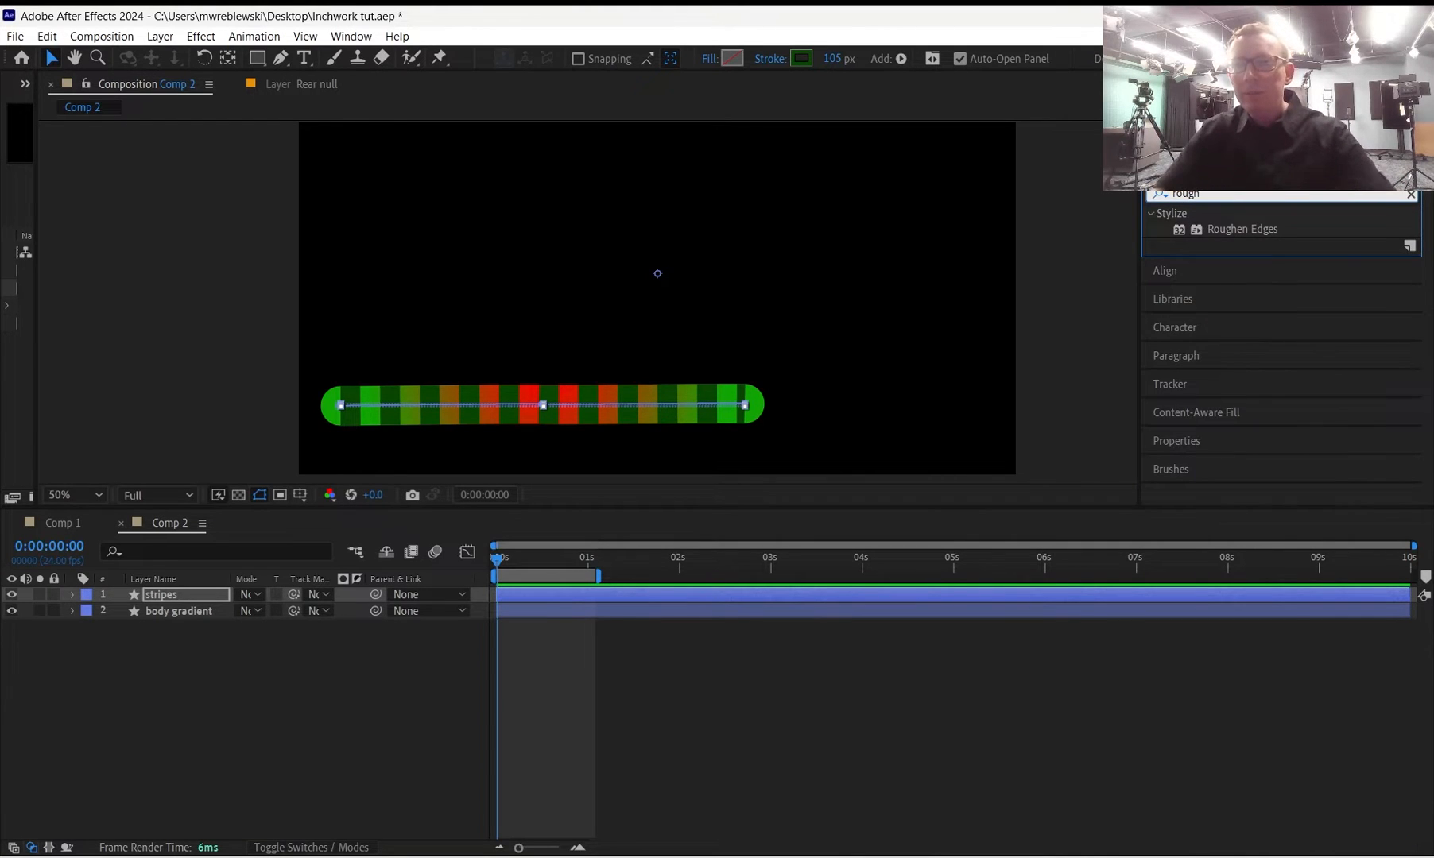
{"action": "left_click_drag", "start_coordinate": [1259, 231], "coordinate": [684, 591]}
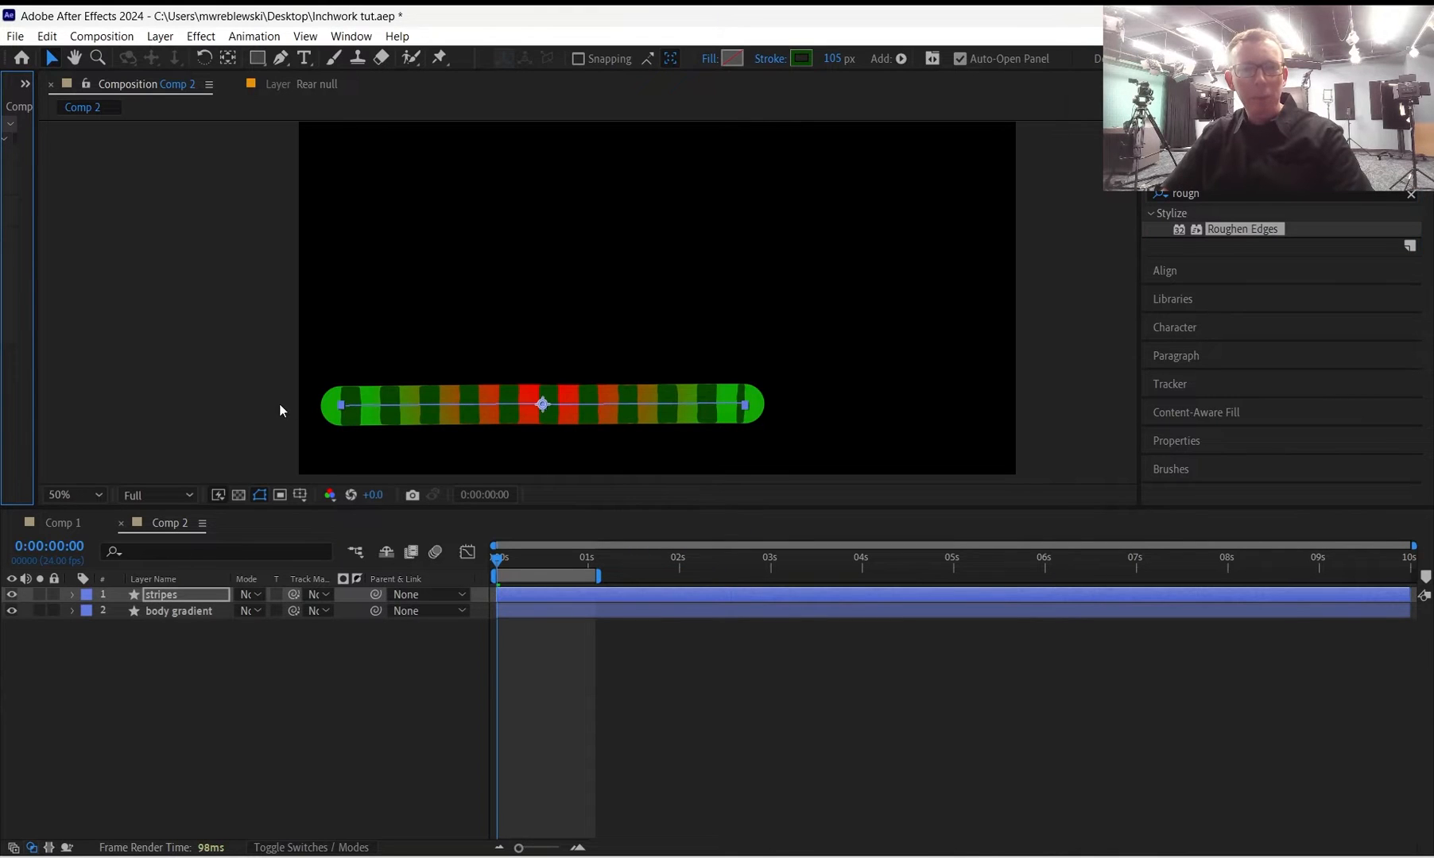
Make room for the stripes layer's effect settings and set the Roughen Edges Border to 42.20.
{"action": "scroll", "coordinate": [444, 415], "scroll_direction": "up", "scroll_amount": 1}
{"action": "left_click_drag", "start_coordinate": [464, 385], "coordinate": [580, 139]}
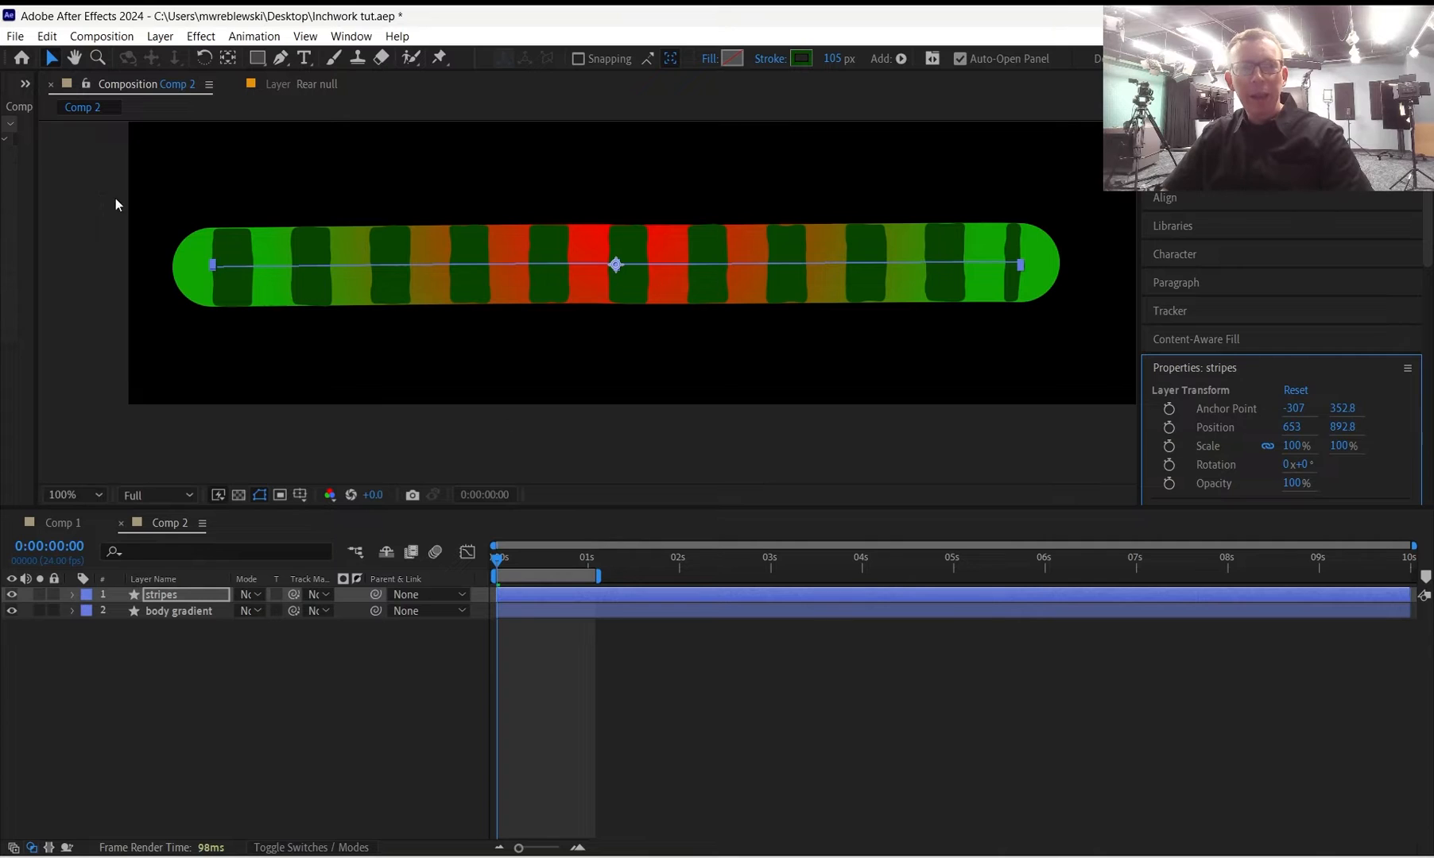
{"action": "left_click_drag", "start_coordinate": [35, 153], "coordinate": [241, 133]}
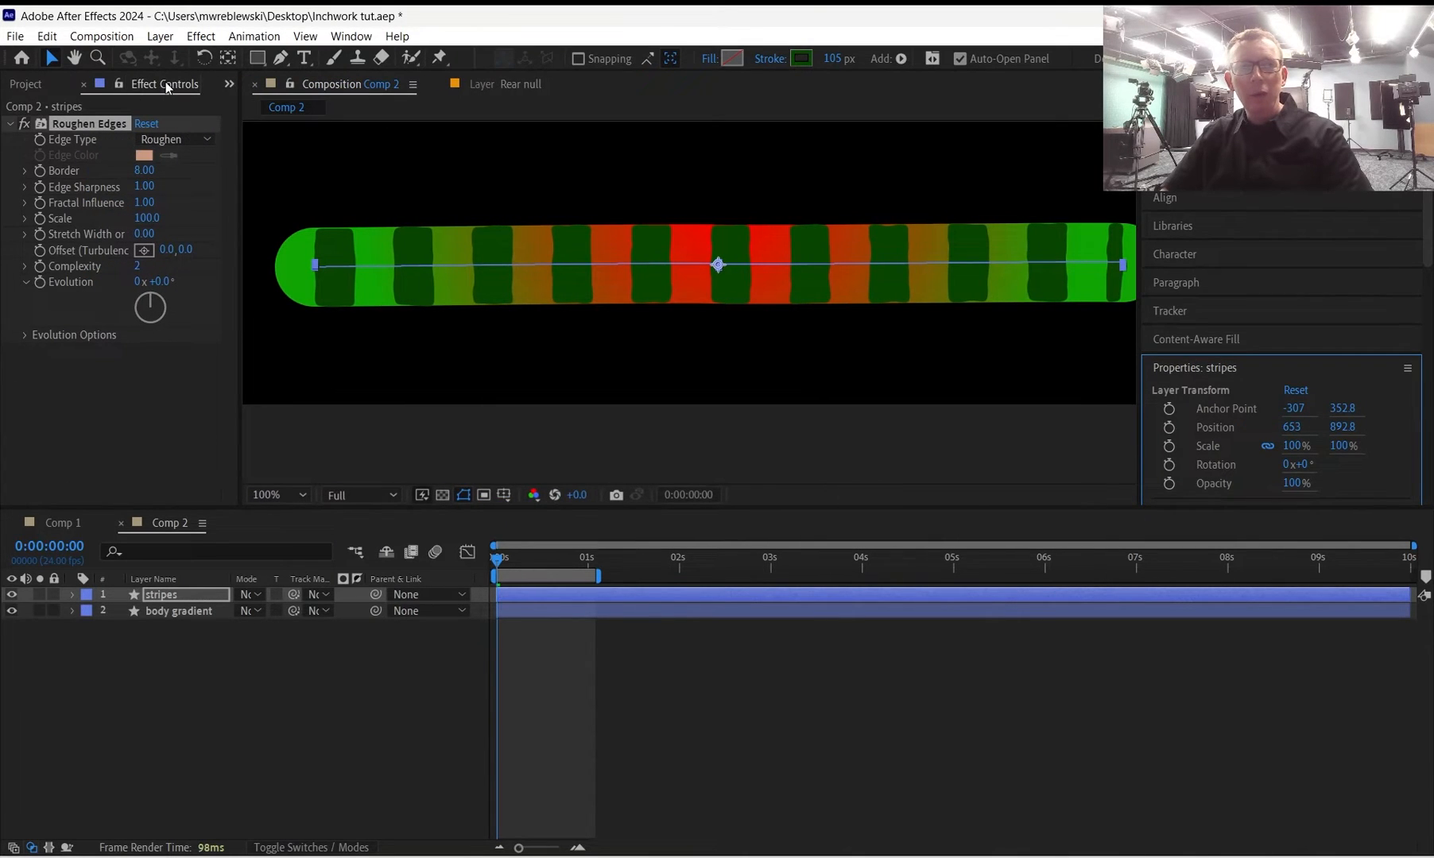
{"action": "left_click", "coordinate": [223, 83]}
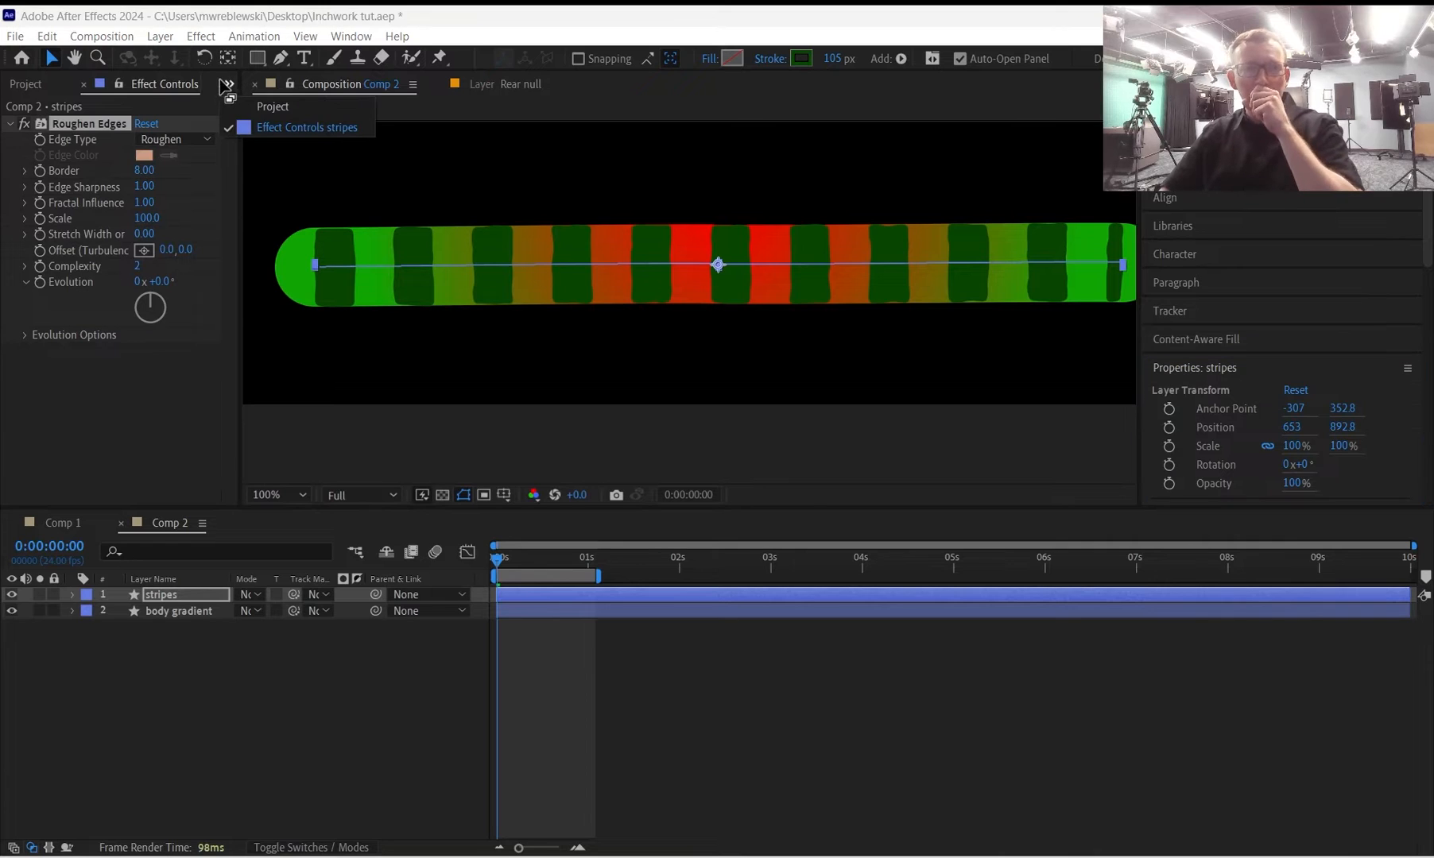
{"action": "left_click", "coordinate": [251, 104]}
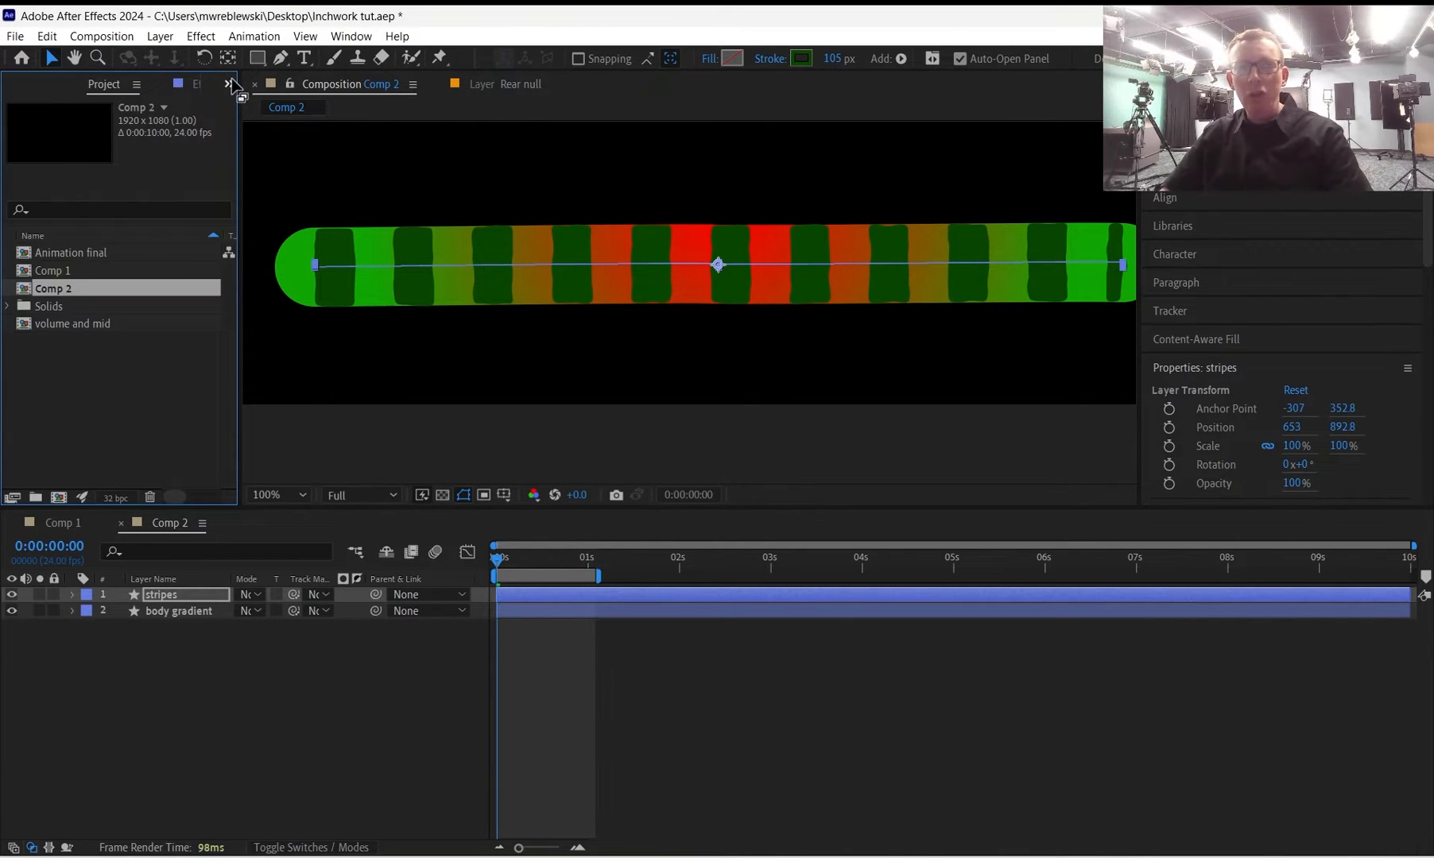
{"action": "left_click", "coordinate": [230, 85]}
{"action": "left_click", "coordinate": [270, 121]}
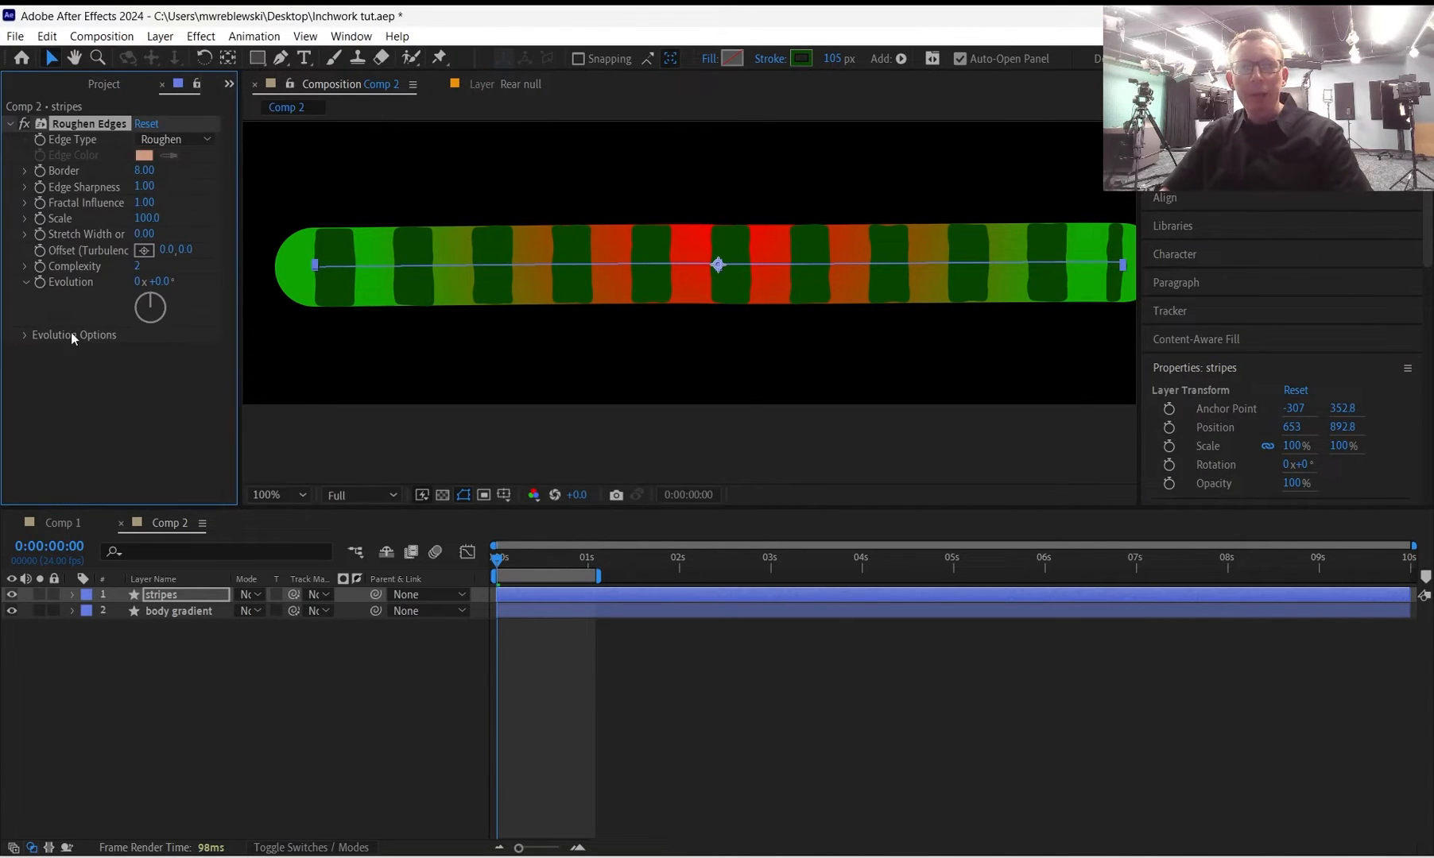
{"action": "left_click_drag", "start_coordinate": [144, 170], "coordinate": [440, 151]}
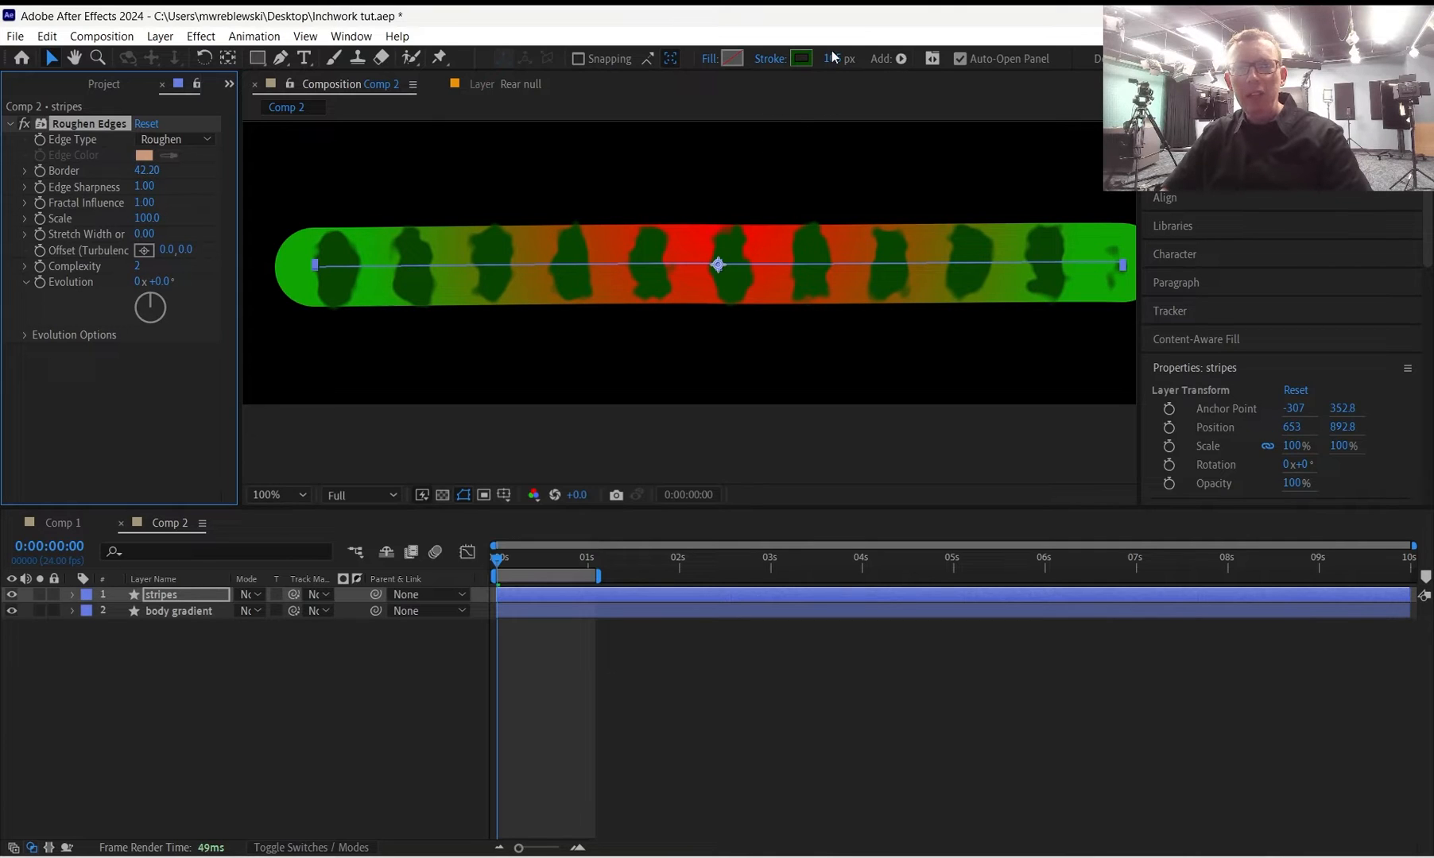
Set the stripes stroke width to 93 px and the Roughen Edges Edge Sharpness to 6.04, and scrub the animation.
{"action": "left_click_drag", "start_coordinate": [831, 57], "coordinate": [821, 58]}
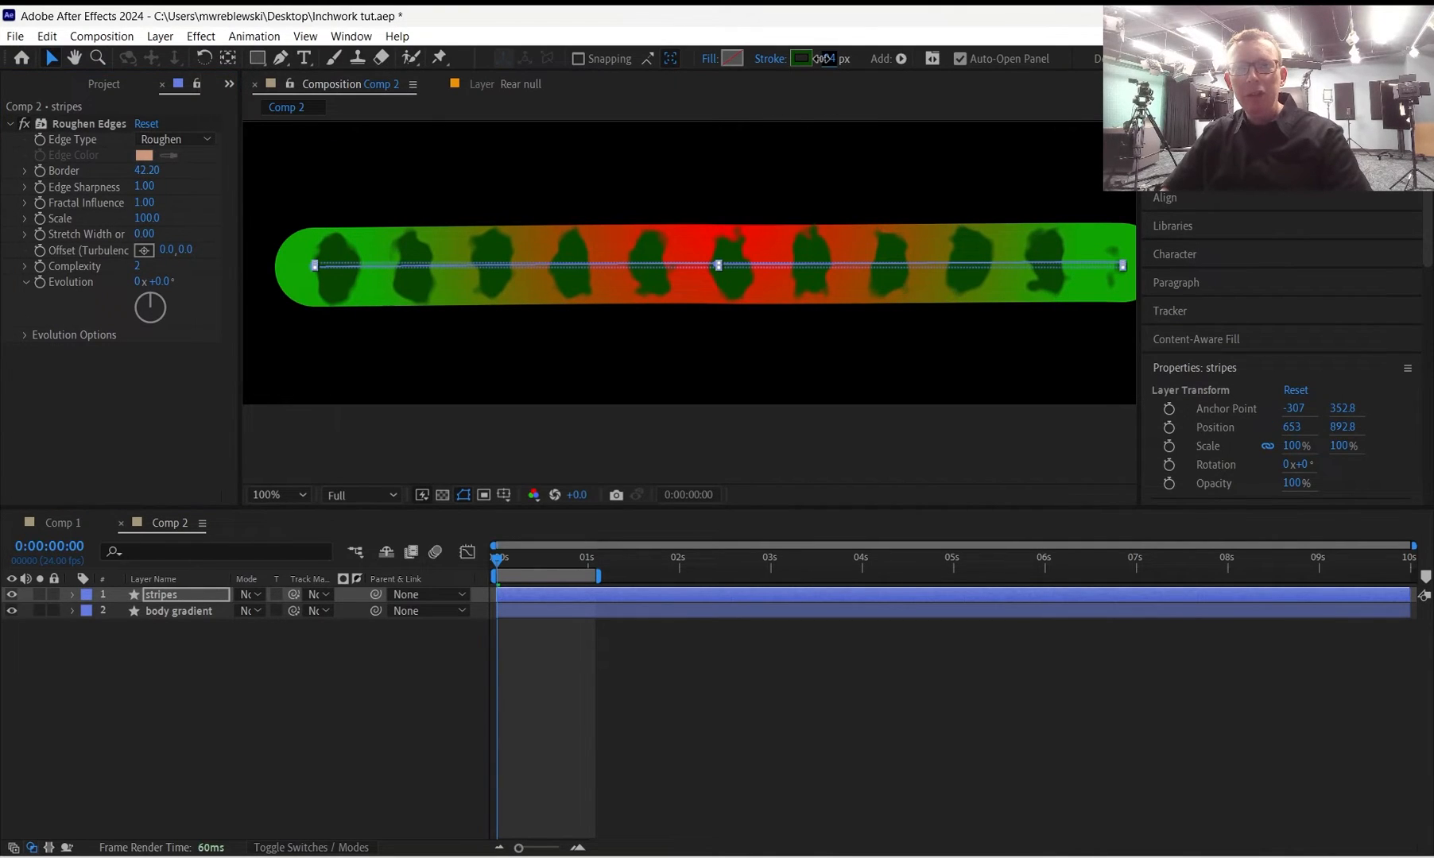
{"action": "left_click_drag", "start_coordinate": [142, 186], "coordinate": [506, 238]}
{"action": "mouse_move", "coordinate": [497, 560]}
{"action": "left_mouse_down"}
{"action": "mouse_move", "coordinate": [543, 561]}
{"action": "mouse_move", "coordinate": [470, 559]}
{"action": "mouse_move", "coordinate": [510, 558]}
{"action": "mouse_move", "coordinate": [483, 558]}
{"action": "left_mouse_up"}
{"action": "left_click", "coordinate": [75, 415]}
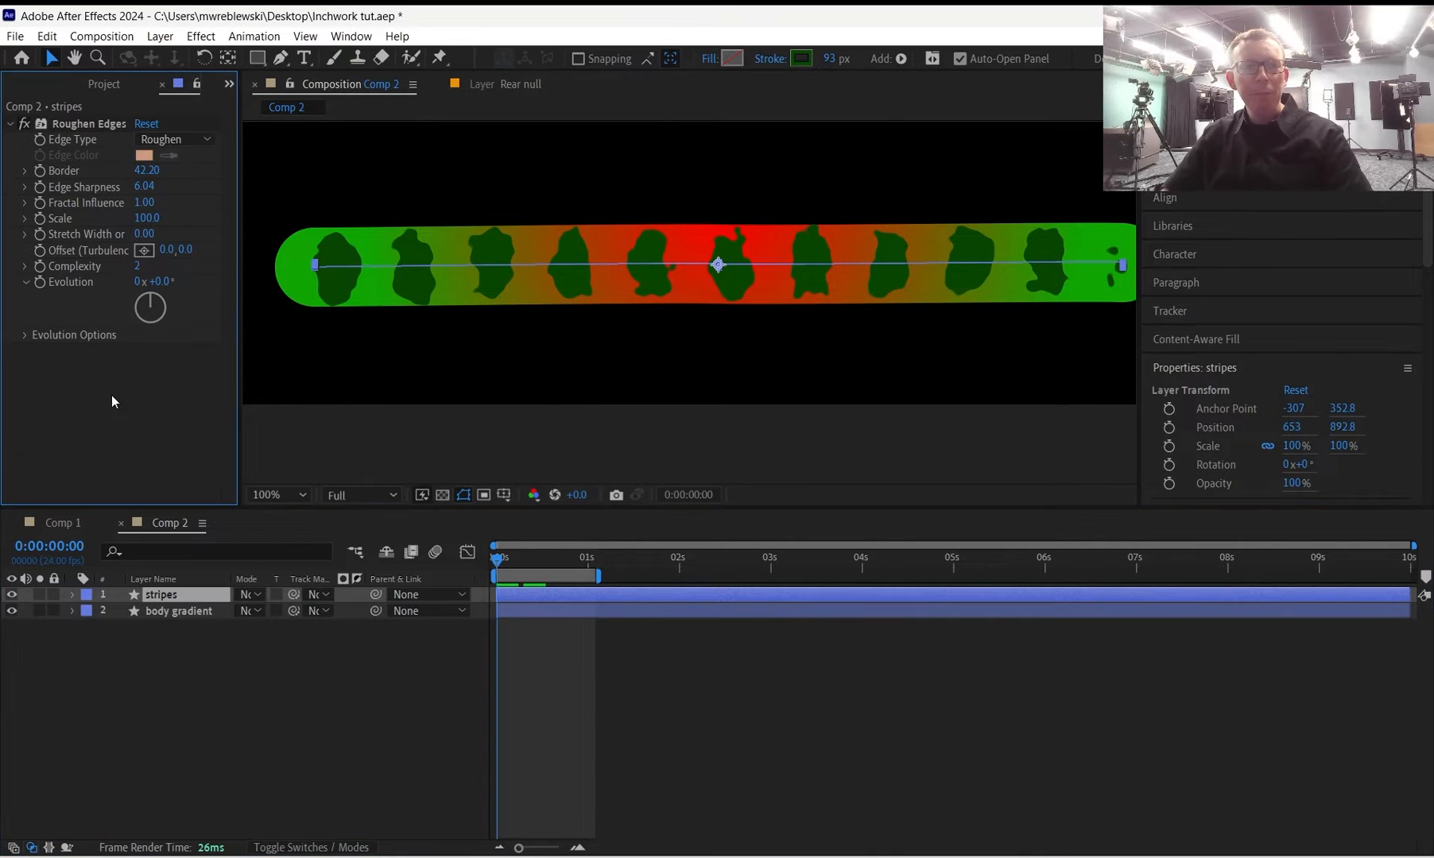
Examine the reference inchworm in Comp 1, including the effects on the Inchworm Body and Inchworm Body 2 layers.
{"action": "scroll", "coordinate": [746, 312], "scroll_direction": "down", "scroll_amount": 2}
{"action": "left_click_drag", "start_coordinate": [762, 306], "coordinate": [638, 348]}
{"action": "left_click", "coordinate": [61, 521]}
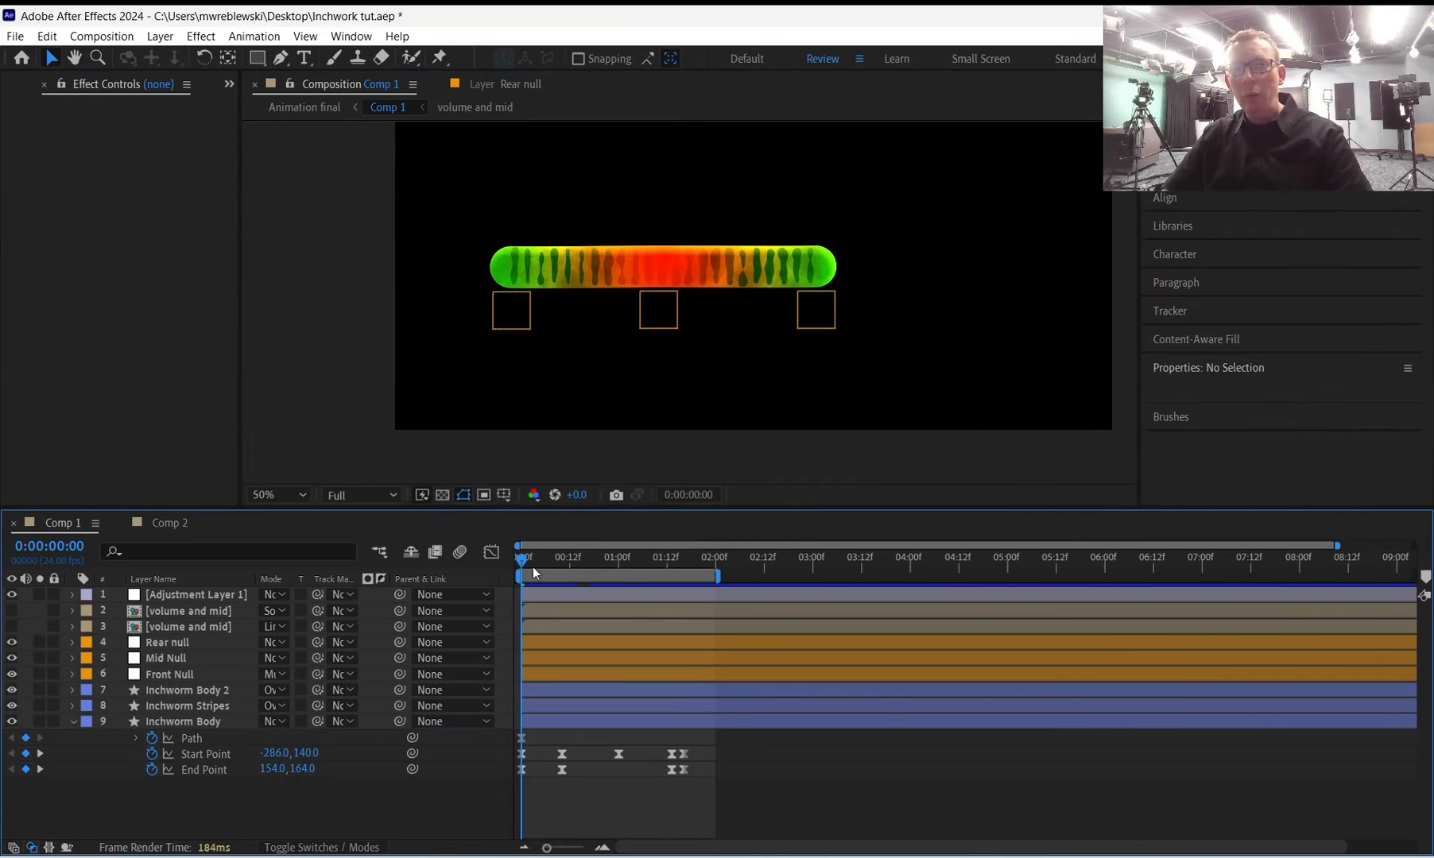
{"action": "scroll", "coordinate": [474, 293], "scroll_direction": "up", "scroll_amount": 4}
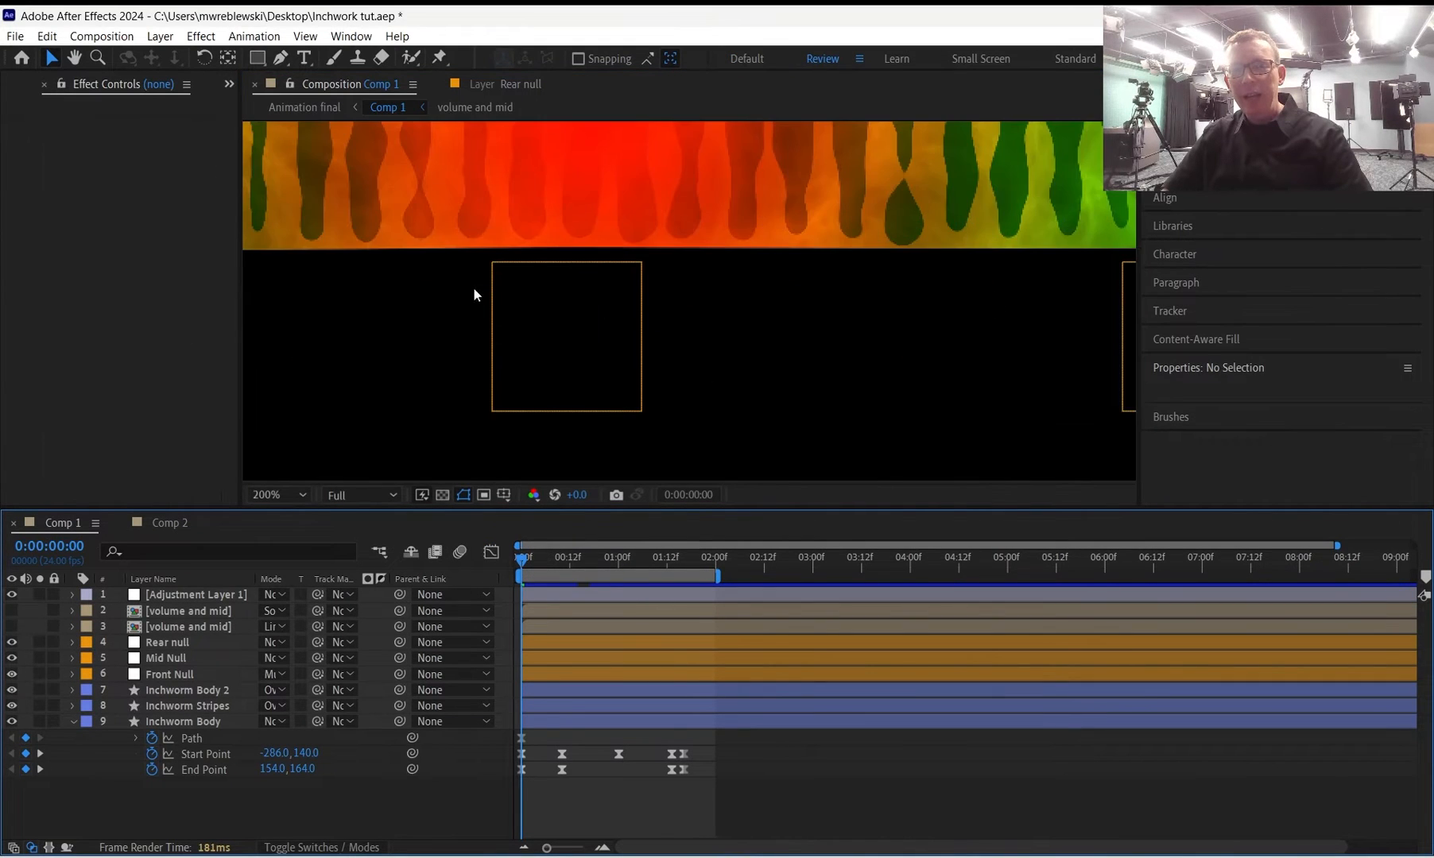
{"action": "scroll", "coordinate": [486, 272], "scroll_direction": "down", "scroll_amount": 2}
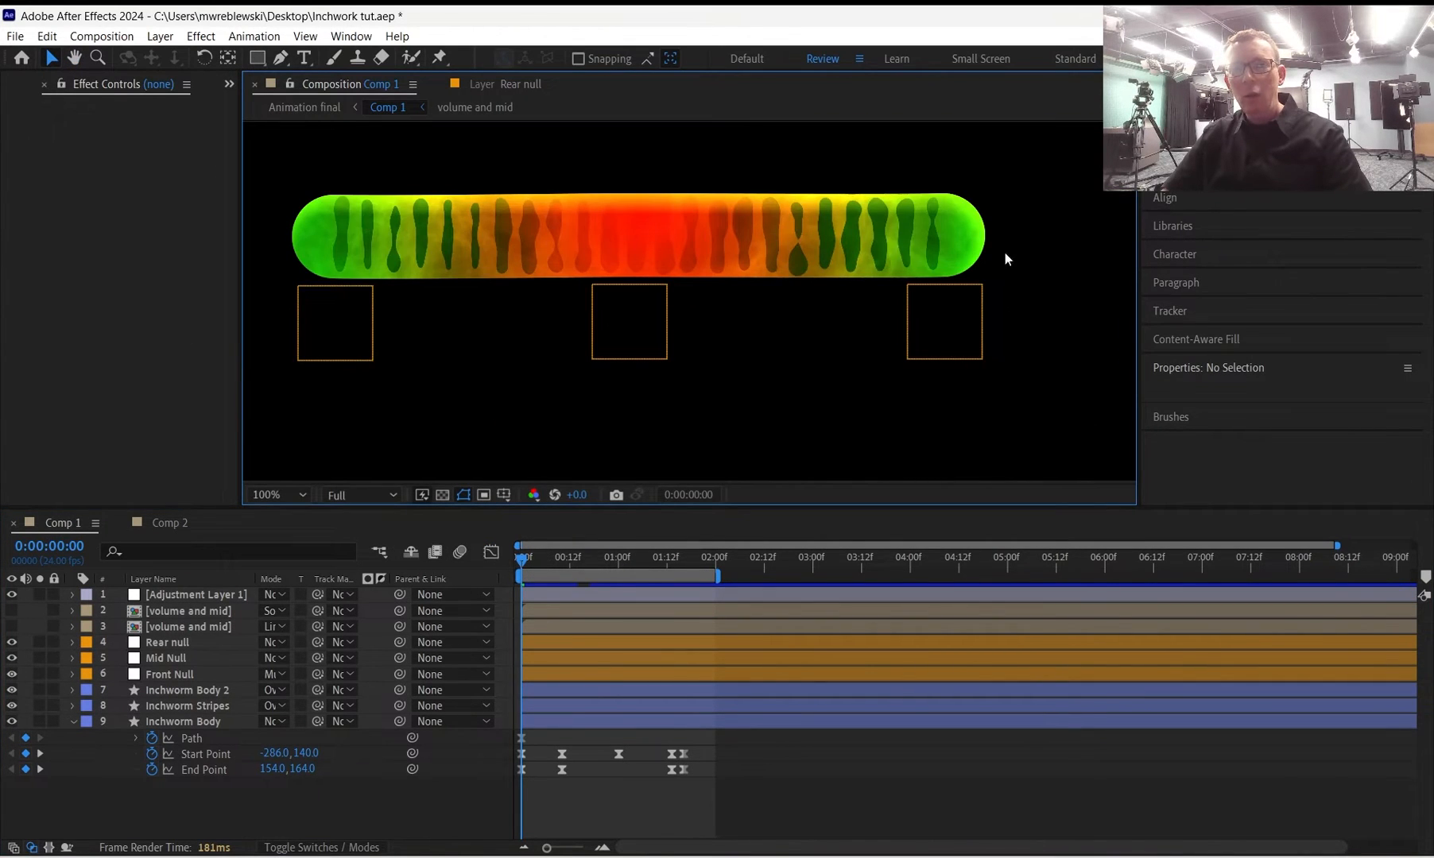
{"action": "left_click", "coordinate": [186, 722]}
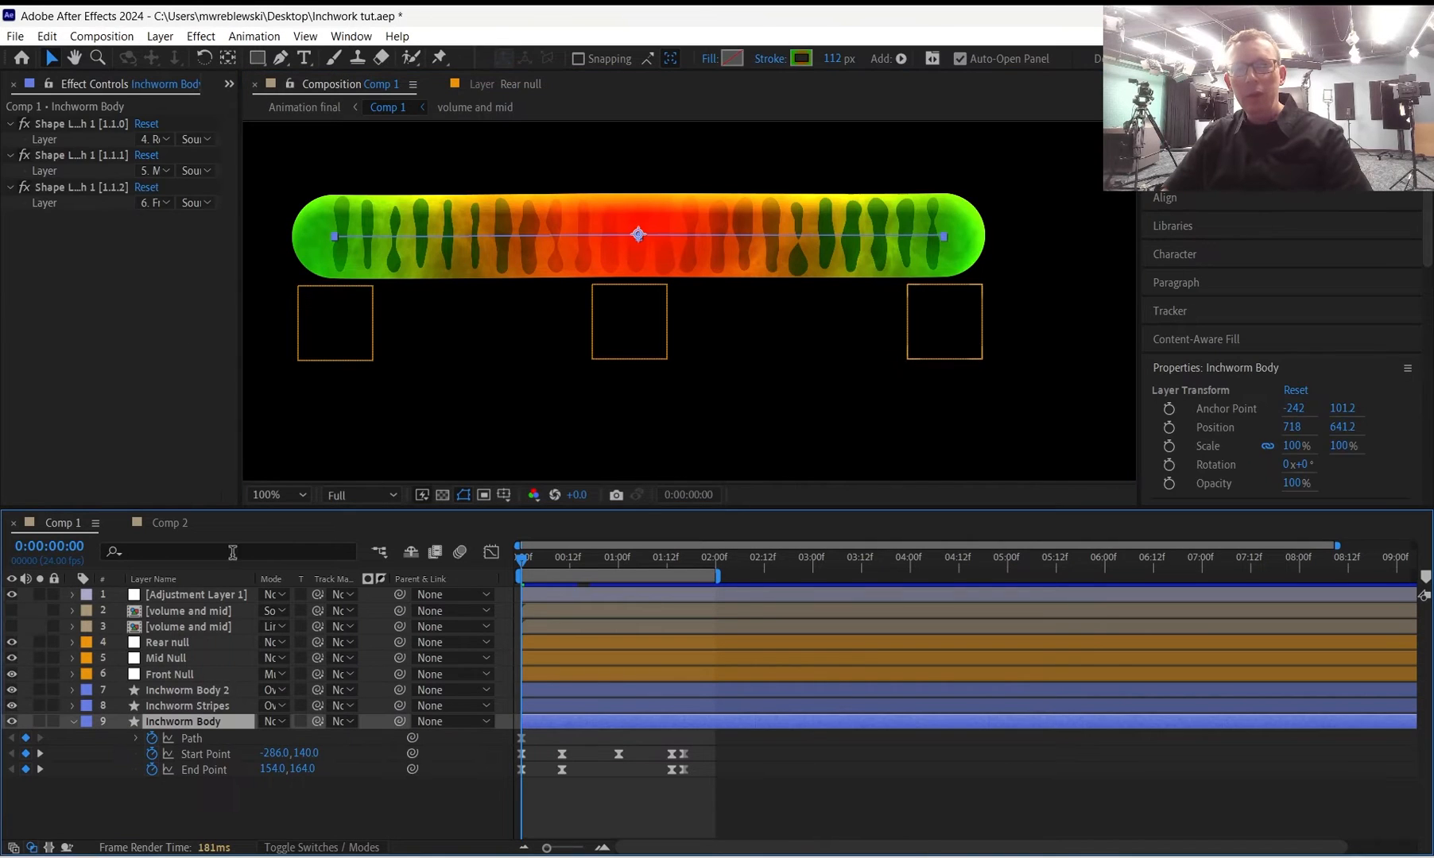
{"action": "left_click", "coordinate": [213, 691]}
{"action": "left_click", "coordinate": [57, 229]}
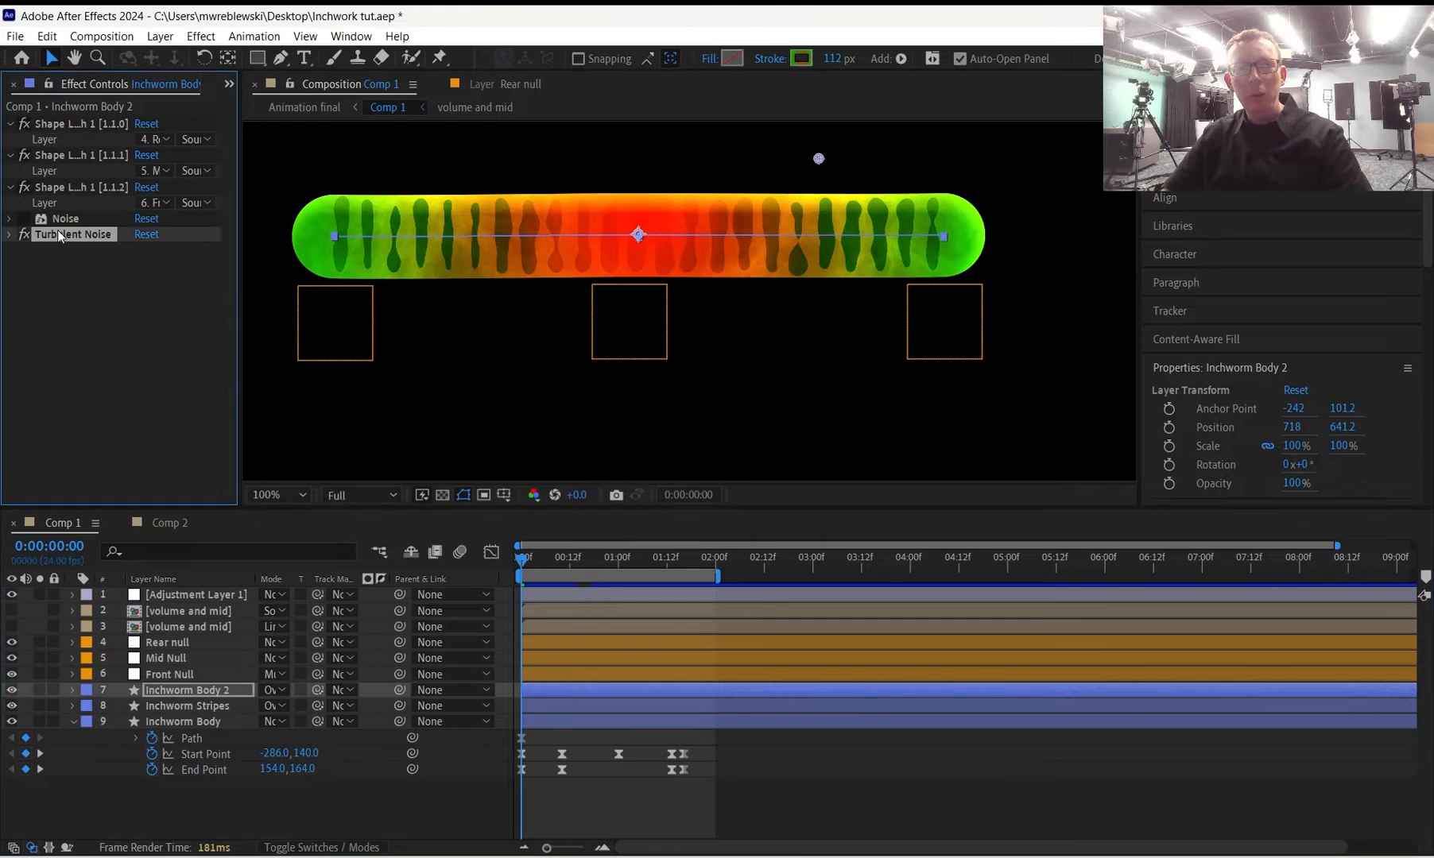
{"action": "left_click", "coordinate": [93, 344]}
Return to Comp 2, find Turbulent Noise by searching the effects for "turb", and apply it to the body gradient layer.
{"action": "left_click", "coordinate": [158, 521]}
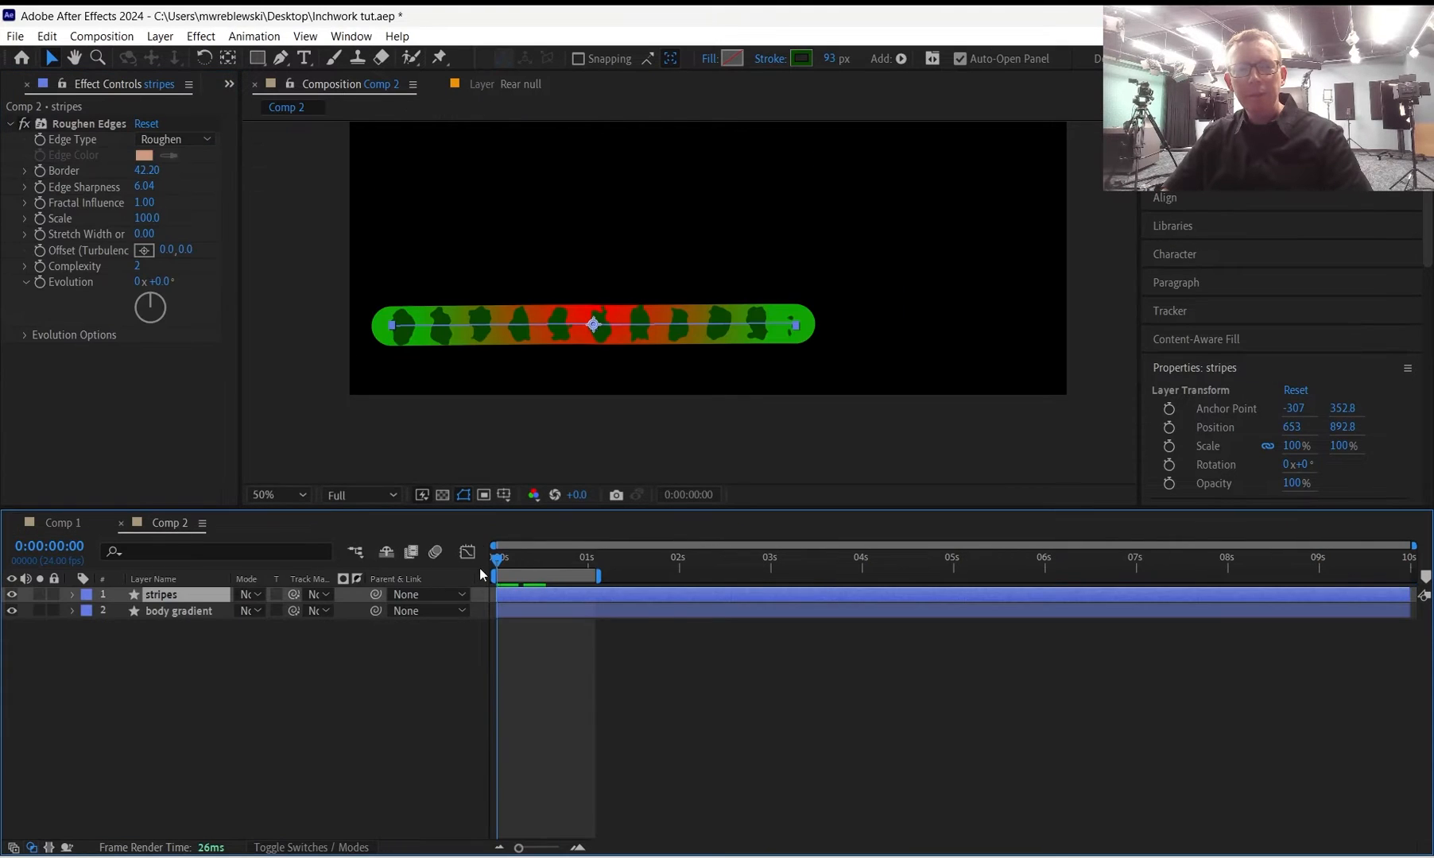
{"action": "scroll", "coordinate": [512, 359], "scroll_direction": "up", "scroll_amount": 2}
{"action": "left_click_drag", "start_coordinate": [486, 343], "coordinate": [698, 307]}
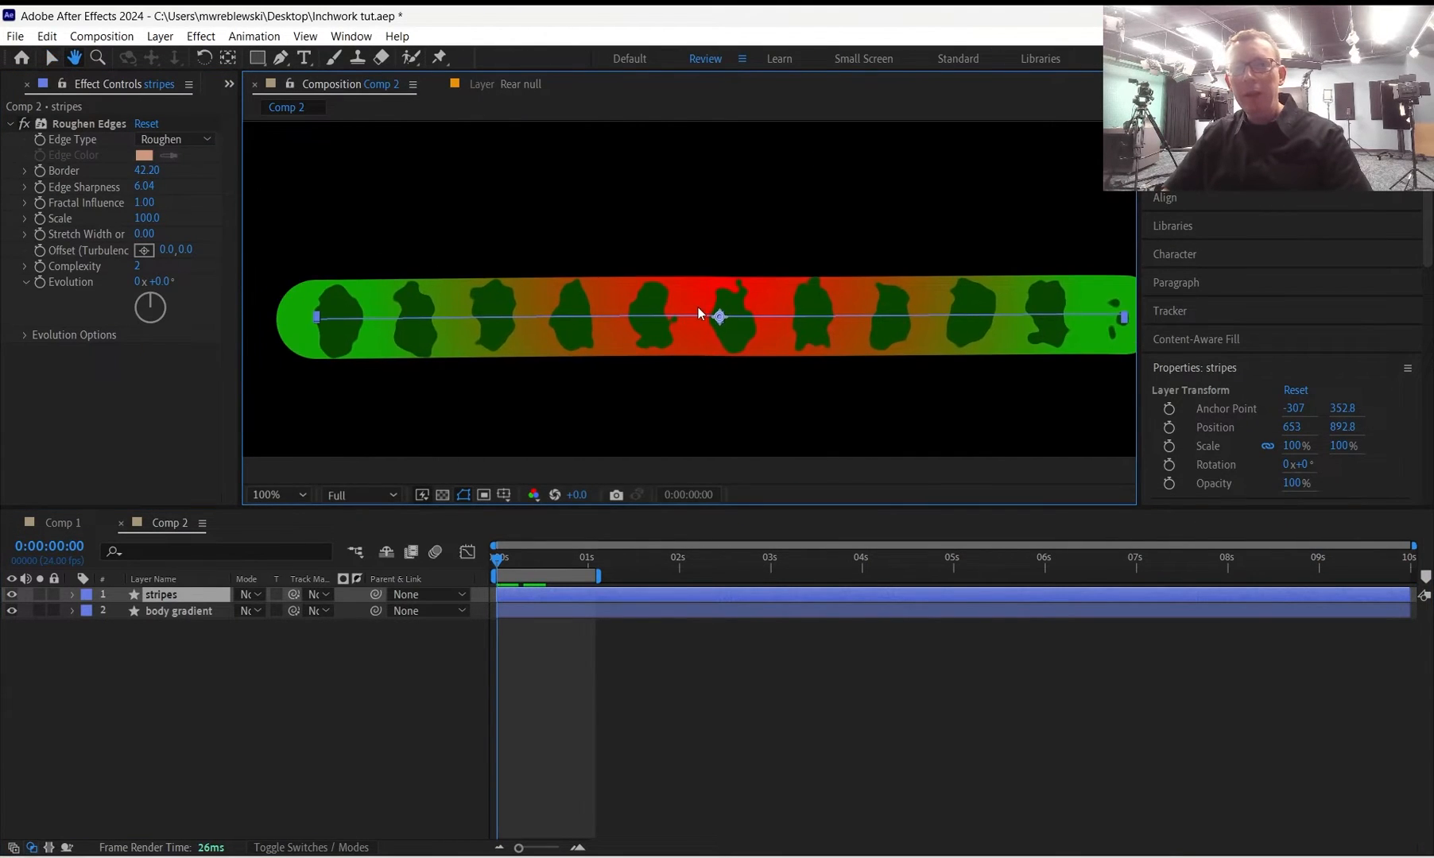
{"action": "scroll", "coordinate": [699, 301], "scroll_direction": "down", "scroll_amount": 1}
{"action": "left_click", "coordinate": [180, 618]}
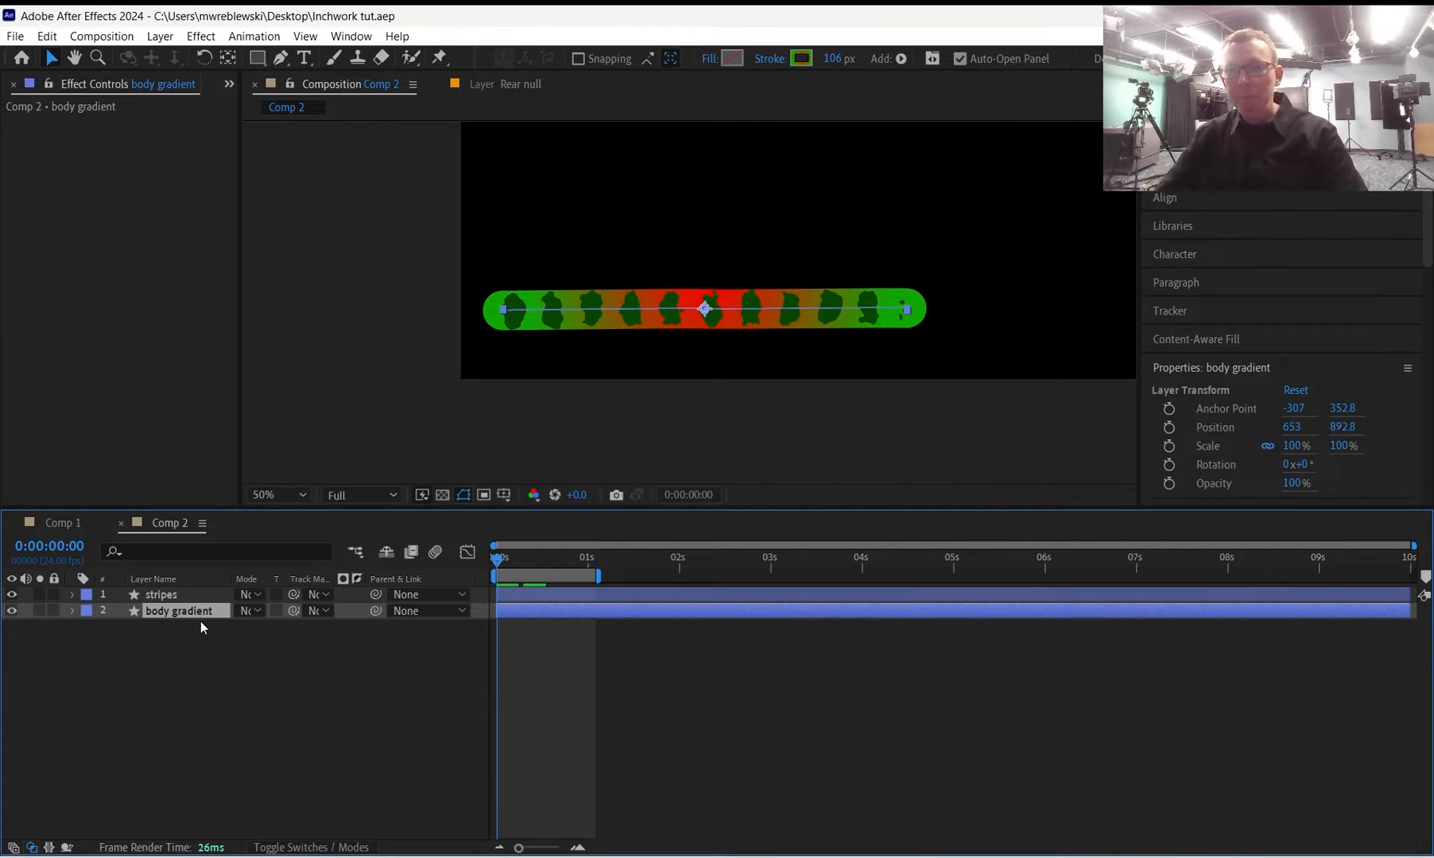
{"action": "left_click", "coordinate": [1224, 169]}
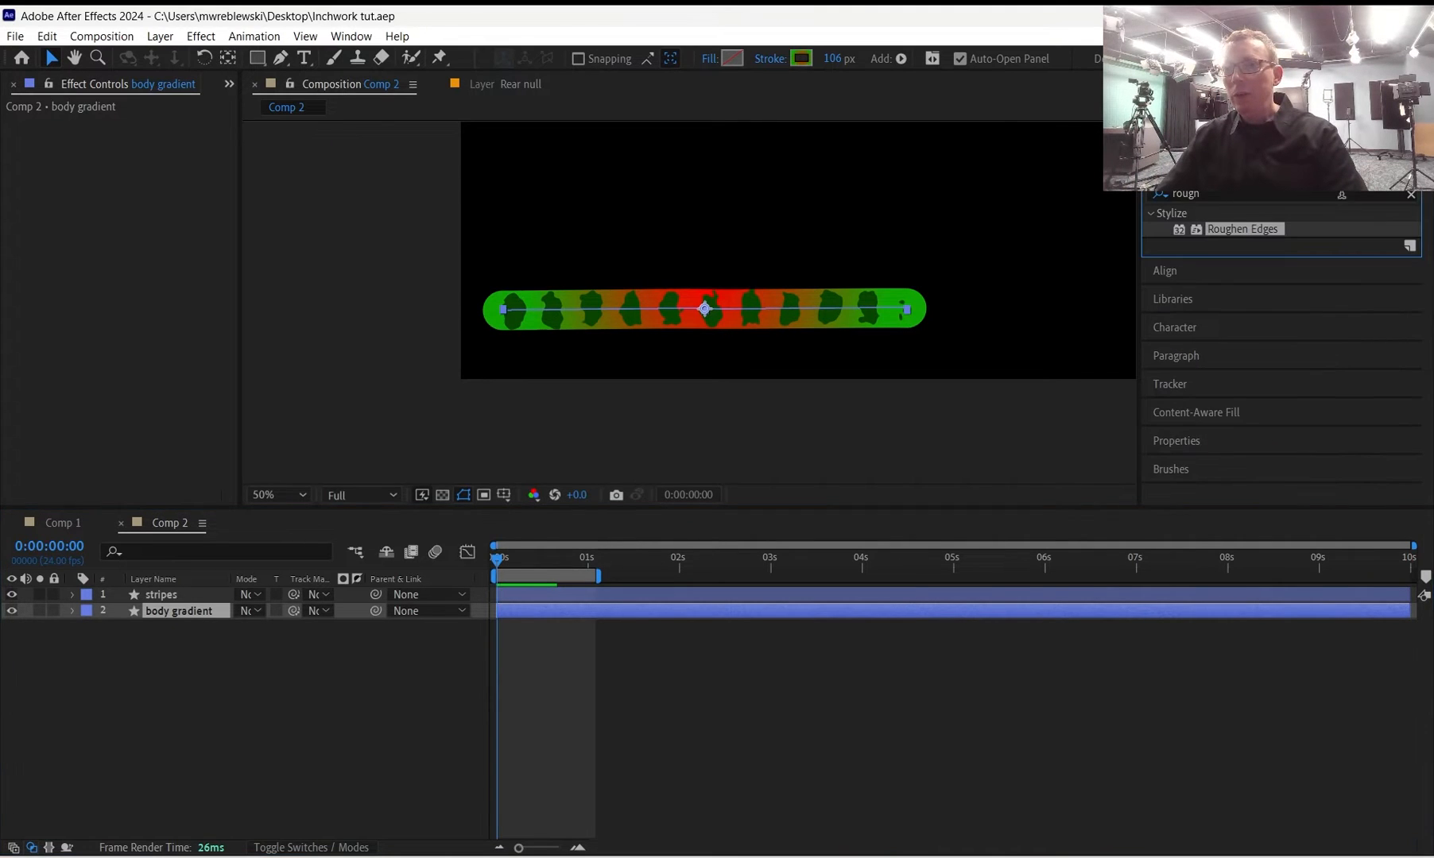
{"action": "left_click", "coordinate": [1411, 194]}
{"action": "left_click", "coordinate": [1270, 193]}
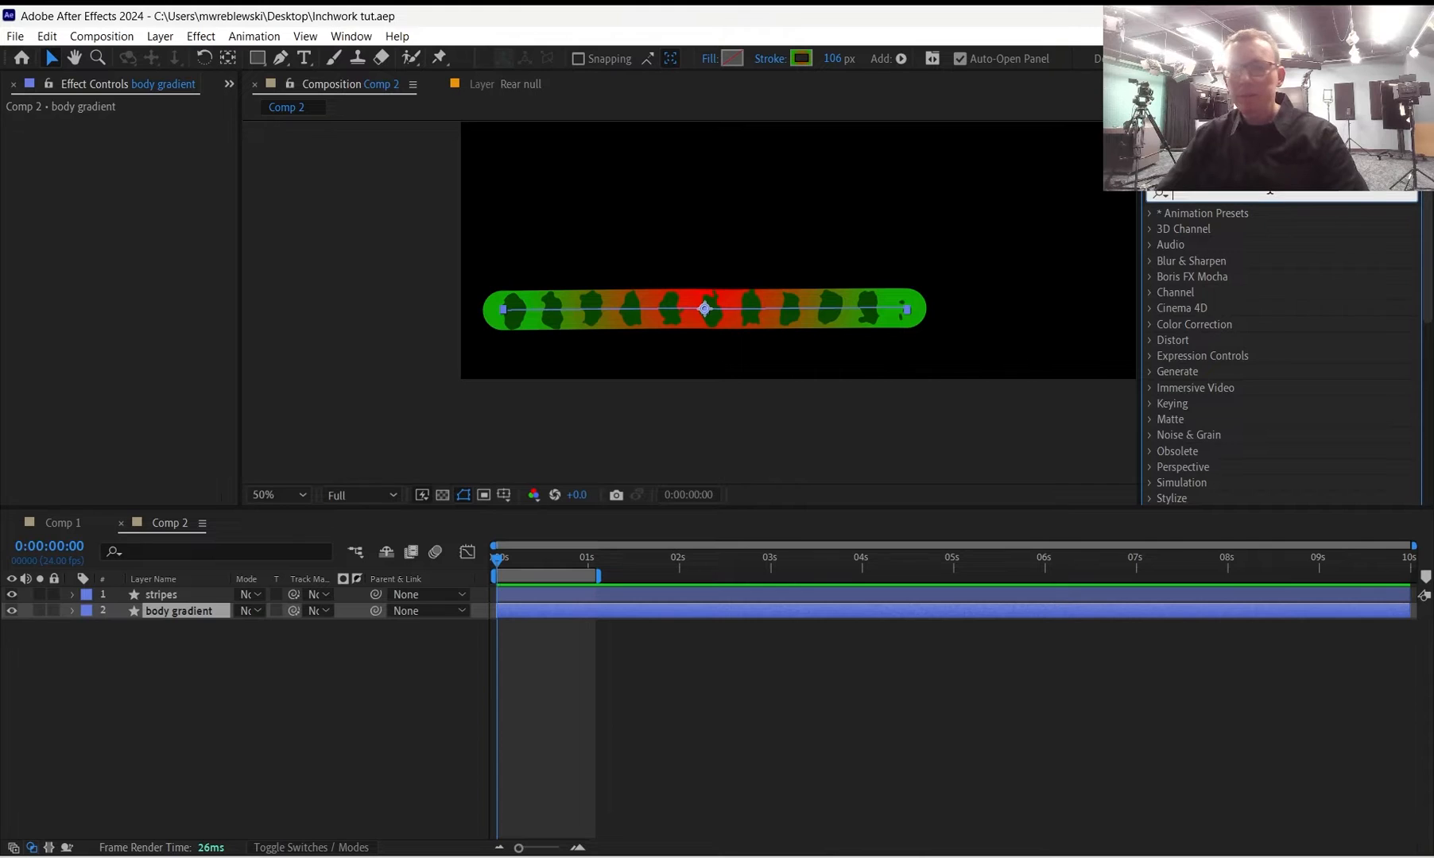
{"action": "type", "text": "turb"}
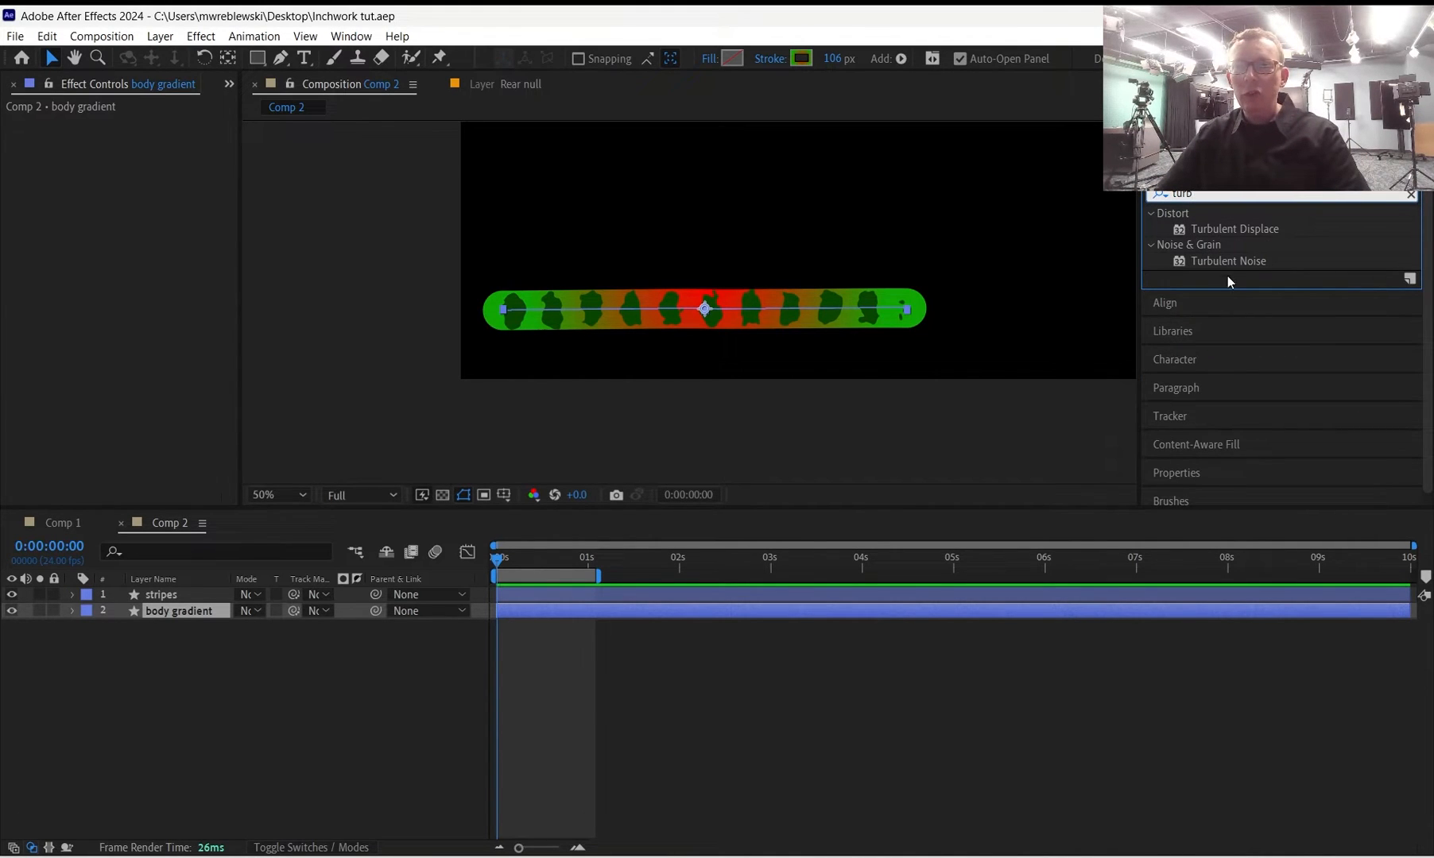
{"action": "left_click_drag", "start_coordinate": [1229, 263], "coordinate": [636, 612]}
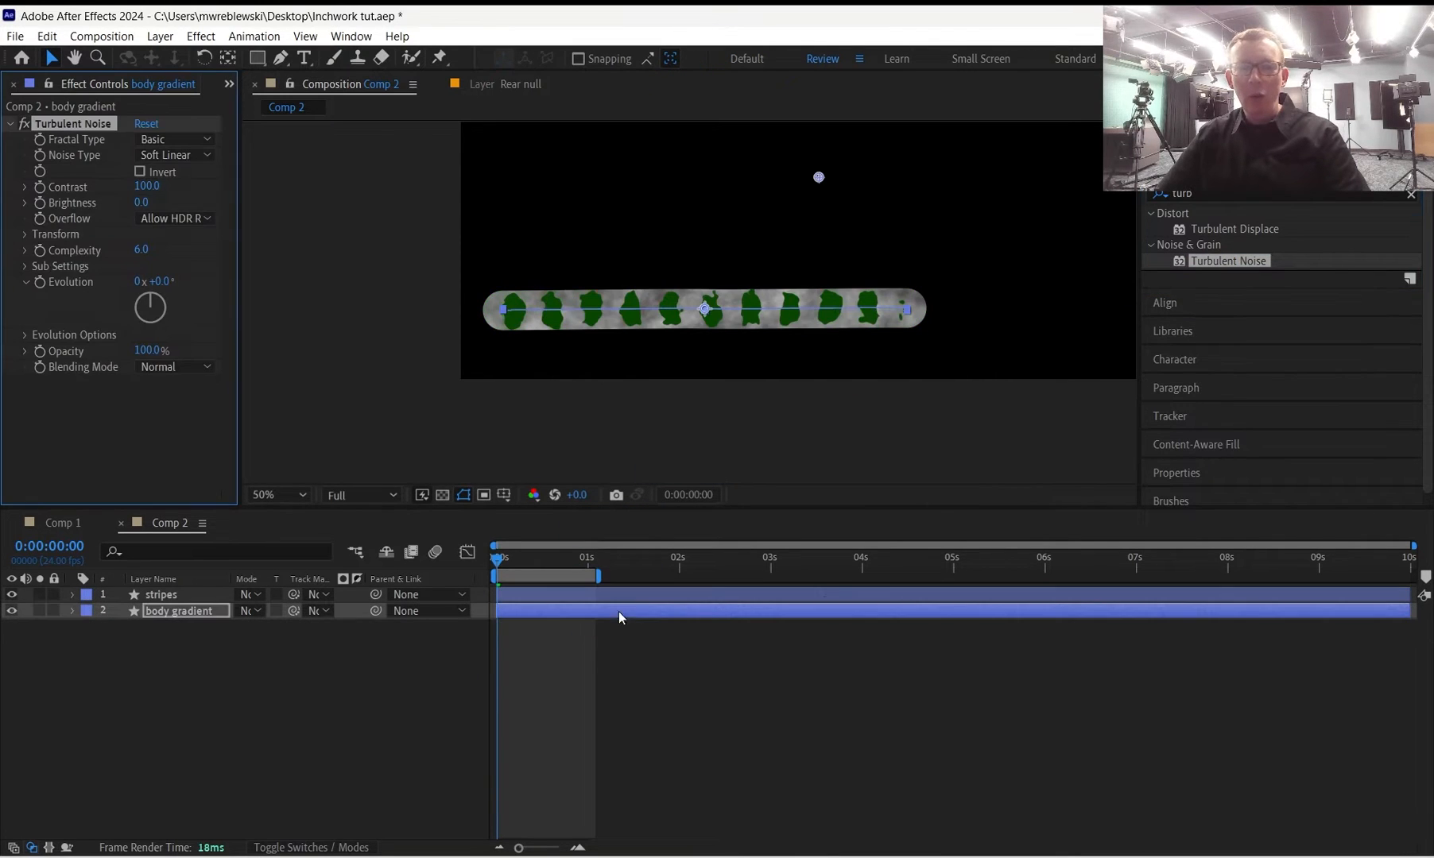
Try the Add, Multiply and Screen blending modes for the Turbulent Noise effect, and settle on Overlay.
{"action": "scroll", "coordinate": [681, 344], "scroll_direction": "up", "scroll_amount": 1}
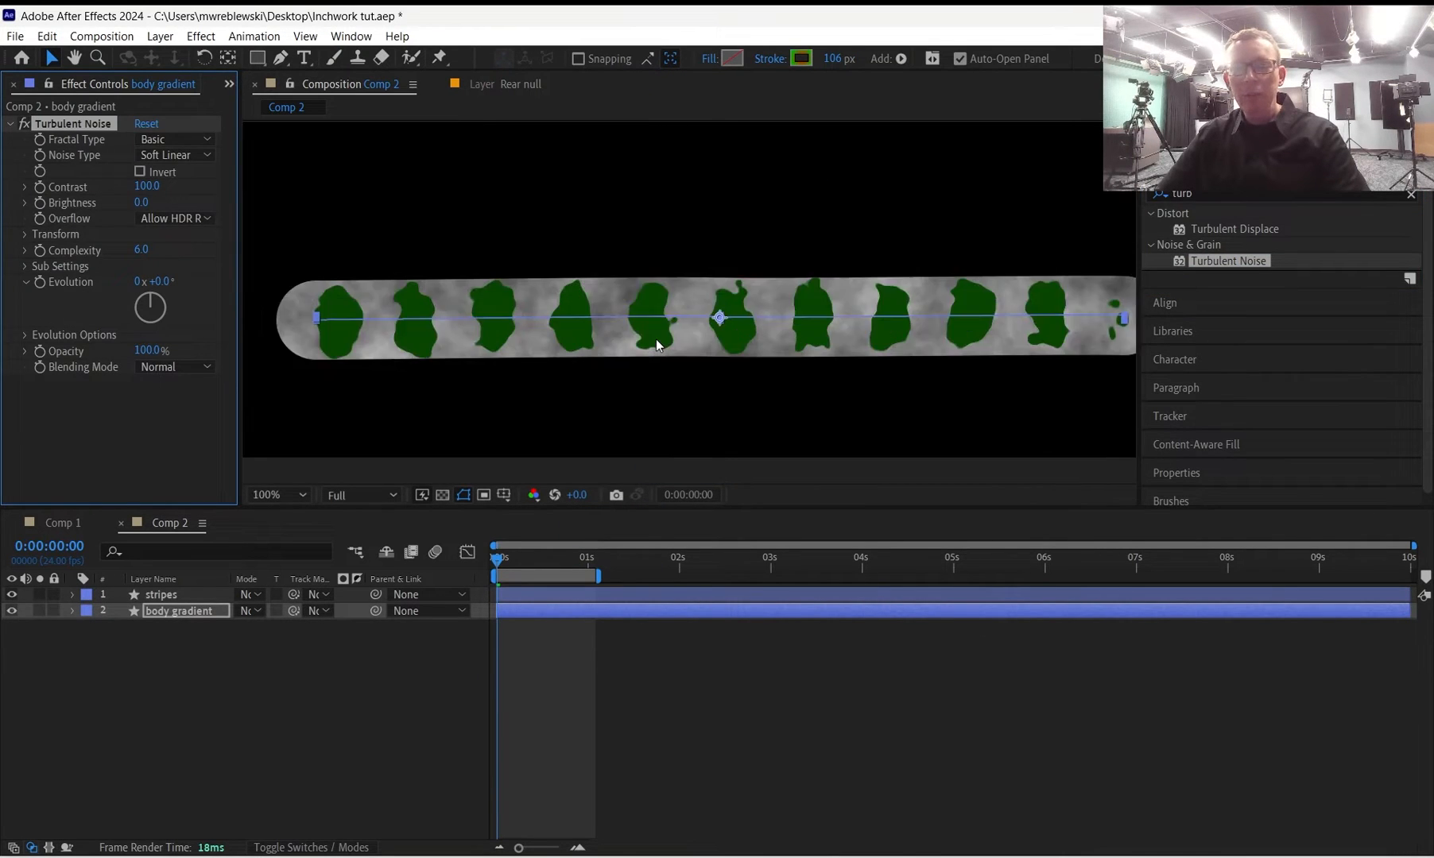
{"action": "scroll", "coordinate": [627, 337], "scroll_direction": "down", "scroll_amount": 1}
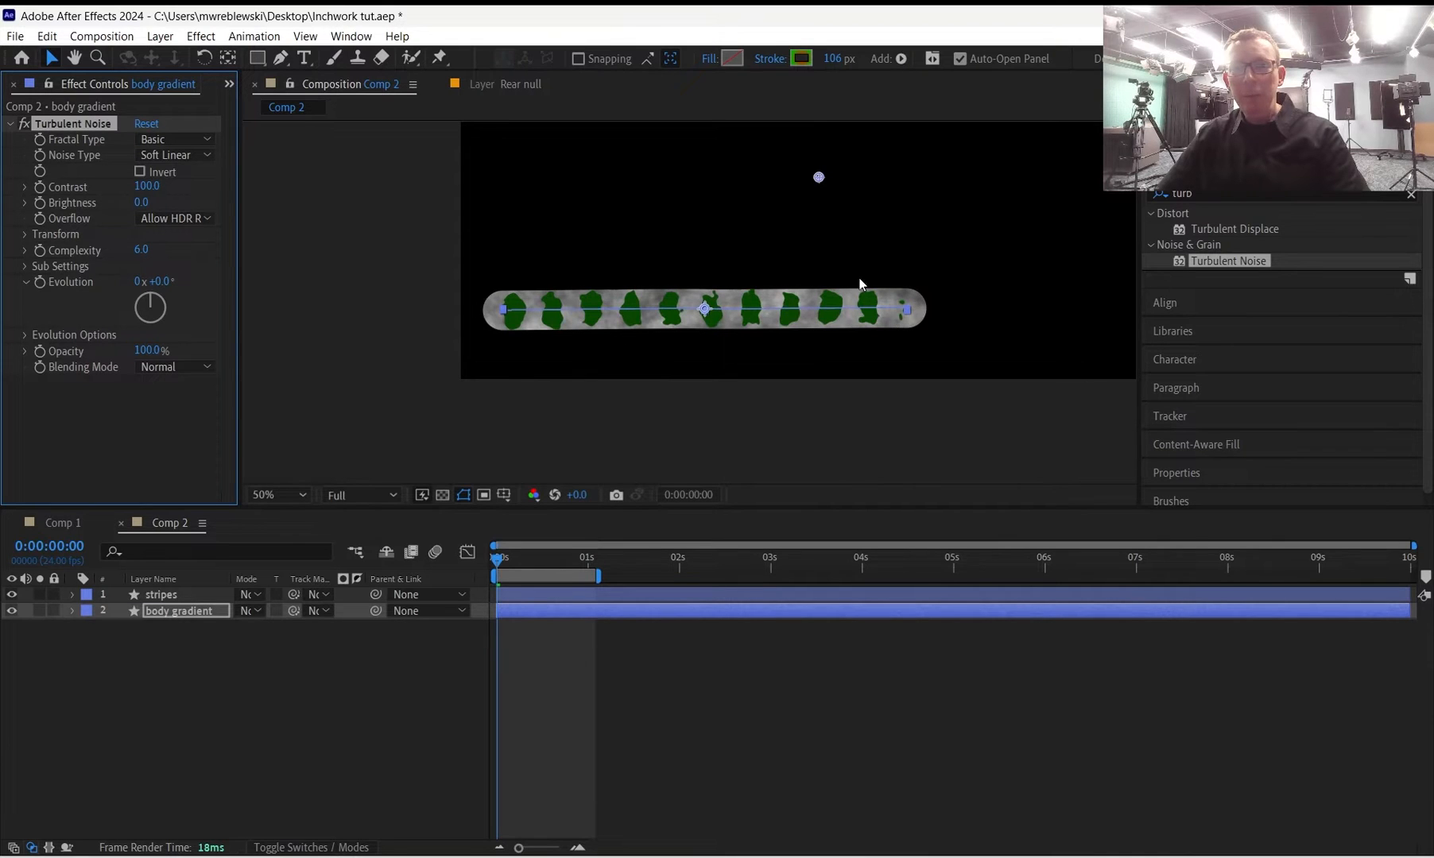
{"action": "scroll", "coordinate": [730, 313], "scroll_direction": "up", "scroll_amount": 1}
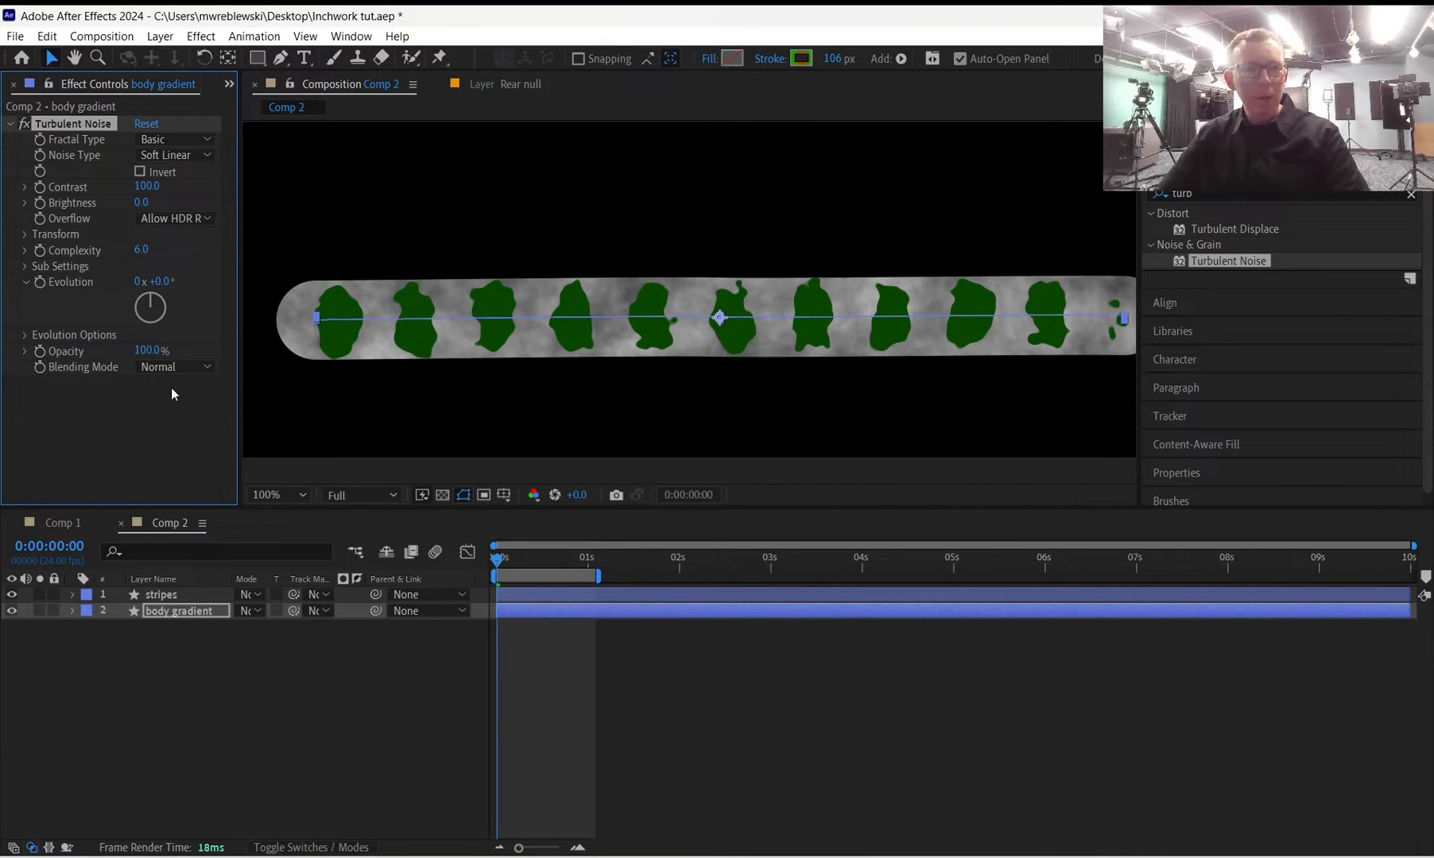
{"action": "left_click", "coordinate": [174, 368]}
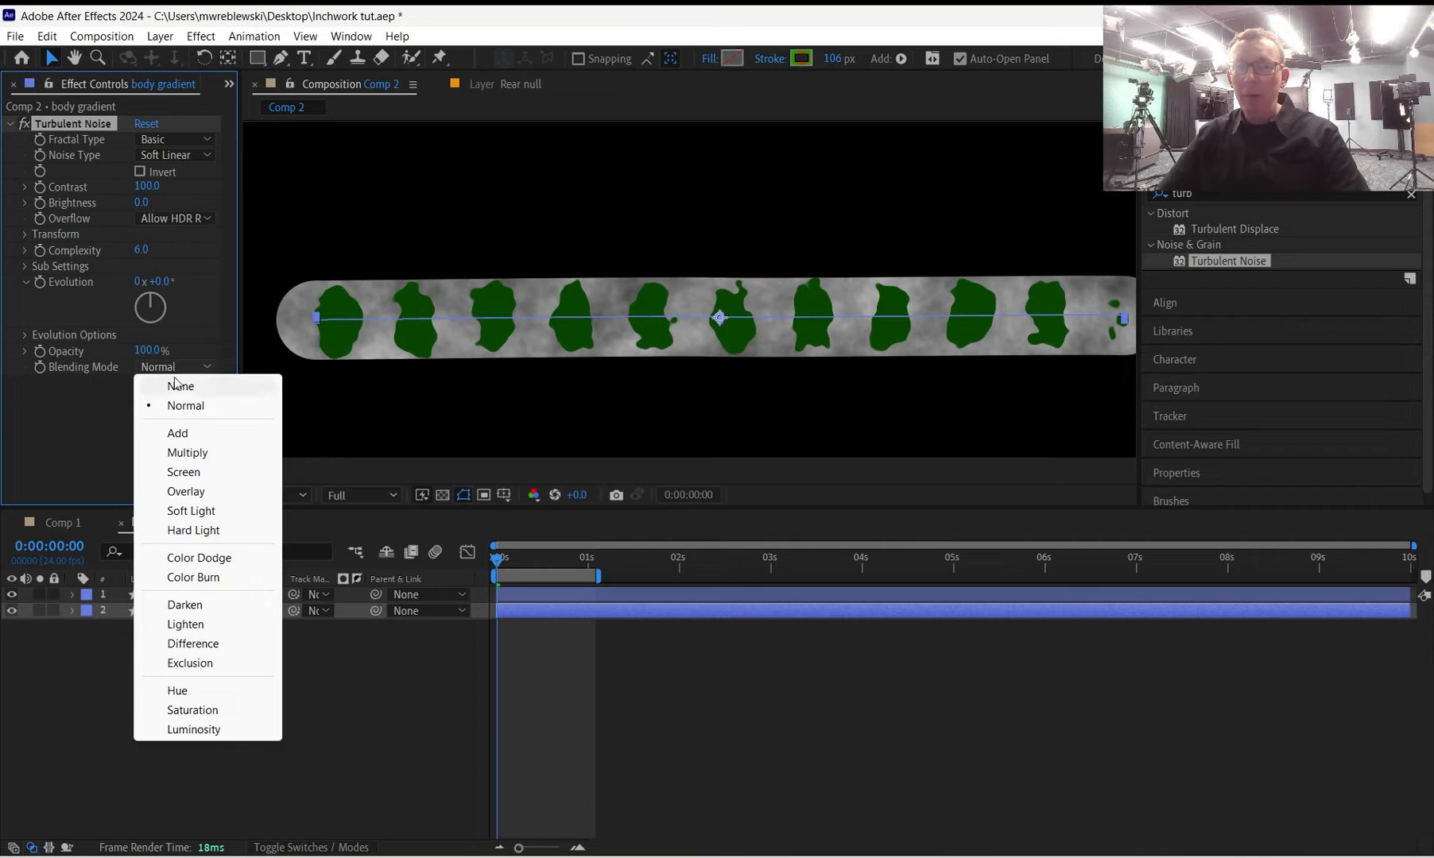
{"action": "left_click", "coordinate": [184, 440]}
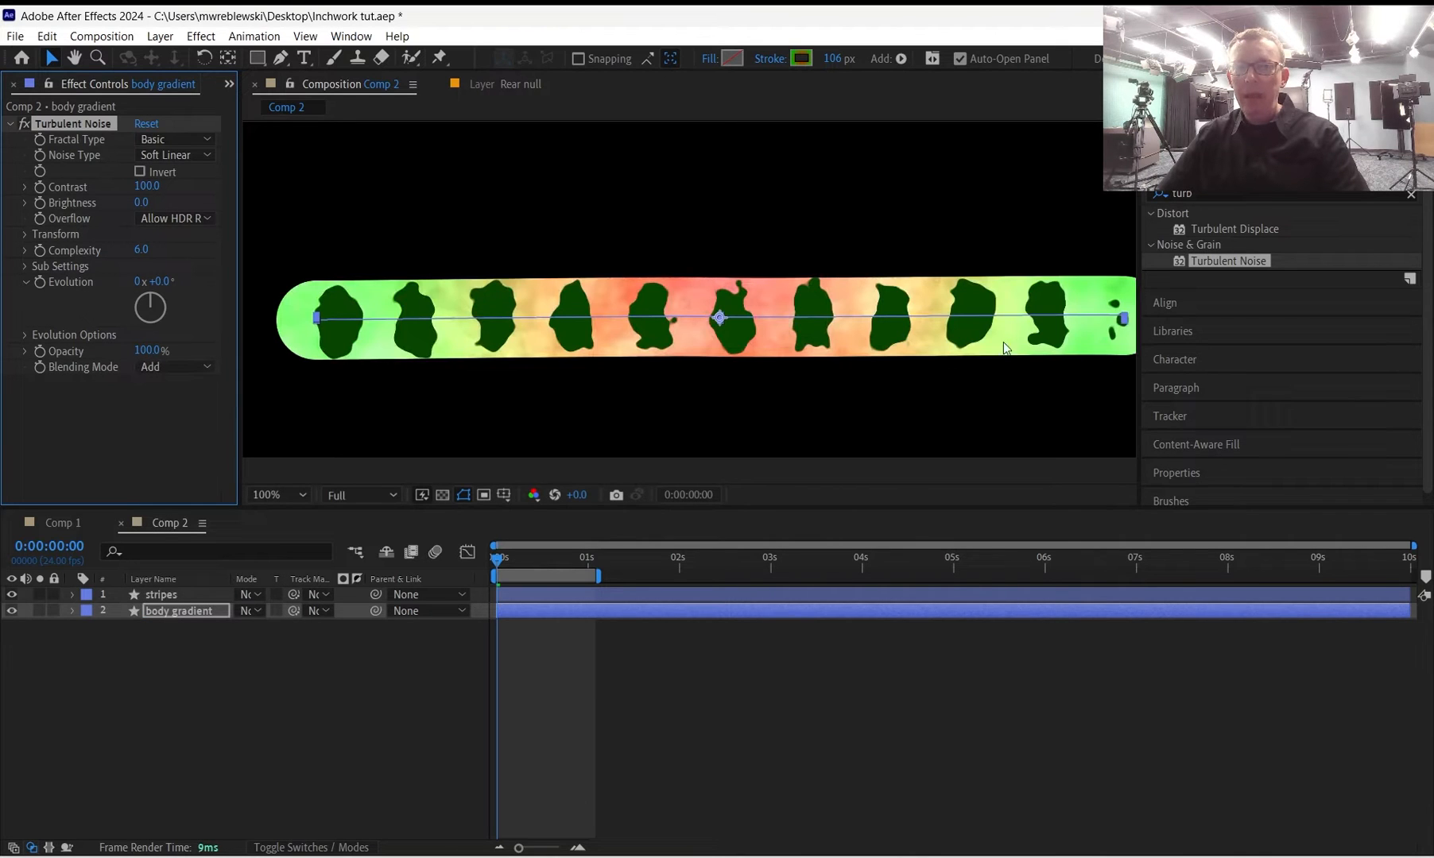
{"action": "left_click", "coordinate": [173, 367]}
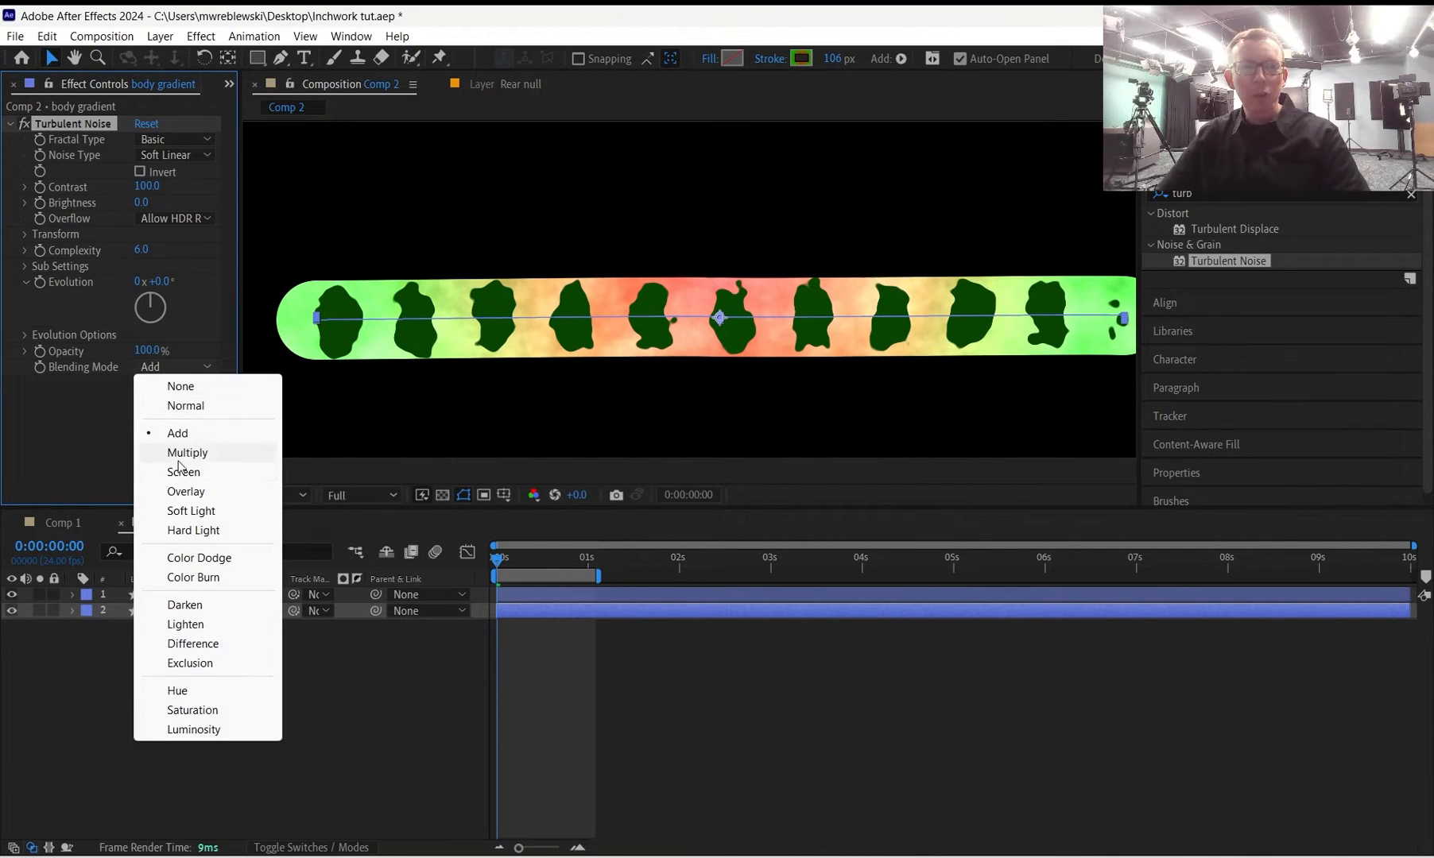
{"action": "left_click", "coordinate": [178, 452]}
{"action": "left_click", "coordinate": [178, 365]}
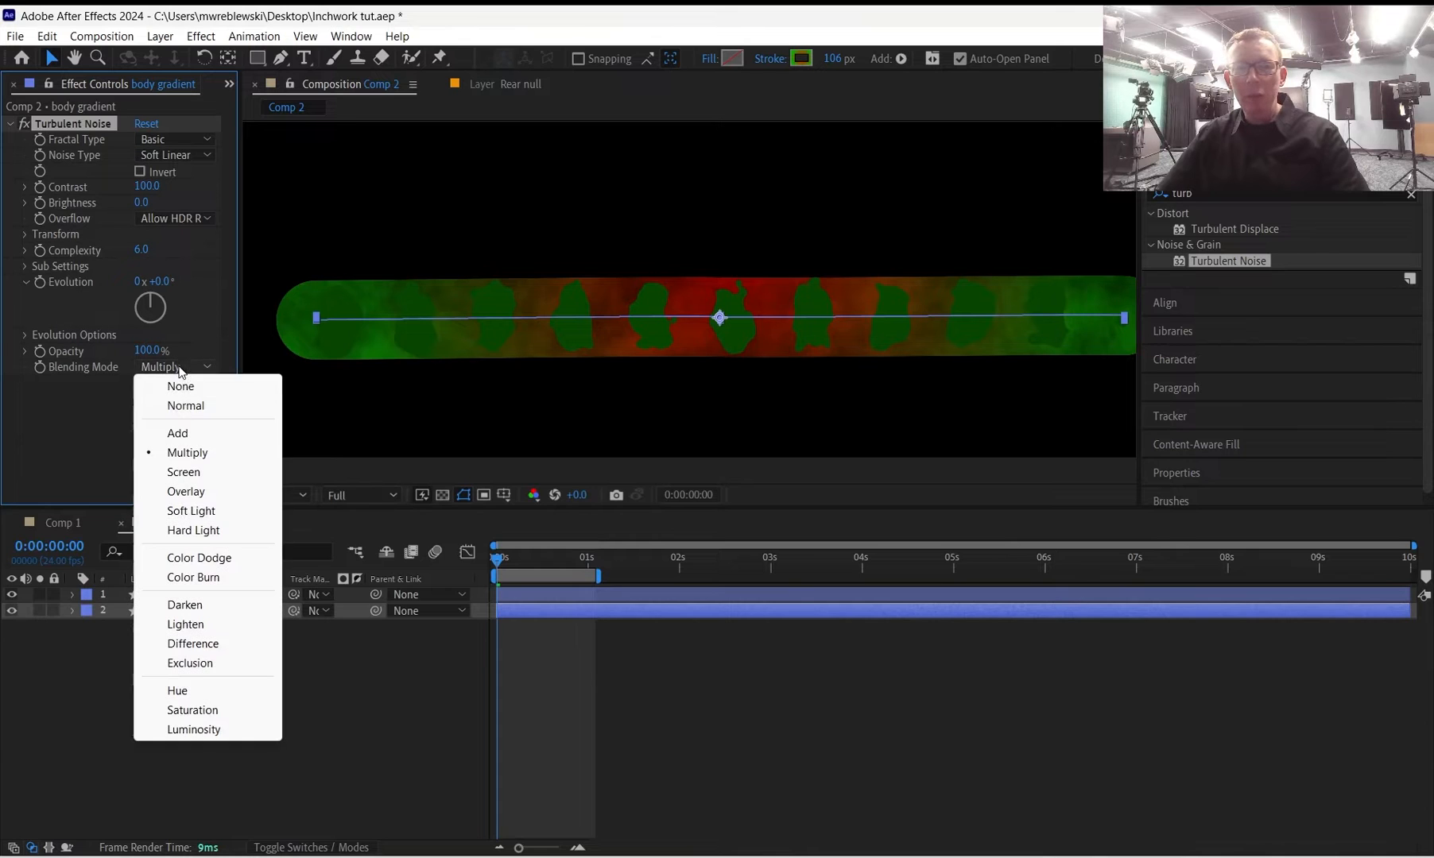
{"action": "left_click", "coordinate": [186, 470]}
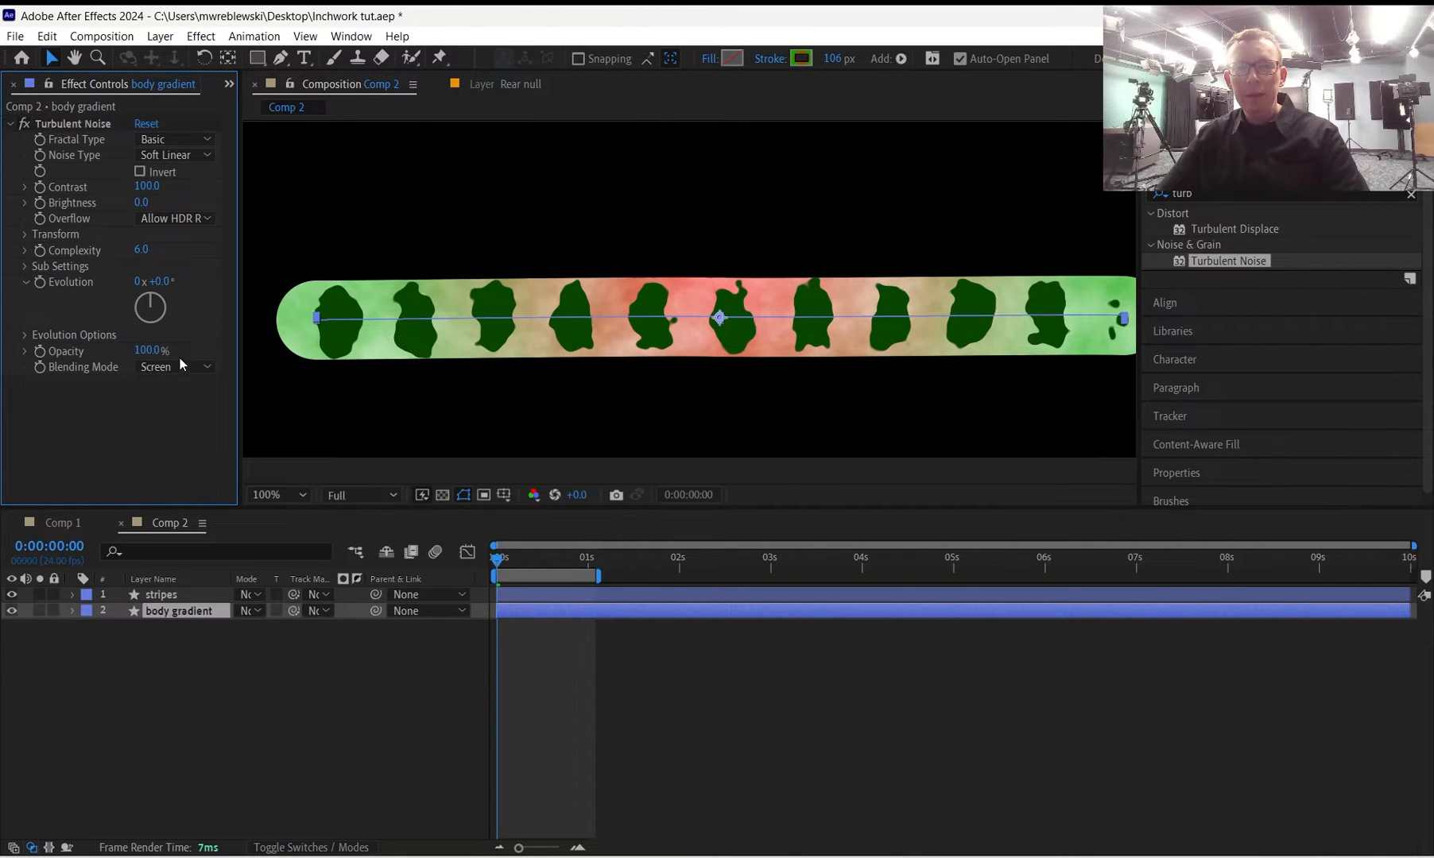
{"action": "left_click", "coordinate": [179, 364]}
{"action": "left_click", "coordinate": [176, 493]}
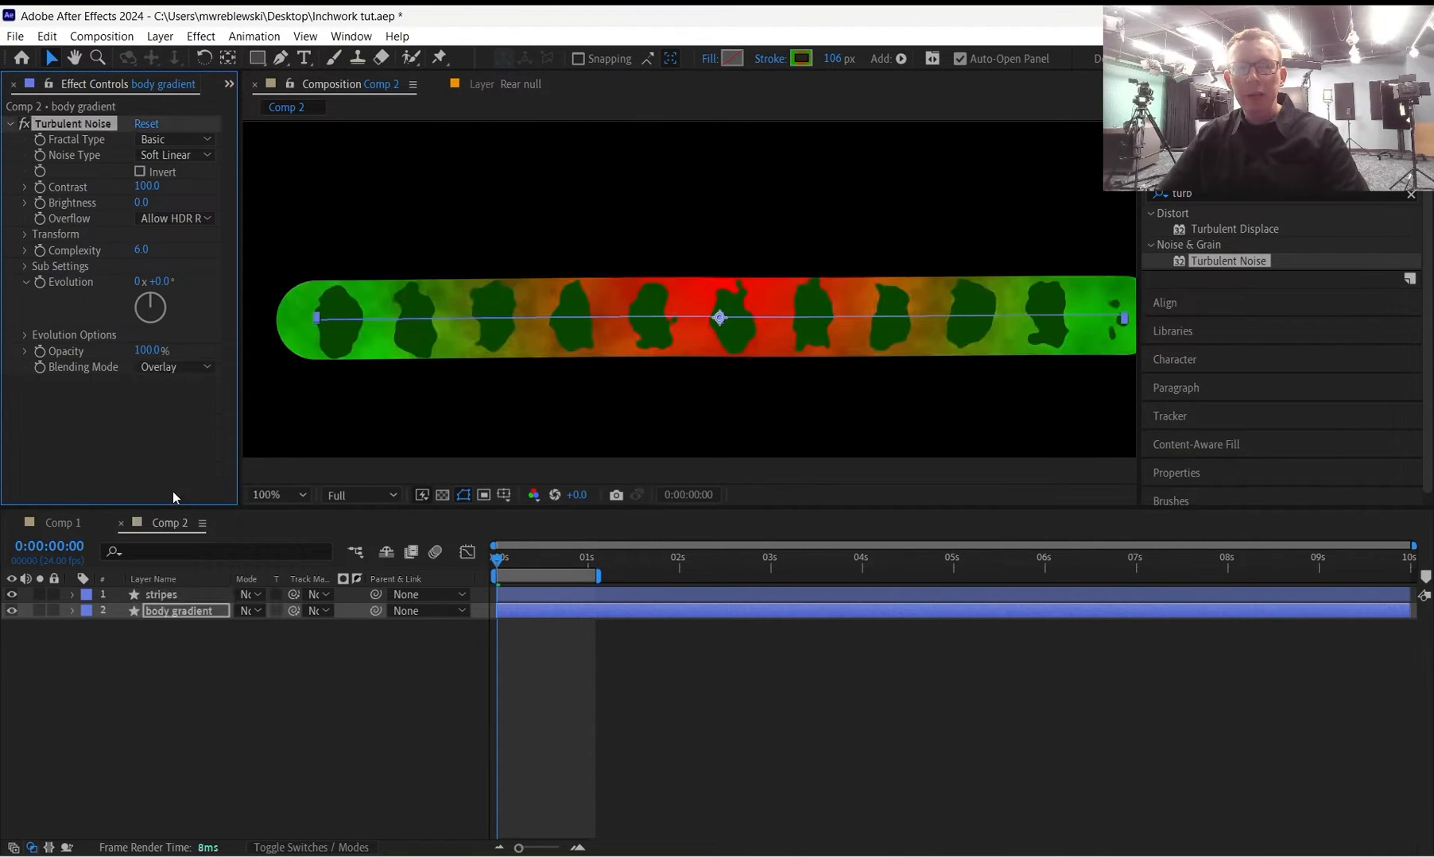
Try the Dynamic fractal type for the body gradient's Turbulent Noise, and settle on Dynamic Twist.
{"action": "left_click_drag", "start_coordinate": [835, 375], "coordinate": [799, 375]}
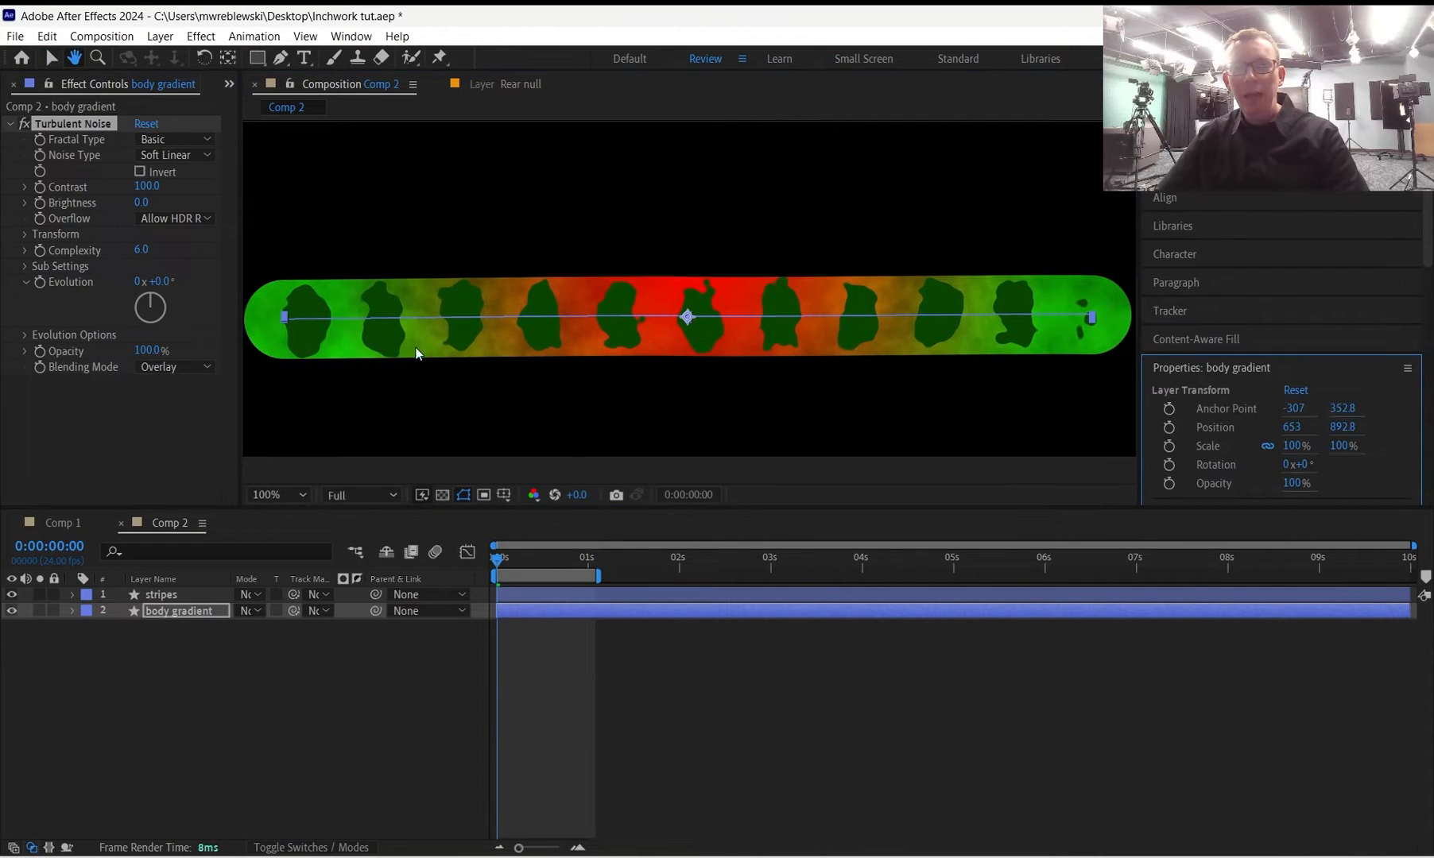
{"action": "left_click", "coordinate": [179, 139]}
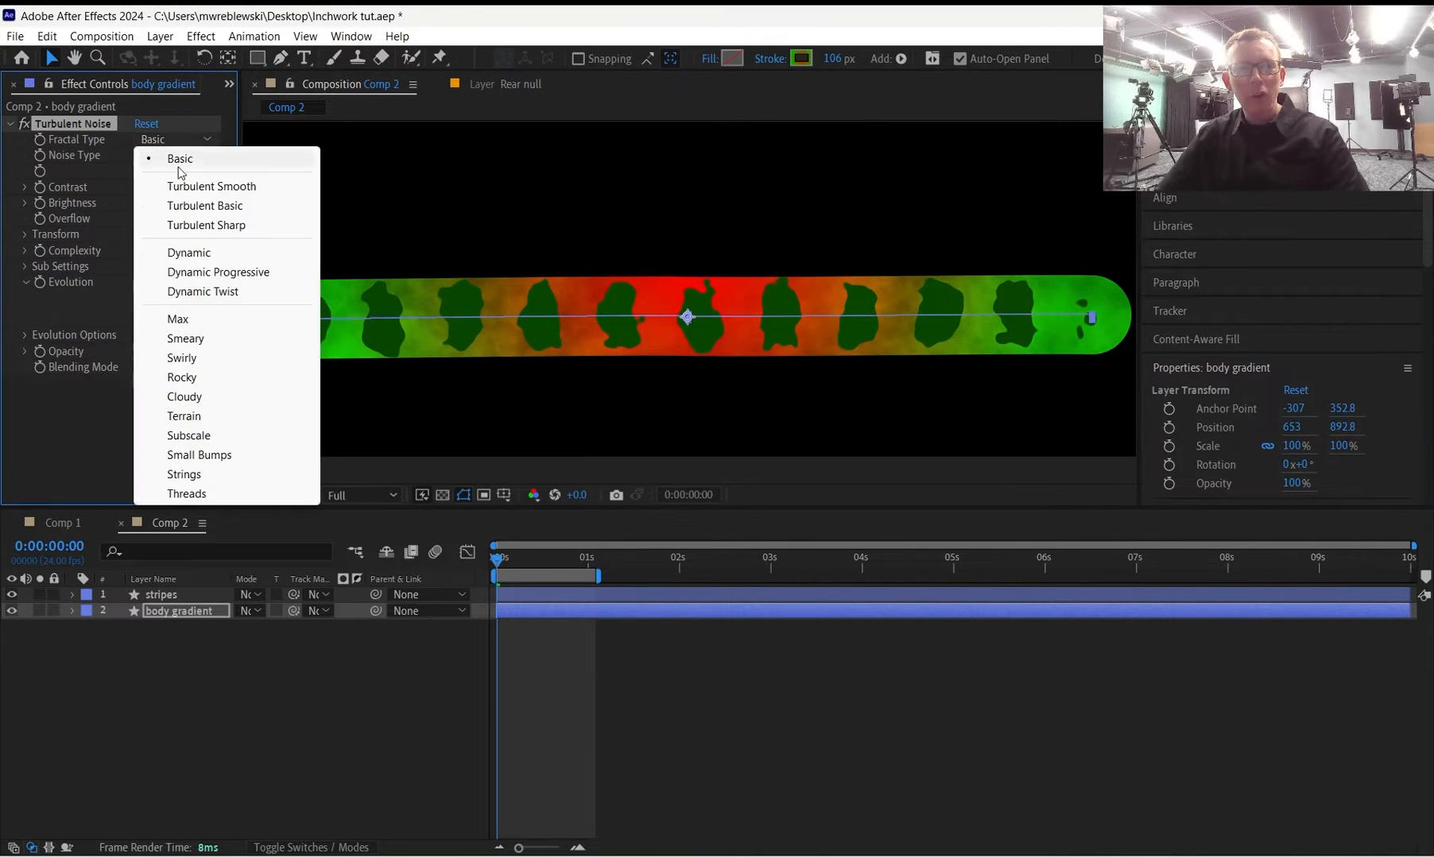
{"action": "left_click", "coordinate": [178, 251]}
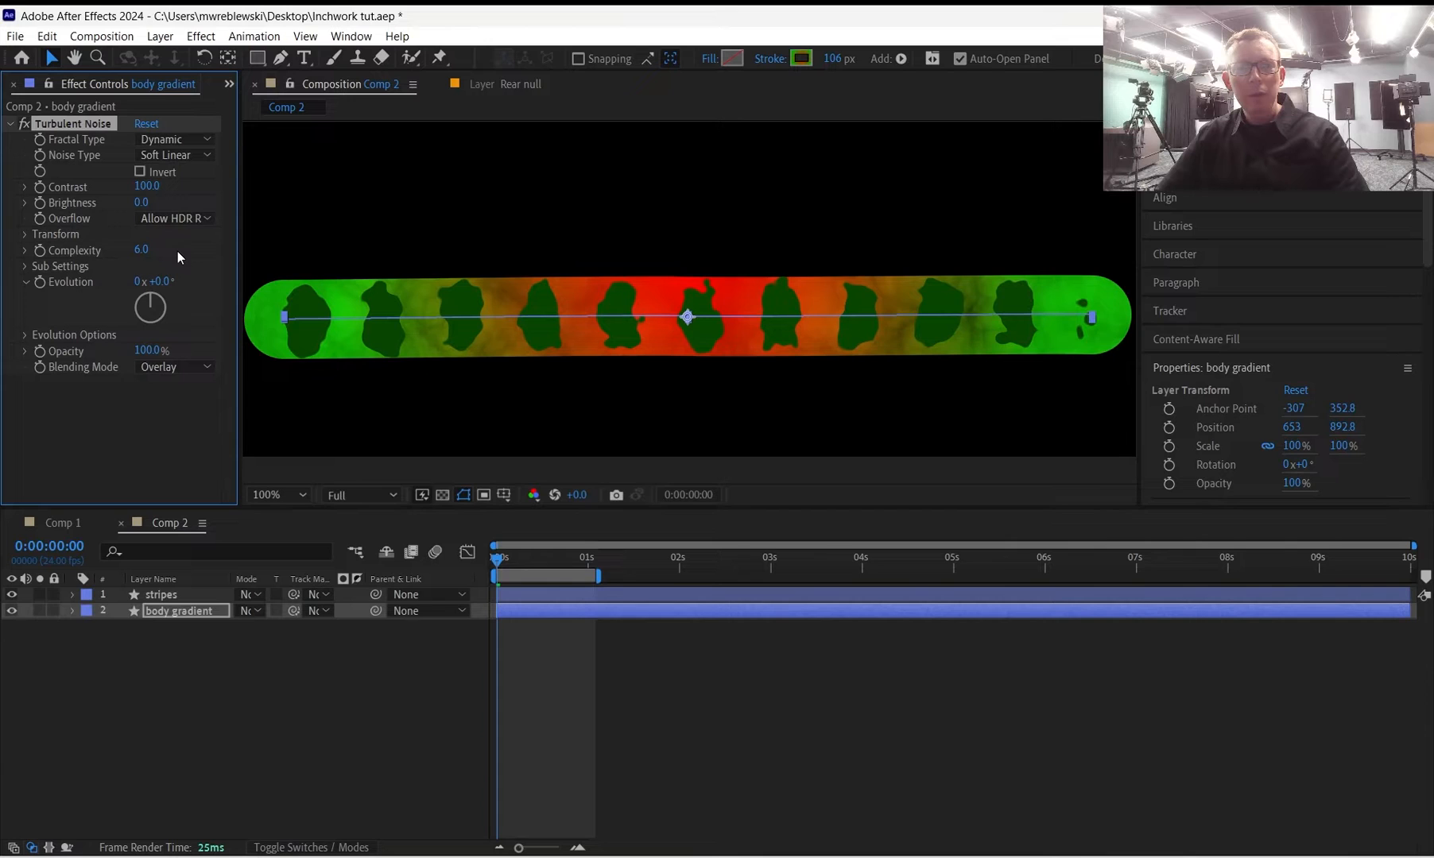
{"action": "left_click", "coordinate": [180, 139]}
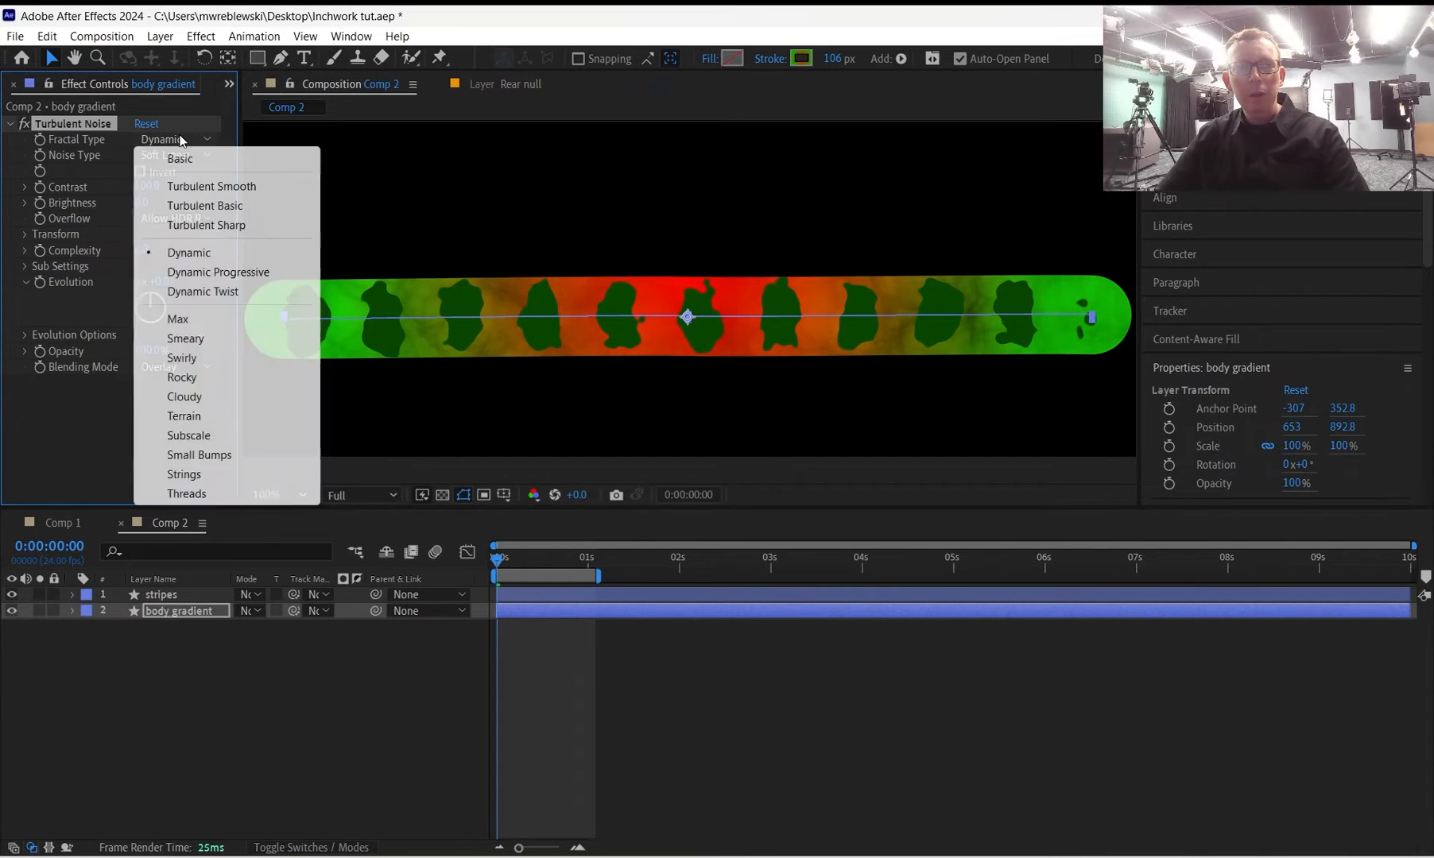
{"action": "left_click", "coordinate": [200, 292]}
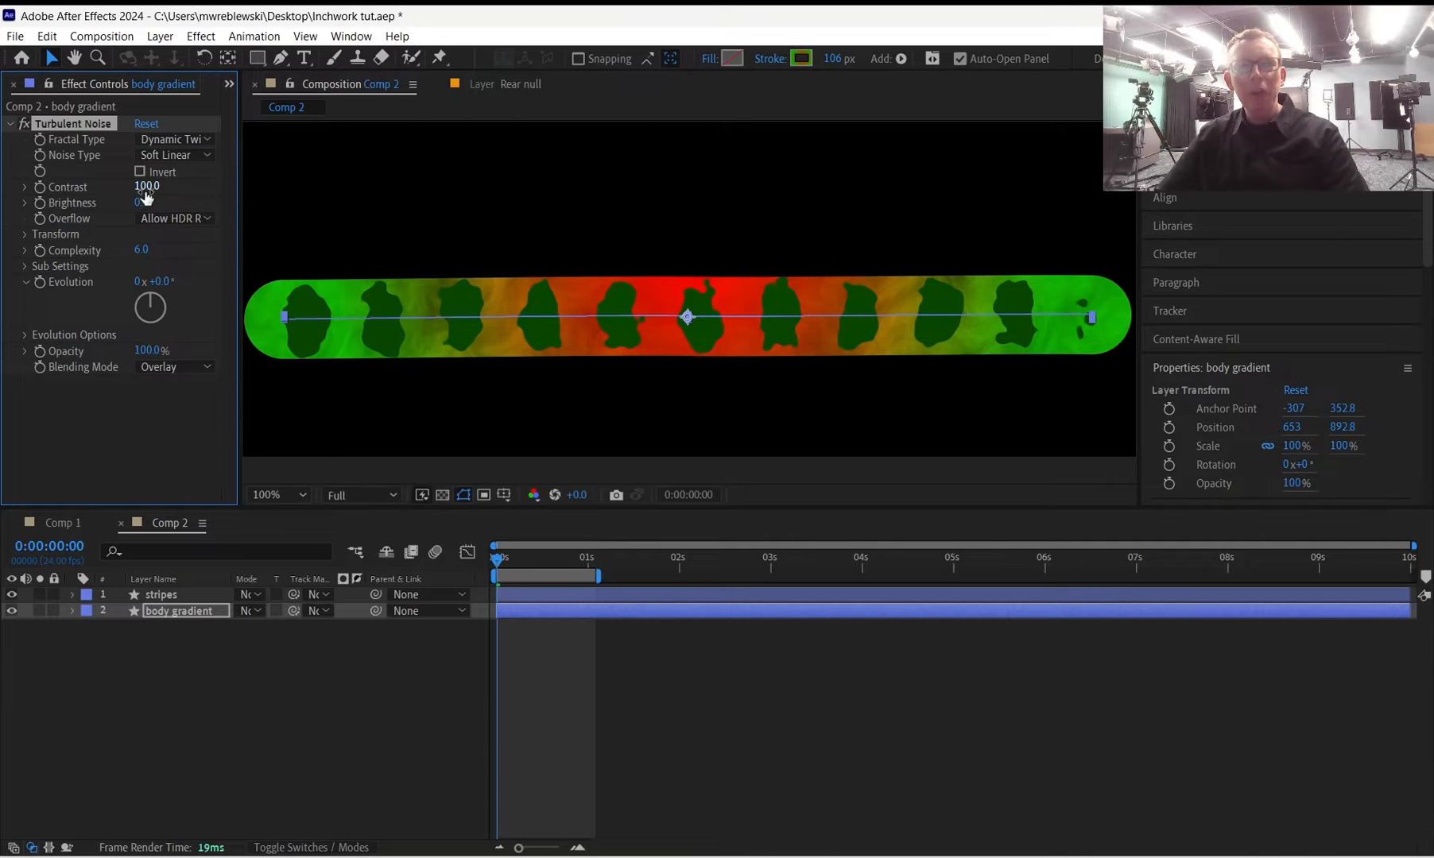
Set the body gradient's Turbulent Noise Contrast to 243, Scale to 313 and Brightness to 27.
{"action": "left_click_drag", "start_coordinate": [147, 186], "coordinate": [271, 176]}
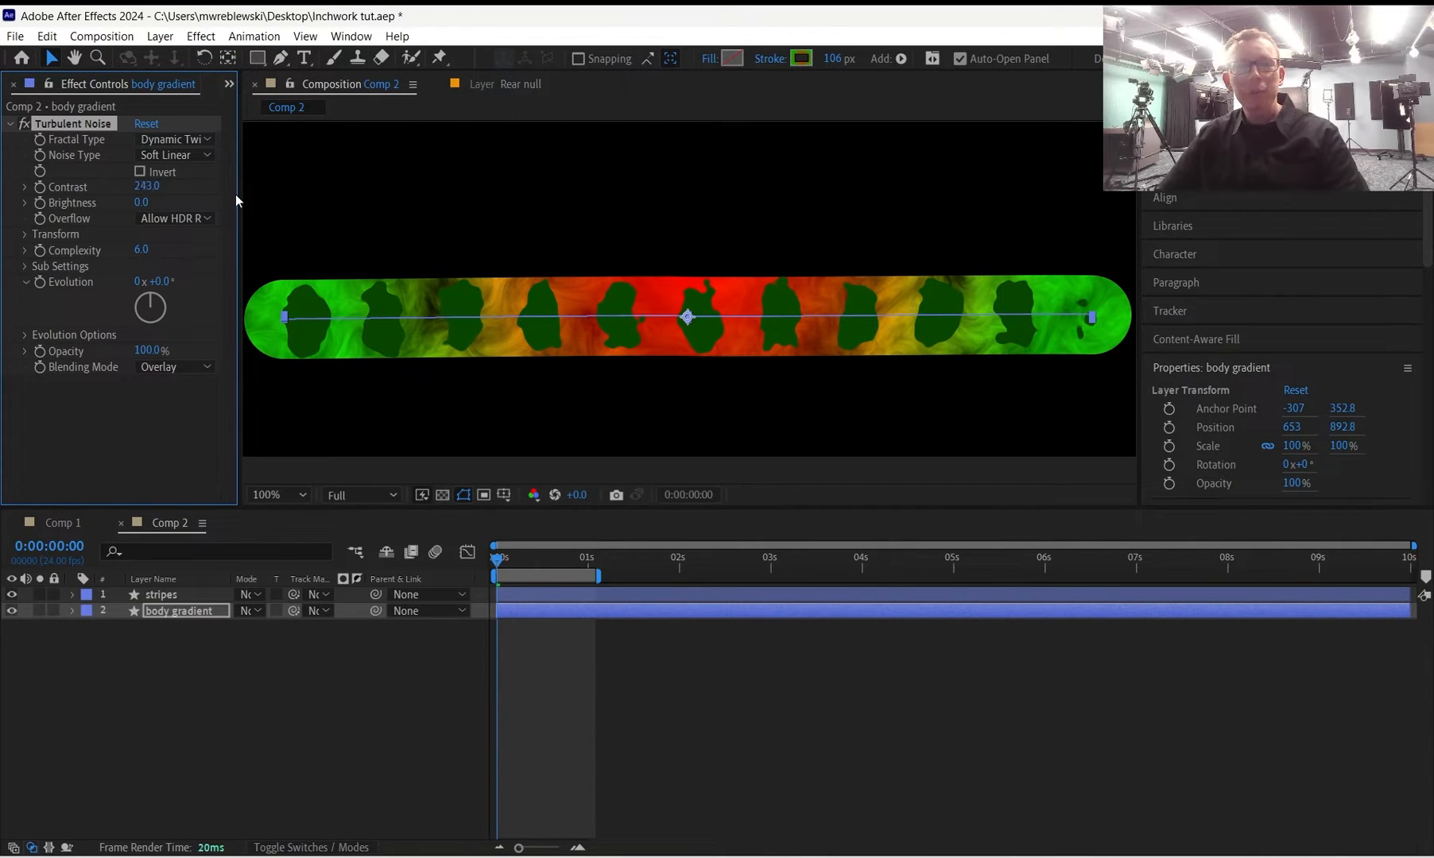
{"action": "left_click", "coordinate": [25, 233]}
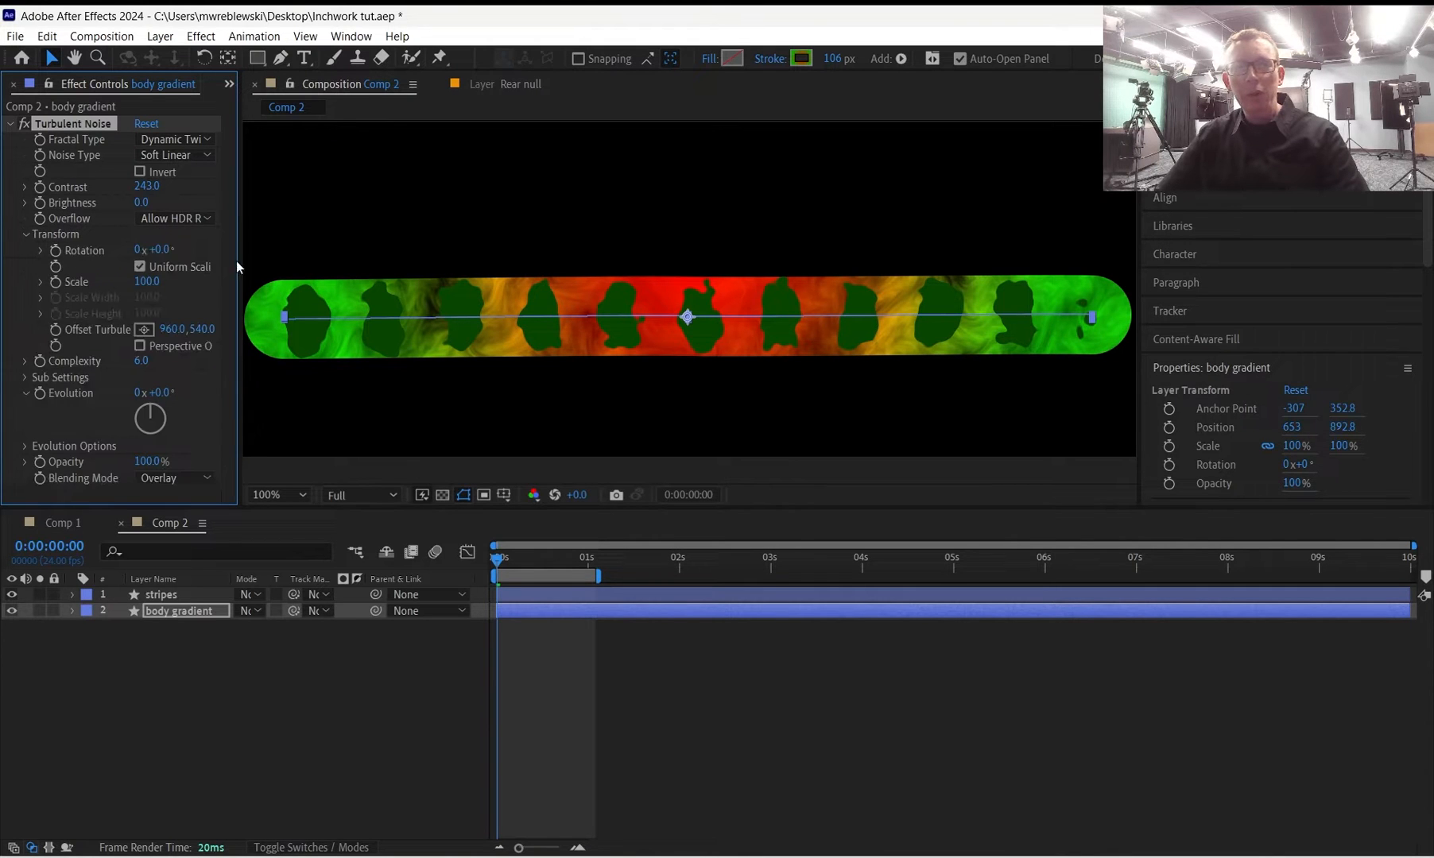
{"action": "left_click_drag", "start_coordinate": [144, 288], "coordinate": [286, 222]}
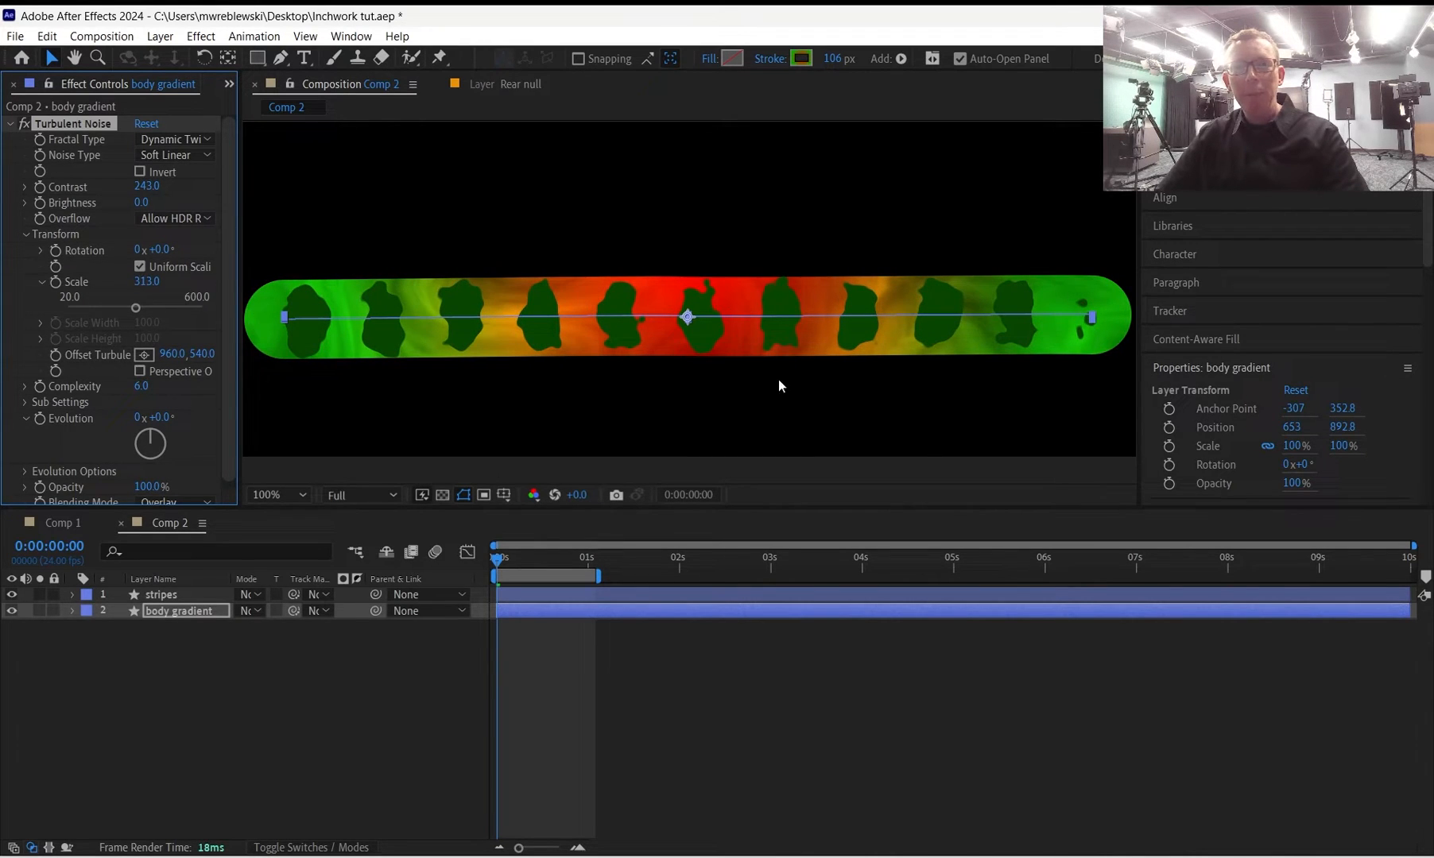
{"action": "scroll", "coordinate": [192, 403], "scroll_direction": "down", "scroll_amount": 1}
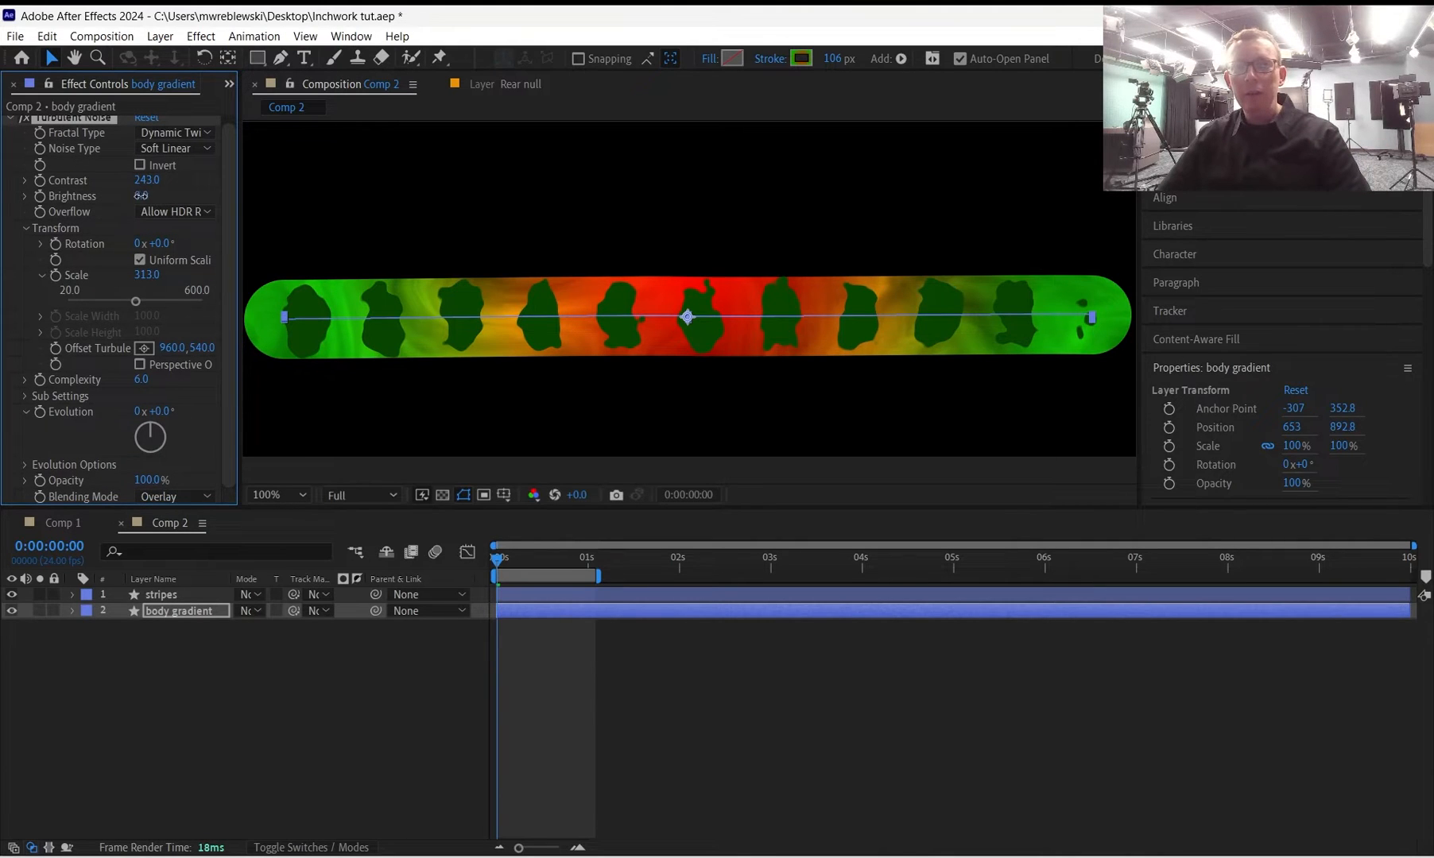
{"action": "mouse_move", "coordinate": [141, 196]}
{"action": "left_mouse_down"}
{"action": "mouse_move", "coordinate": [169, 194]}
{"action": "mouse_move", "coordinate": [134, 191]}
{"action": "mouse_move", "coordinate": [148, 176]}
{"action": "left_mouse_up"}
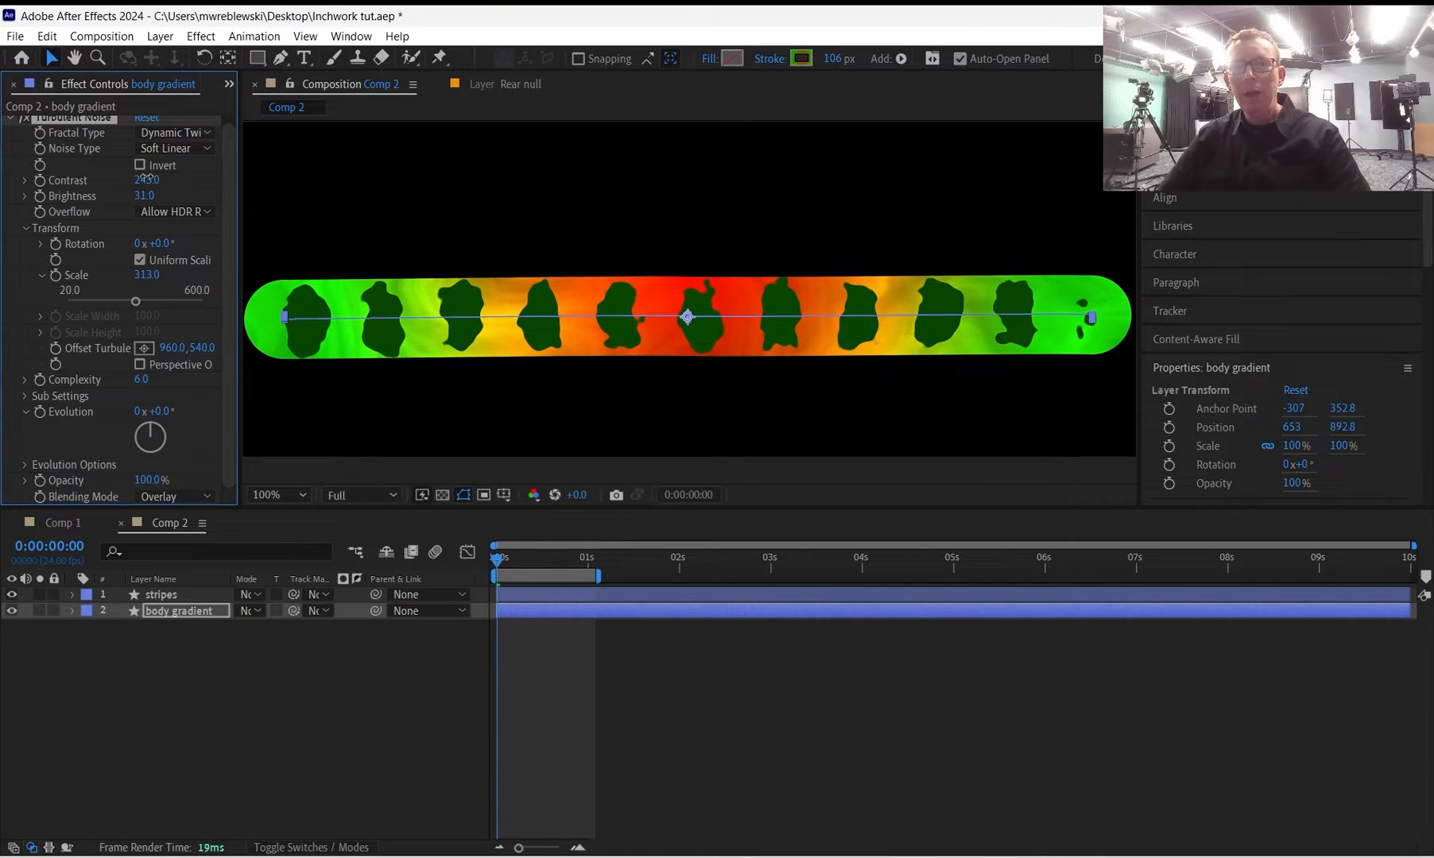
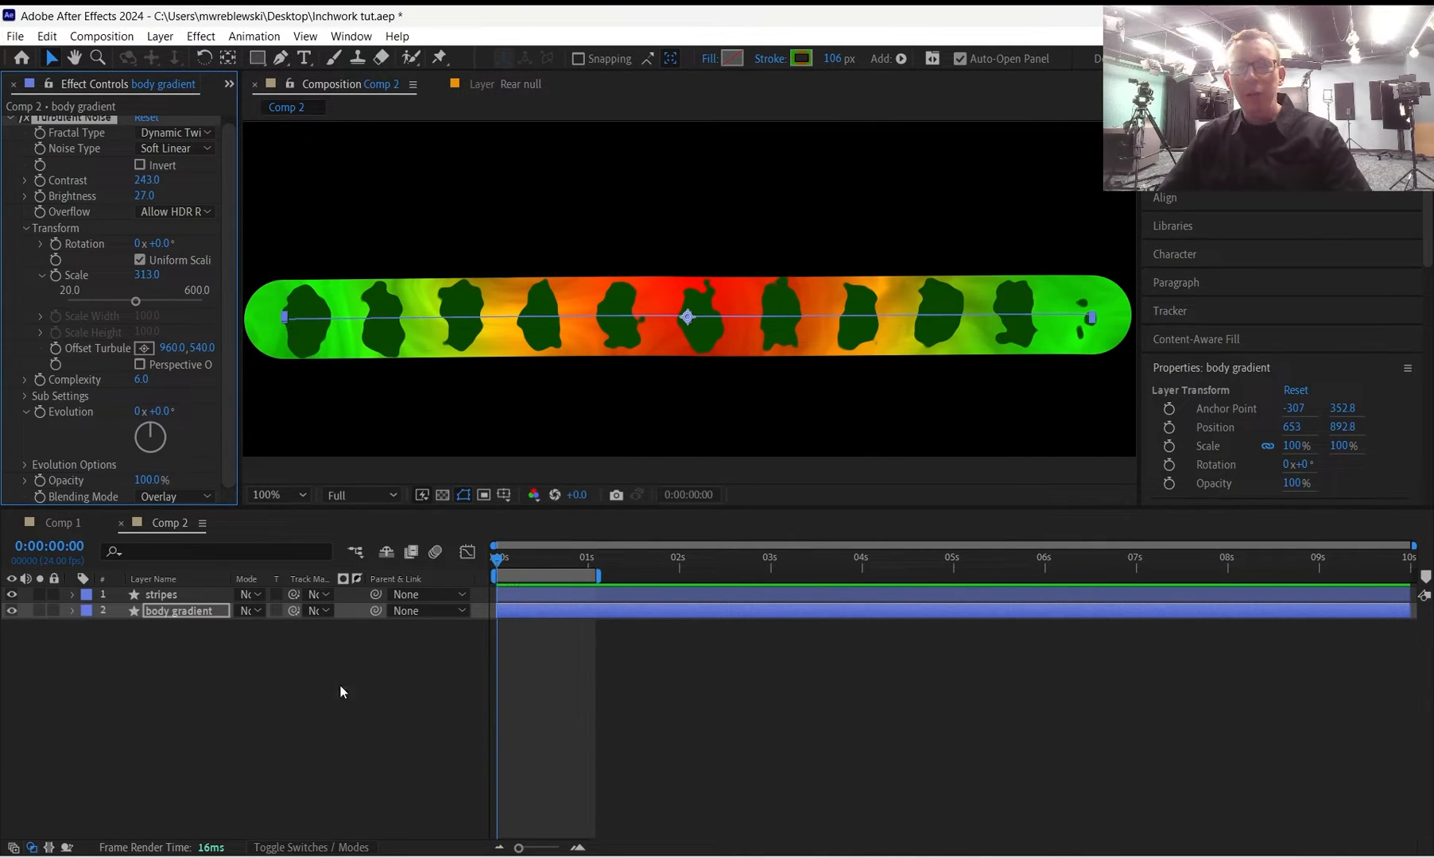
Start keyframing the Turbulent Noise Offset Turbulence at frame 0, and show the body gradient layer's keyframes at frame 21.
{"action": "left_click_drag", "start_coordinate": [498, 561], "coordinate": [463, 586]}
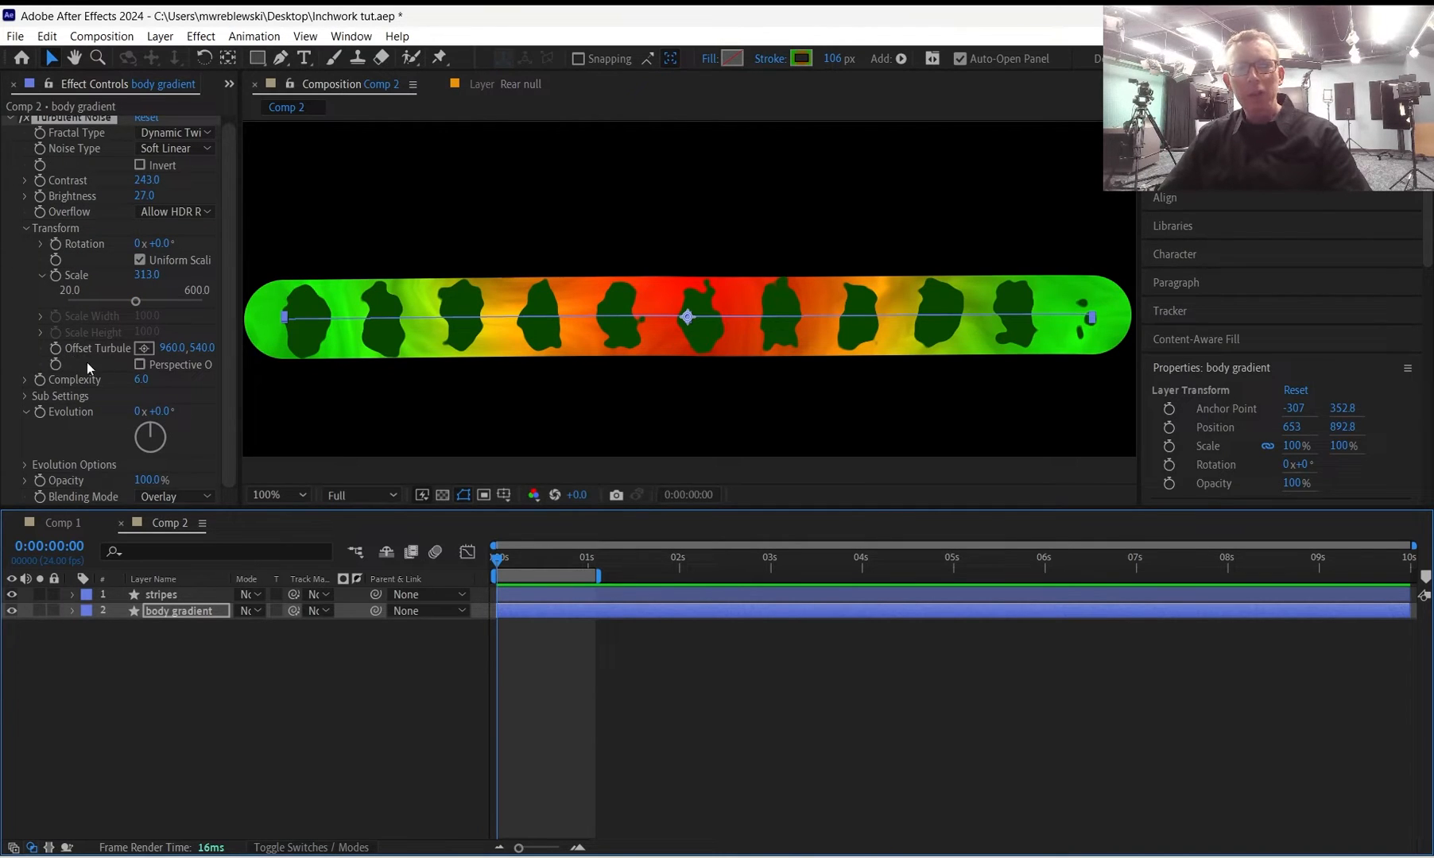
{"action": "left_click", "coordinate": [56, 349]}
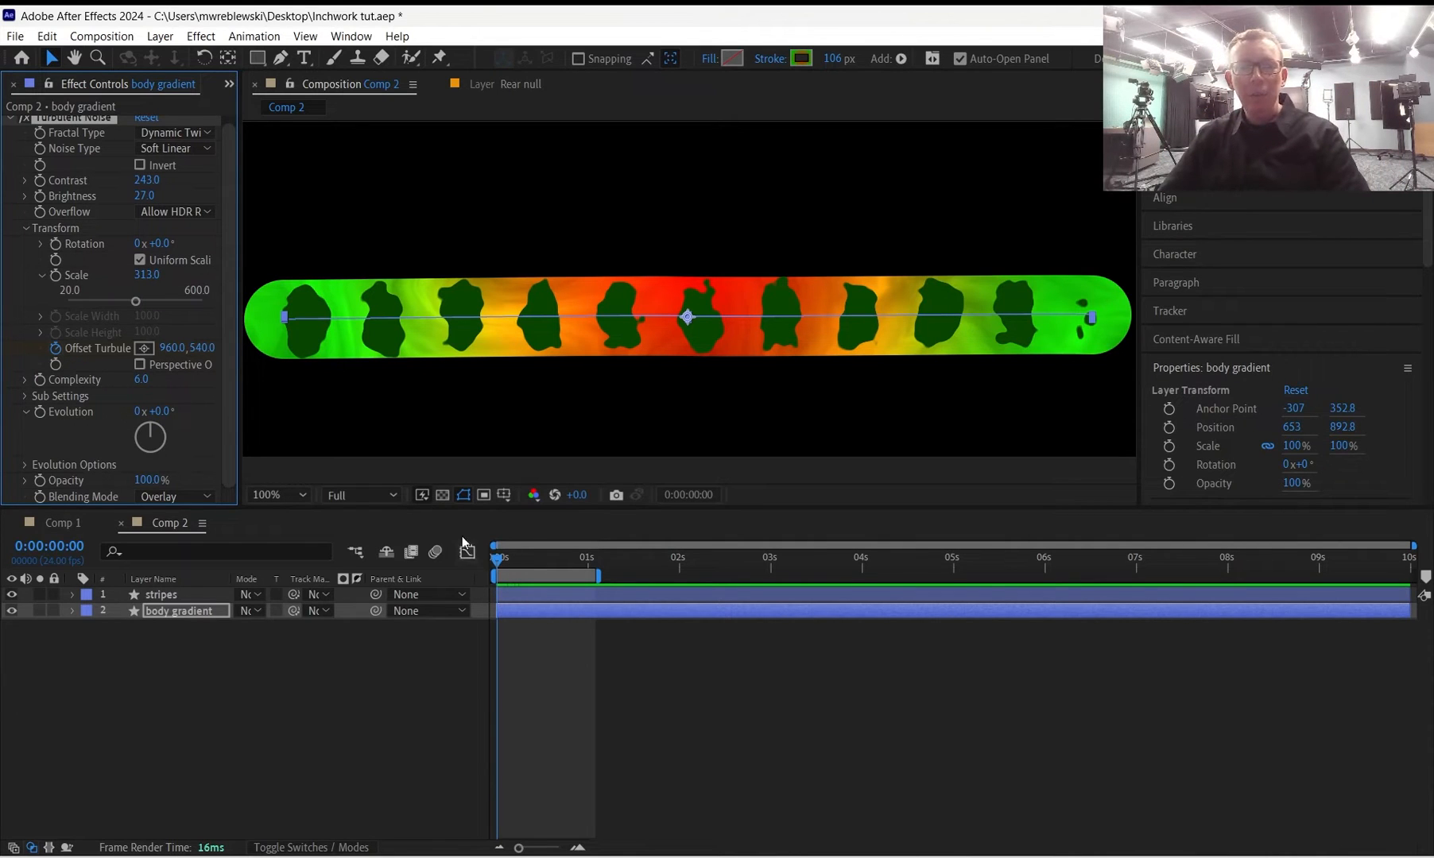
{"action": "left_click_drag", "start_coordinate": [499, 562], "coordinate": [577, 555]}
{"action": "left_click", "coordinate": [576, 606]}
{"action": "key", "text": "u"}
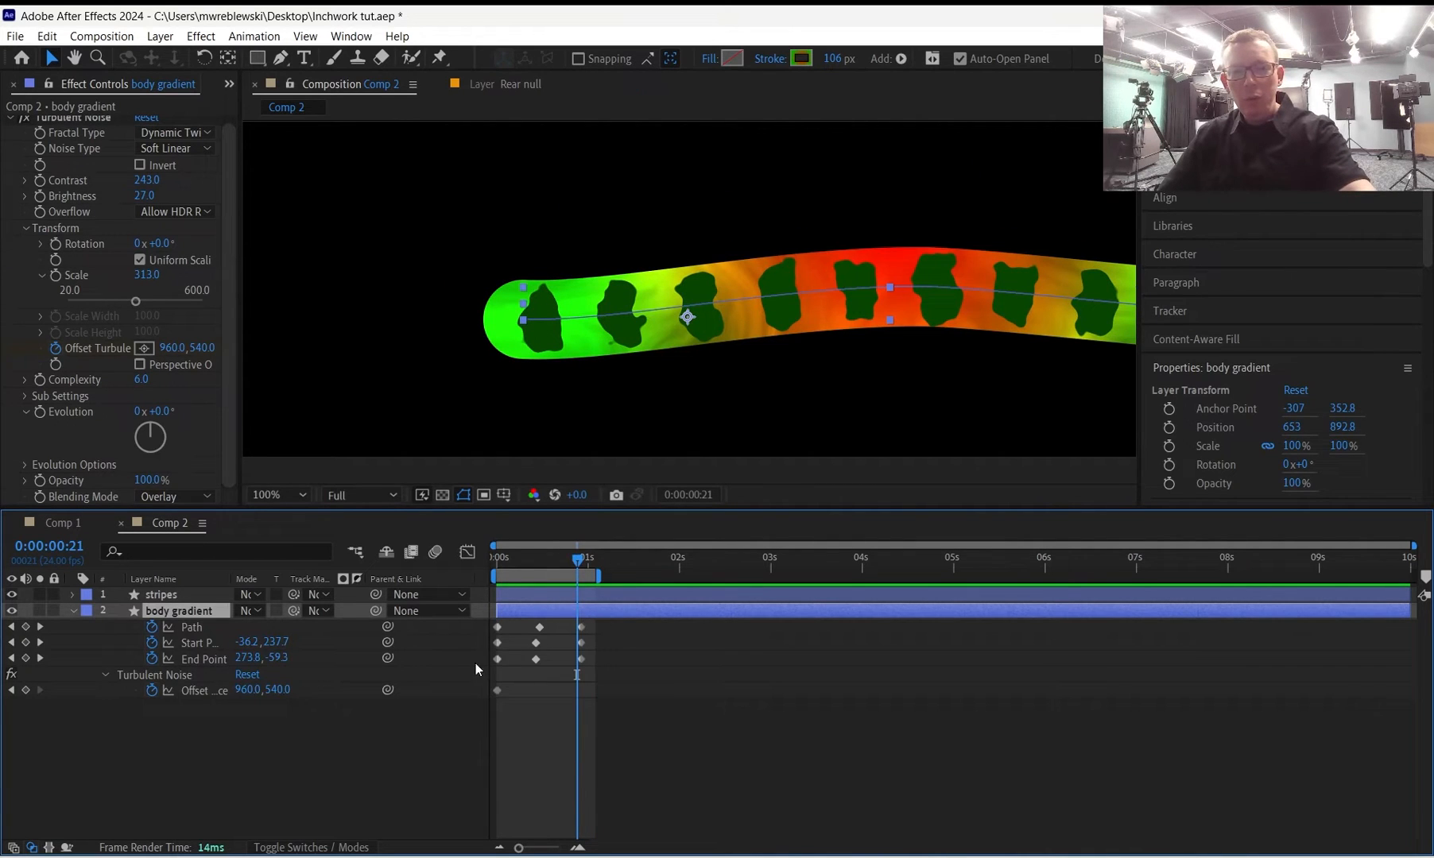
Keyframe the body gradient's Turbulent Noise Offset Turbulence at 1377, 540 on frame 22, and check the neighbouring frames.
{"action": "left_click", "coordinate": [41, 658]}
{"action": "key", "text": "u"}
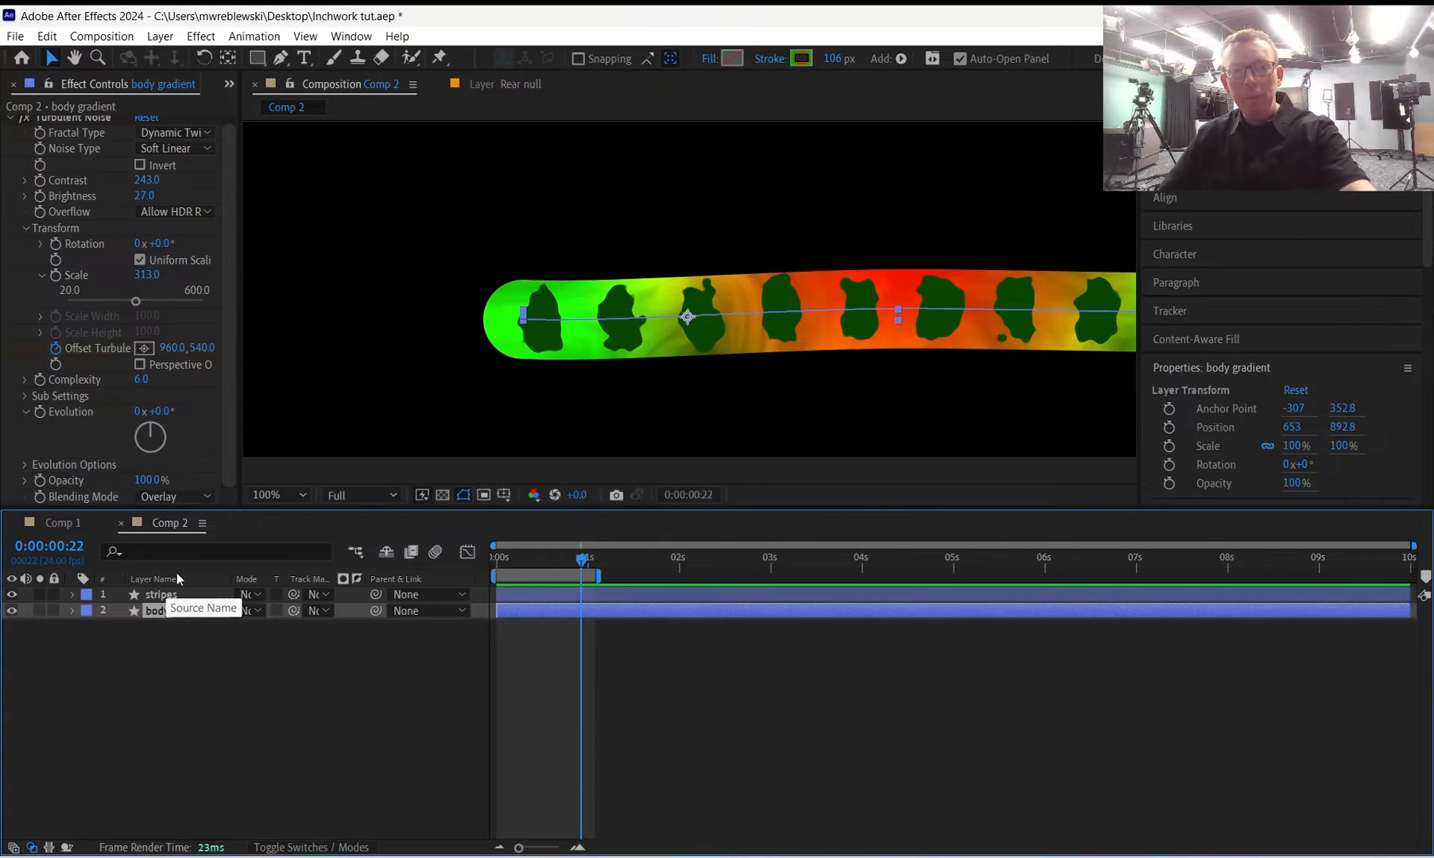
{"action": "left_click_drag", "start_coordinate": [174, 349], "coordinate": [585, 367]}
{"action": "key", "text": "comma"}
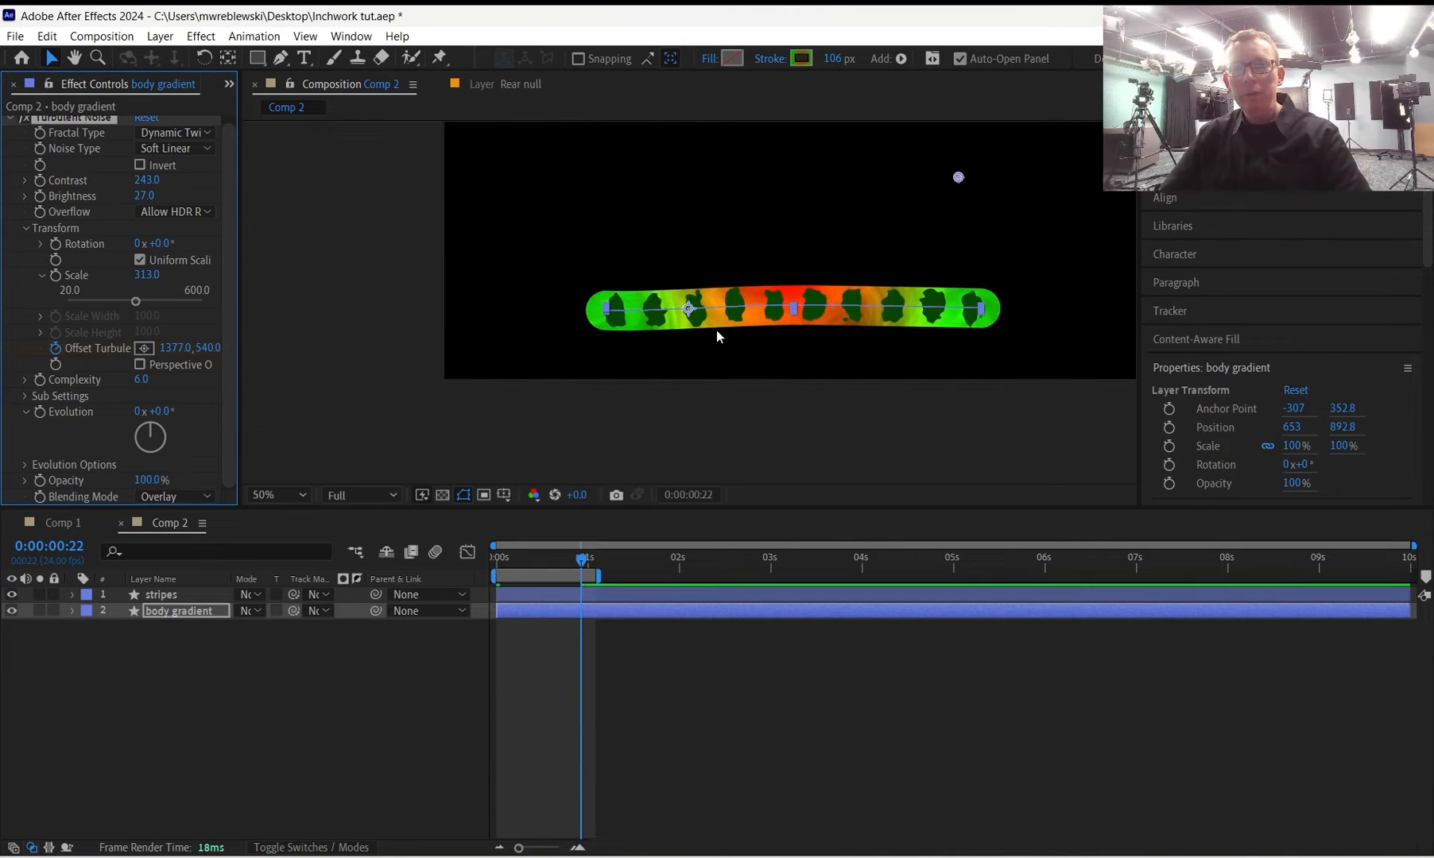
{"action": "left_click_drag", "start_coordinate": [850, 365], "coordinate": [763, 396]}
{"action": "key", "text": "period"}
{"action": "mouse_move", "coordinate": [594, 561]}
{"action": "left_mouse_down"}
{"action": "mouse_move", "coordinate": [475, 562]}
{"action": "mouse_move", "coordinate": [574, 547]}
{"action": "mouse_move", "coordinate": [473, 560]}
{"action": "mouse_move", "coordinate": [555, 550]}
{"action": "mouse_move", "coordinate": [577, 558]}
{"action": "mouse_move", "coordinate": [491, 564]}
{"action": "mouse_move", "coordinate": [586, 563]}
{"action": "mouse_move", "coordinate": [501, 583]}
{"action": "mouse_move", "coordinate": [585, 569]}
{"action": "left_mouse_up"}
{"action": "left_click", "coordinate": [662, 648]}
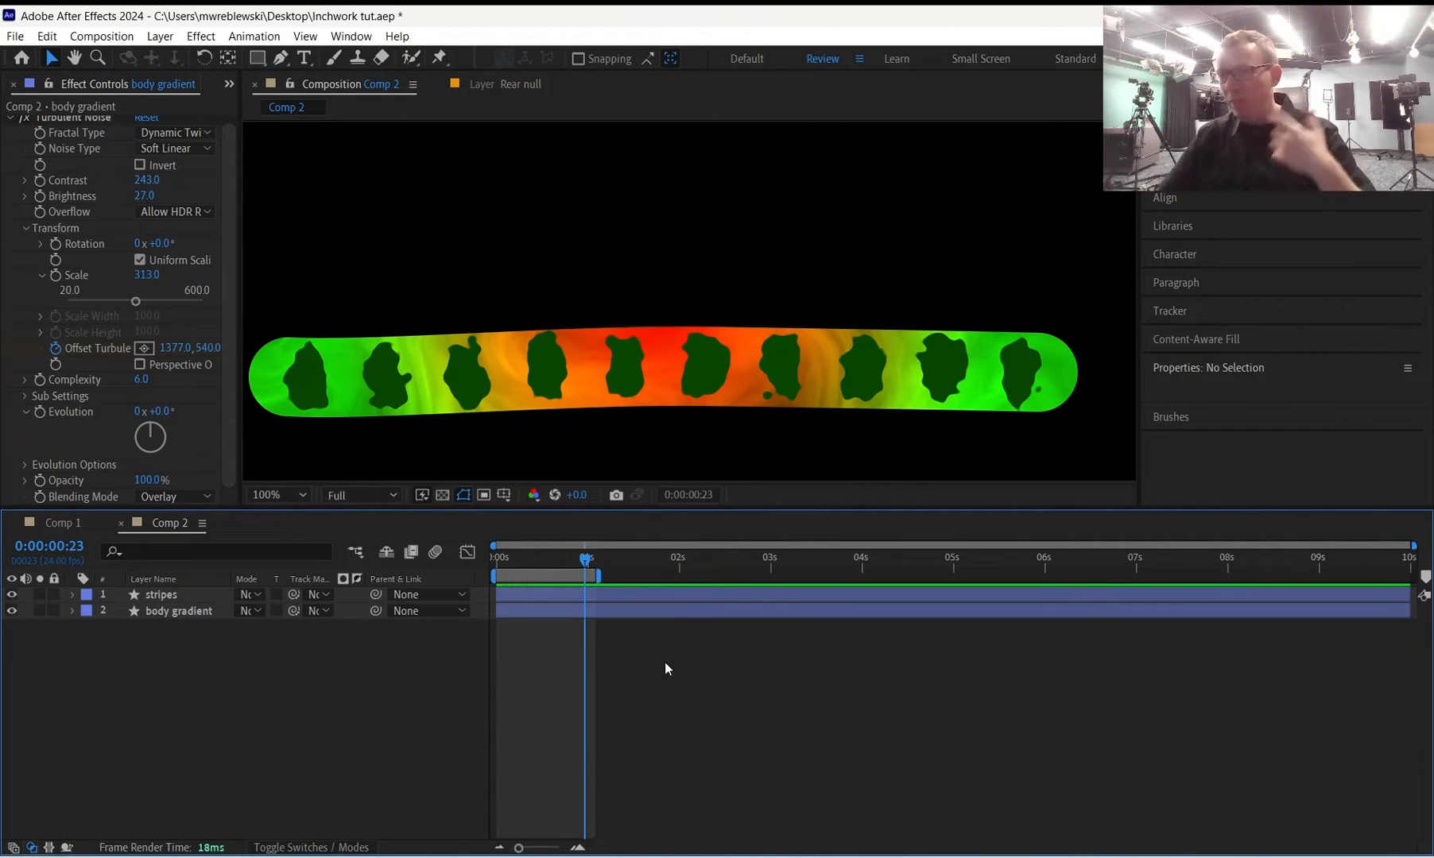
Find the CC Light Sweep effect and apply it to the body gradient layer.
{"action": "key", "text": "ctrl+5"}
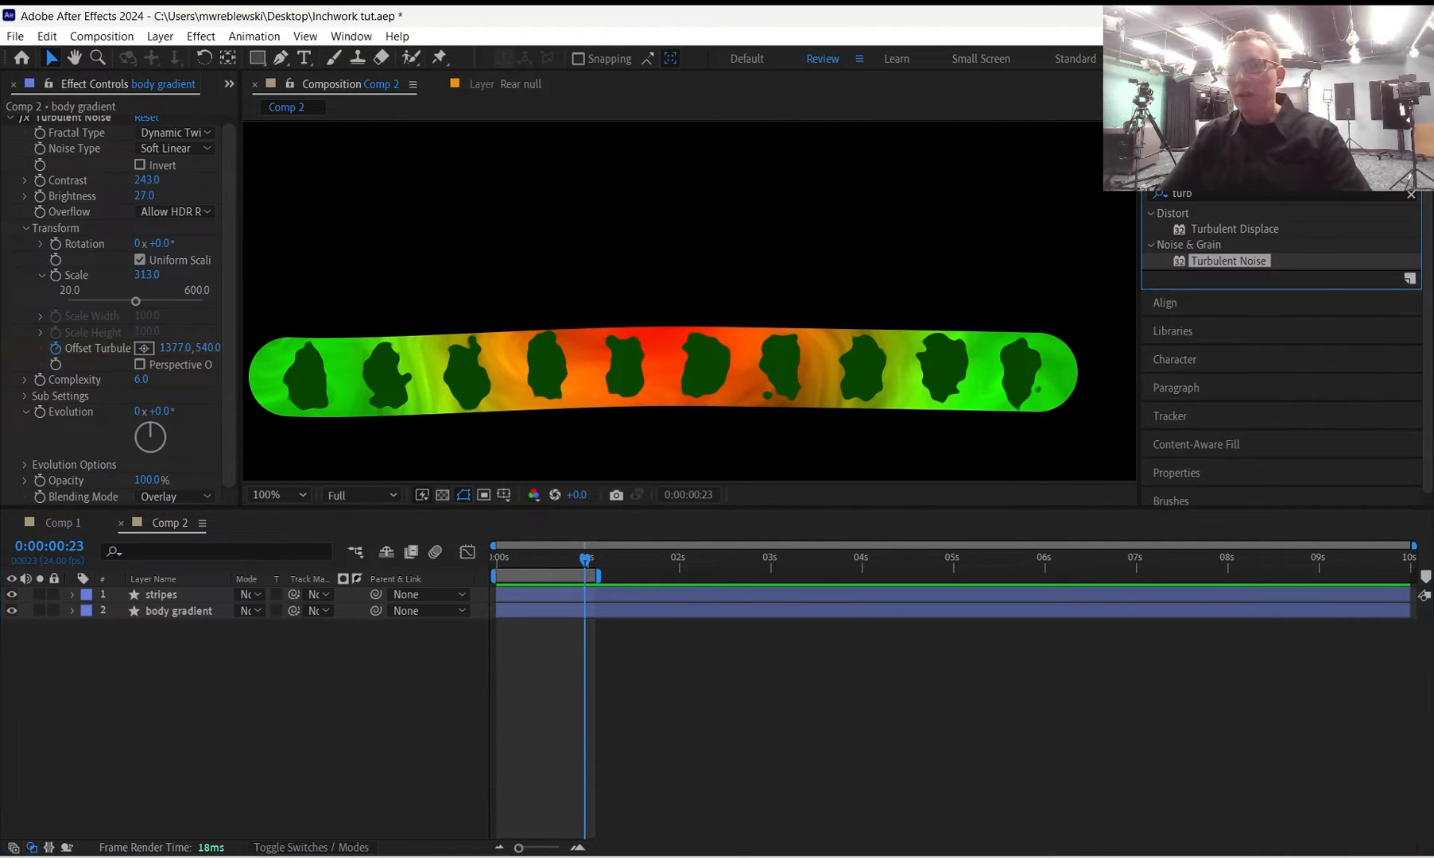
{"action": "left_click", "coordinate": [1412, 195]}
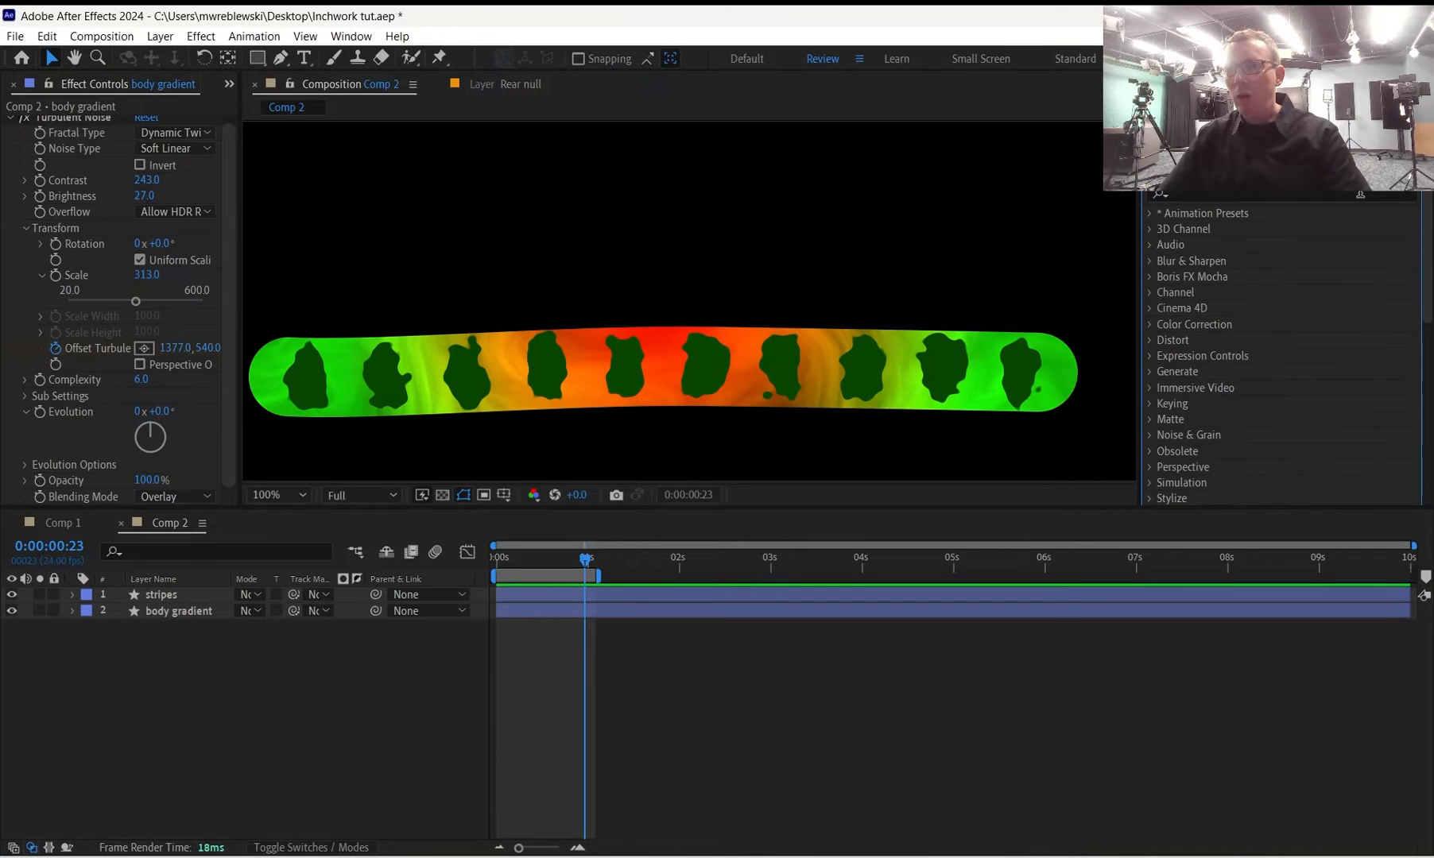
{"action": "type", "text": "cc ligh"}
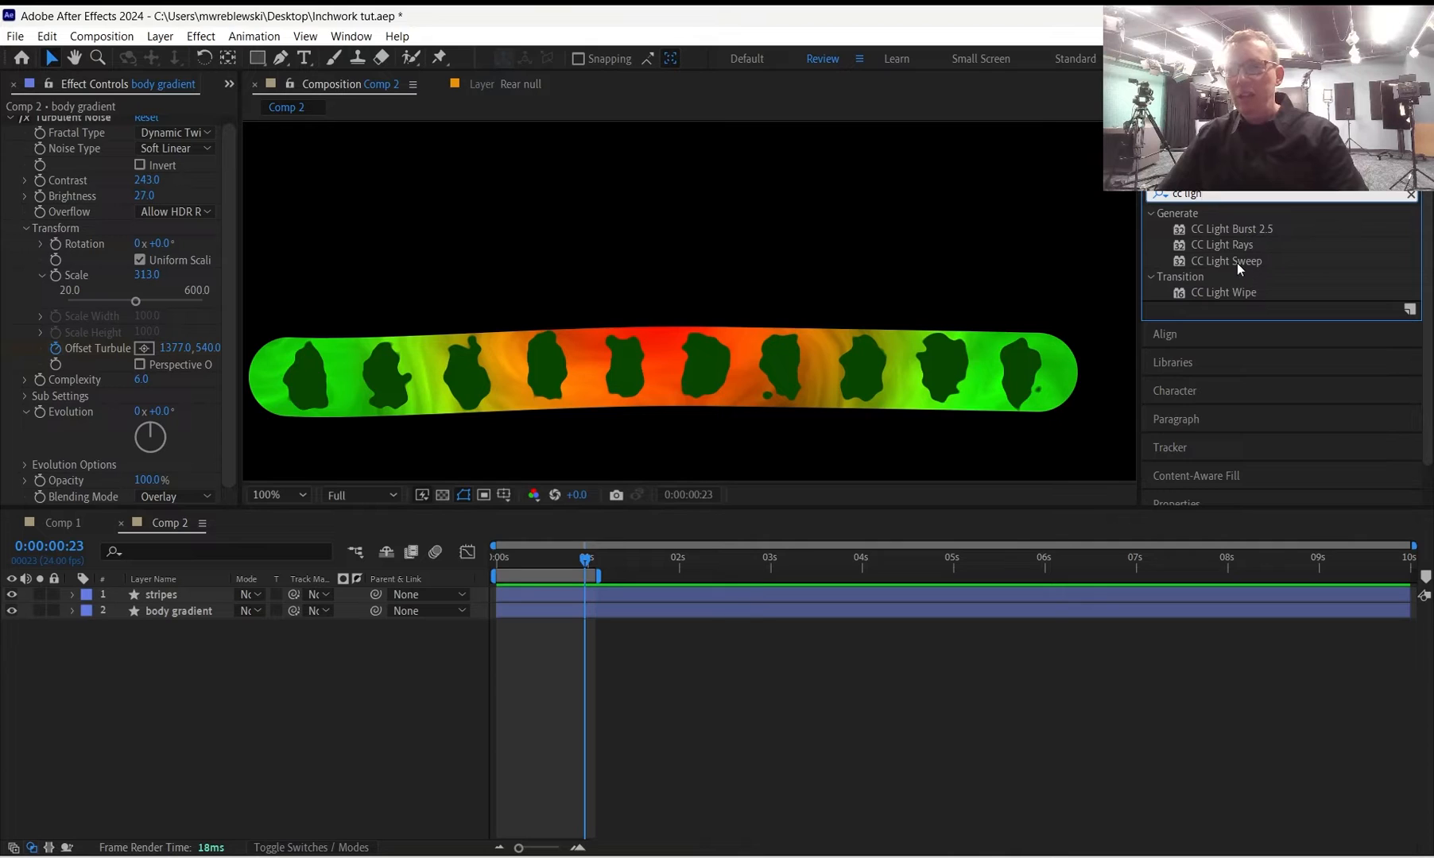
{"action": "left_click_drag", "start_coordinate": [1237, 263], "coordinate": [672, 605]}
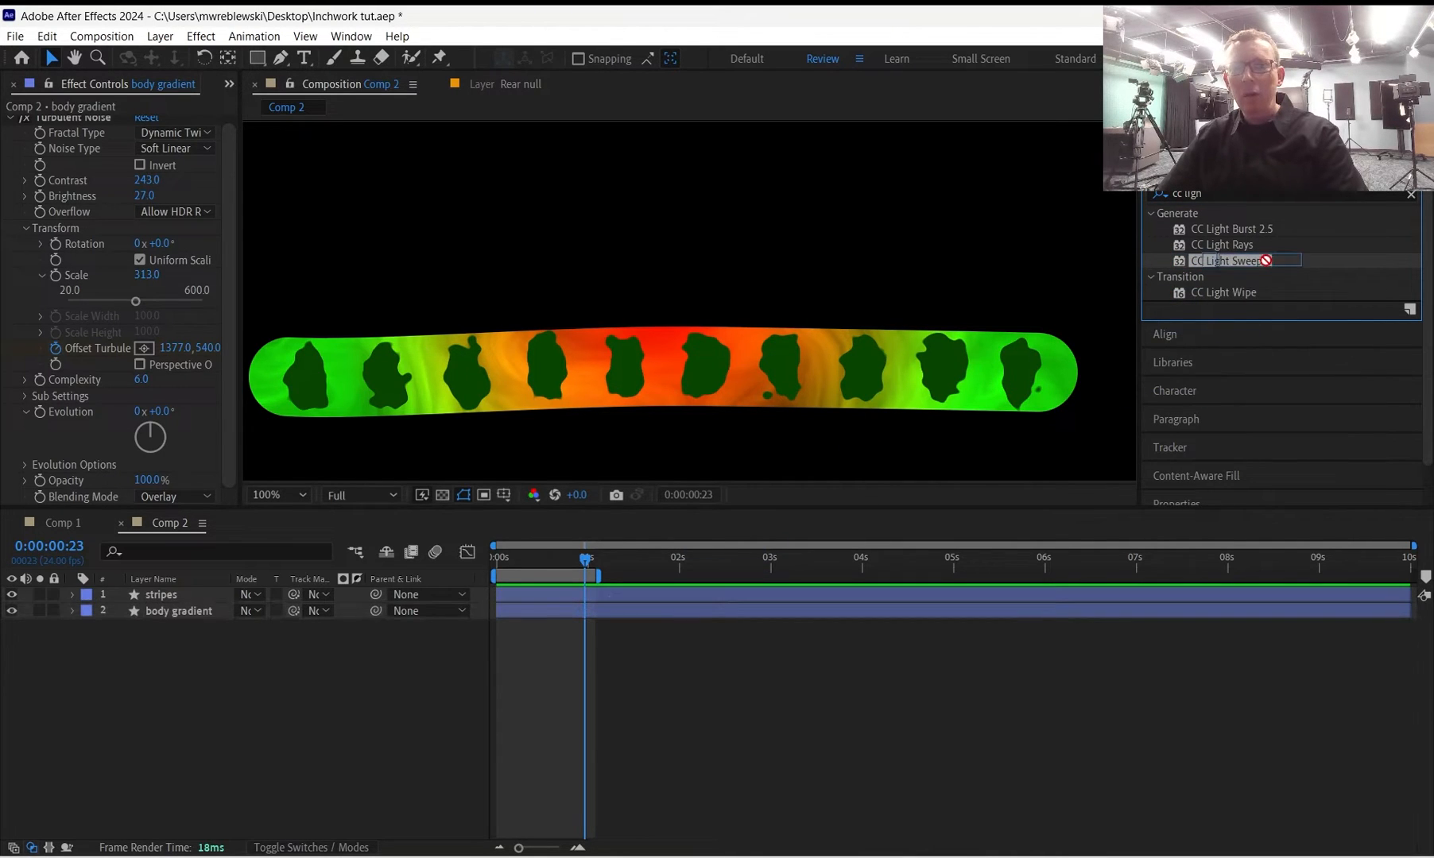
{"action": "left_click", "coordinate": [922, 712]}
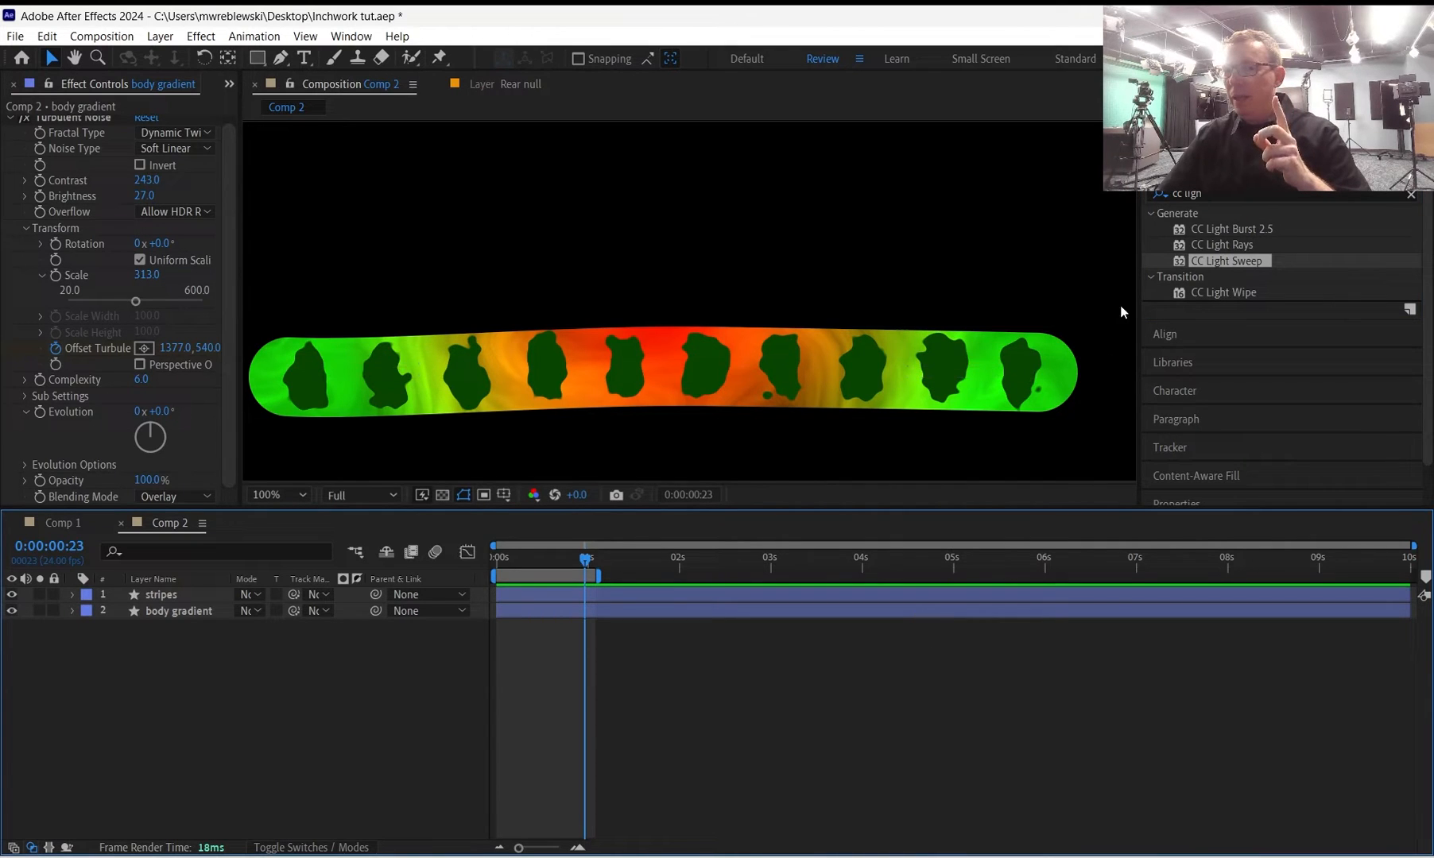
{"action": "left_click_drag", "start_coordinate": [1252, 259], "coordinate": [792, 613]}
{"action": "left_click", "coordinate": [792, 613]}
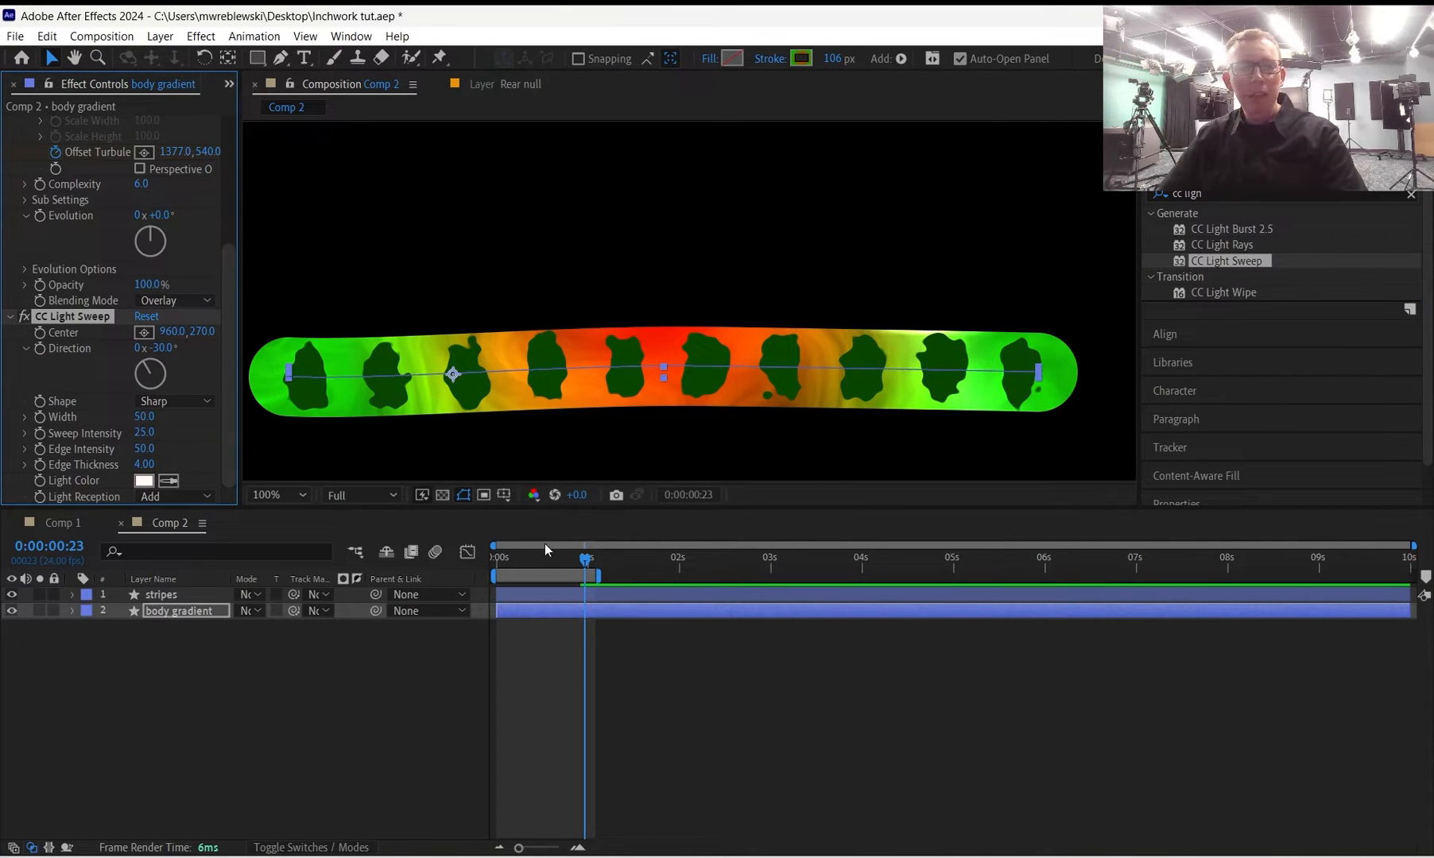
At frame 0, collapse the Turbulent Noise settings and place the CC Light Sweep Center above the worm's middle at 595, 768.
{"action": "left_click_drag", "start_coordinate": [537, 560], "coordinate": [444, 567]}
{"action": "scroll", "coordinate": [509, 340], "scroll_direction": "down", "scroll_amount": 1}
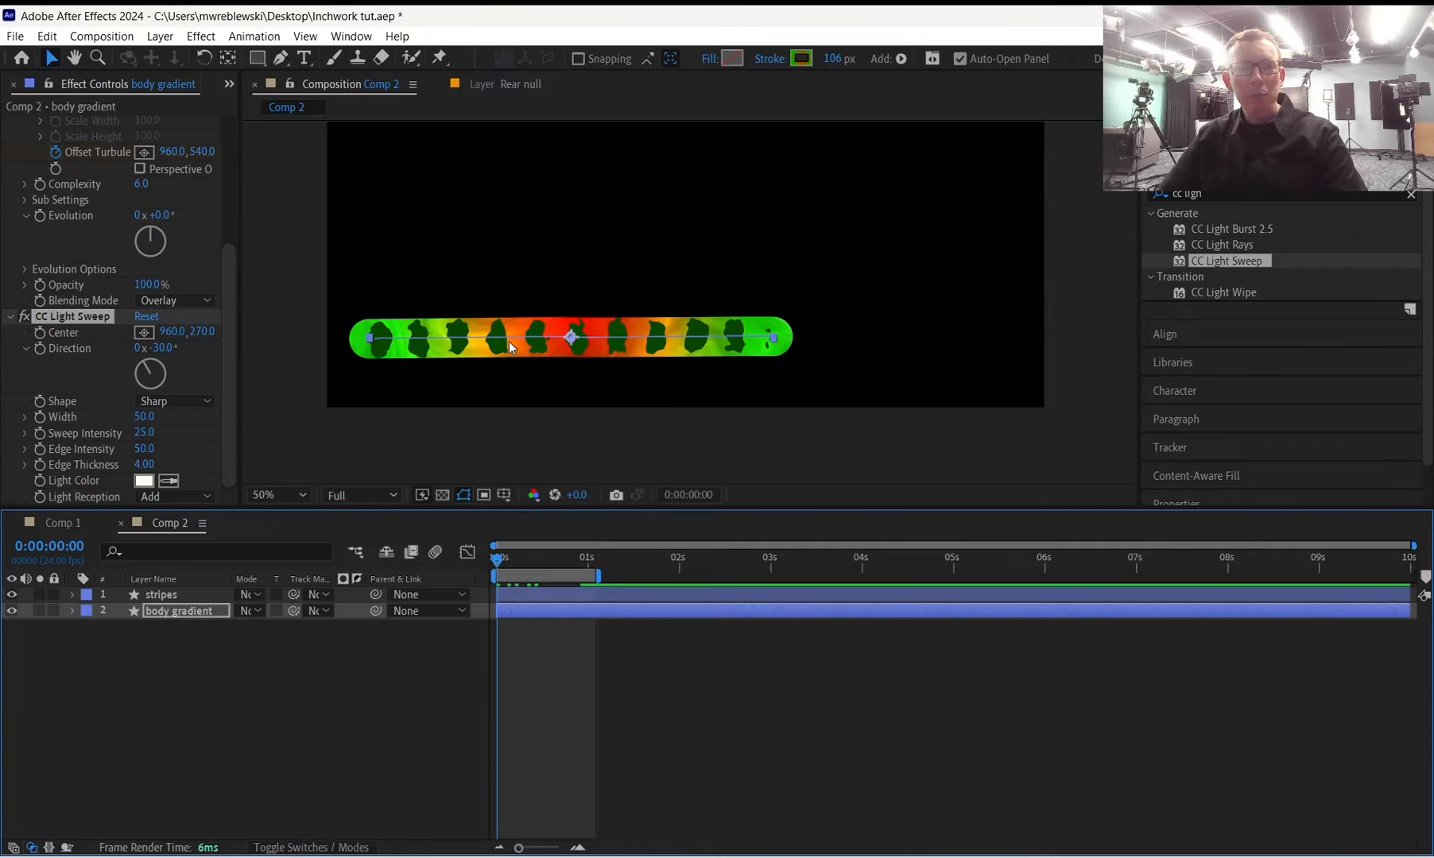
{"action": "scroll", "coordinate": [508, 340], "scroll_direction": "up", "scroll_amount": 1}
{"action": "left_click_drag", "start_coordinate": [509, 340], "coordinate": [744, 316]}
{"action": "key", "text": "v"}
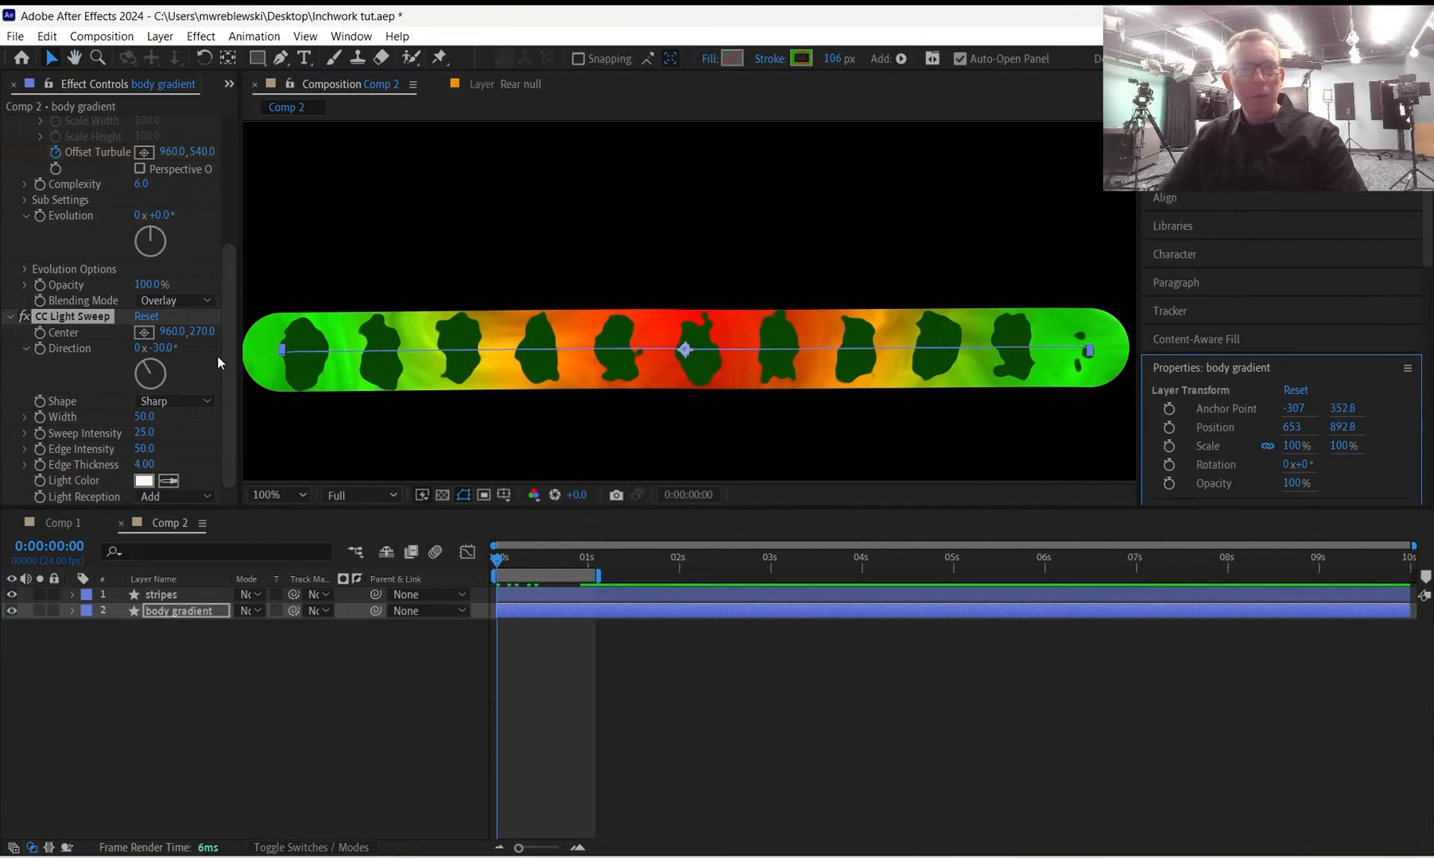
{"action": "scroll", "coordinate": [105, 217], "scroll_direction": "up", "scroll_amount": 5}
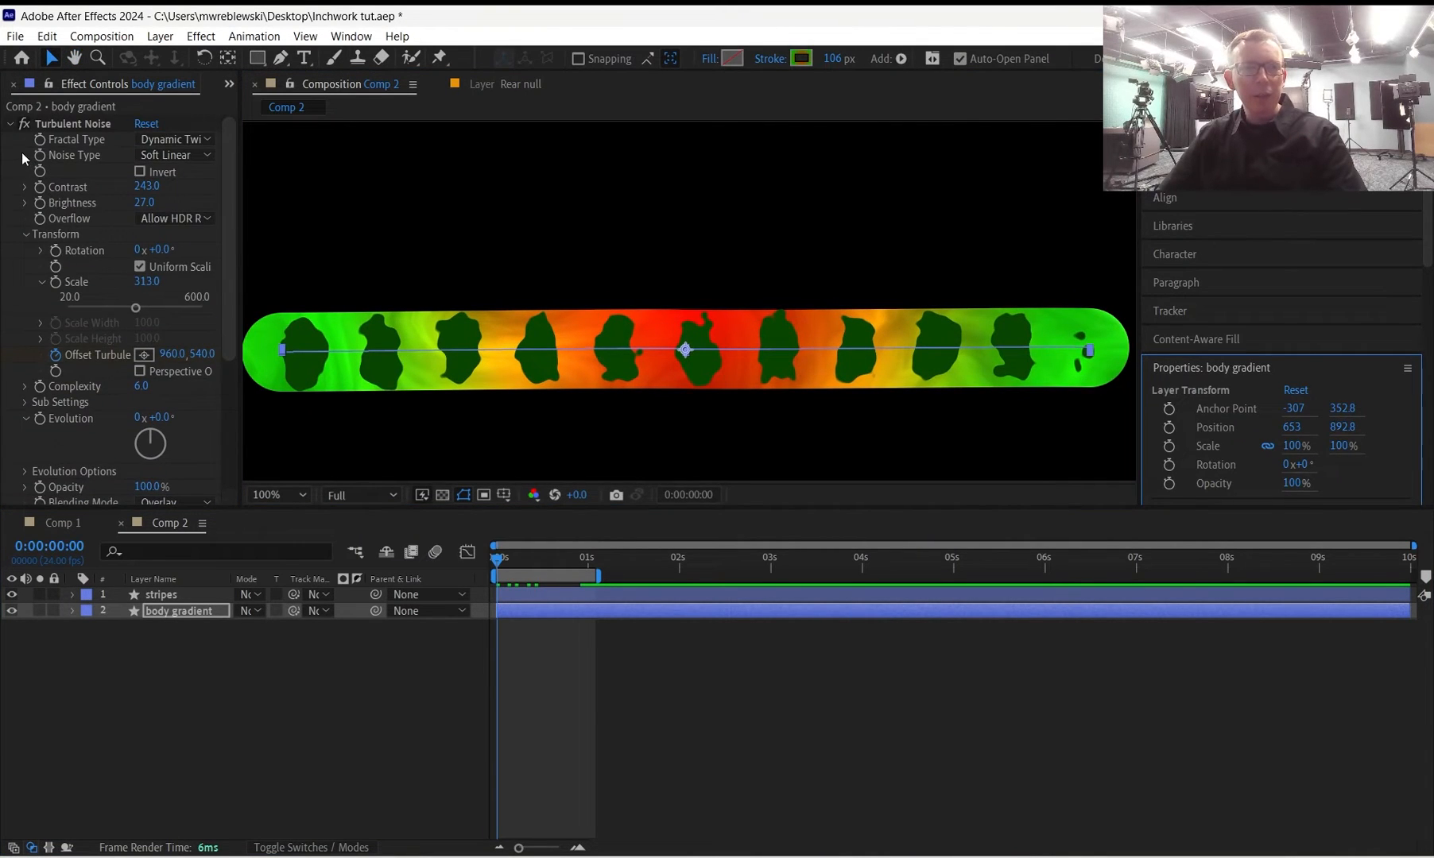
{"action": "left_click", "coordinate": [10, 125]}
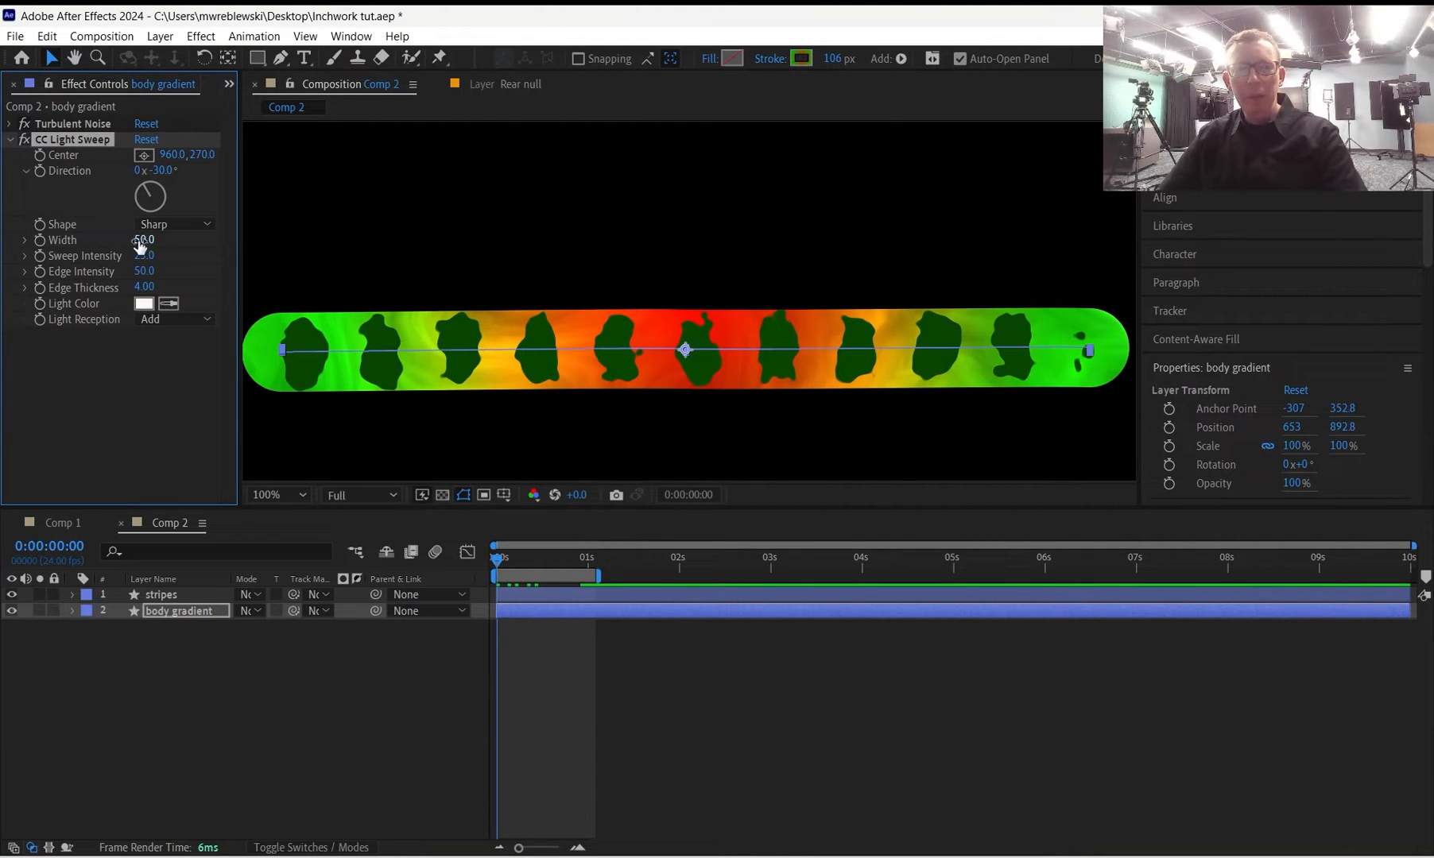
{"action": "left_click_drag", "start_coordinate": [207, 156], "coordinate": [768, 266]}
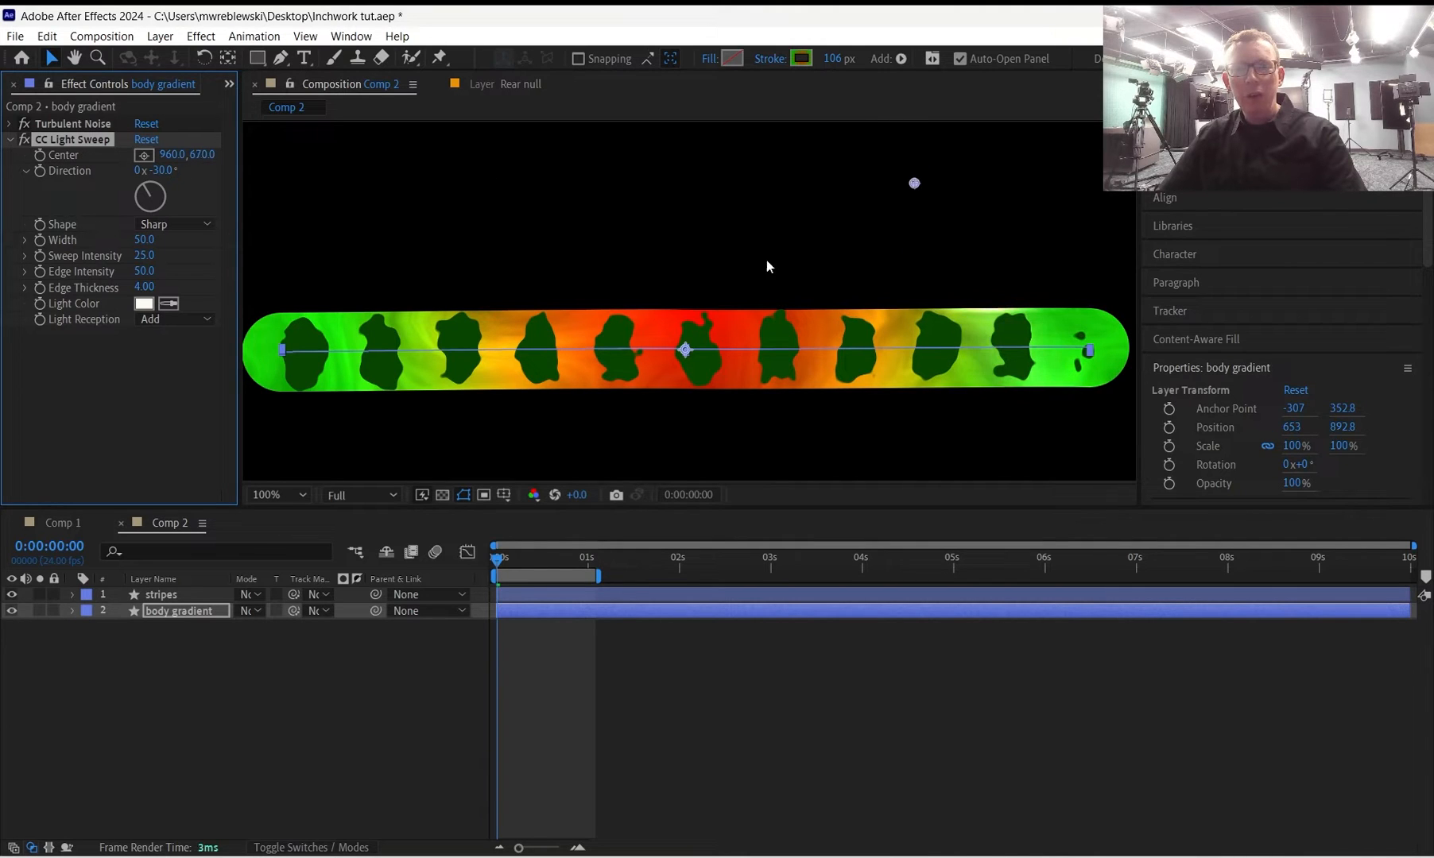
{"action": "left_click_drag", "start_coordinate": [915, 184], "coordinate": [602, 199]}
{"action": "left_click_drag", "start_coordinate": [193, 156], "coordinate": [233, 168]}
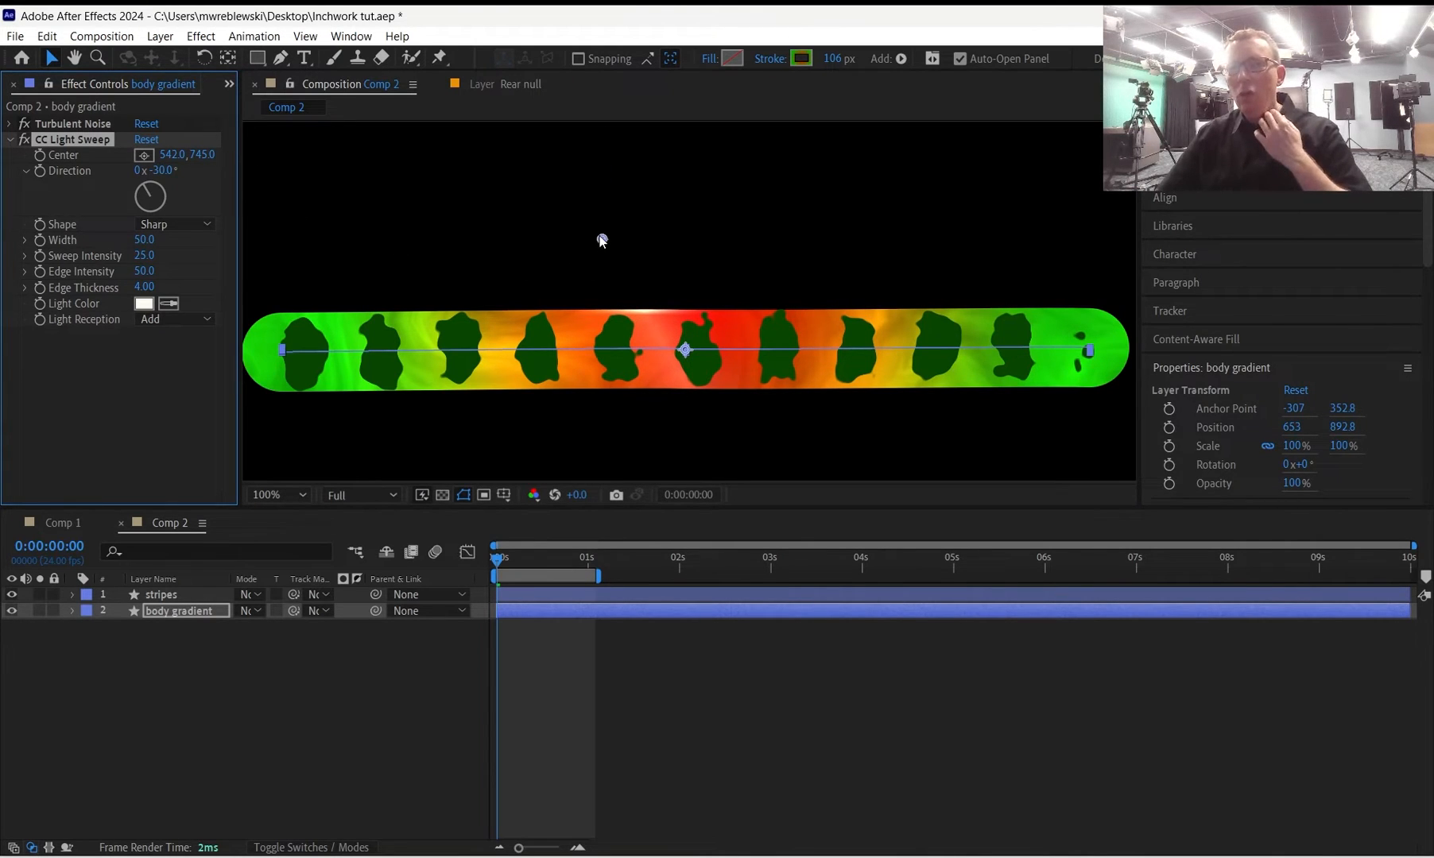
{"action": "left_click_drag", "start_coordinate": [601, 238], "coordinate": [643, 256]}
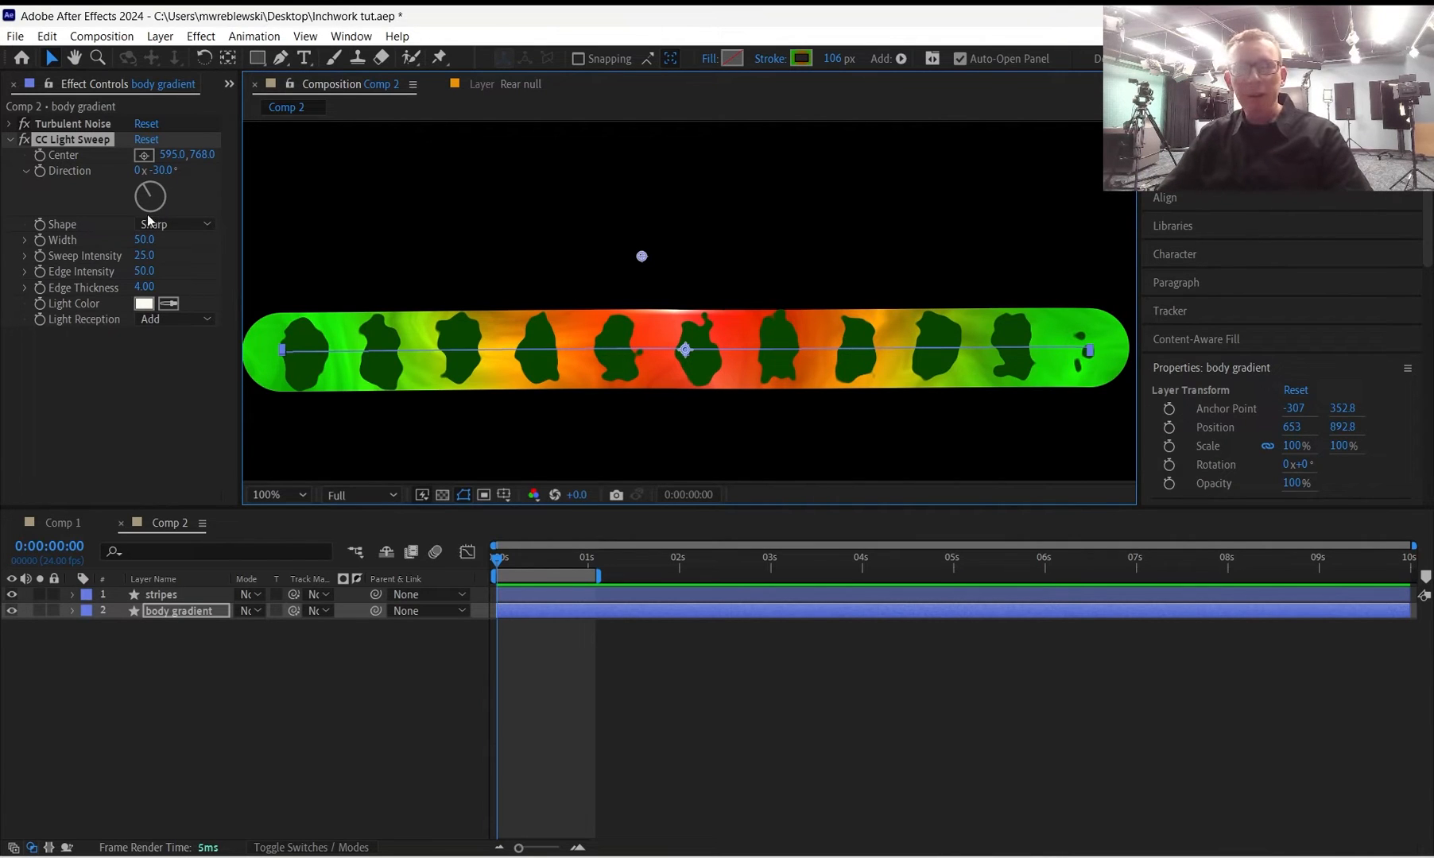
Try a light sweep Direction of 77°, move its Center to the body's upper edge at 597, 831, and change the Direction to 70°.
{"action": "left_click_drag", "start_coordinate": [164, 171], "coordinate": [253, 155]}
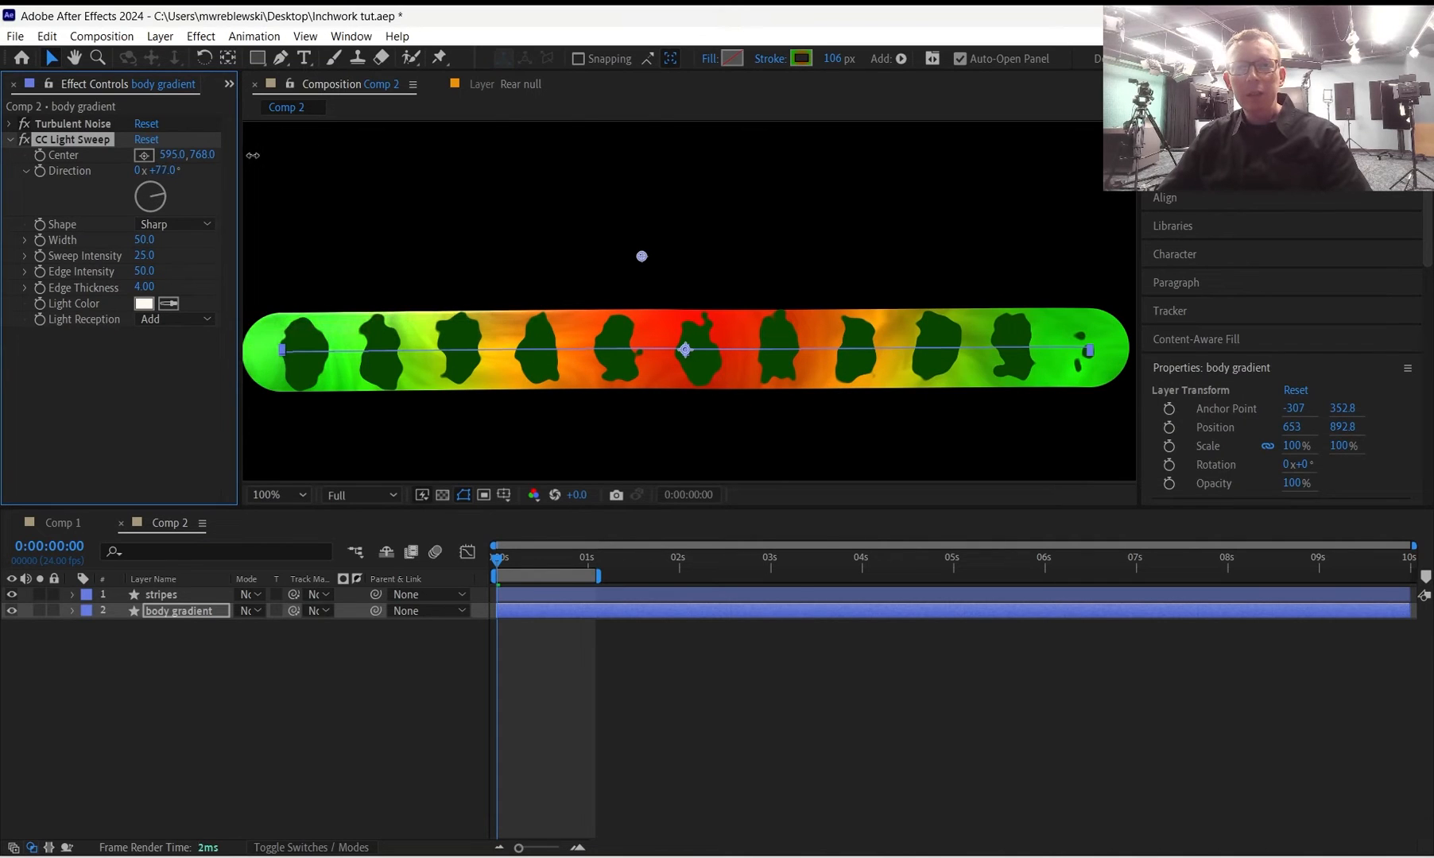
{"action": "left_click_drag", "start_coordinate": [641, 257], "coordinate": [643, 304]}
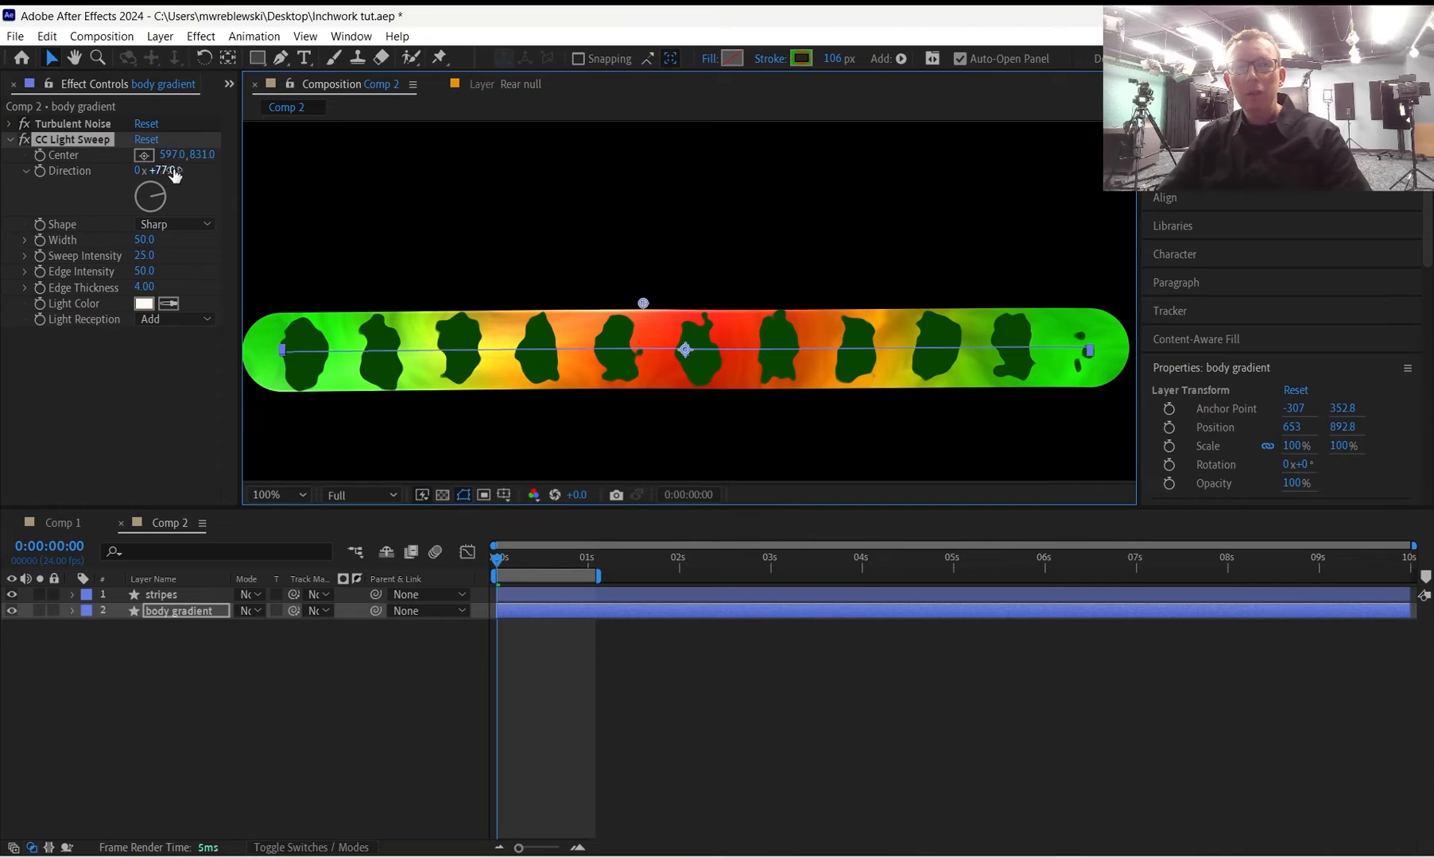
{"action": "left_click", "coordinate": [171, 169]}
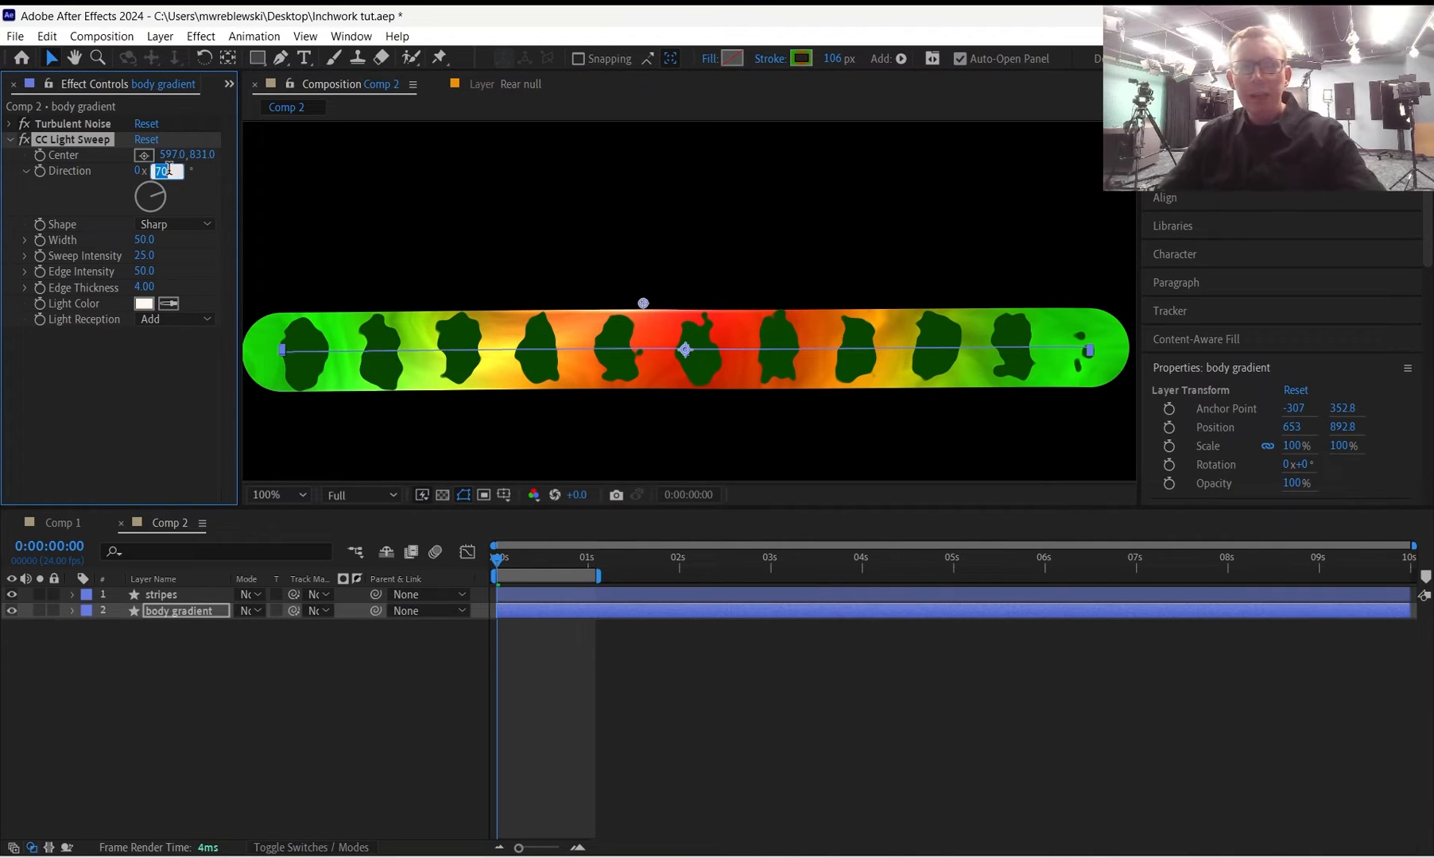
Set the body gradient's CC Light Sweep direction to 90° and move its center to 600, 845 along the body's upper edge.
{"action": "type", "text": "99"}
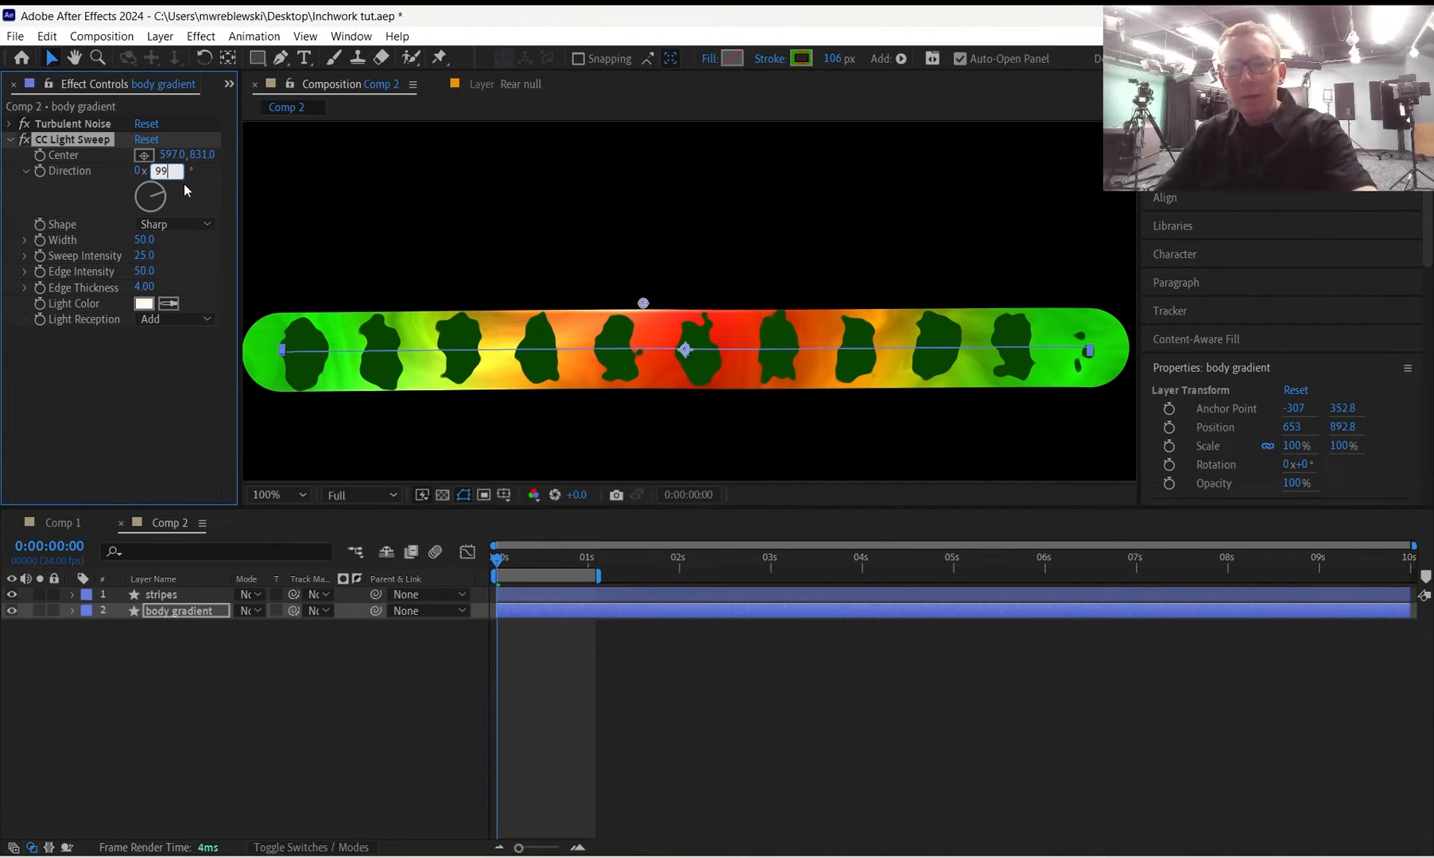
{"action": "key", "text": "BackSpace"}
{"action": "type", "text": "0"}
{"action": "key", "text": "Return"}
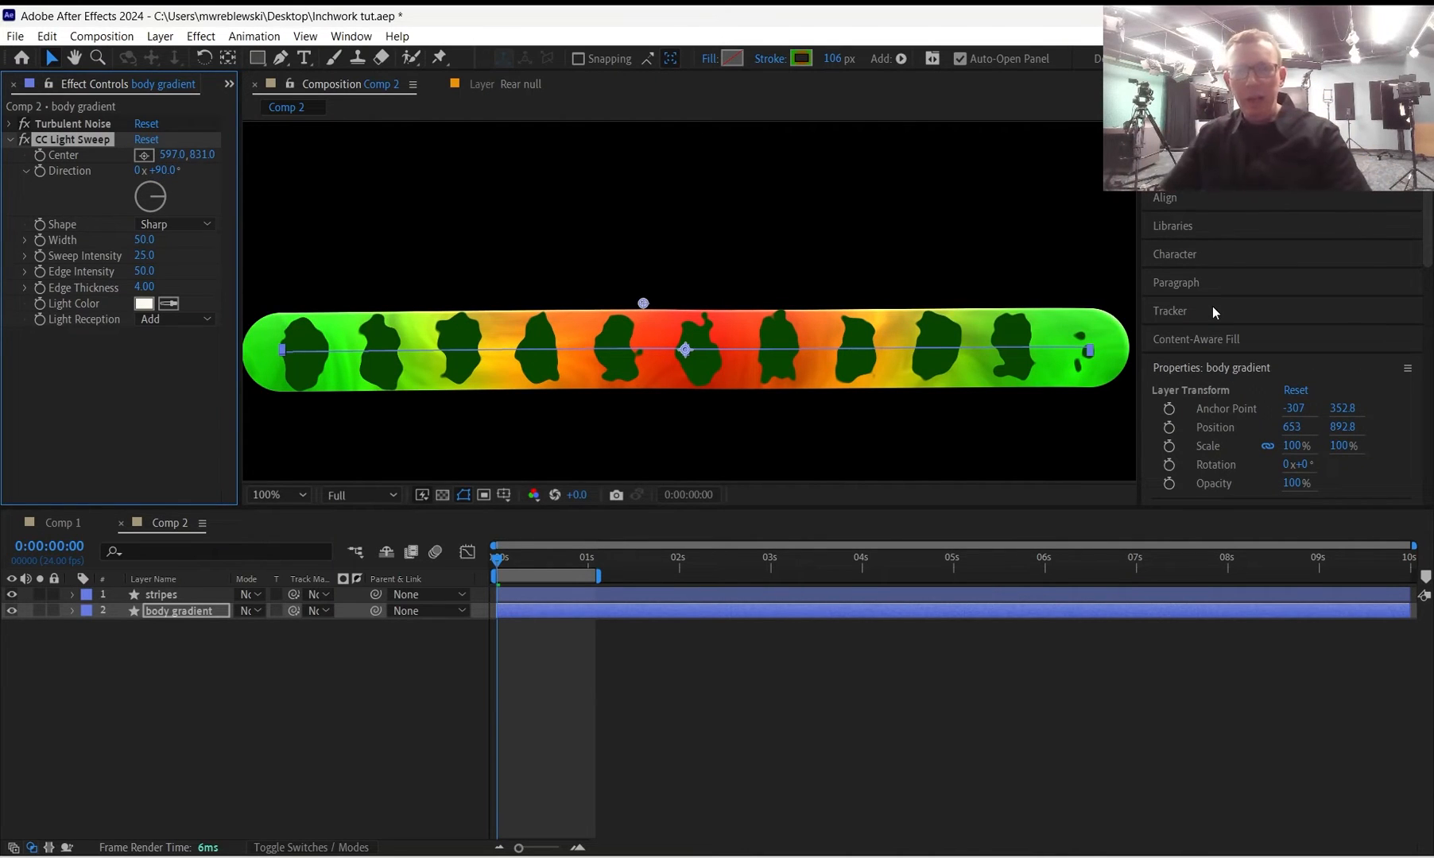
{"action": "mouse_move", "coordinate": [643, 303]}
{"action": "left_mouse_down"}
{"action": "mouse_move", "coordinate": [633, 238]}
{"action": "mouse_move", "coordinate": [641, 346]}
{"action": "mouse_move", "coordinate": [643, 298]}
{"action": "mouse_move", "coordinate": [640, 320]}
{"action": "mouse_move", "coordinate": [648, 309]}
{"action": "left_mouse_up"}
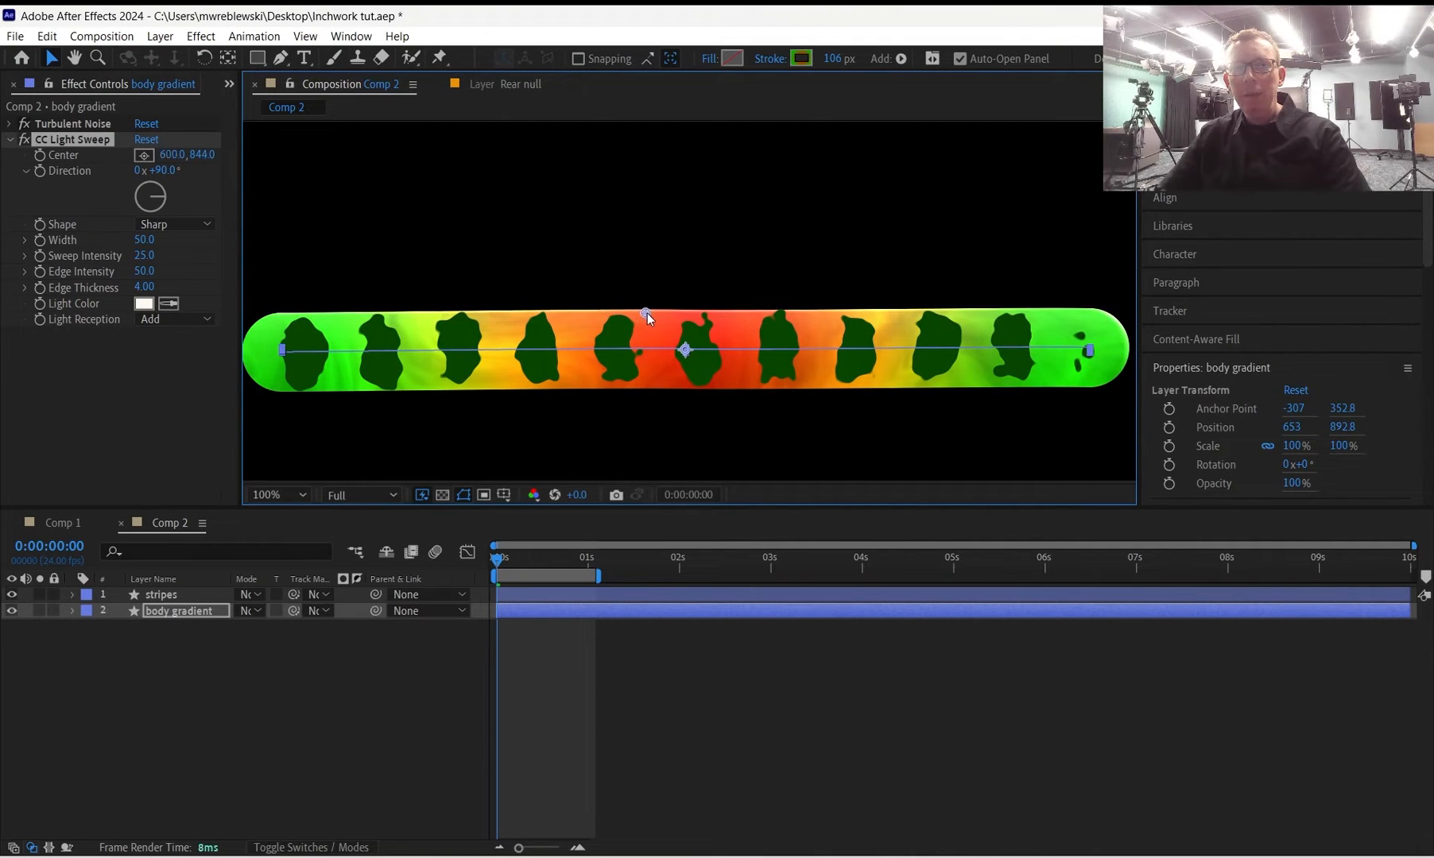
Set the light sweep's width to 22, sweep intensity to 59 and edge intensity to 68.
{"action": "left_click_drag", "start_coordinate": [146, 239], "coordinate": [77, 255]}
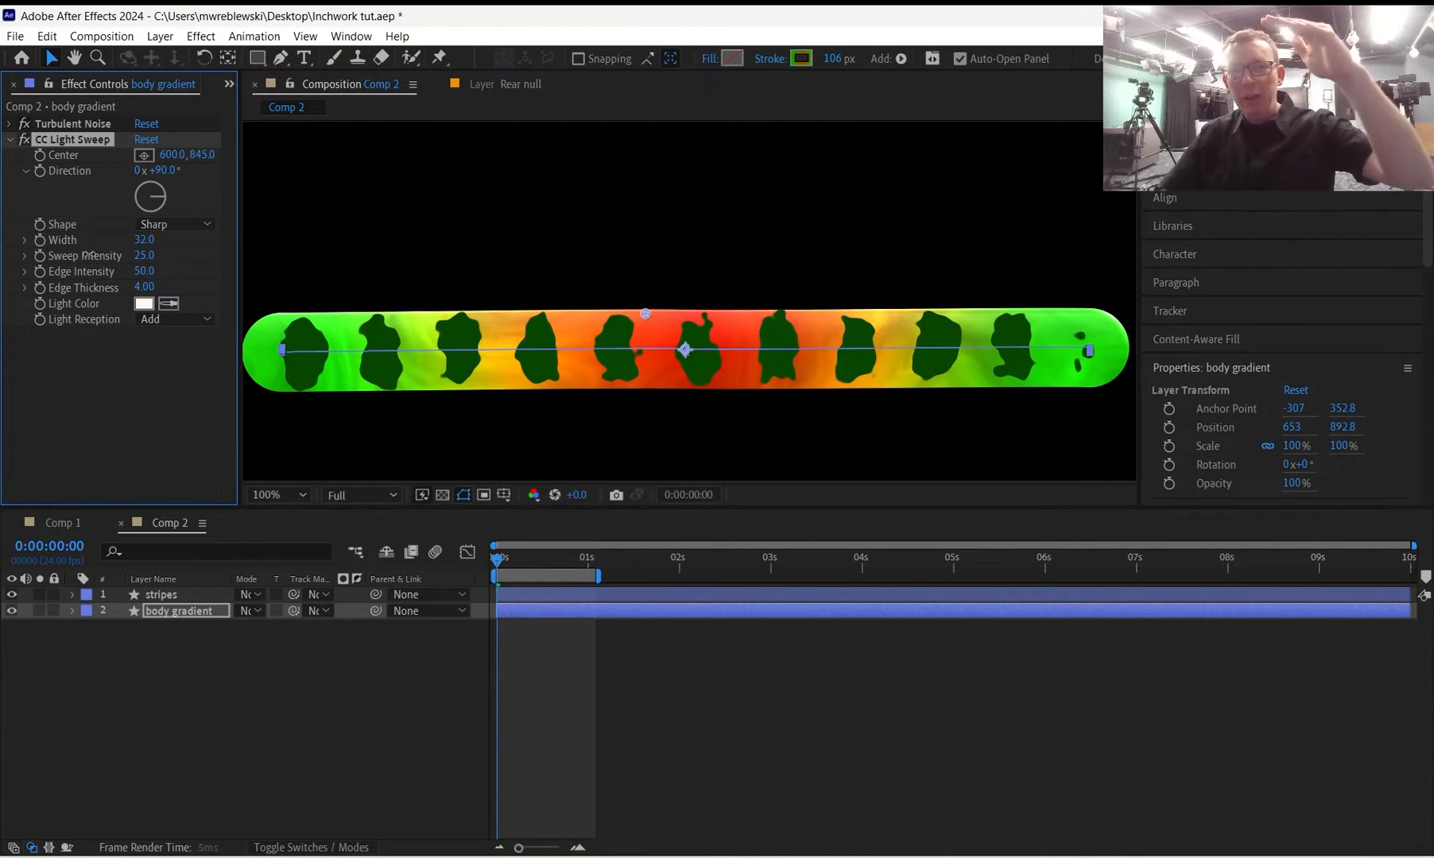
{"action": "left_click_drag", "start_coordinate": [77, 255], "coordinate": [64, 242]}
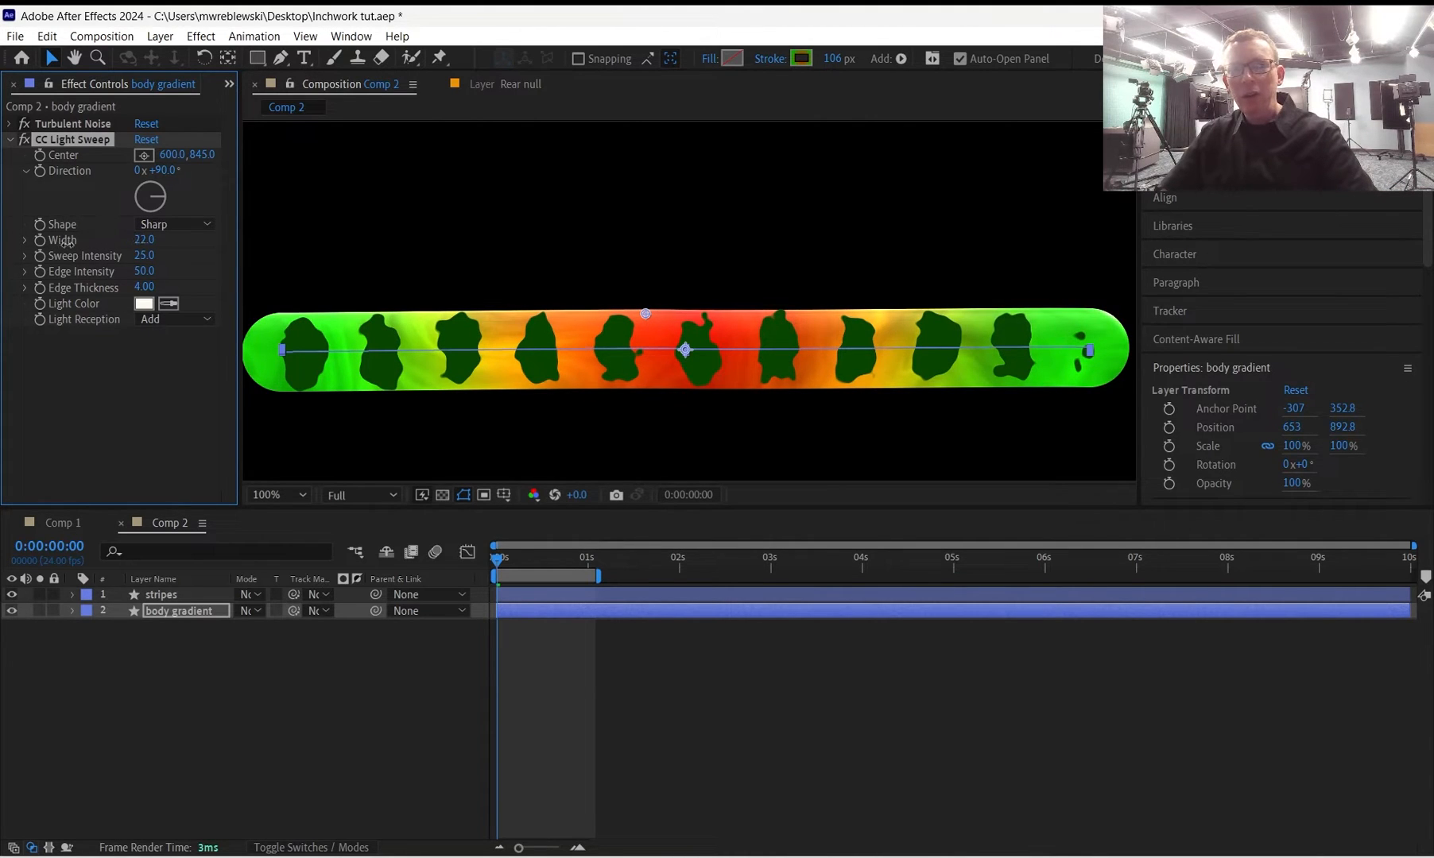
{"action": "left_click_drag", "start_coordinate": [145, 256], "coordinate": [166, 249]}
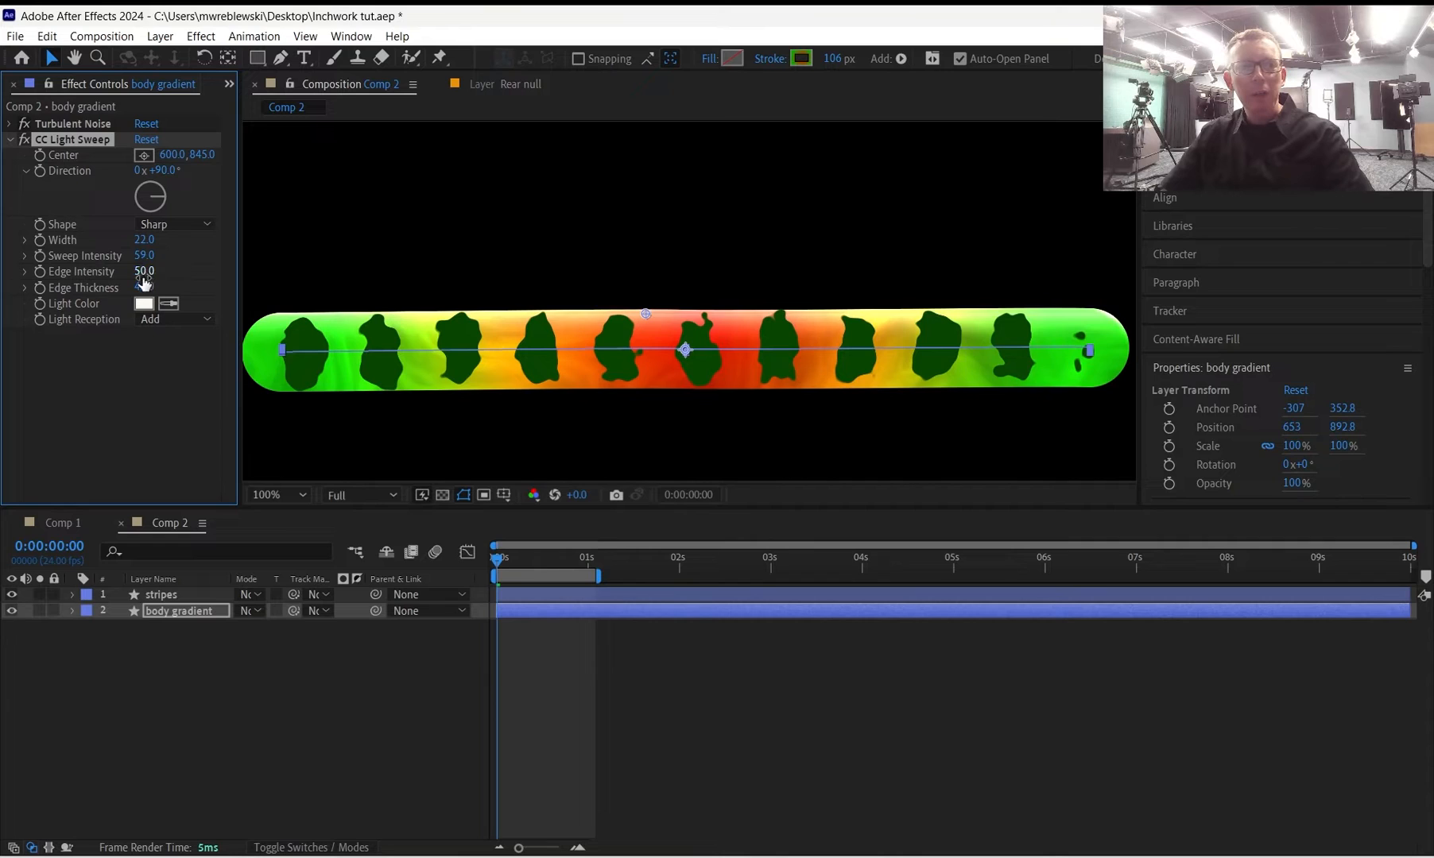
{"action": "left_click_drag", "start_coordinate": [293, 247], "coordinate": [46, 274]}
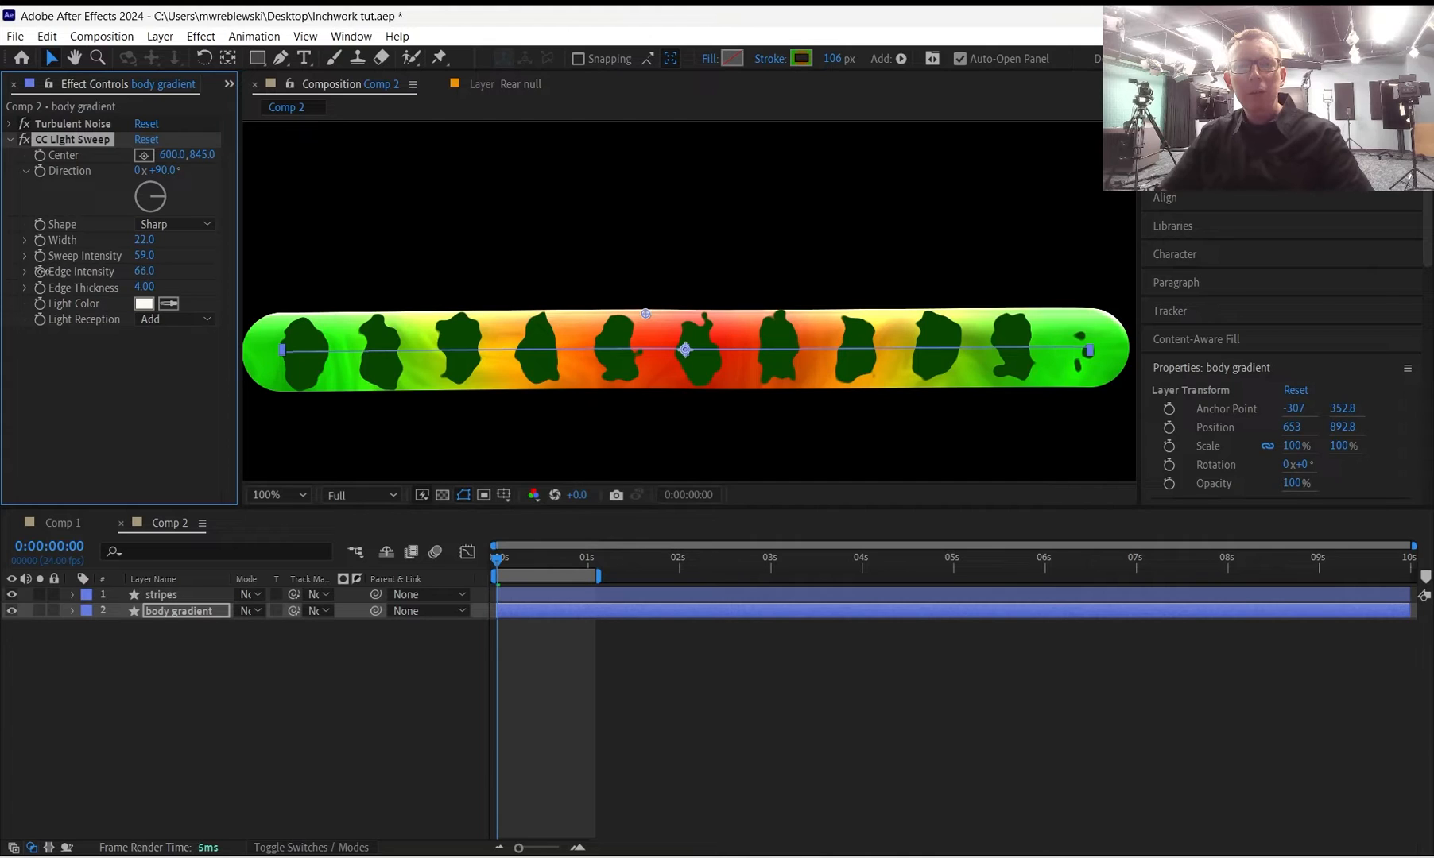
Try Composite as the light sweep's light reception and restore it to Add.
{"action": "left_click", "coordinate": [187, 320]}
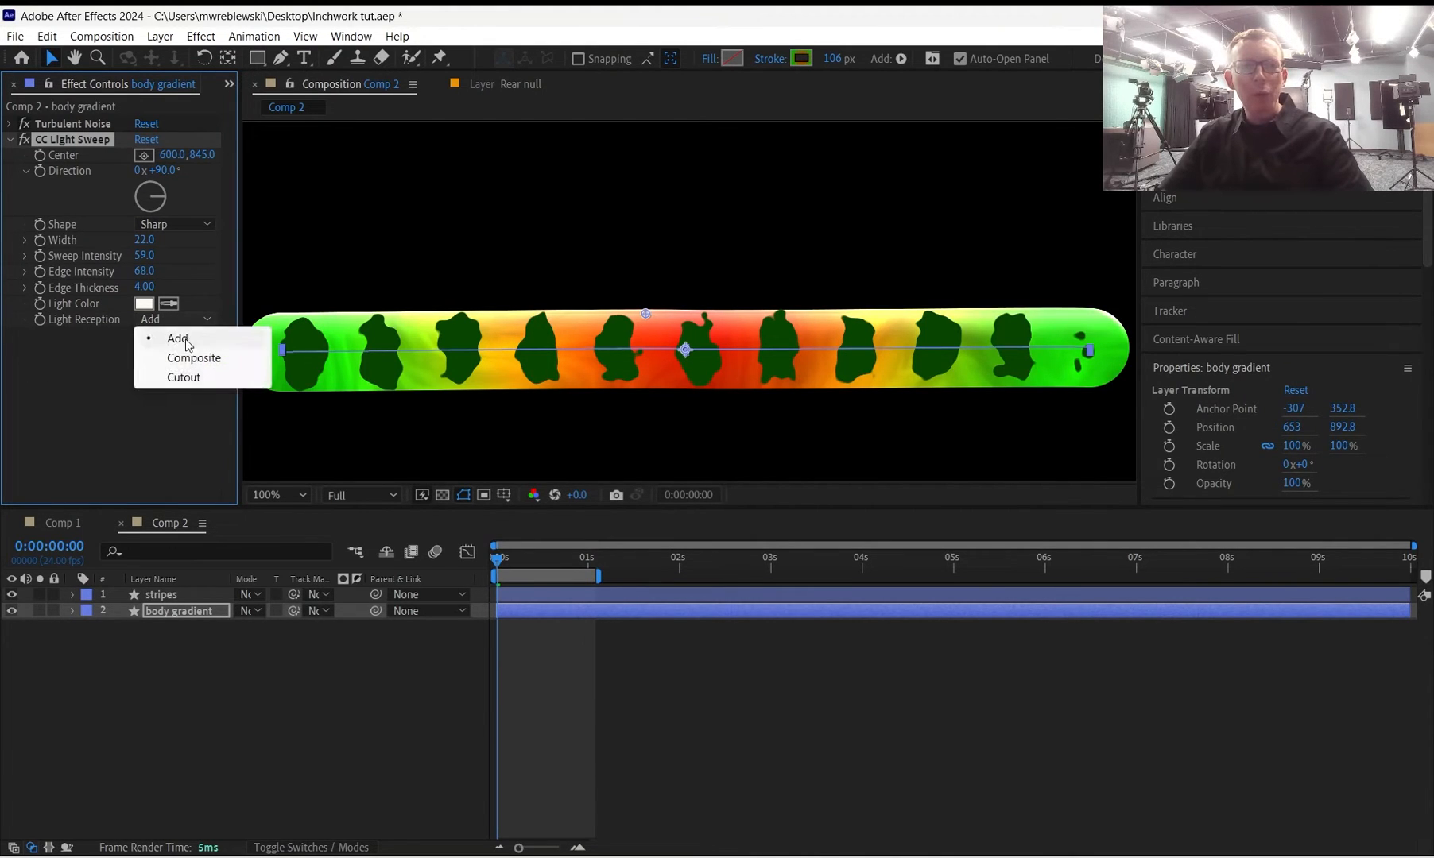
{"action": "left_click", "coordinate": [187, 357]}
{"action": "left_click", "coordinate": [183, 320]}
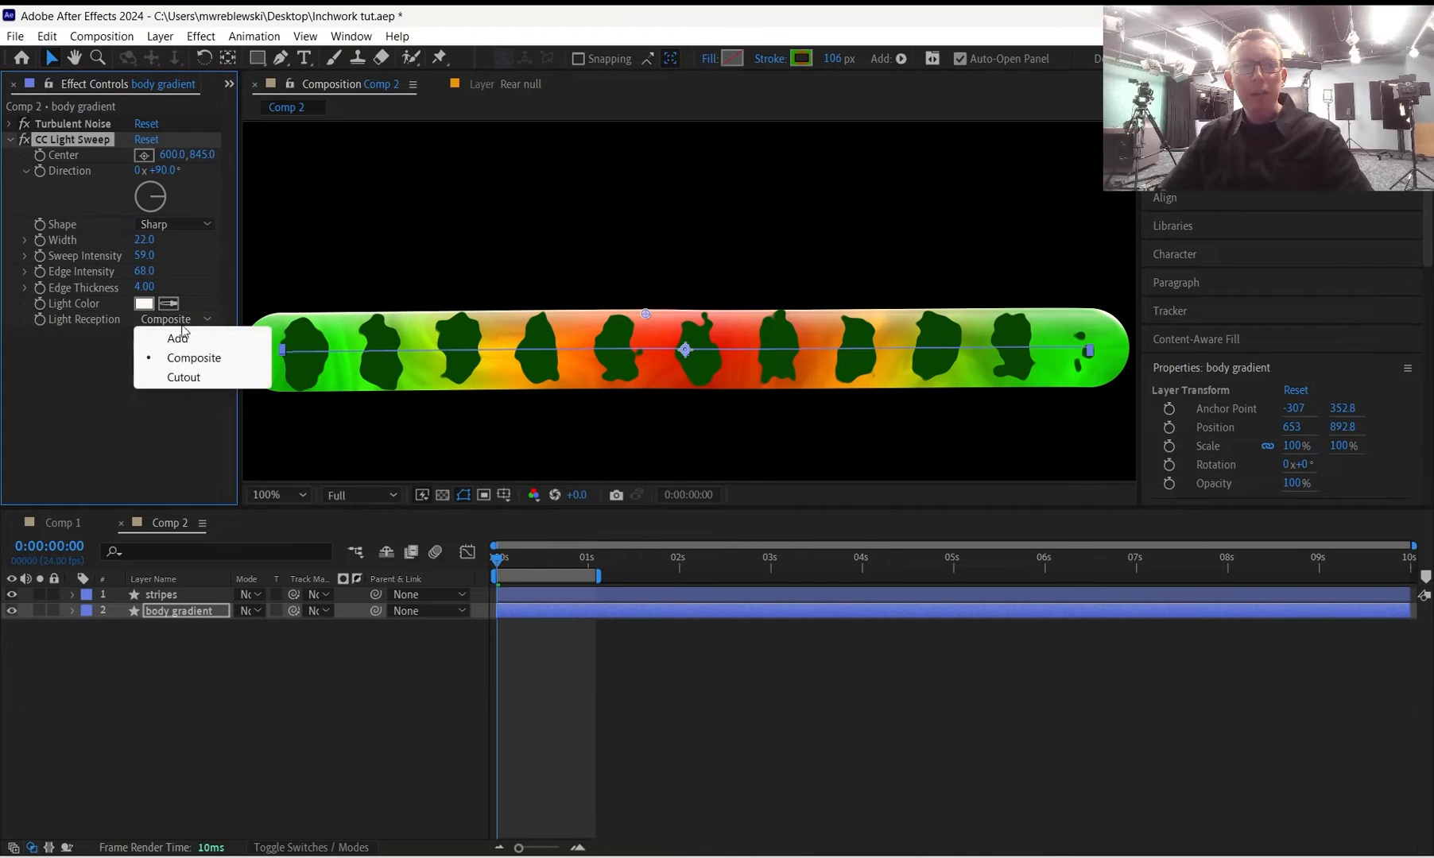
{"action": "left_click", "coordinate": [183, 337]}
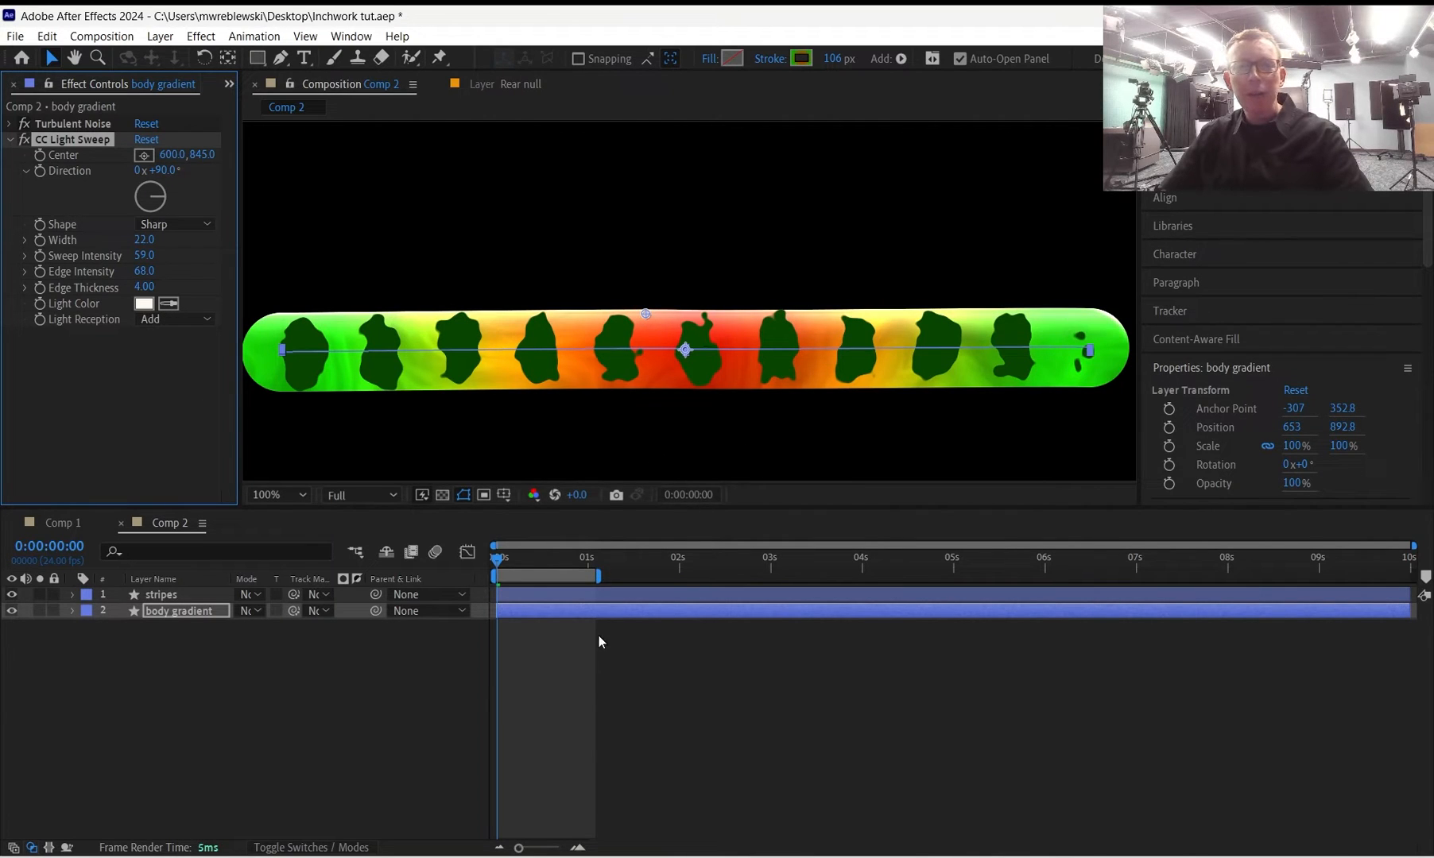
Copy the CC Light Sweep effect from the body gradient layer and disable the original.
{"action": "left_click", "coordinate": [594, 691]}
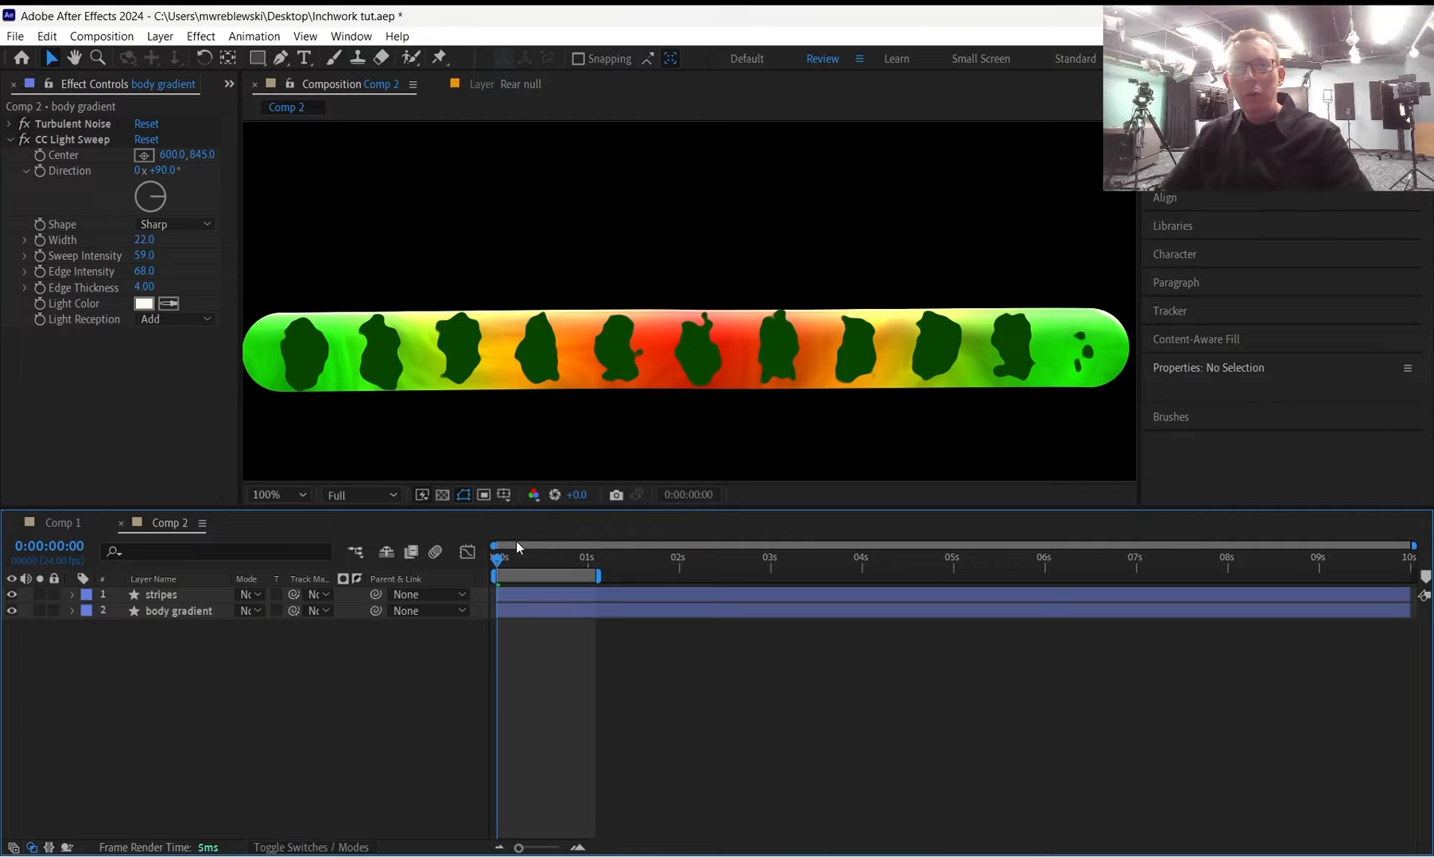
{"action": "mouse_move", "coordinate": [497, 560]}
{"action": "left_mouse_down"}
{"action": "mouse_move", "coordinate": [520, 560]}
{"action": "mouse_move", "coordinate": [494, 558]}
{"action": "mouse_move", "coordinate": [514, 545]}
{"action": "mouse_move", "coordinate": [496, 546]}
{"action": "mouse_move", "coordinate": [524, 543]}
{"action": "mouse_move", "coordinate": [493, 544]}
{"action": "left_mouse_up"}
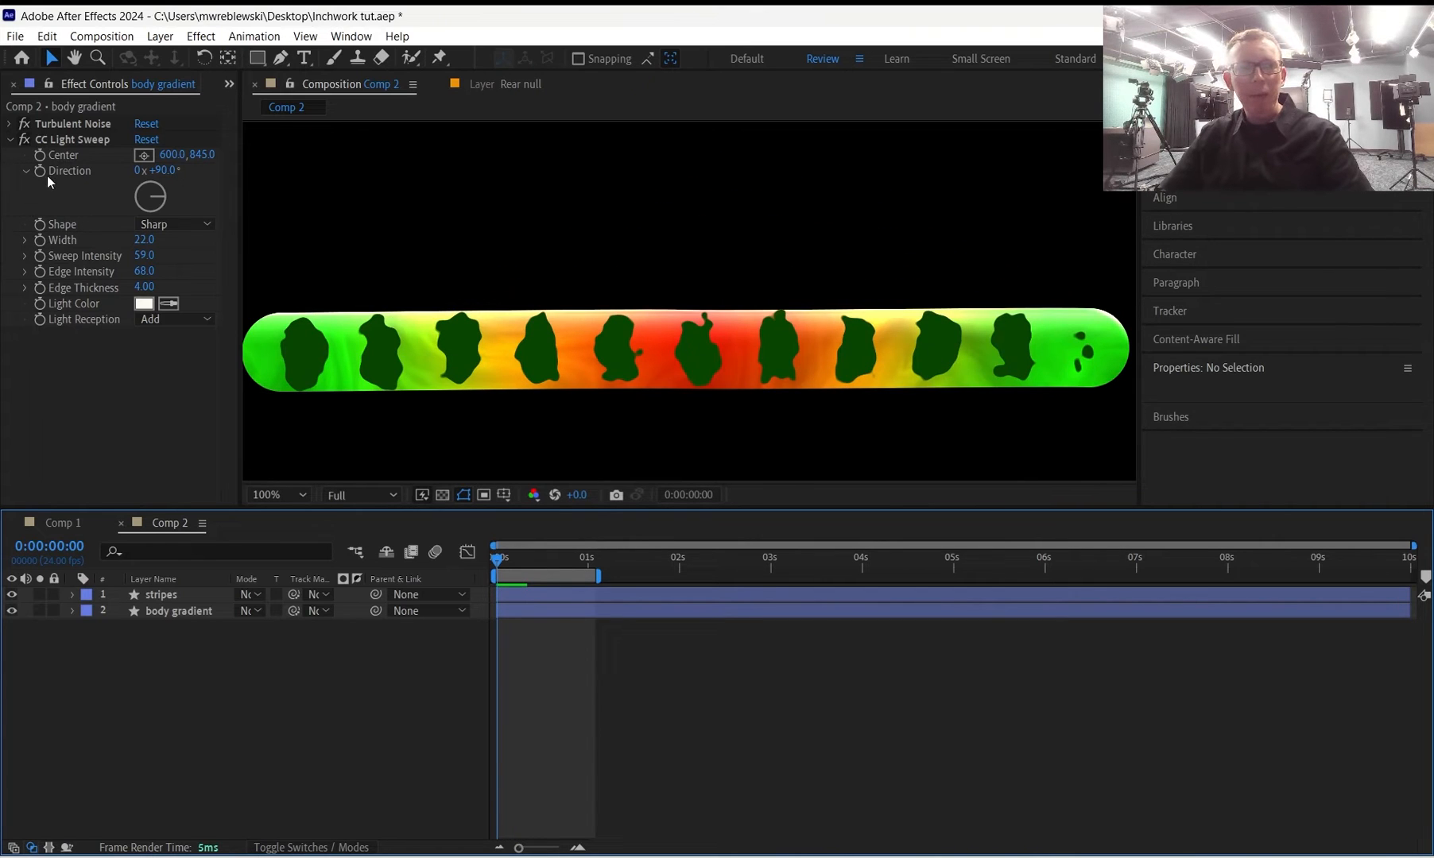
{"action": "left_click", "coordinate": [67, 138]}
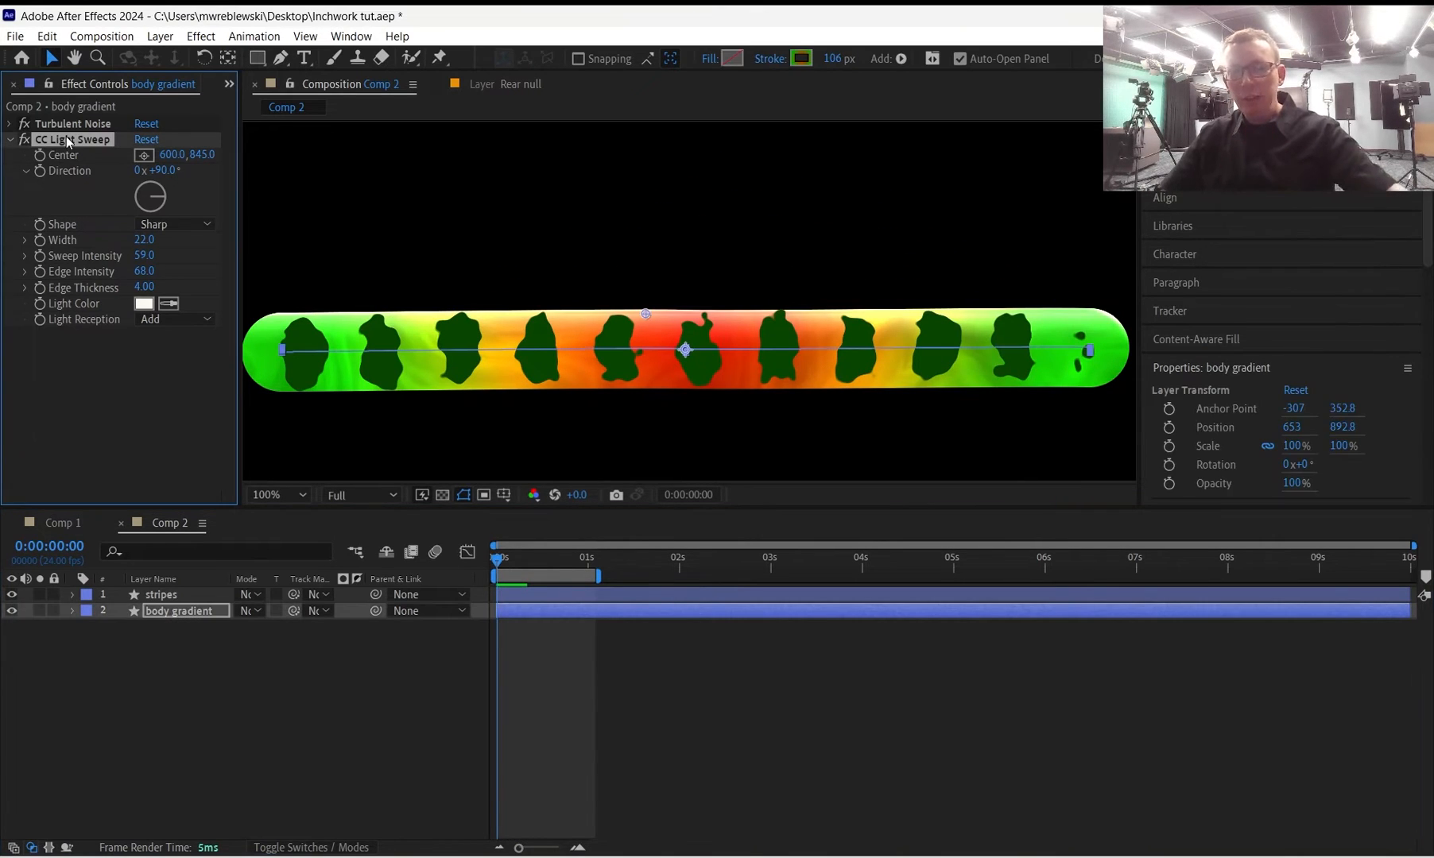
{"action": "left_click", "coordinate": [21, 141]}
{"action": "left_click", "coordinate": [10, 139]}
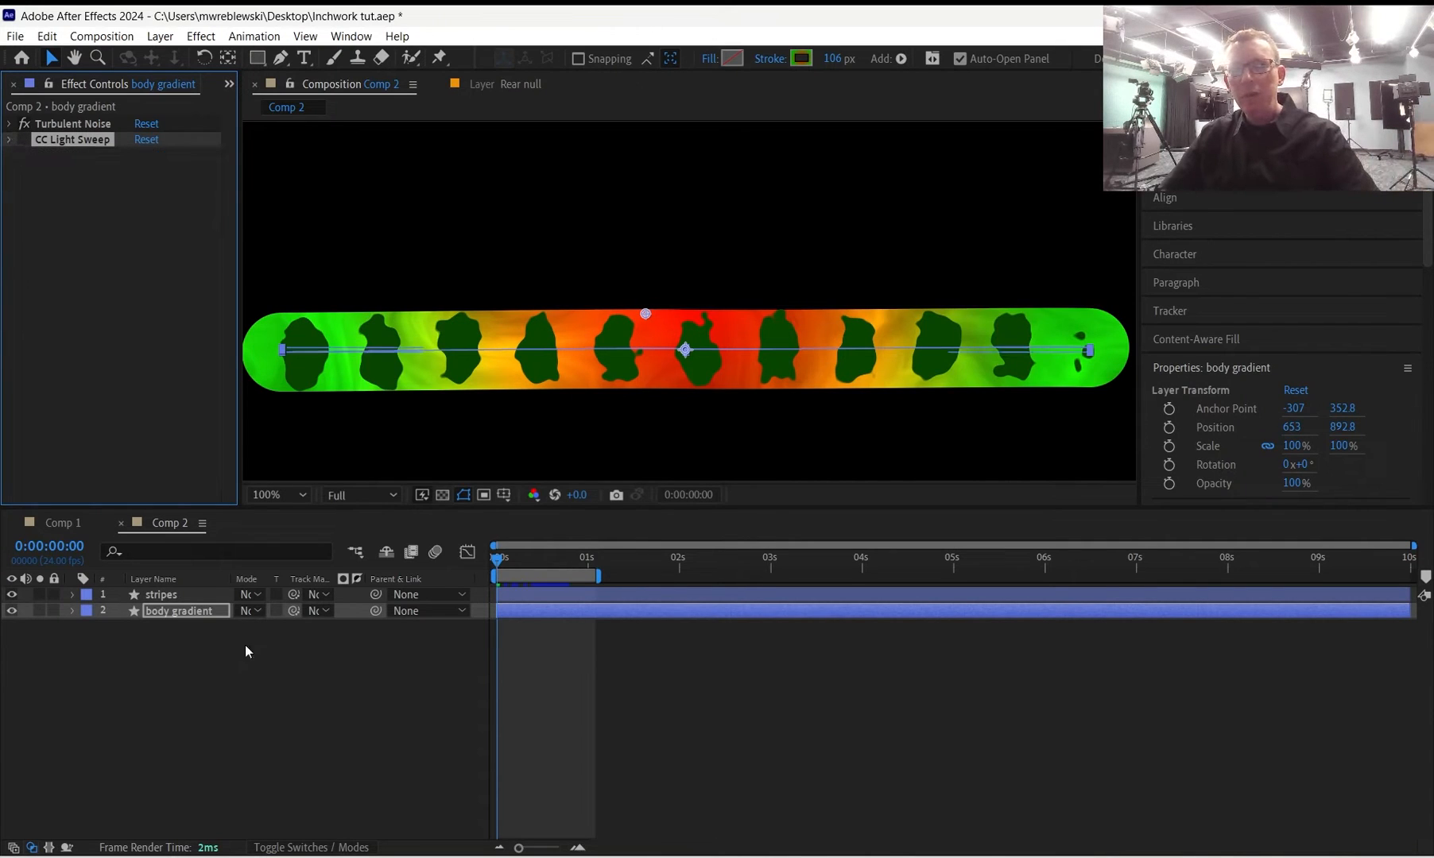
{"action": "left_click", "coordinate": [304, 752]}
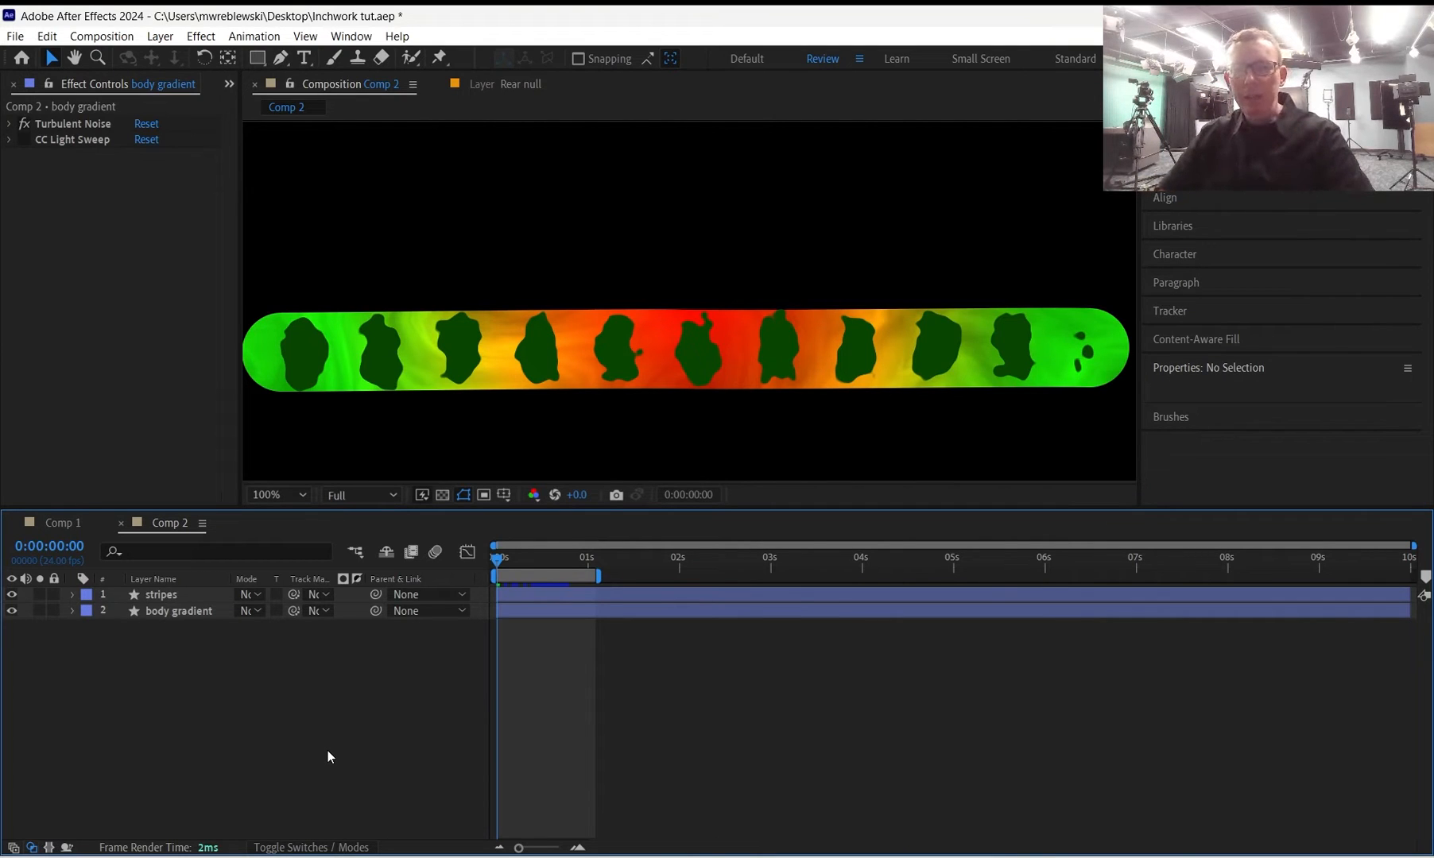
{"action": "right_click", "coordinate": [333, 719]}
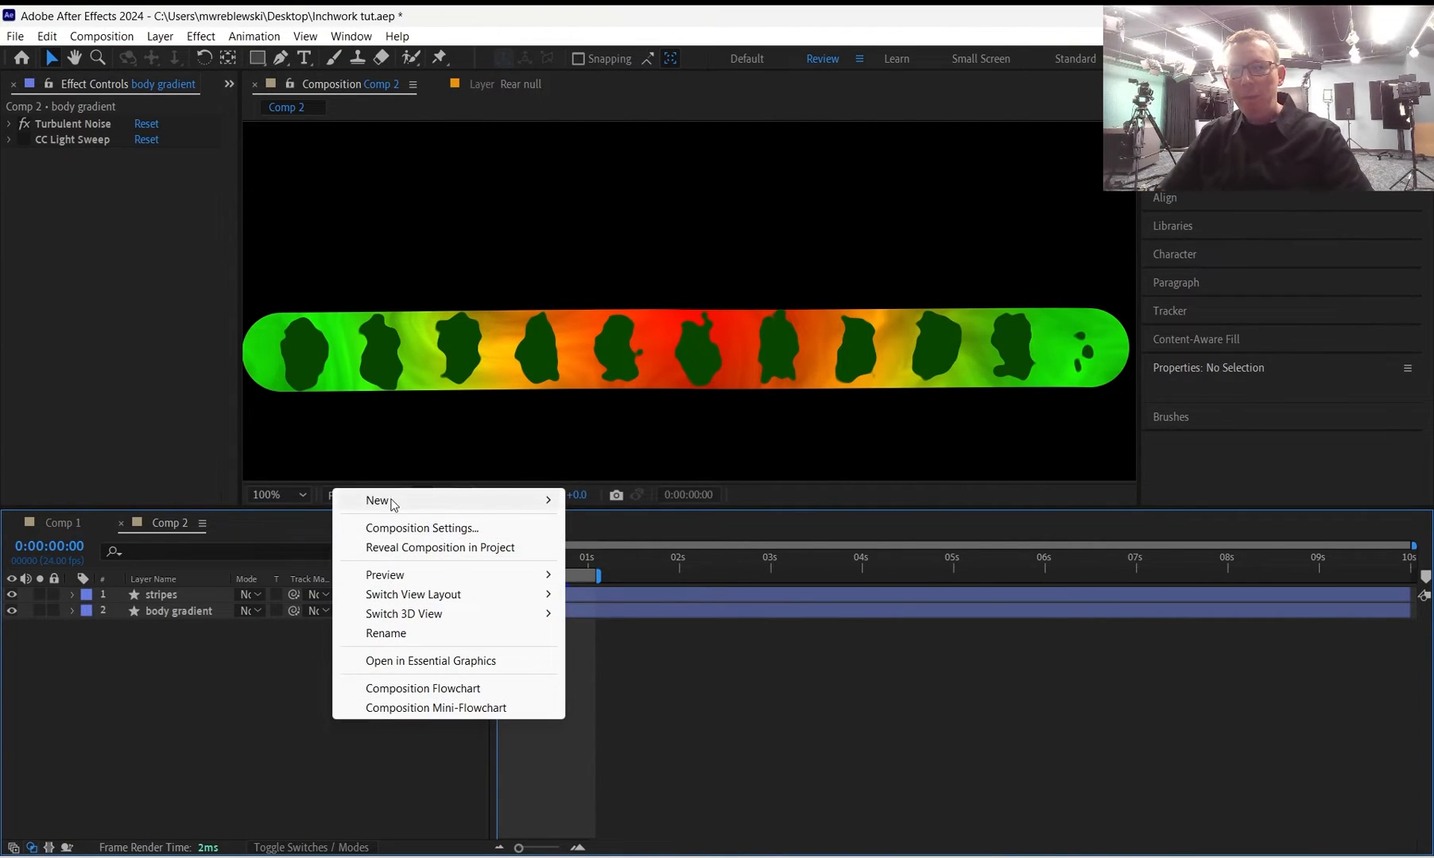
{"action": "mouse_move", "coordinate": [399, 499]}
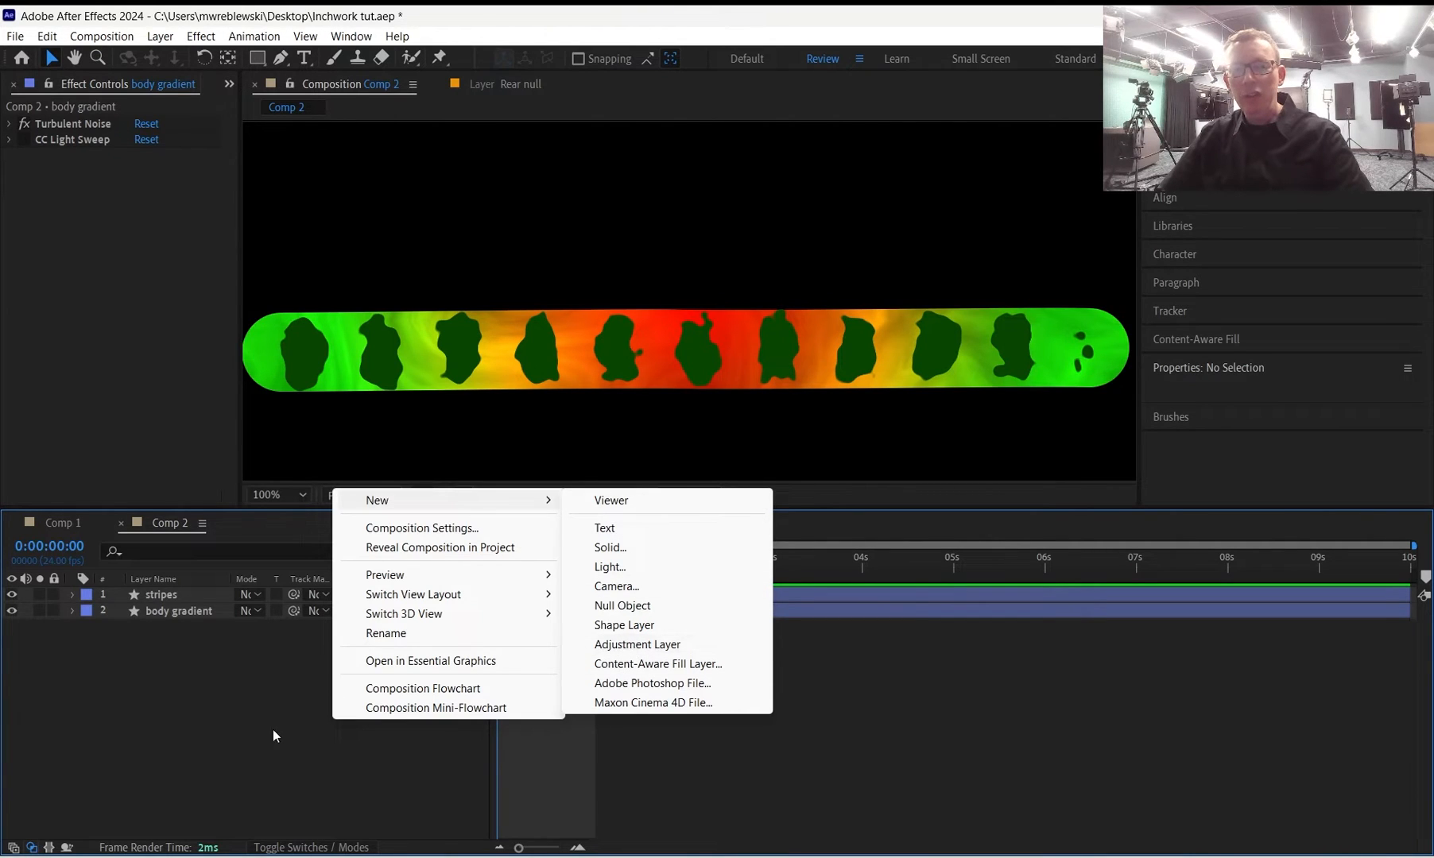
{"action": "left_click", "coordinate": [231, 751]}
{"action": "right_click", "coordinate": [263, 763]}
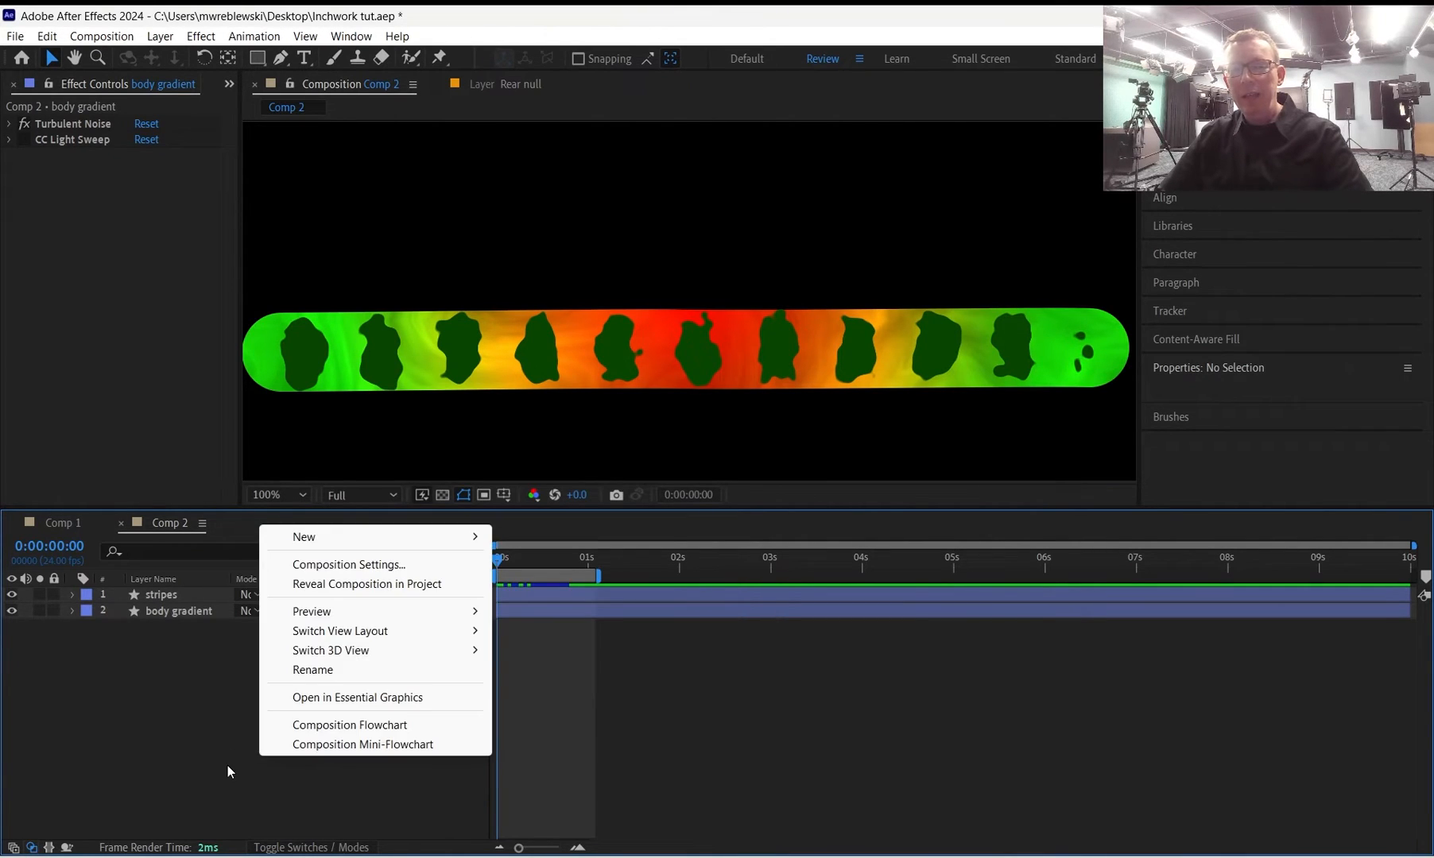
{"action": "left_click", "coordinate": [224, 765]}
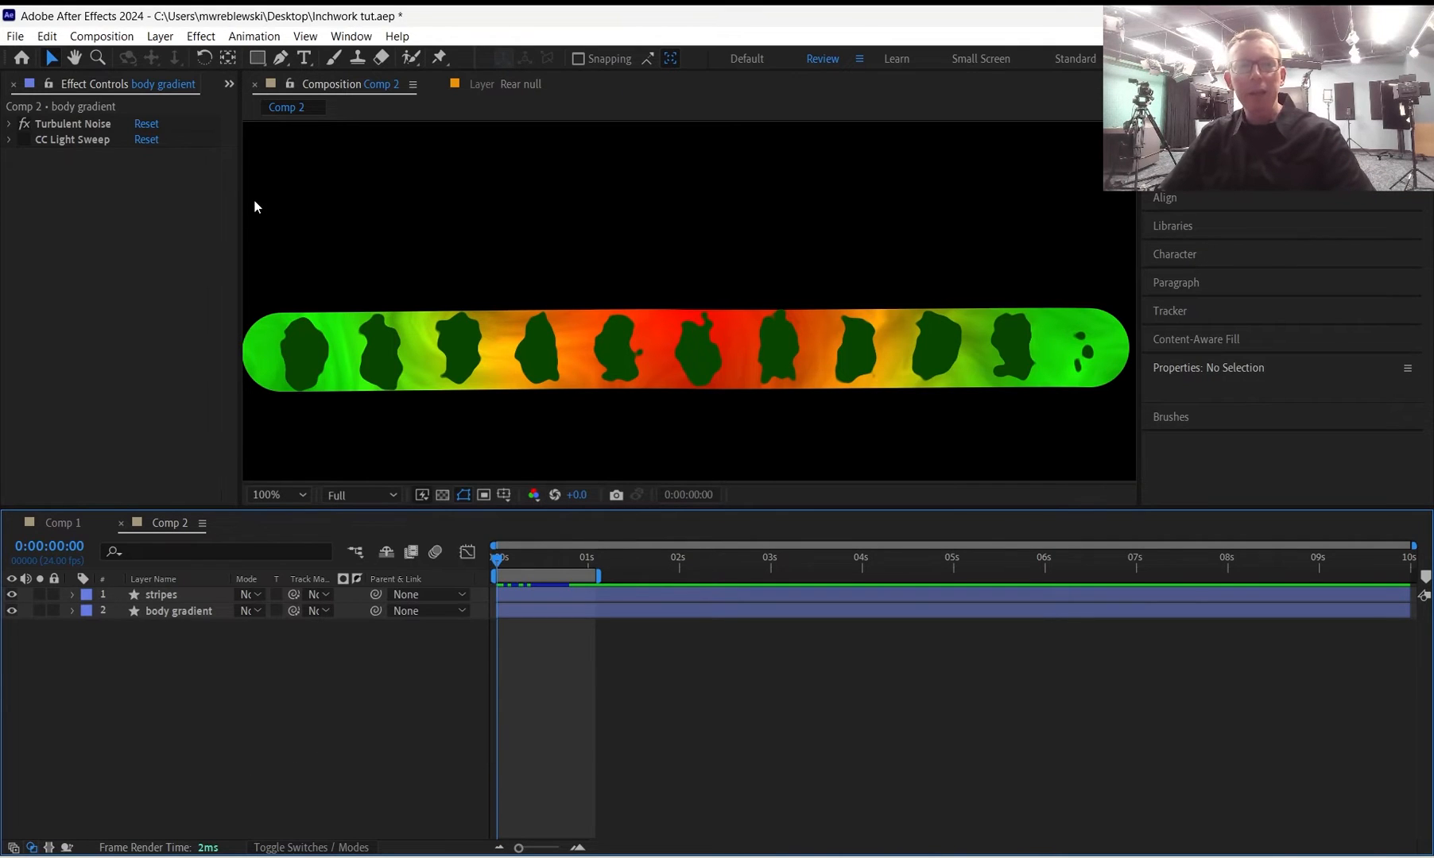
Create an adjustment layer above the stripes layer and paste the CC Light Sweep effect onto it.
{"action": "left_click", "coordinate": [161, 37]}
{"action": "mouse_move", "coordinate": [185, 56]}
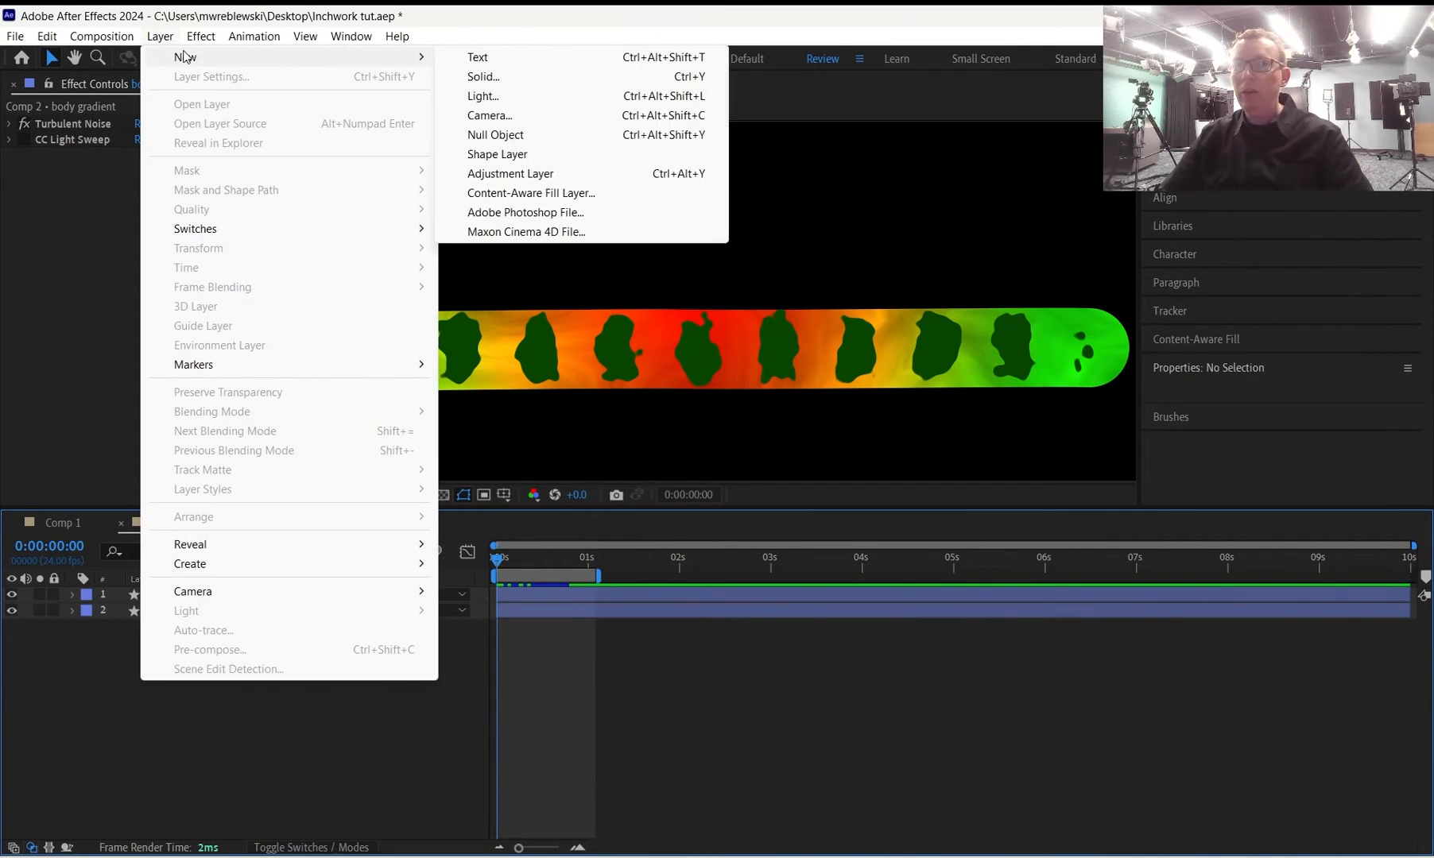
{"action": "left_click", "coordinate": [510, 174]}
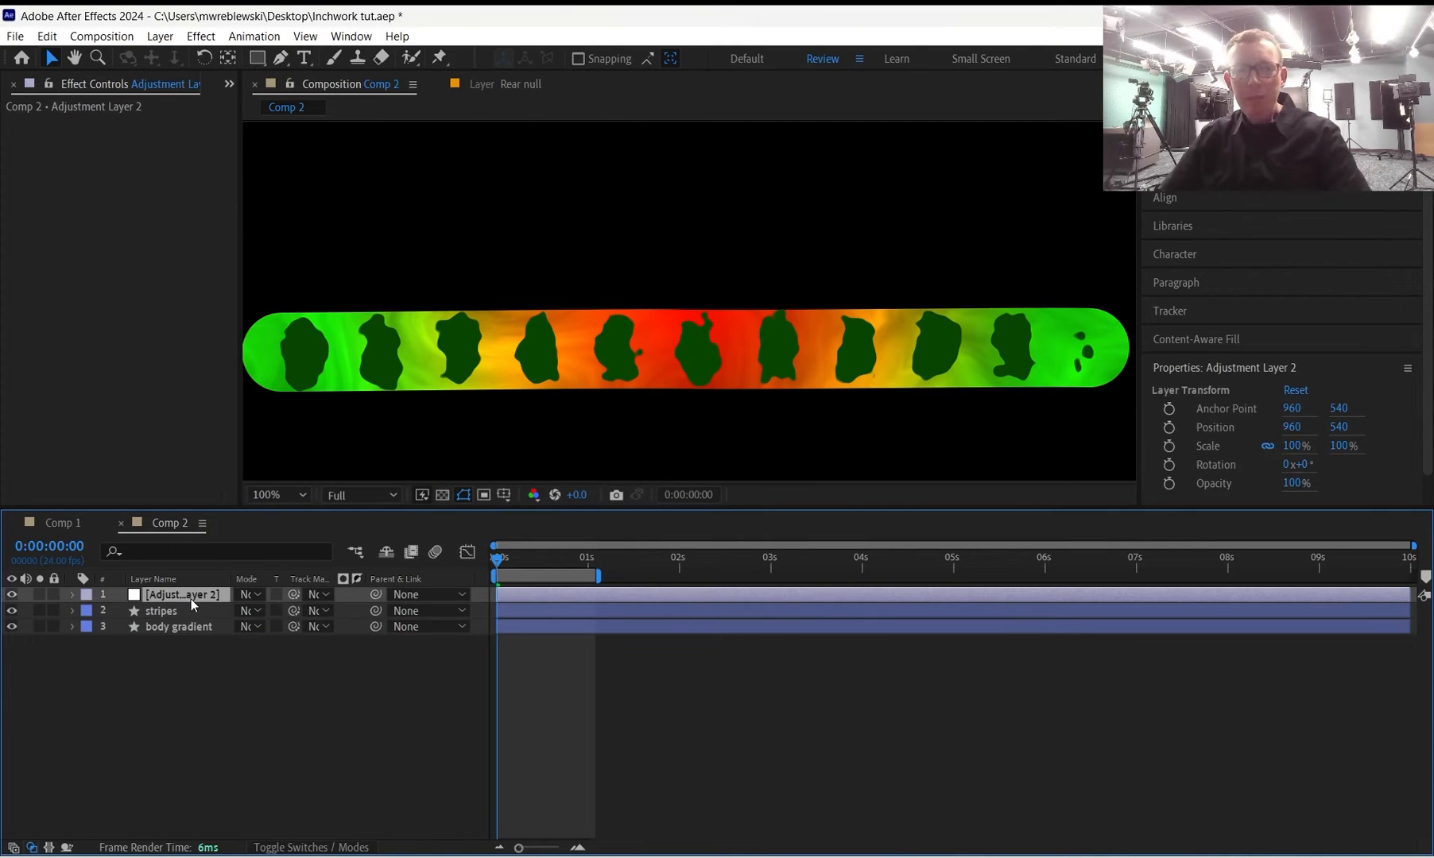
{"action": "key", "text": "ctrl+v"}
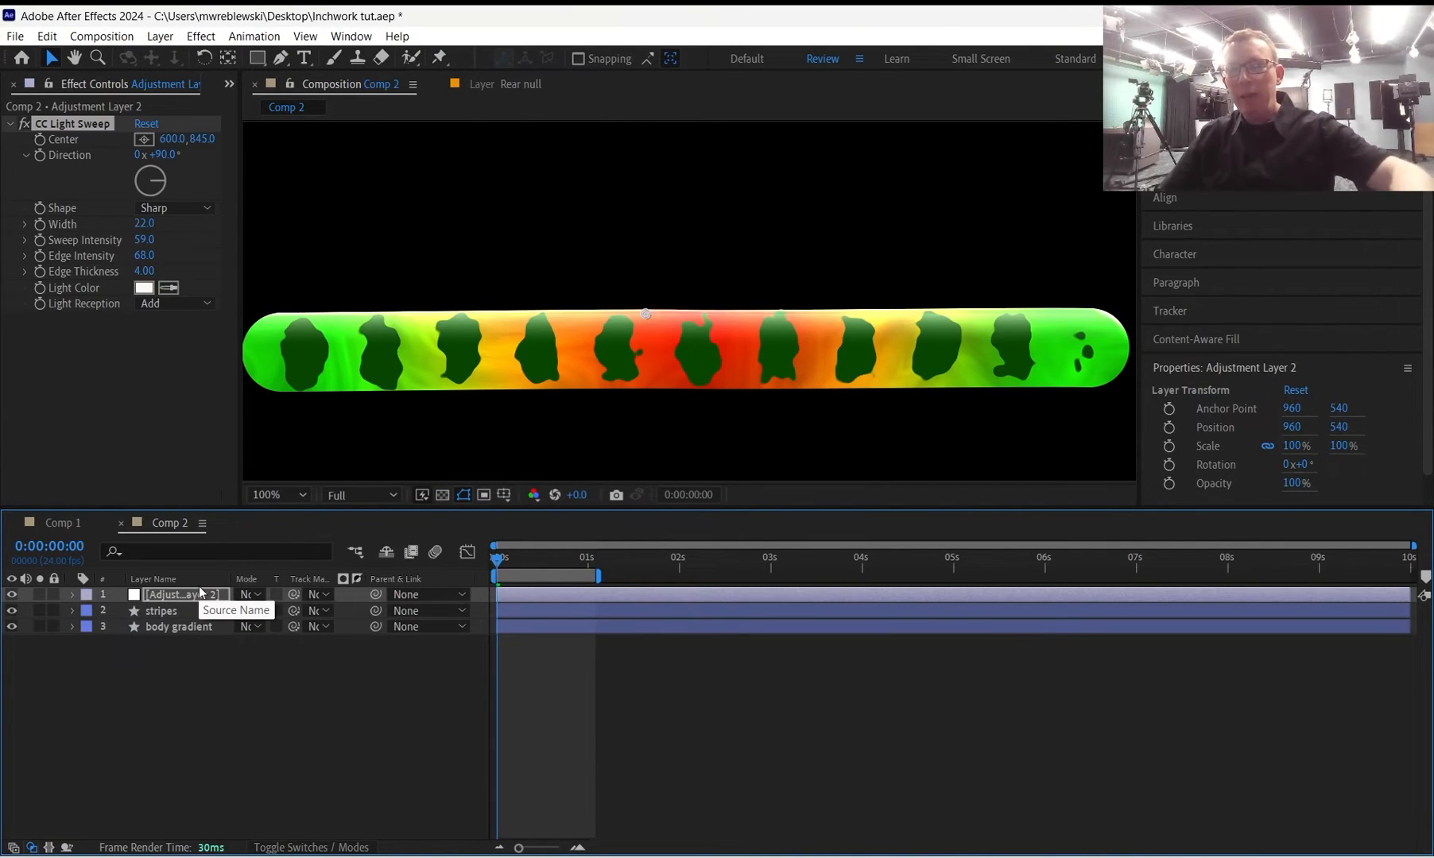
Start keyframing the adjustment layer's light sweep Center at 0:00:00:00.
{"action": "left_click", "coordinate": [502, 559]}
{"action": "mouse_move", "coordinate": [502, 560]}
{"action": "left_mouse_down"}
{"action": "mouse_move", "coordinate": [514, 551]}
{"action": "mouse_move", "coordinate": [497, 554]}
{"action": "left_mouse_up"}
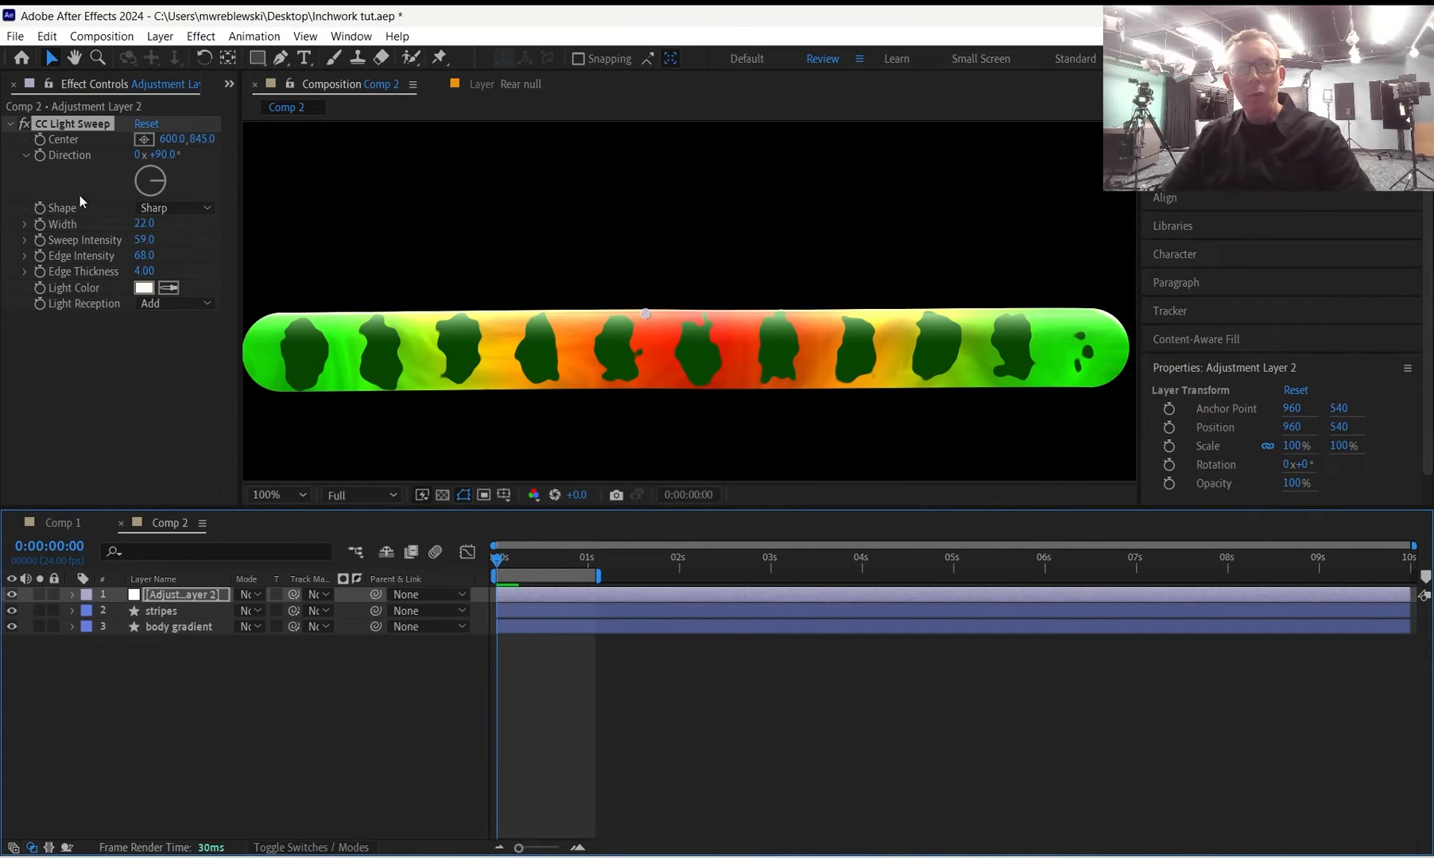
{"action": "left_click", "coordinate": [40, 141]}
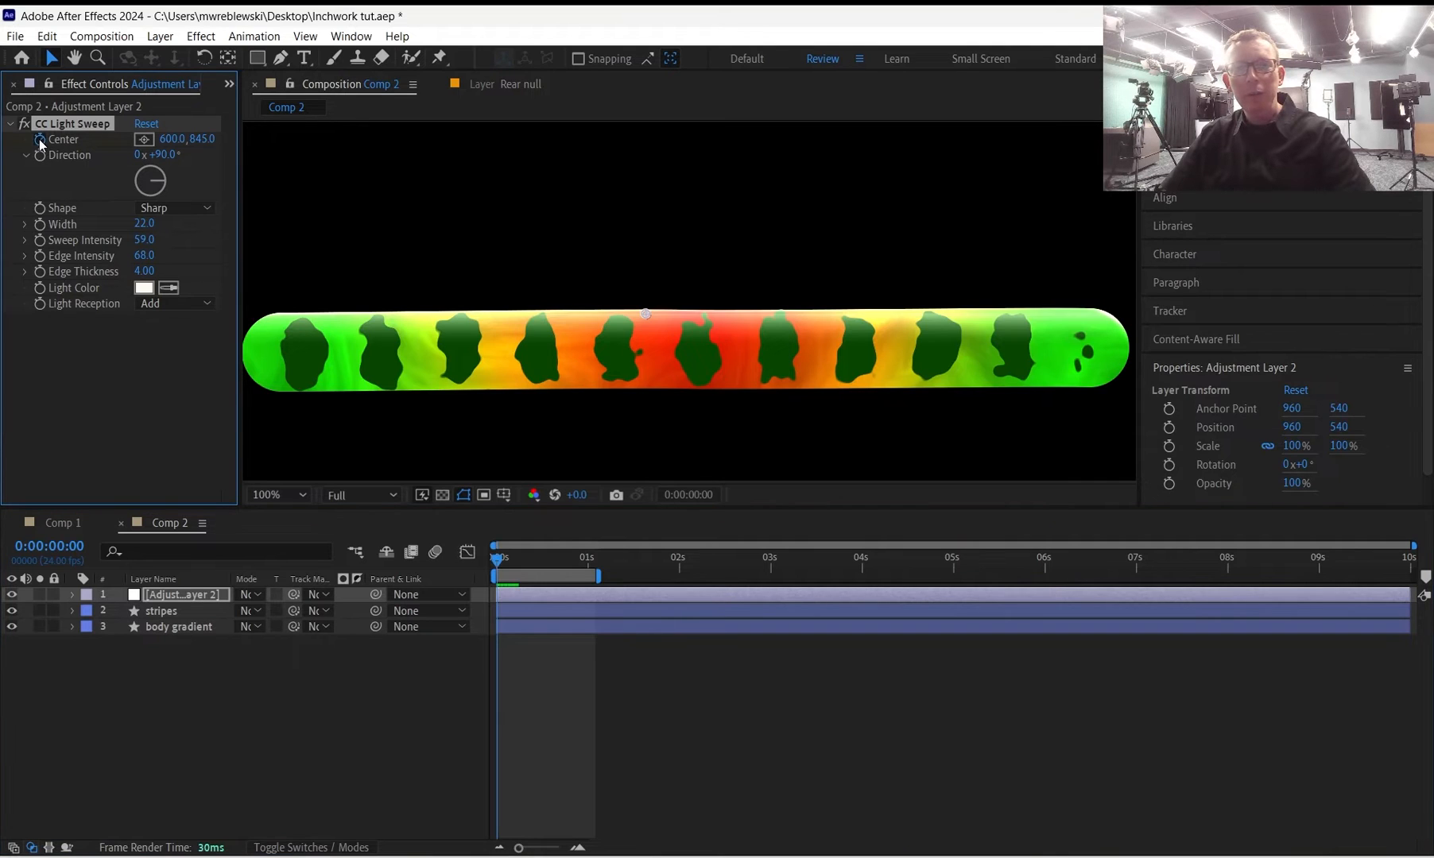
Reveal the body gradient layer's modified properties and go to its middle Path keyframe at 0:00:00:11.
{"action": "left_click", "coordinate": [167, 625]}
{"action": "key", "text": "u"}
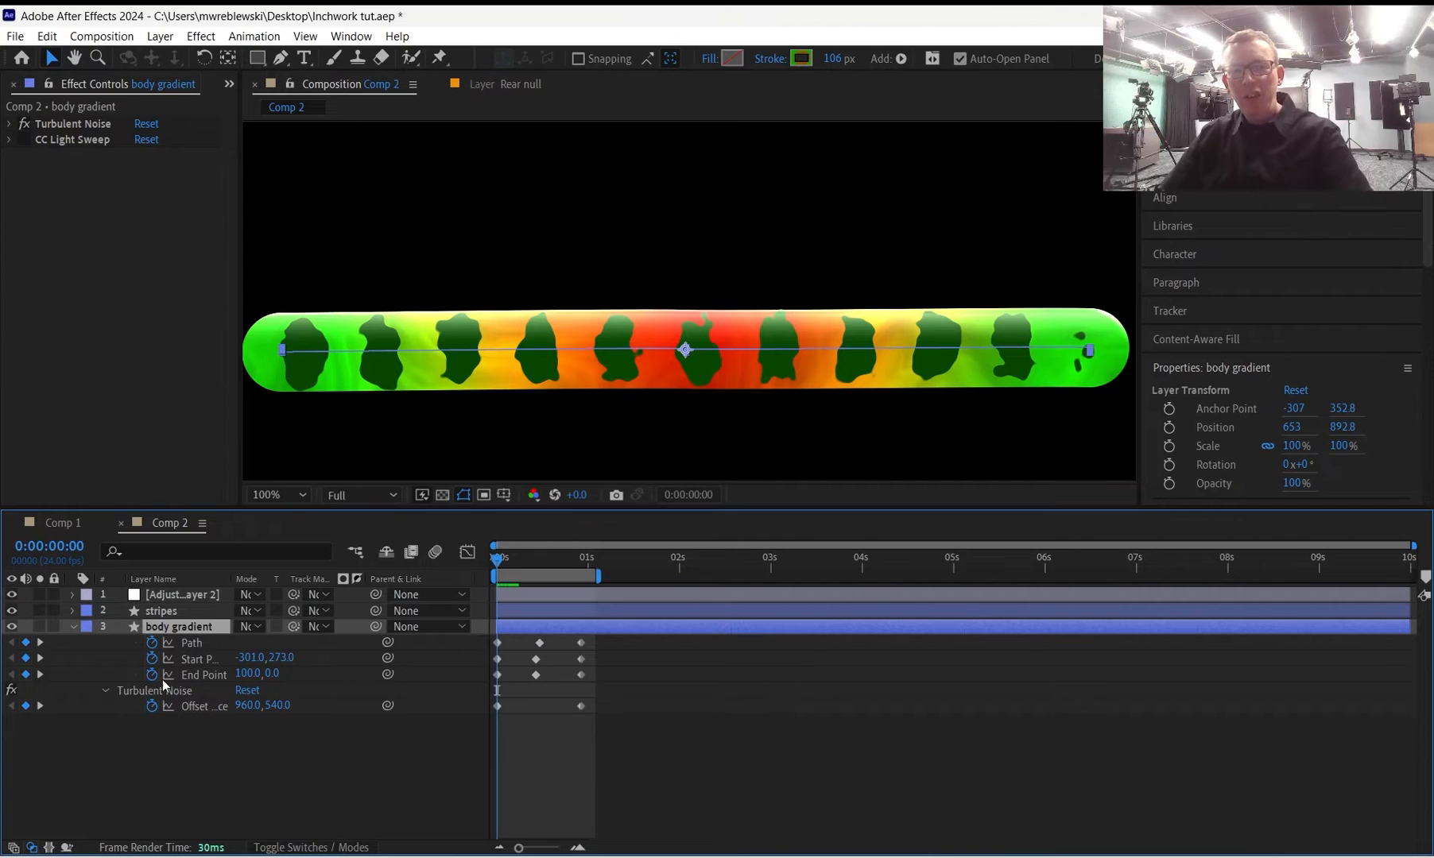
{"action": "key", "text": "u"}
{"action": "key", "text": "u"}
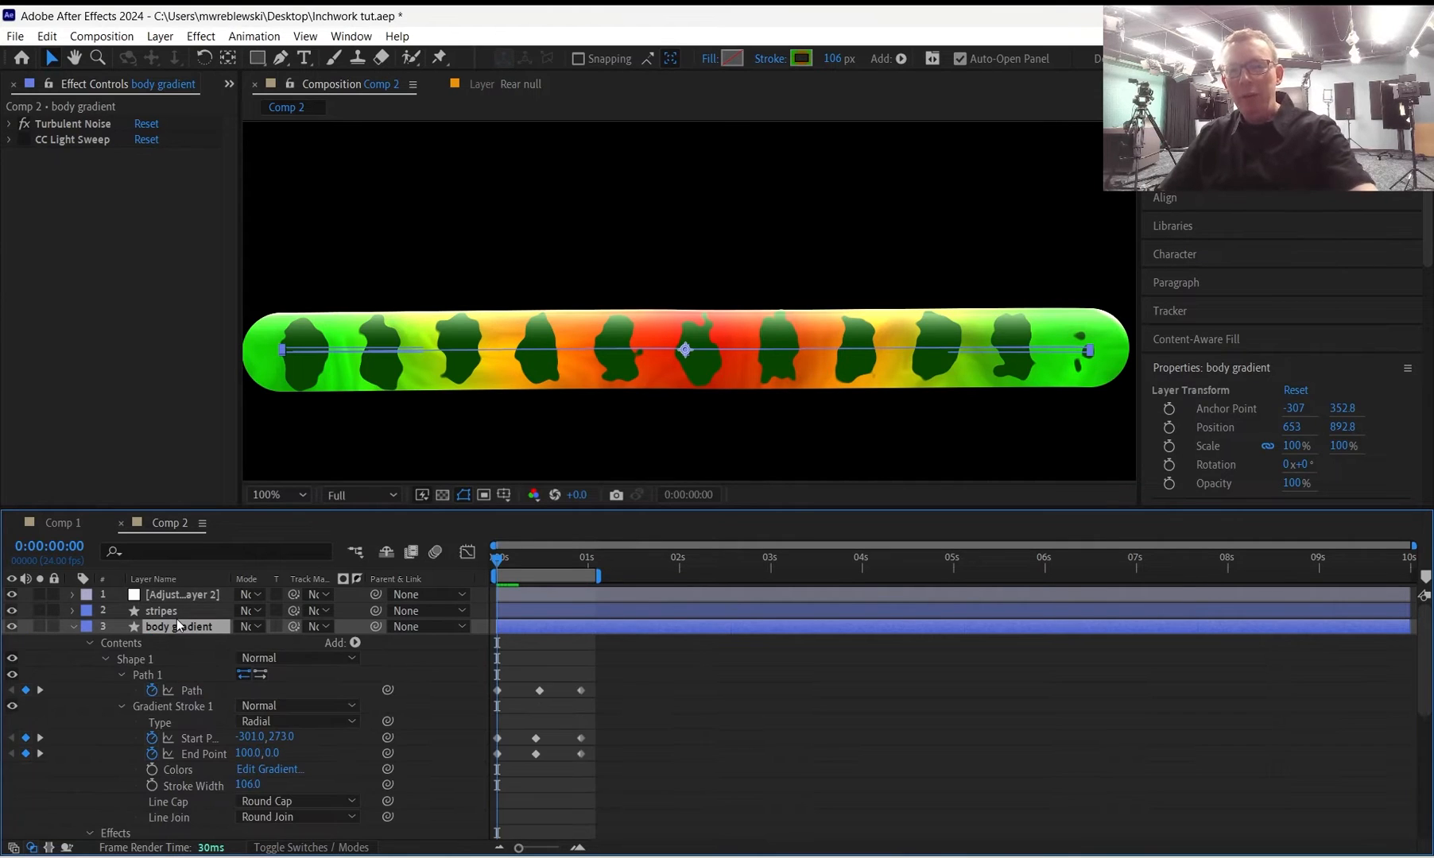
{"action": "left_click", "coordinate": [40, 690]}
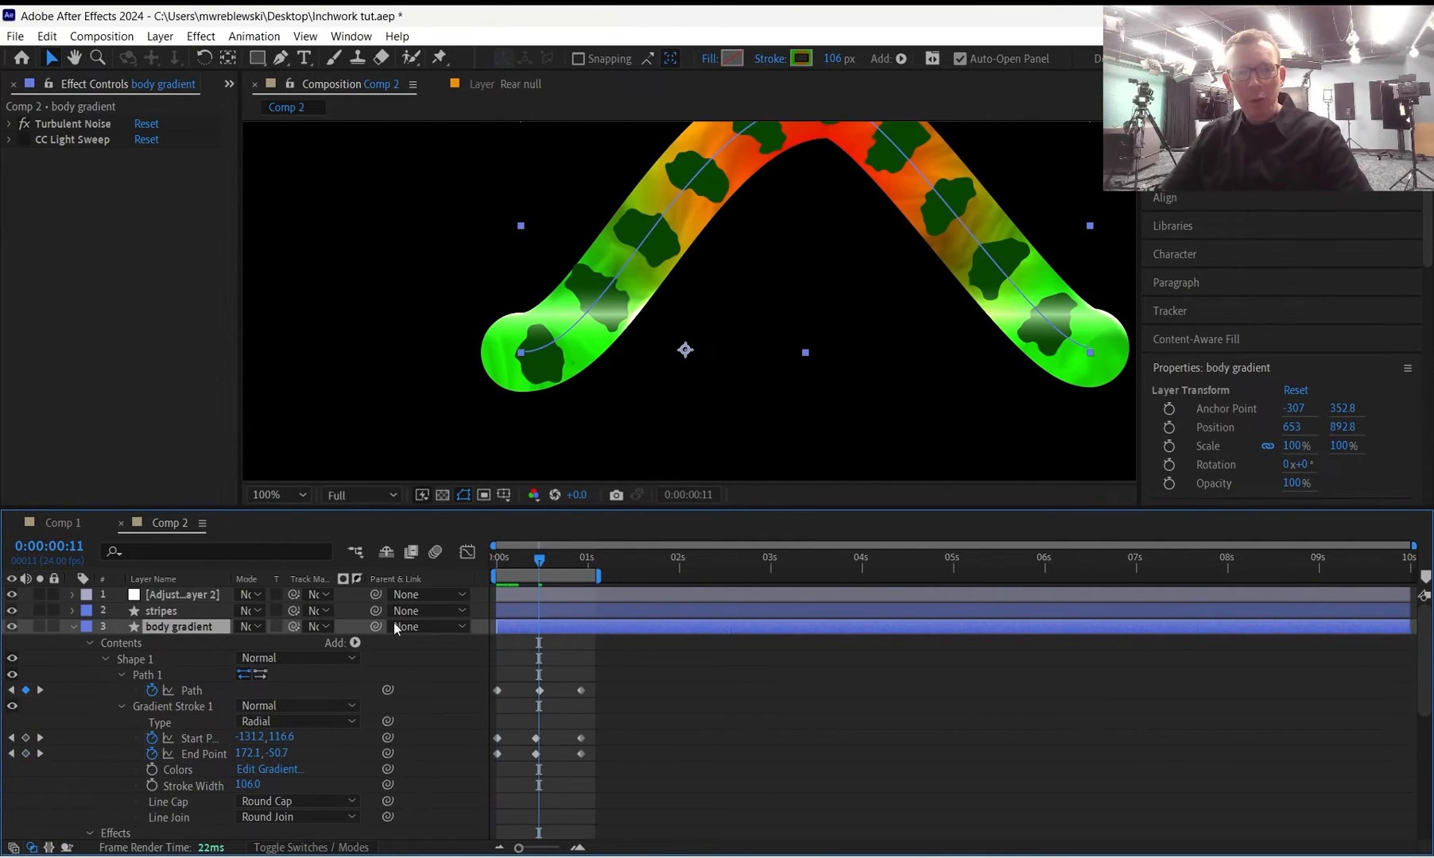
{"action": "key", "text": "comma"}
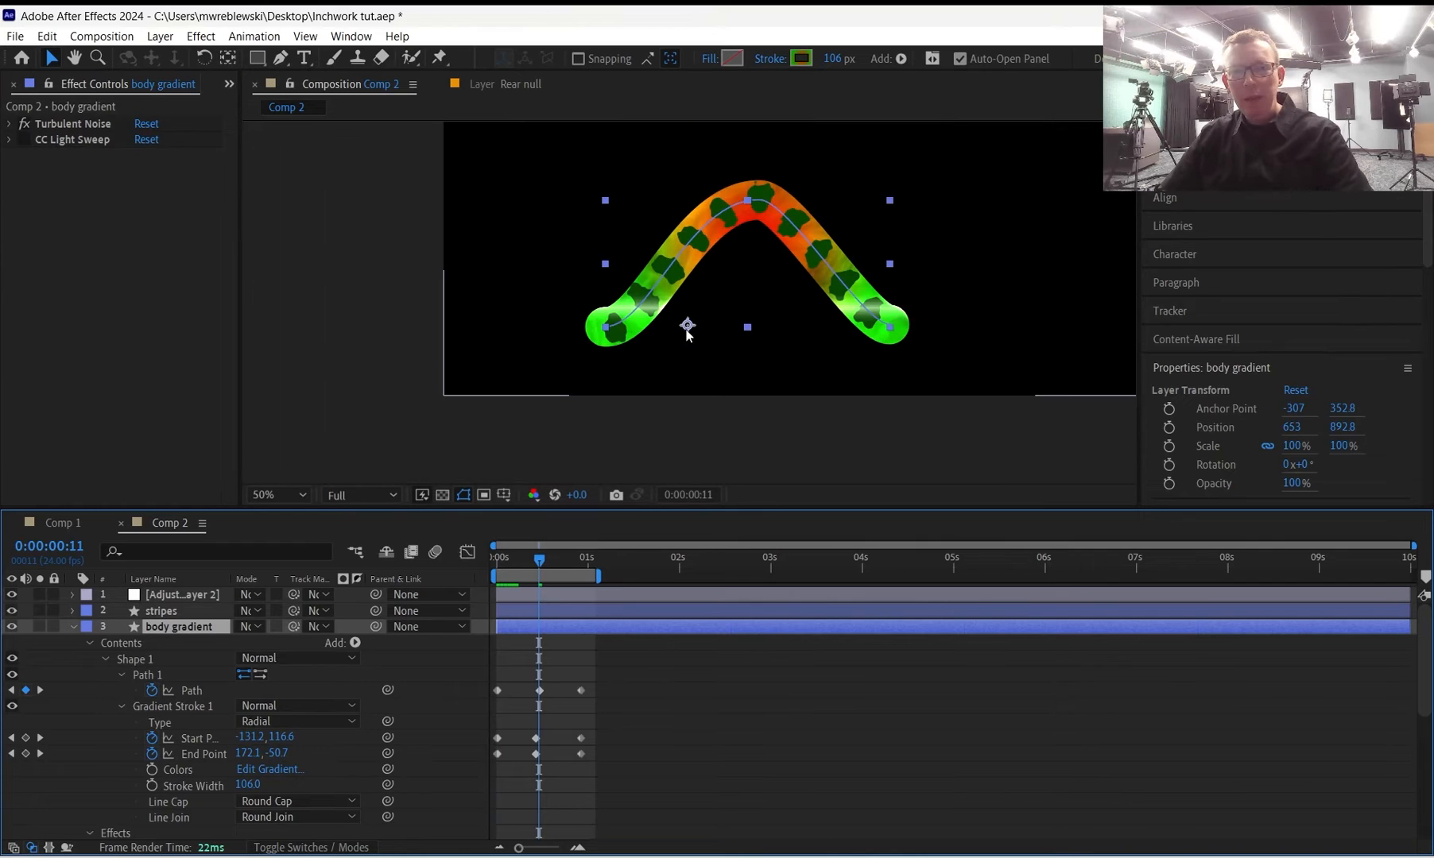
Keyframe the adjustment layer's light sweep Center at 802, 503 on the peak of the arched body at 0:00:00:11.
{"action": "left_click", "coordinate": [607, 595]}
{"action": "left_click", "coordinate": [71, 145]}
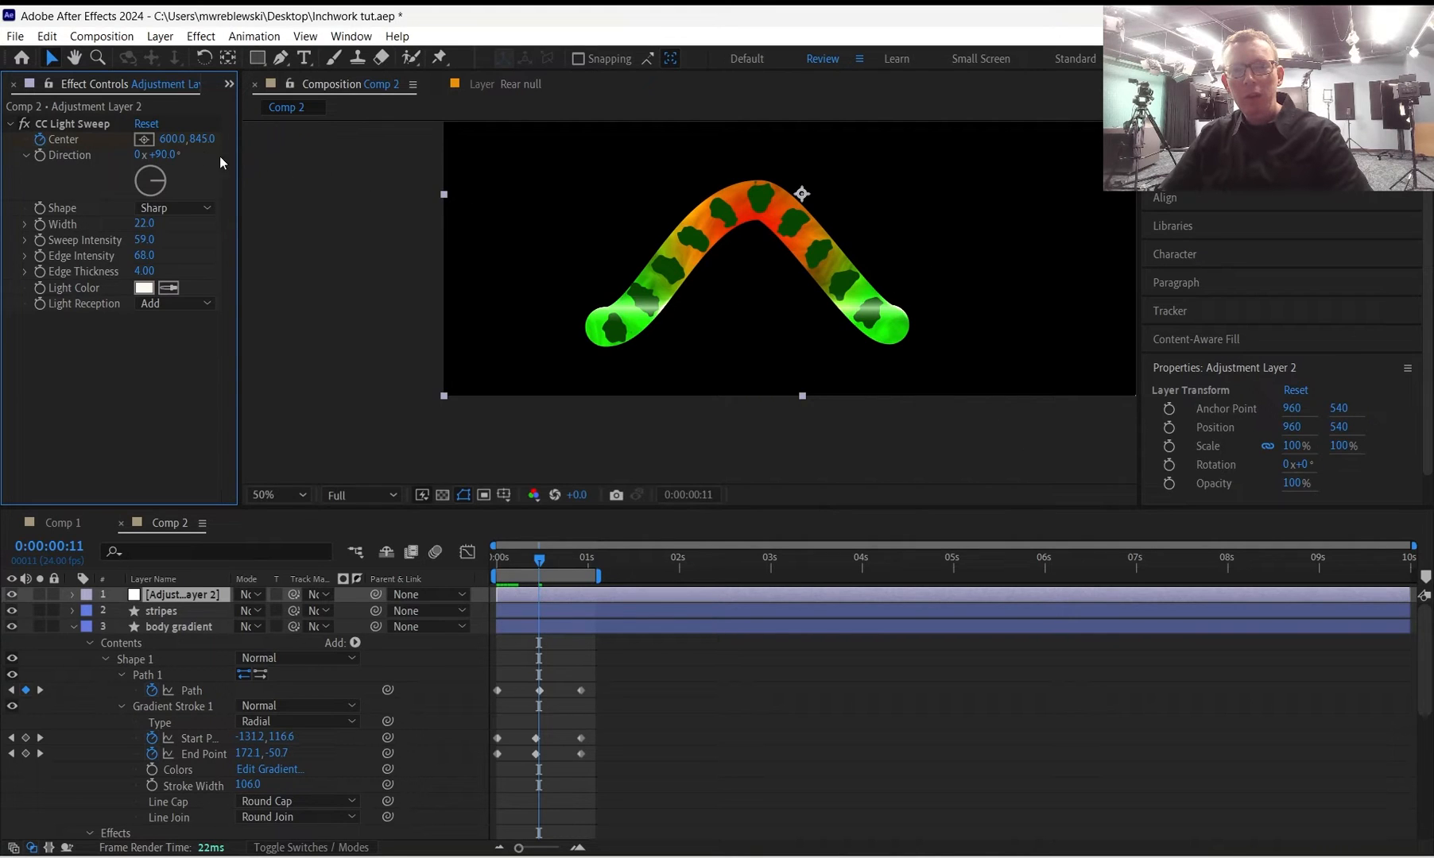
{"action": "left_click_drag", "start_coordinate": [172, 142], "coordinate": [240, 141]}
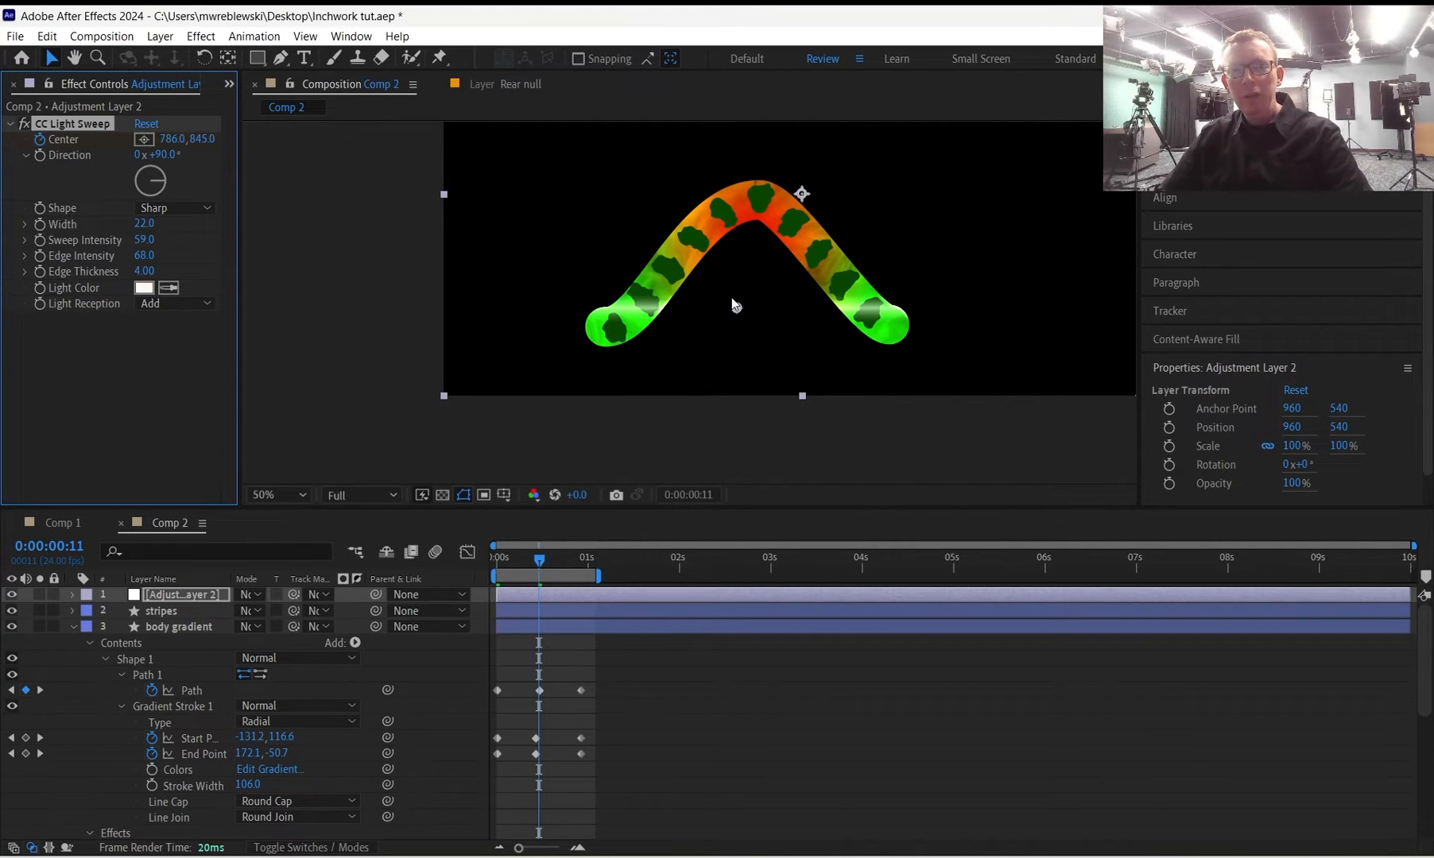
{"action": "left_click_drag", "start_coordinate": [739, 316], "coordinate": [748, 189]}
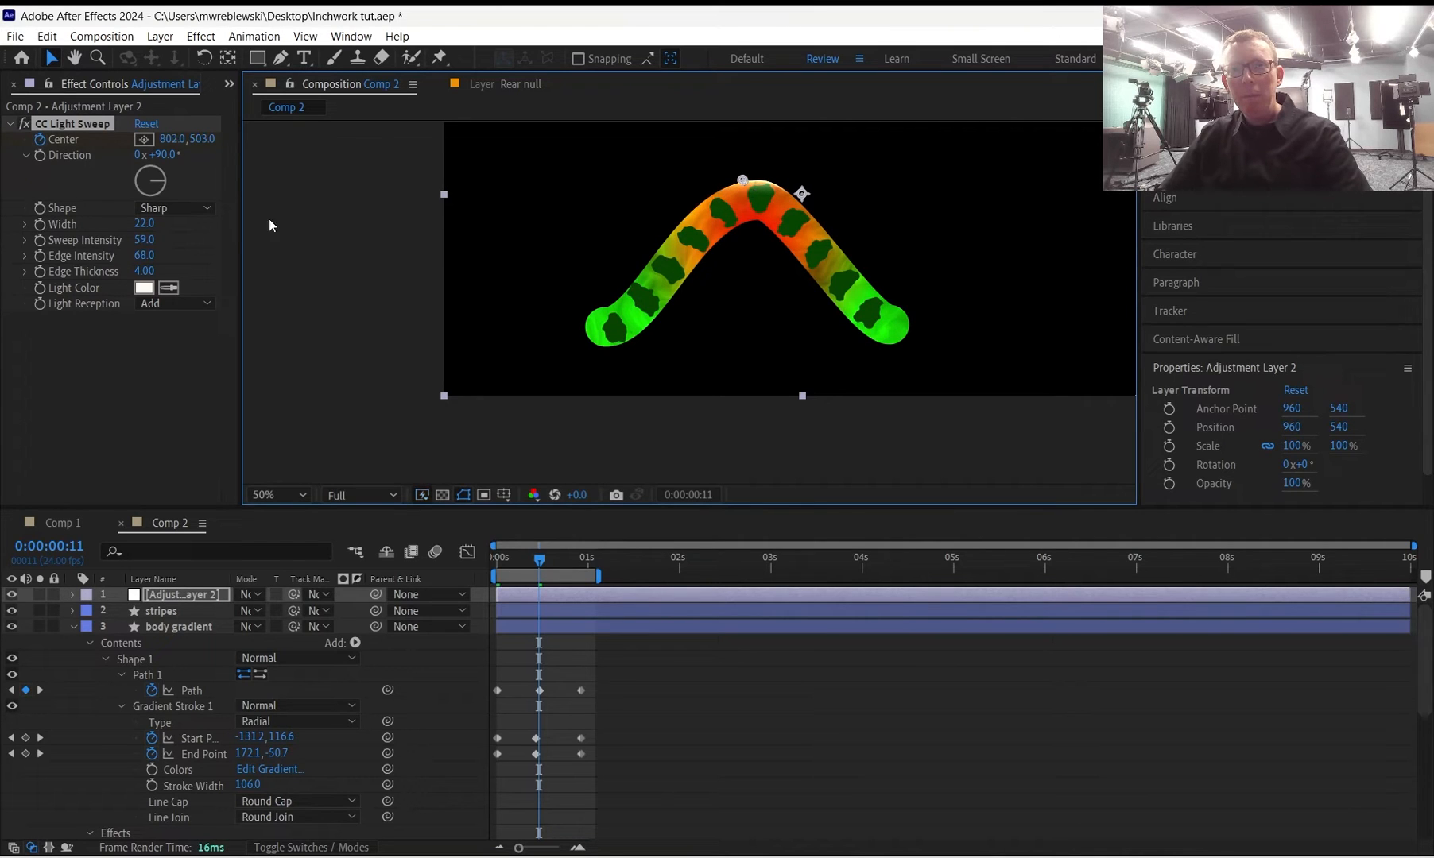
Copy the adjustment layer's first light sweep Center keyframe to 0:00:00:22.
{"action": "left_click_drag", "start_coordinate": [538, 559], "coordinate": [583, 555]}
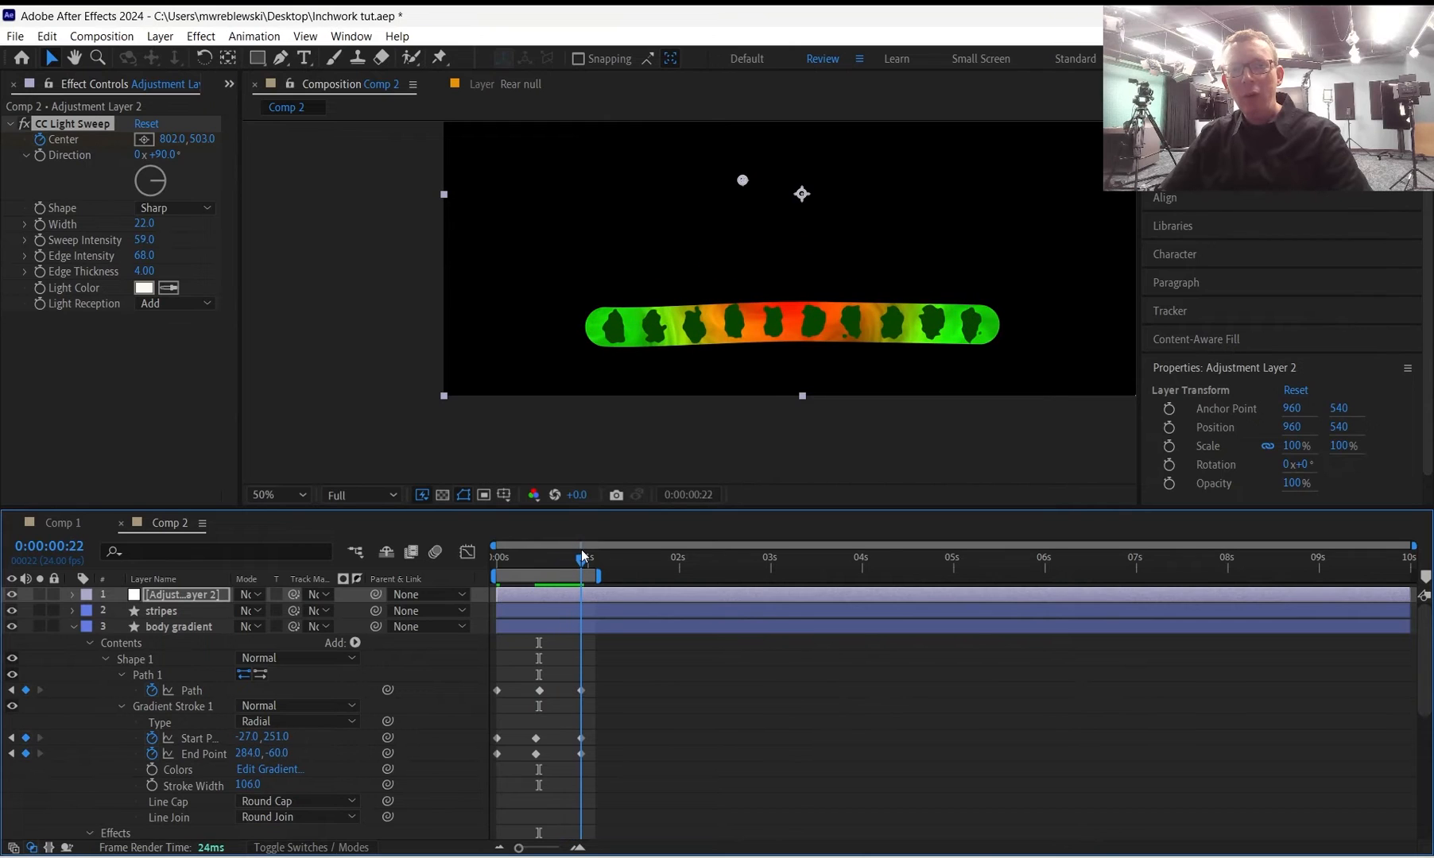
{"action": "left_click", "coordinate": [558, 592]}
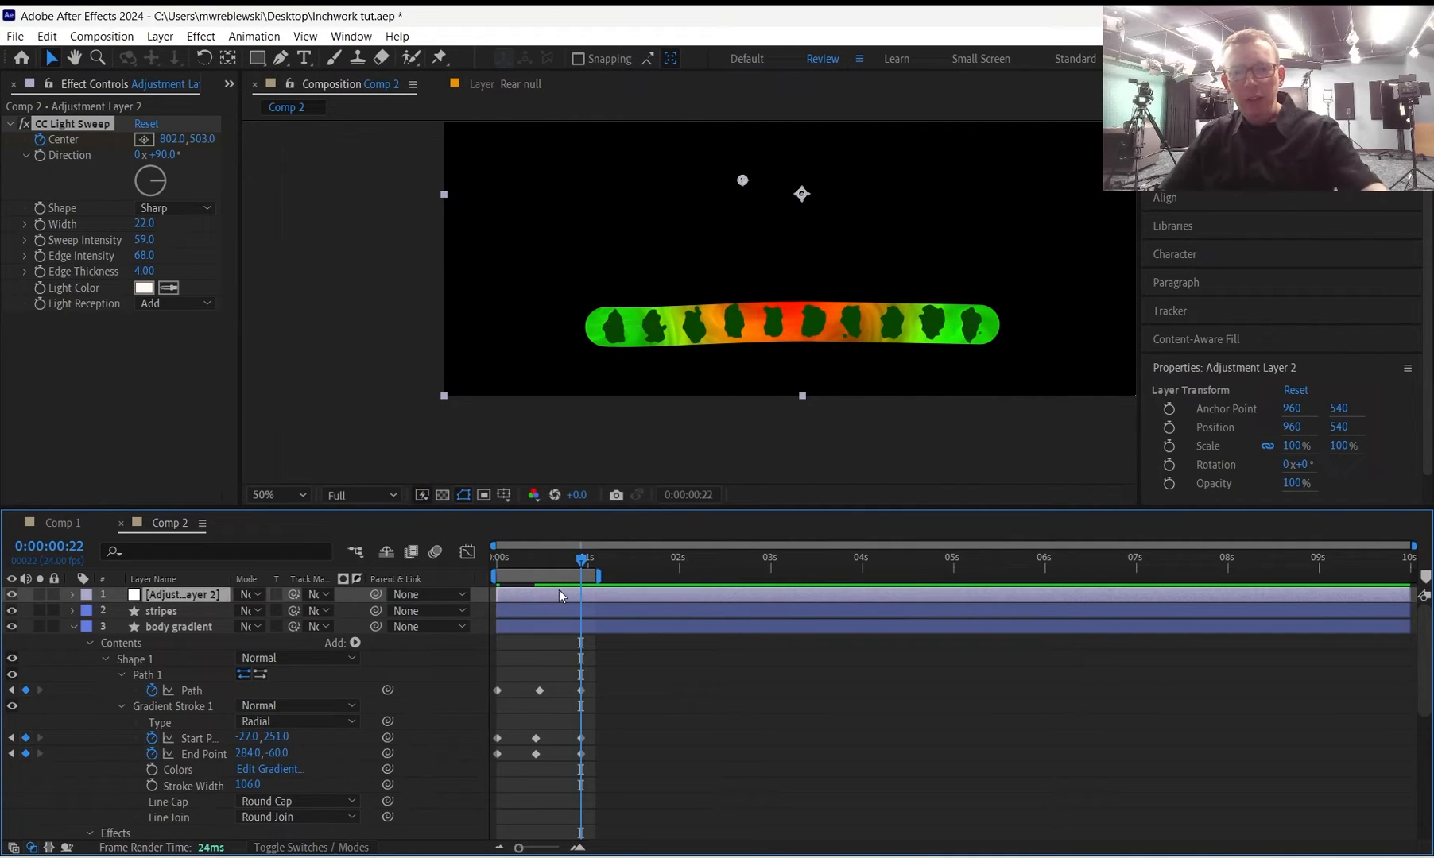
{"action": "key", "text": "u"}
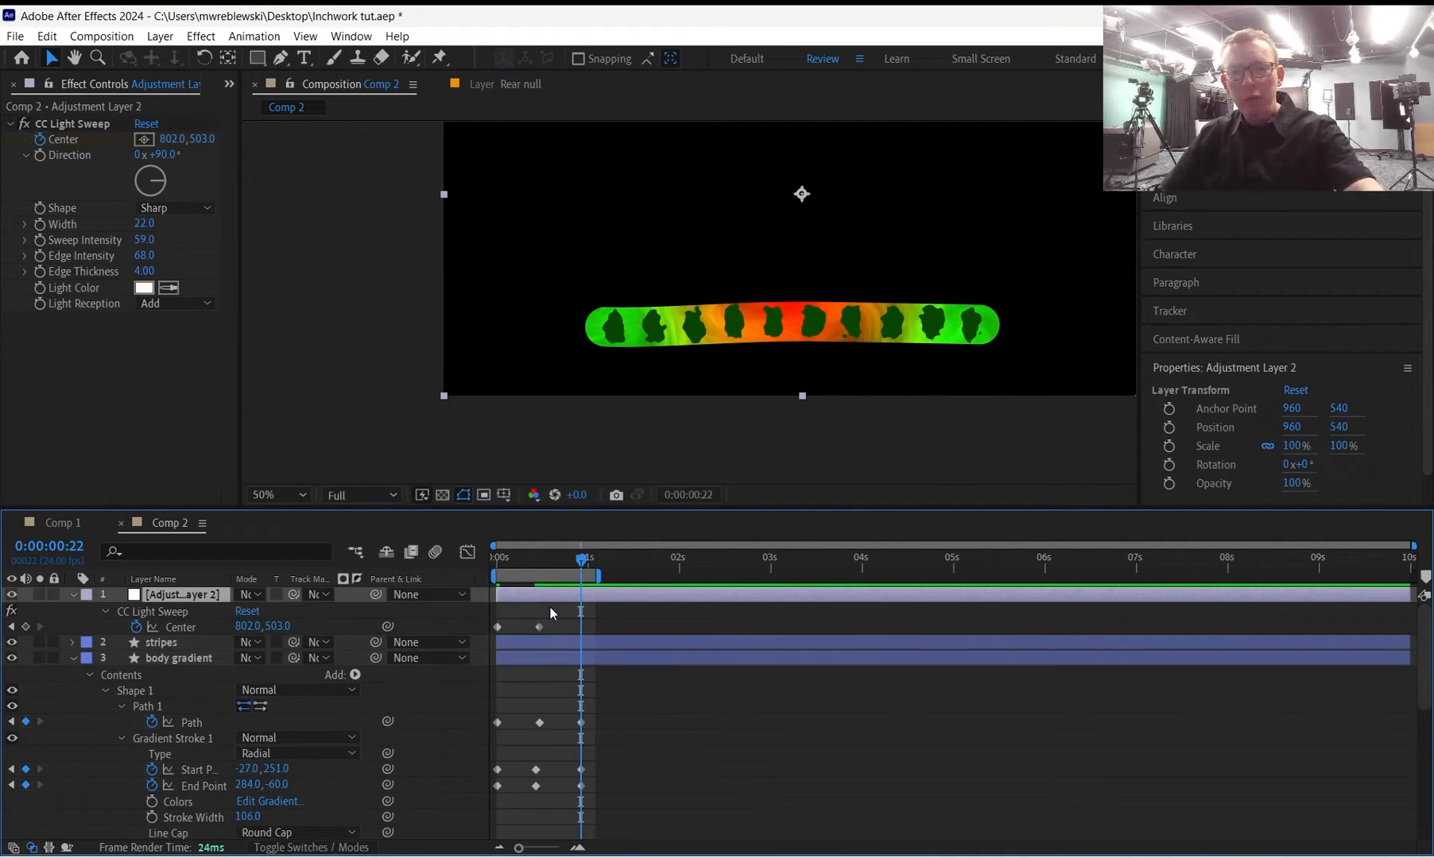
{"action": "left_click", "coordinate": [496, 627]}
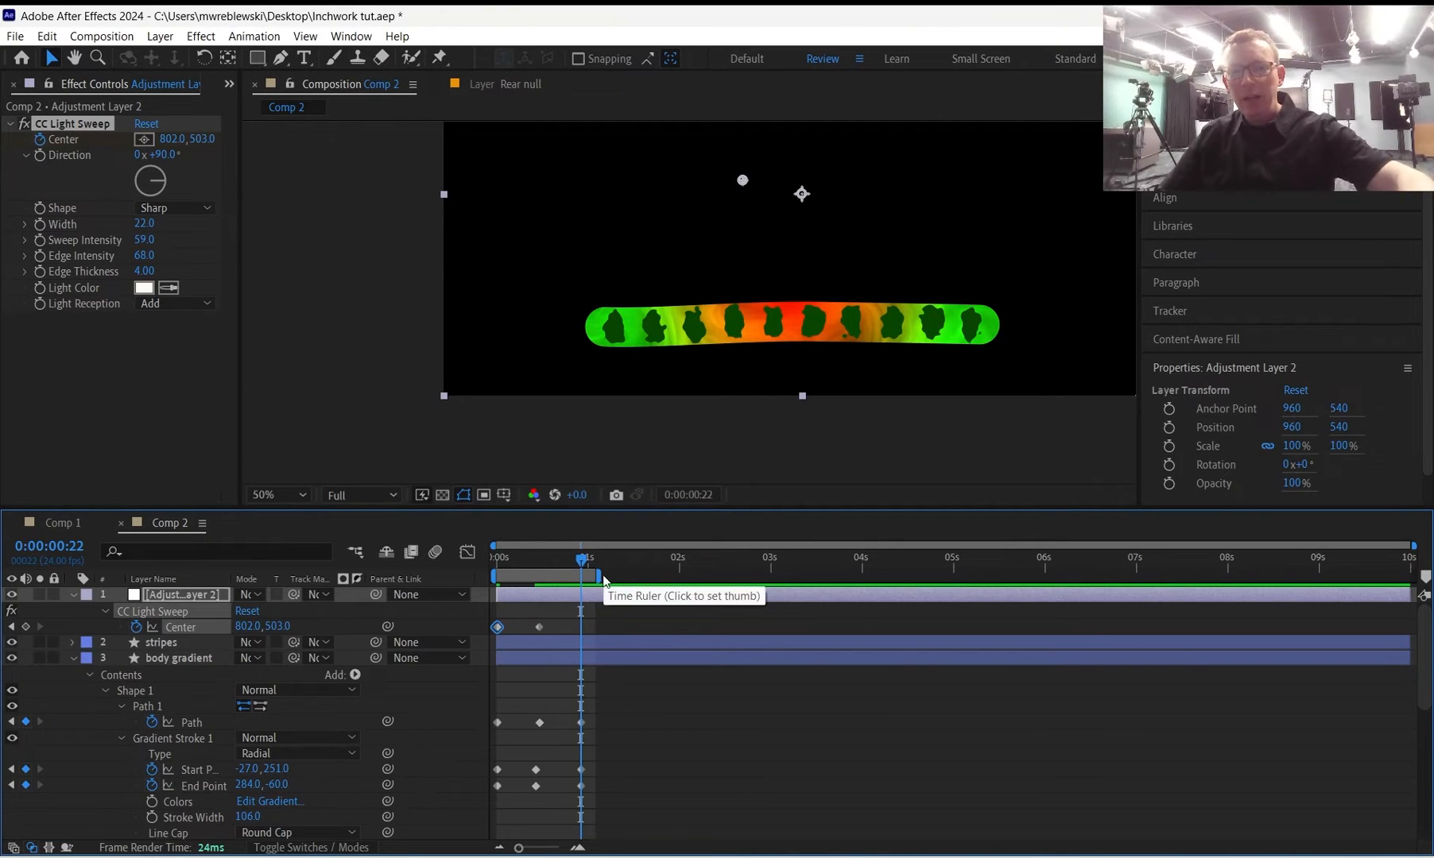
{"action": "key", "text": "ctrl+v"}
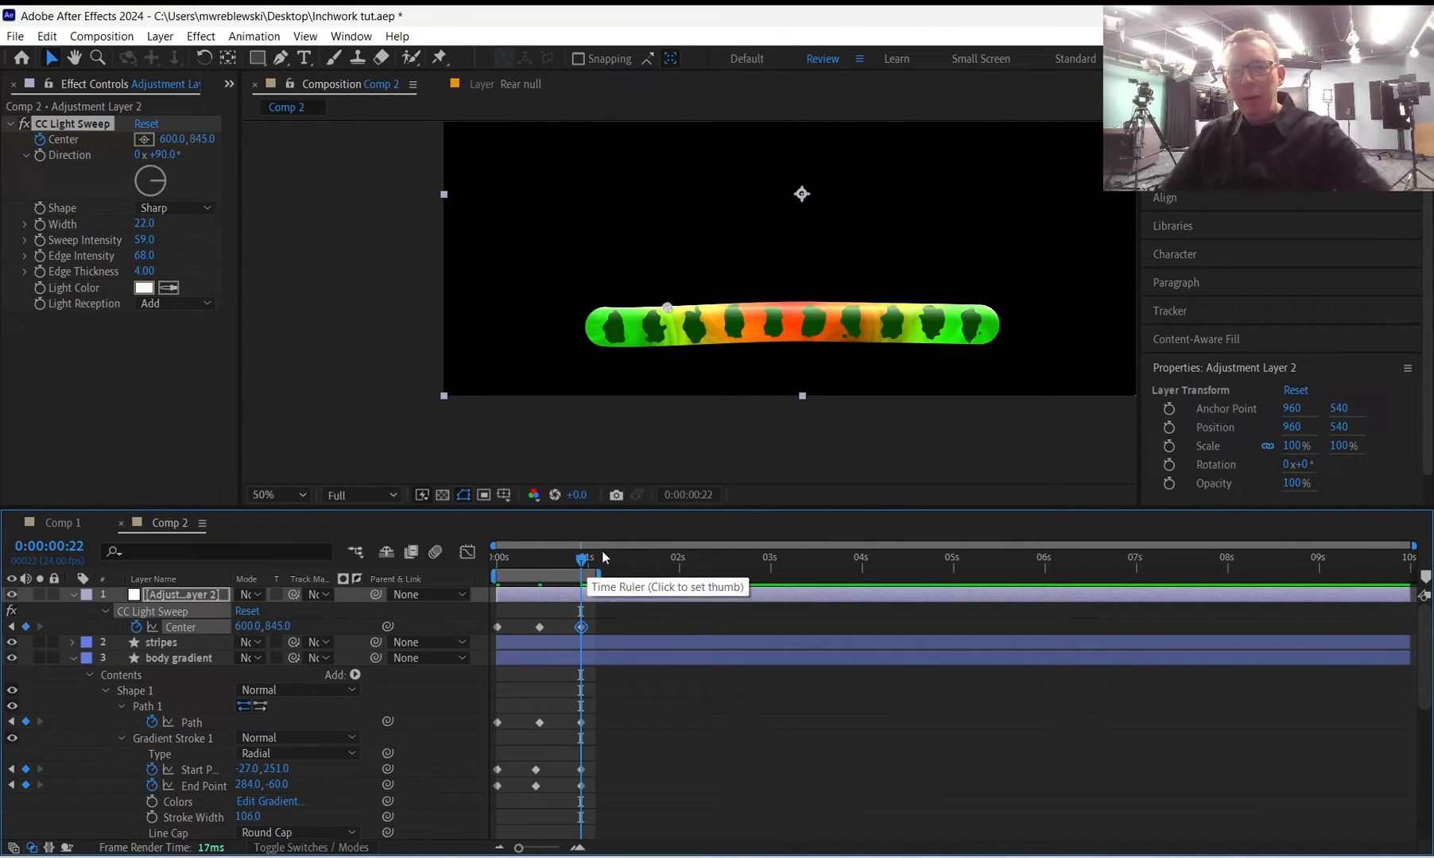
Scrub the animation back to 0:00:00:02 and inspect the light sweep along the body up close.
{"action": "left_click", "coordinate": [566, 558]}
{"action": "left_click_drag", "start_coordinate": [566, 559], "coordinate": [504, 560]}
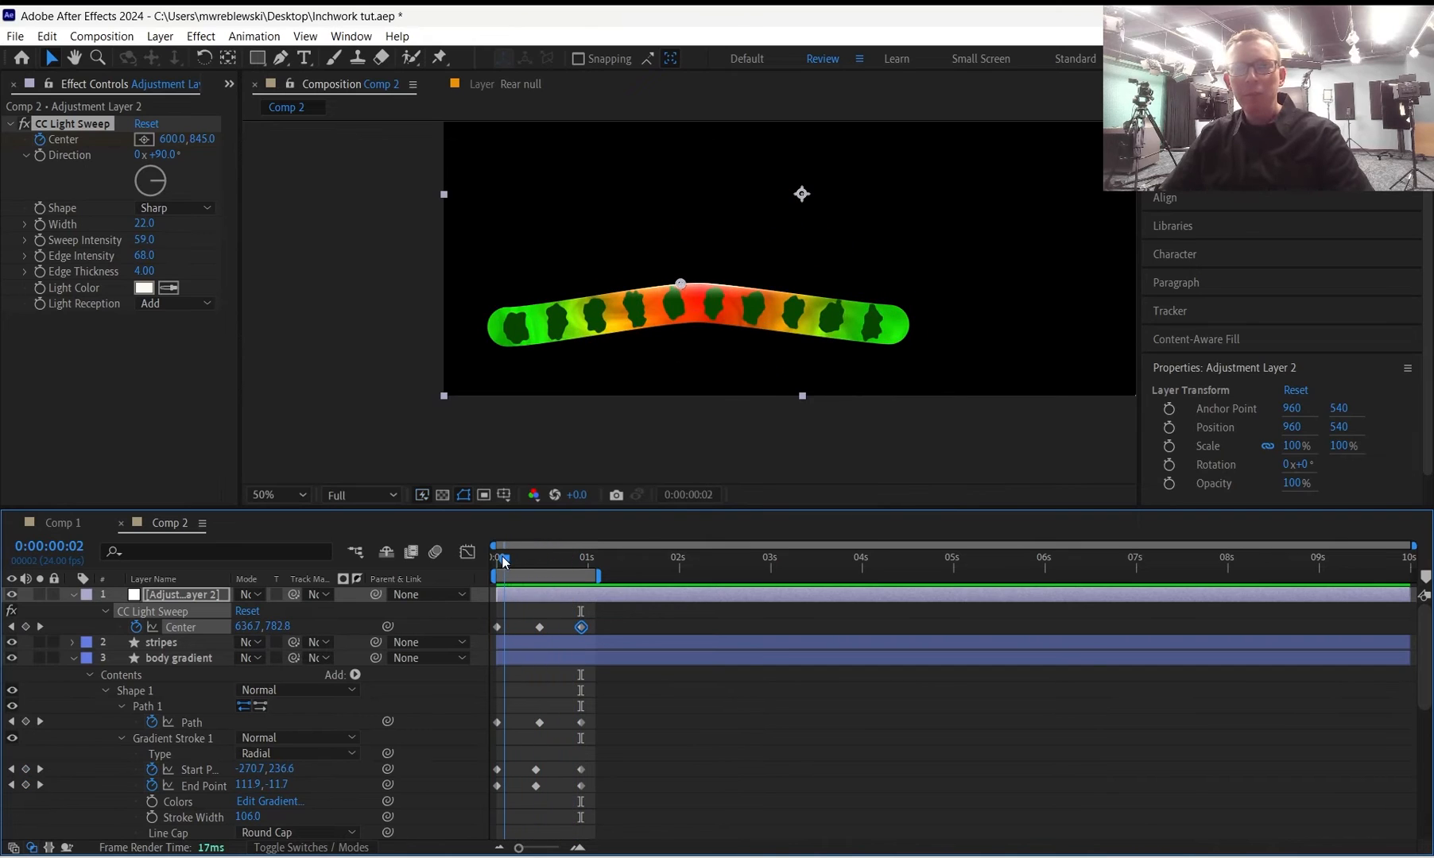
{"action": "scroll", "coordinate": [730, 326], "scroll_direction": "up", "scroll_amount": 2}
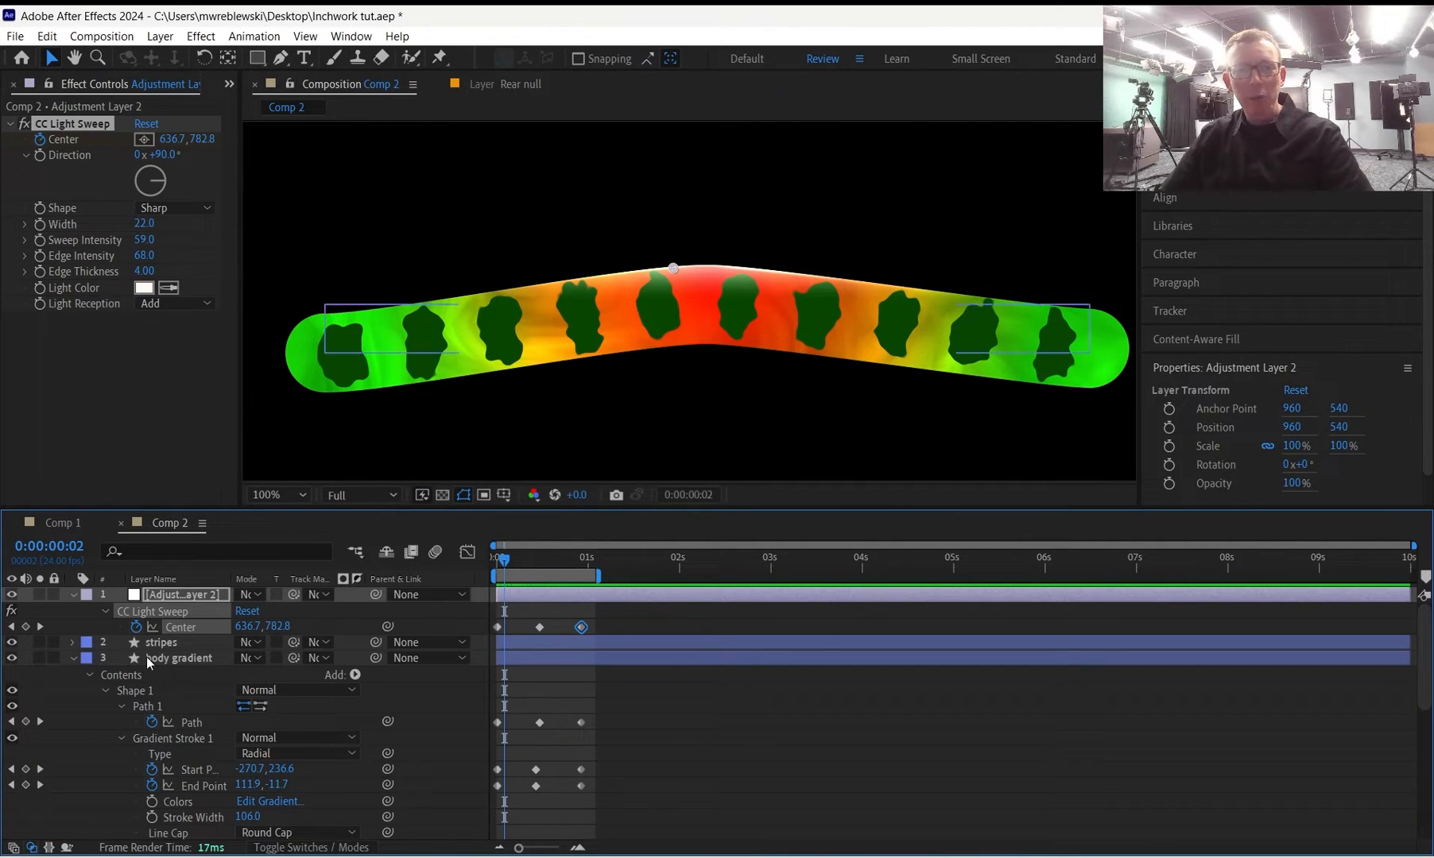
Collapse the adjustment layer's and body gradient layer's properties and select the stripes layer with blending modes shown.
{"action": "left_click", "coordinate": [74, 597]}
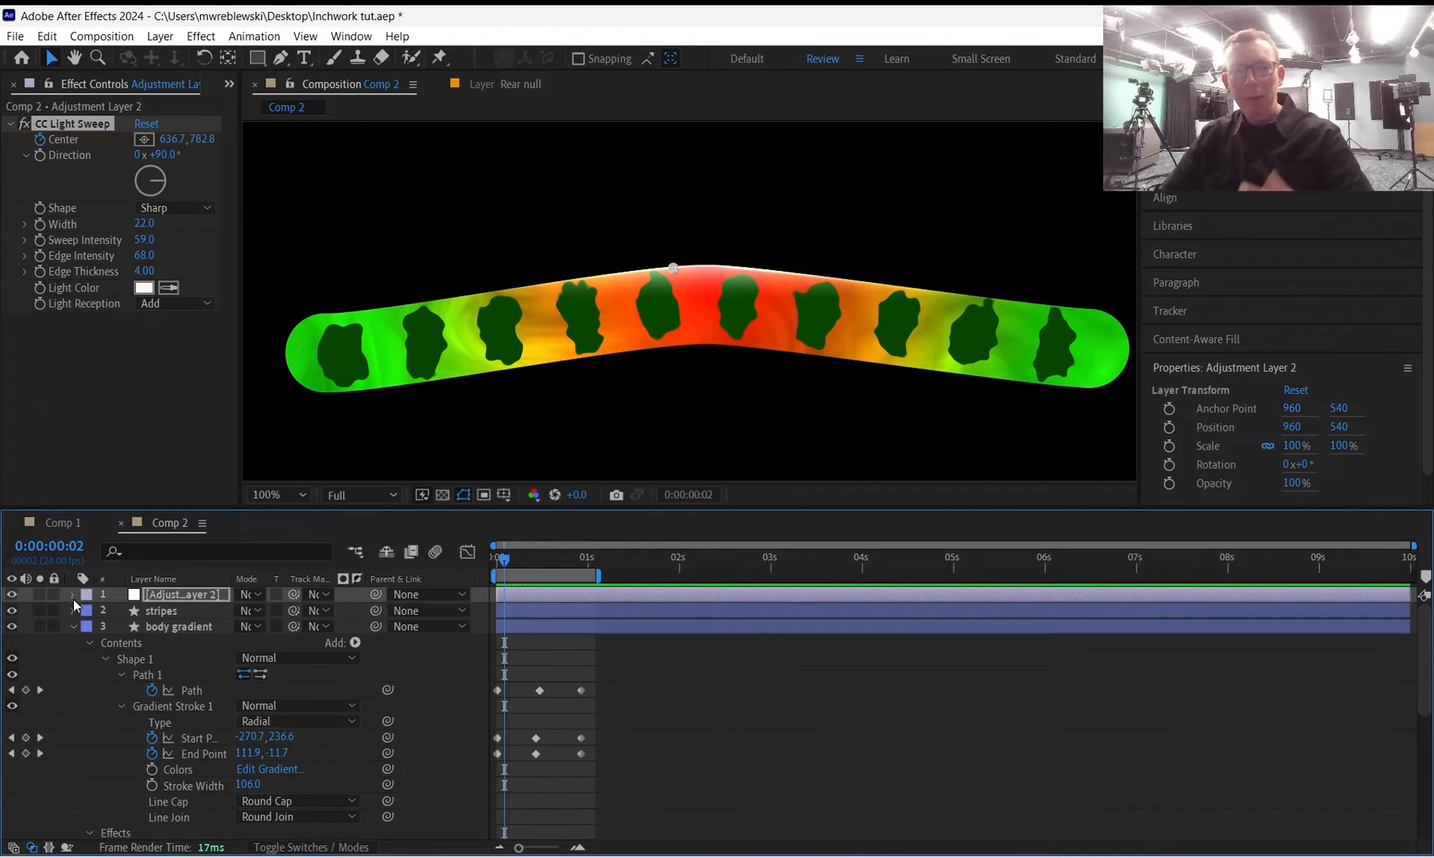
{"action": "left_click", "coordinate": [77, 628]}
{"action": "left_click", "coordinate": [178, 610]}
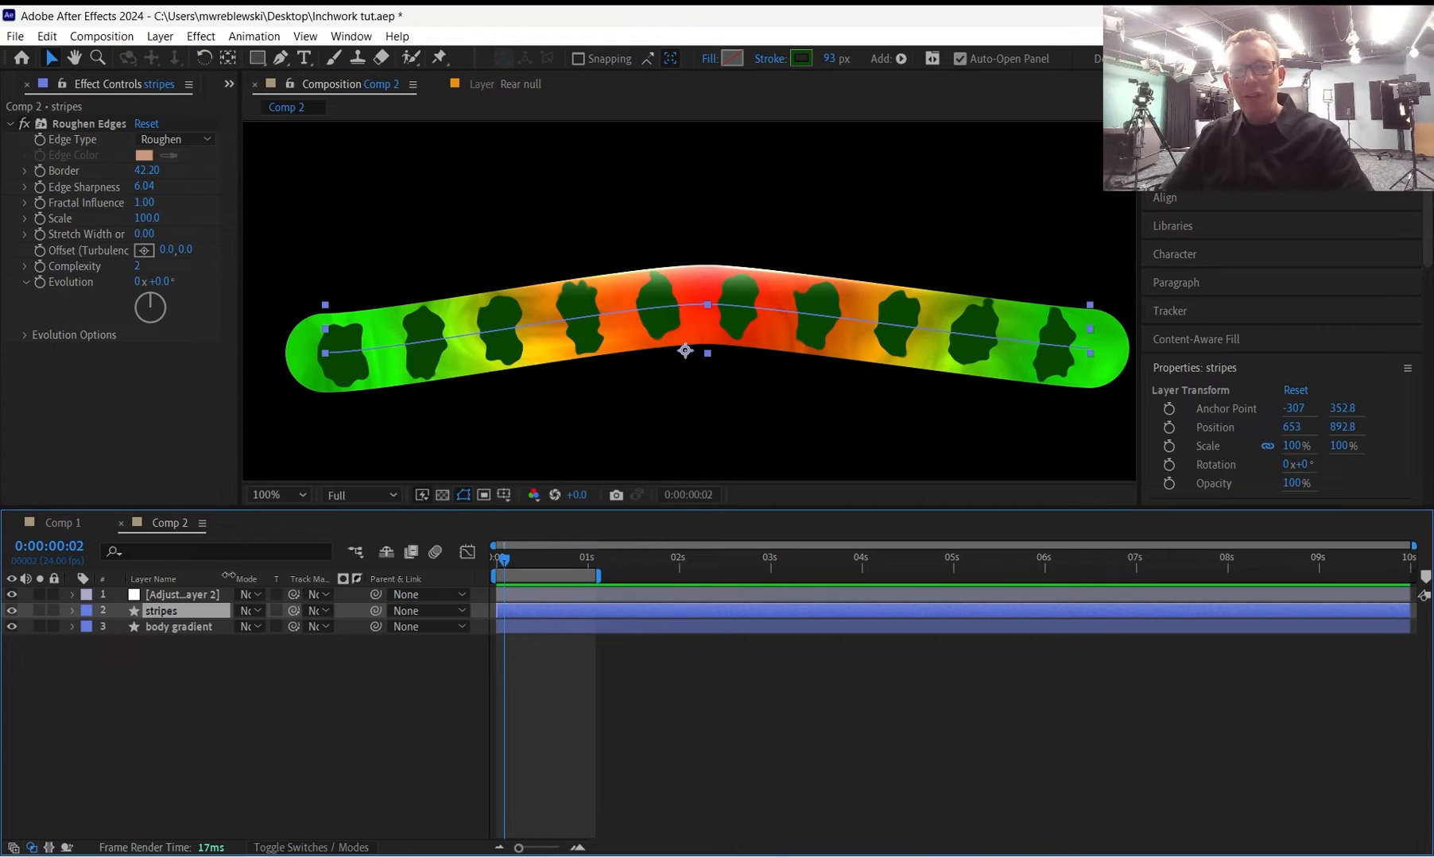
{"action": "left_click", "coordinate": [314, 847]}
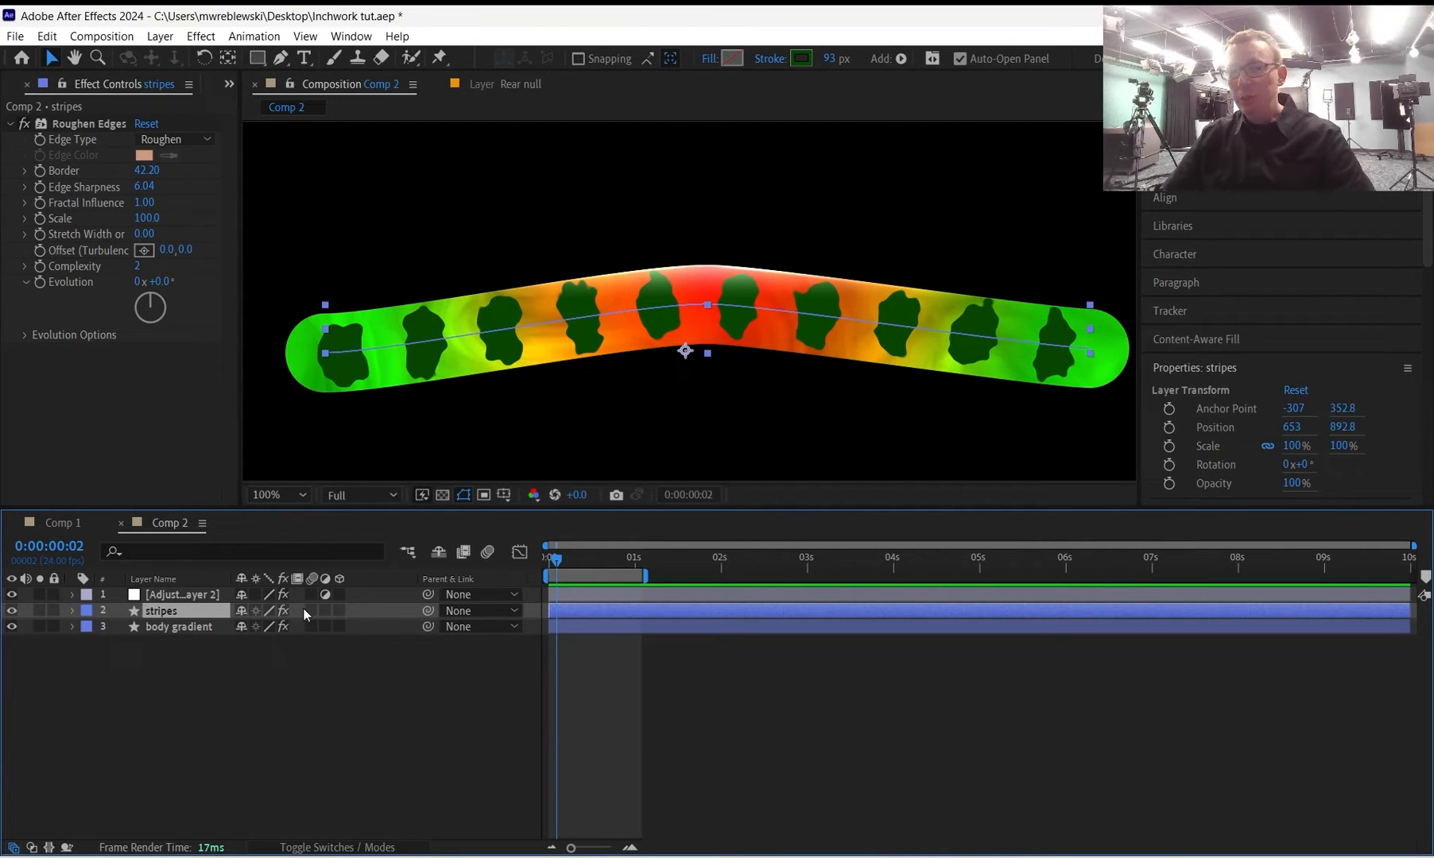
{"action": "left_click", "coordinate": [338, 849]}
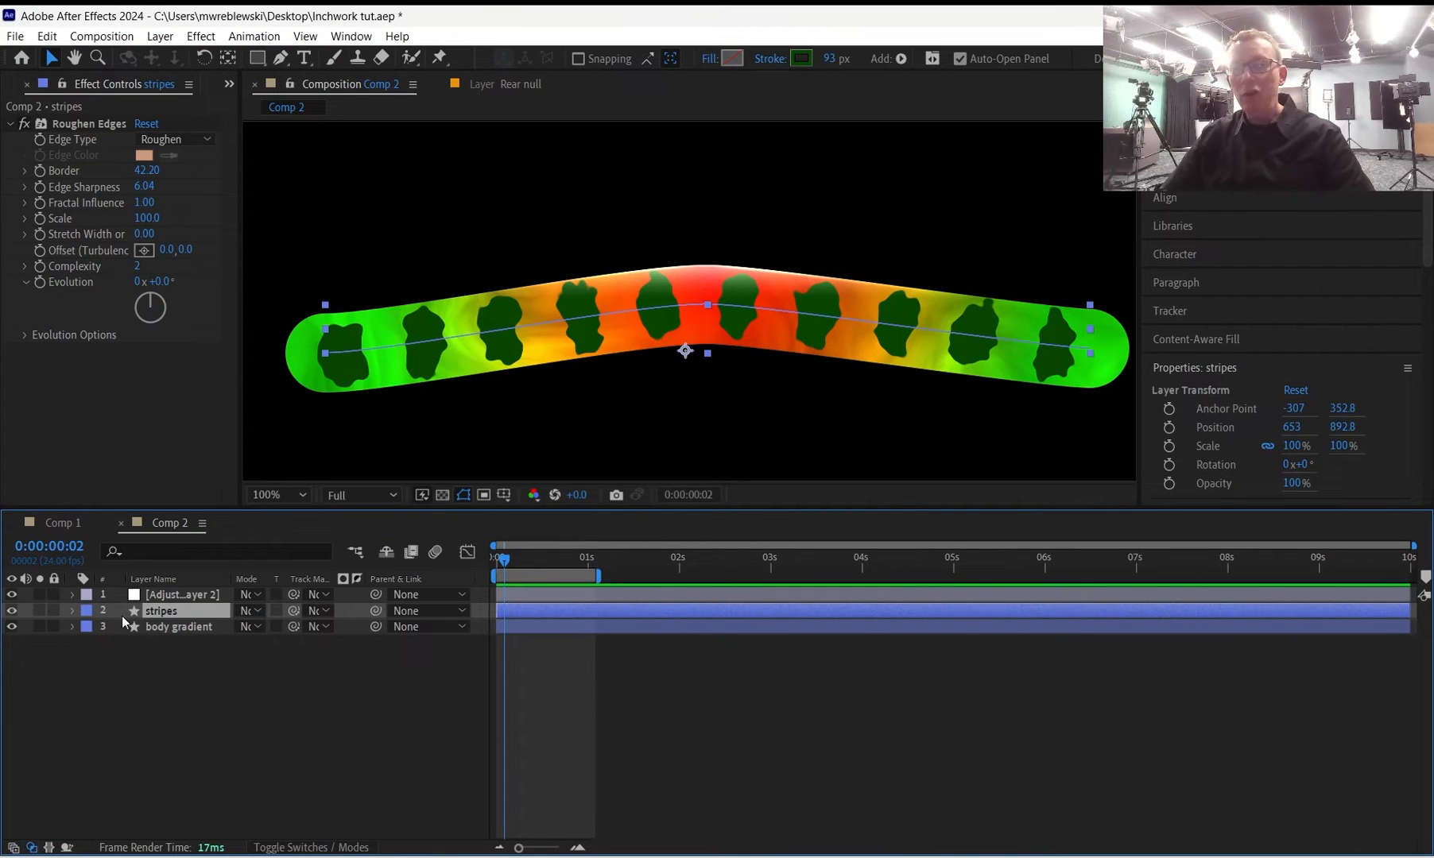
Try the Color Dodge, Hard Mix, Hard Light and Multiply blending modes on the stripes layer.
{"action": "left_click", "coordinate": [250, 616]}
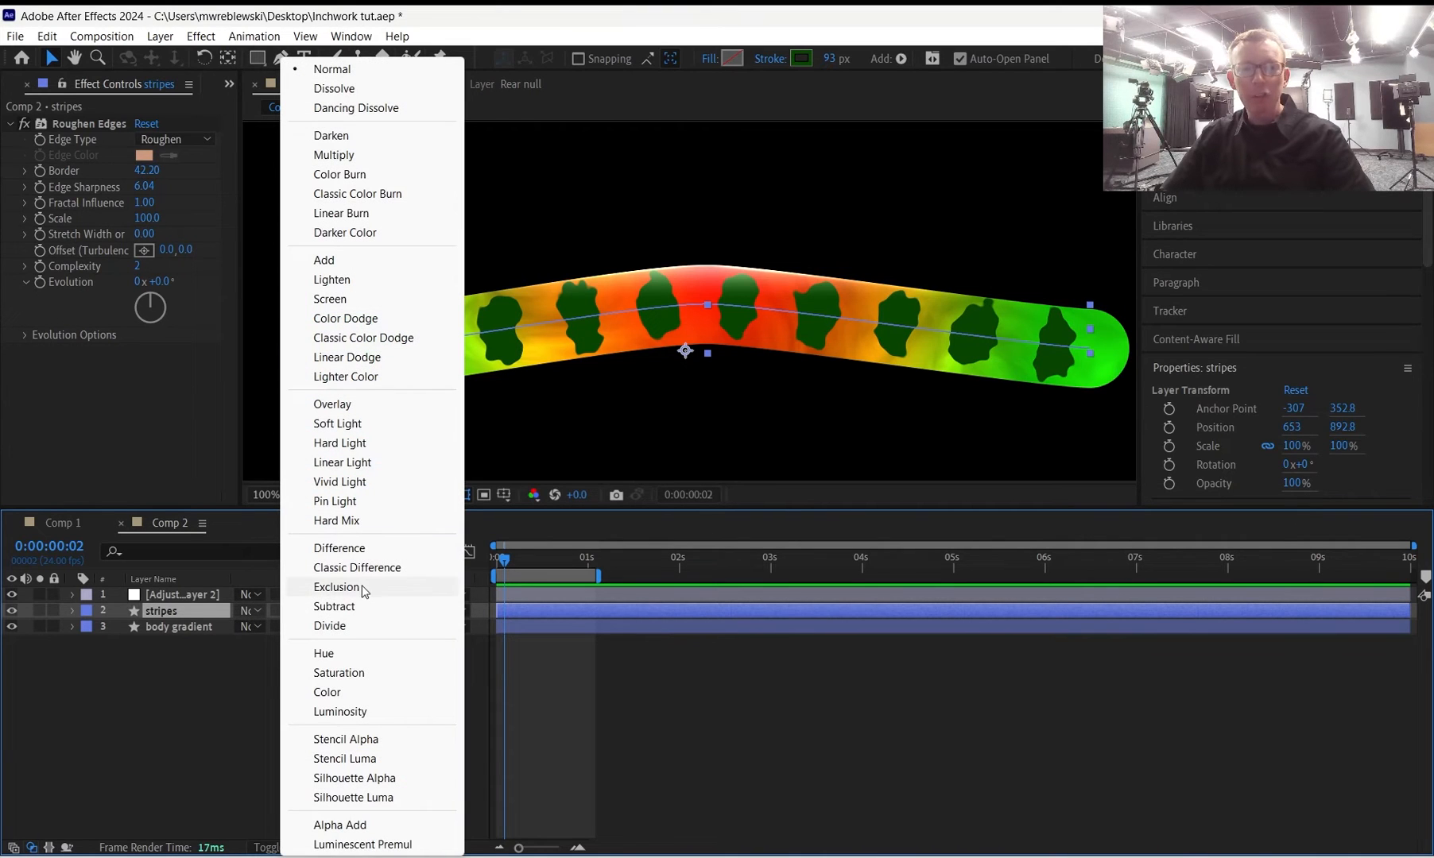
{"action": "left_click", "coordinate": [377, 321]}
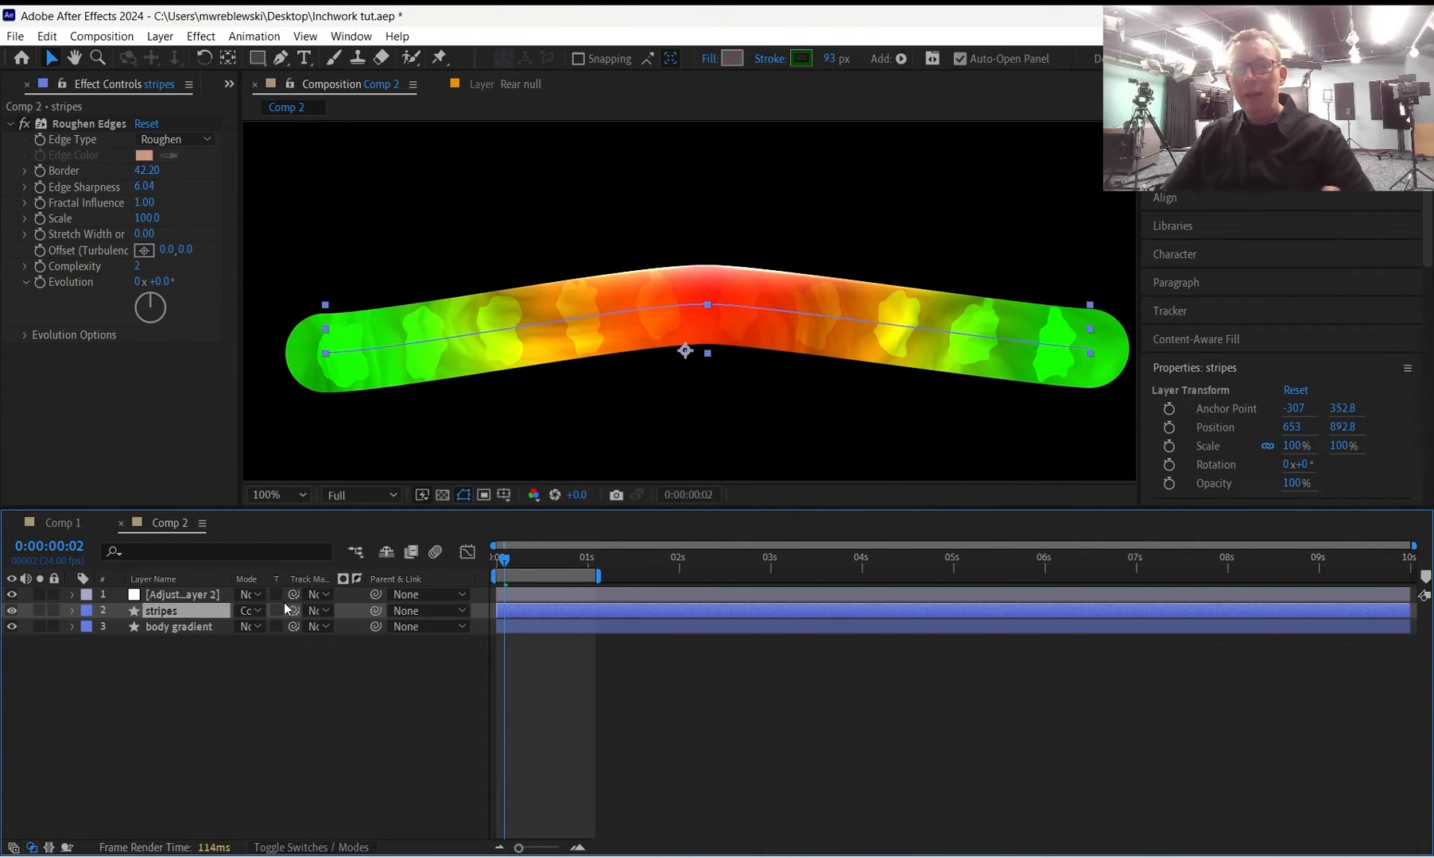
{"action": "left_click", "coordinate": [254, 613]}
{"action": "left_click", "coordinate": [310, 521]}
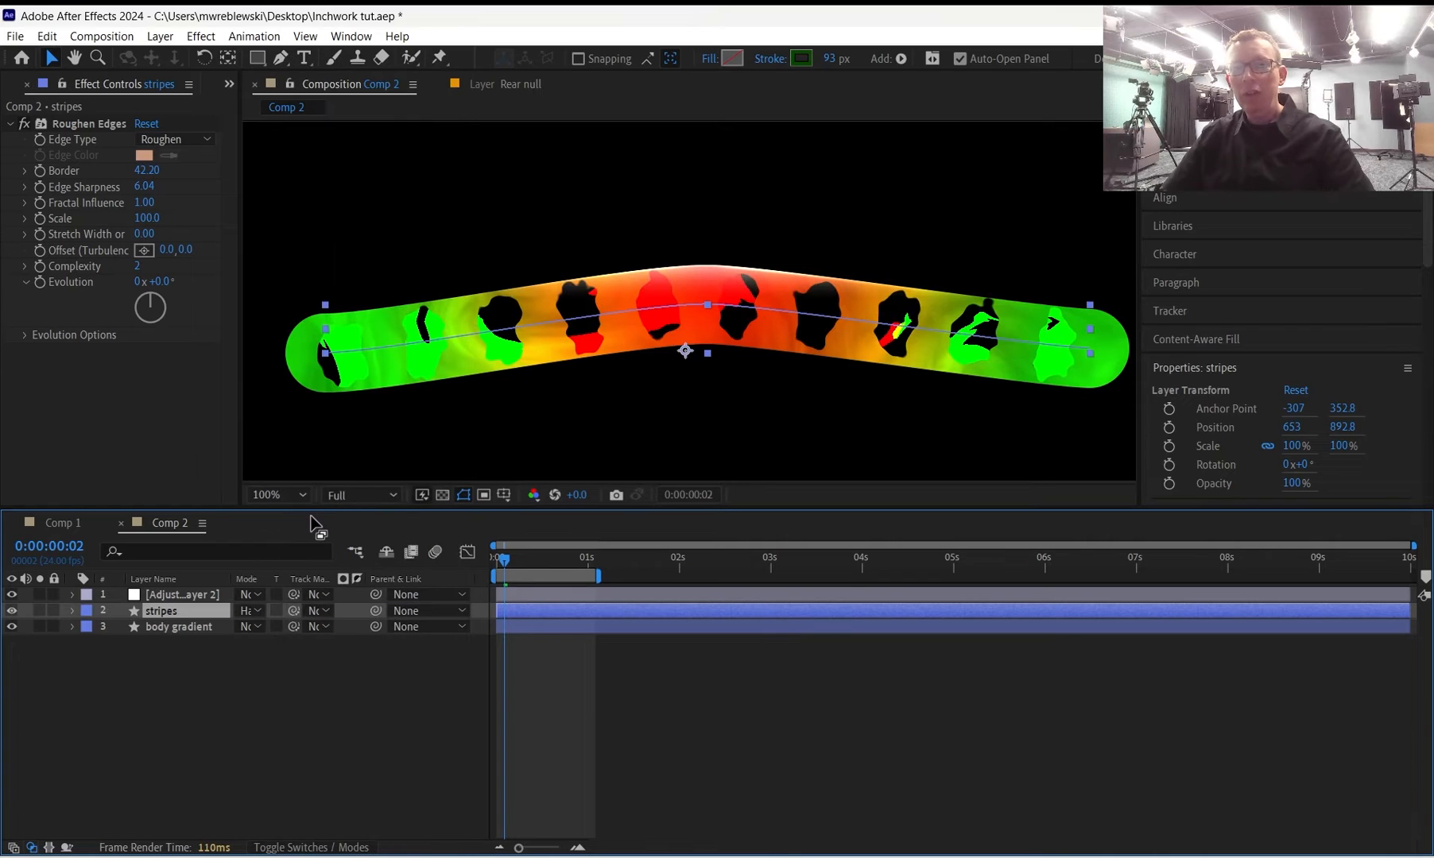
{"action": "left_click", "coordinate": [251, 611]}
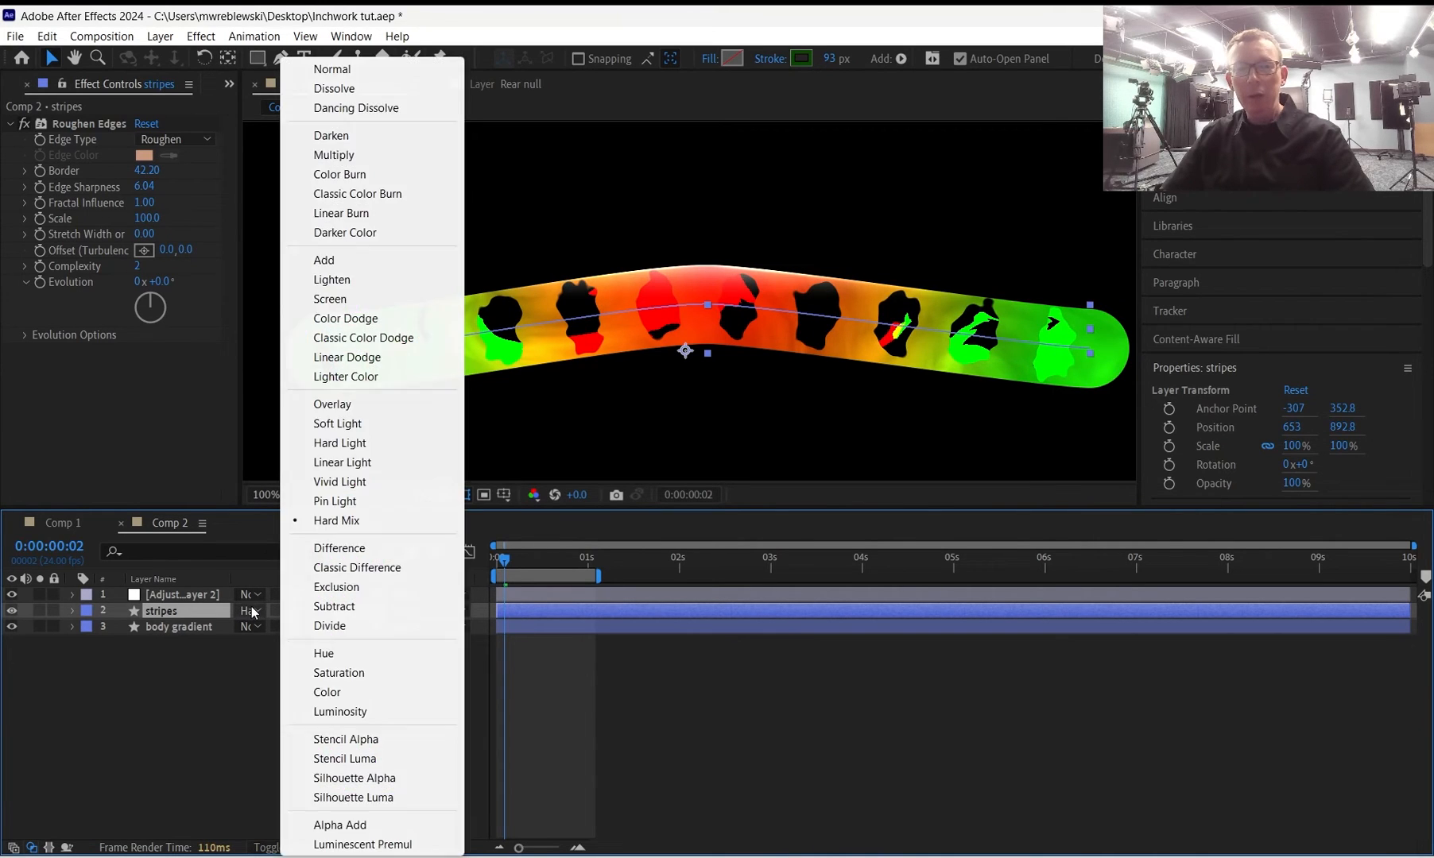
{"action": "left_click", "coordinate": [311, 445]}
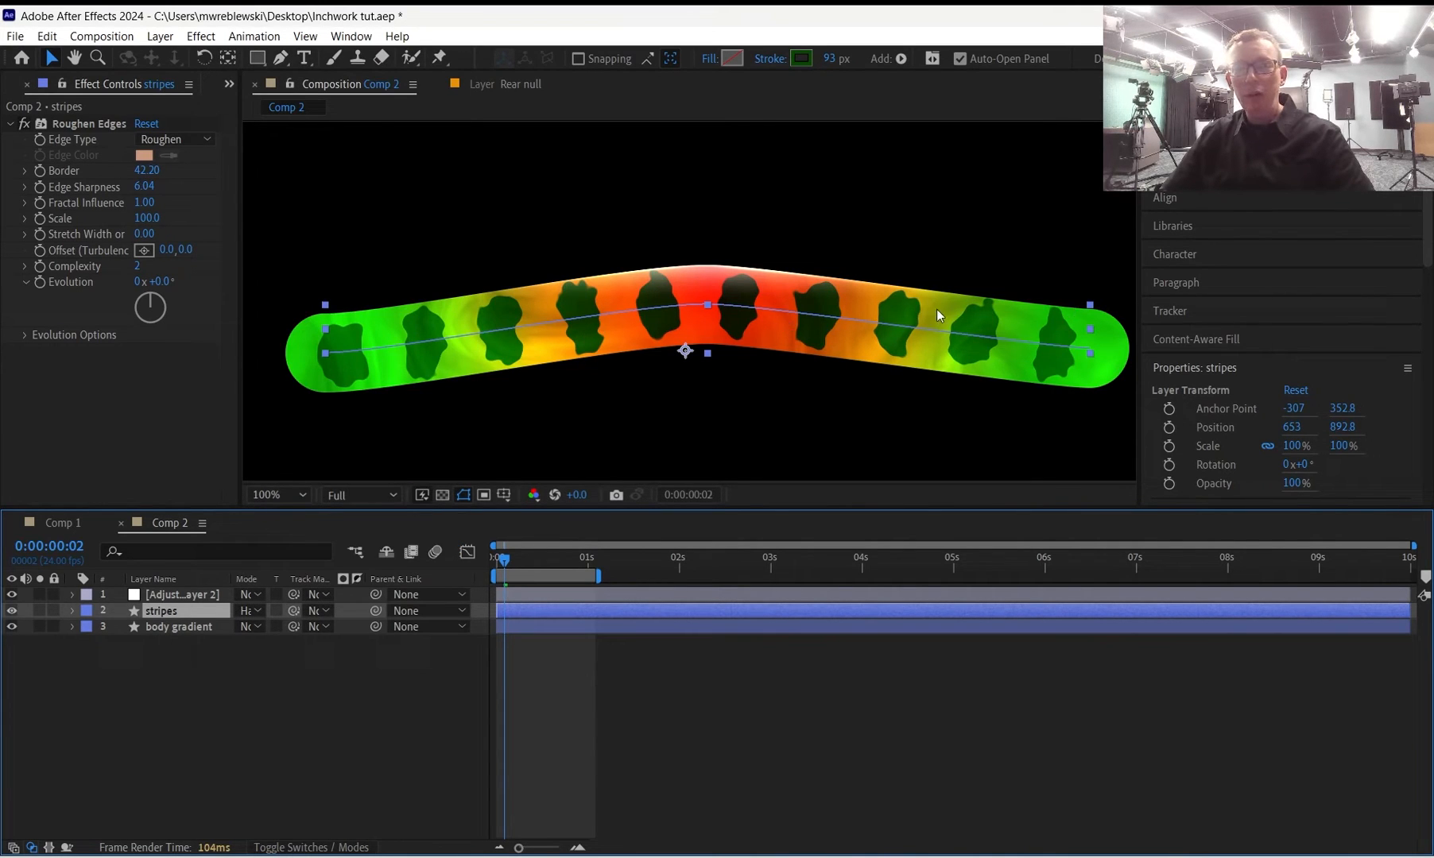
{"action": "left_click", "coordinate": [253, 612]}
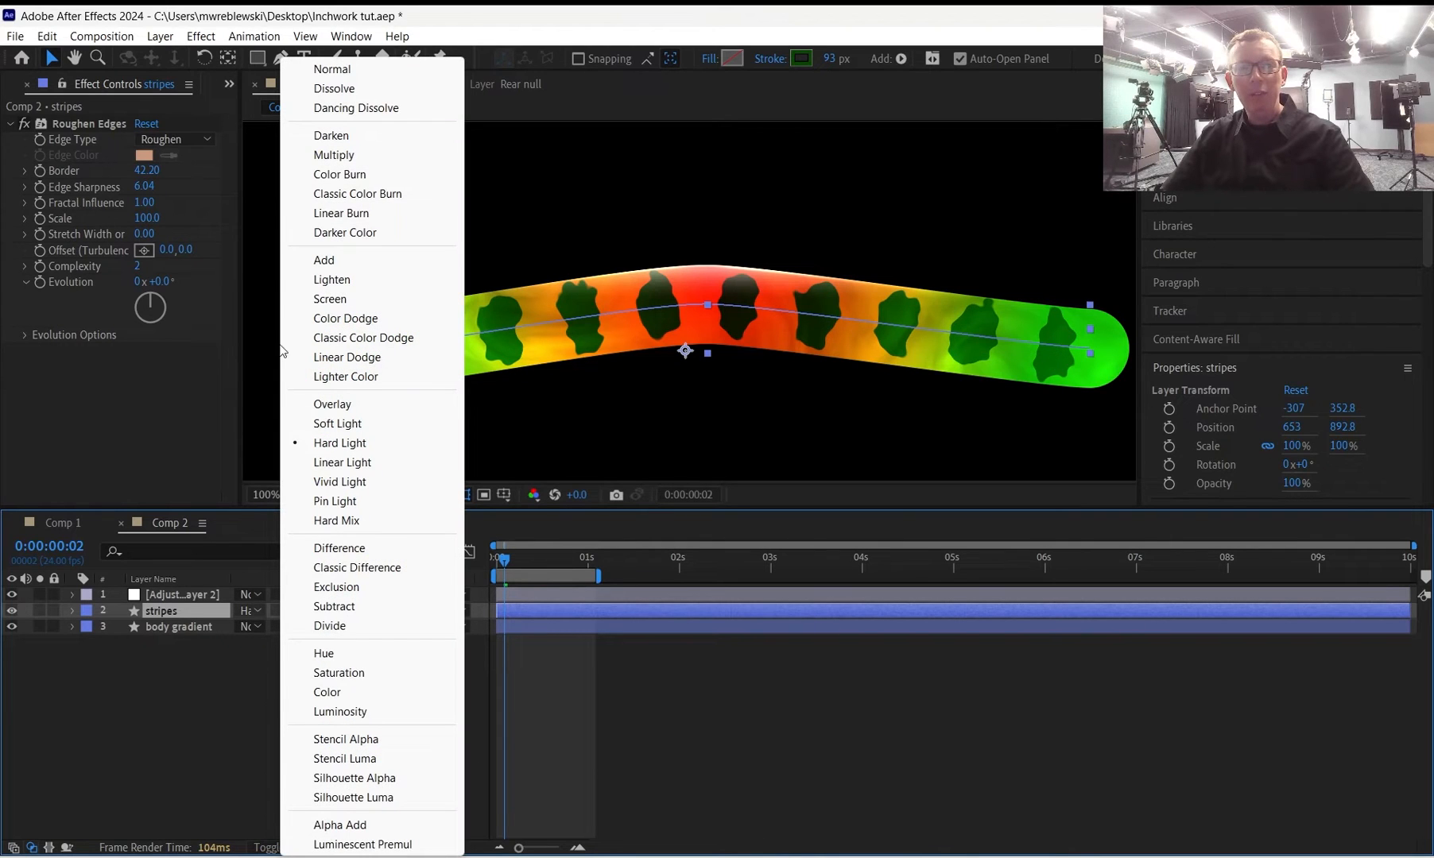
{"action": "left_click", "coordinate": [325, 158]}
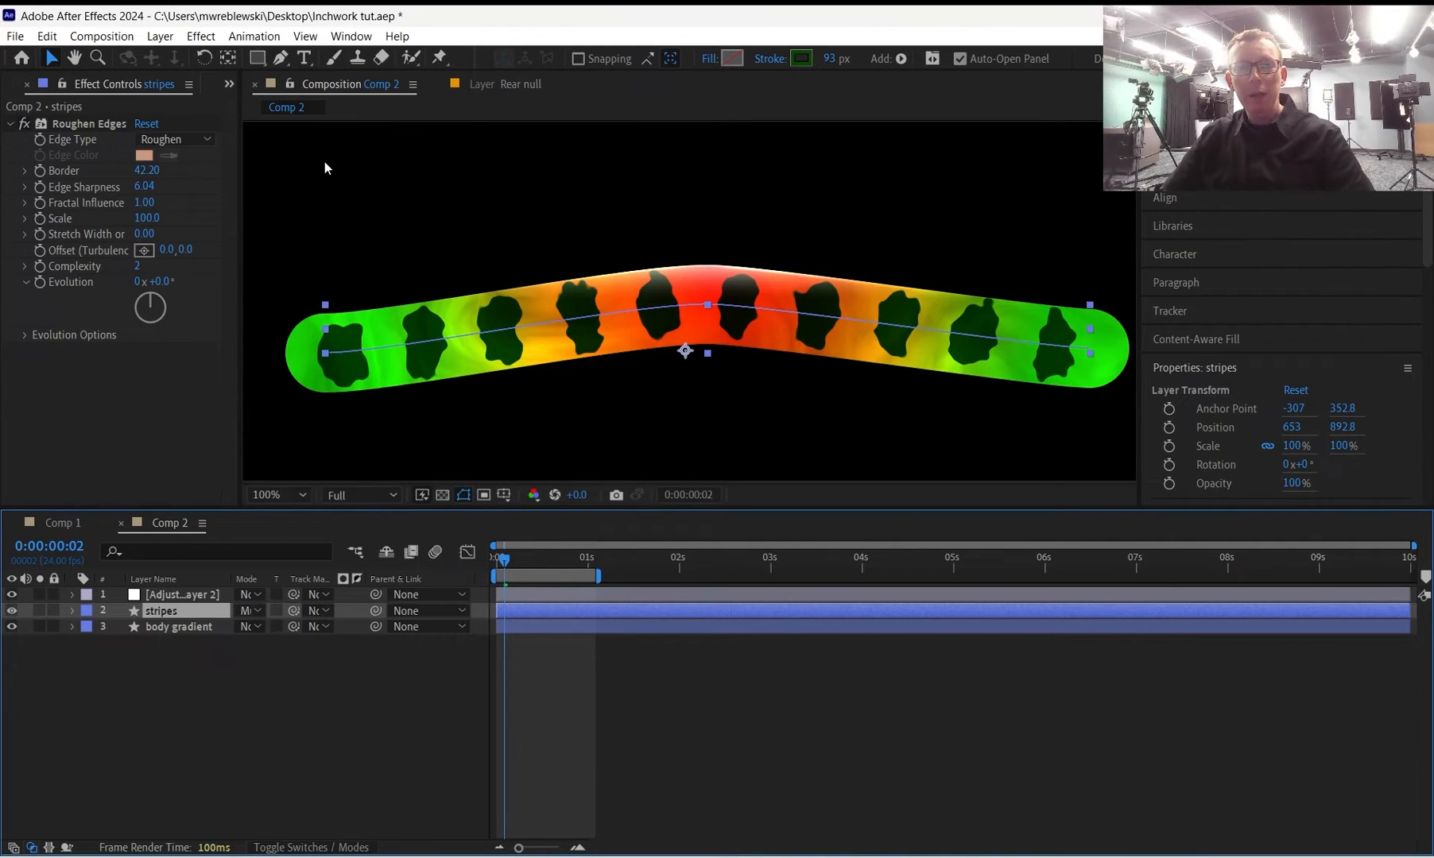
Try the Darker Color, Classic Color Burn and Soft Light blending modes on the stripes layer.
{"action": "left_click", "coordinate": [251, 609]}
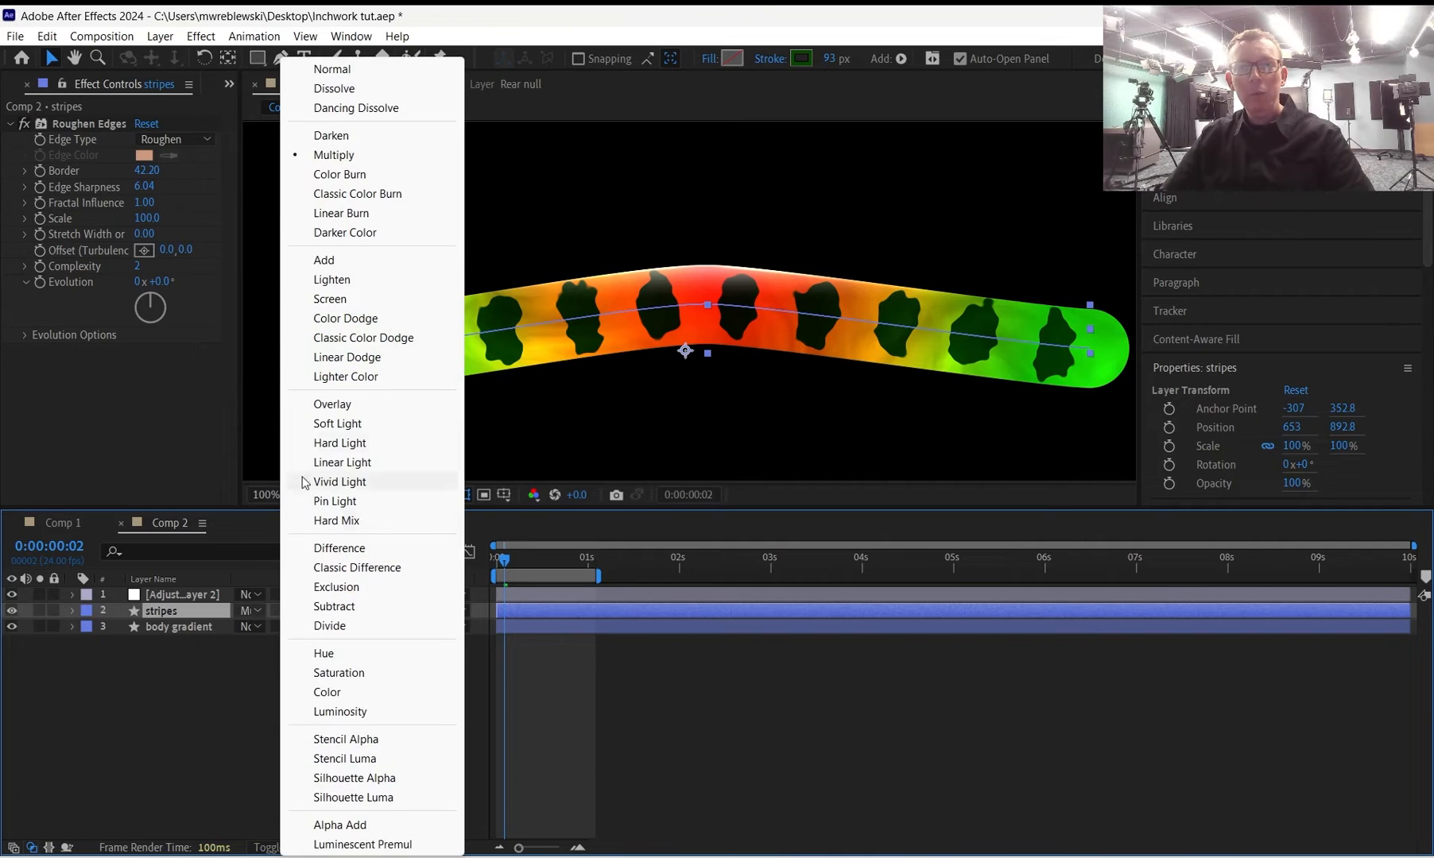
{"action": "left_click", "coordinate": [357, 233]}
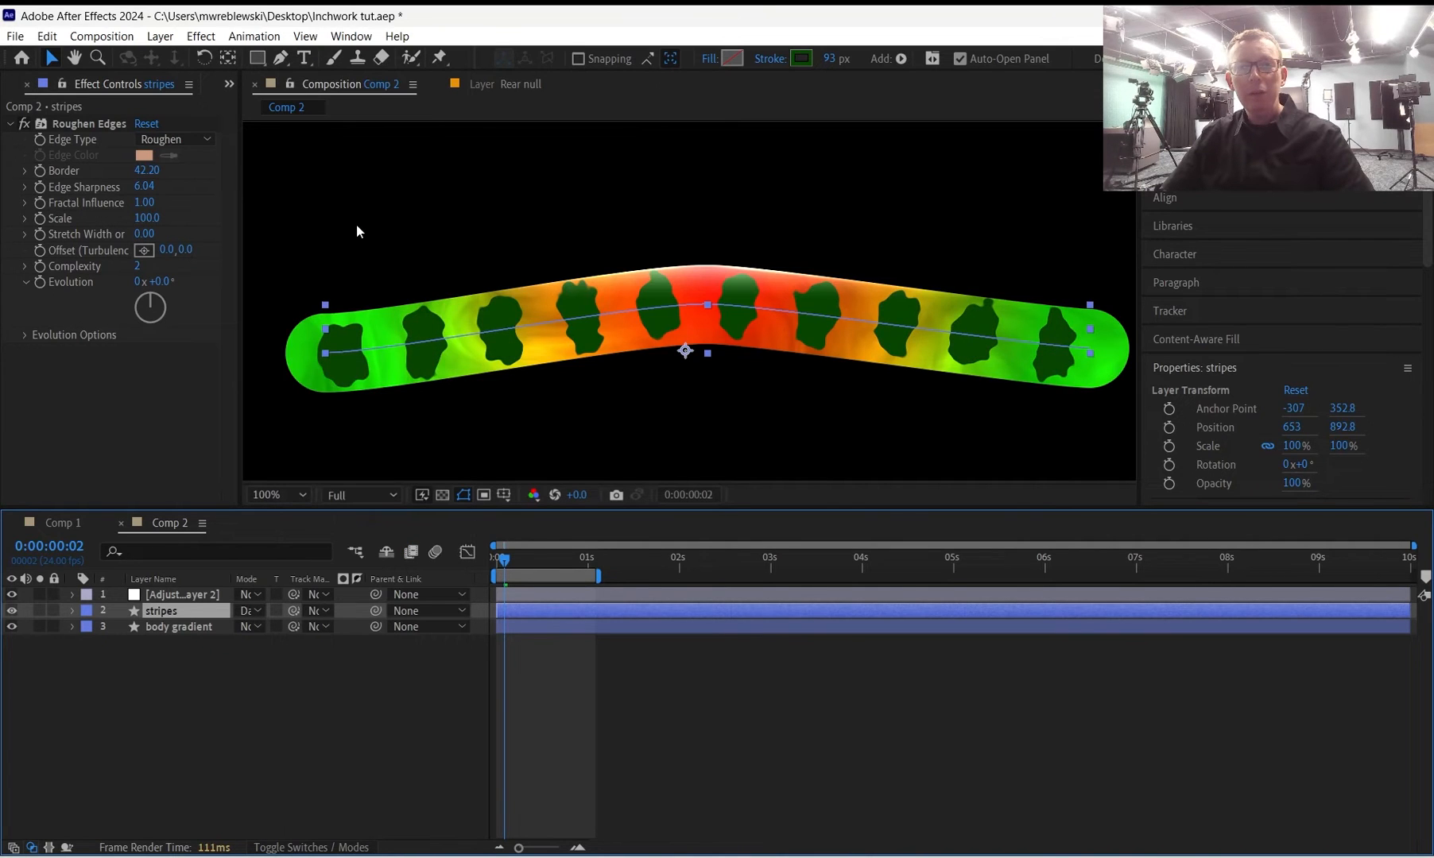
{"action": "left_click", "coordinate": [251, 610]}
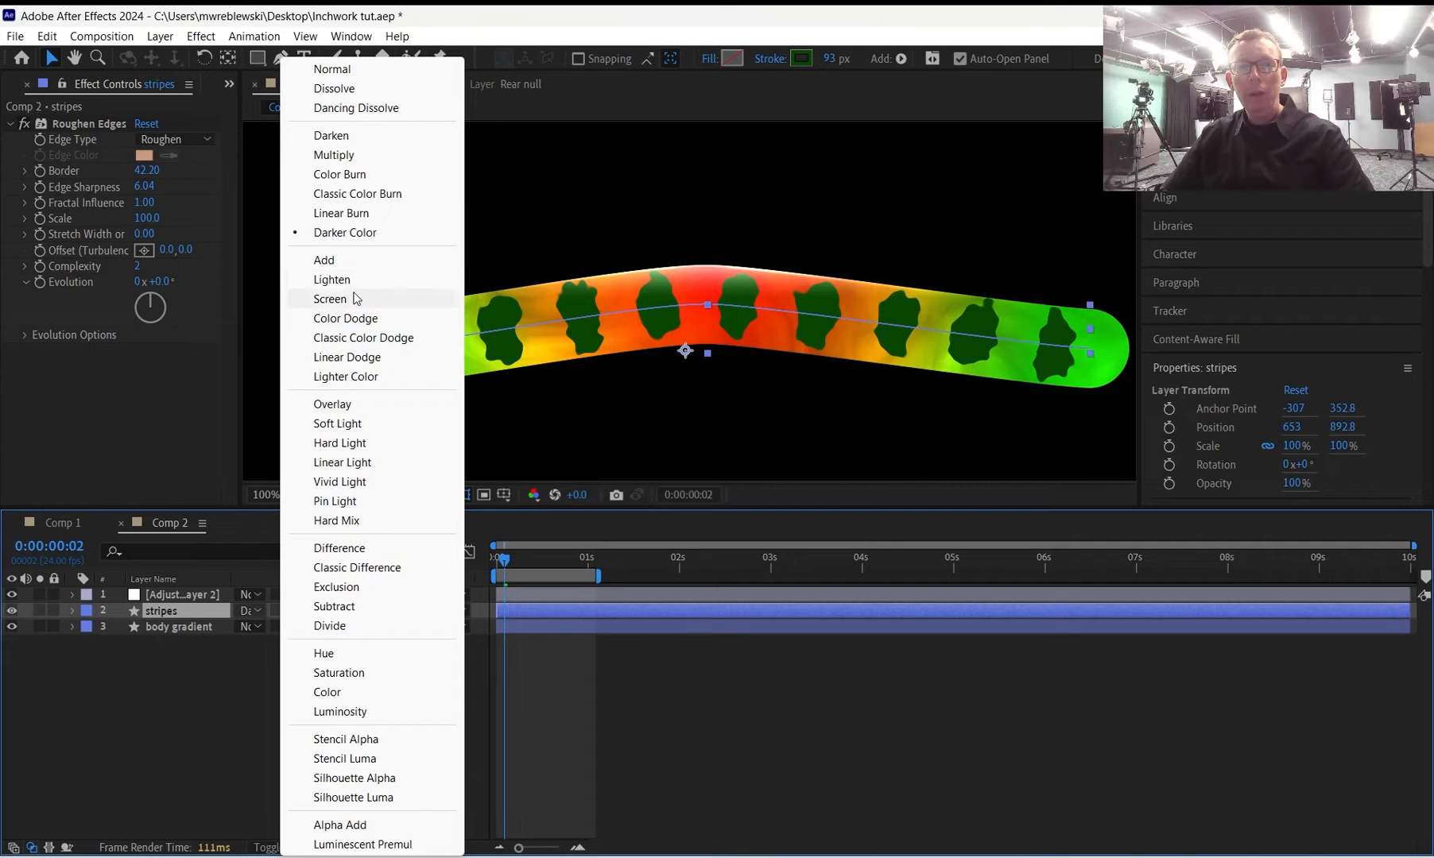
{"action": "left_click", "coordinate": [356, 195]}
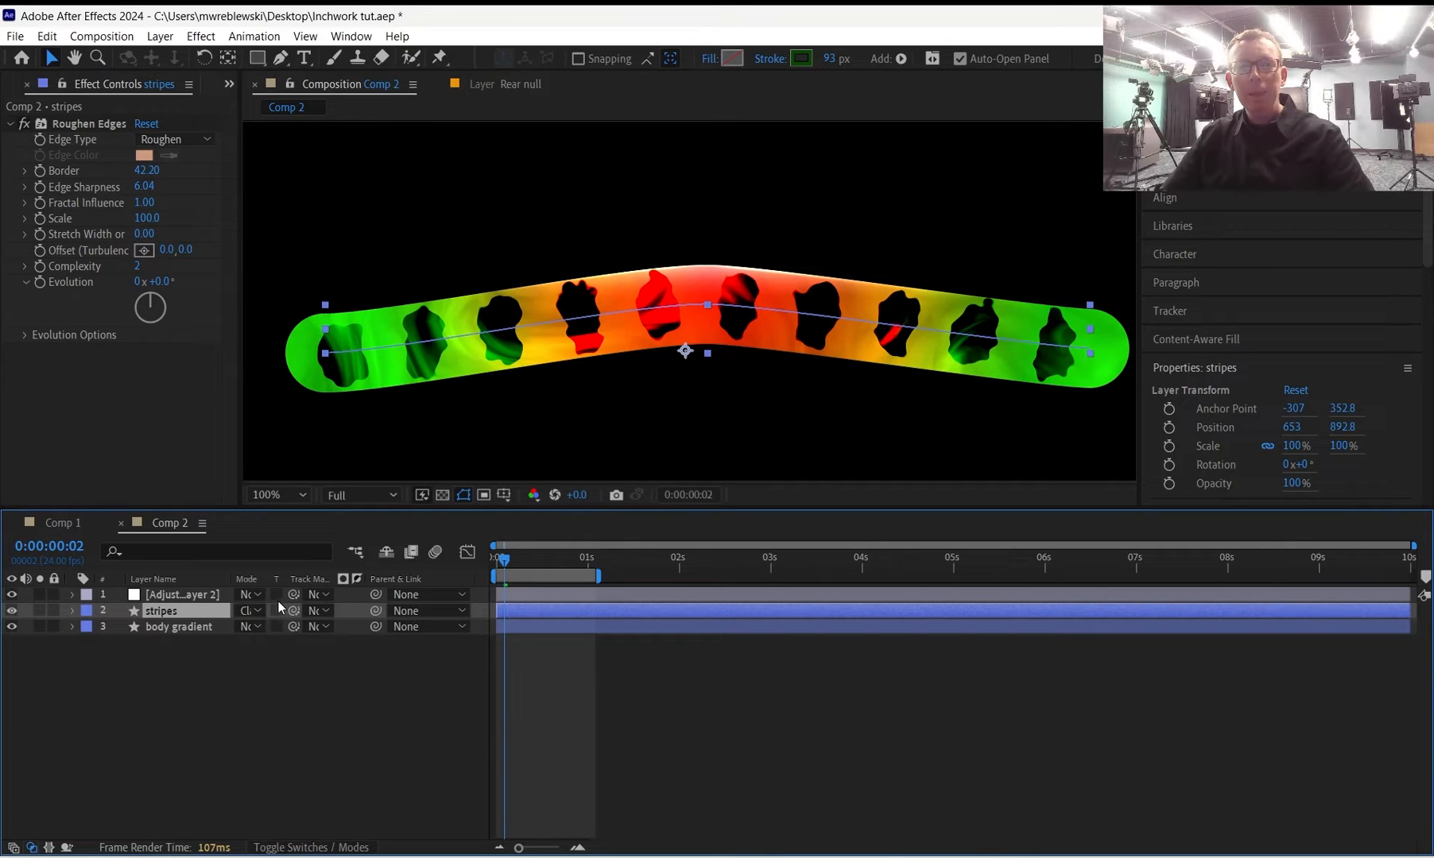
{"action": "left_click", "coordinate": [252, 613]}
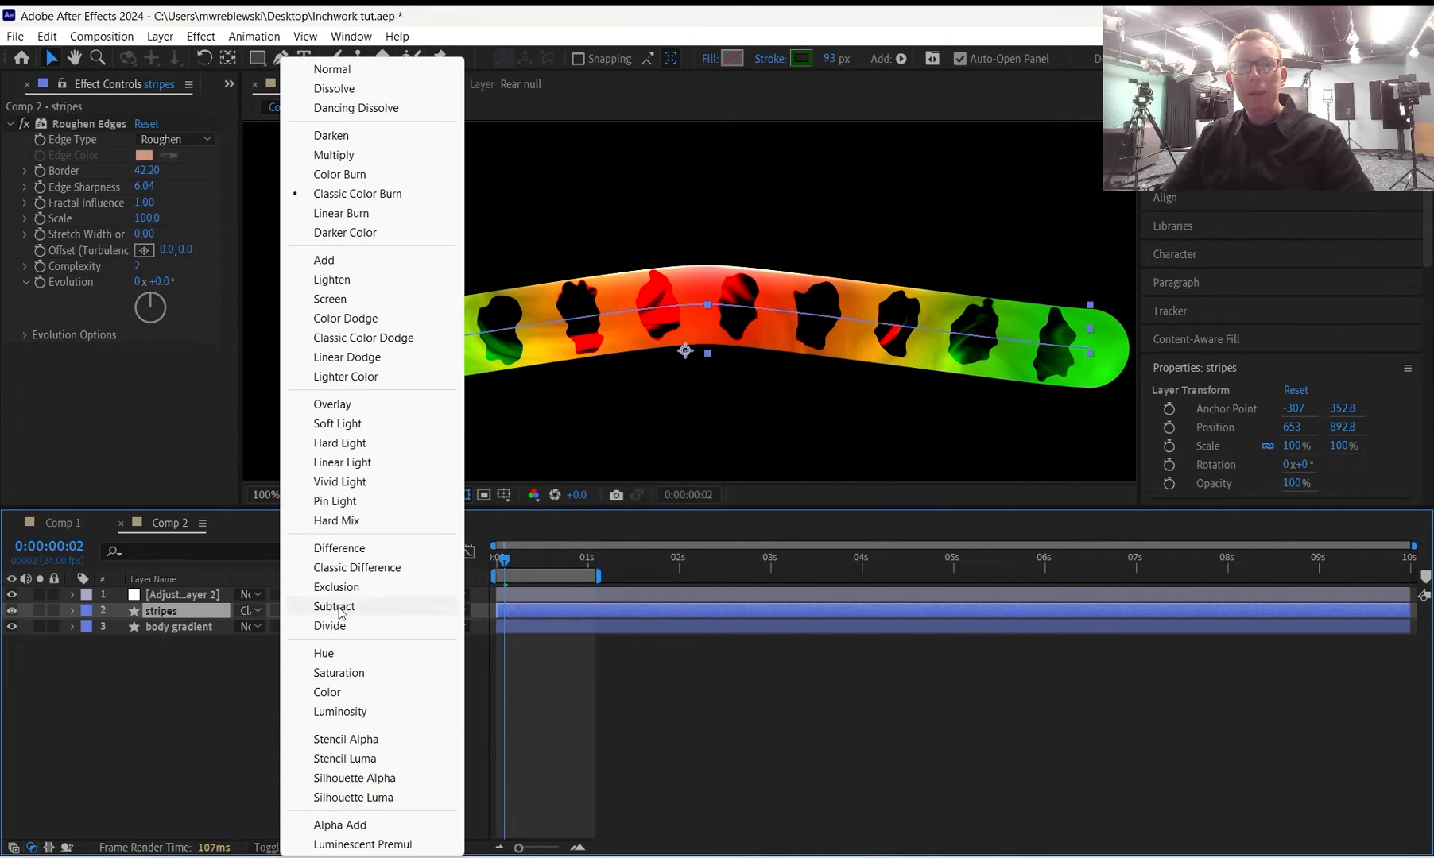
{"action": "left_click", "coordinate": [358, 430]}
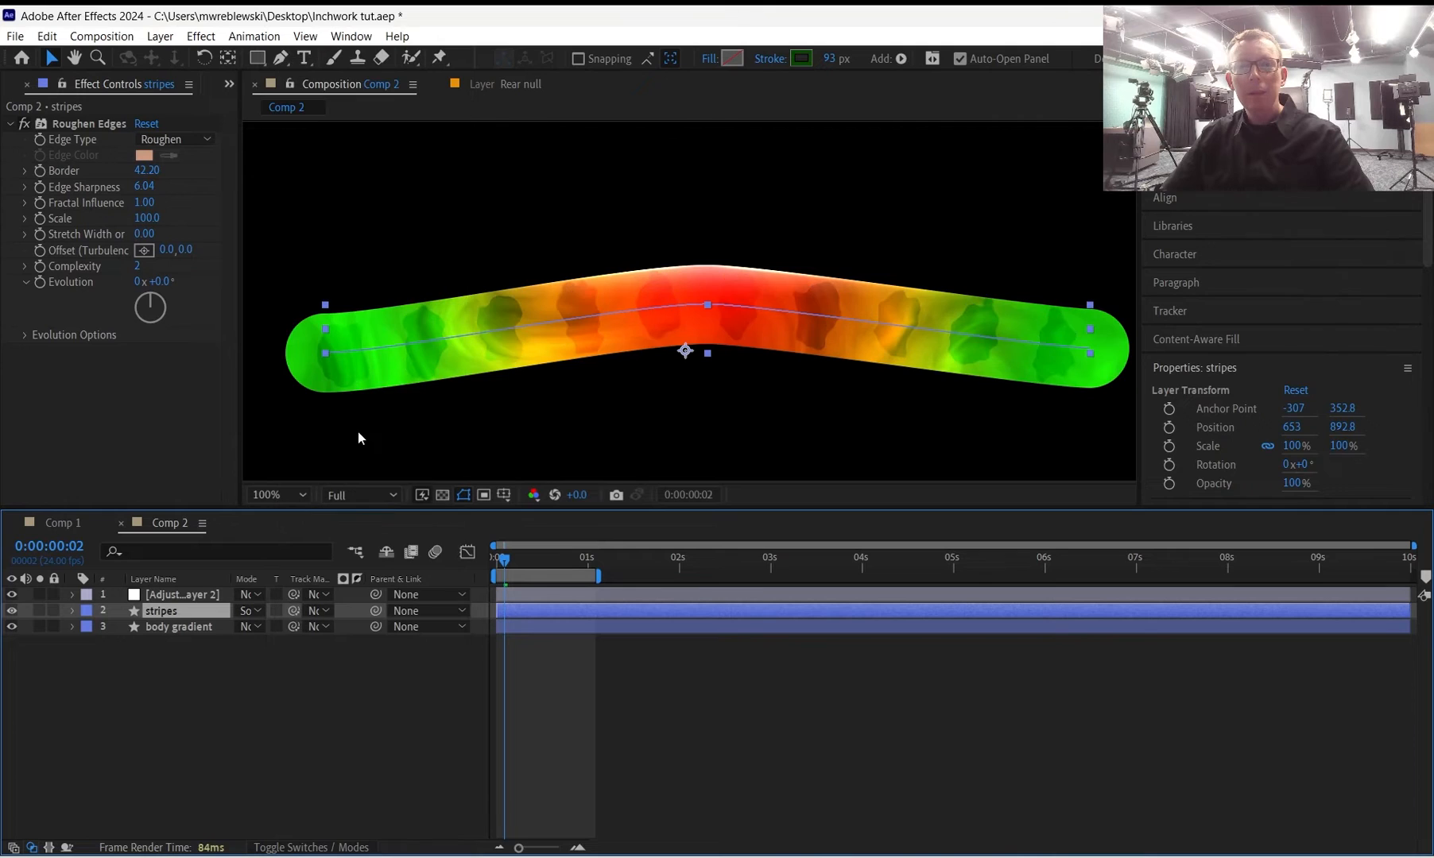
Set the stripes layer's blending mode to Color Burn and its opacity to 47%.
{"action": "left_click", "coordinate": [249, 611]}
{"action": "left_click", "coordinate": [336, 178]}
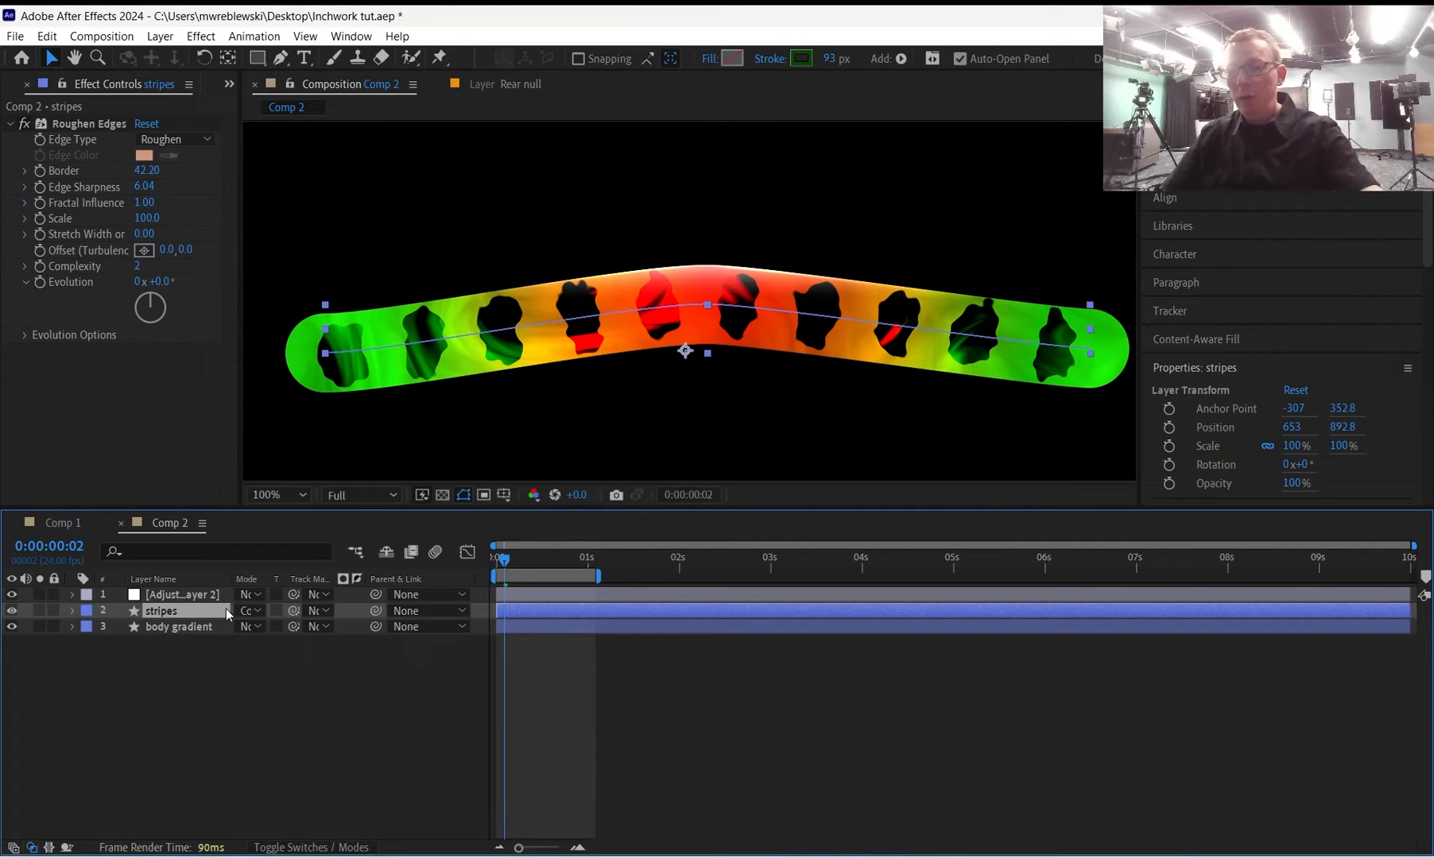
{"action": "key", "text": "t"}
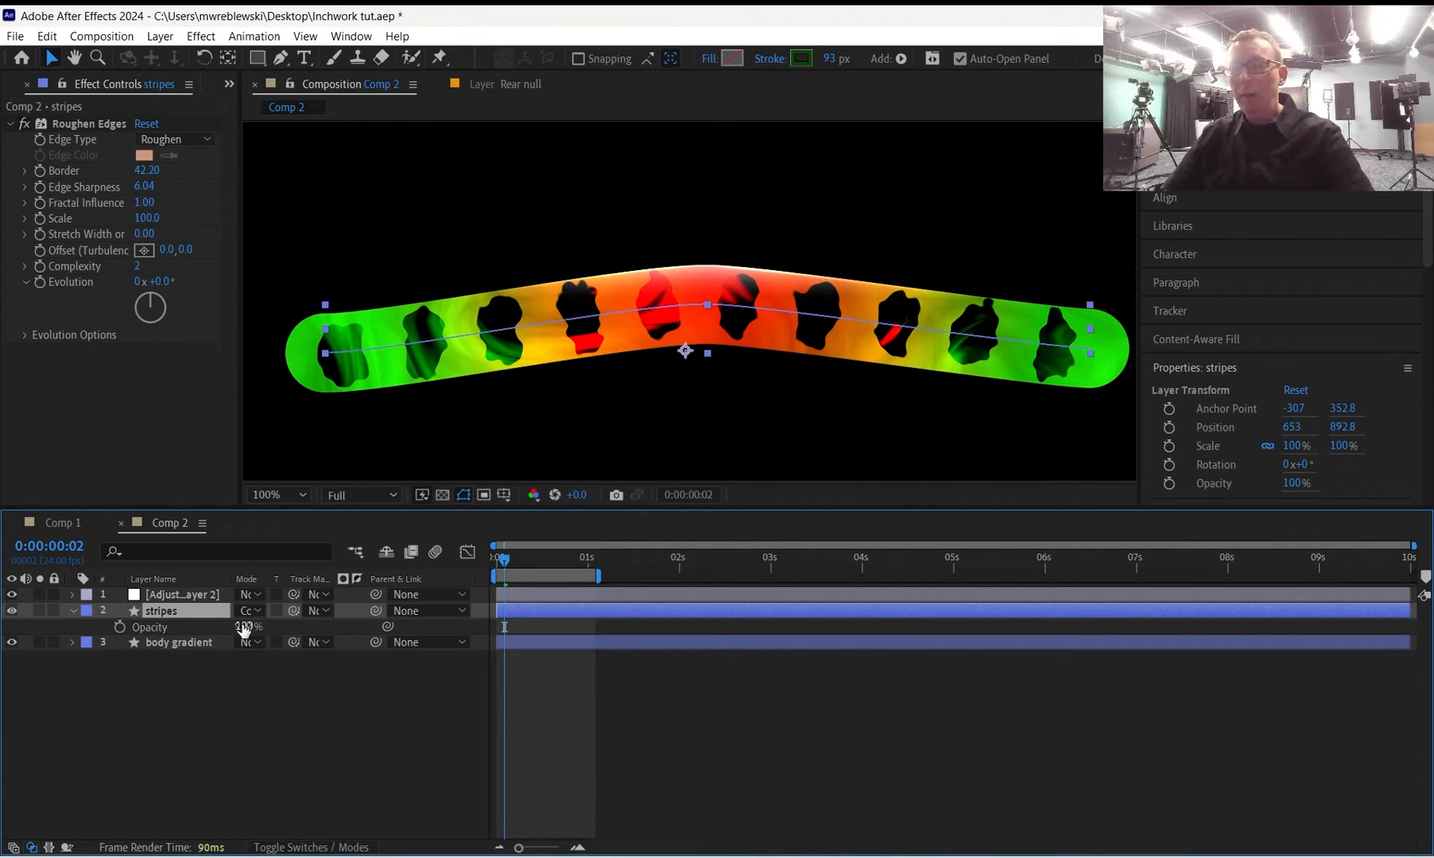
{"action": "left_click_drag", "start_coordinate": [240, 625], "coordinate": [197, 628]}
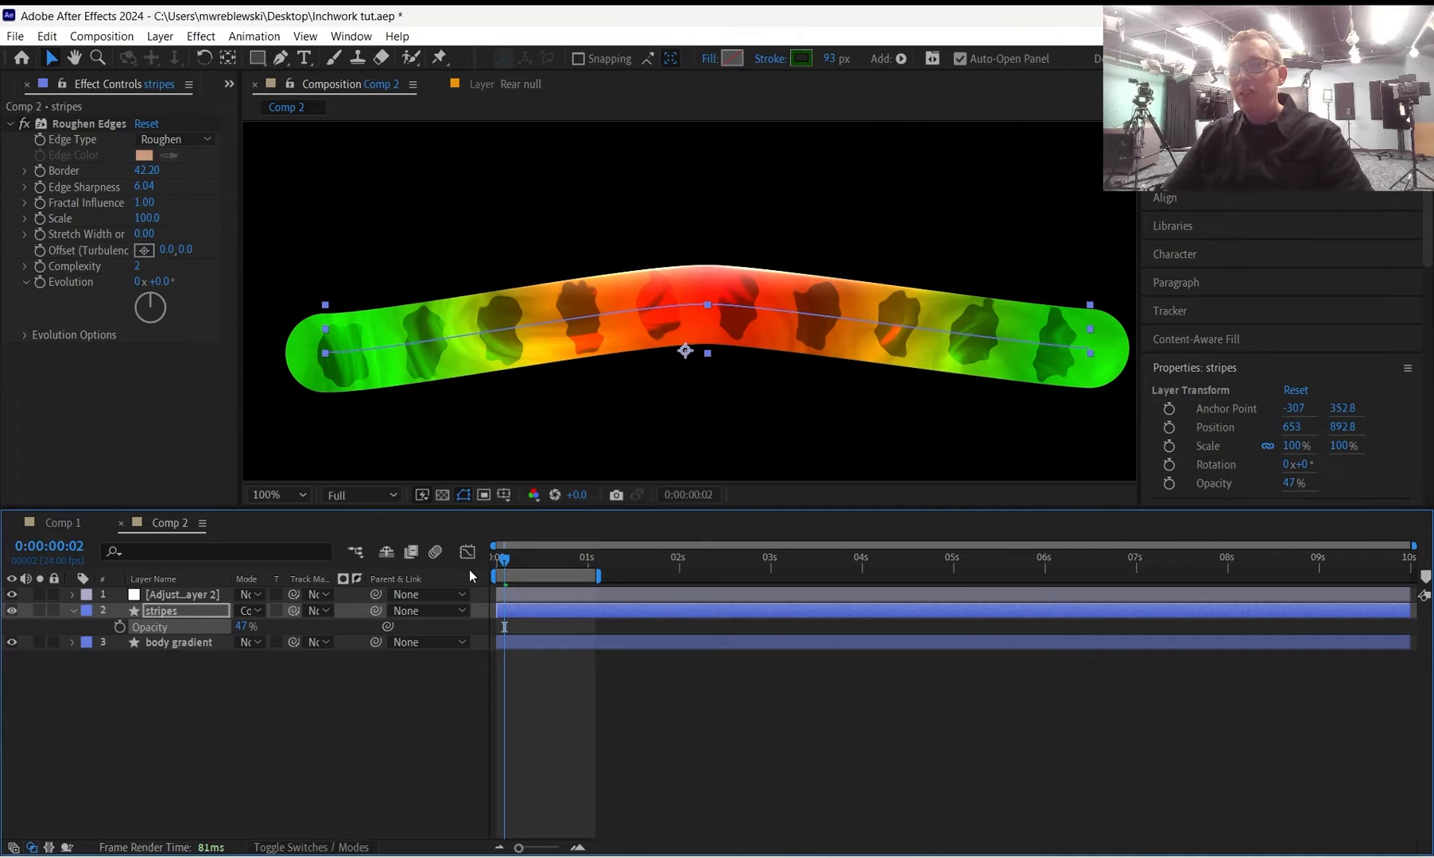
Return to 0:00:00:00, enlarge the composition view, and compare the inchworm in Comp 2 with the one in Comp 1.
{"action": "mouse_move", "coordinate": [498, 558]}
{"action": "left_mouse_down"}
{"action": "mouse_move", "coordinate": [471, 557]}
{"action": "mouse_move", "coordinate": [599, 550]}
{"action": "mouse_move", "coordinate": [494, 557]}
{"action": "left_mouse_up"}
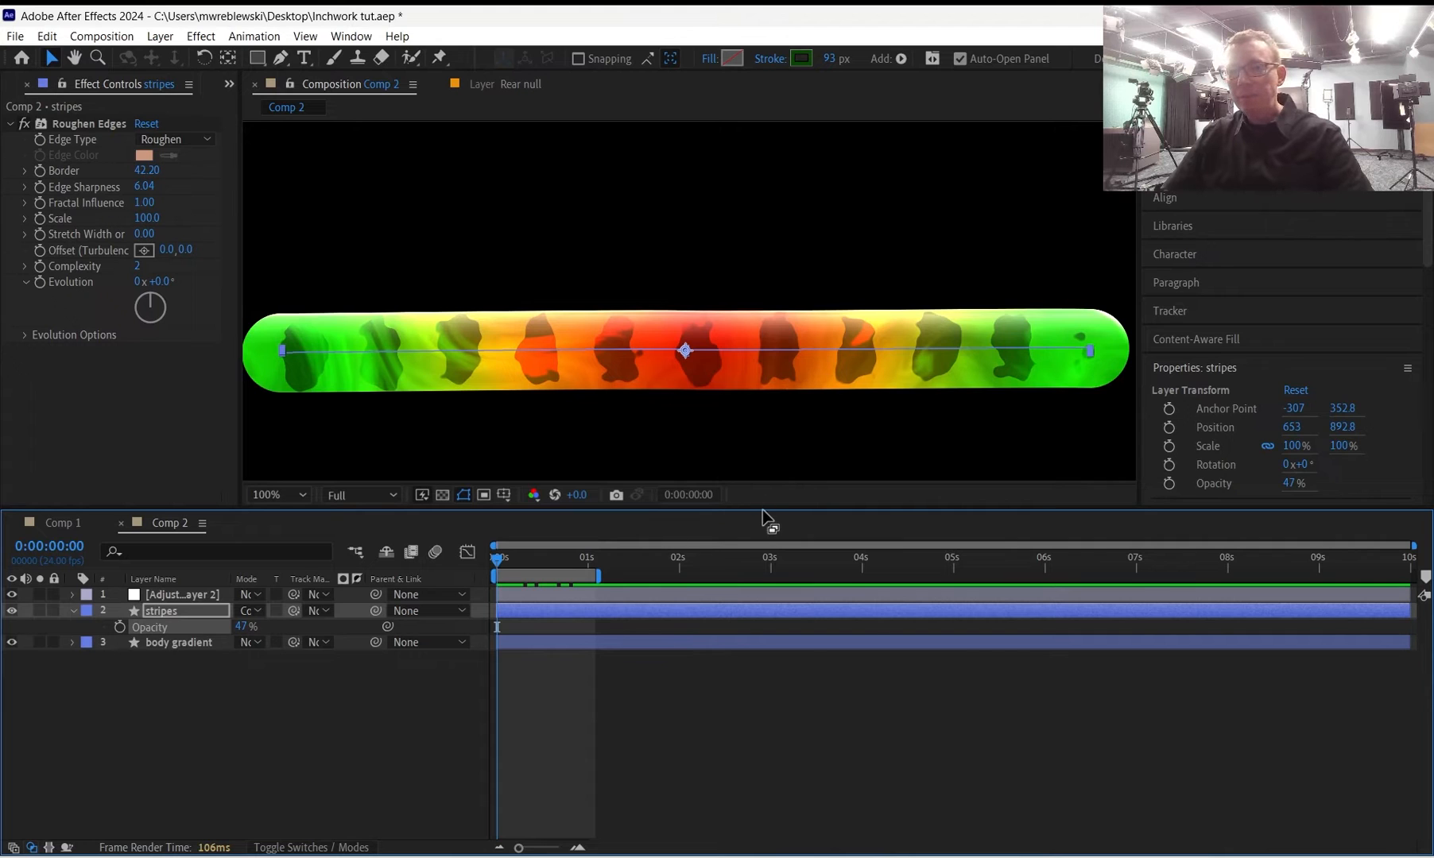
{"action": "left_click_drag", "start_coordinate": [761, 510], "coordinate": [761, 623]}
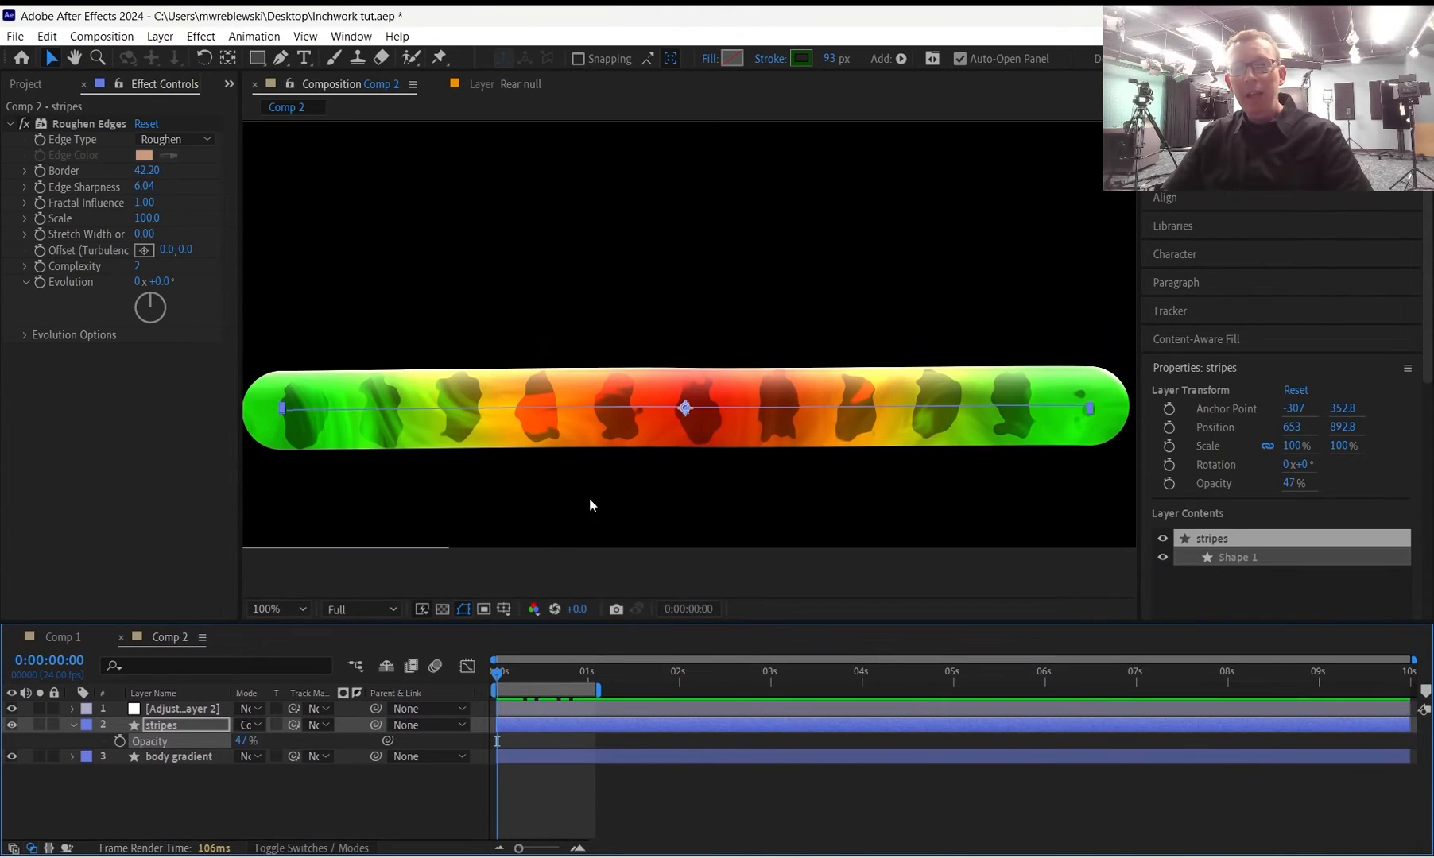
{"action": "key", "text": "comma"}
{"action": "key", "text": "period"}
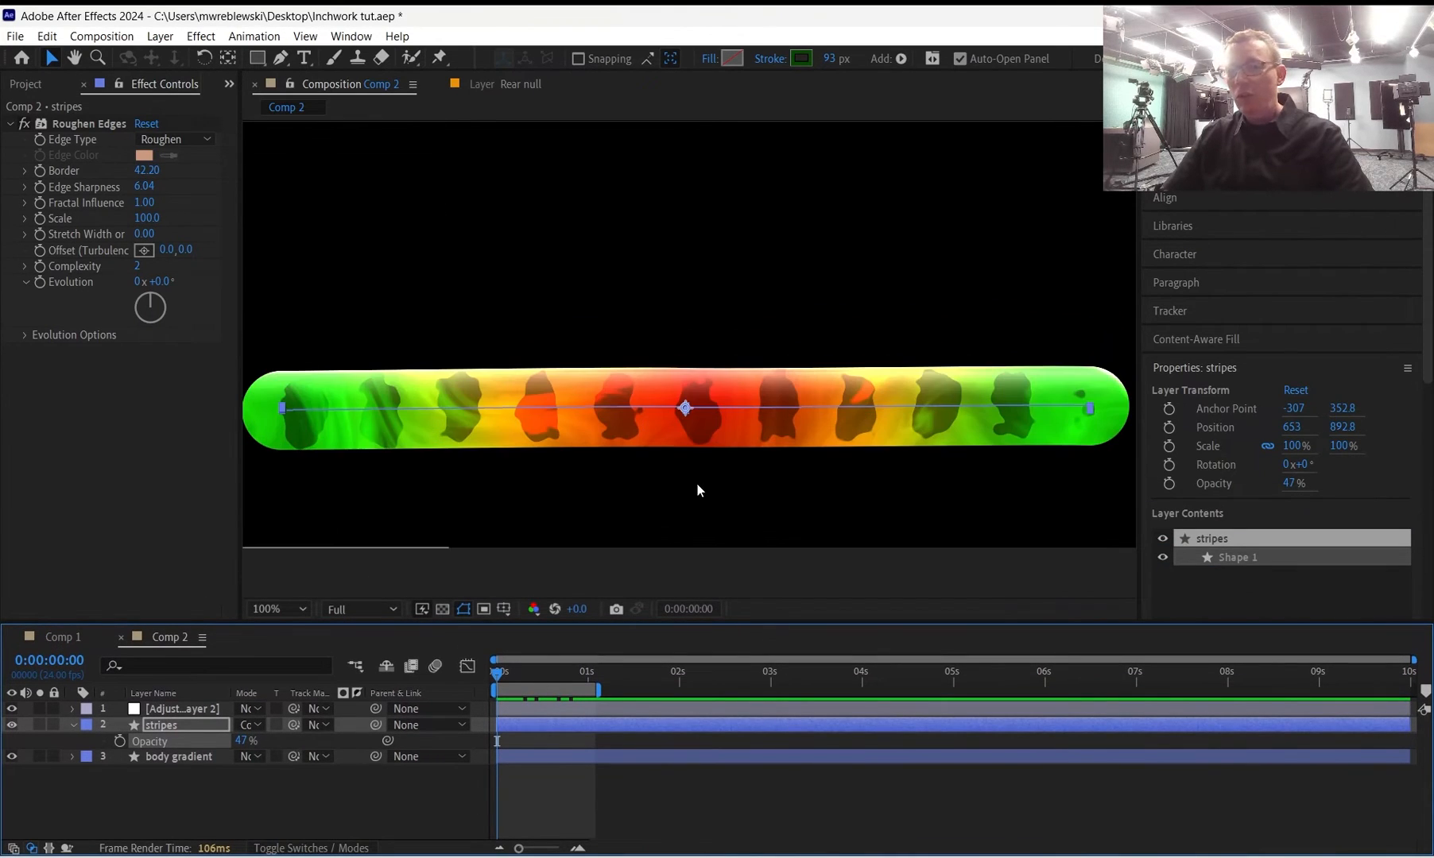
{"action": "left_click", "coordinate": [56, 636]}
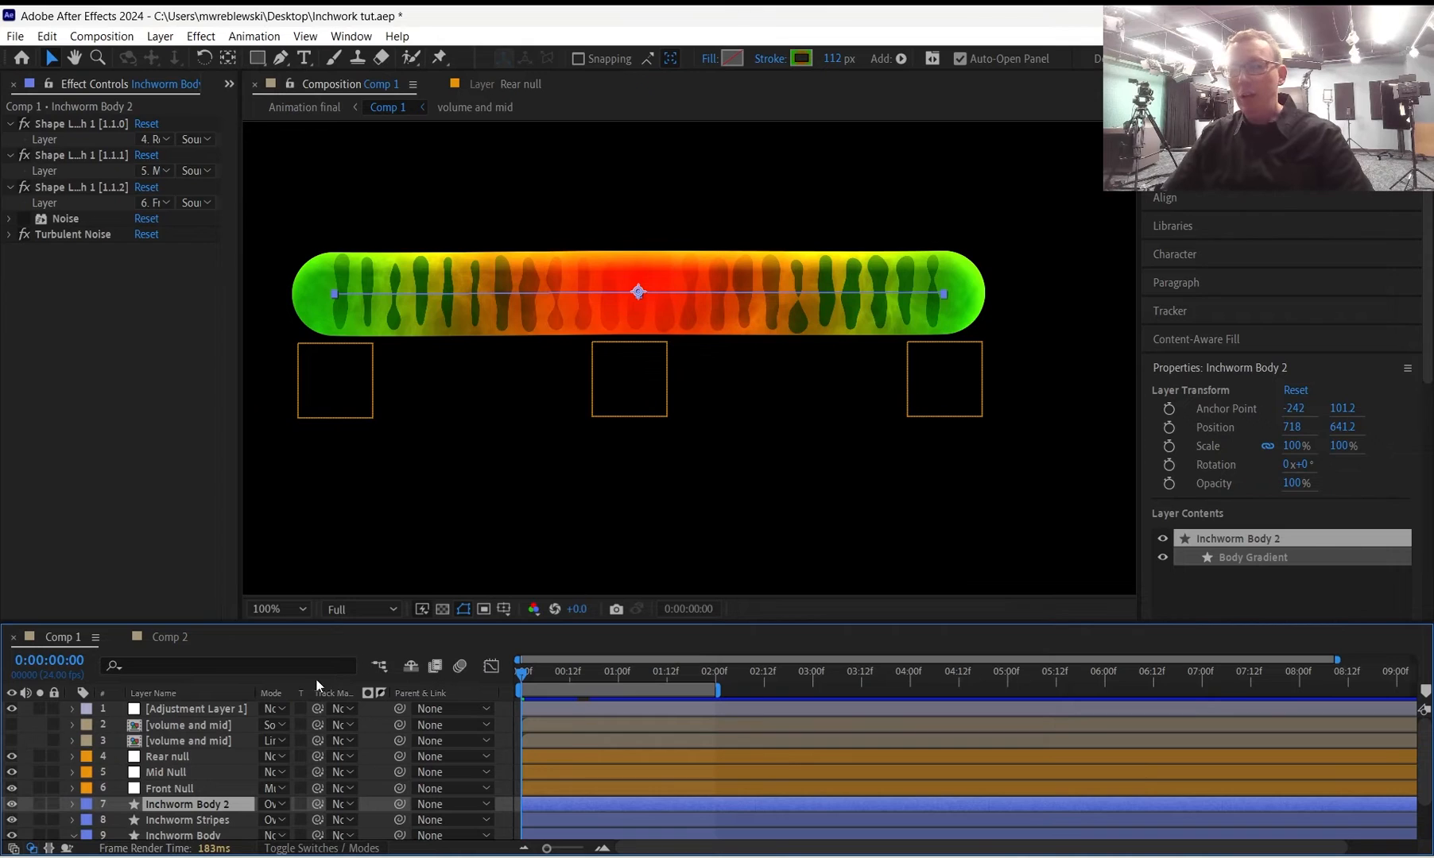
{"action": "left_click", "coordinate": [170, 638]}
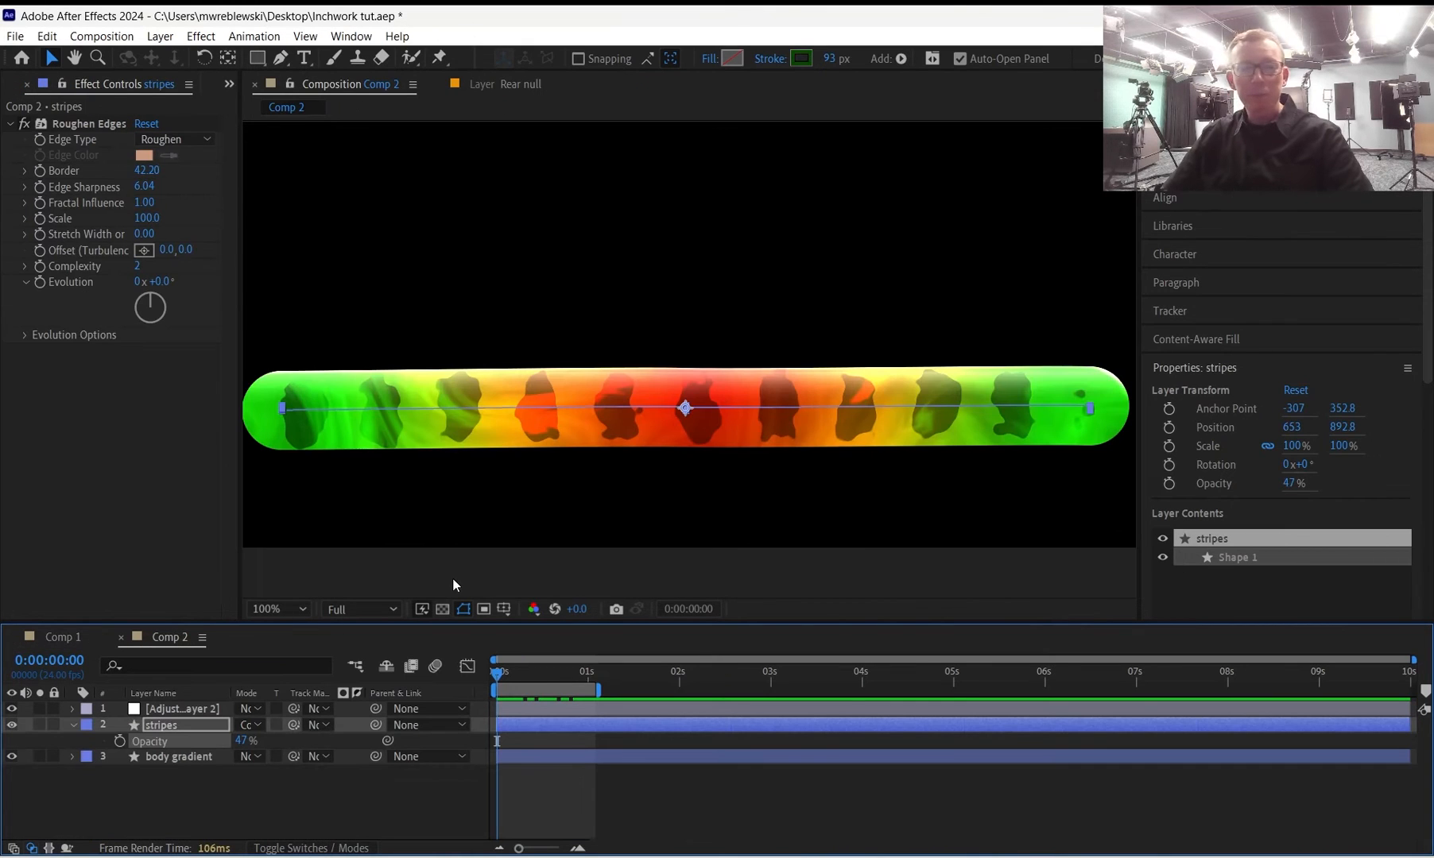
Save the project and show the list of project items.
{"action": "key", "text": "ctrl+s"}
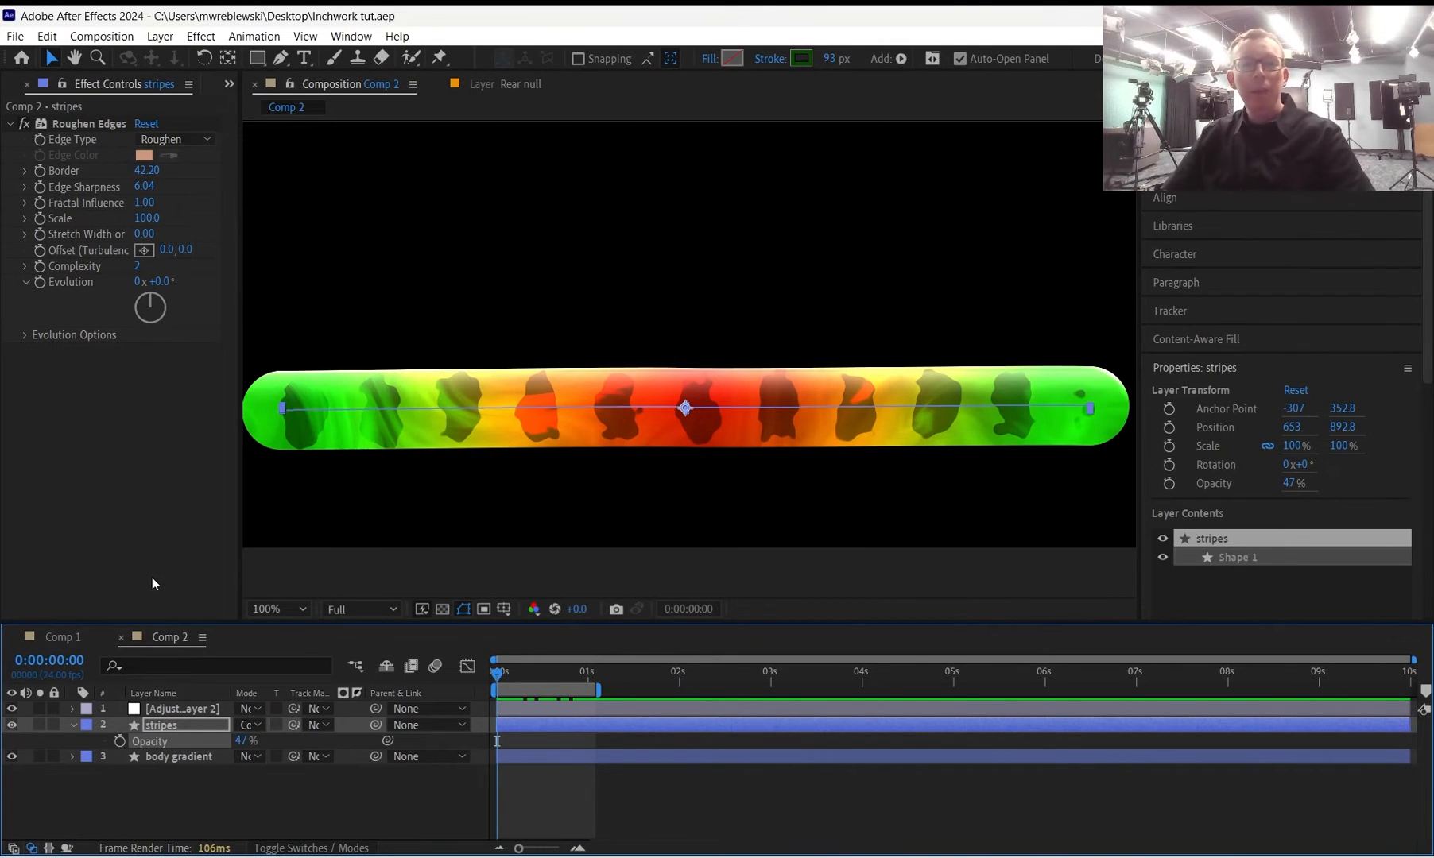
{"action": "left_click", "coordinate": [228, 84]}
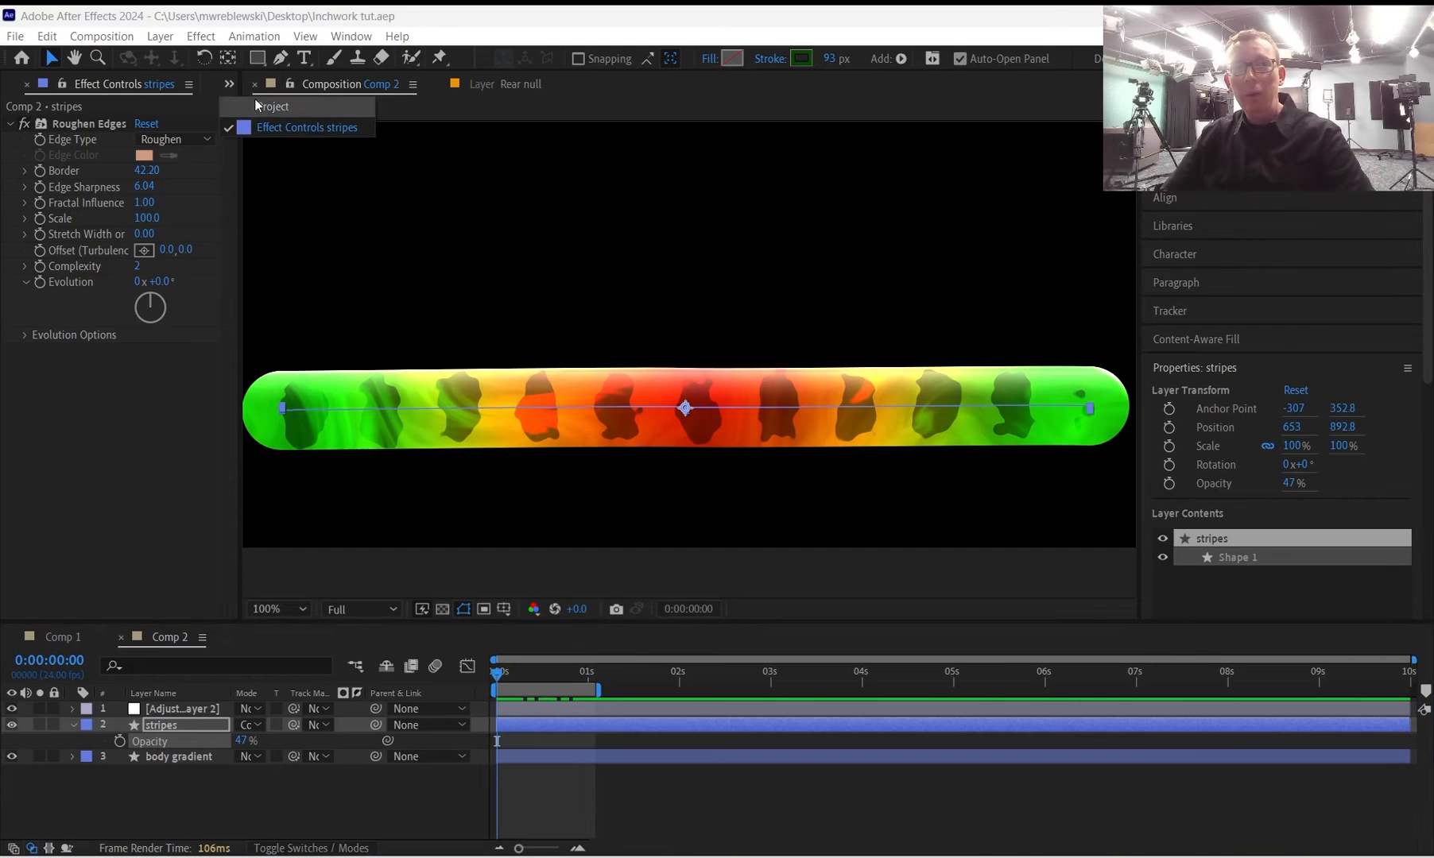
{"action": "left_click", "coordinate": [262, 127]}
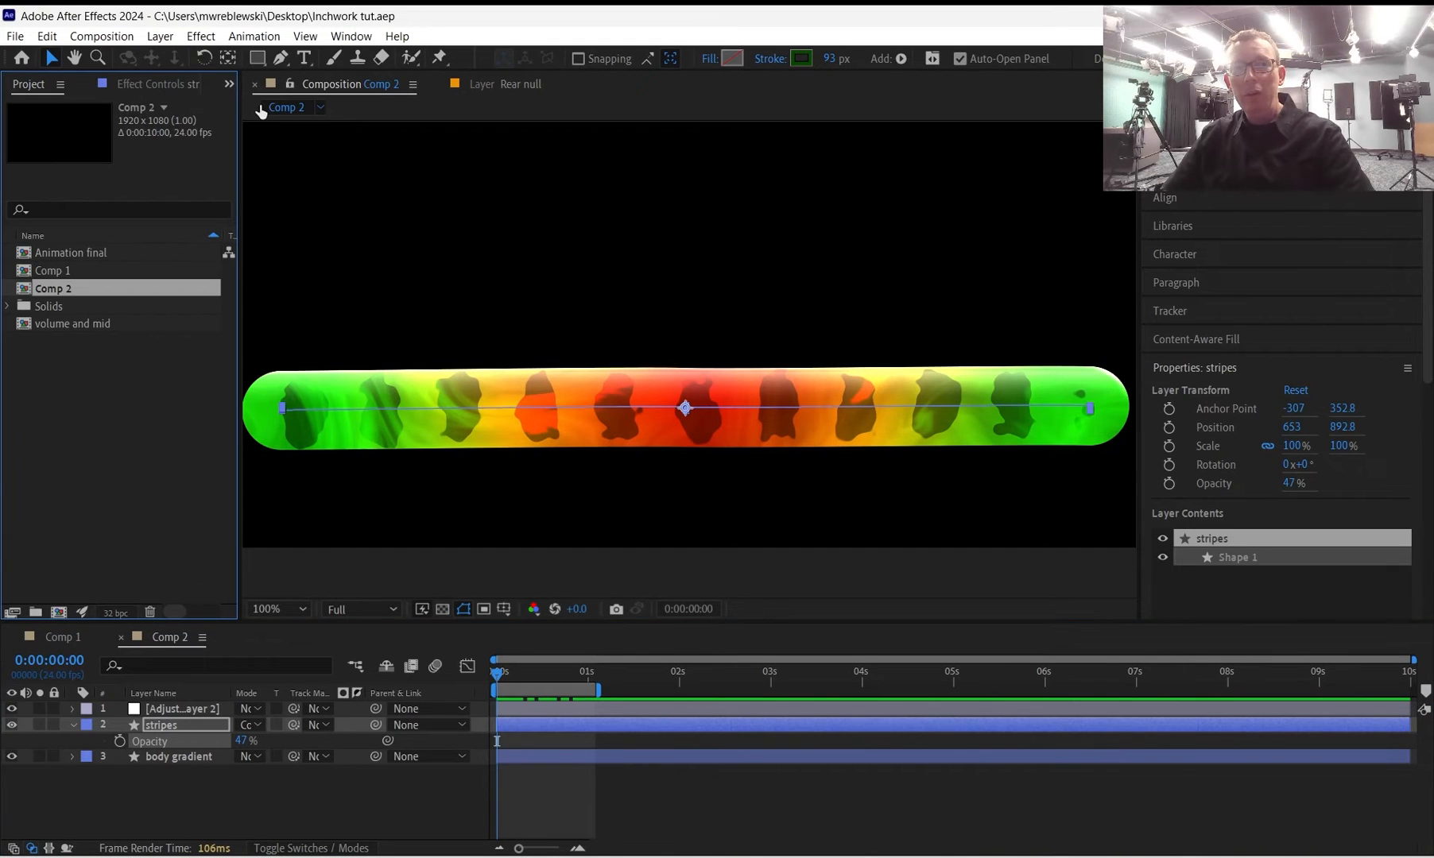
Create a new 1920x1080, 24 fps, 10-second composition named "points follow nulls".
{"action": "left_click", "coordinate": [58, 612]}
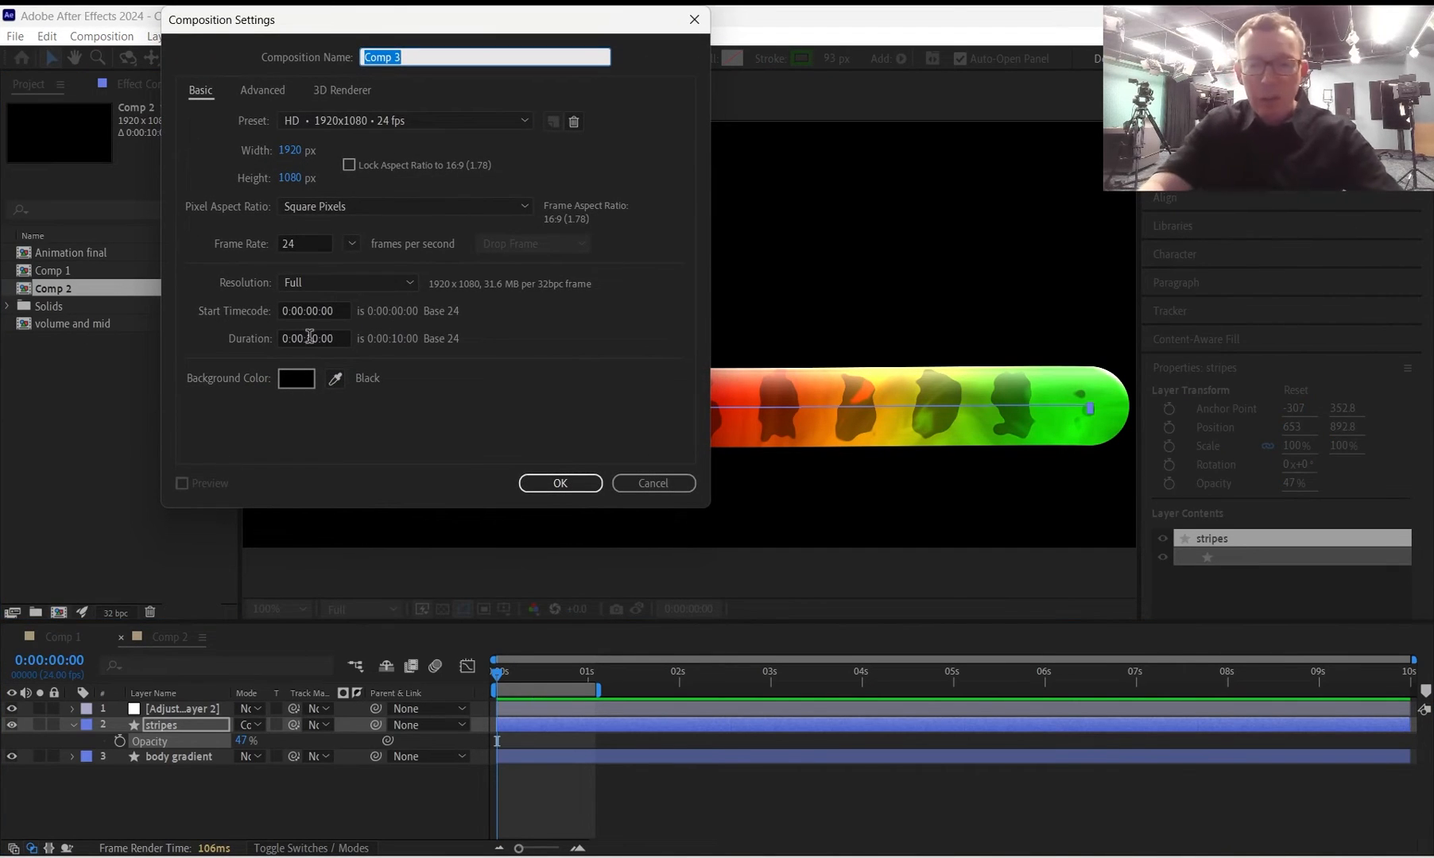
{"action": "type", "text": "points follow nulls"}
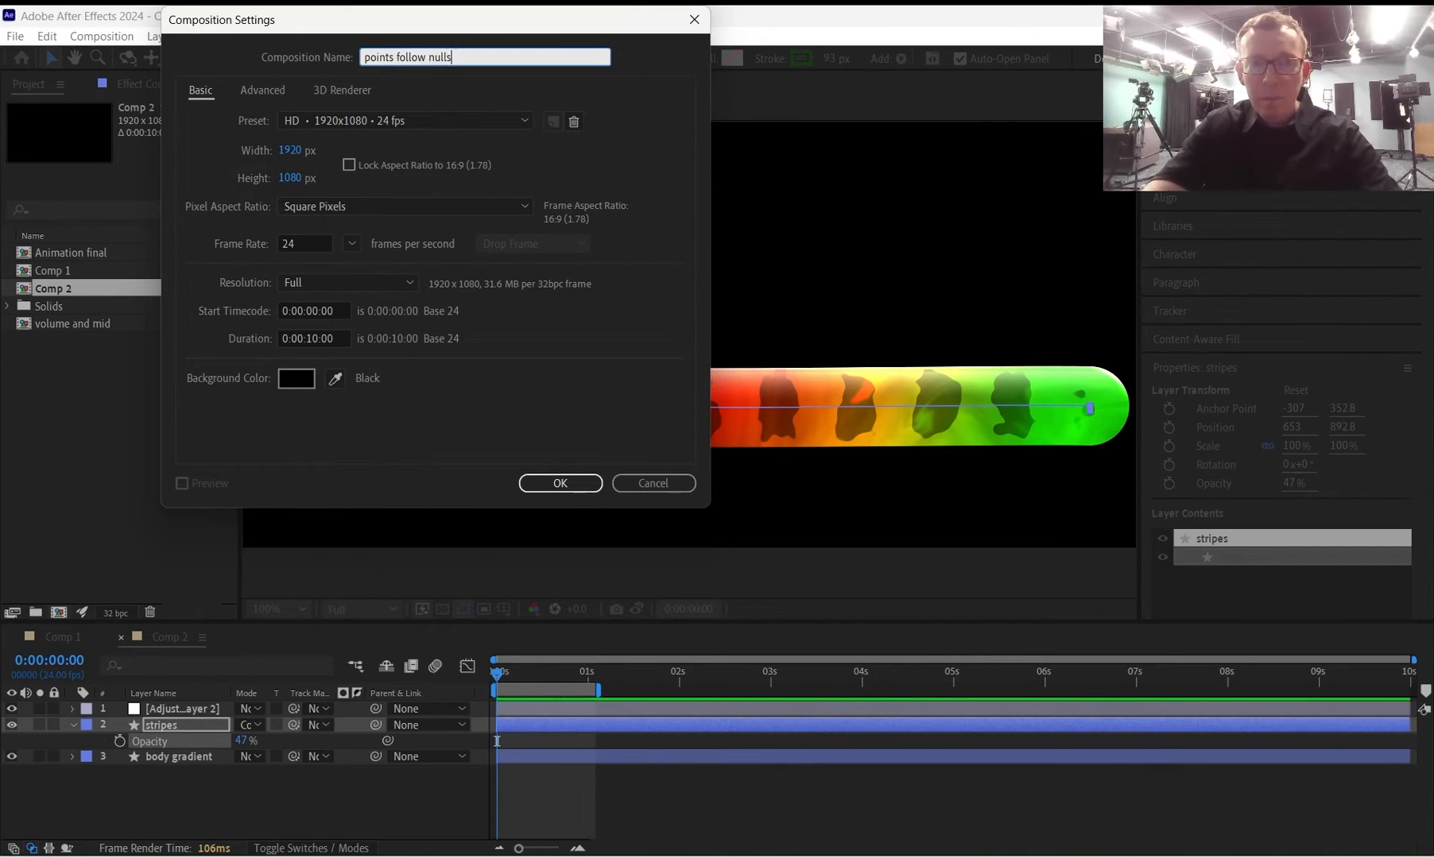
{"action": "key", "text": "Return"}
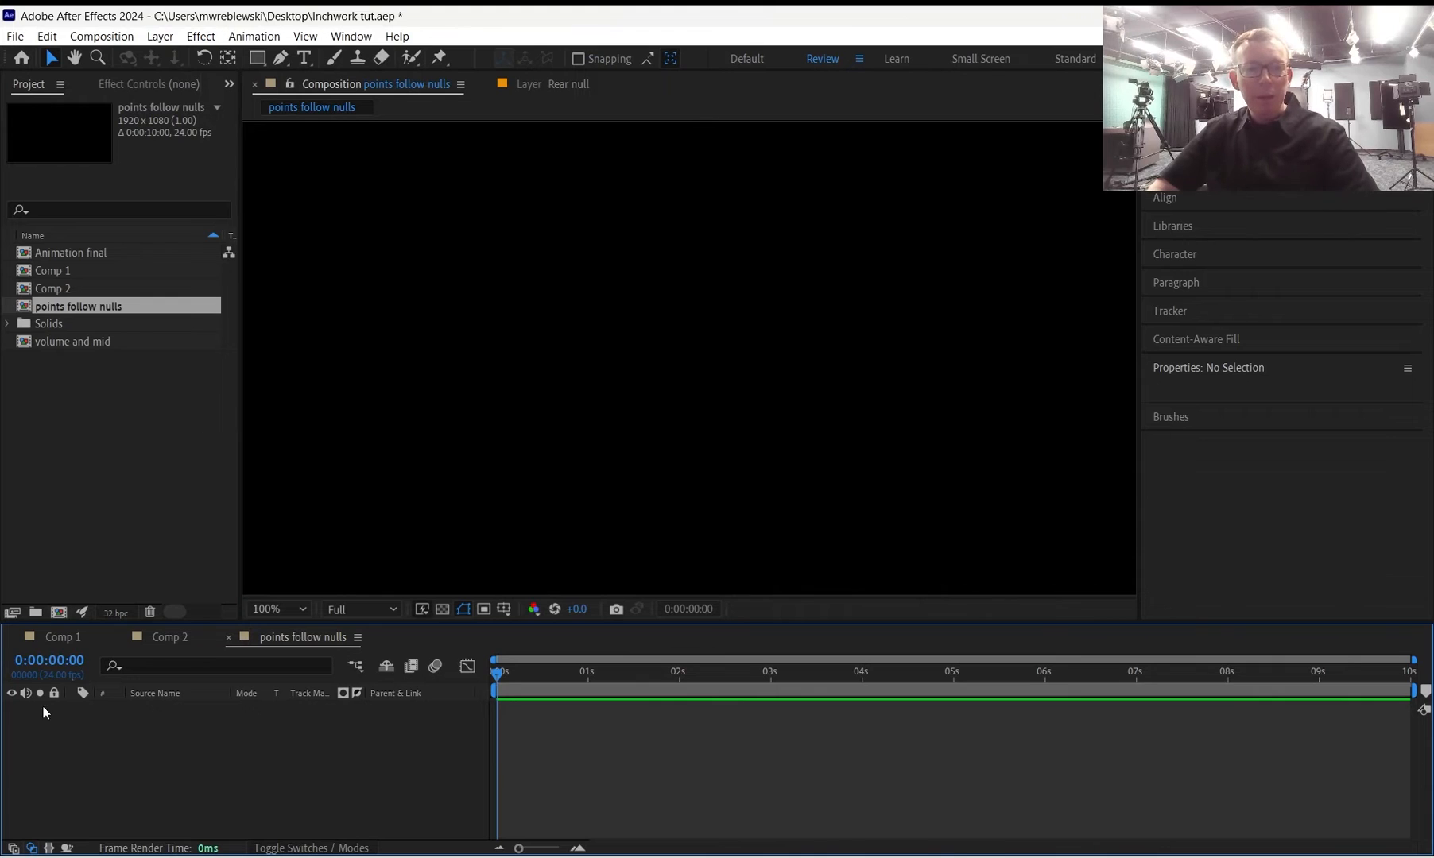
Rename the Comp 1 composition as Original.
{"action": "left_click", "coordinate": [57, 640]}
{"action": "left_click", "coordinate": [54, 271]}
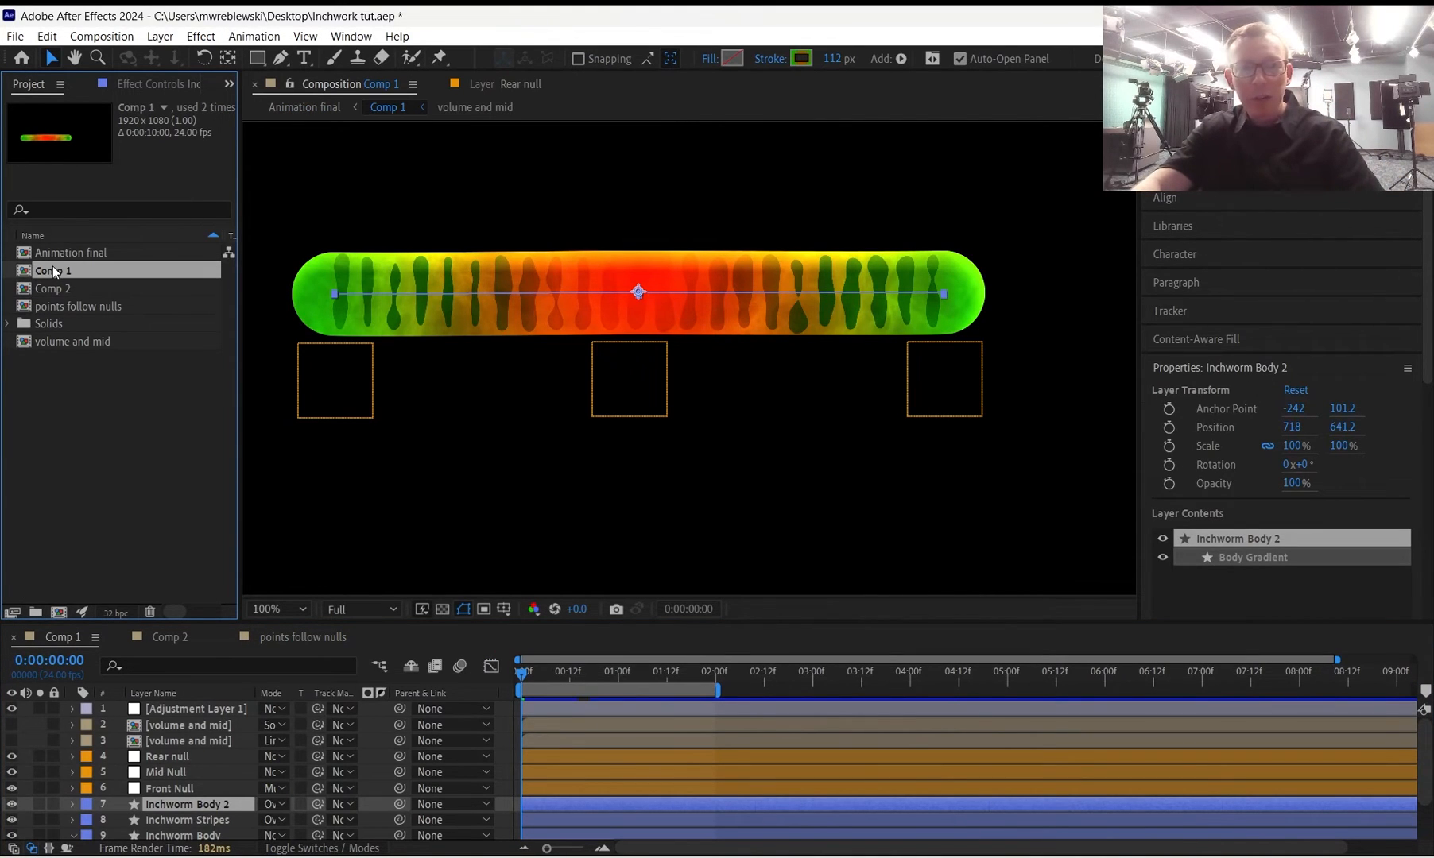
{"action": "key", "text": "Return"}
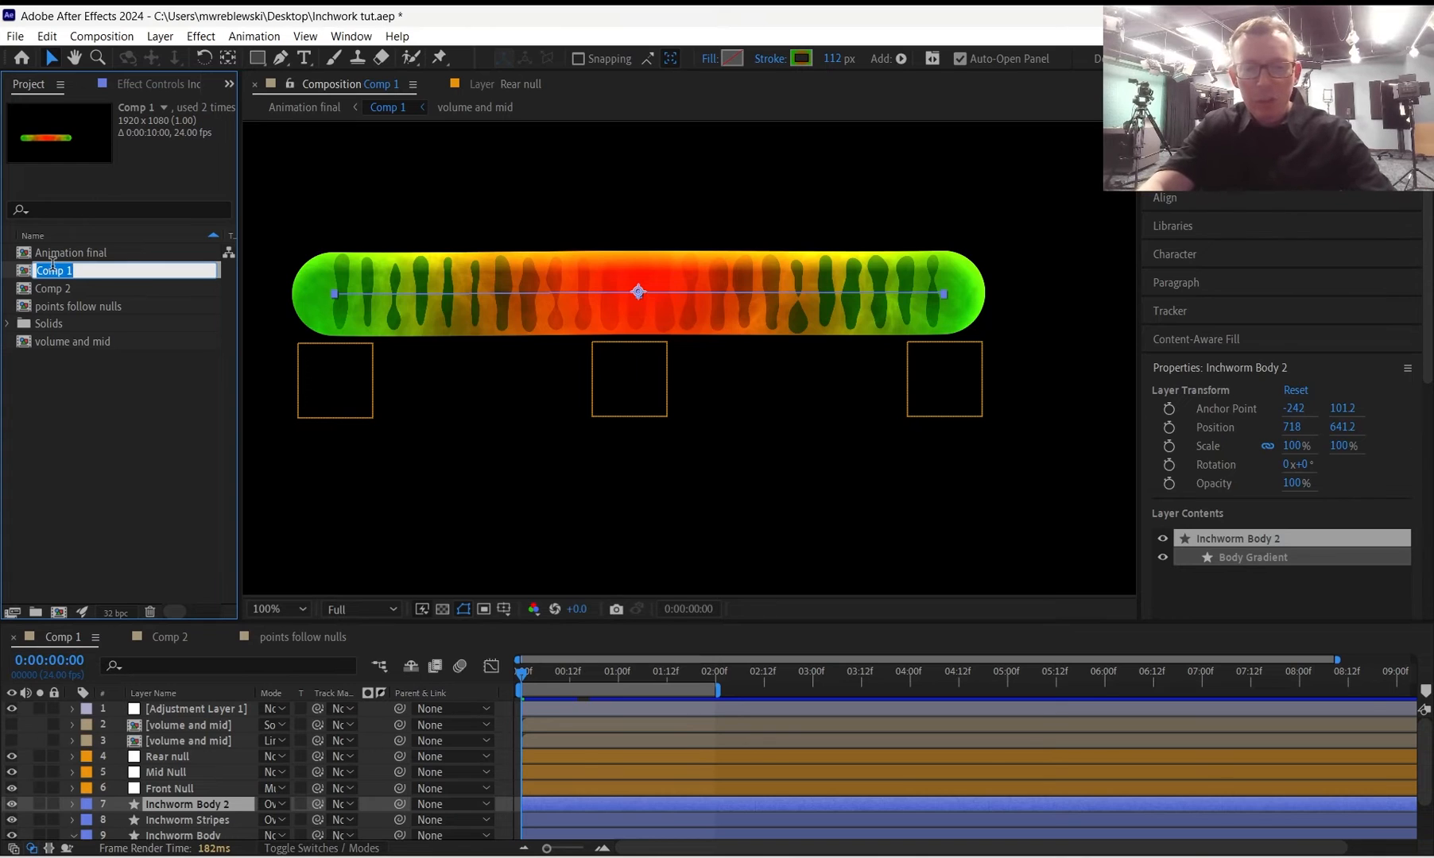
{"action": "type", "text": "Original"}
{"action": "key", "text": "Return"}
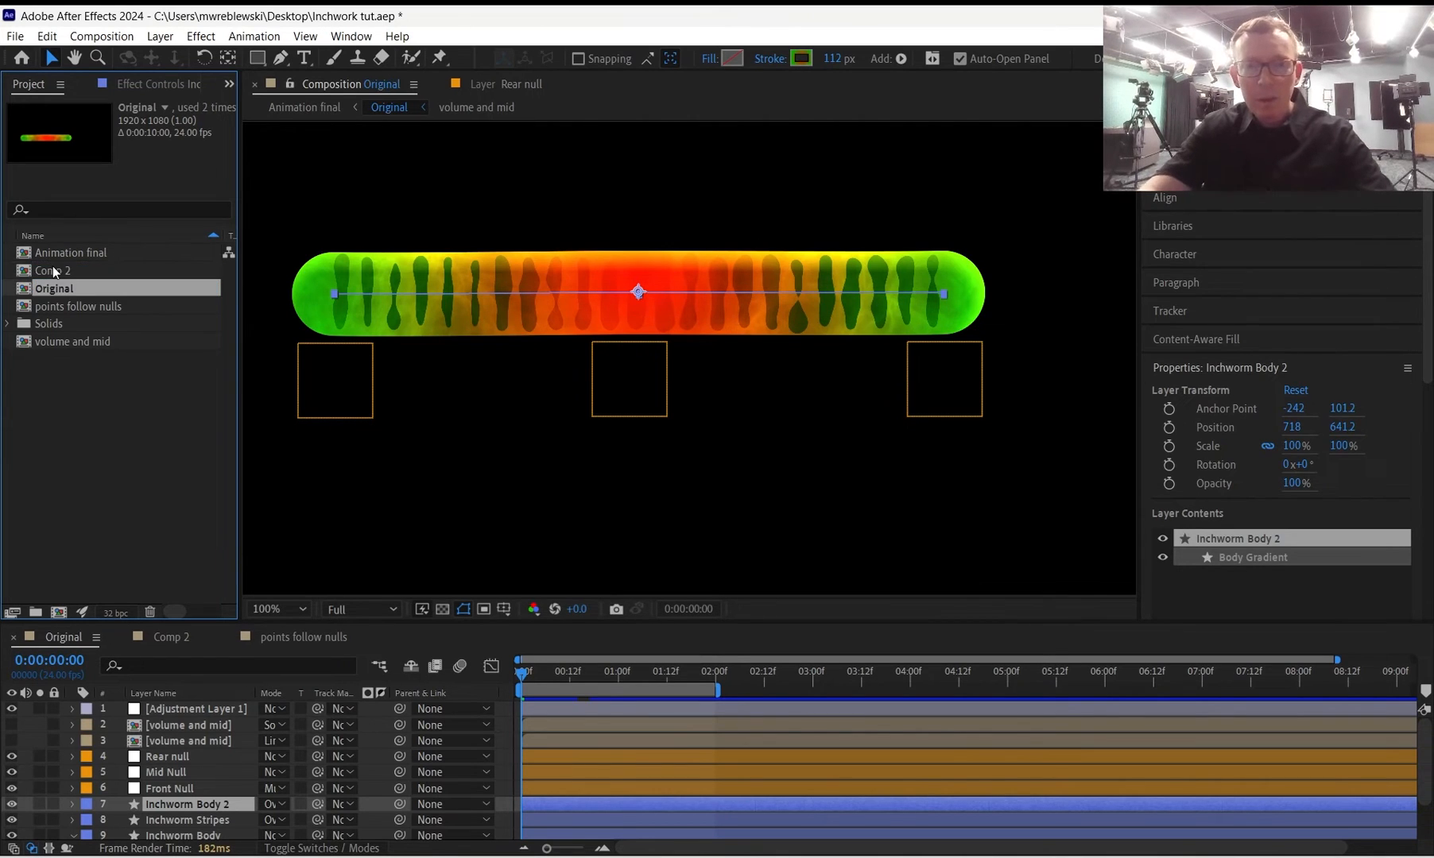
Rename the Comp 2 composition as tutorial.
{"action": "left_click", "coordinate": [159, 637]}
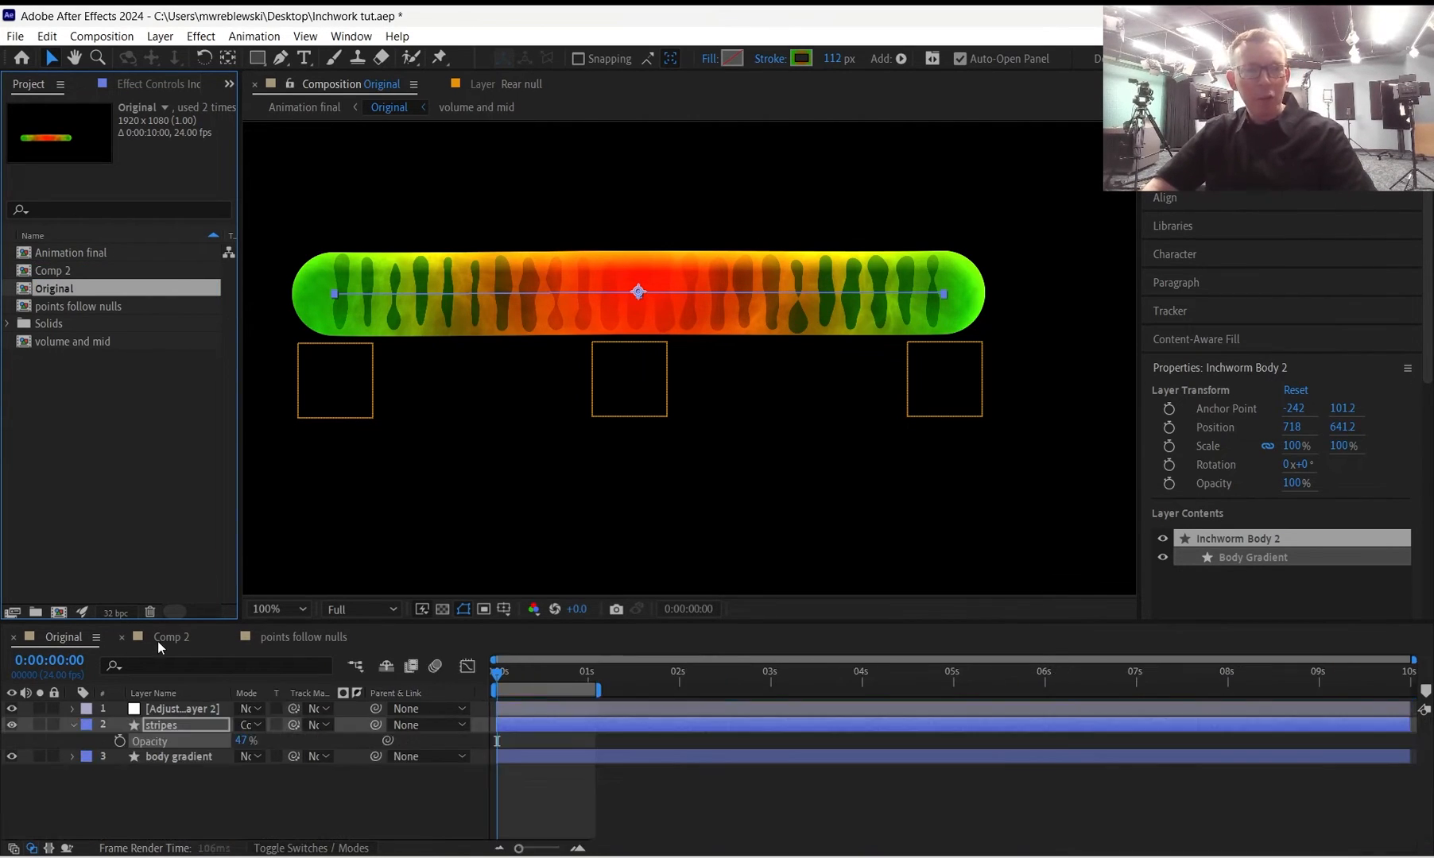
{"action": "left_click", "coordinate": [50, 270]}
{"action": "key", "text": "Return"}
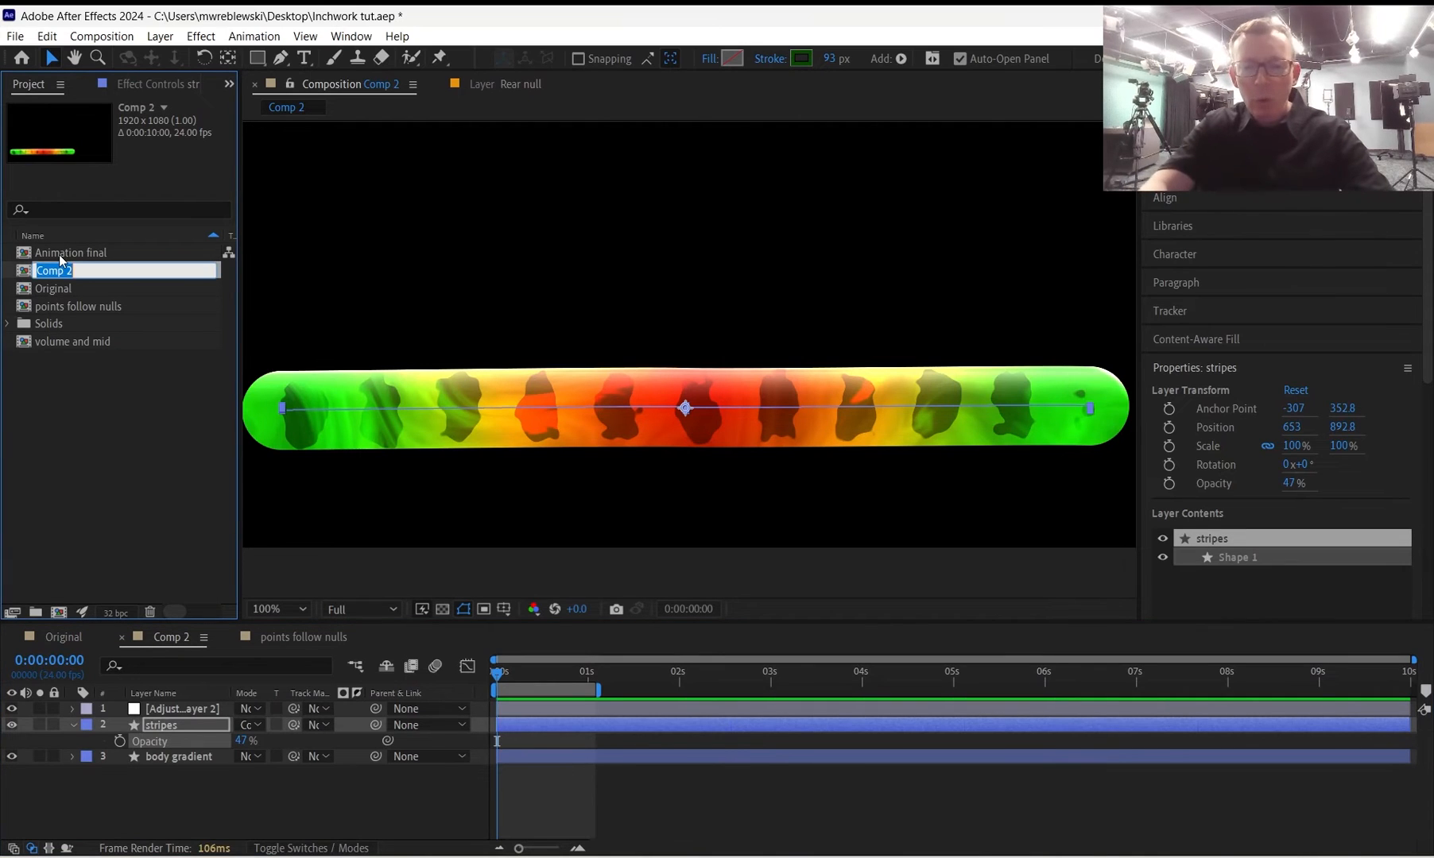
{"action": "type", "text": "tutorial"}
{"action": "key", "text": "Return"}
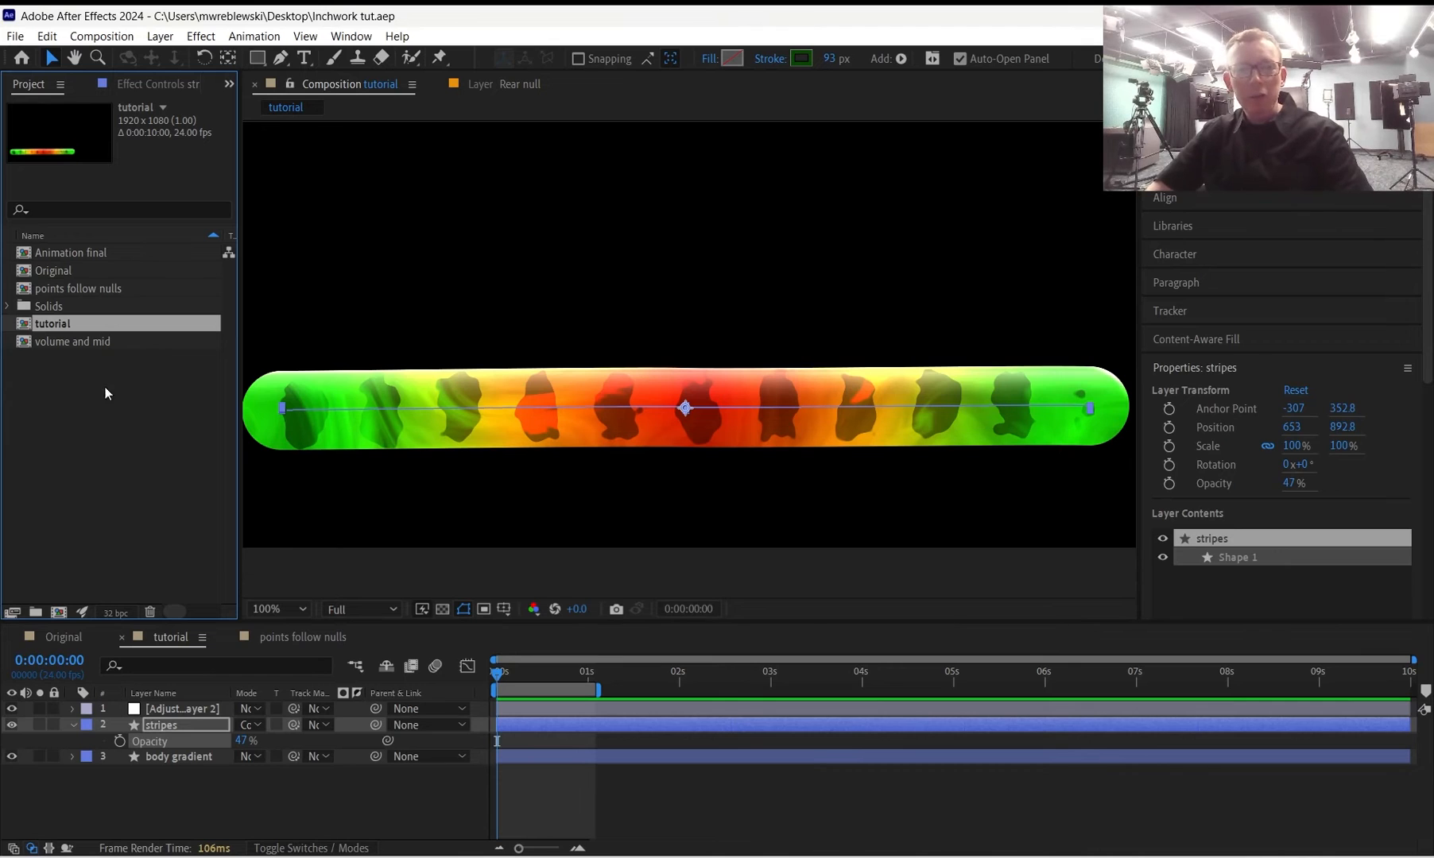
Draw a nearly horizontal three-point curved path with the Pen tool in the points follow nulls composition, using the 93 px green stroke.
{"action": "left_click", "coordinate": [325, 644]}
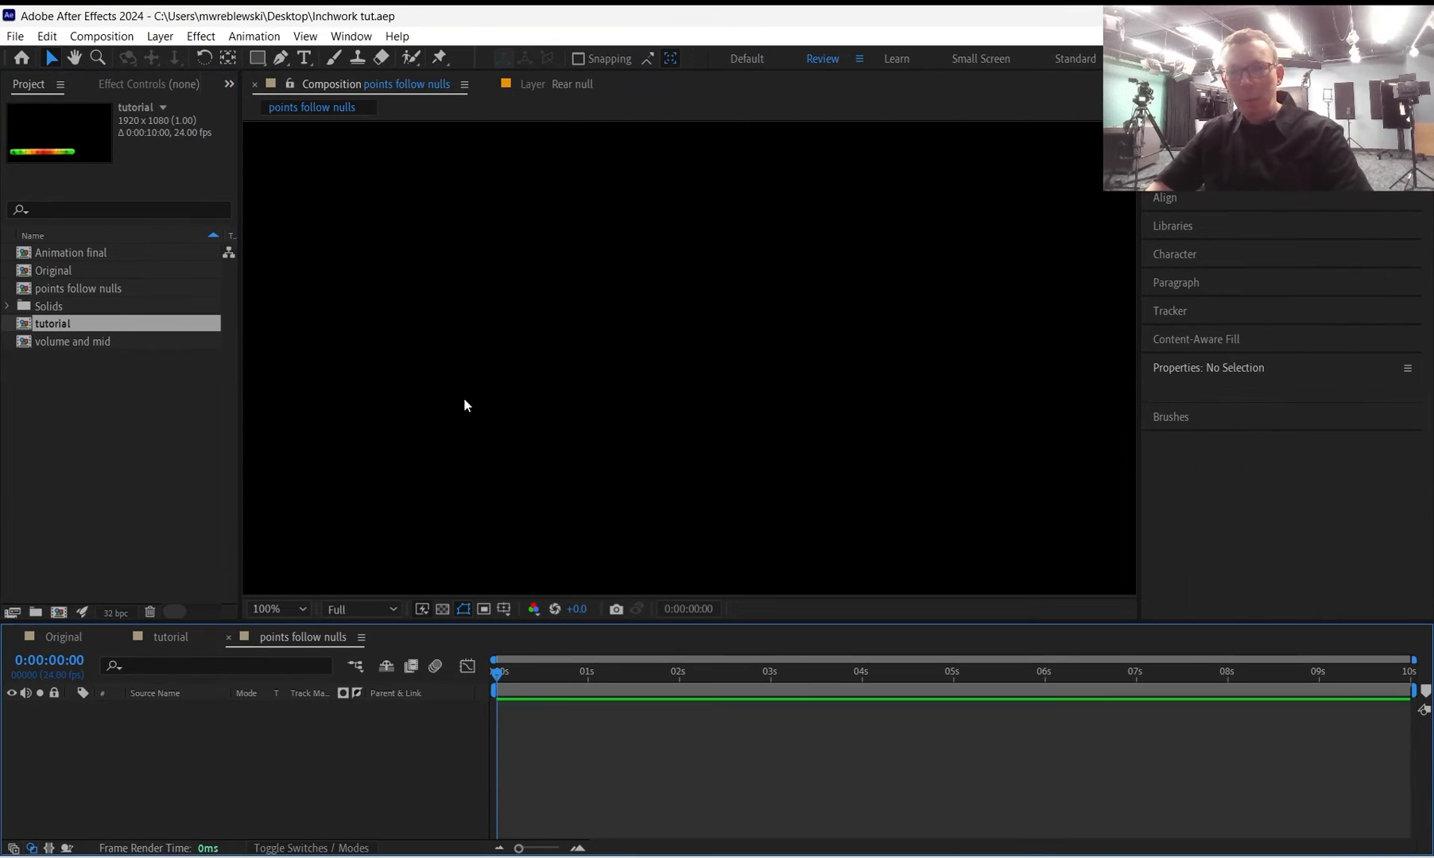
{"action": "left_click", "coordinate": [280, 60]}
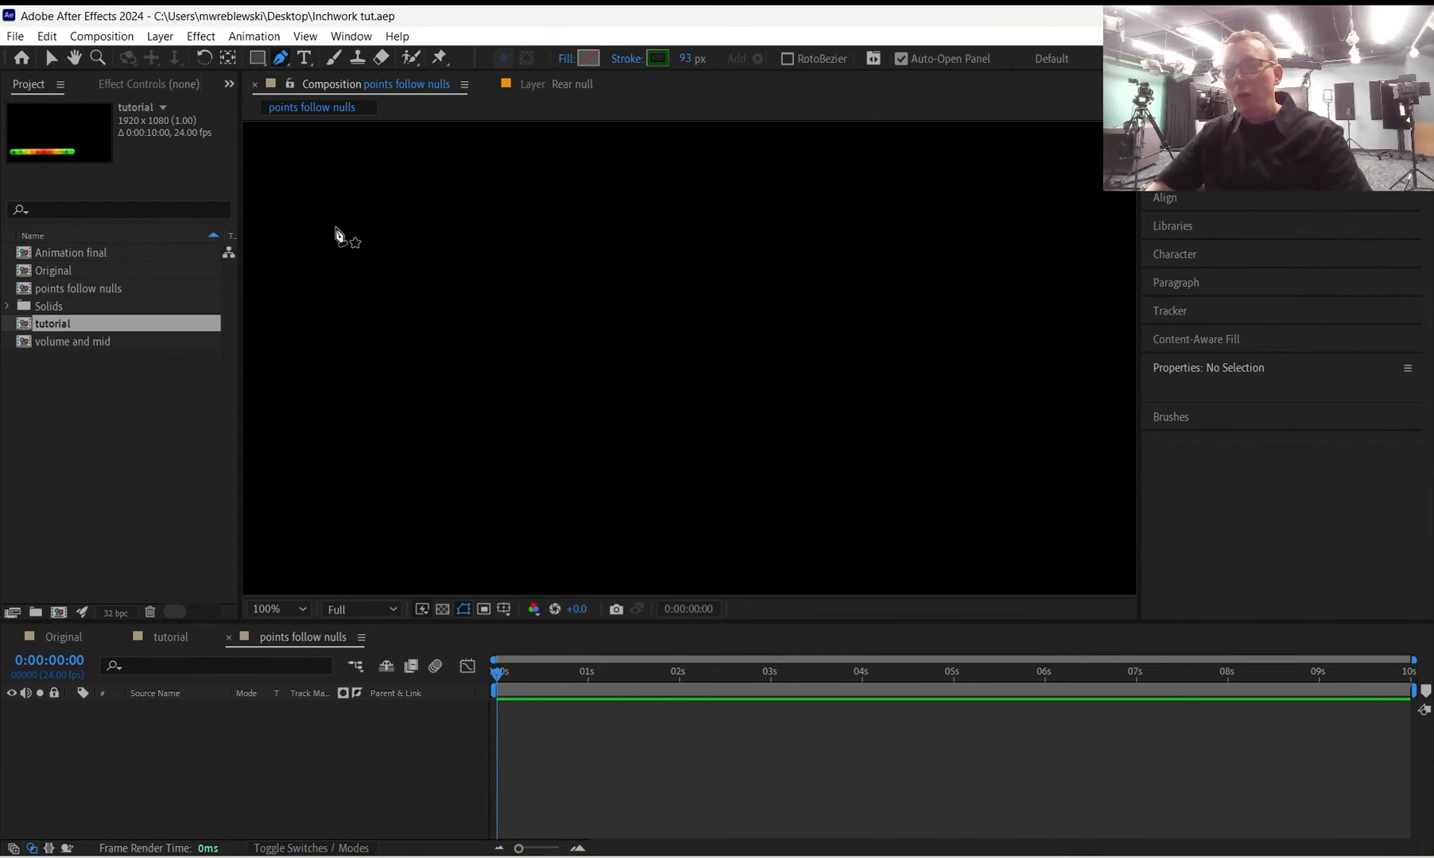
{"action": "left_click_drag", "start_coordinate": [310, 477], "coordinate": [382, 465]}
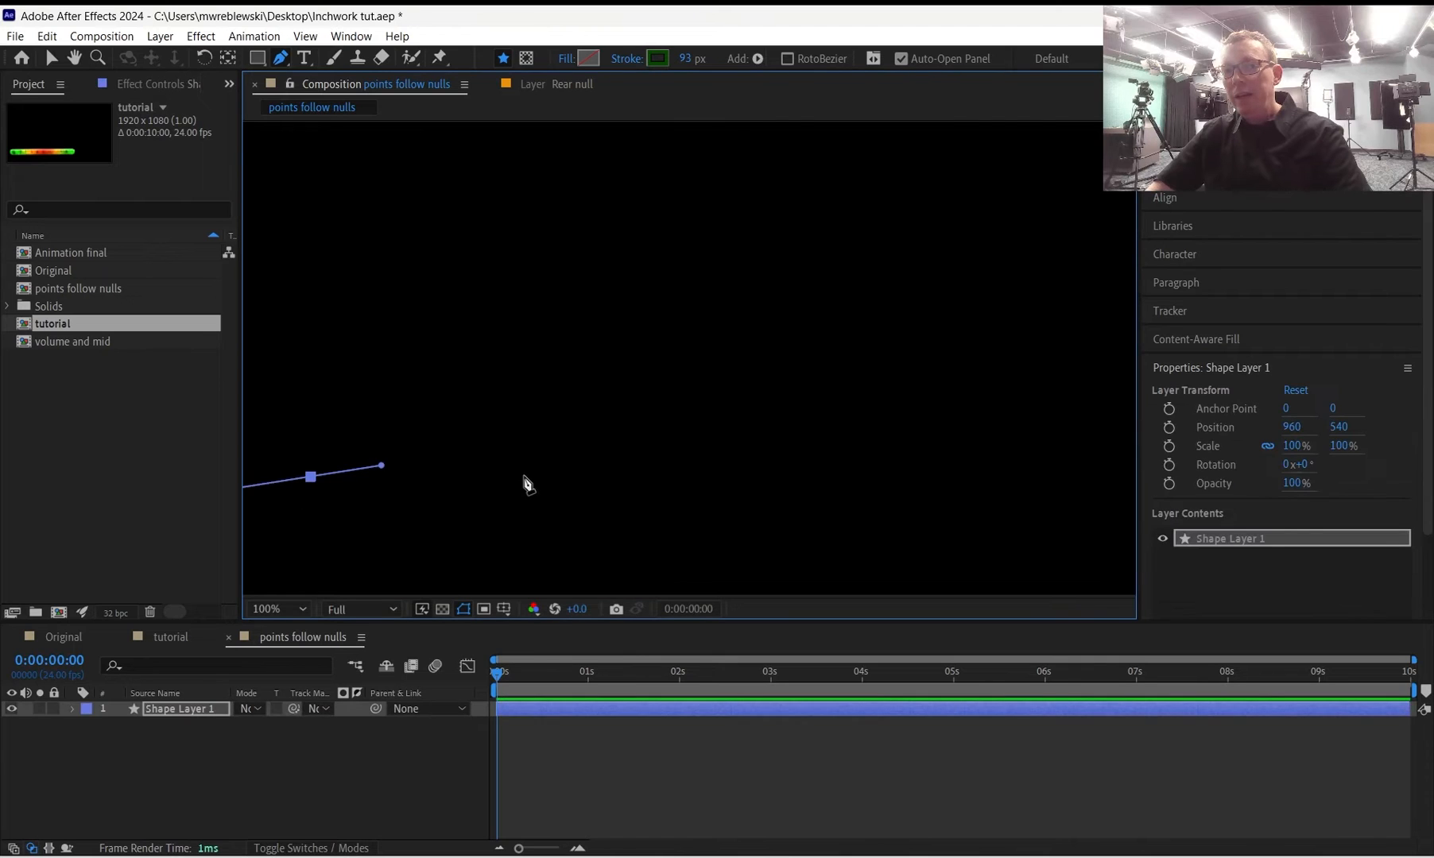
{"action": "left_click_drag", "start_coordinate": [663, 485], "coordinate": [708, 483]}
{"action": "left_click_drag", "start_coordinate": [959, 477], "coordinate": [1015, 475]}
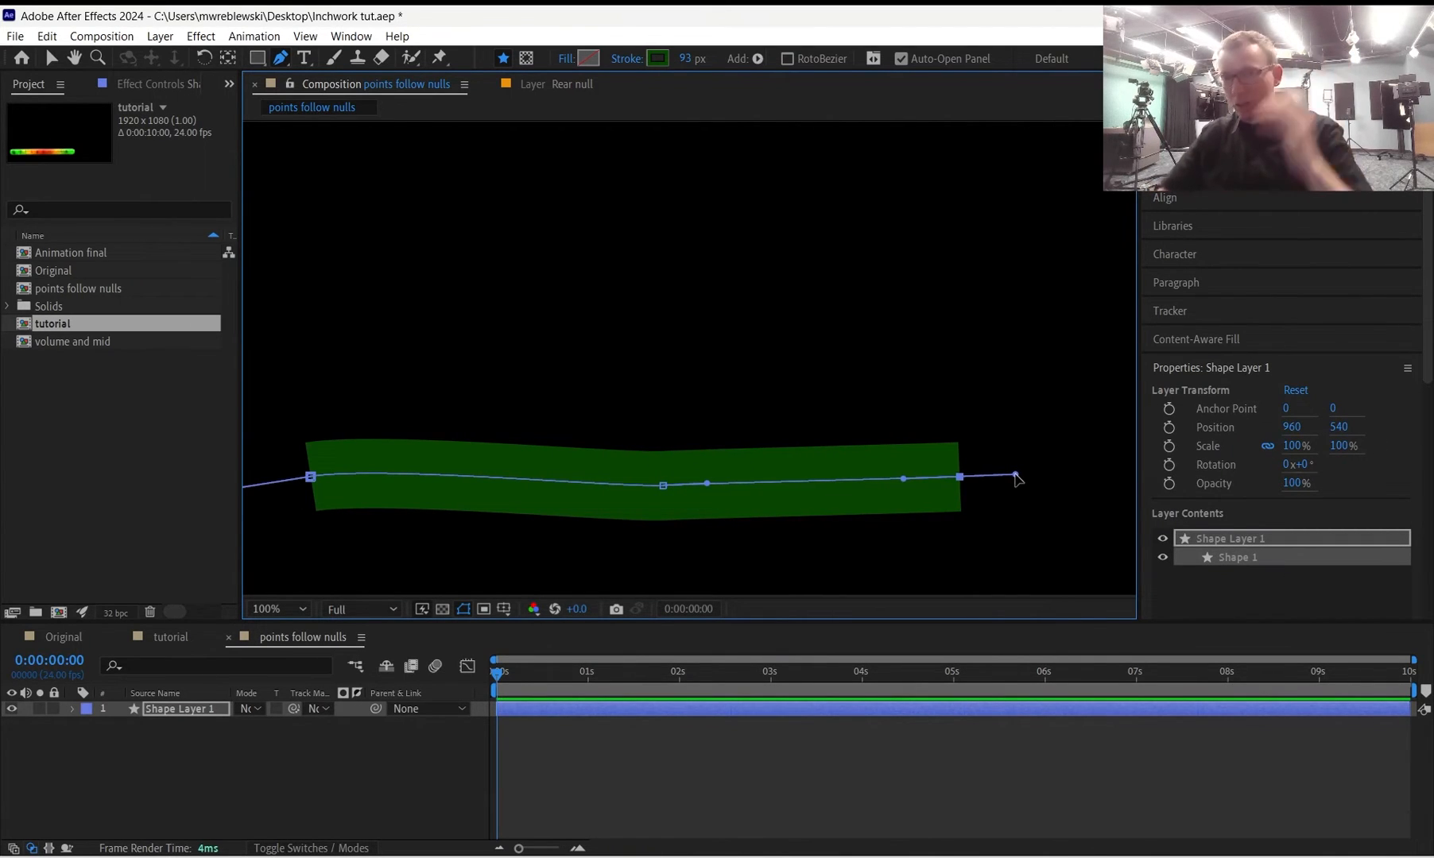
Set the new shape stroke's line cap to Round Cap and its line join to Round Join.
{"action": "left_click", "coordinate": [72, 708]}
{"action": "left_click", "coordinate": [88, 726]}
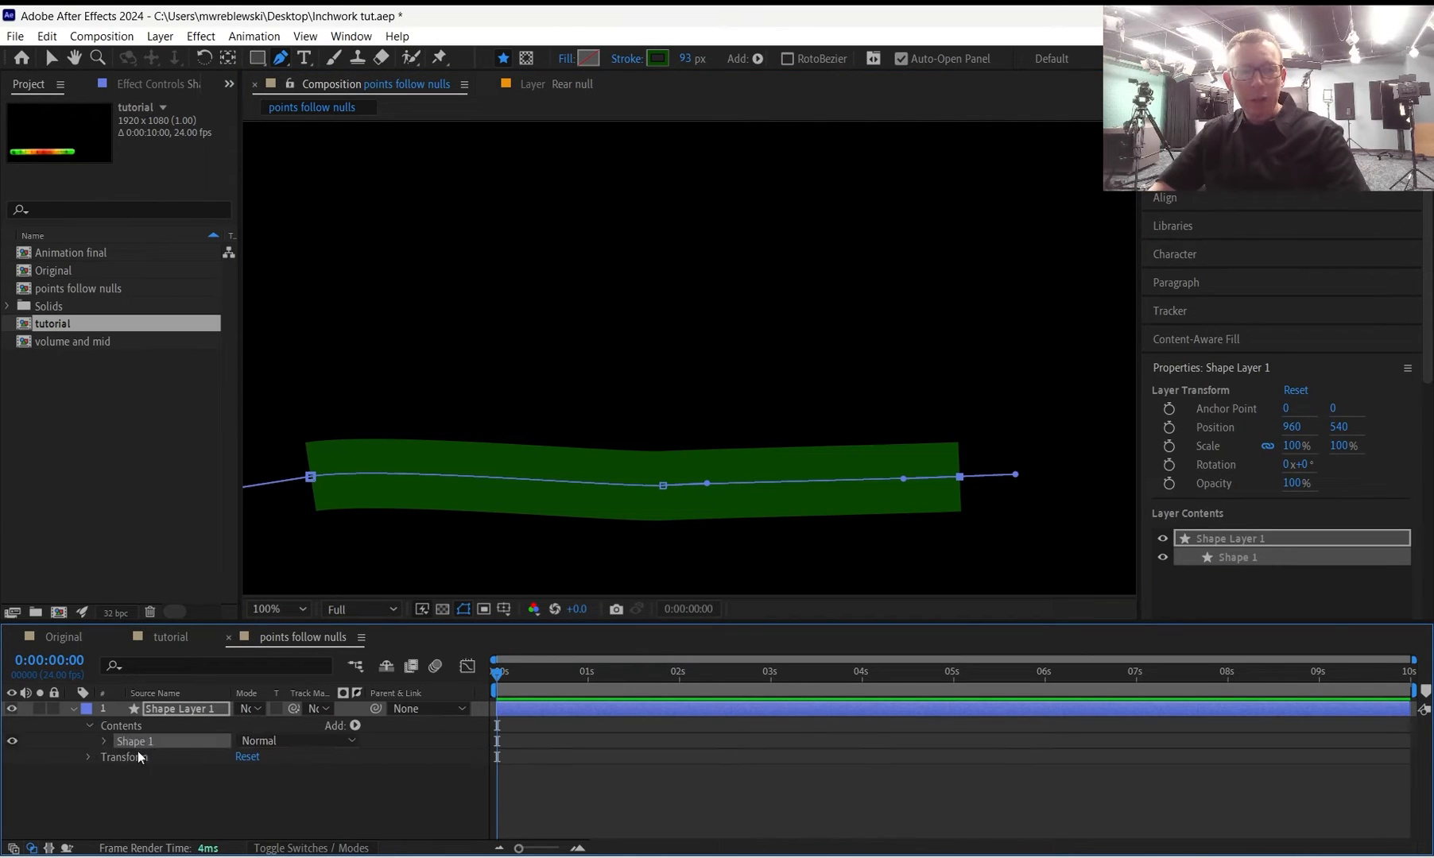
{"action": "left_click", "coordinate": [103, 742]}
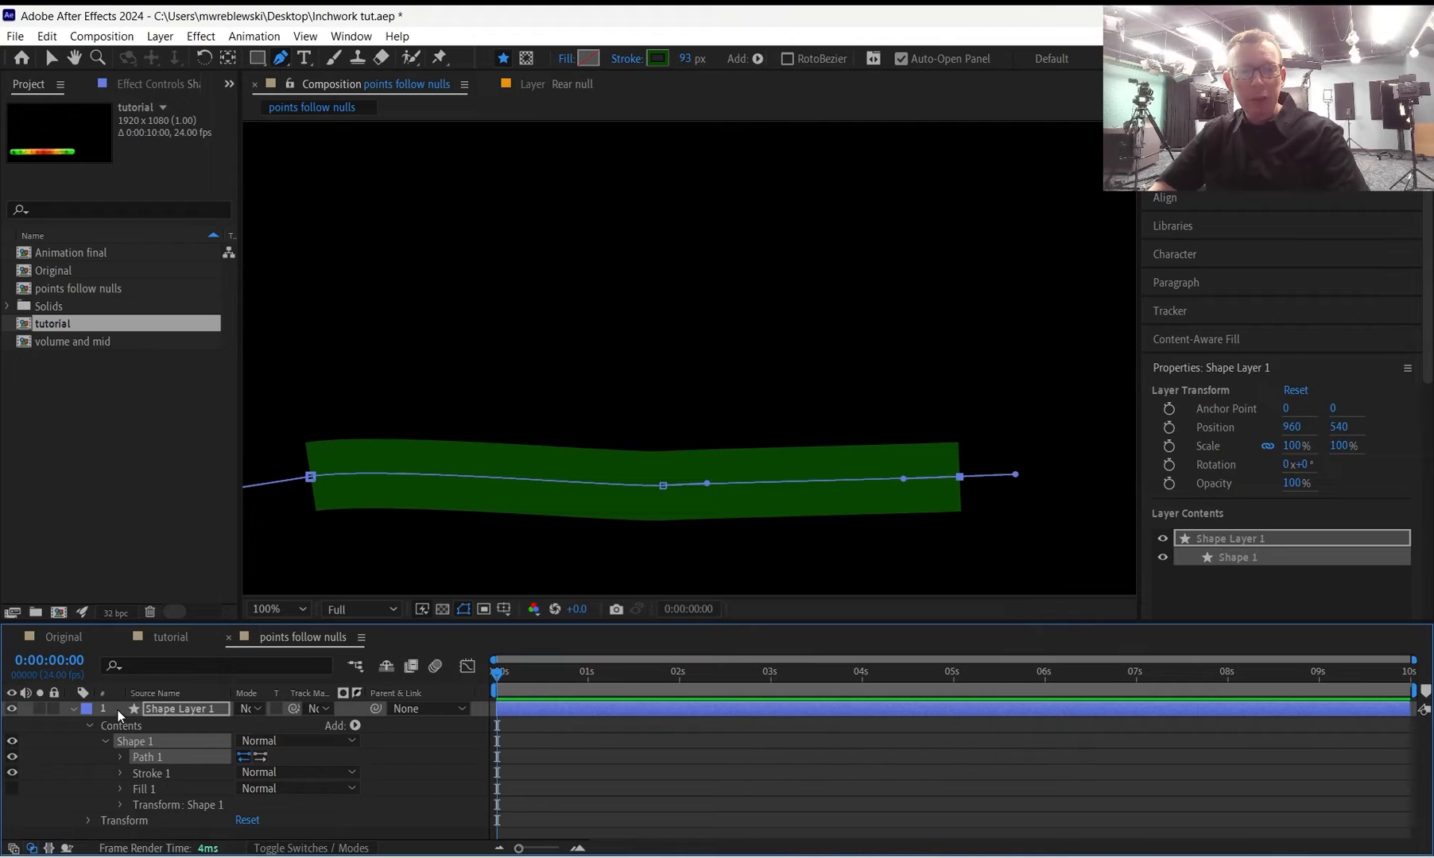
{"action": "left_click", "coordinate": [120, 757]}
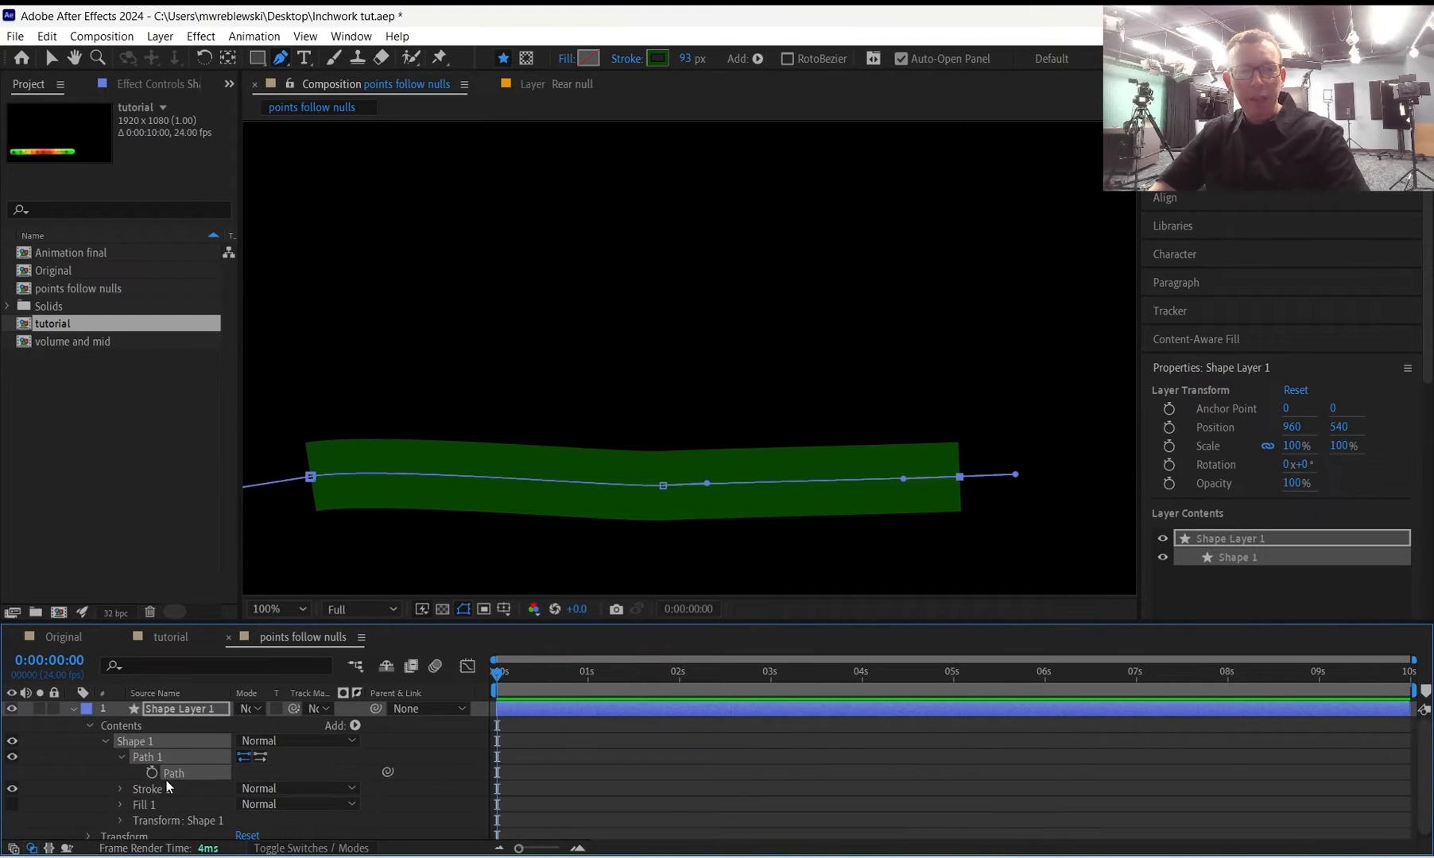
{"action": "left_click", "coordinate": [122, 757]}
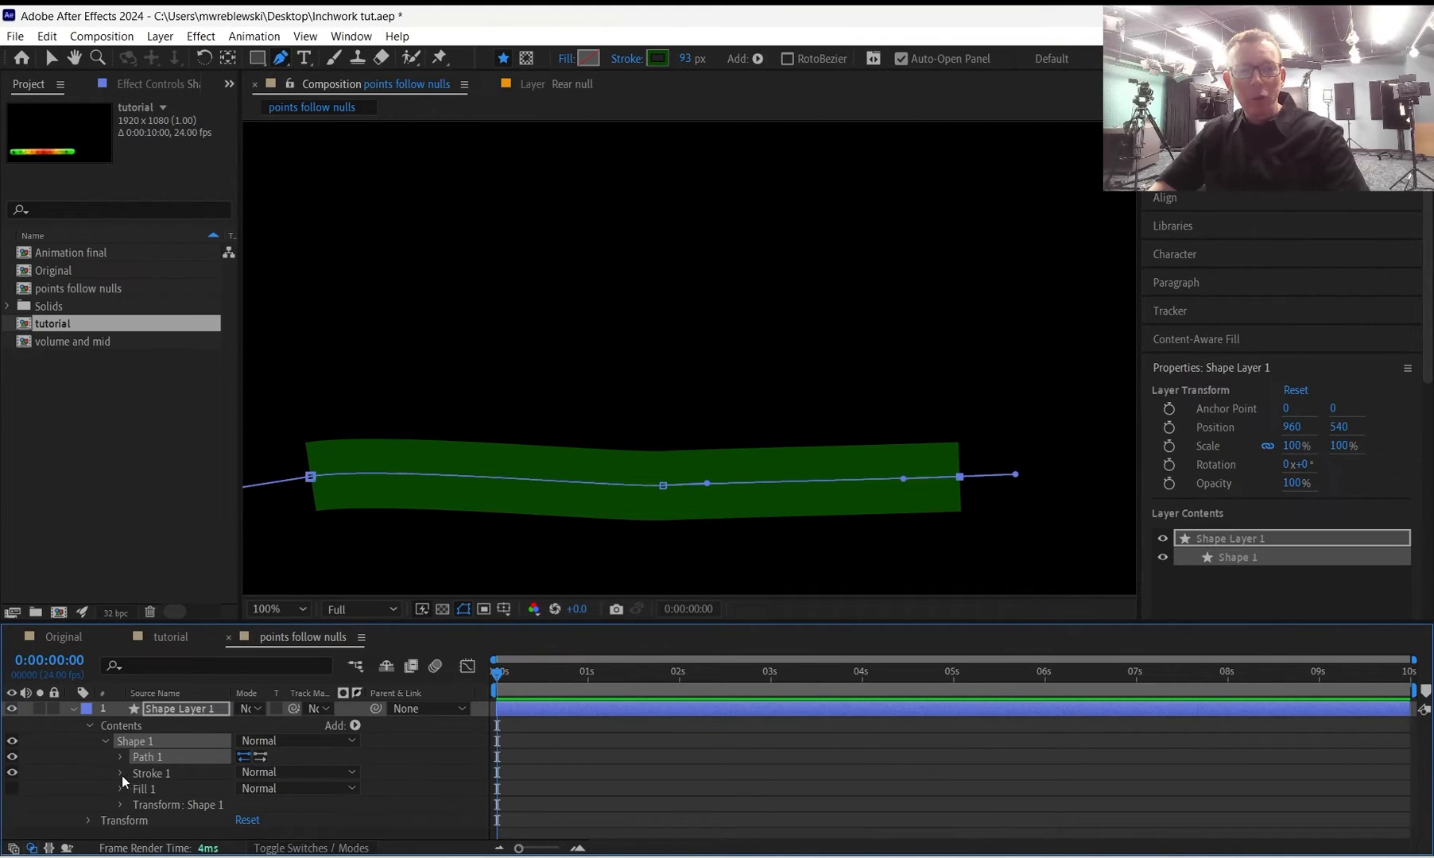
{"action": "left_click", "coordinate": [121, 775]}
{"action": "scroll", "coordinate": [180, 767], "scroll_direction": "down", "scroll_amount": 3}
{"action": "scroll", "coordinate": [180, 767], "scroll_direction": "down", "scroll_amount": 1}
{"action": "scroll", "coordinate": [263, 751], "scroll_direction": "up", "scroll_amount": 1}
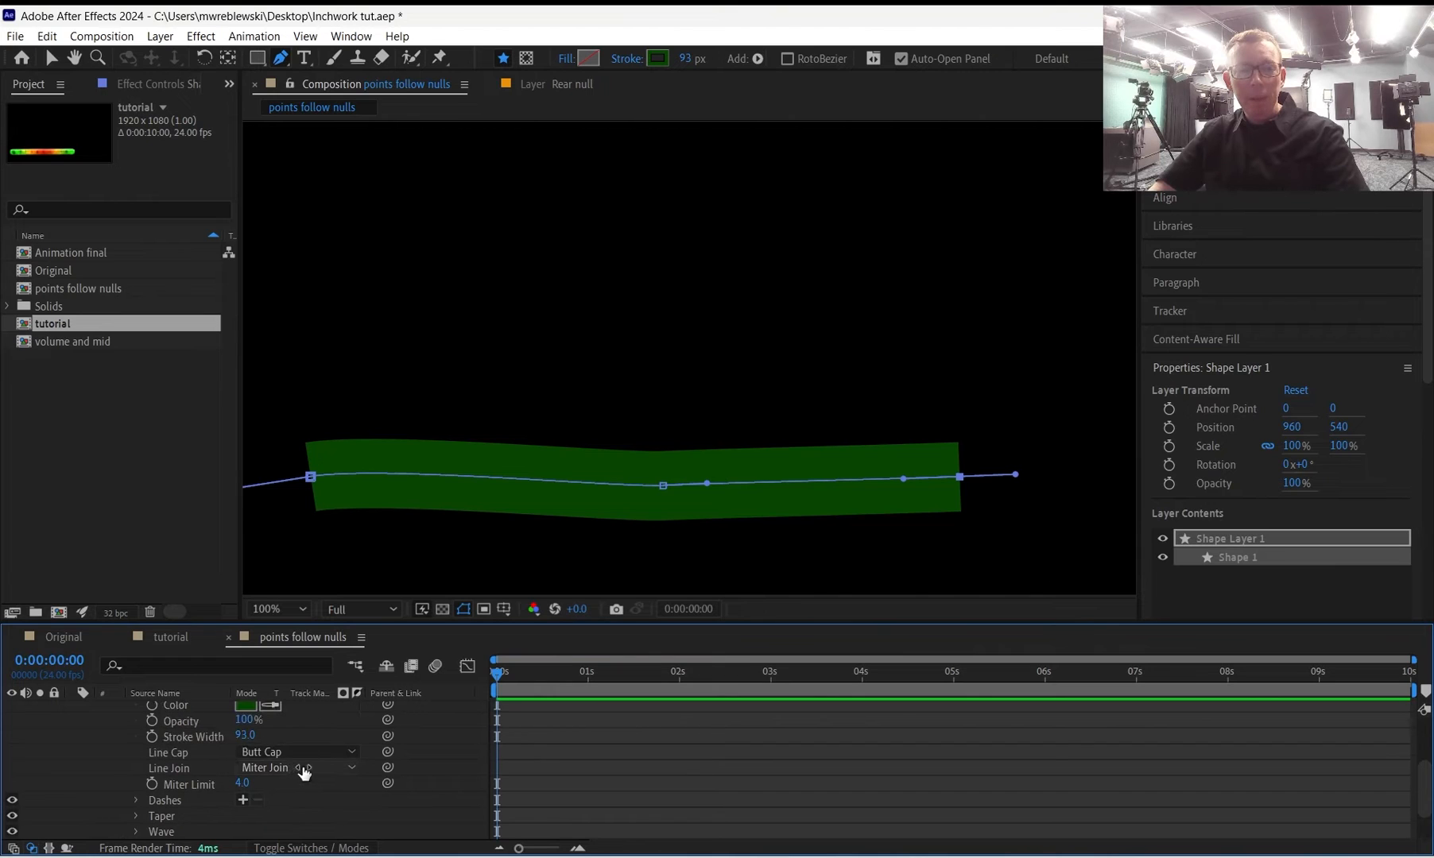
{"action": "left_click", "coordinate": [305, 753]}
{"action": "left_click", "coordinate": [296, 791]}
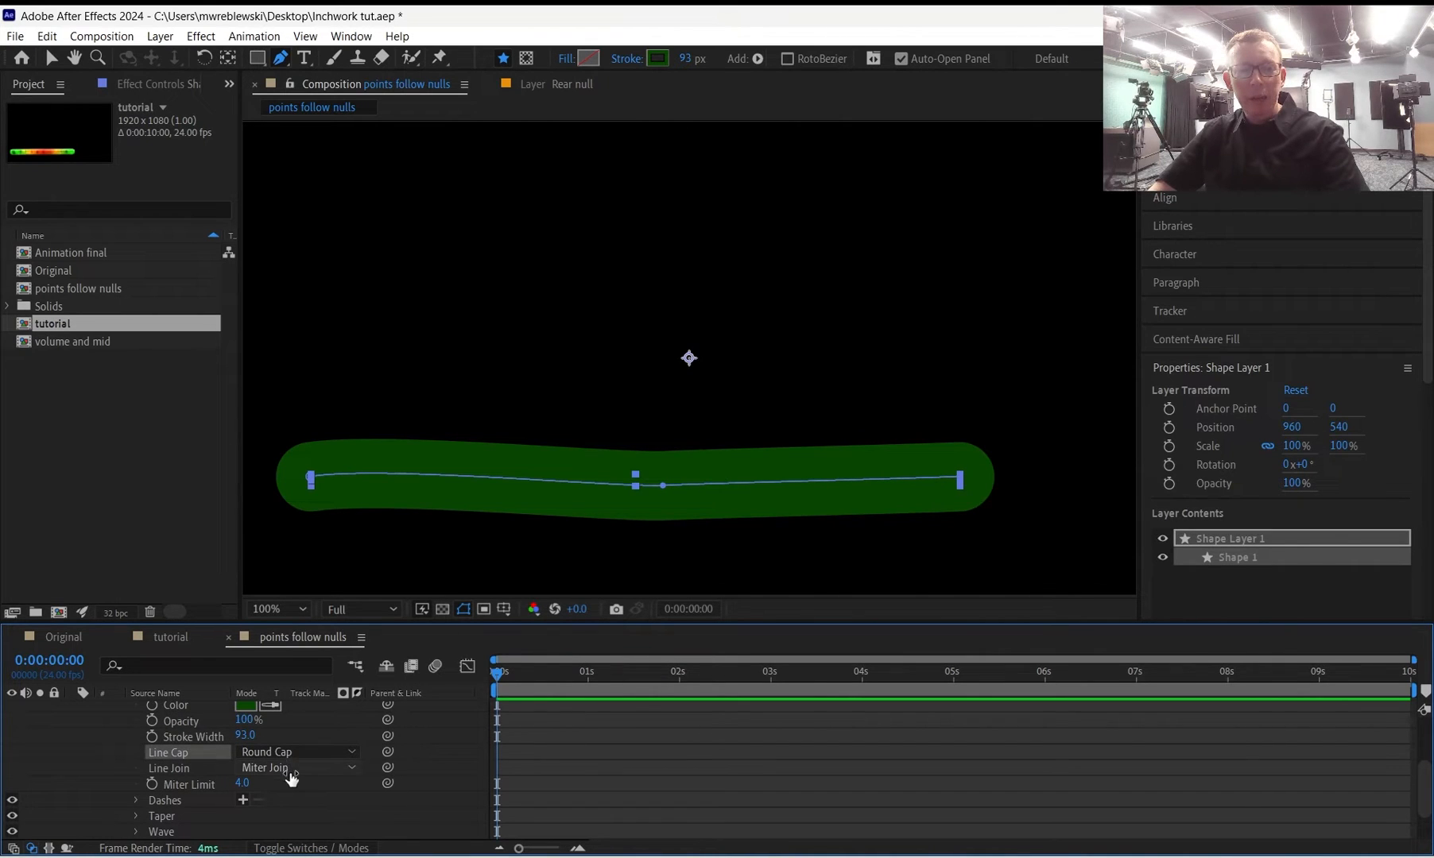
{"action": "left_click", "coordinate": [296, 768]}
{"action": "left_click", "coordinate": [294, 806]}
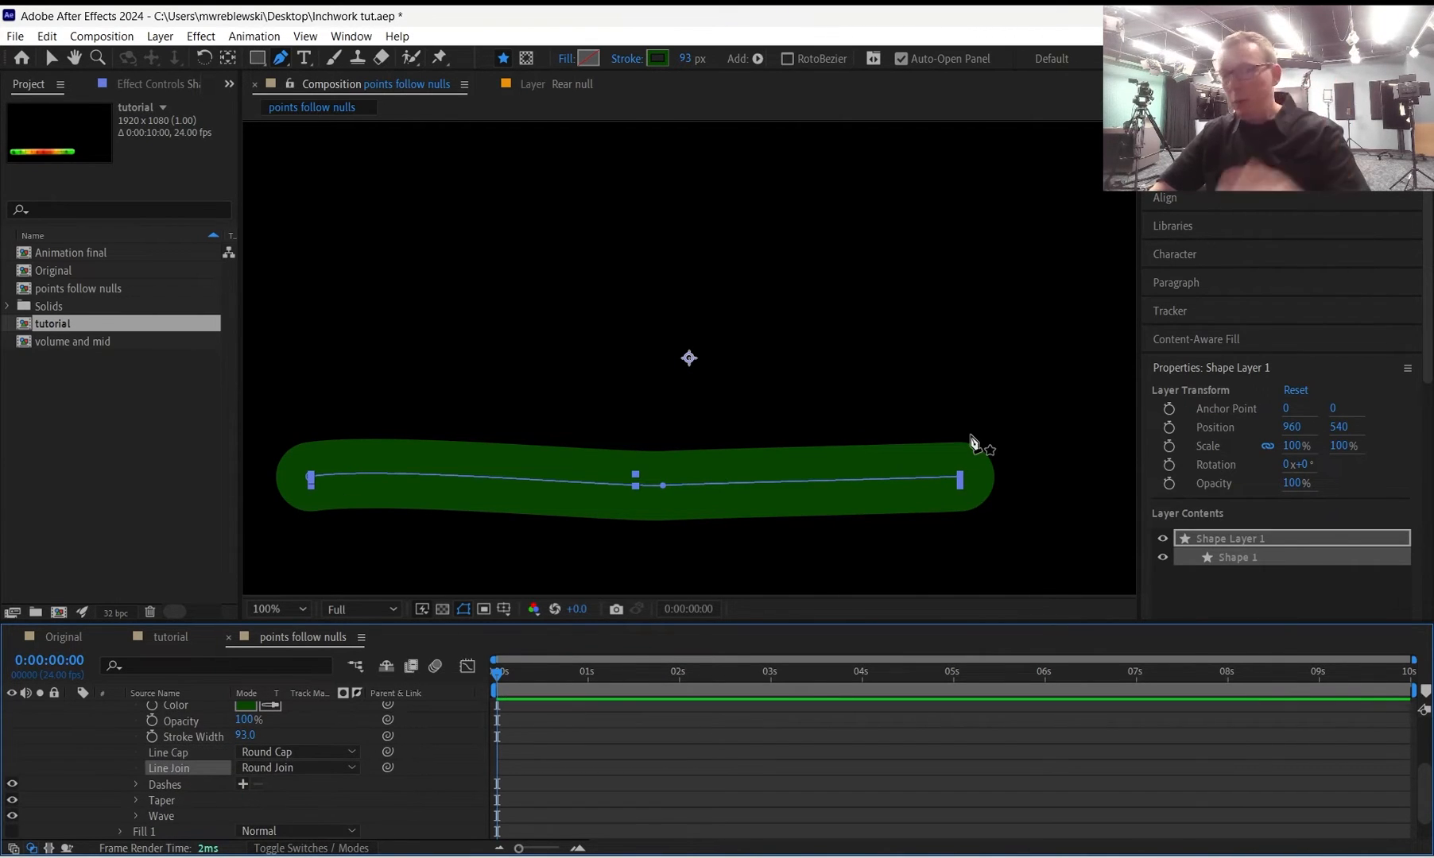
Reveal the Path property of Shape Layer 1 and center the layer's anchor point on the stroke.
{"action": "scroll", "coordinate": [190, 779], "scroll_direction": "up", "scroll_amount": 3}
{"action": "left_click", "coordinate": [121, 772]}
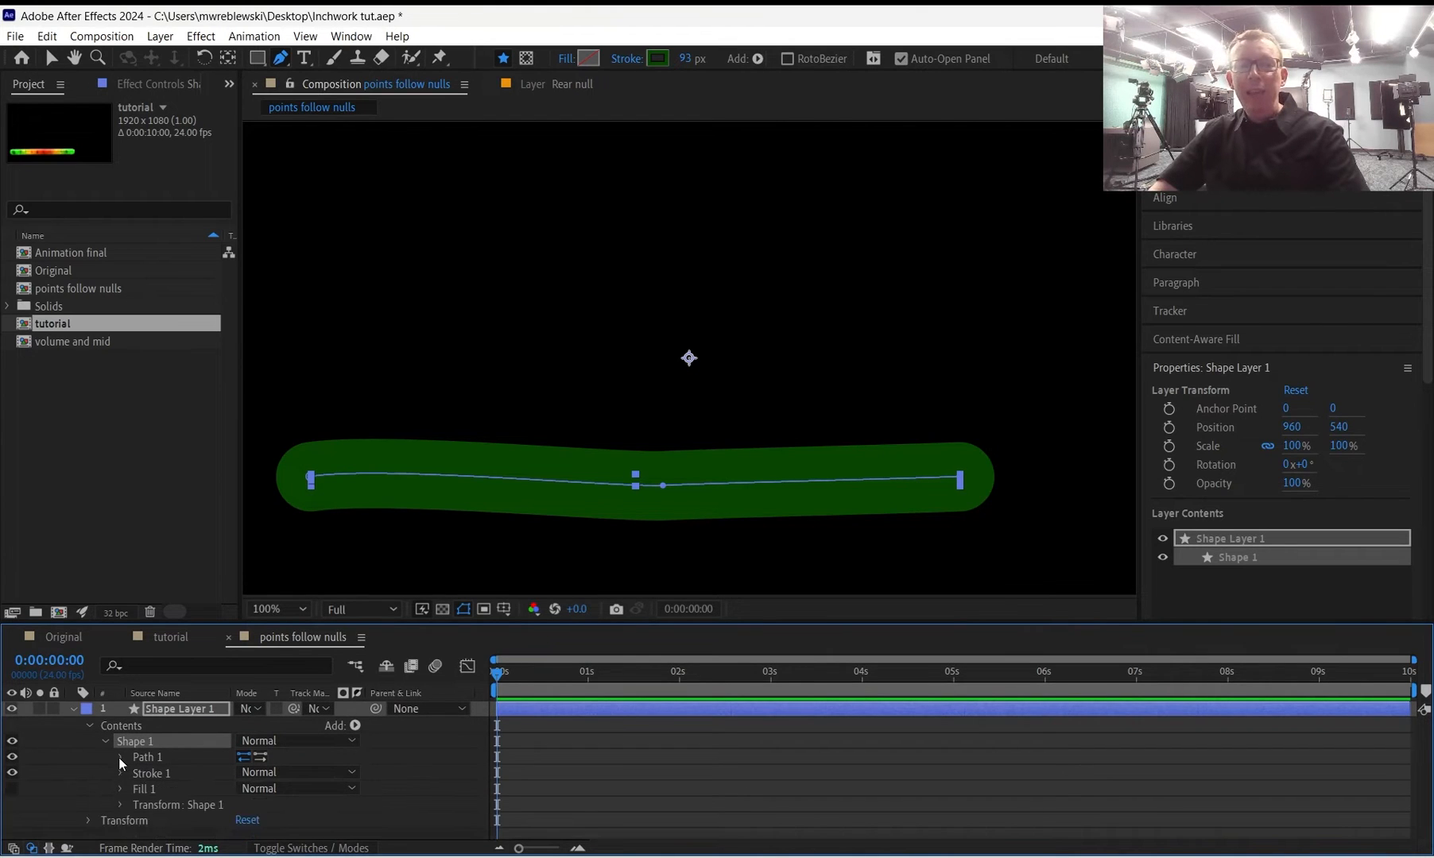
{"action": "left_click", "coordinate": [119, 757]}
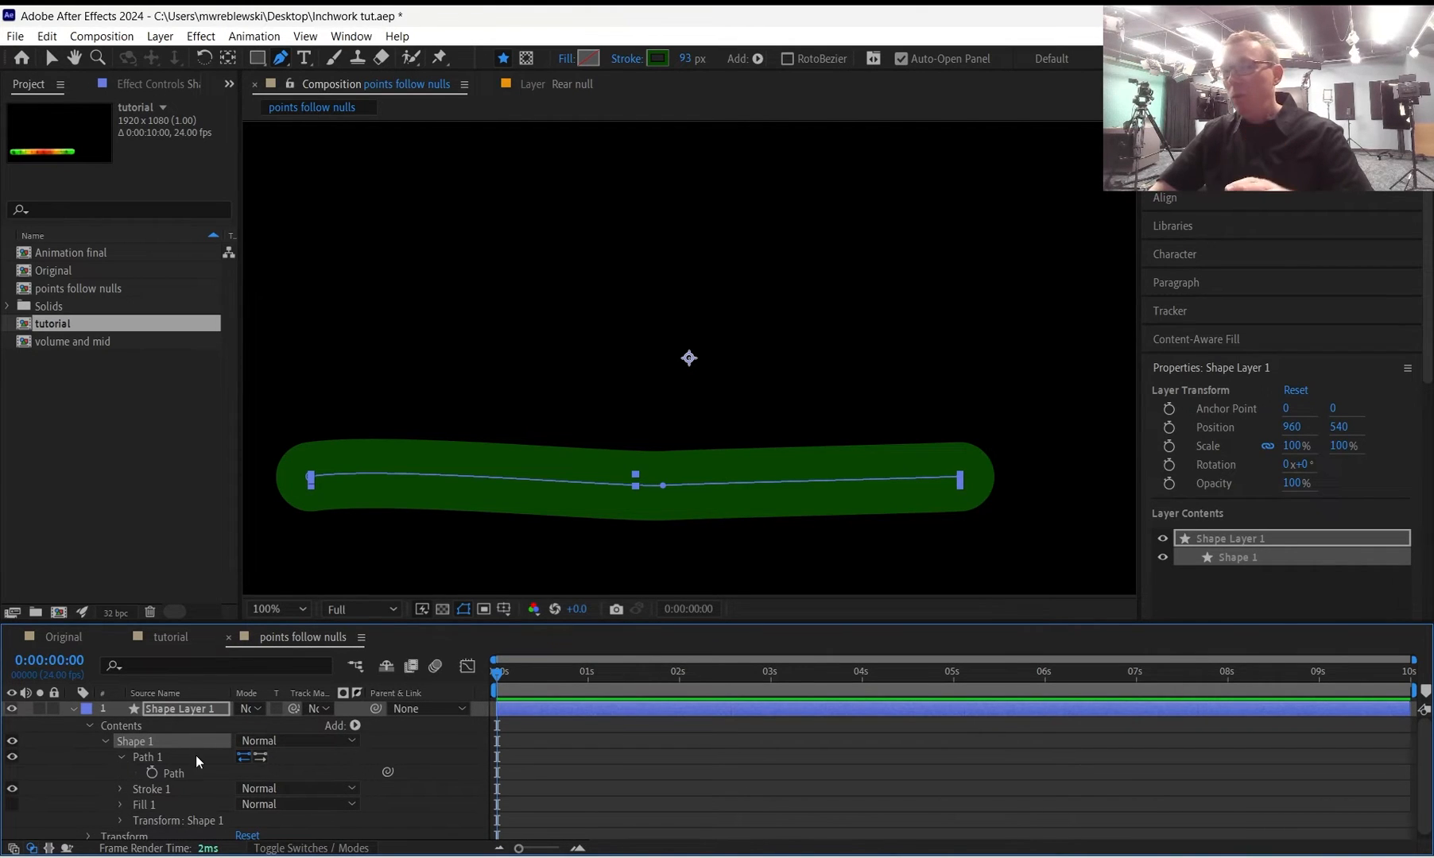
{"action": "left_click", "coordinate": [174, 772]}
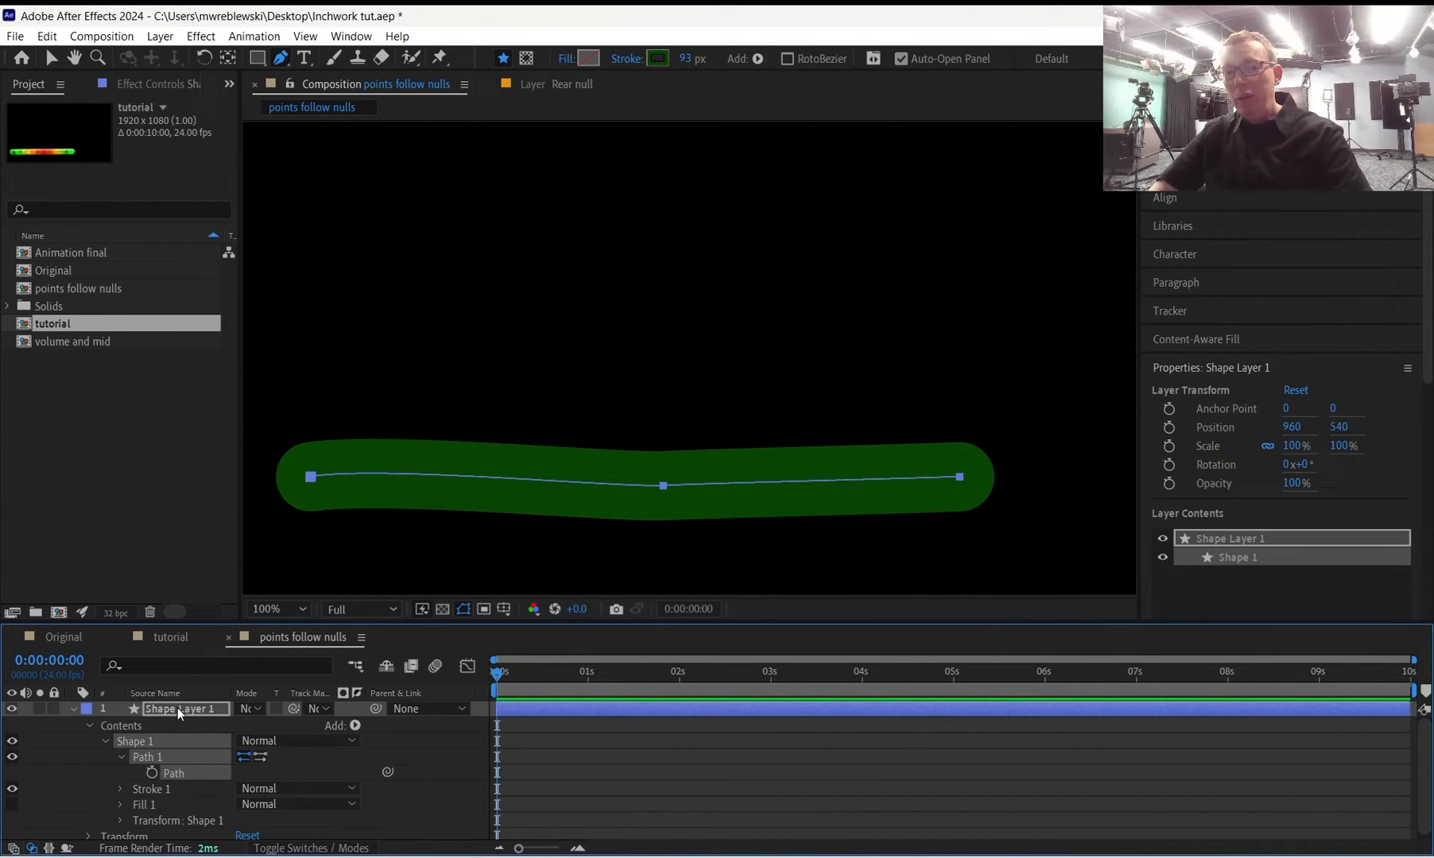
{"action": "left_click", "coordinate": [216, 708]}
{"action": "left_click", "coordinate": [961, 744]}
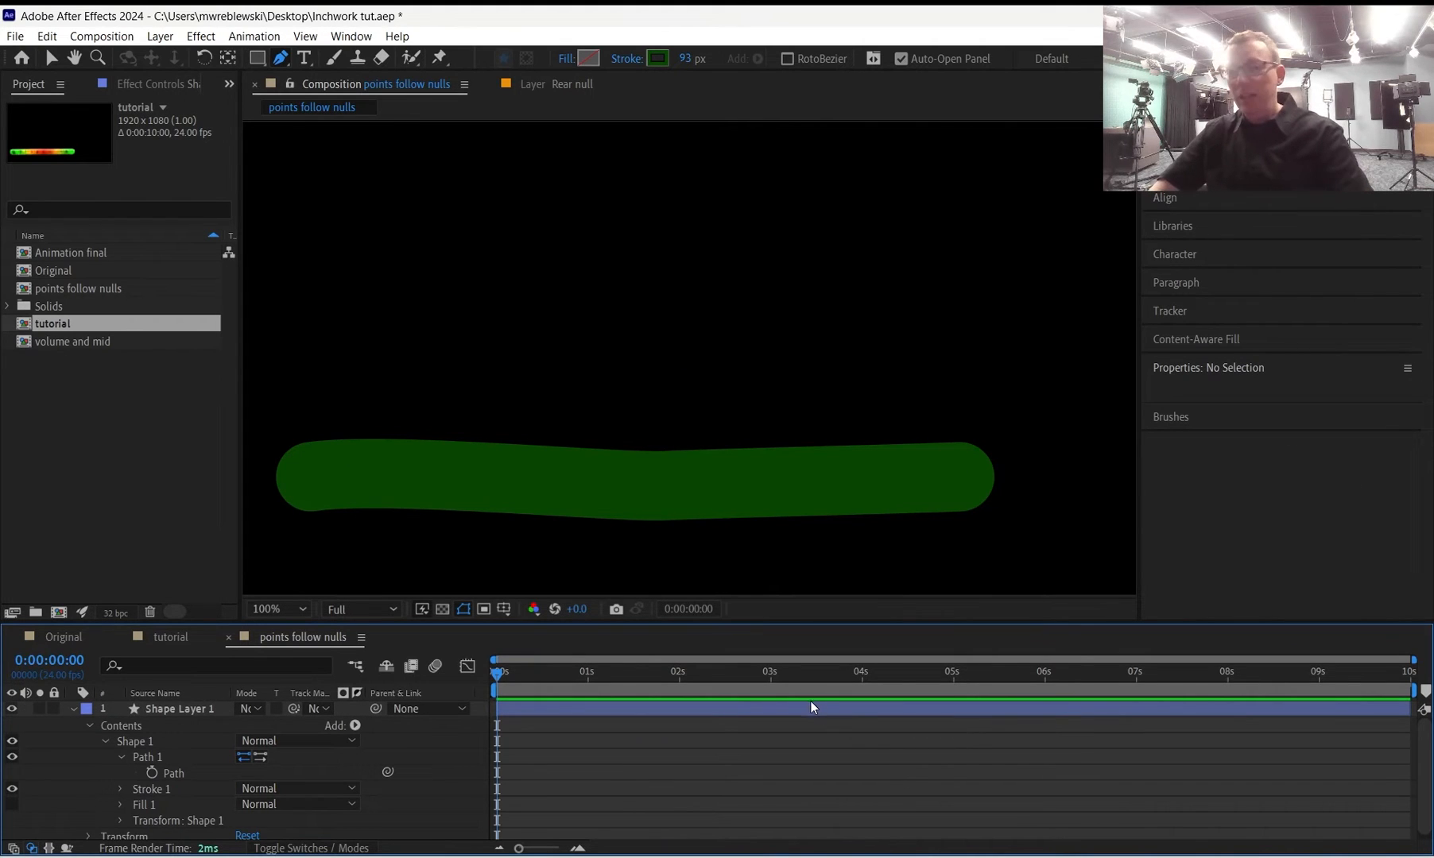
{"action": "left_click", "coordinate": [923, 703]}
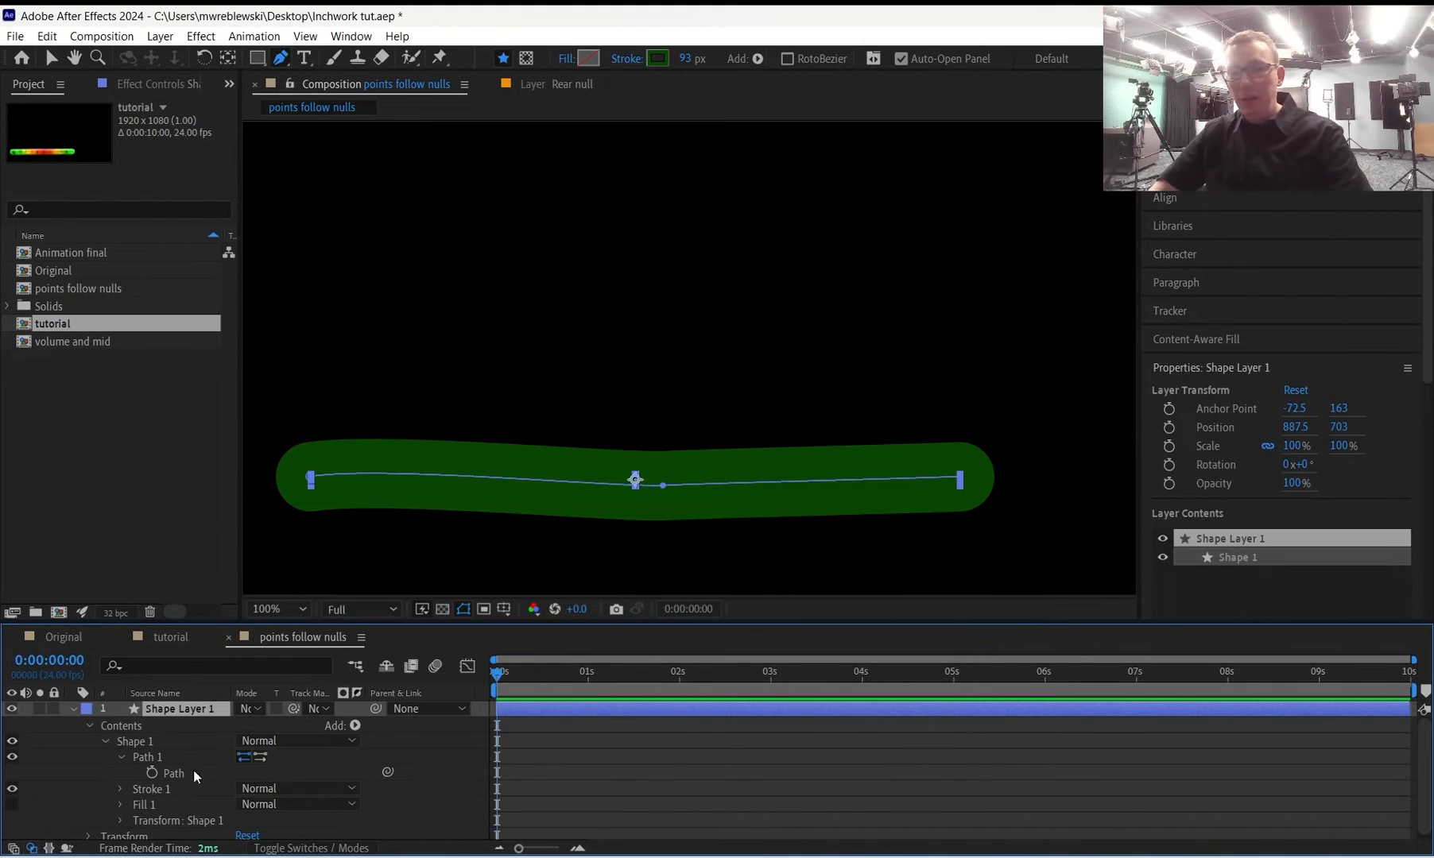
Create control nulls for the shape's path points with the Points Follow Nulls option of Create Nulls From Paths.
{"action": "left_click", "coordinate": [173, 775]}
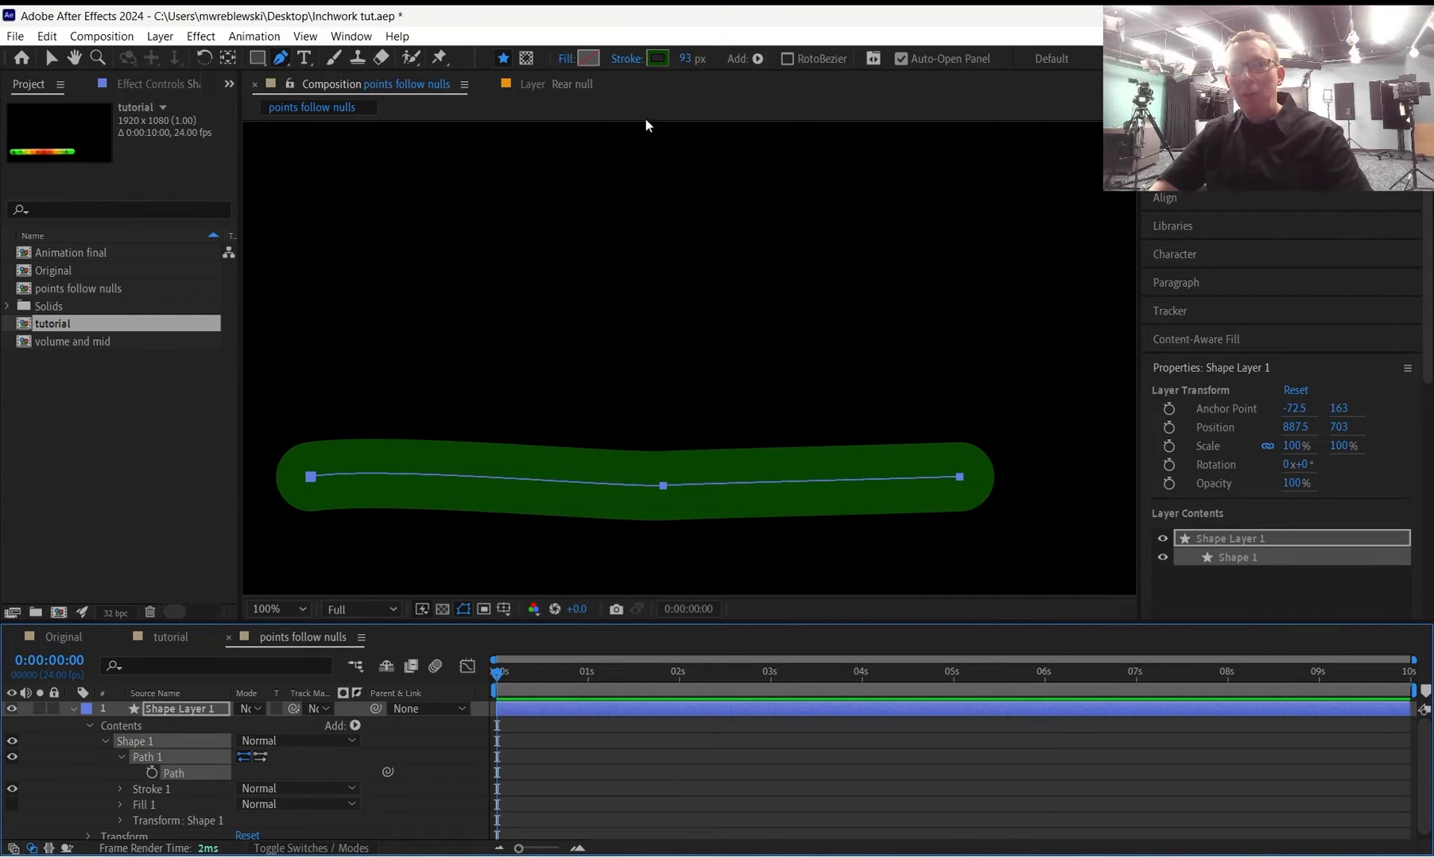
{"action": "left_click", "coordinate": [350, 38]}
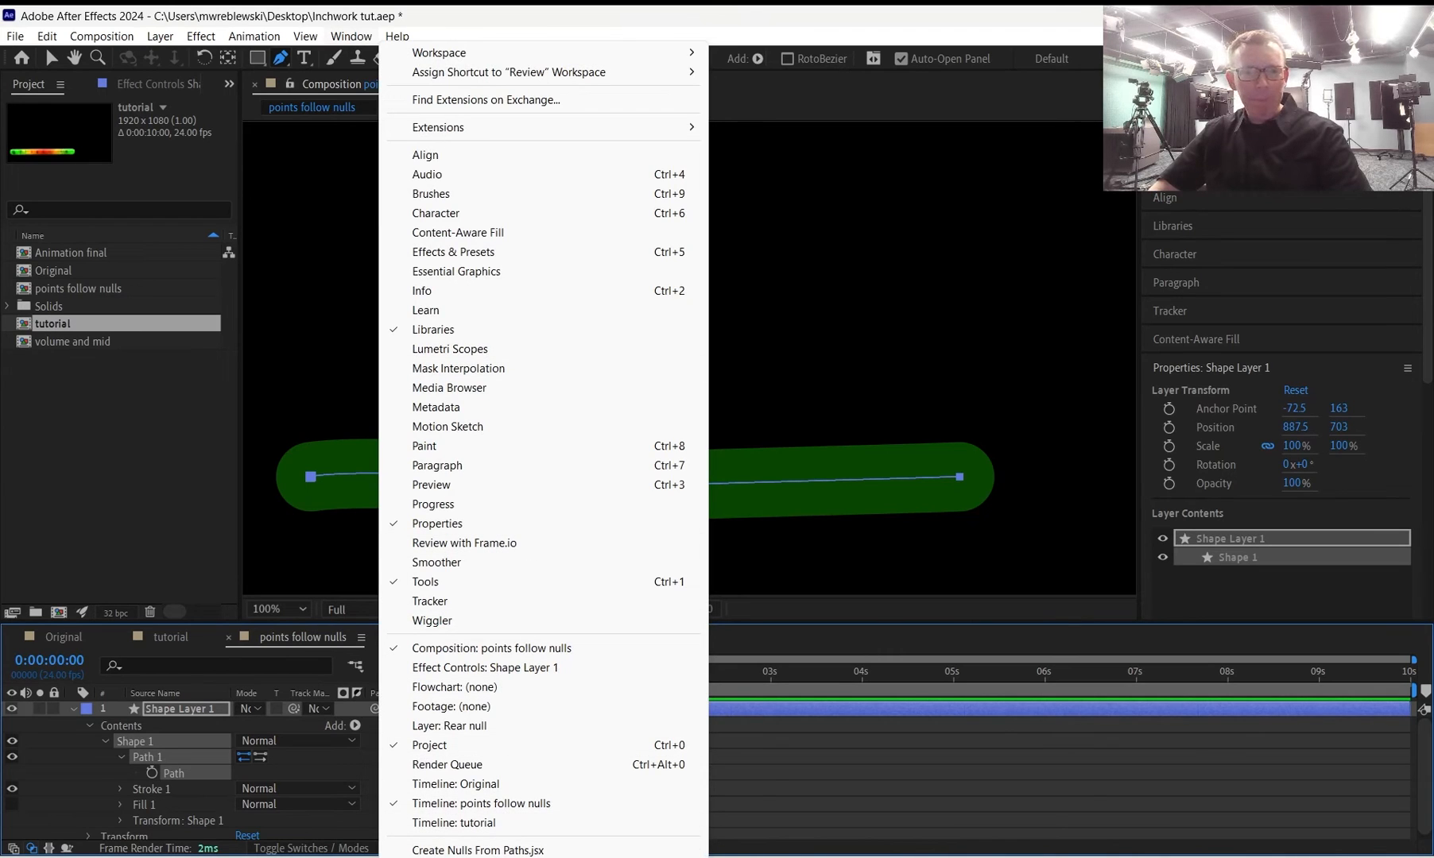
{"action": "left_click", "coordinate": [501, 850]}
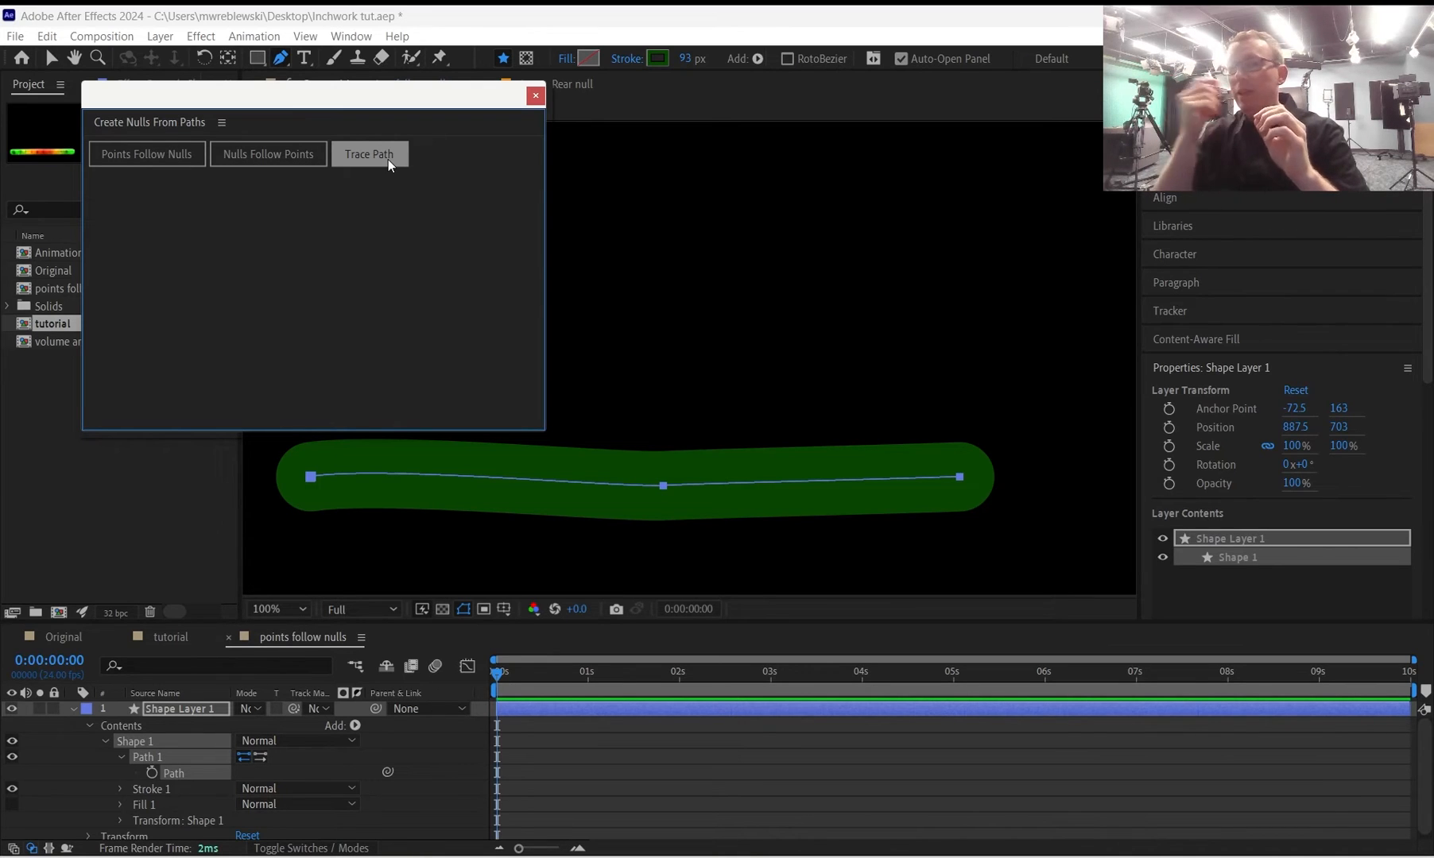
{"action": "left_click", "coordinate": [143, 161]}
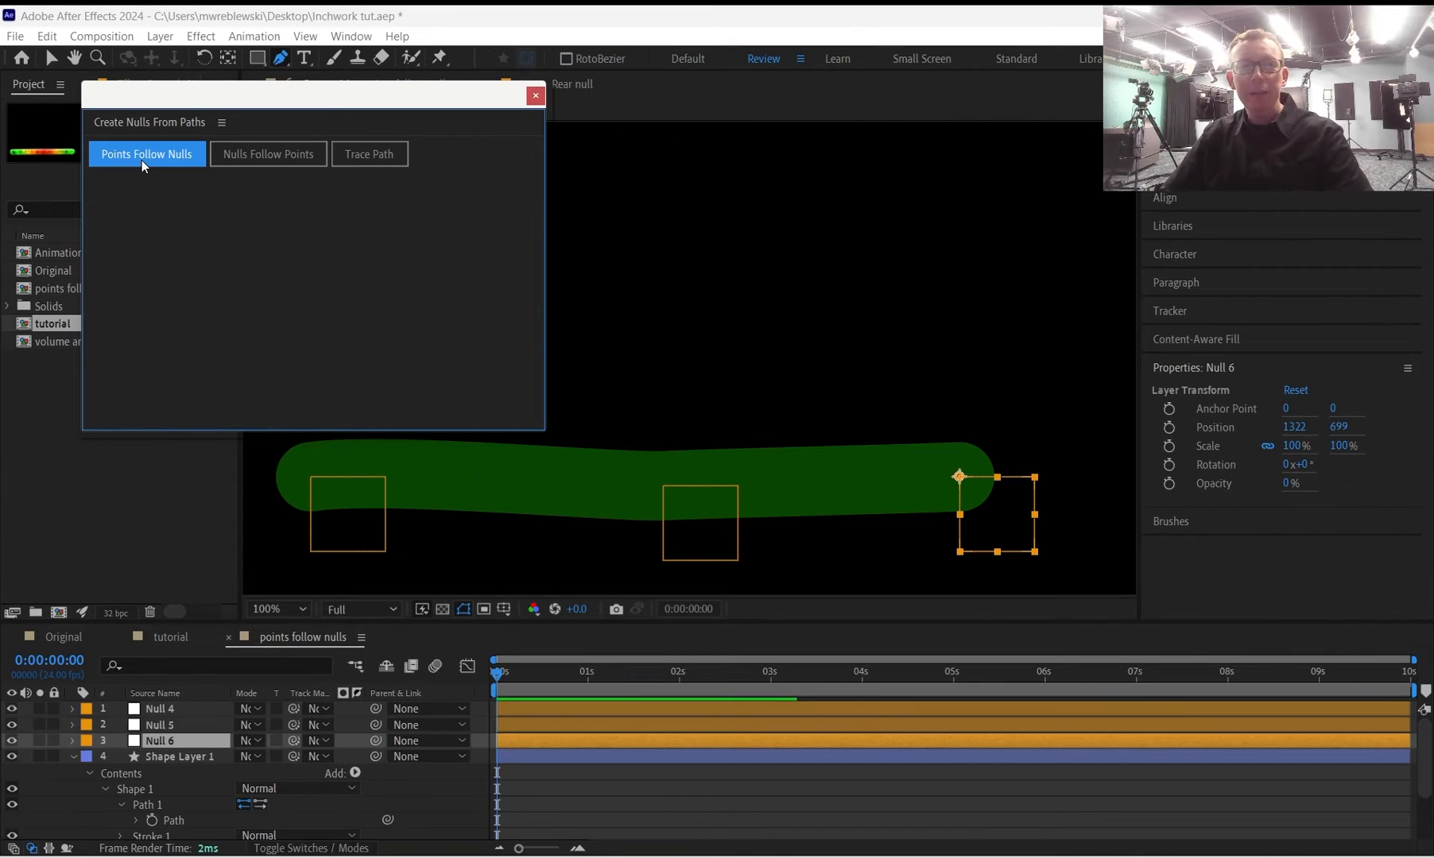
{"action": "left_click", "coordinate": [535, 95]}
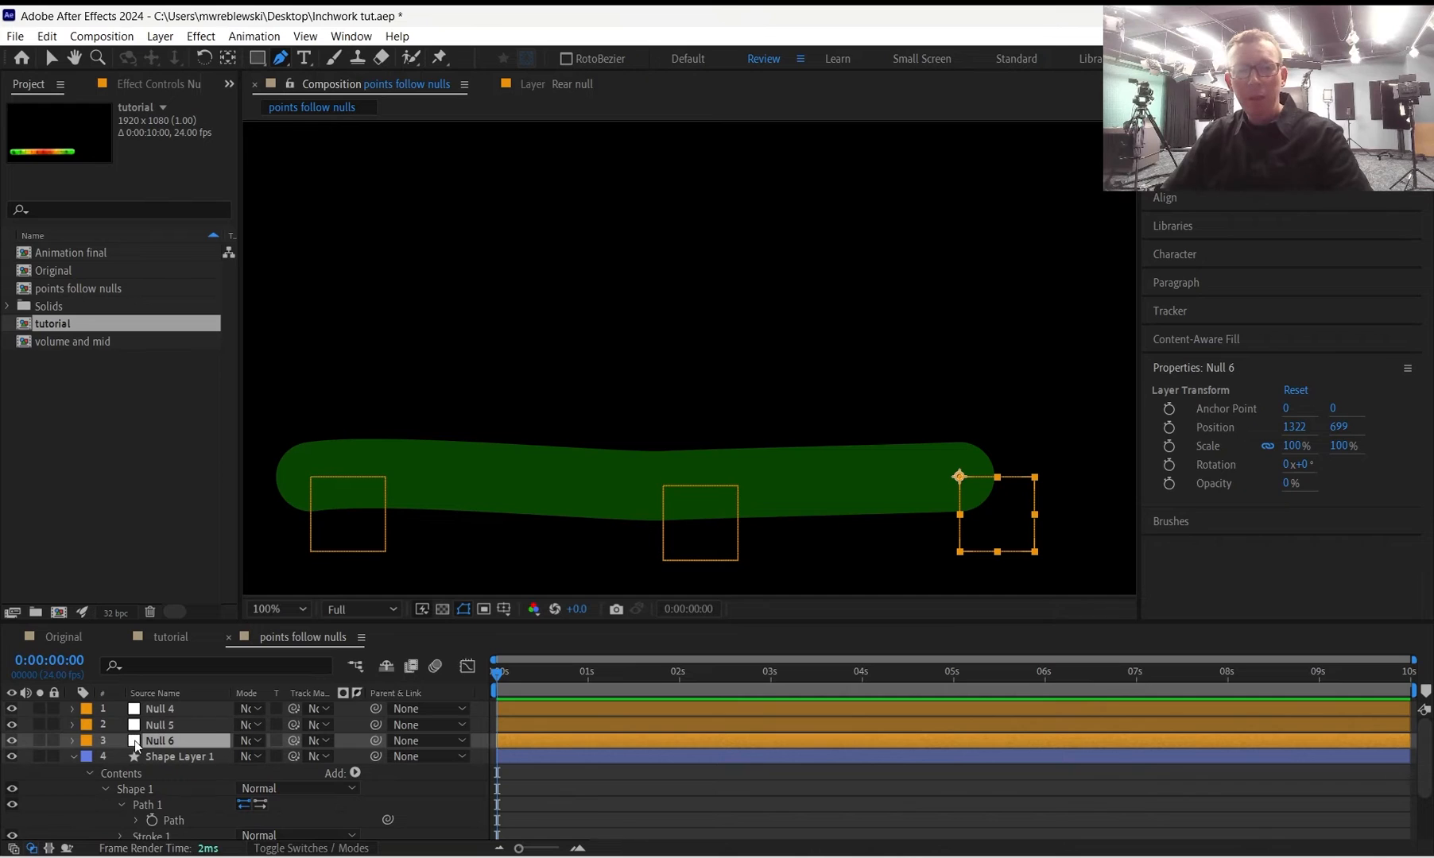
Rename the null at the right end of the stroke as head.
{"action": "left_click", "coordinate": [167, 740]}
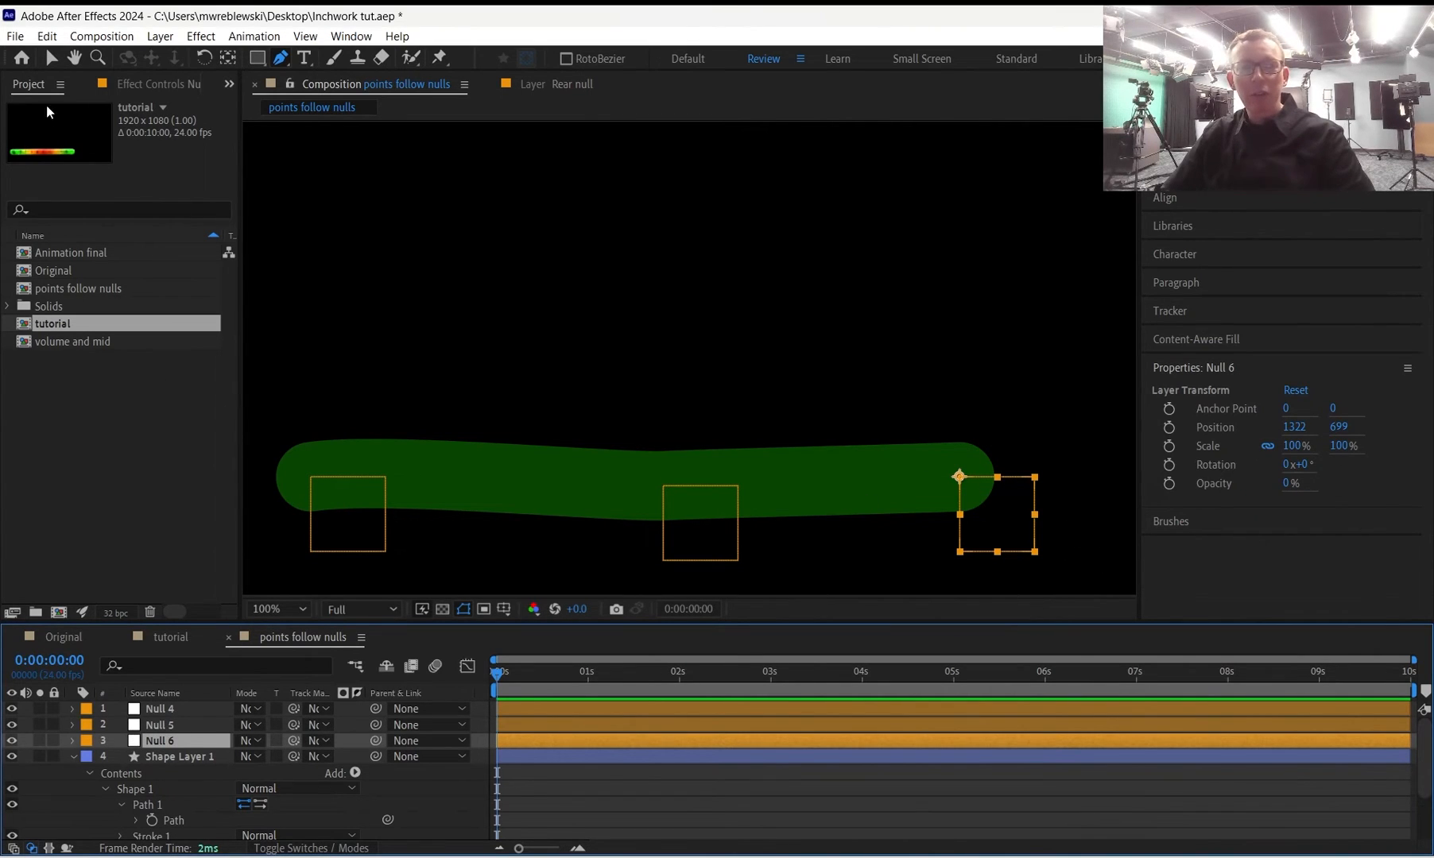
{"action": "left_click", "coordinate": [50, 58]}
{"action": "key", "text": "Return"}
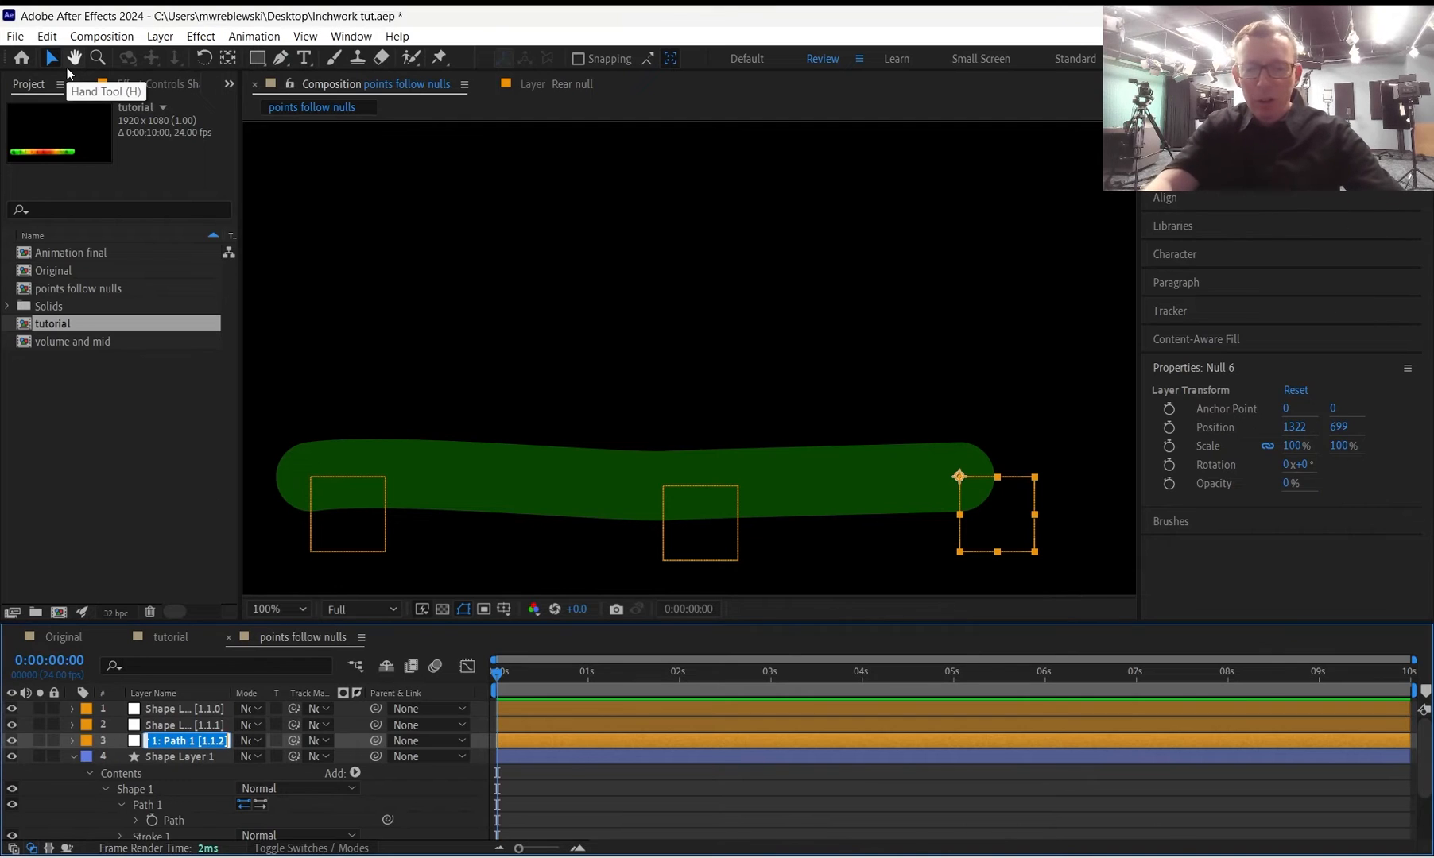
{"action": "type", "text": "head"}
{"action": "key", "text": "Return"}
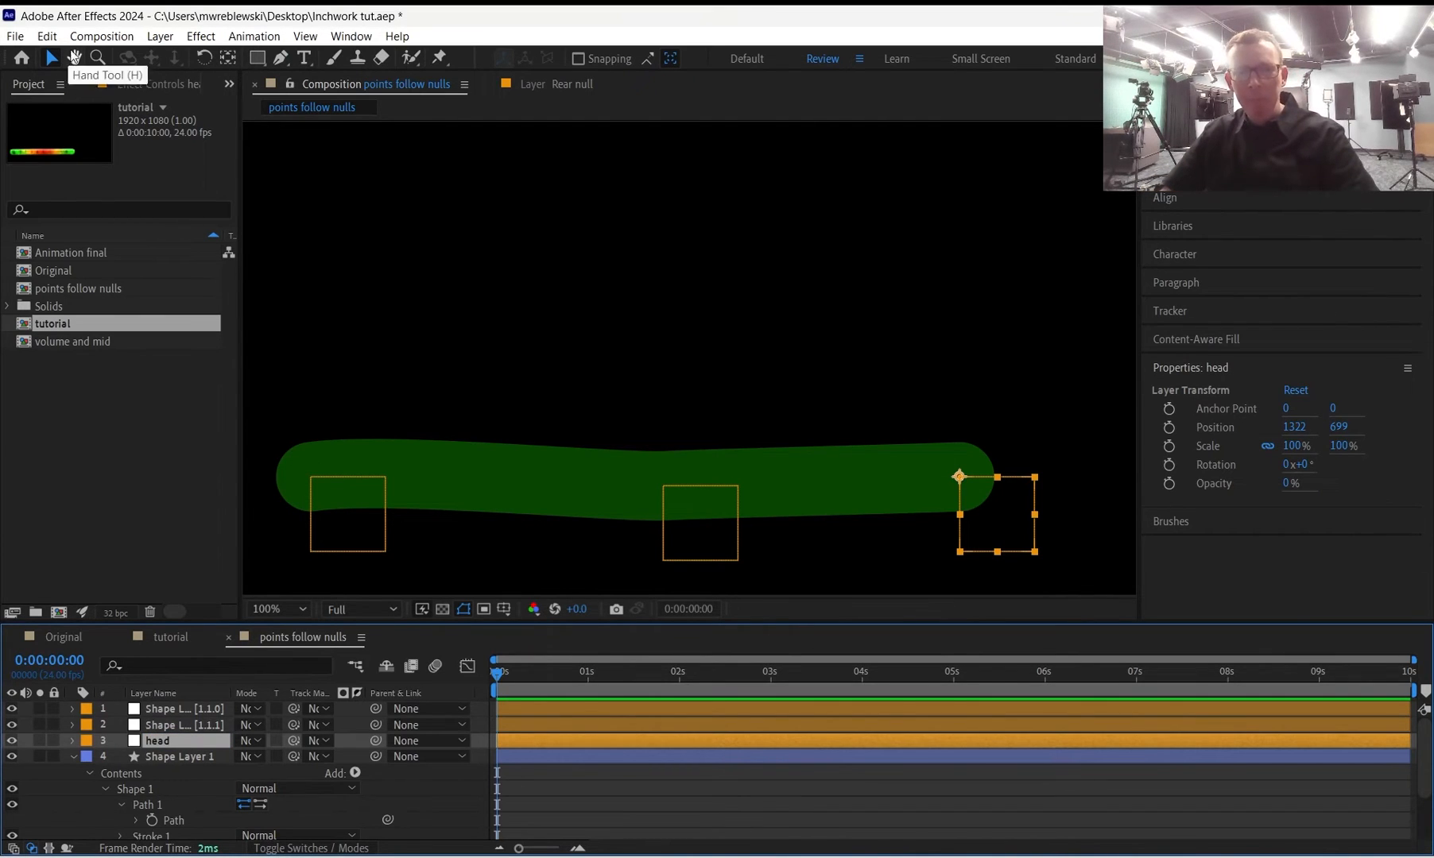
Rename the null at the middle point of the stroke as mid.
{"action": "left_click", "coordinate": [168, 725]}
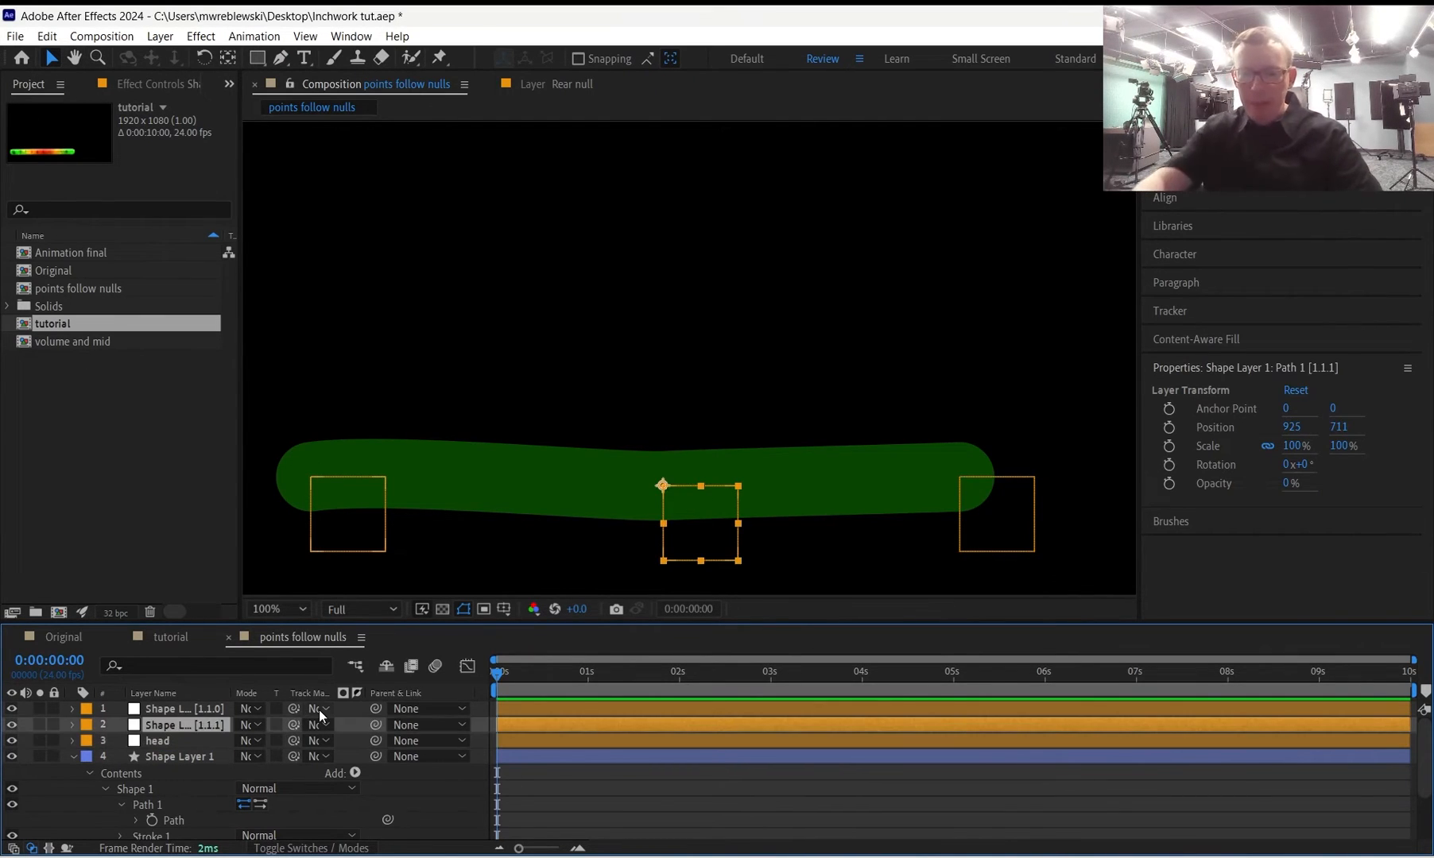
{"action": "key", "text": "Return"}
{"action": "type", "text": "mid"}
{"action": "key", "text": "Return"}
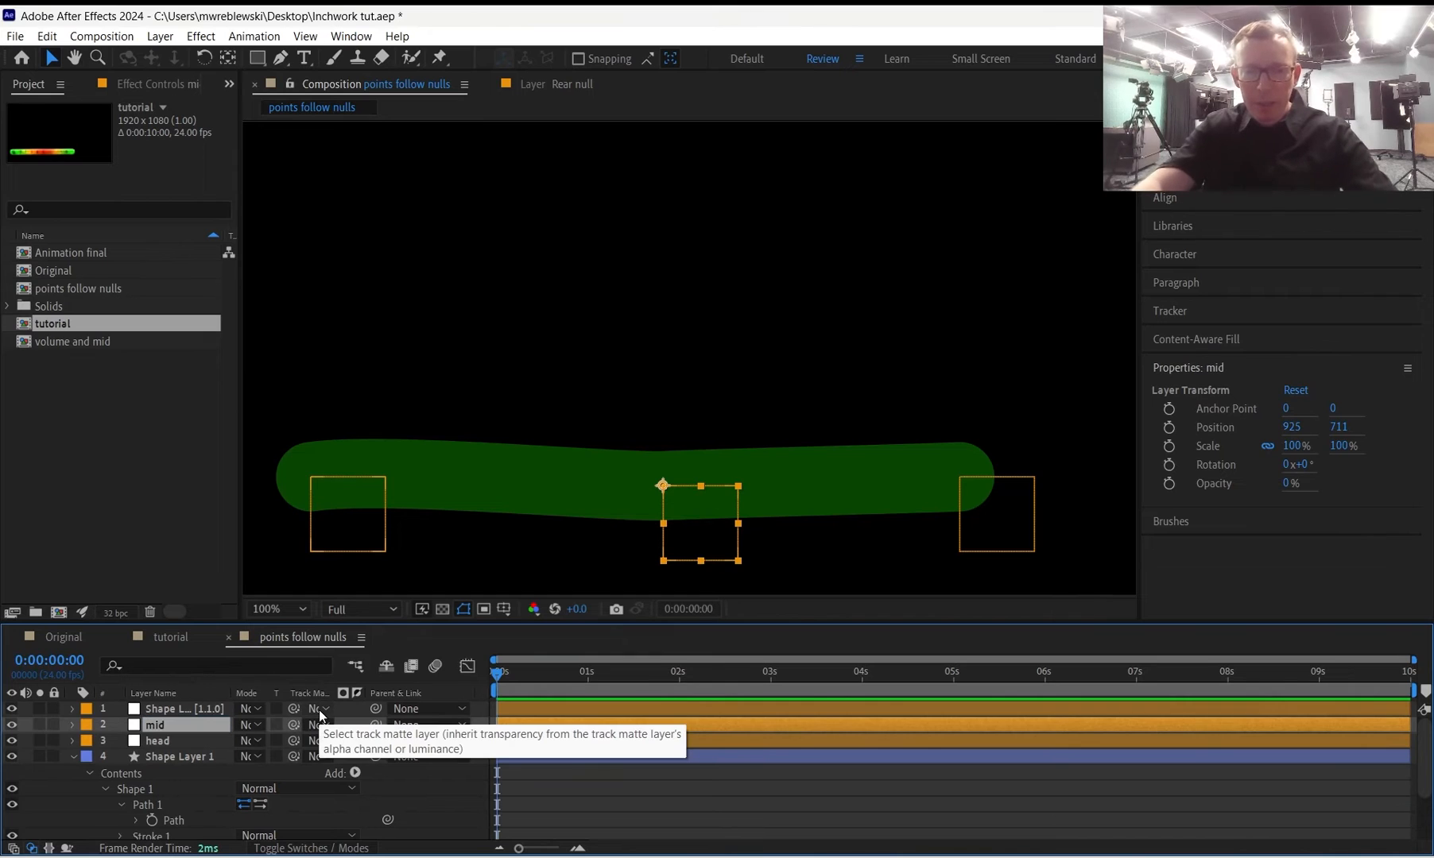
Rename the null at the left end of the stroke as tail.
{"action": "left_click", "coordinate": [186, 709]}
{"action": "key", "text": "Return"}
{"action": "type", "text": "t"}
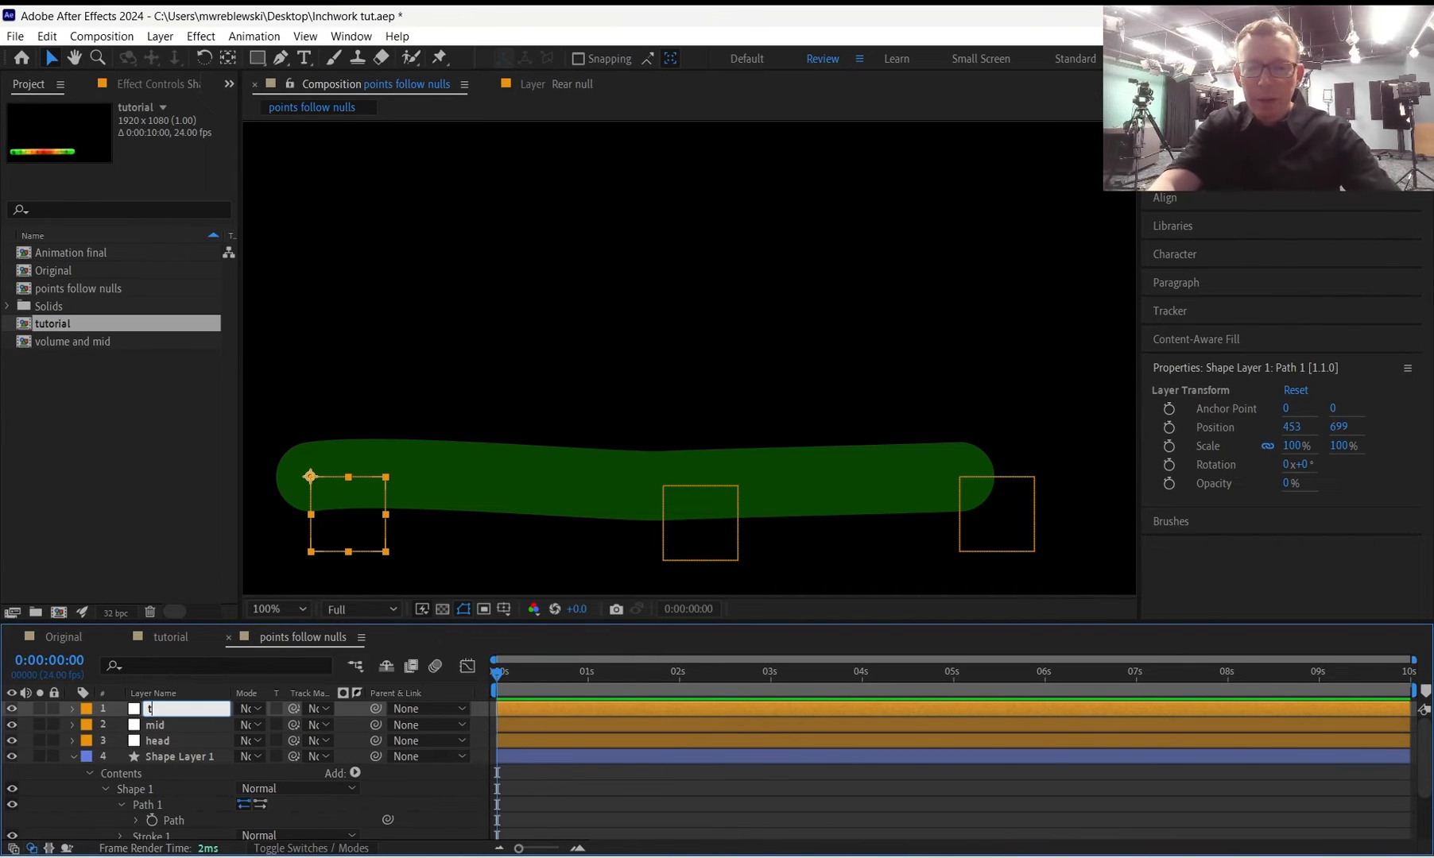
{"action": "type", "text": "ail"}
{"action": "key", "text": "Return"}
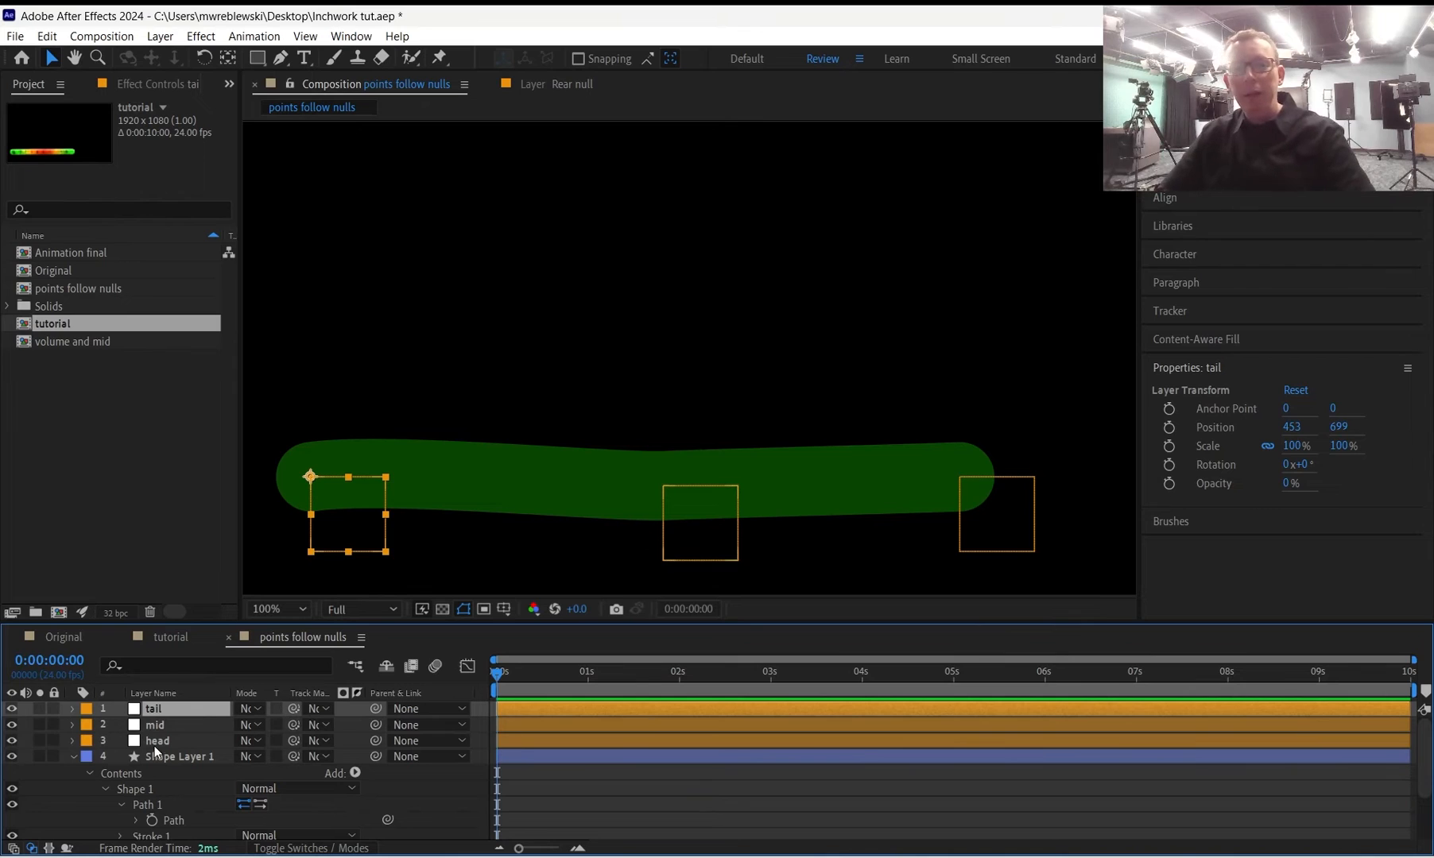
Test arching the body by raising the mid null to Y 490, and return it to Y 711.
{"action": "left_click", "coordinate": [159, 726]}
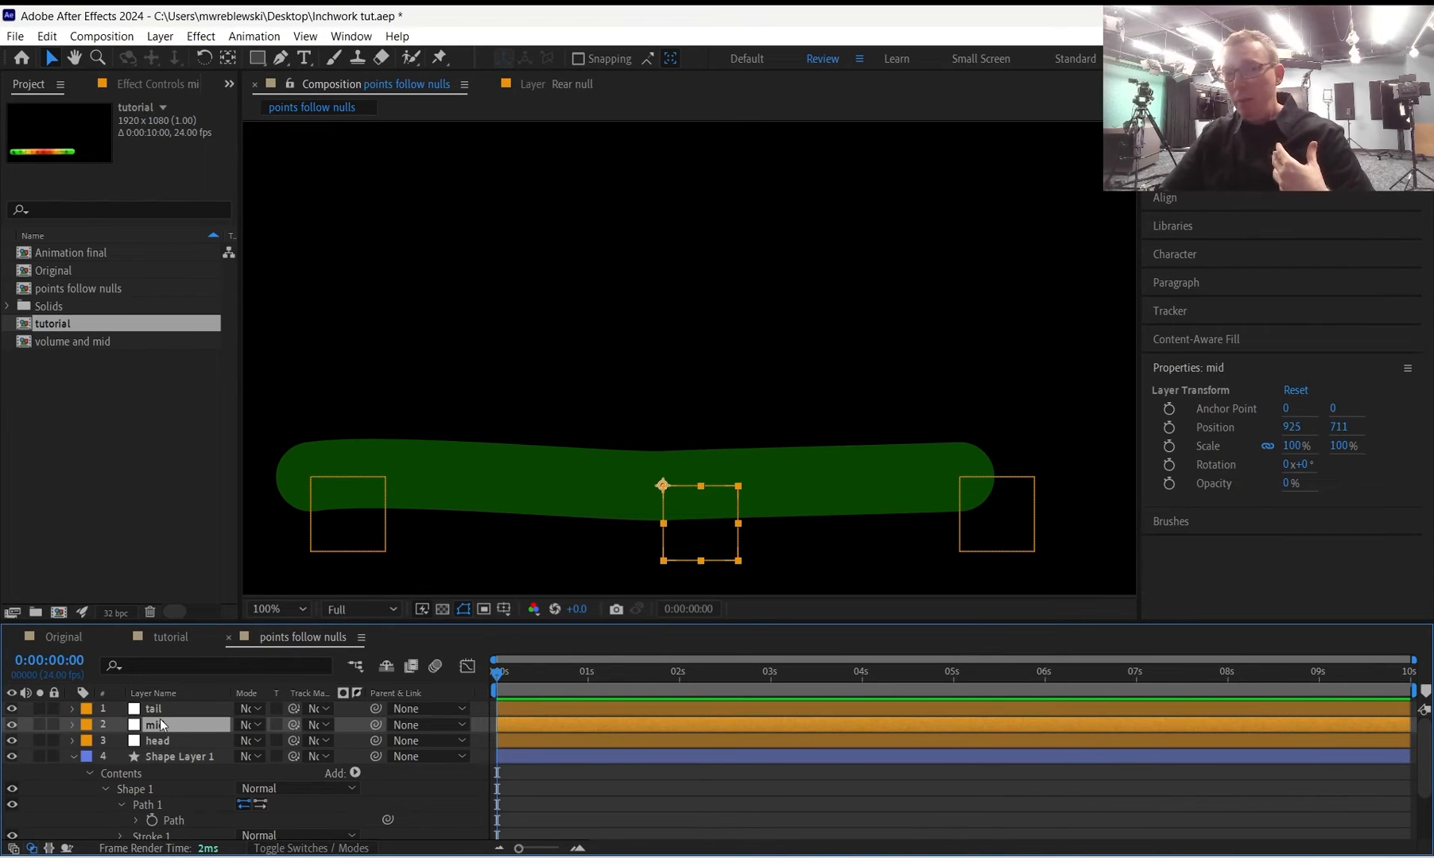
{"action": "key", "text": "p"}
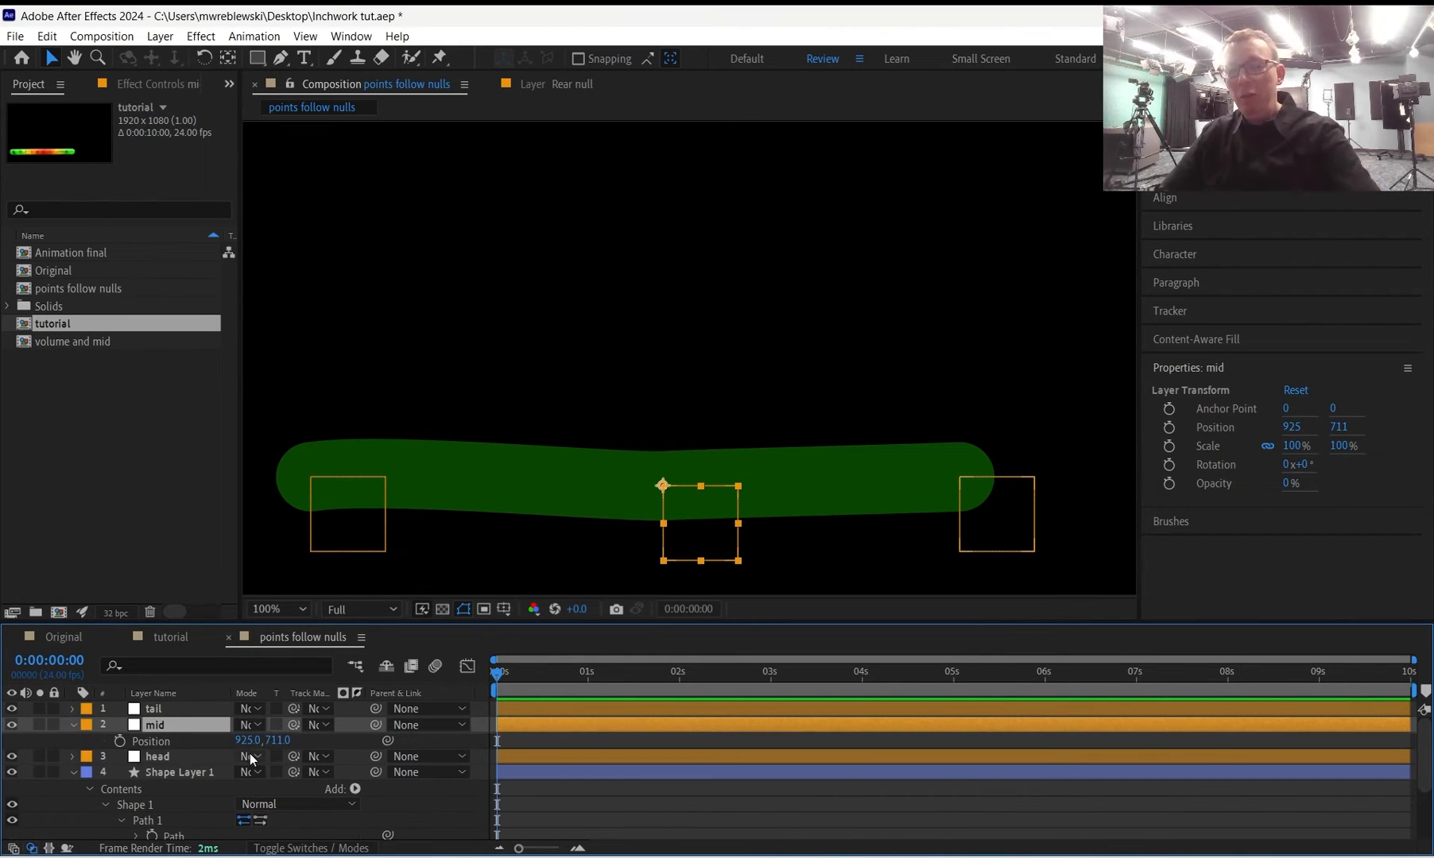
{"action": "left_click_drag", "start_coordinate": [277, 741], "coordinate": [135, 711]}
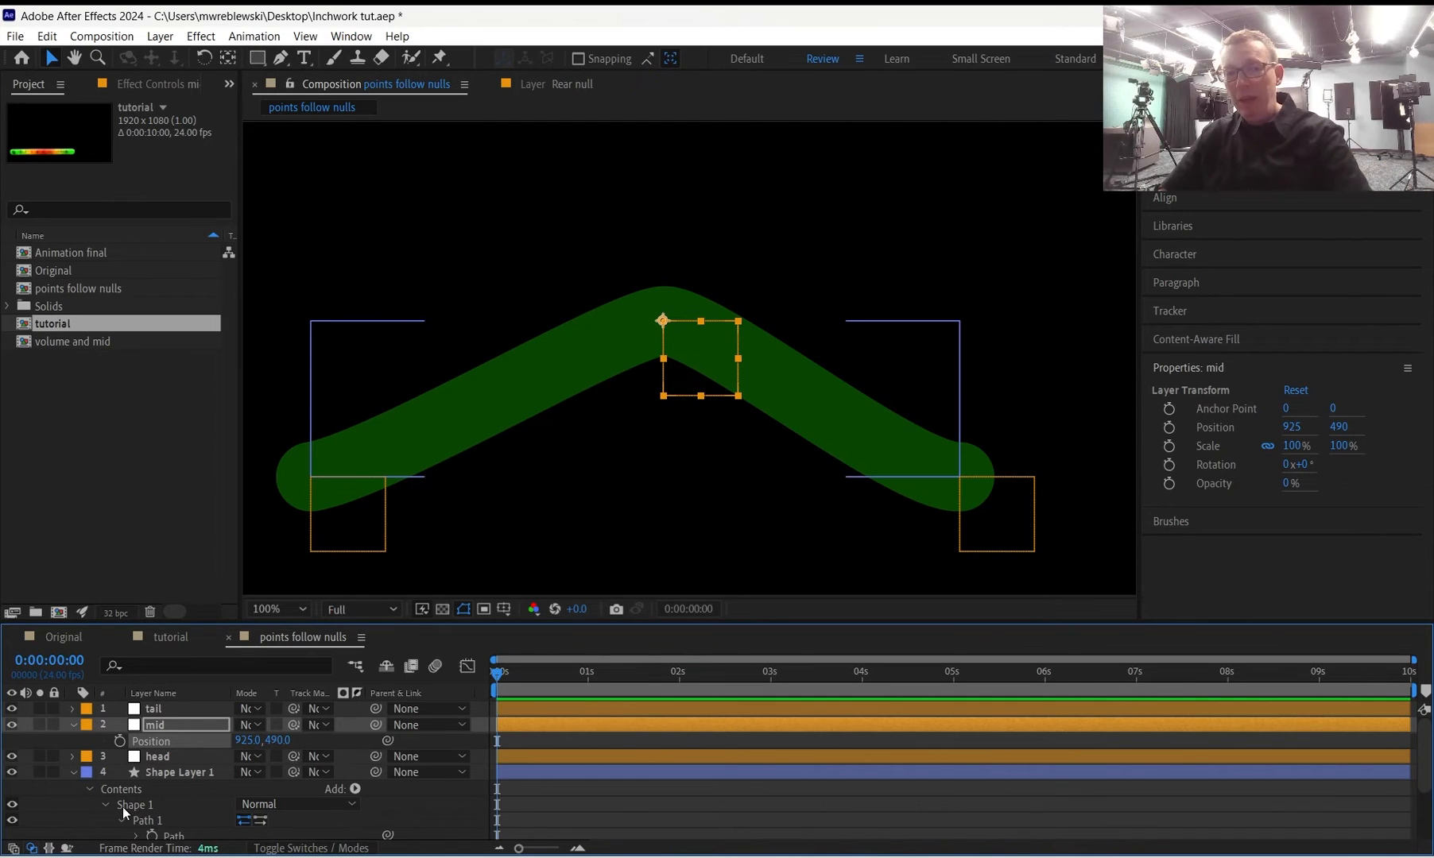
{"action": "left_click", "coordinate": [208, 648]}
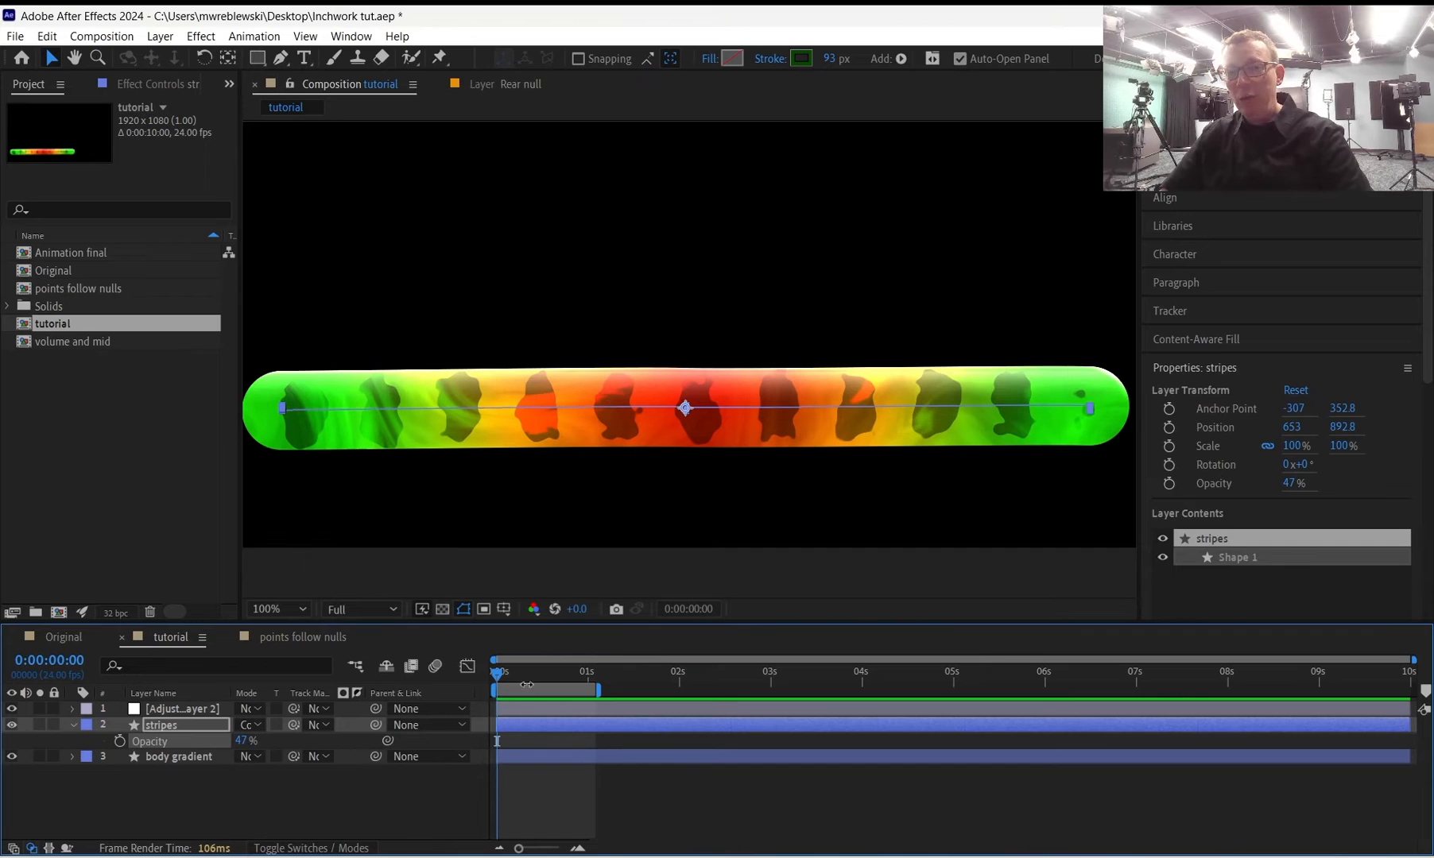
{"action": "left_click", "coordinate": [291, 637]}
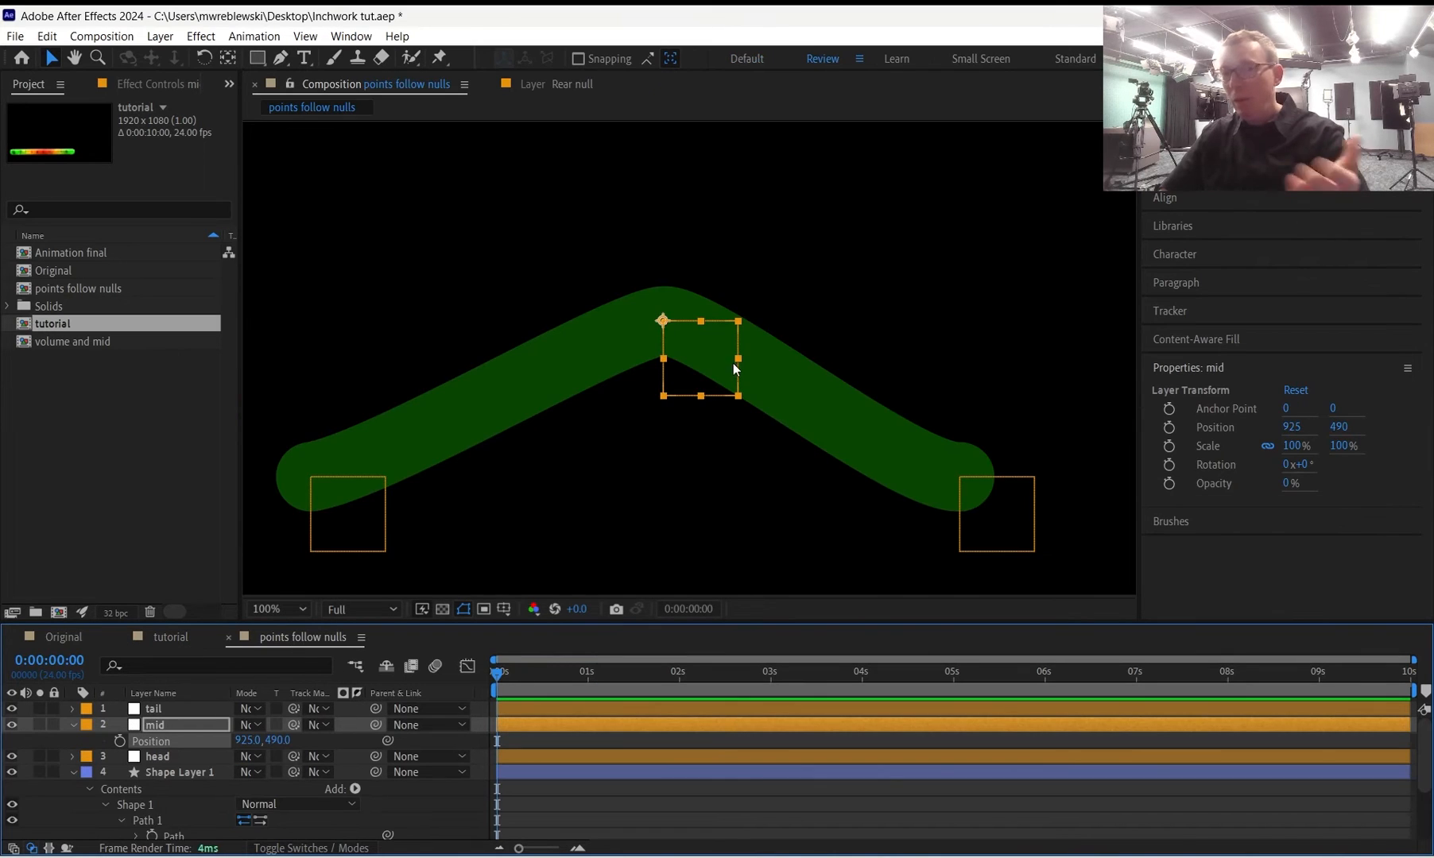
{"action": "left_click_drag", "start_coordinate": [507, 673], "coordinate": [411, 686]}
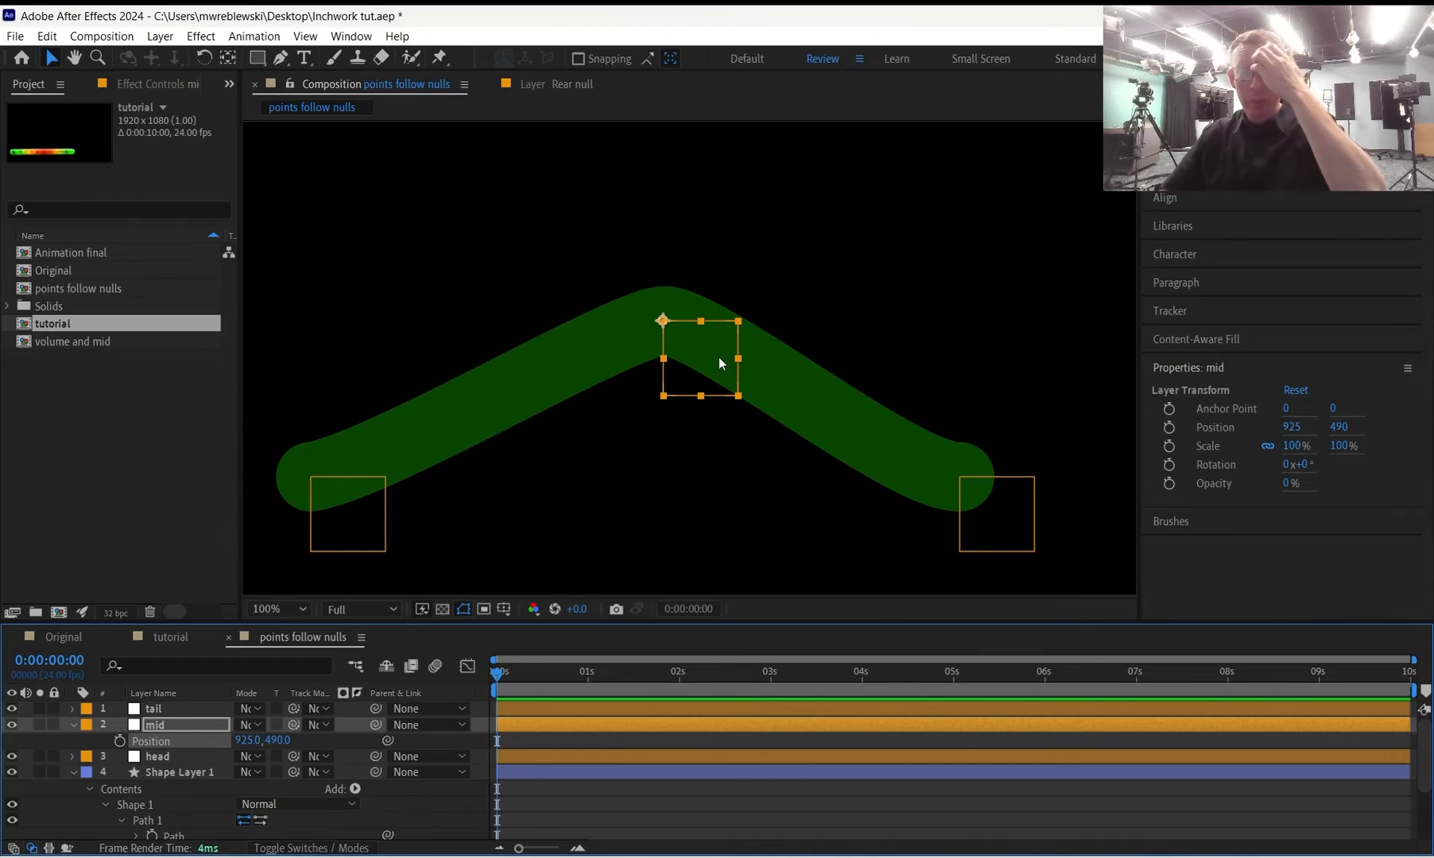
{"action": "key", "text": "comma"}
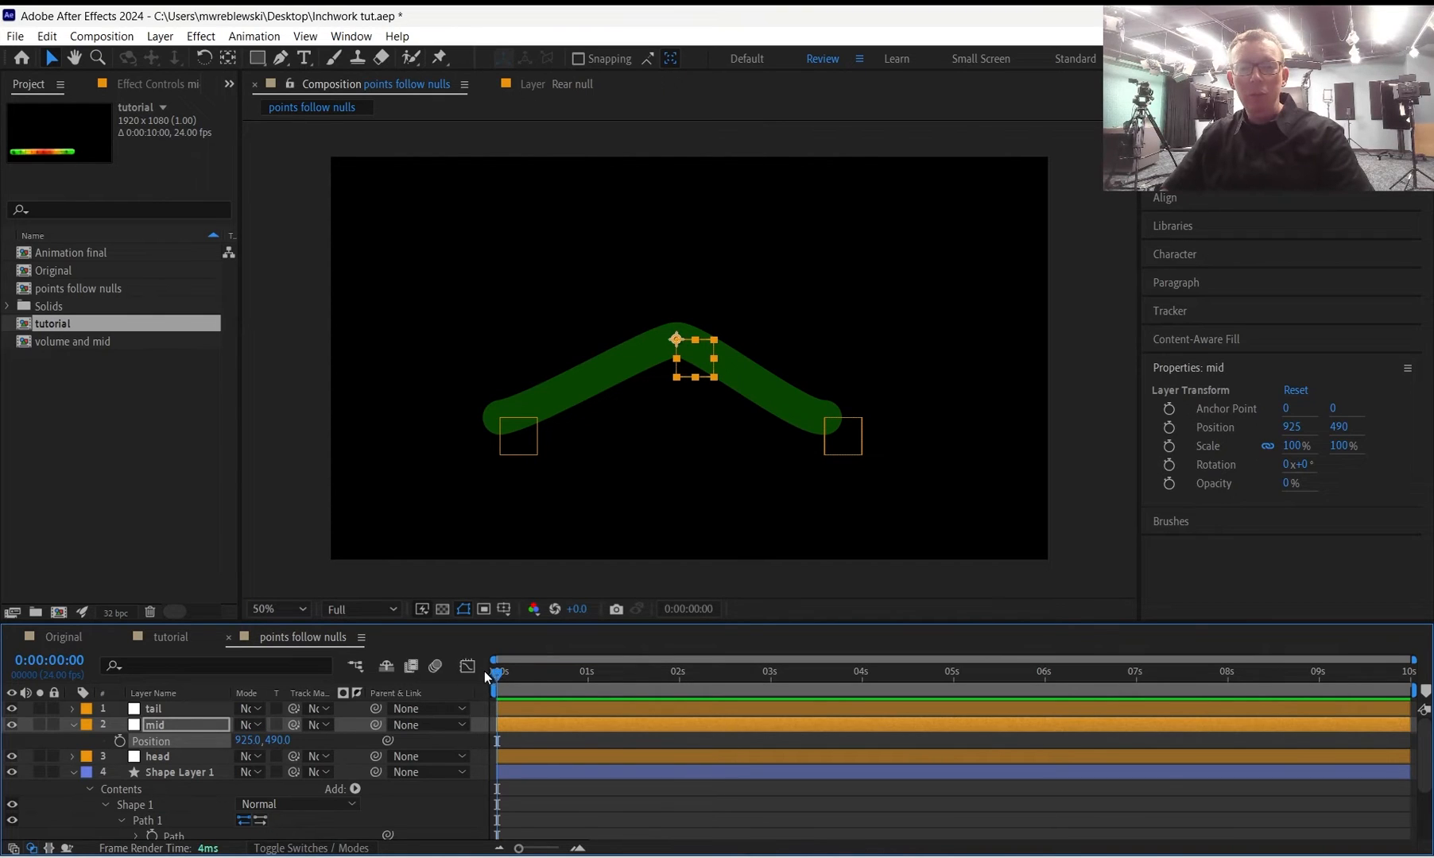
{"action": "left_click_drag", "start_coordinate": [278, 740], "coordinate": [443, 699]}
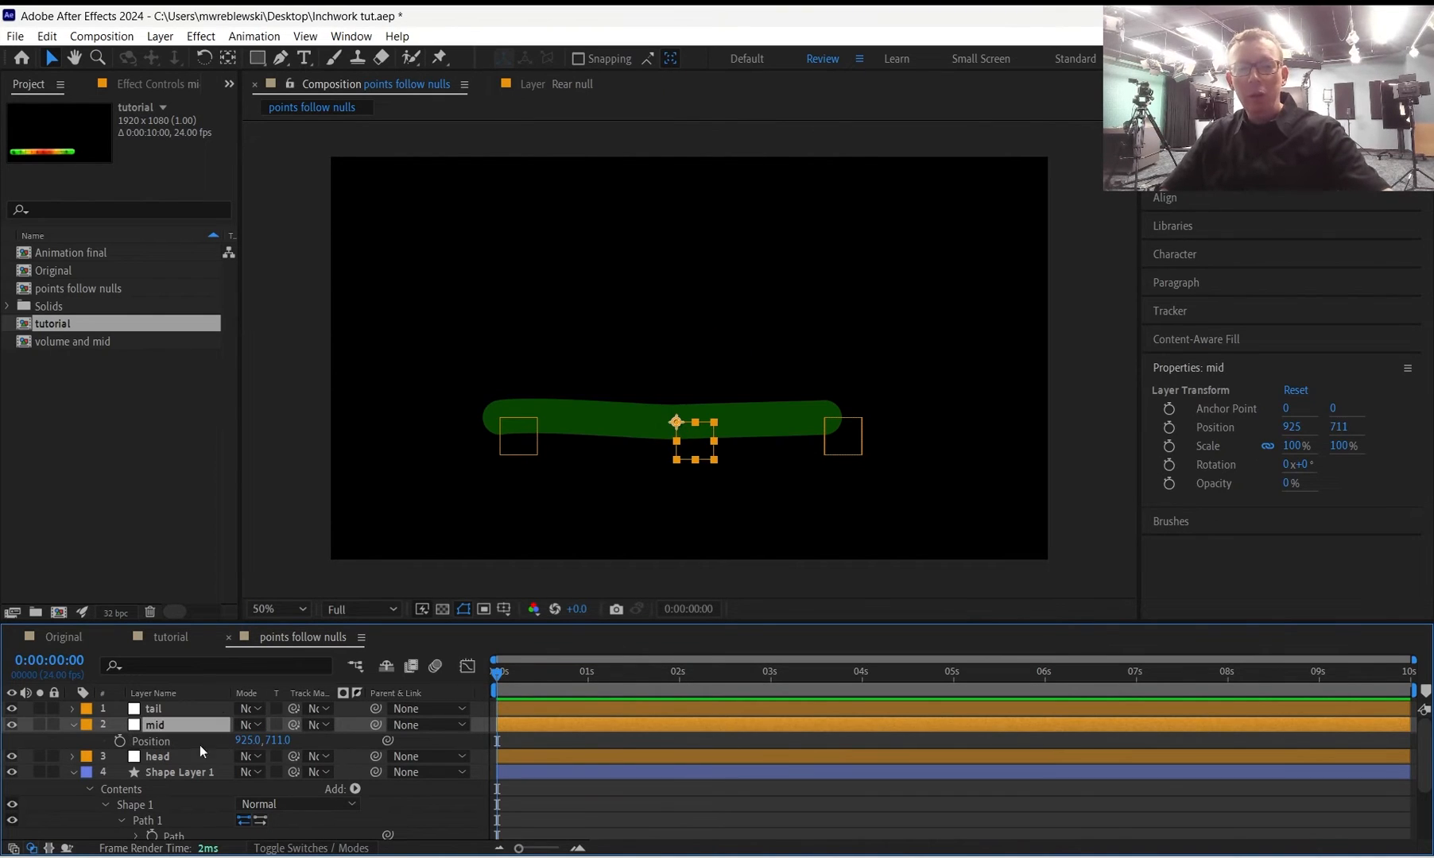
Keyframe the Position of the mid and tail nulls at 0:00:00:00 and reveal the head null's Position.
{"action": "left_click", "coordinate": [120, 742]}
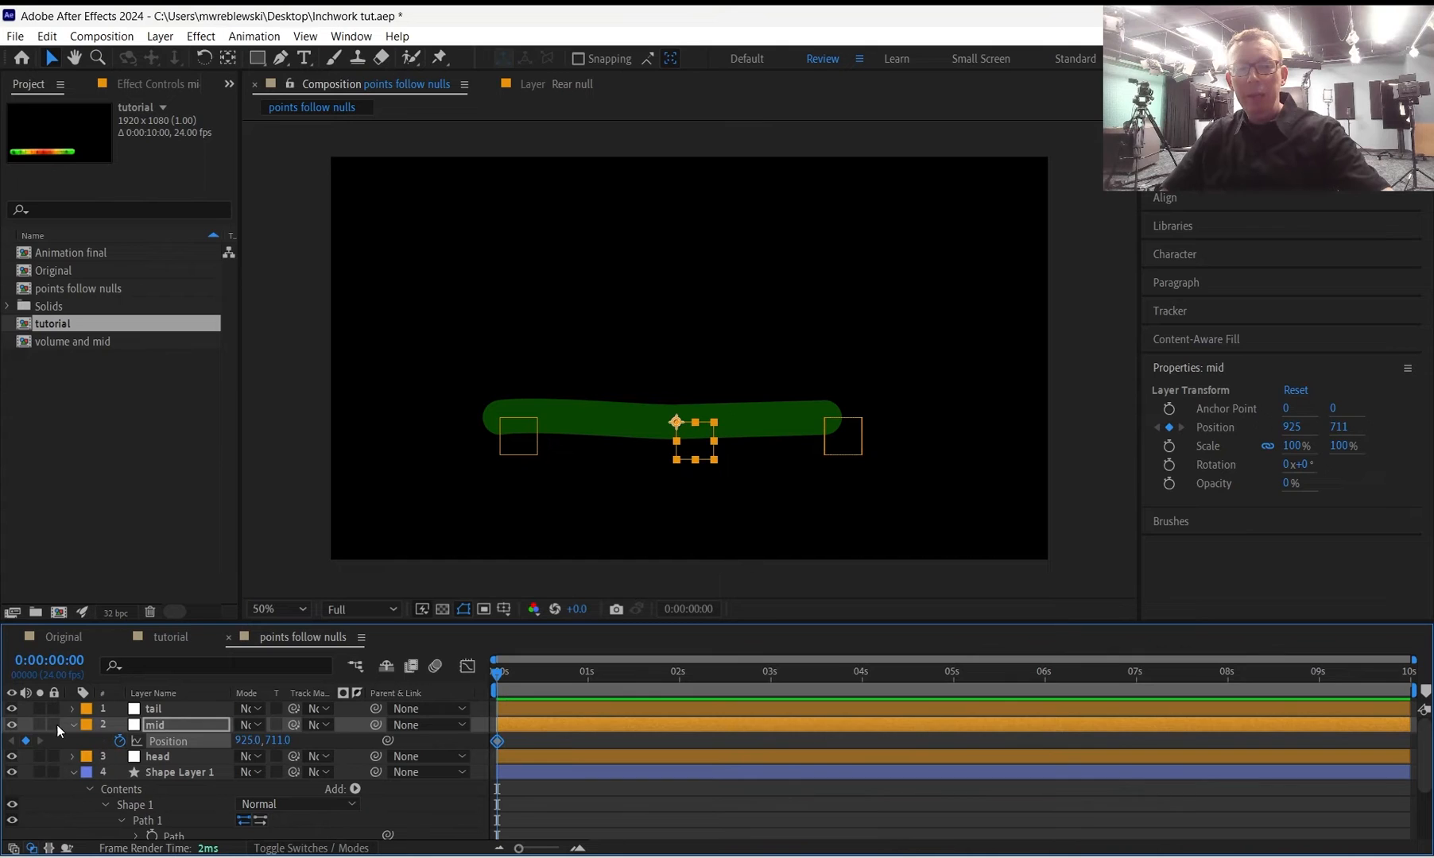
{"action": "left_click", "coordinate": [136, 714]}
{"action": "key", "text": "p"}
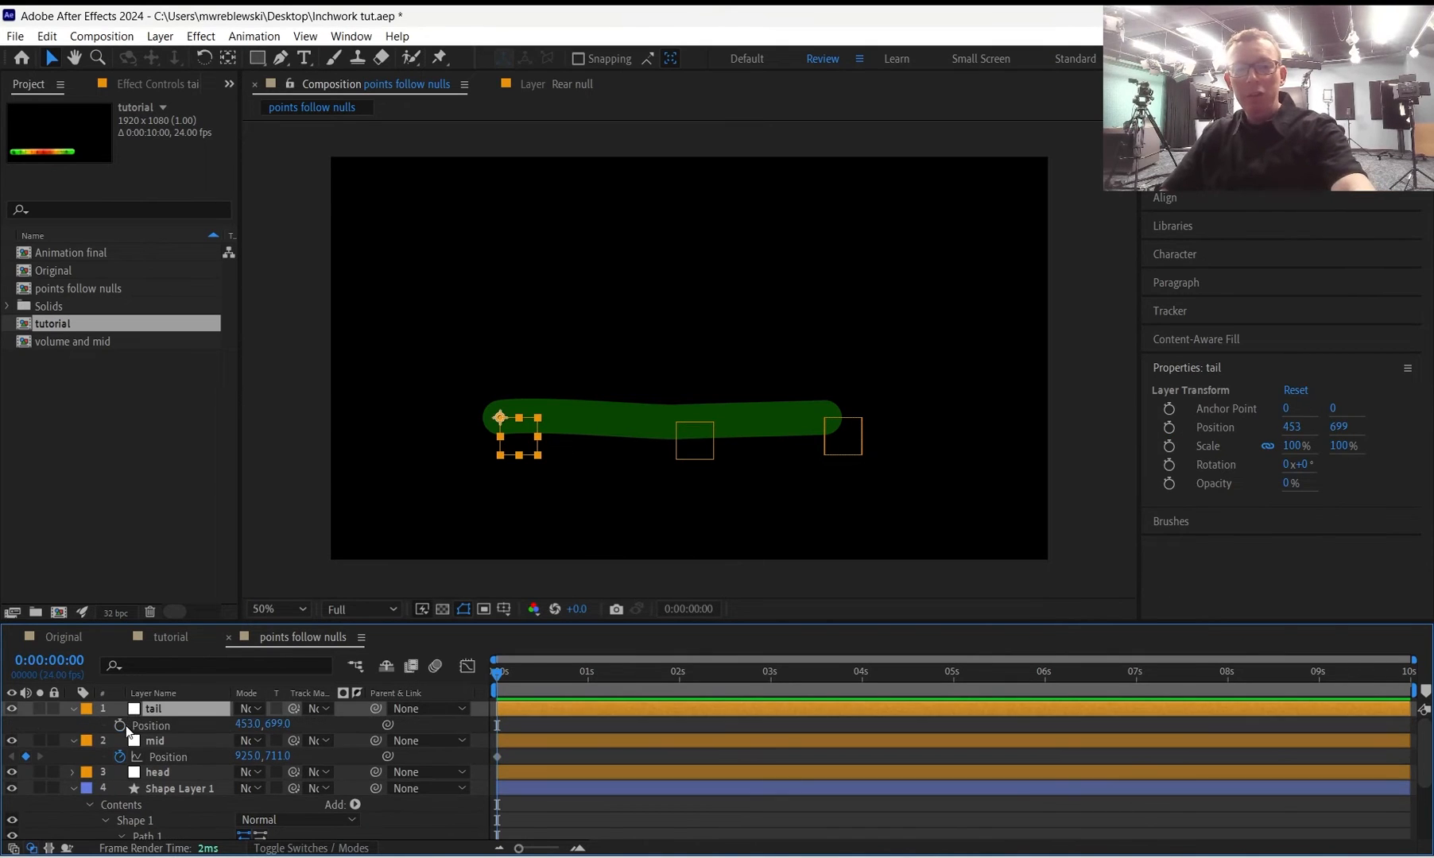
{"action": "left_click", "coordinate": [120, 725]}
{"action": "left_click", "coordinate": [159, 774]}
{"action": "key", "text": "p"}
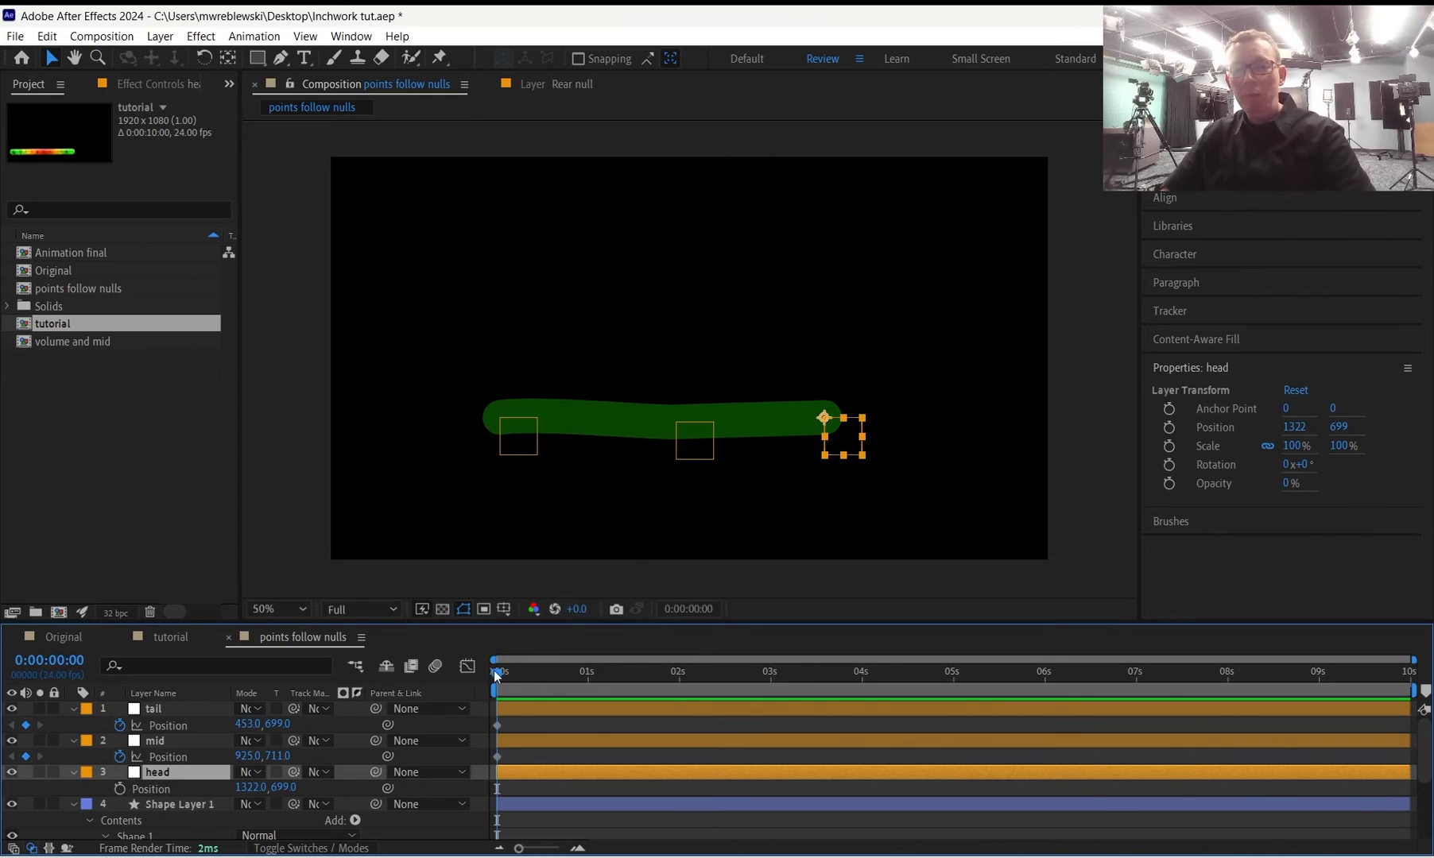
At 0:00:00:12, raise the mid null to Y 466 and bring the tail null forward to X 687.
{"action": "left_click_drag", "start_coordinate": [495, 681], "coordinate": [542, 677]}
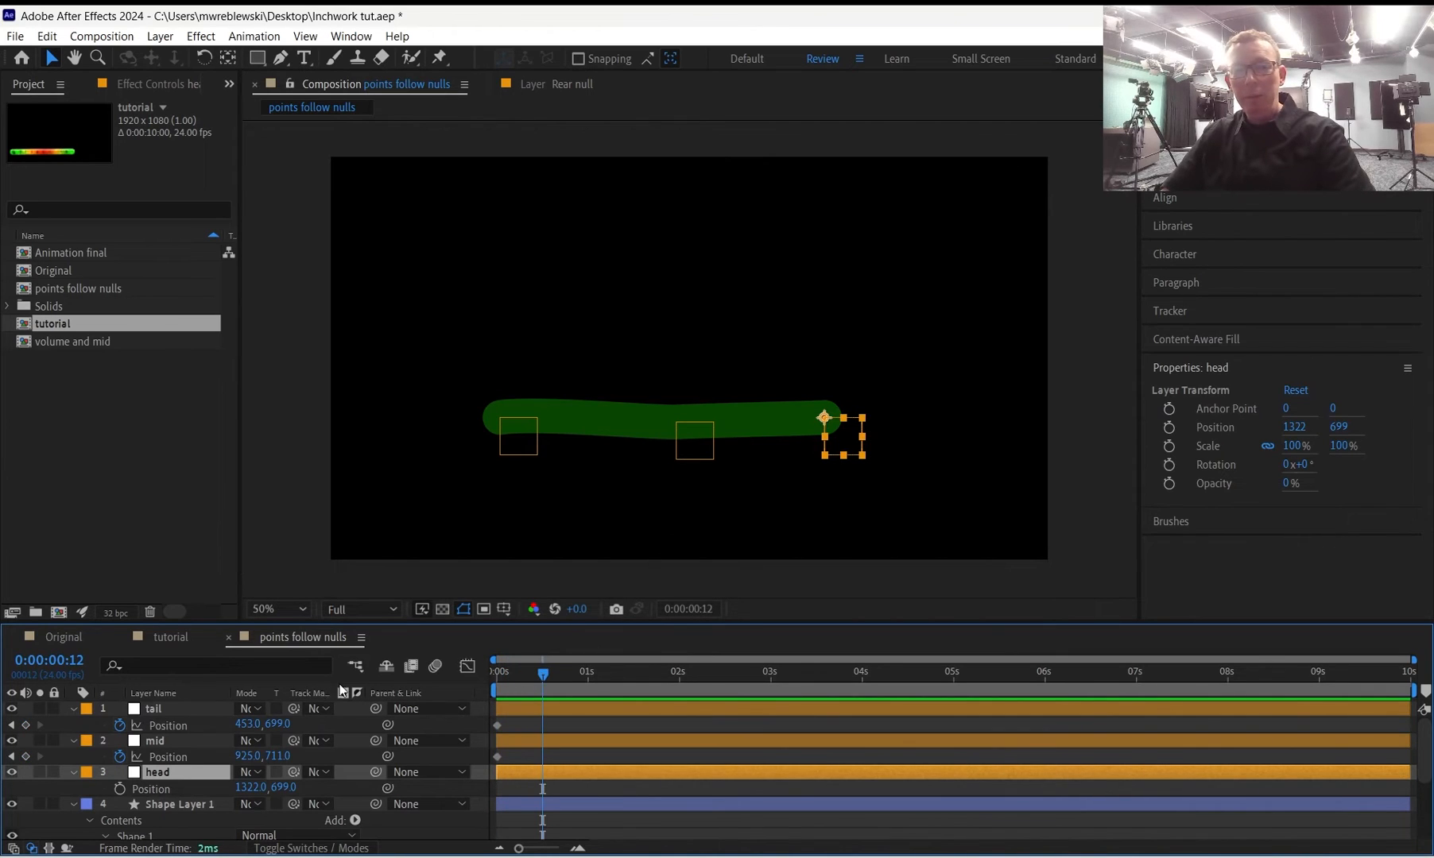
{"action": "left_click_drag", "start_coordinate": [246, 756], "coordinate": [66, 740]}
{"action": "key", "text": "ctrl+z"}
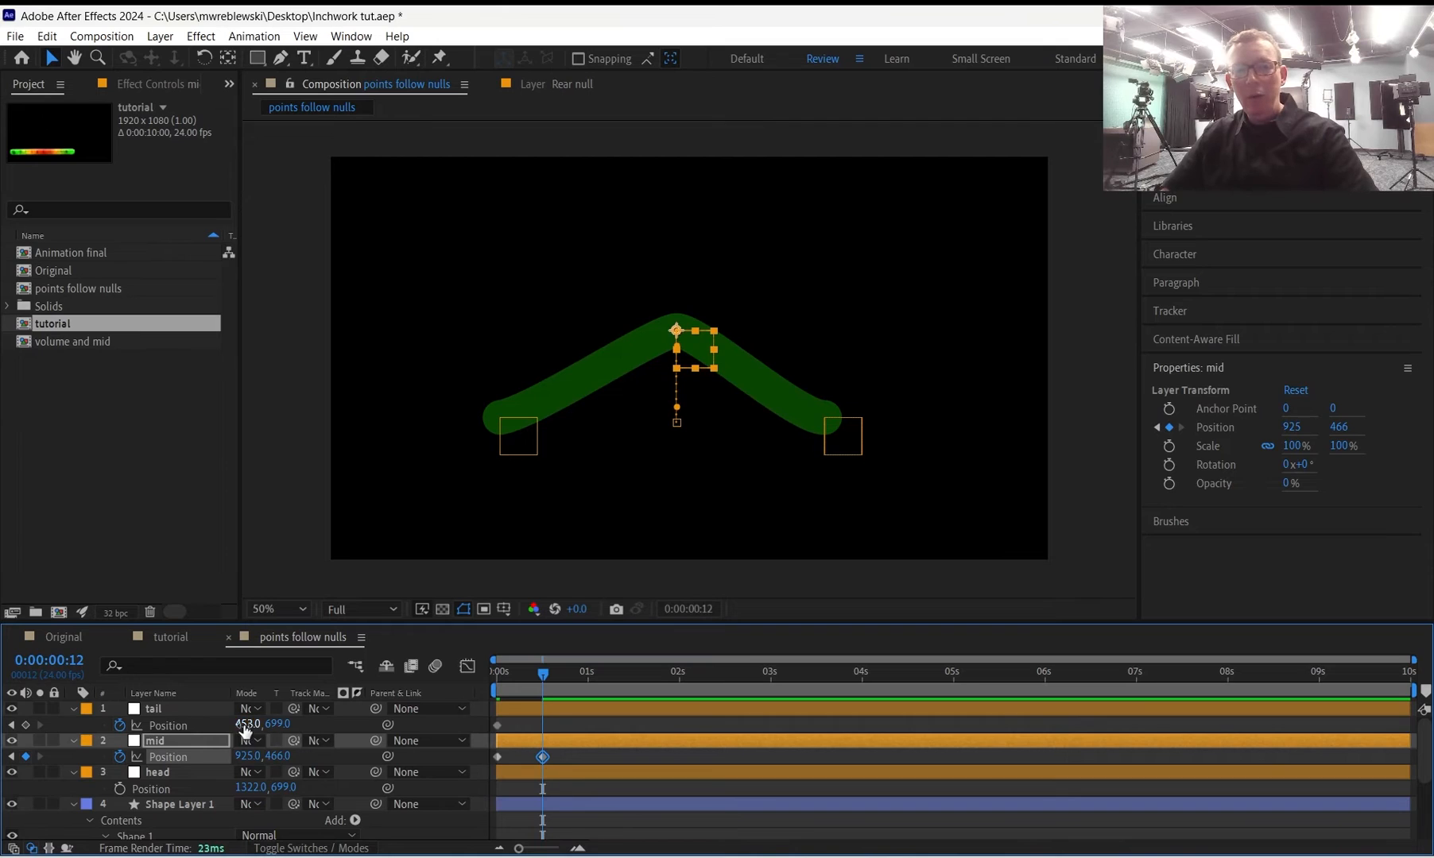
{"action": "left_click_drag", "start_coordinate": [256, 725], "coordinate": [367, 725]}
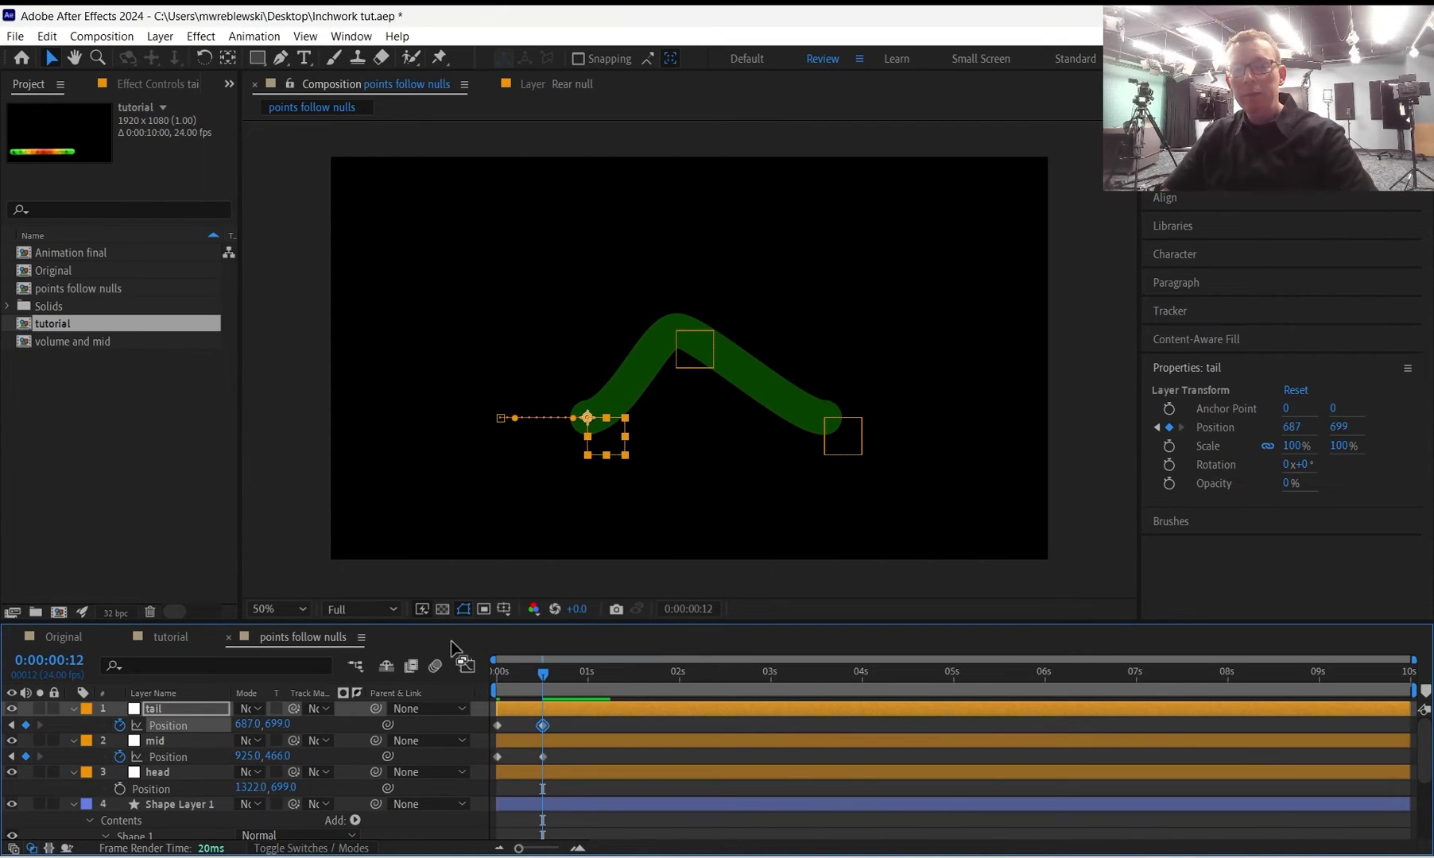
At 0:00:01:00, lower the mid null to Y 693 and move it forward to X 993.
{"action": "left_click_drag", "start_coordinate": [563, 674], "coordinate": [588, 674]}
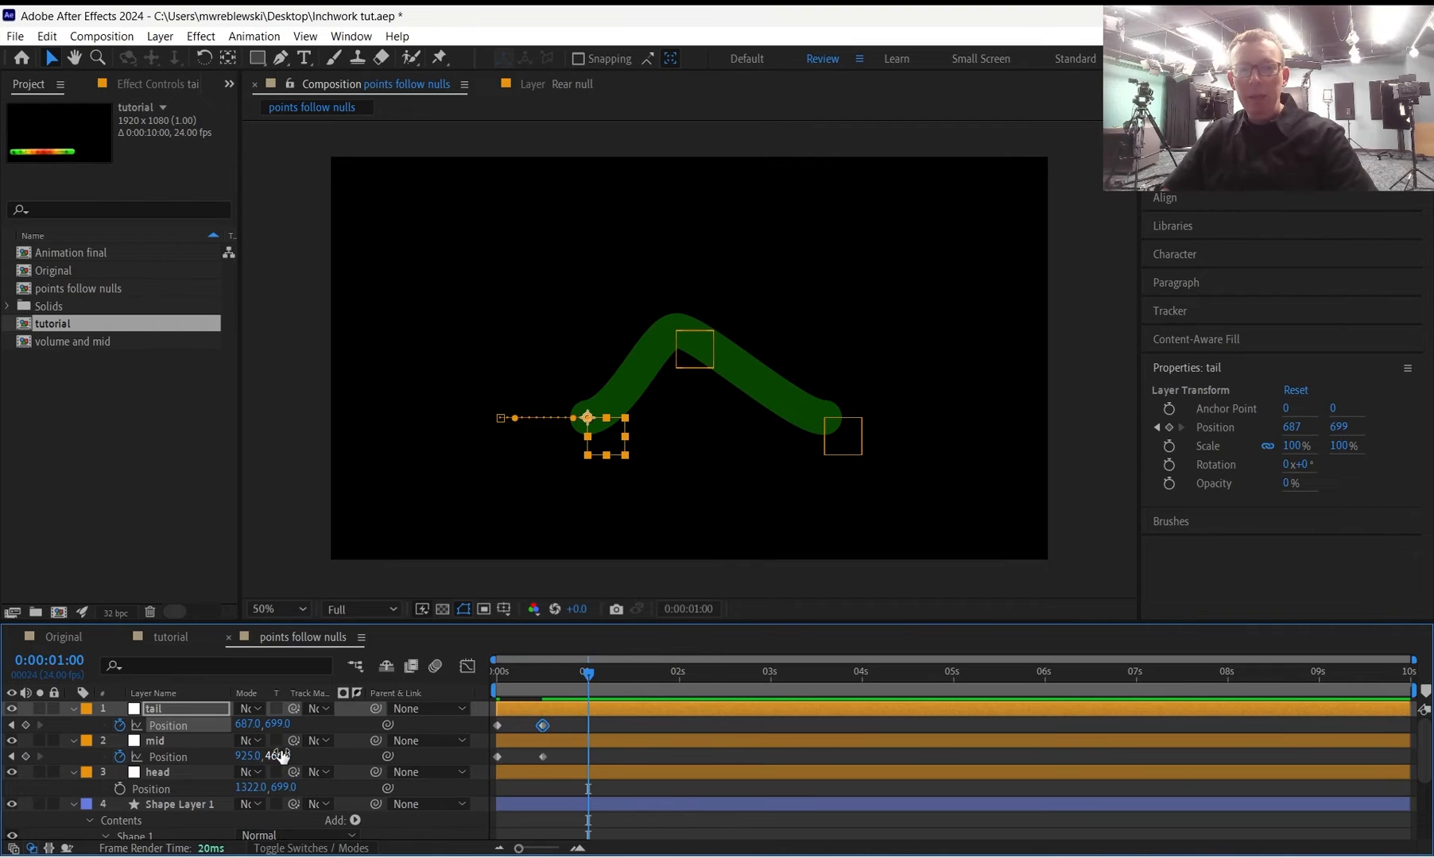
{"action": "left_click_drag", "start_coordinate": [281, 756], "coordinate": [470, 773]}
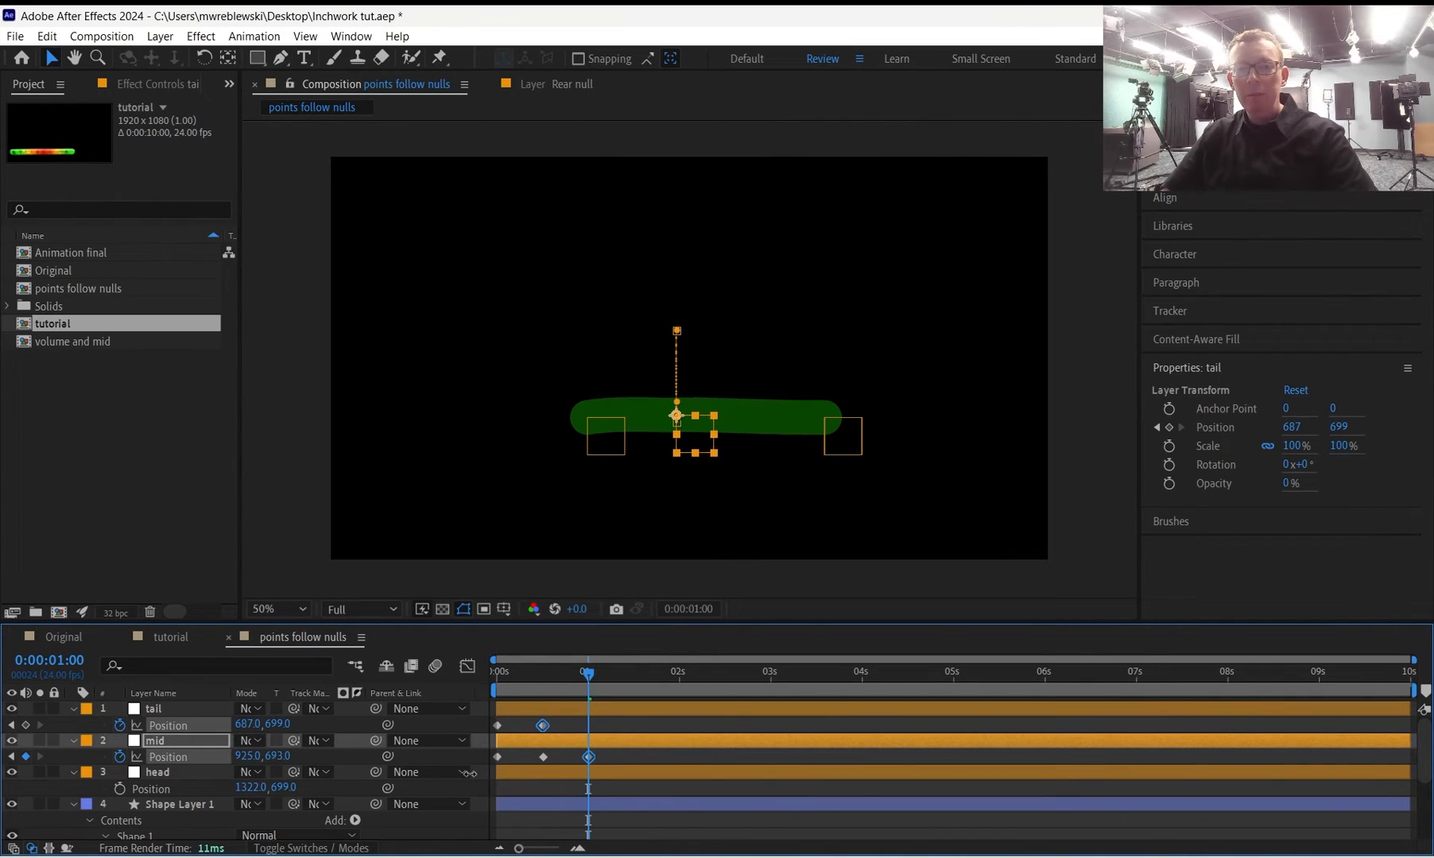
{"action": "left_click_drag", "start_coordinate": [242, 756], "coordinate": [306, 755]}
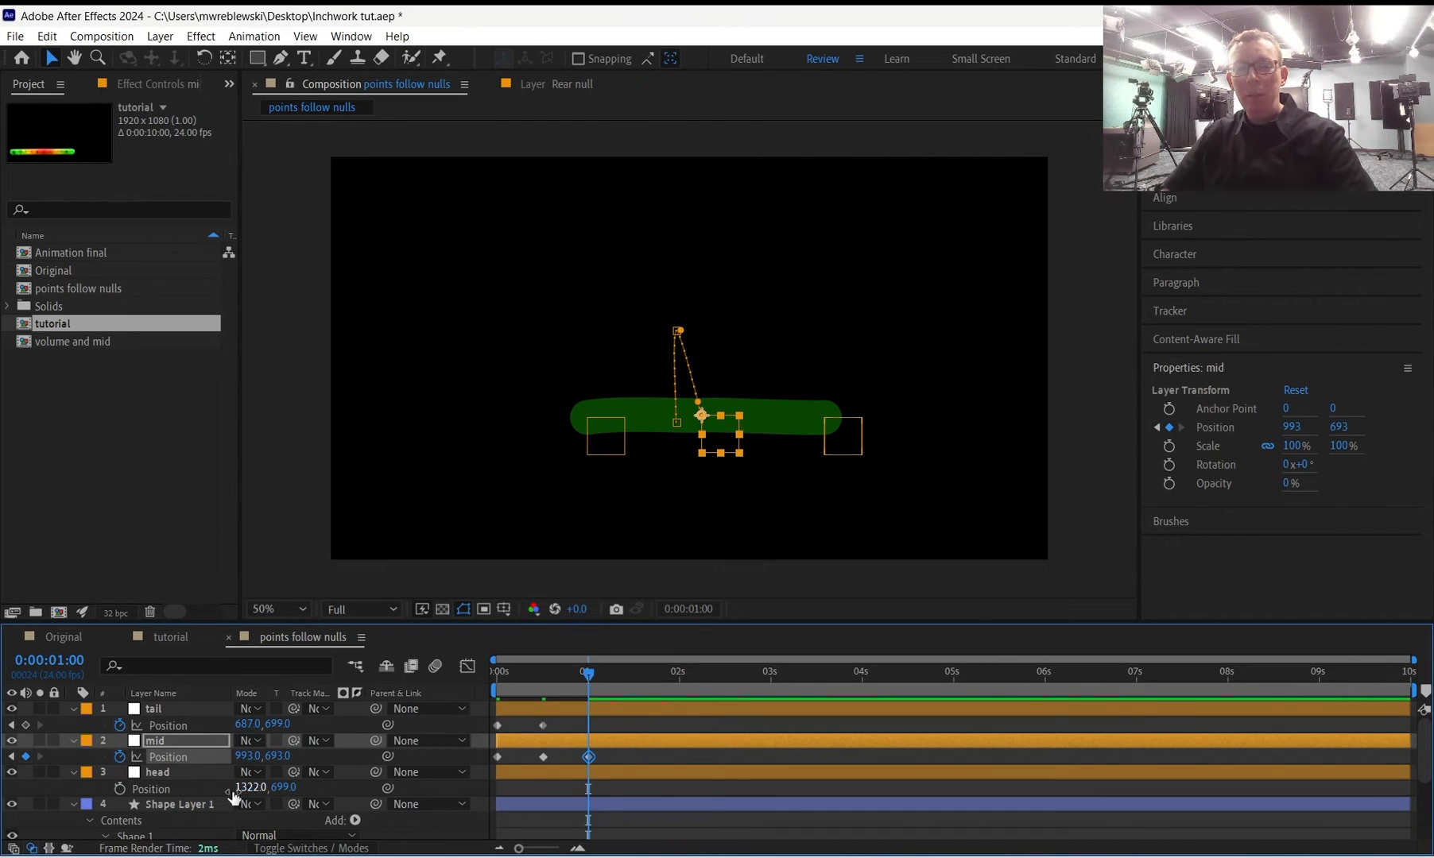
Keyframe the head null's Position at 0:00:00:12 and 0:00:01:00, moving it forward to X 1457 at the second keyframe.
{"action": "left_click", "coordinate": [126, 788]}
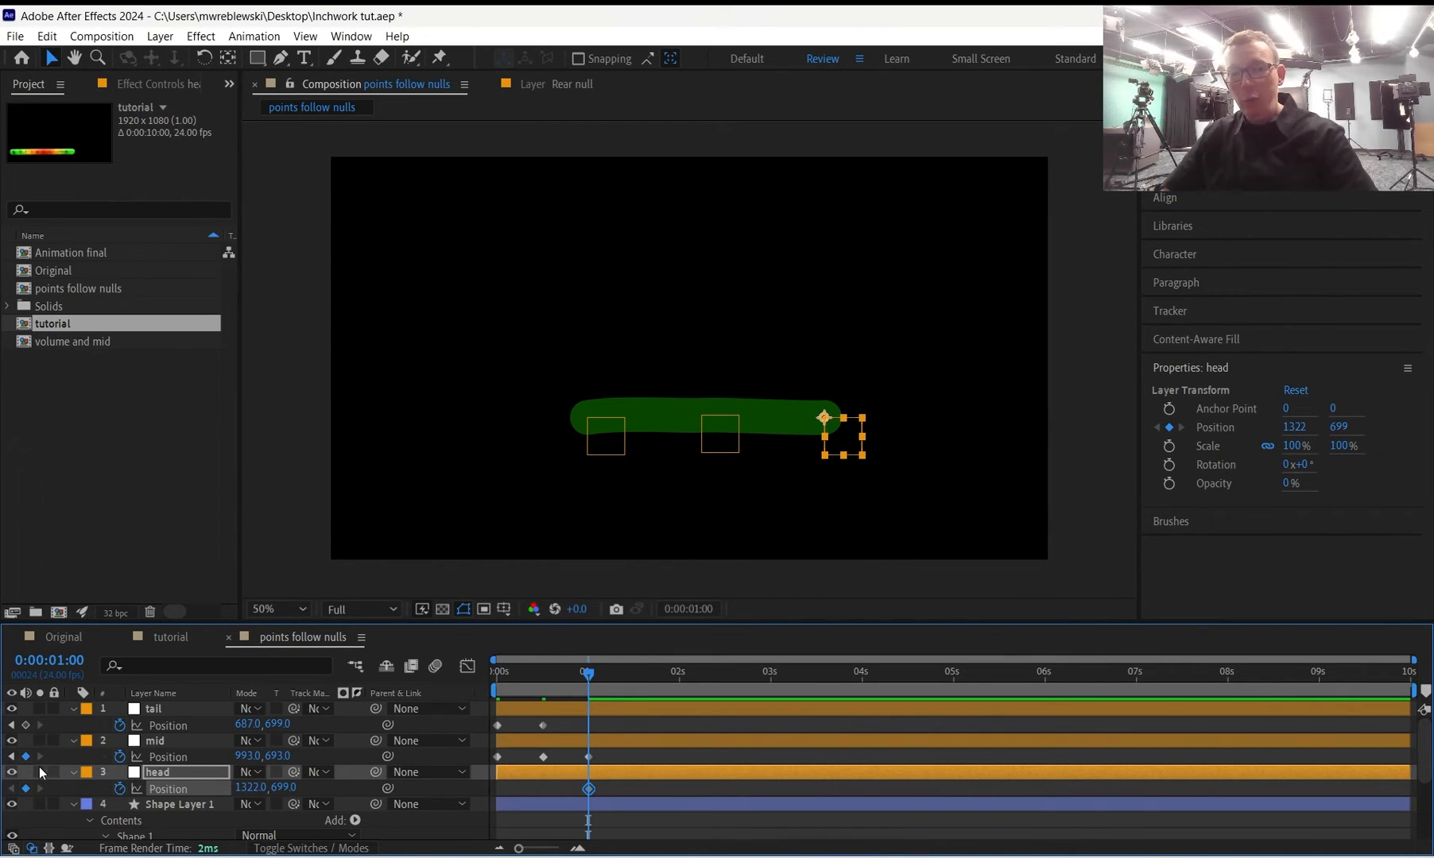
{"action": "left_click", "coordinate": [12, 757]}
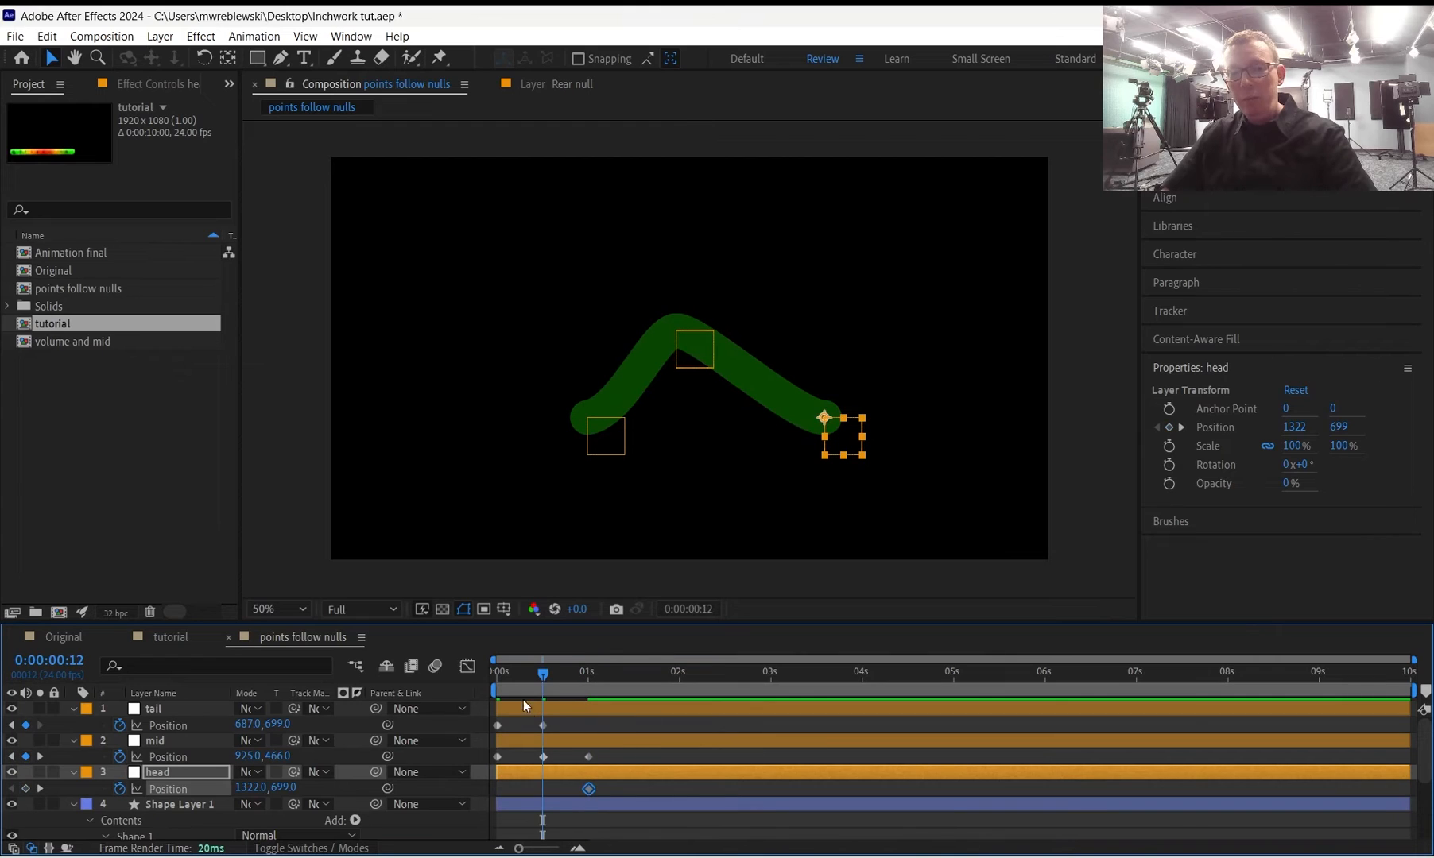
{"action": "left_click", "coordinate": [25, 789]}
{"action": "left_click_drag", "start_coordinate": [543, 676], "coordinate": [585, 674]}
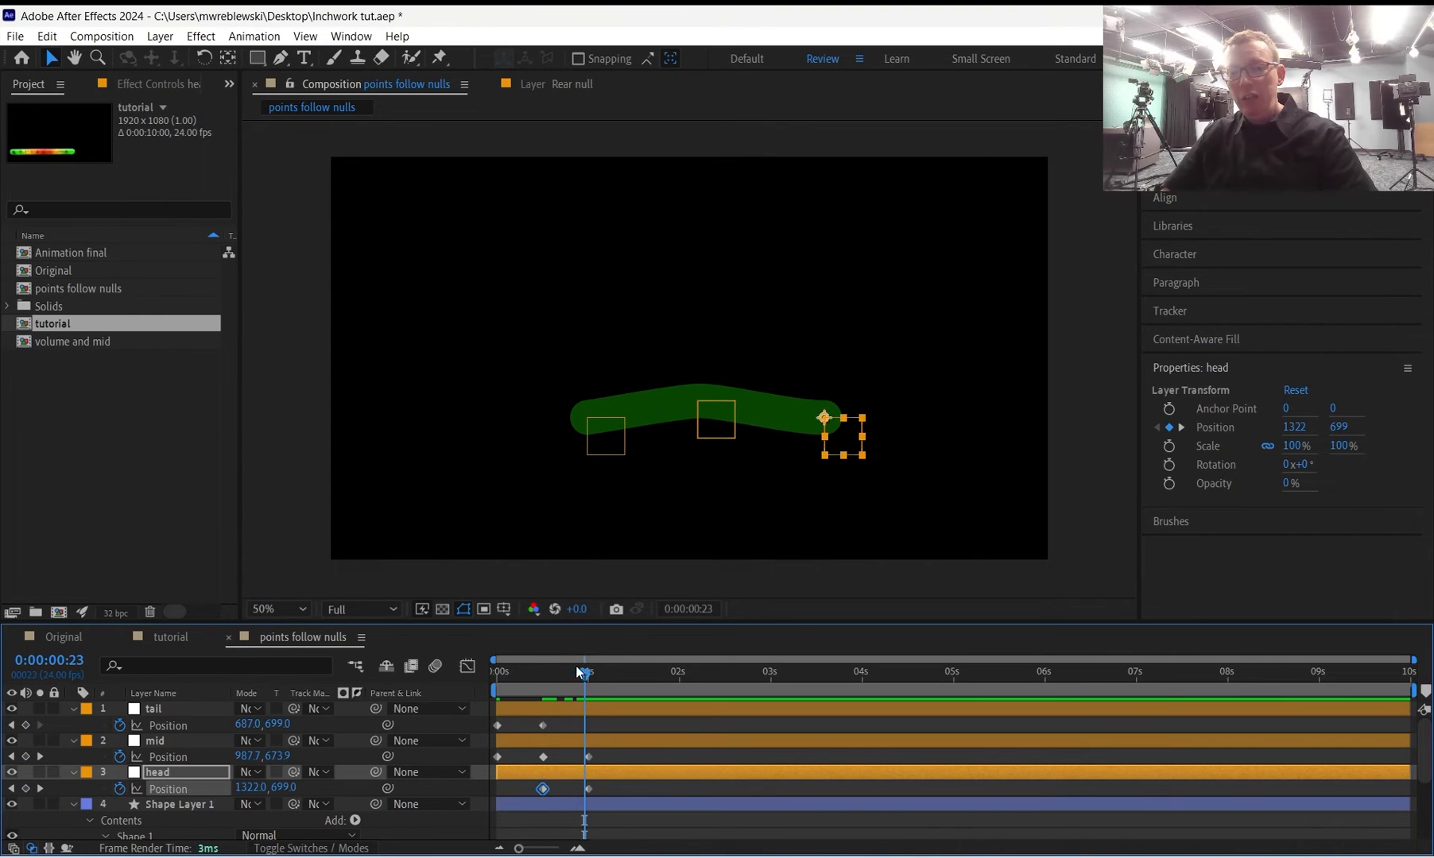
{"action": "left_click", "coordinate": [39, 788]}
{"action": "left_click_drag", "start_coordinate": [247, 788], "coordinate": [366, 772]}
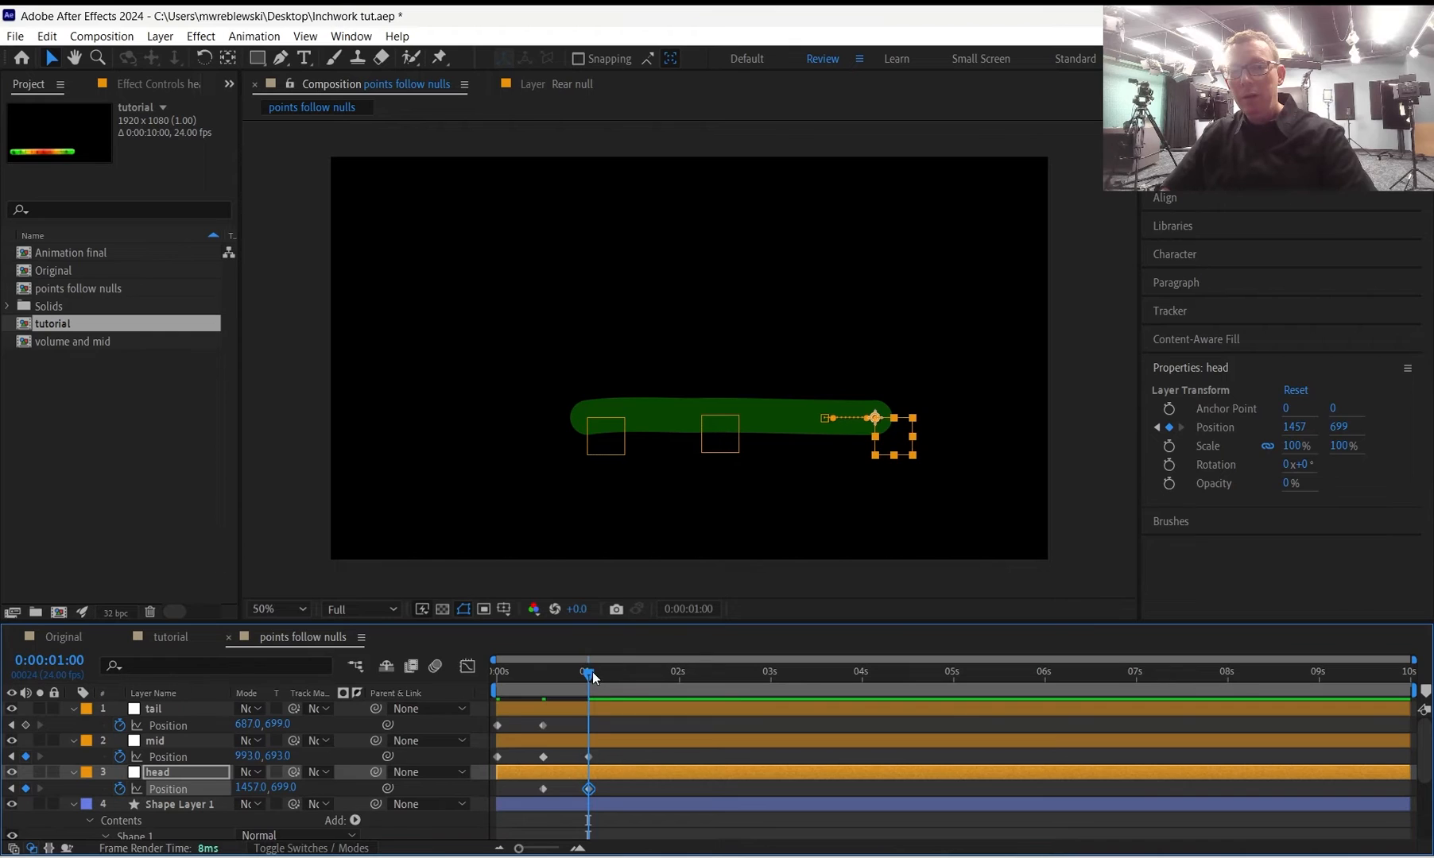
Collapse Shape Layer 1's contents and keyframe the layer's Position at 0:00:00:00.
{"action": "left_click_drag", "start_coordinate": [593, 673], "coordinate": [547, 674]}
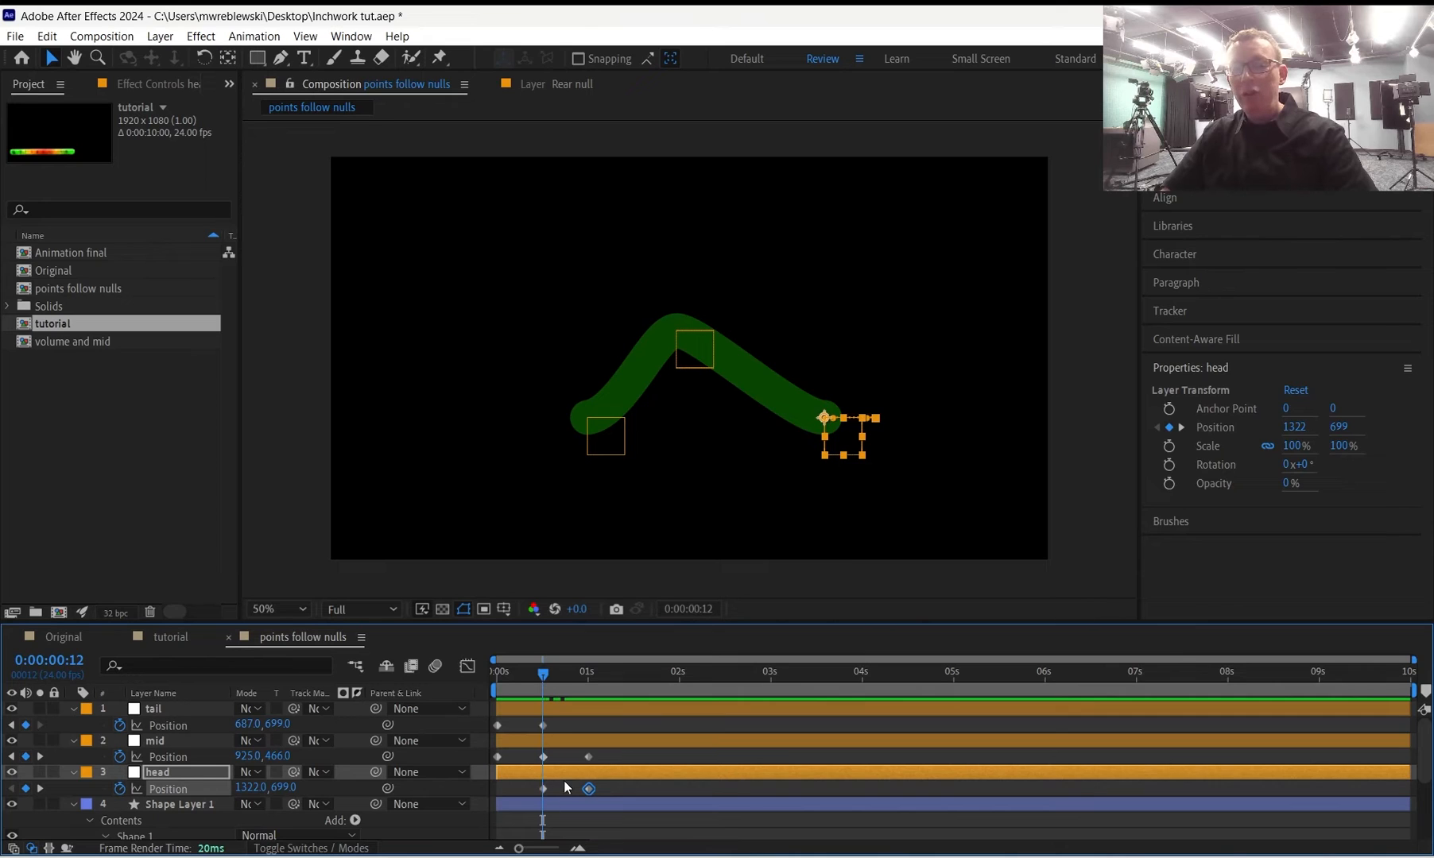
{"action": "mouse_move", "coordinate": [549, 679]}
{"action": "left_mouse_down"}
{"action": "mouse_move", "coordinate": [583, 676]}
{"action": "mouse_move", "coordinate": [493, 693]}
{"action": "mouse_move", "coordinate": [583, 682]}
{"action": "mouse_move", "coordinate": [473, 688]}
{"action": "left_mouse_up"}
{"action": "scroll", "coordinate": [140, 775], "scroll_direction": "down", "scroll_amount": 2}
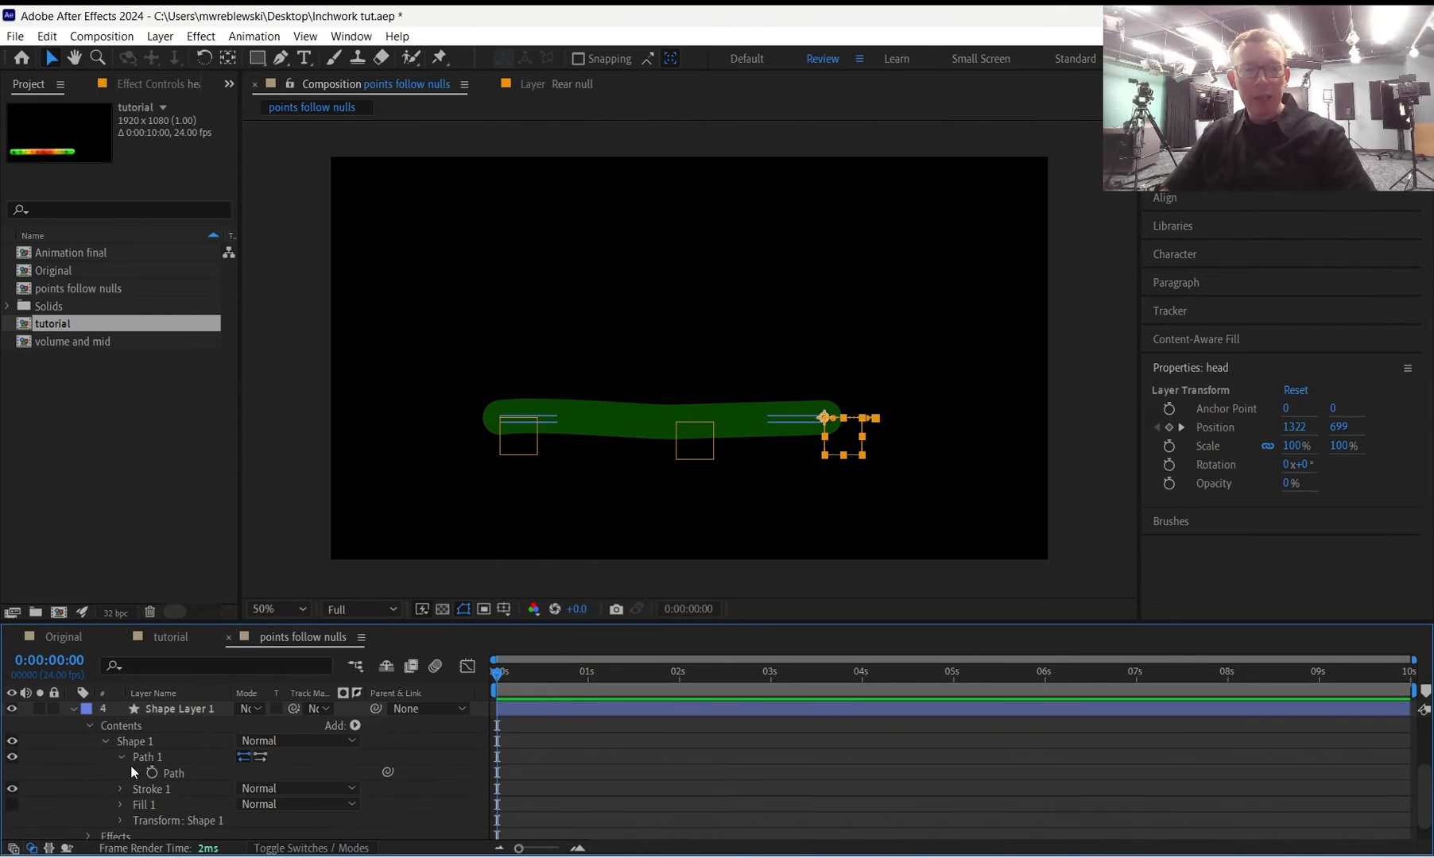
{"action": "scroll", "coordinate": [128, 766], "scroll_direction": "up", "scroll_amount": 2}
{"action": "scroll", "coordinate": [124, 767], "scroll_direction": "down", "scroll_amount": 1}
{"action": "left_click", "coordinate": [72, 756]}
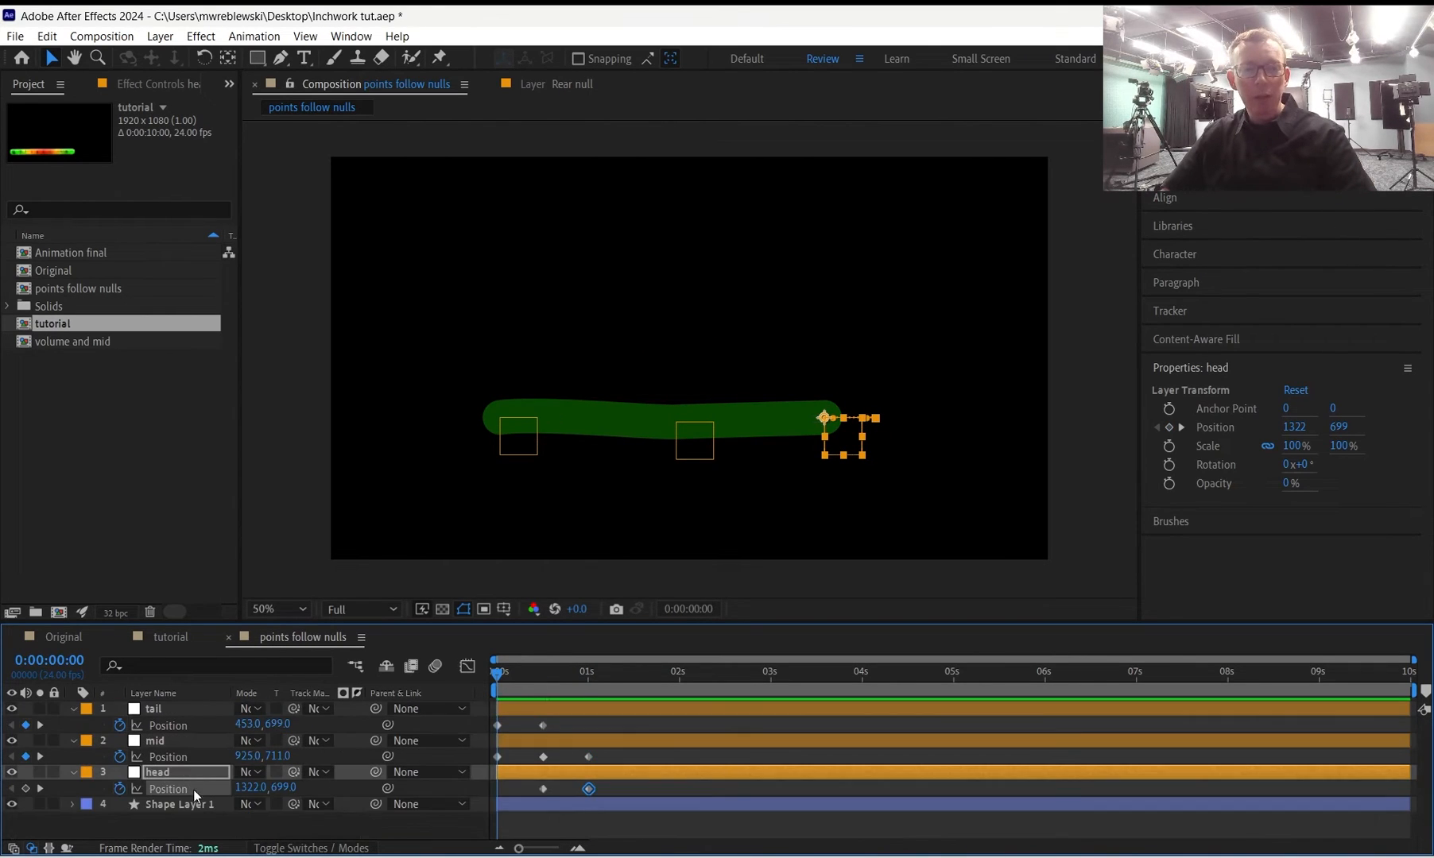
{"action": "left_click", "coordinate": [180, 804]}
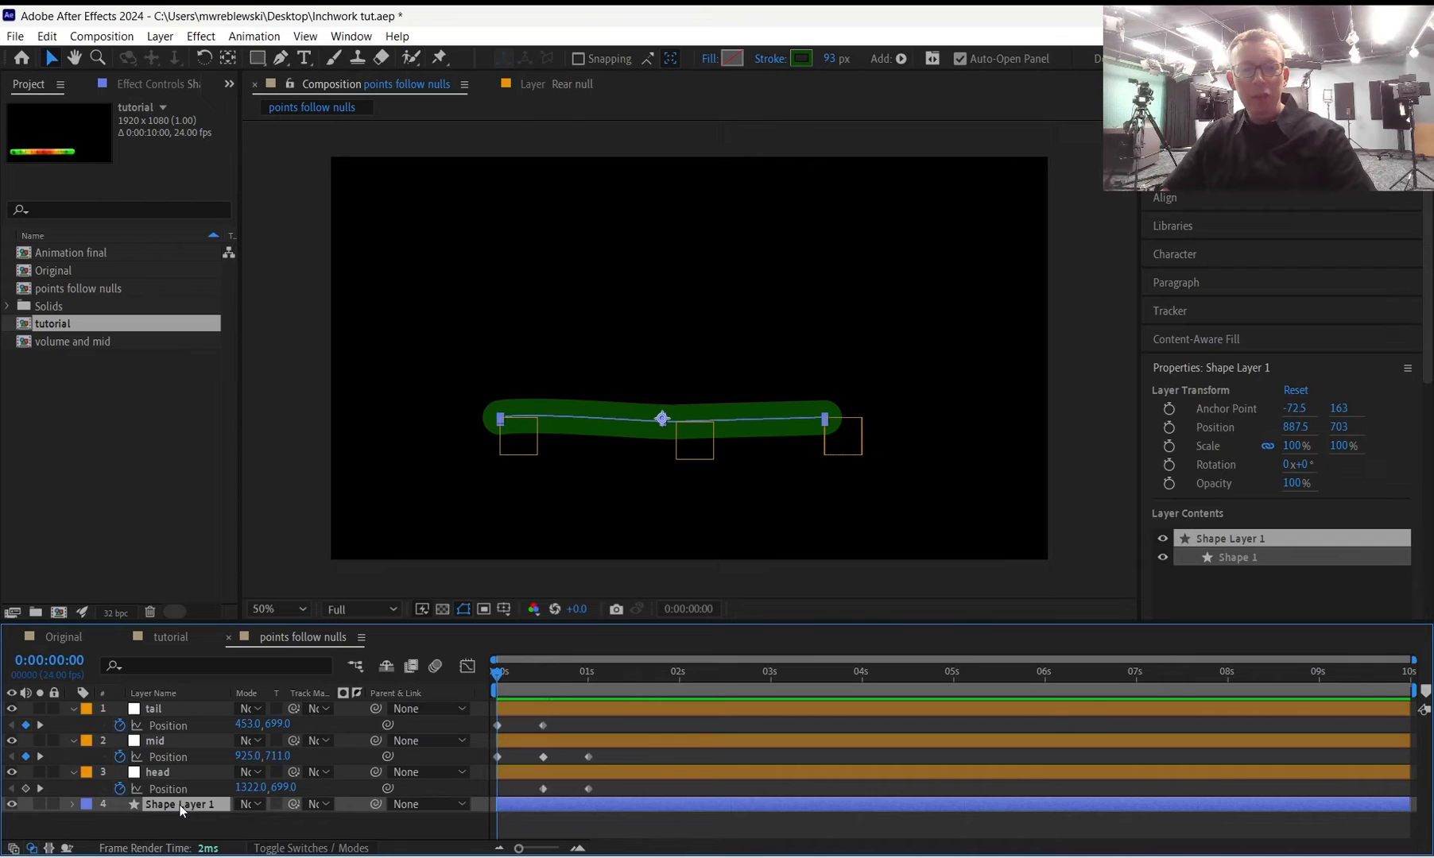
{"action": "key", "text": "p"}
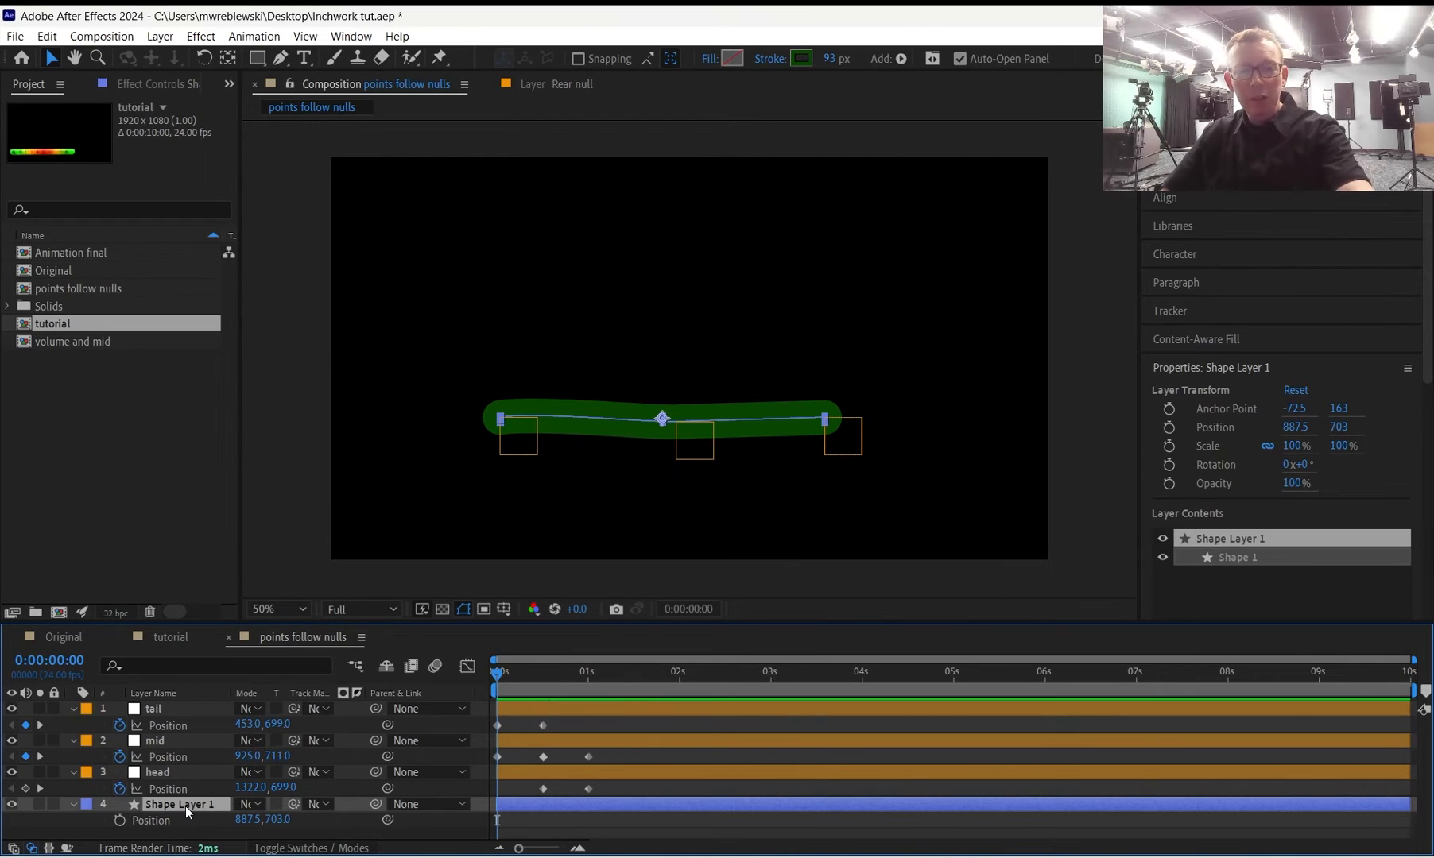
{"action": "left_click", "coordinate": [120, 821]}
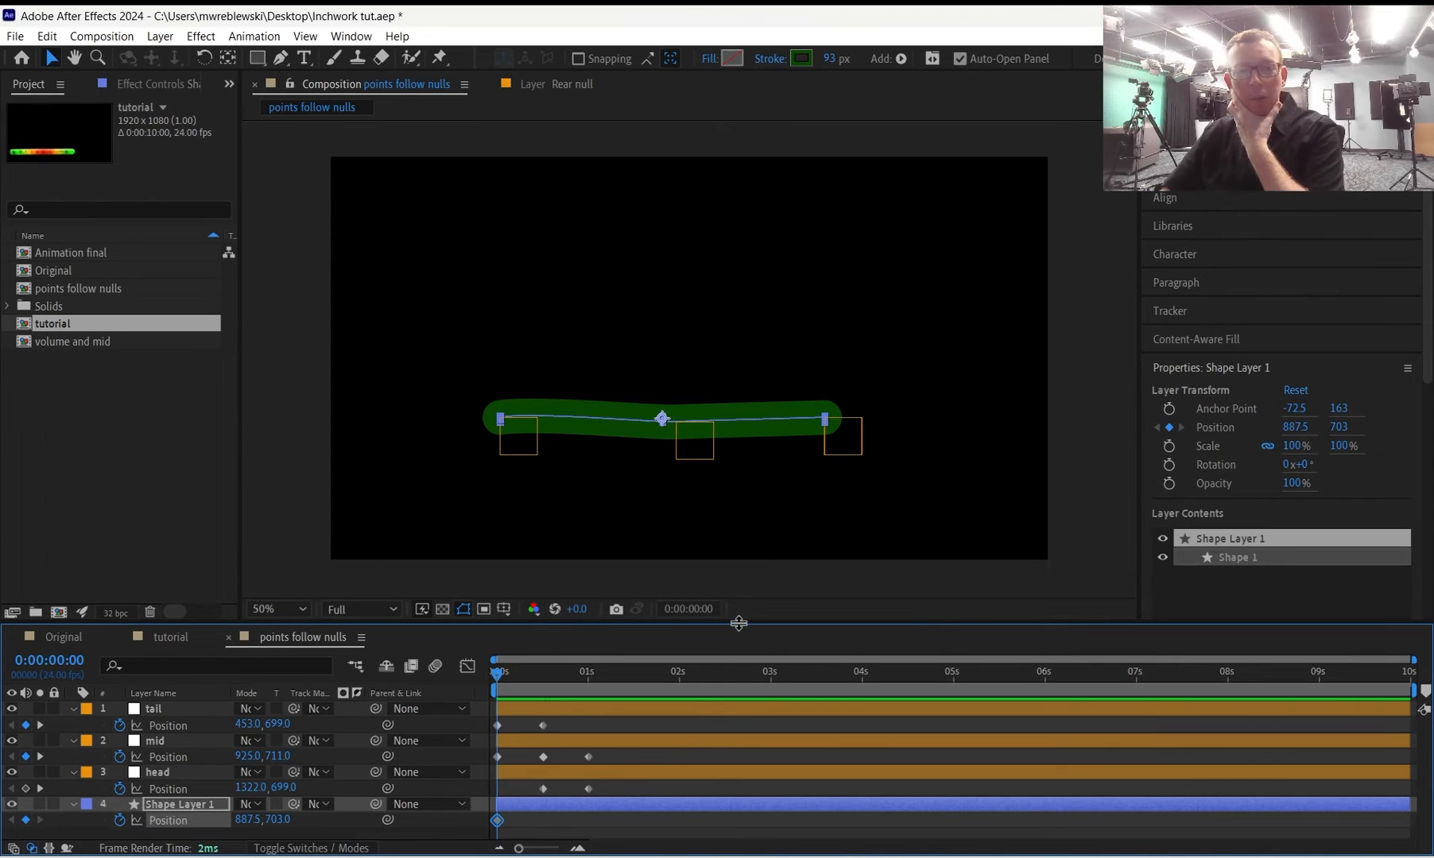
Enlarge the timeline area and rename Shape Layer 1 as body solid.
{"action": "left_click_drag", "start_coordinate": [666, 623], "coordinate": [666, 578]}
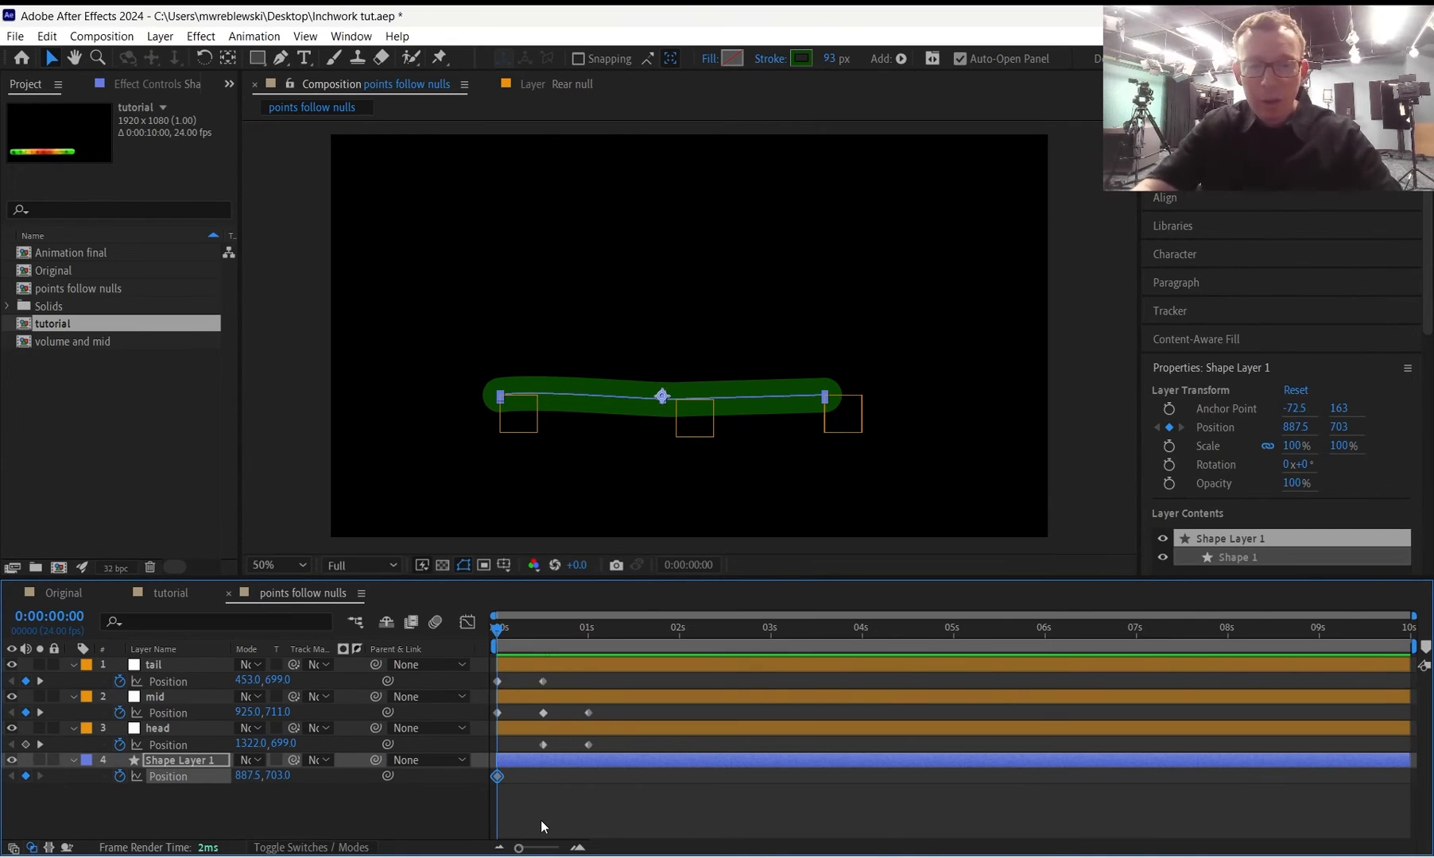
{"action": "left_click", "coordinate": [201, 818]}
{"action": "left_click", "coordinate": [186, 758]}
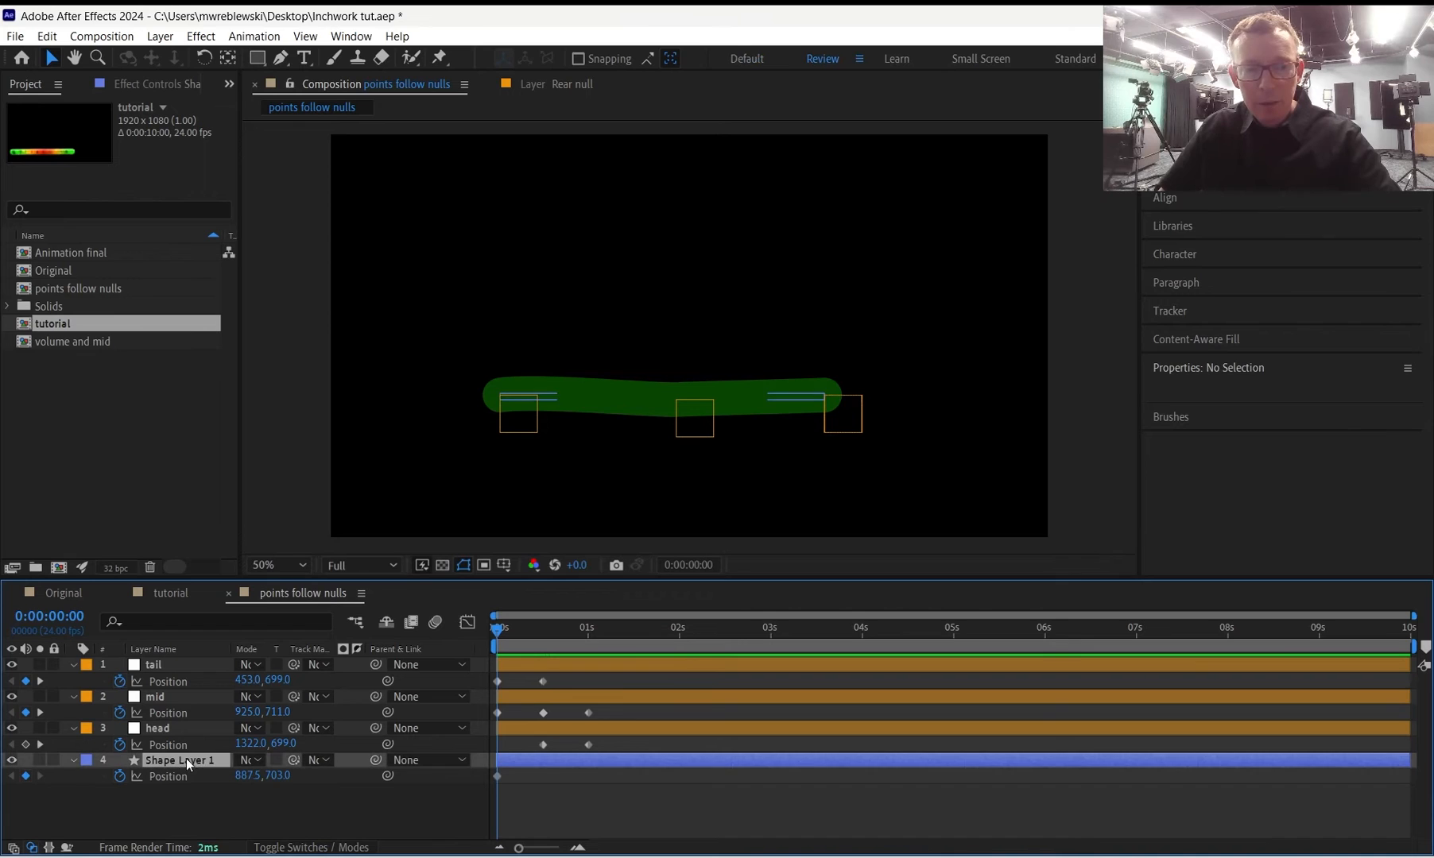
{"action": "key", "text": "Return"}
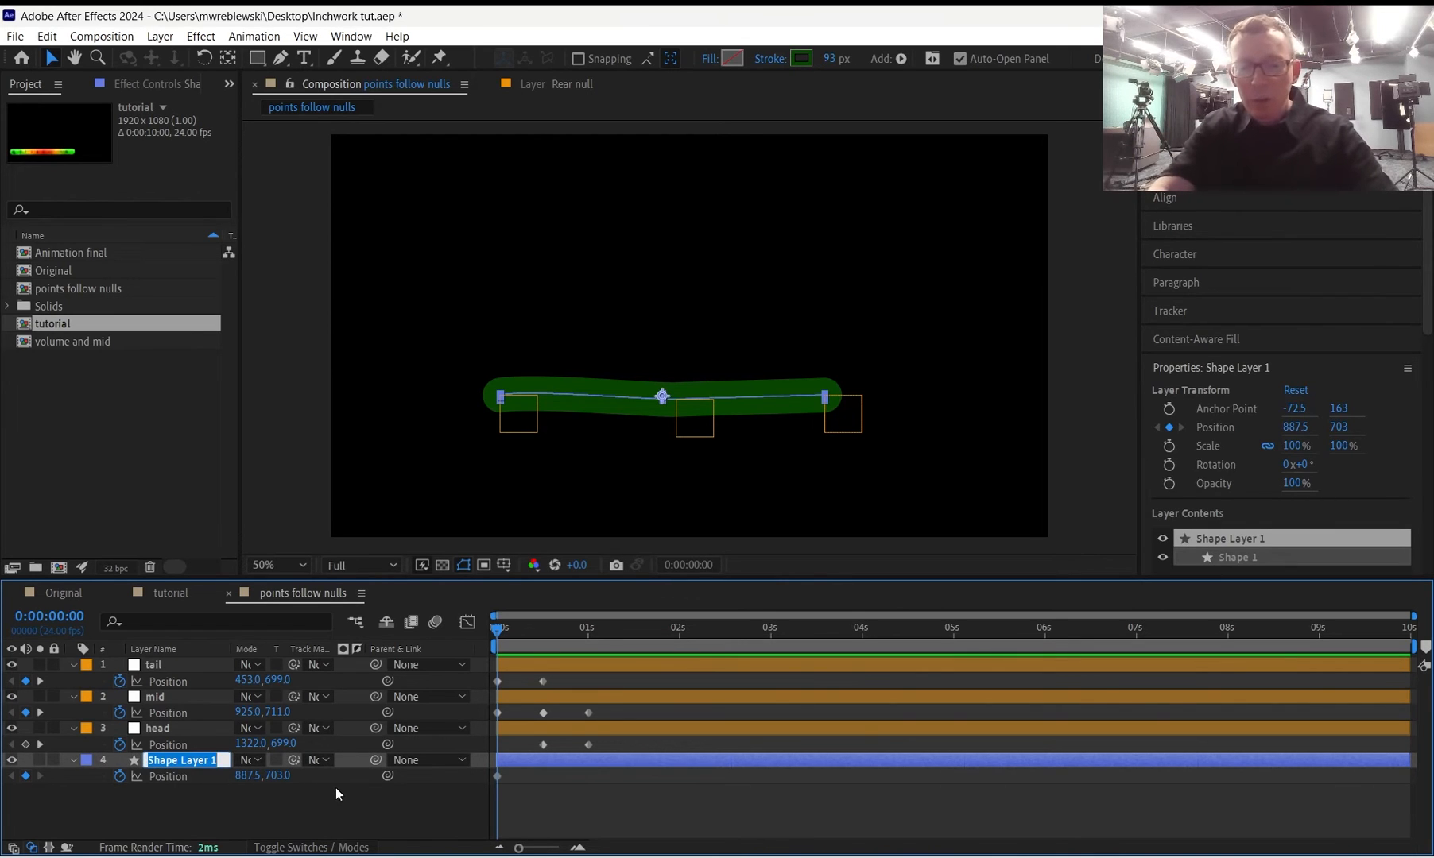
{"action": "type", "text": "body solid"}
{"action": "key", "text": "Return"}
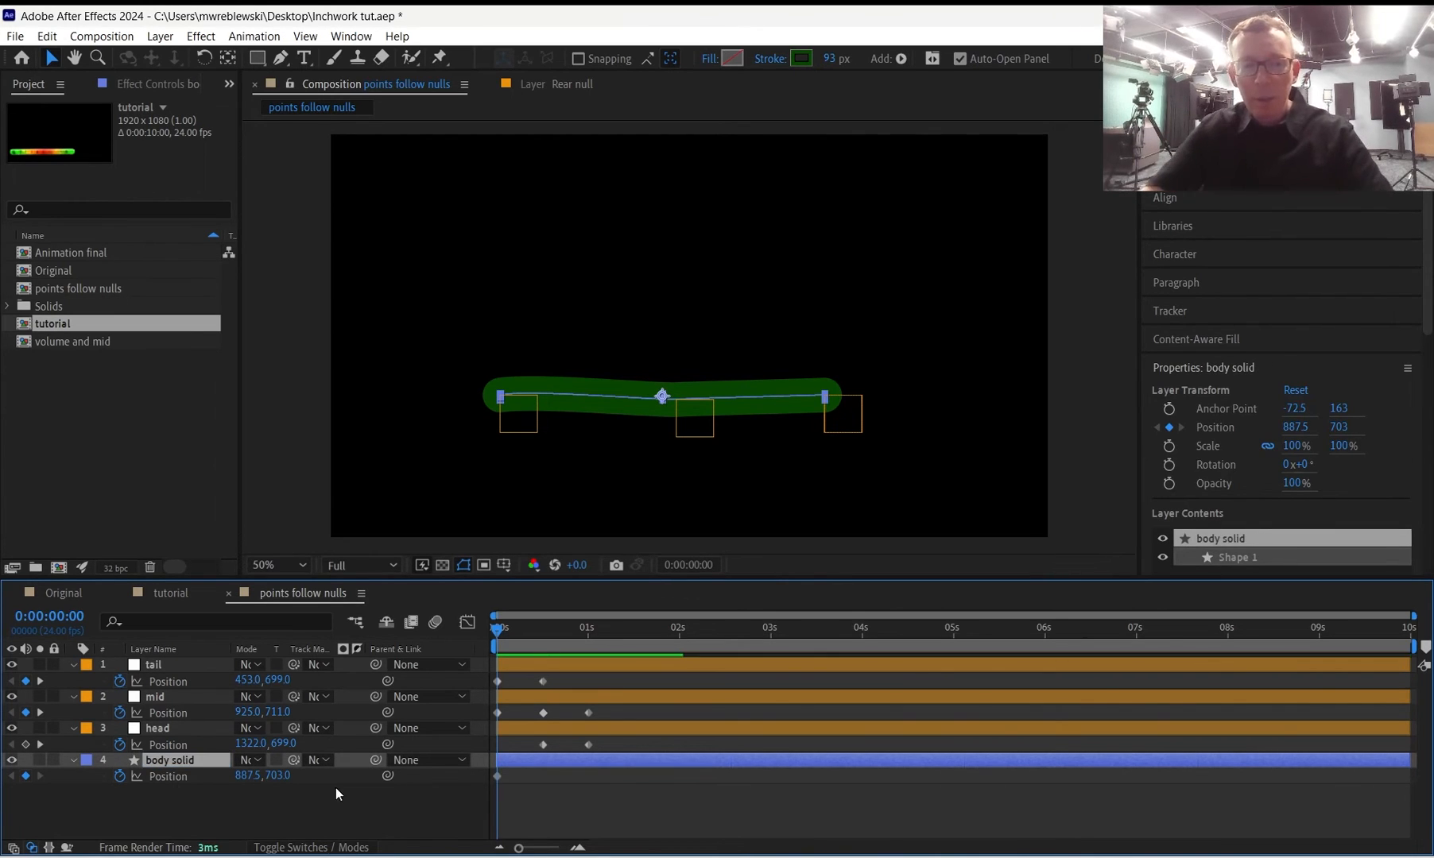
Duplicate the body solid layer.
{"action": "left_click", "coordinate": [246, 817]}
{"action": "left_click", "coordinate": [180, 760]}
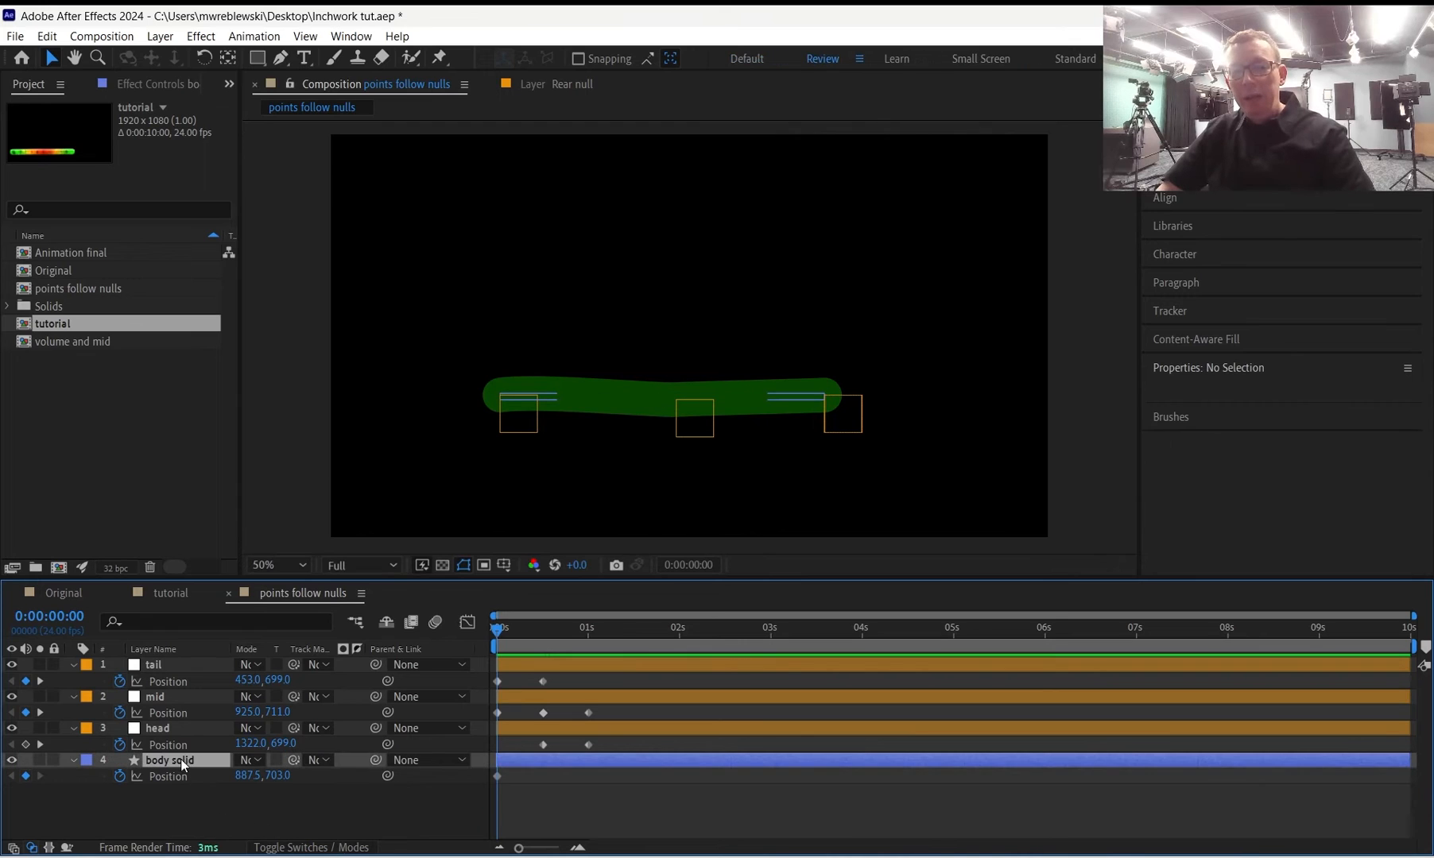
{"action": "key", "text": "ctrl+d"}
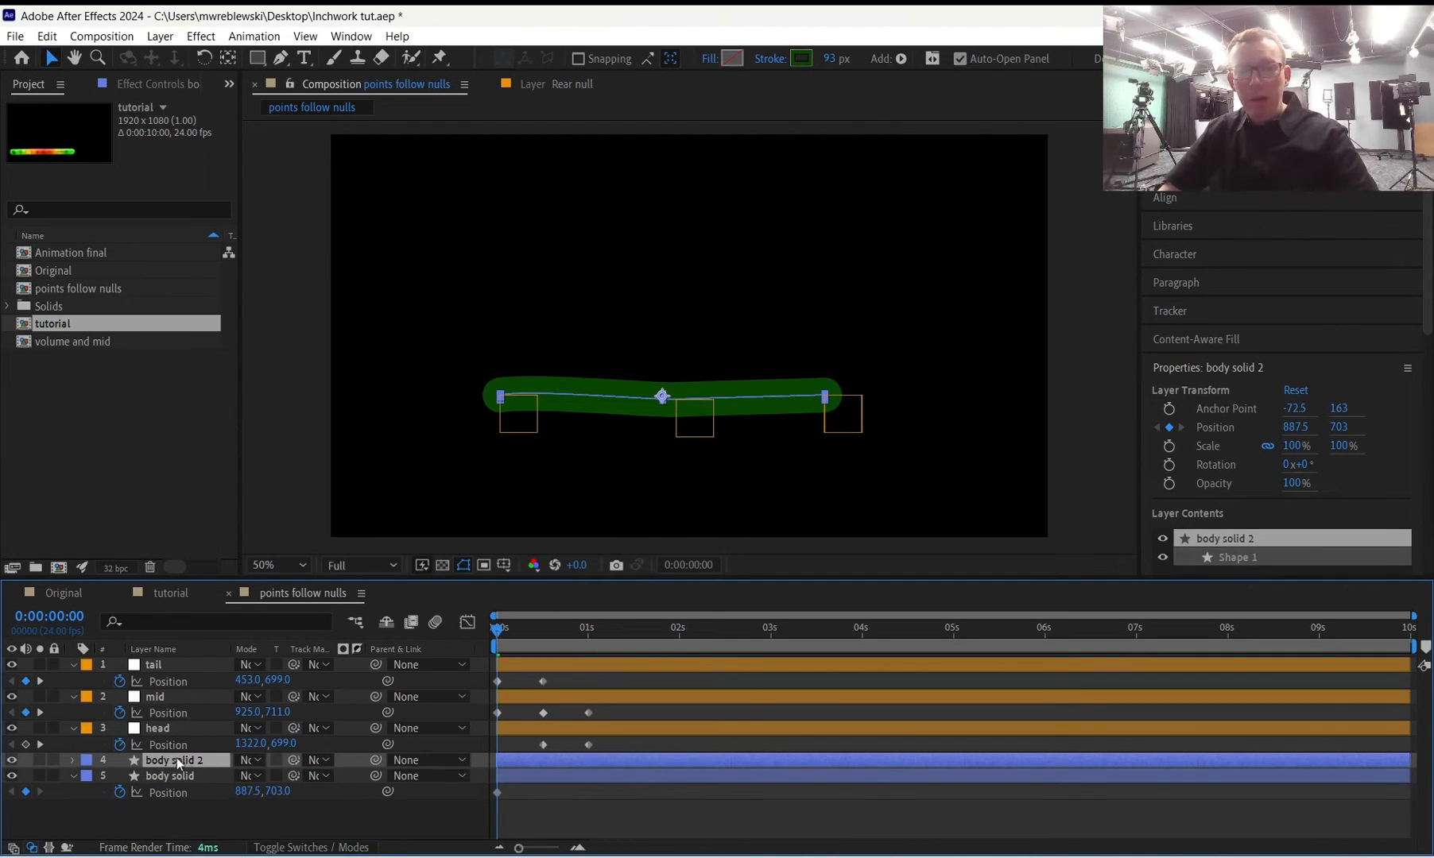
Rename the duplicated body solid 2 layer as stripes.
{"action": "key", "text": "Return"}
{"action": "type", "text": "stri"}
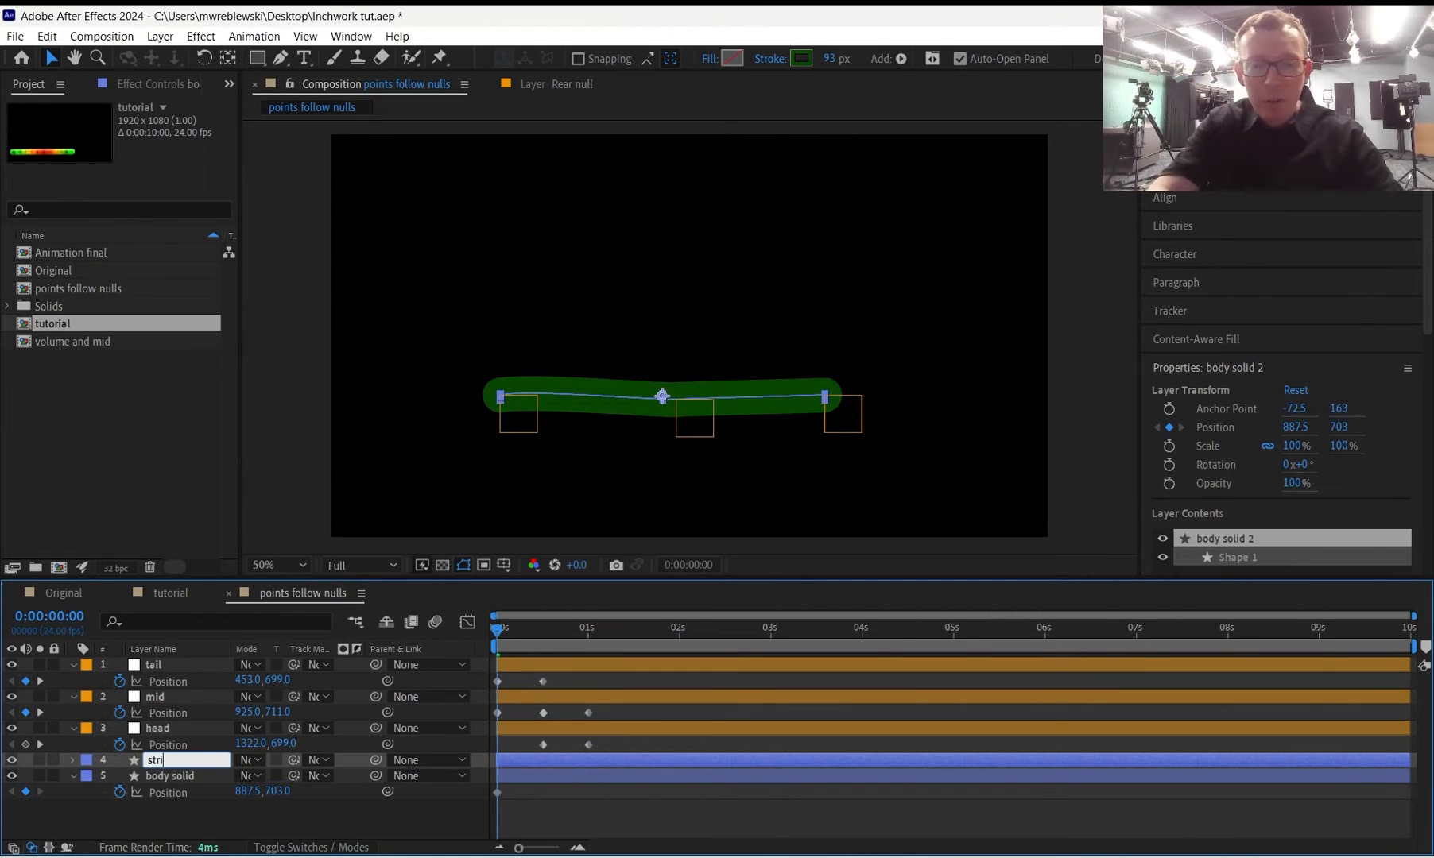
{"action": "type", "text": "pes"}
{"action": "key", "text": "Return"}
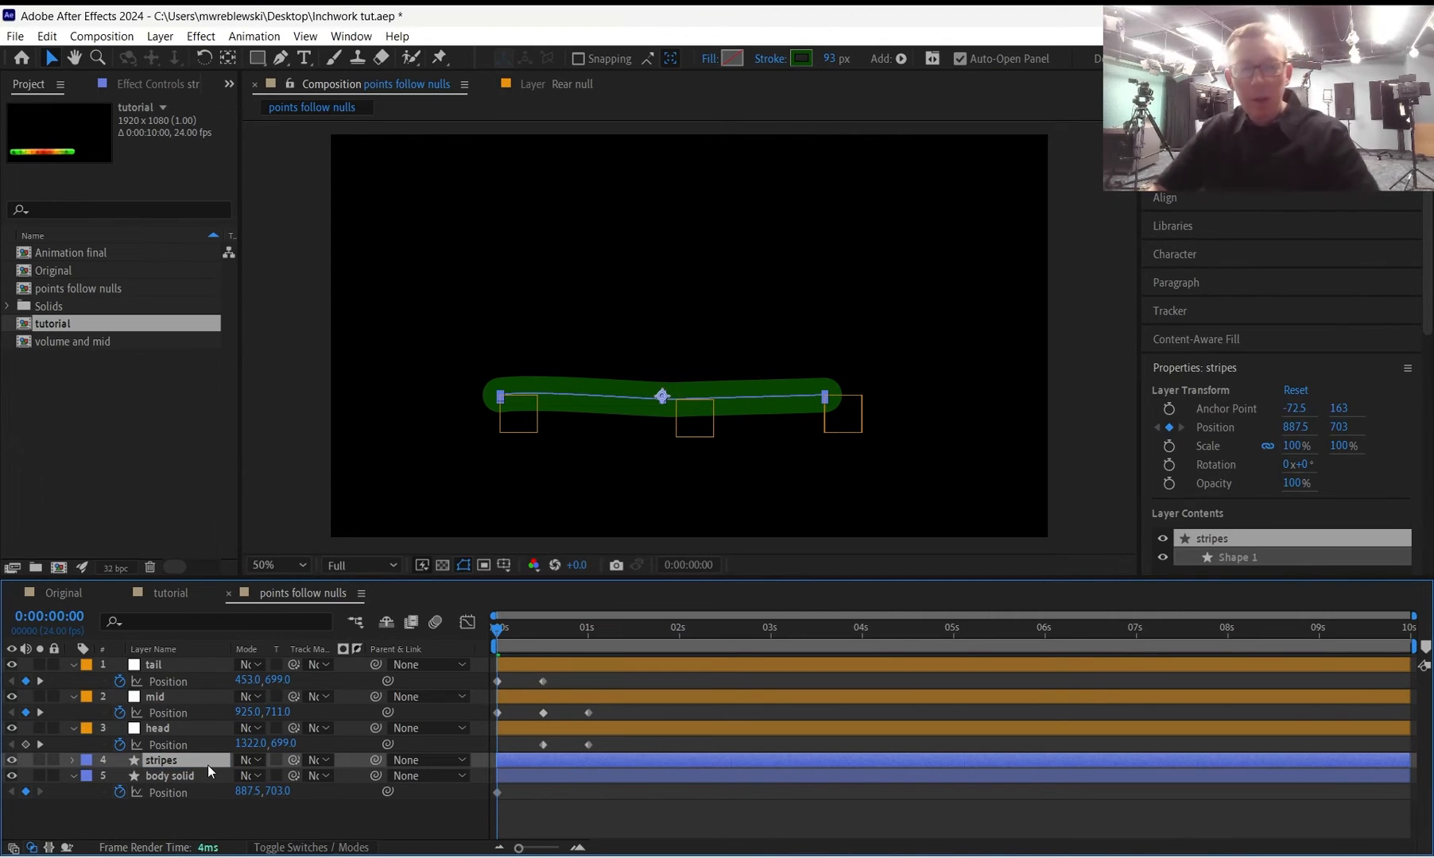
Give the stripes layer a bright green stroke colour and set its stroke width to 33 px.
{"action": "left_click", "coordinate": [810, 60]}
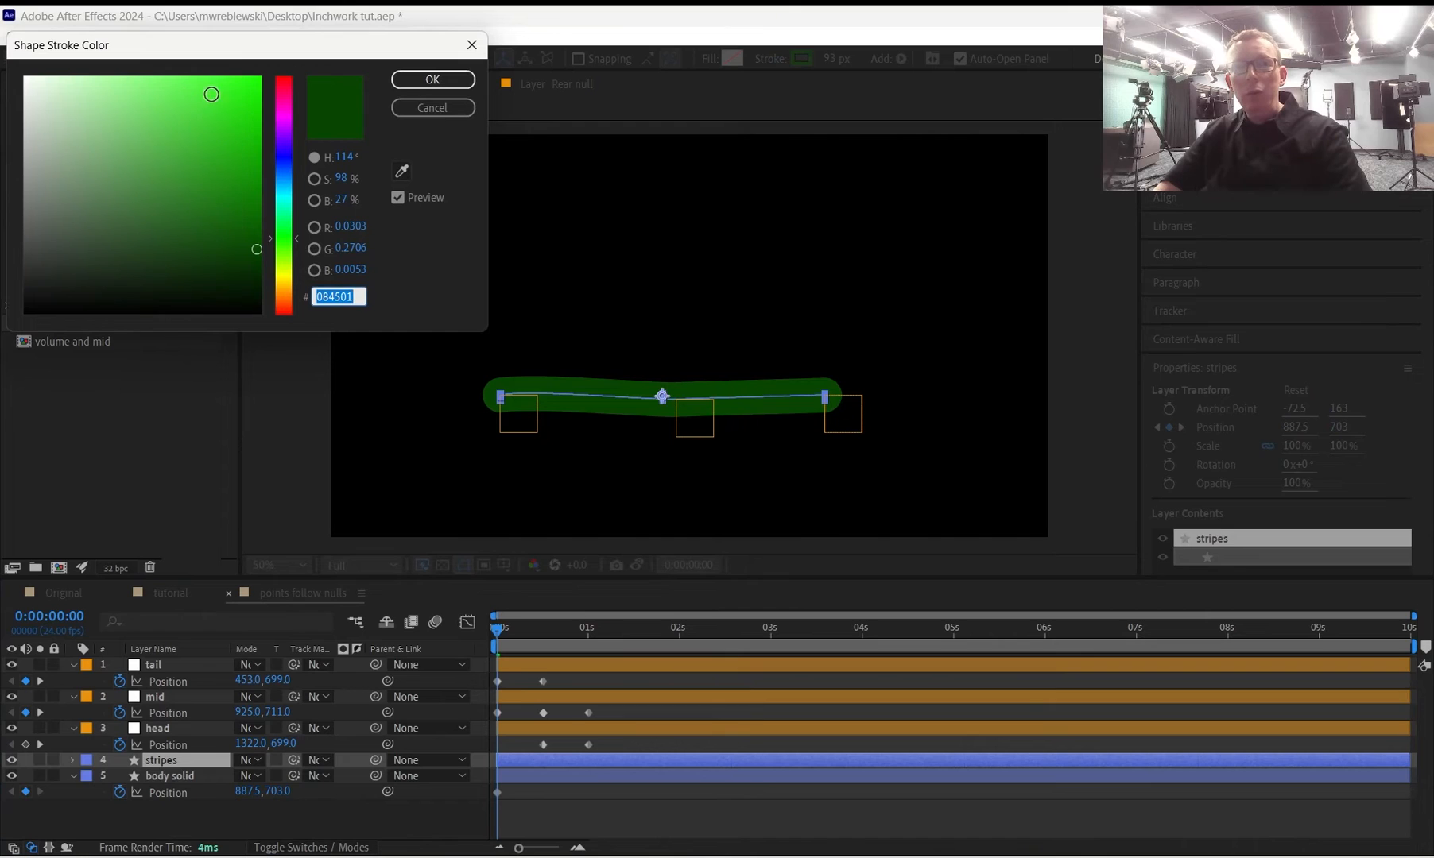
{"action": "left_click_drag", "start_coordinate": [212, 94], "coordinate": [261, 77]}
{"action": "left_click", "coordinate": [431, 80]}
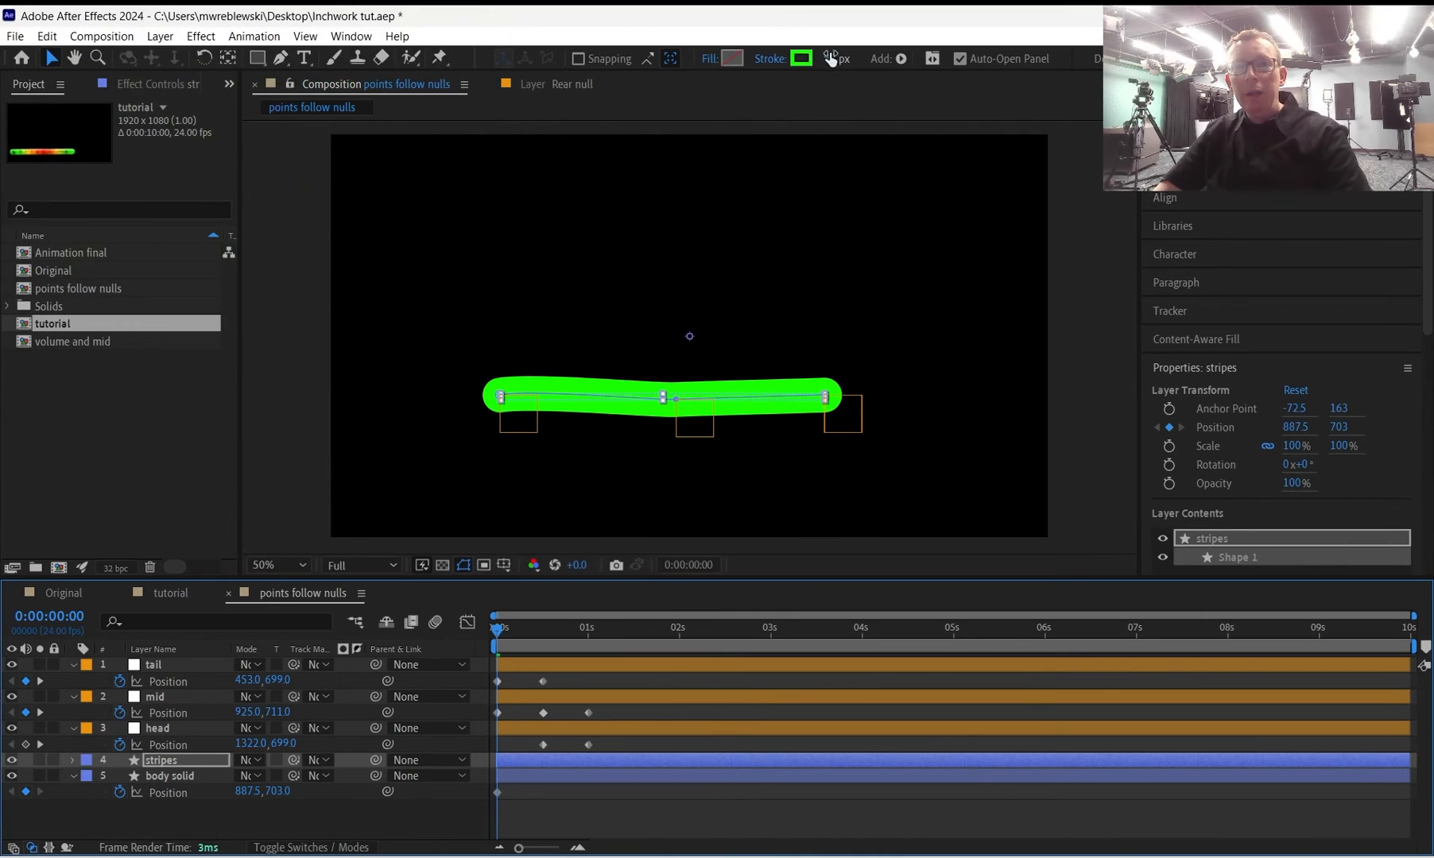
{"action": "left_click_drag", "start_coordinate": [830, 60], "coordinate": [767, 59]}
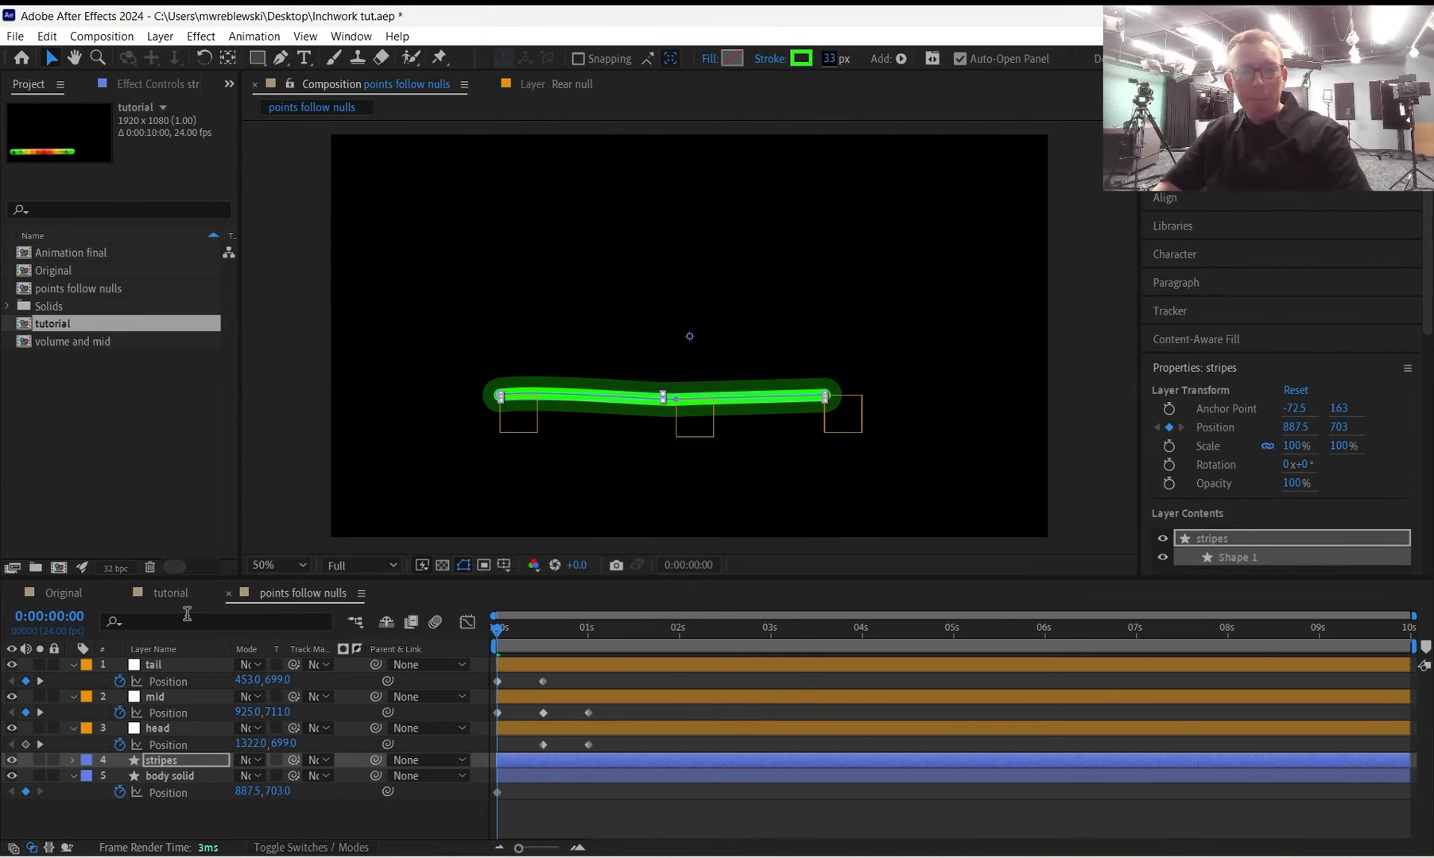
Add dashes to Stroke 1 of the stripes layer, set Dash to 55, and preview the dashed line over the first frames.
{"action": "left_click", "coordinate": [73, 761]}
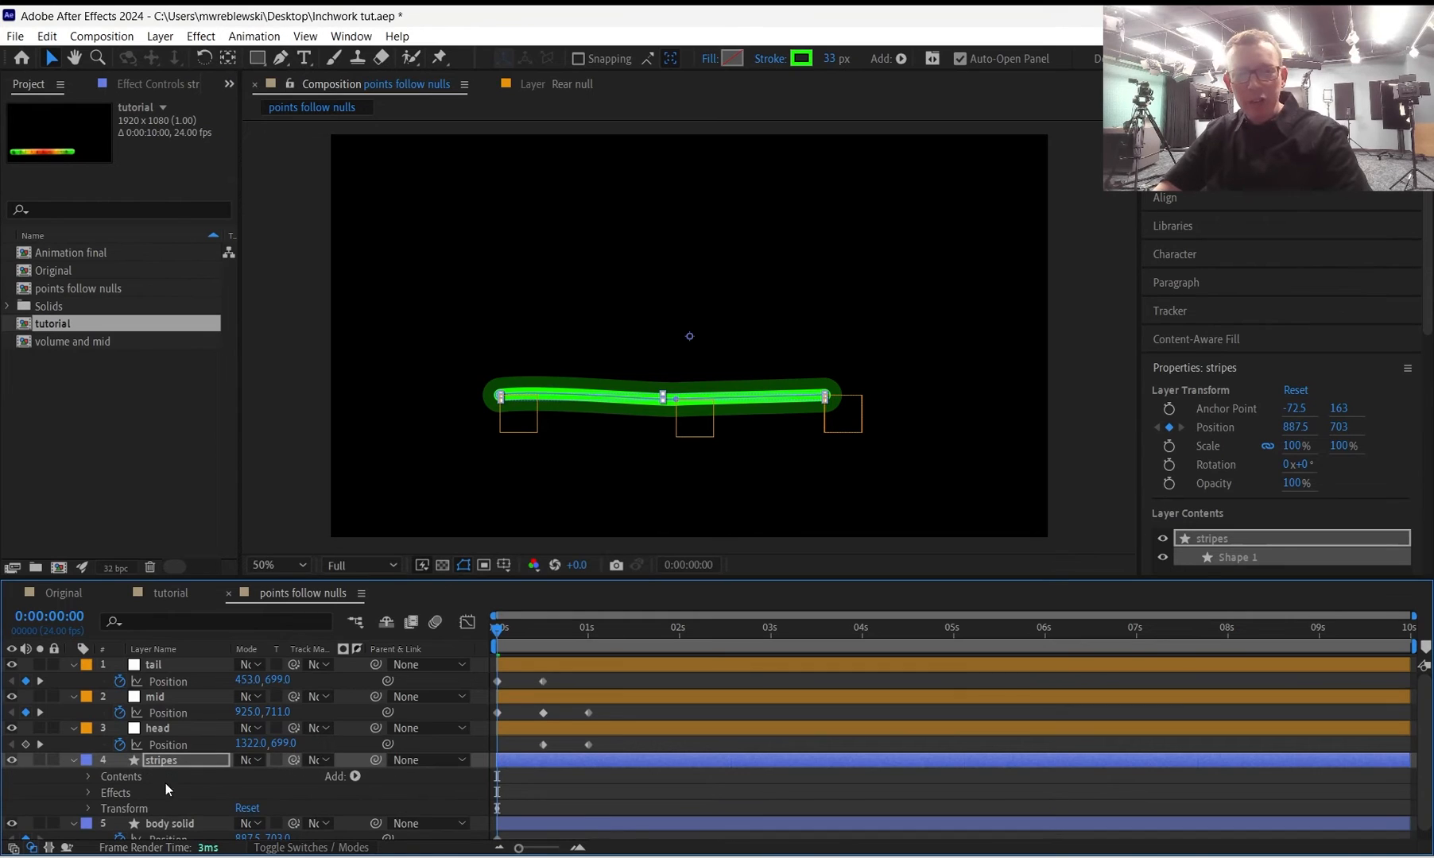
{"action": "left_click", "coordinate": [88, 776]}
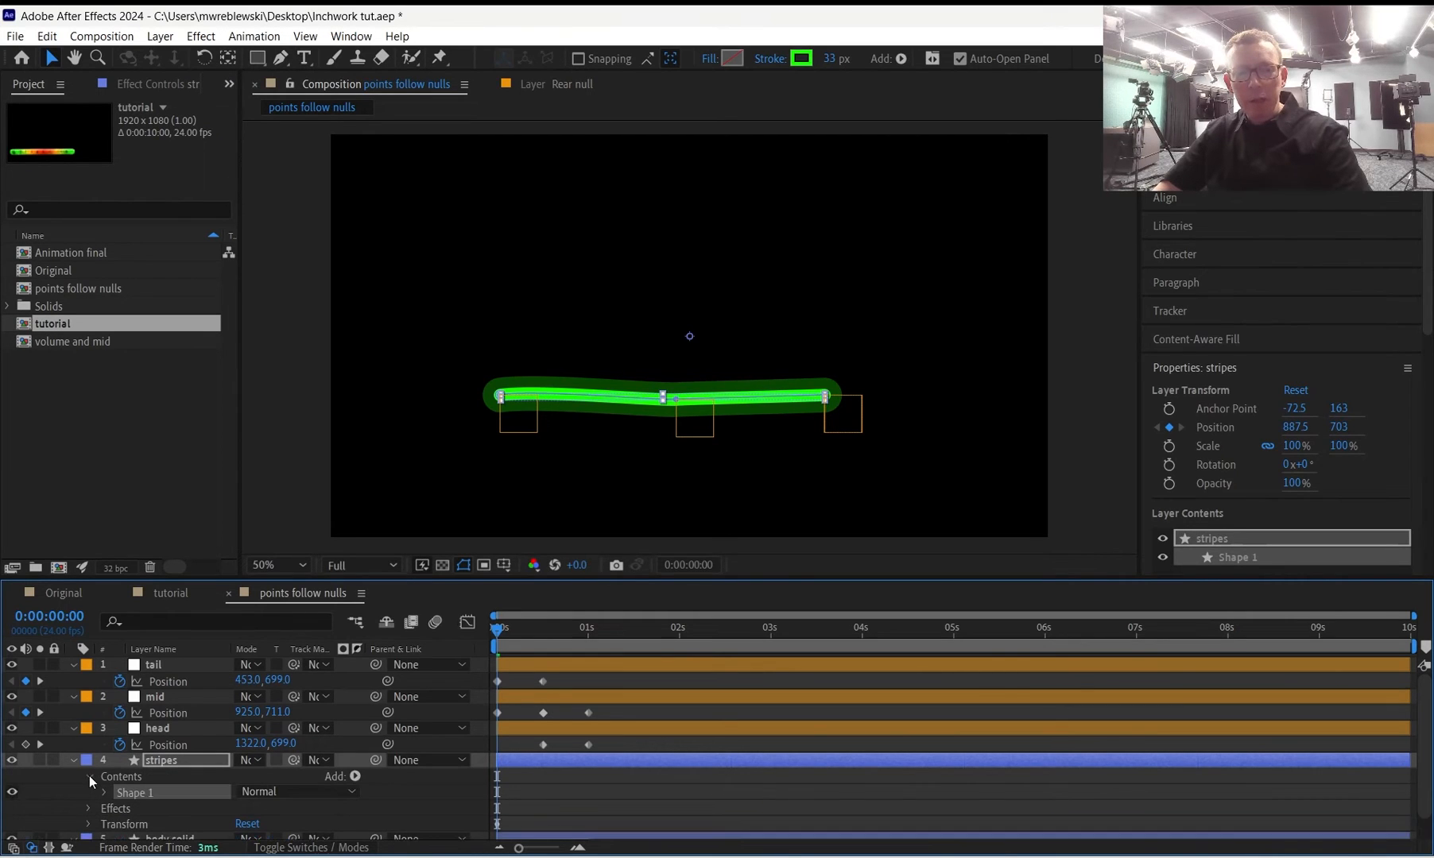
{"action": "left_click", "coordinate": [103, 794]}
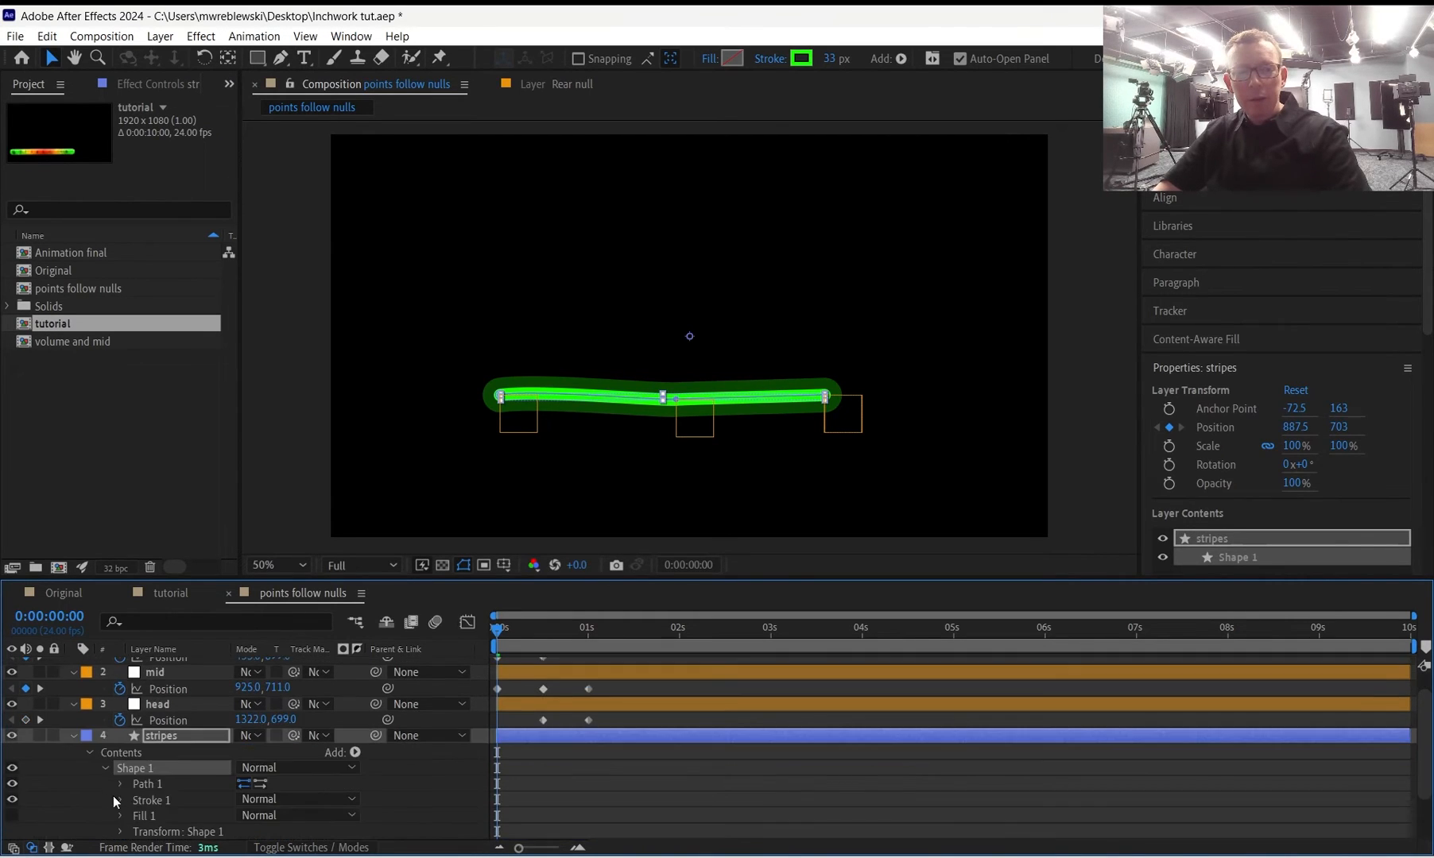
{"action": "left_click", "coordinate": [126, 798]}
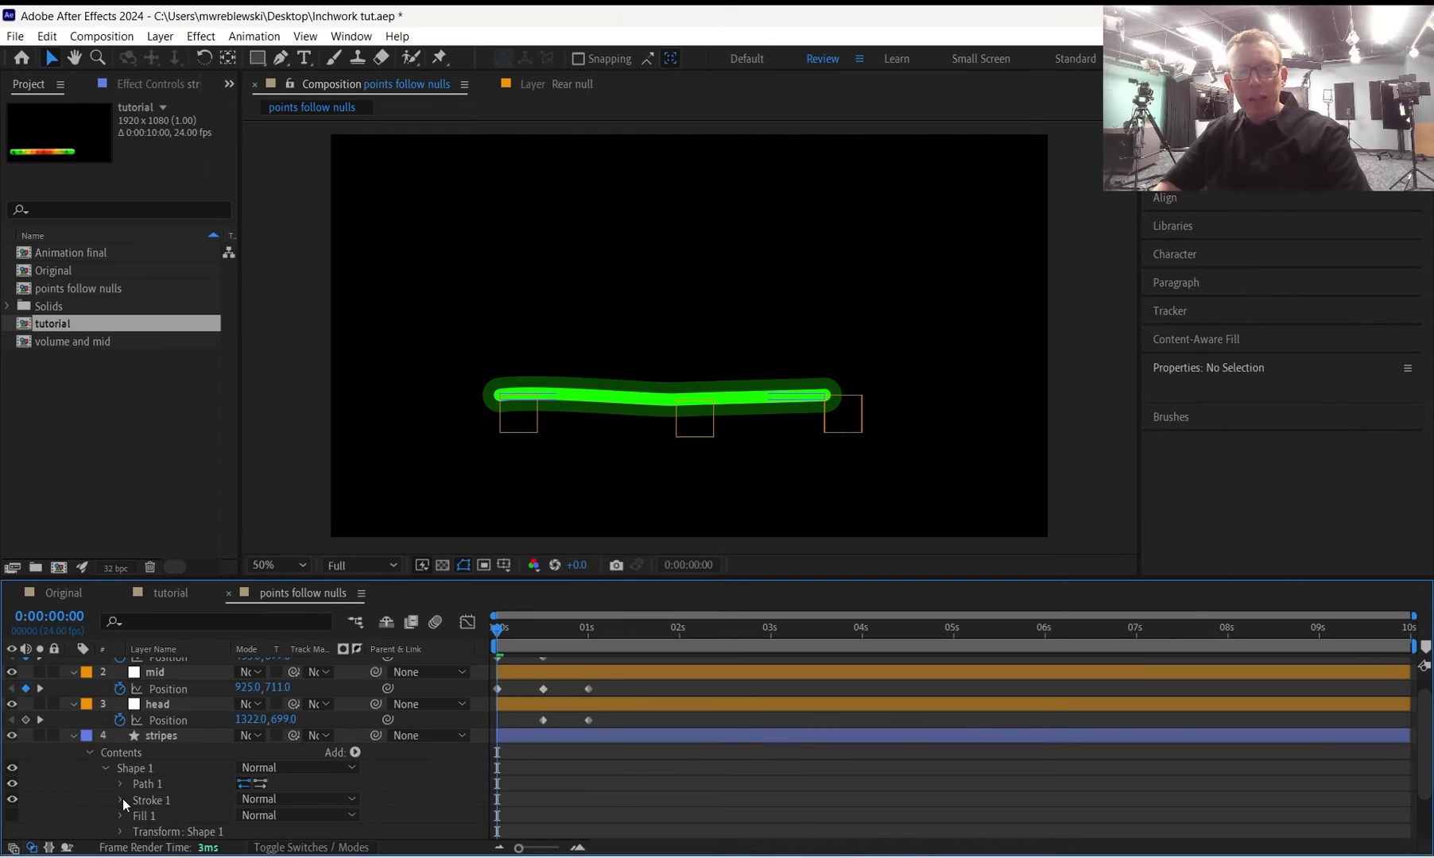
{"action": "left_click", "coordinate": [123, 799]}
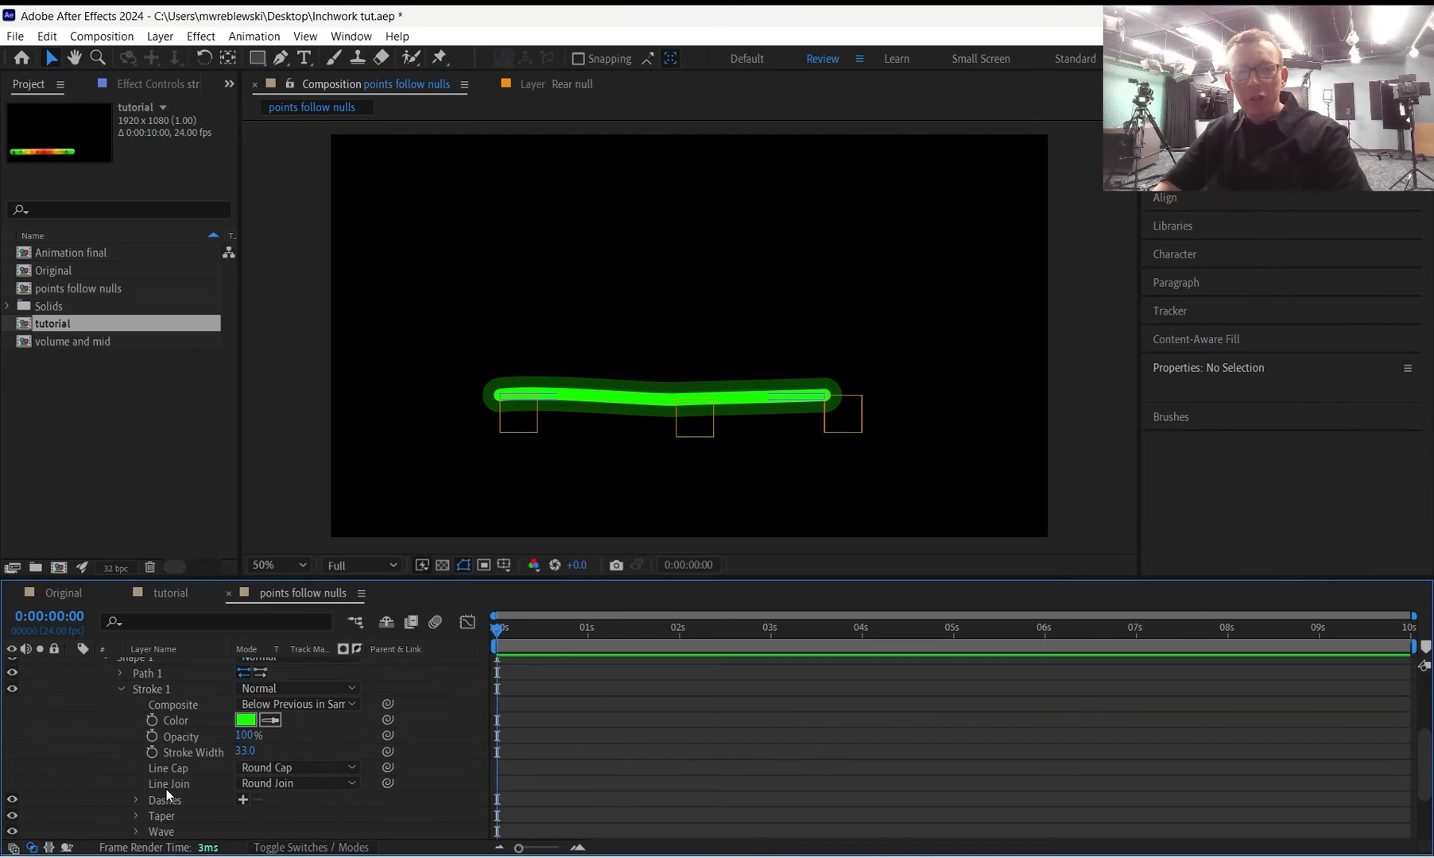
{"action": "left_click", "coordinate": [243, 799]}
{"action": "left_click_drag", "start_coordinate": [249, 812], "coordinate": [284, 808]}
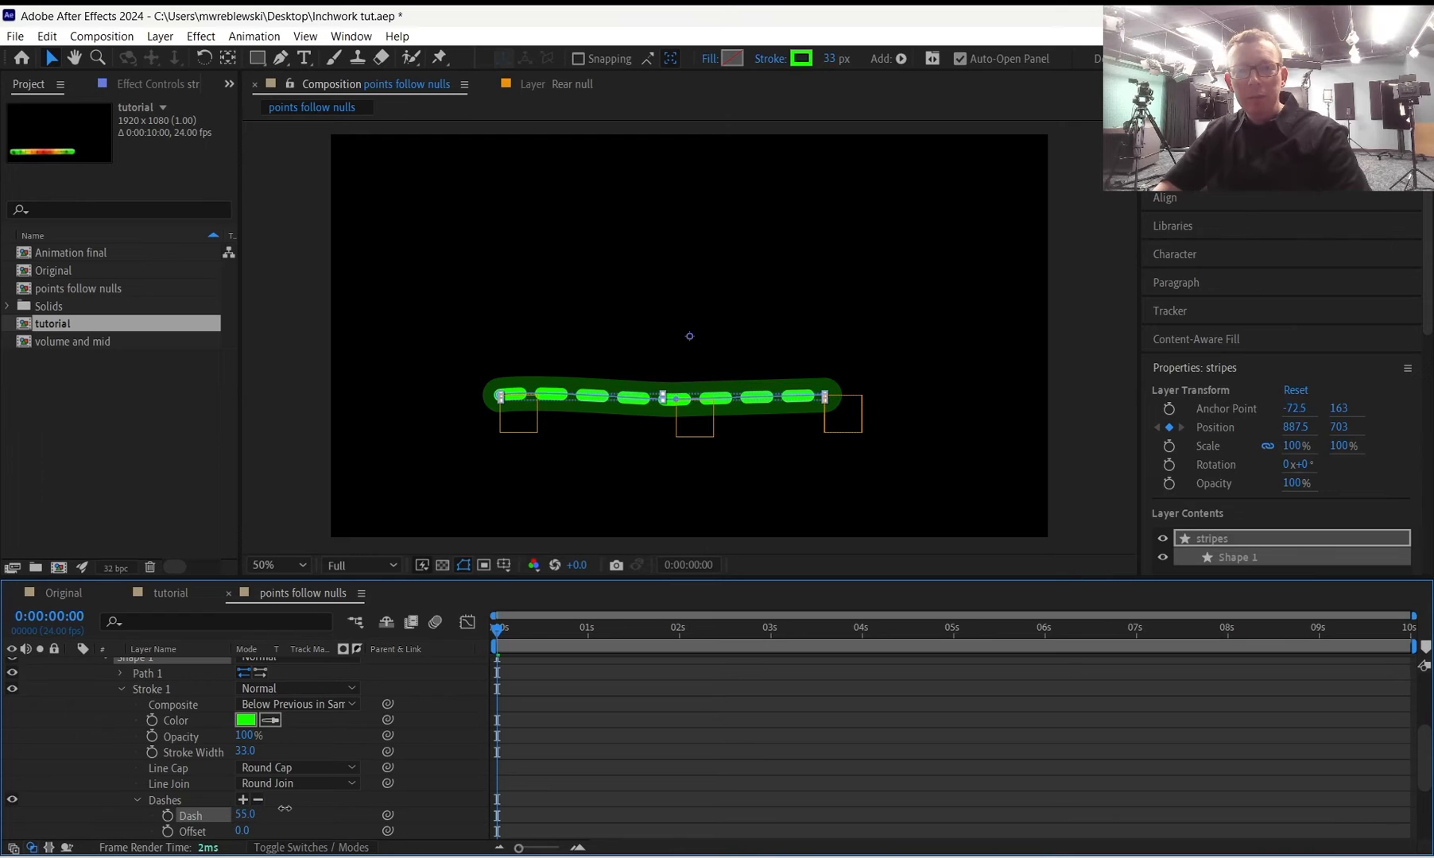
{"action": "mouse_move", "coordinate": [491, 633]}
{"action": "left_mouse_down"}
{"action": "mouse_move", "coordinate": [596, 634]}
{"action": "mouse_move", "coordinate": [497, 632]}
{"action": "left_mouse_up"}
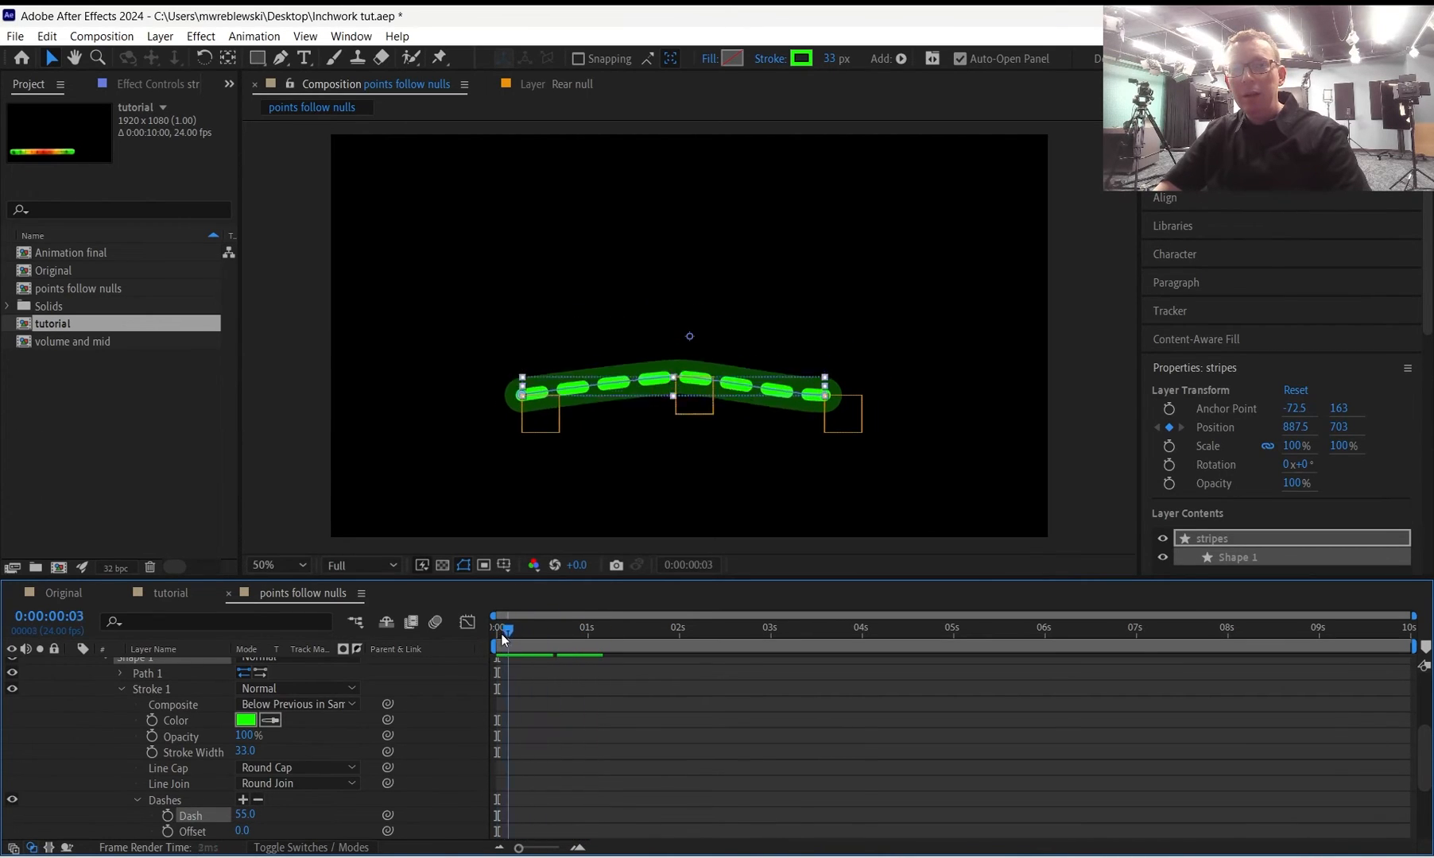
Expand Path 1 of the stripes layer and try to link its Path to the body solid's Position with the property pick whip.
{"action": "left_click_drag", "start_coordinate": [575, 580], "coordinate": [575, 492]}
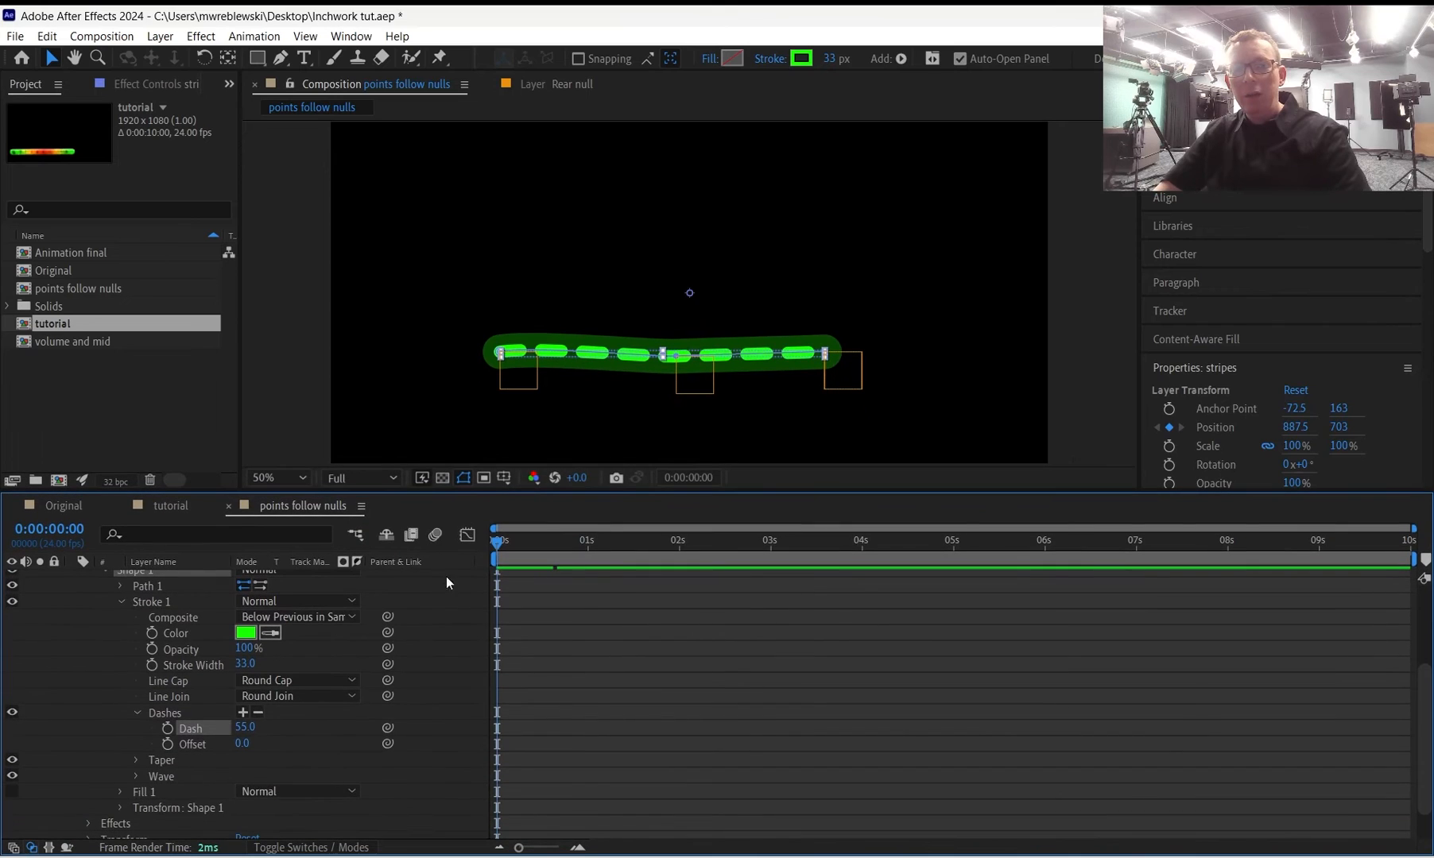
{"action": "scroll", "coordinate": [585, 694], "scroll_direction": "up", "scroll_amount": 5}
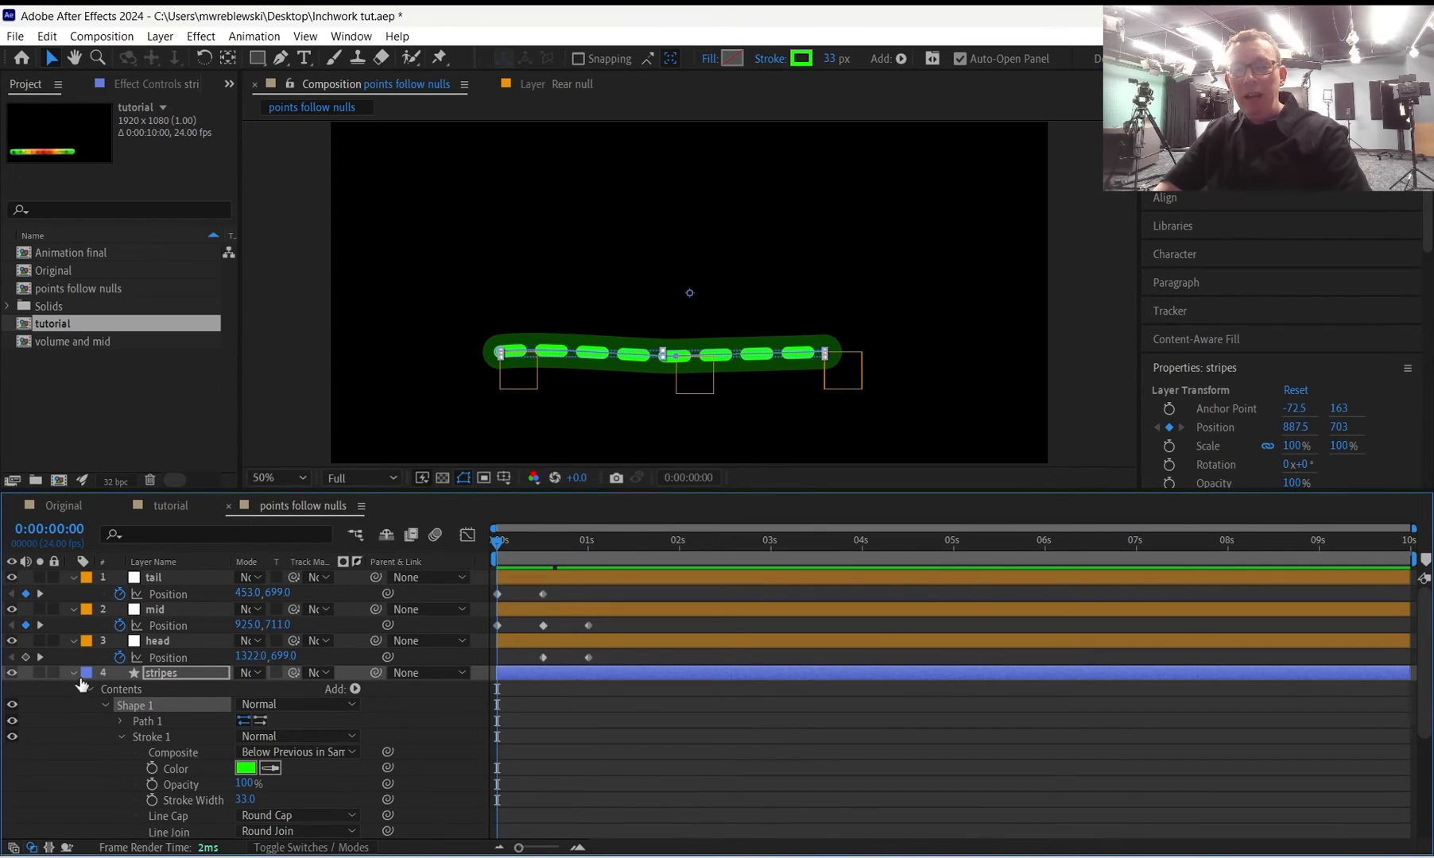
{"action": "left_click", "coordinate": [79, 680]}
{"action": "left_click", "coordinate": [72, 673]}
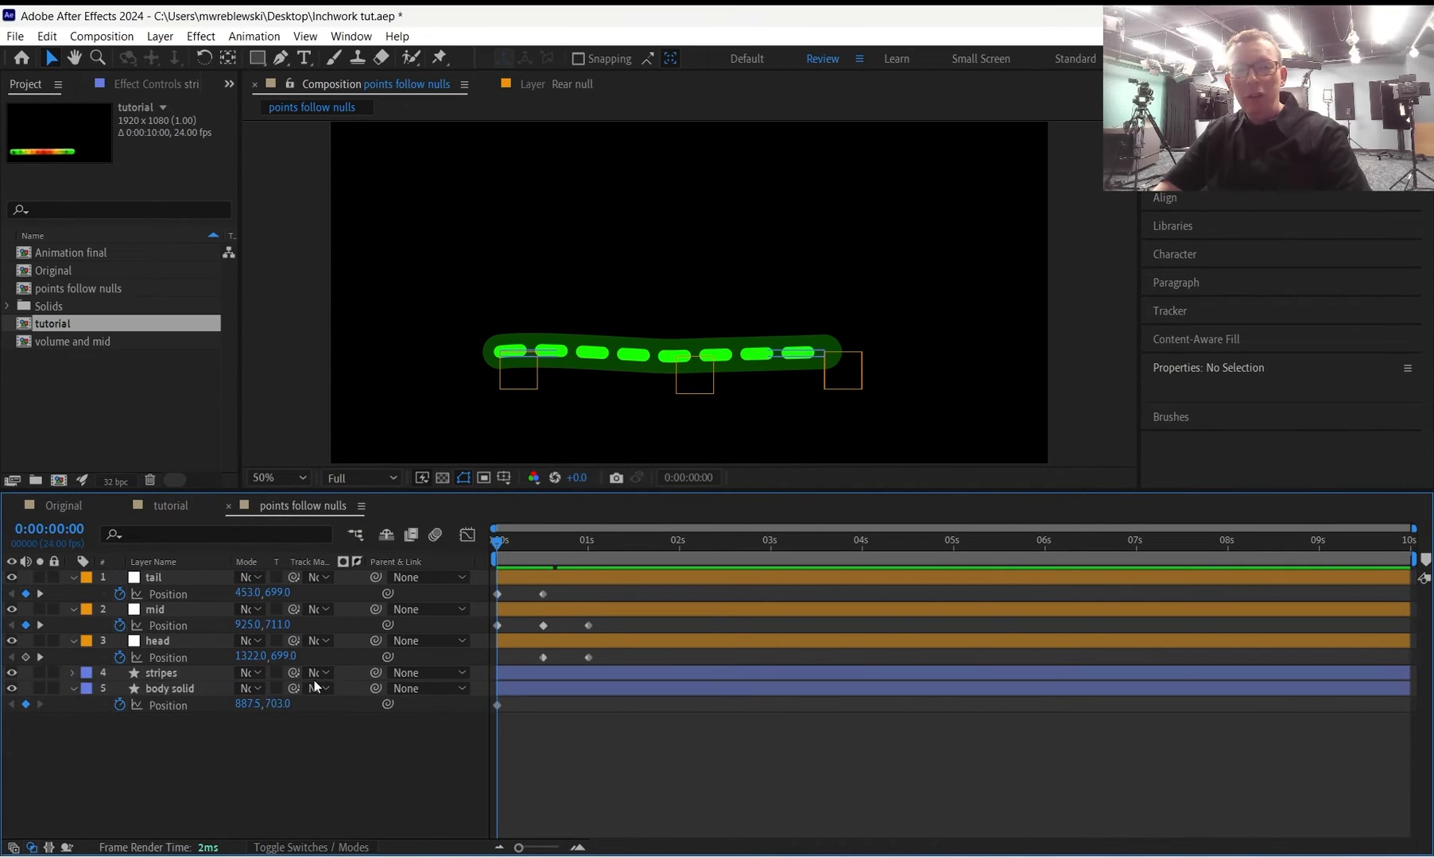
{"action": "left_click", "coordinate": [72, 673]}
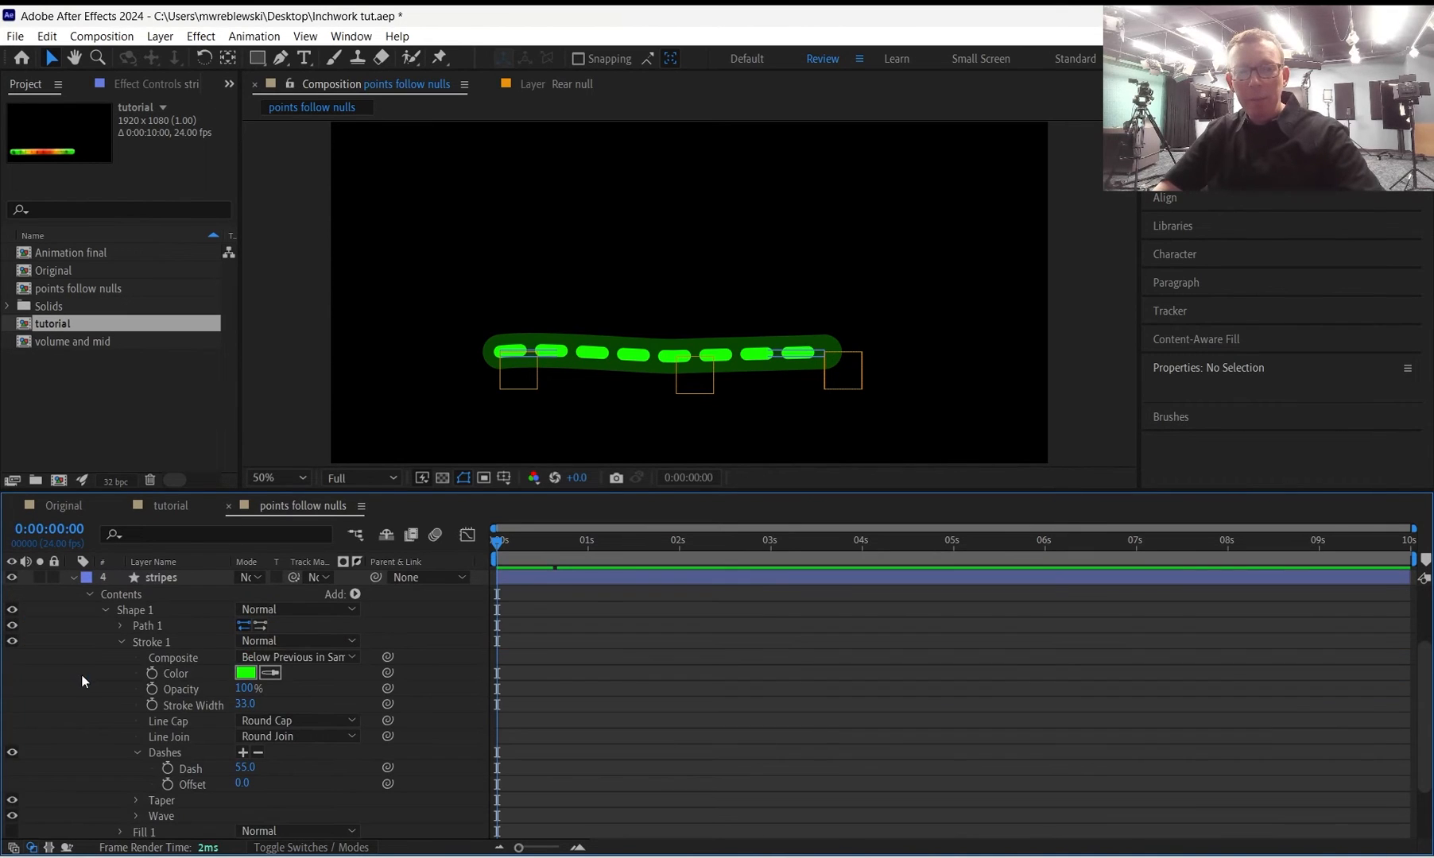
{"action": "left_click", "coordinate": [121, 626]}
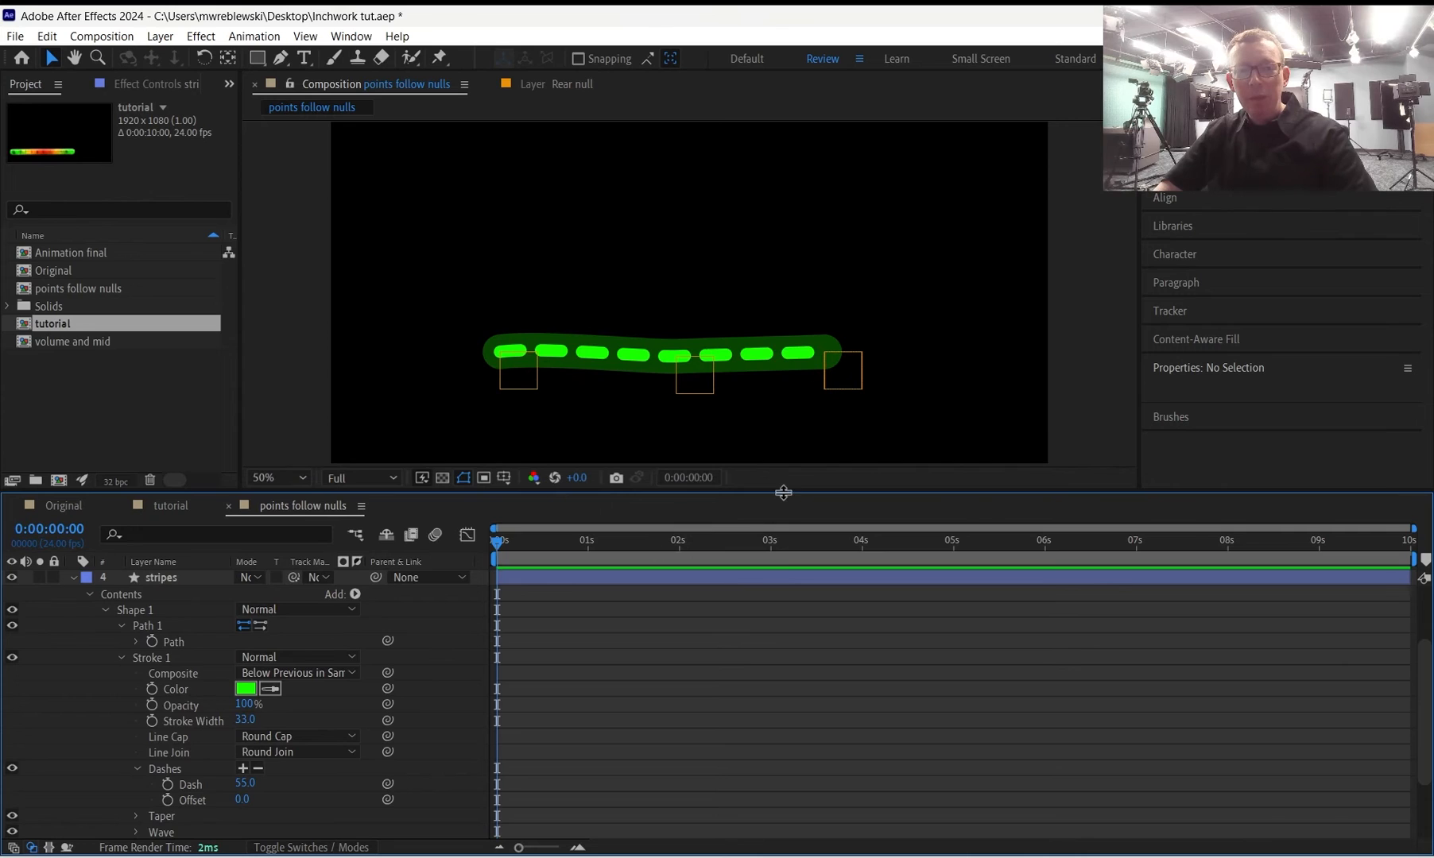
{"action": "left_click_drag", "start_coordinate": [784, 491], "coordinate": [784, 240]}
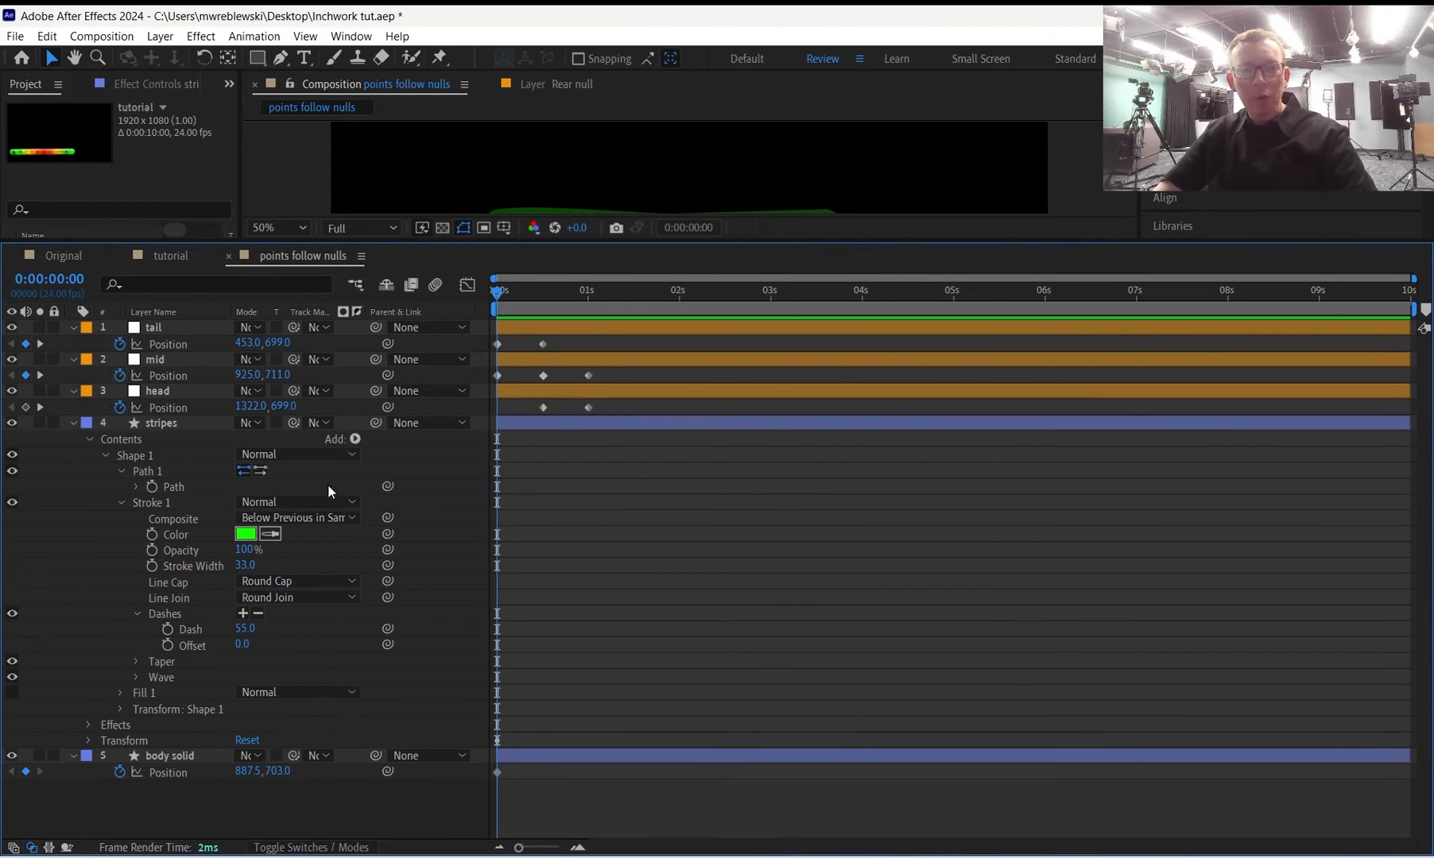
{"action": "left_click_drag", "start_coordinate": [382, 486], "coordinate": [171, 778]}
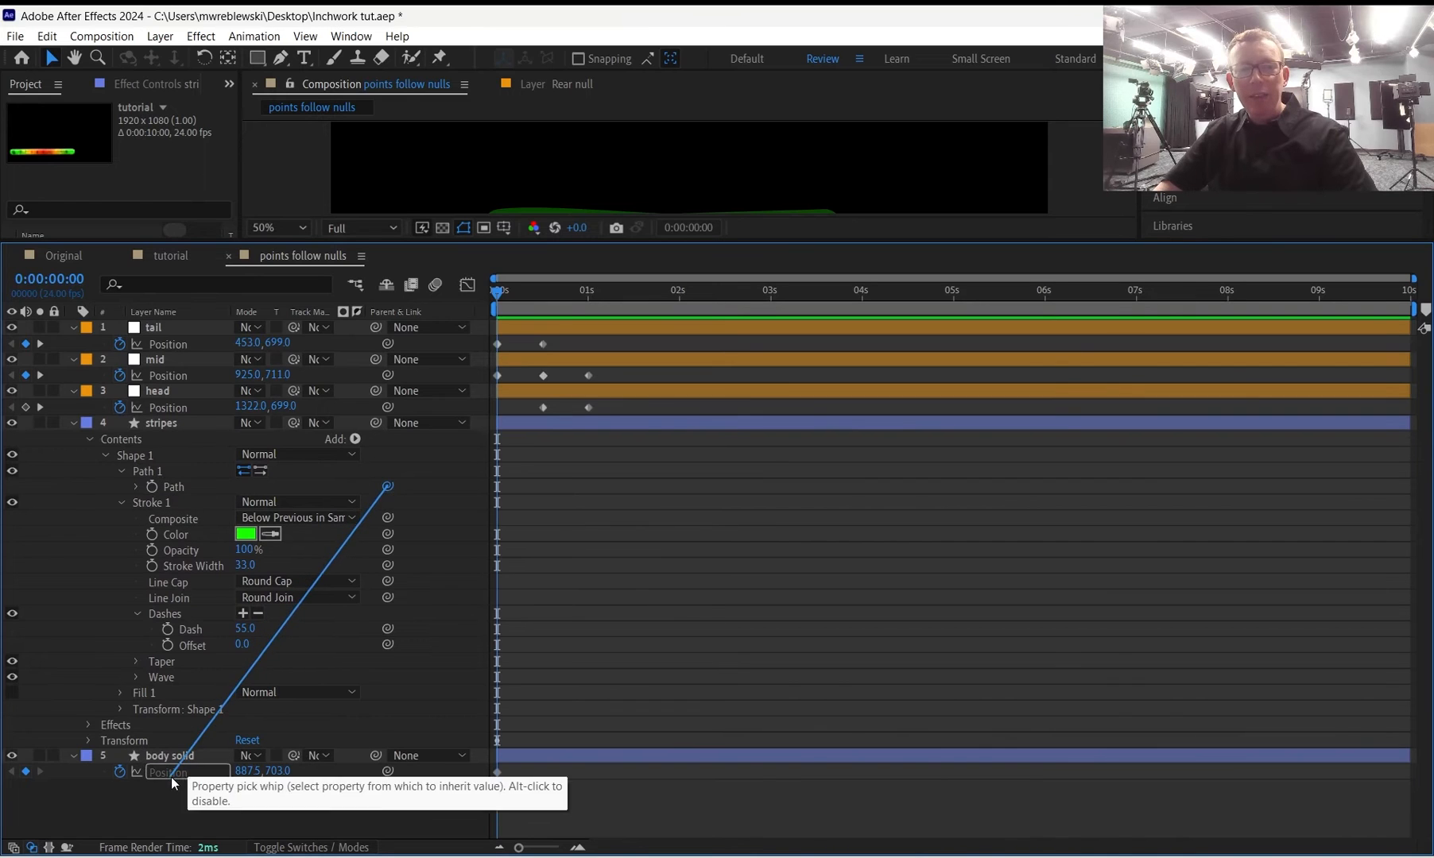
{"action": "left_click_drag", "start_coordinate": [792, 241], "coordinate": [773, 542]}
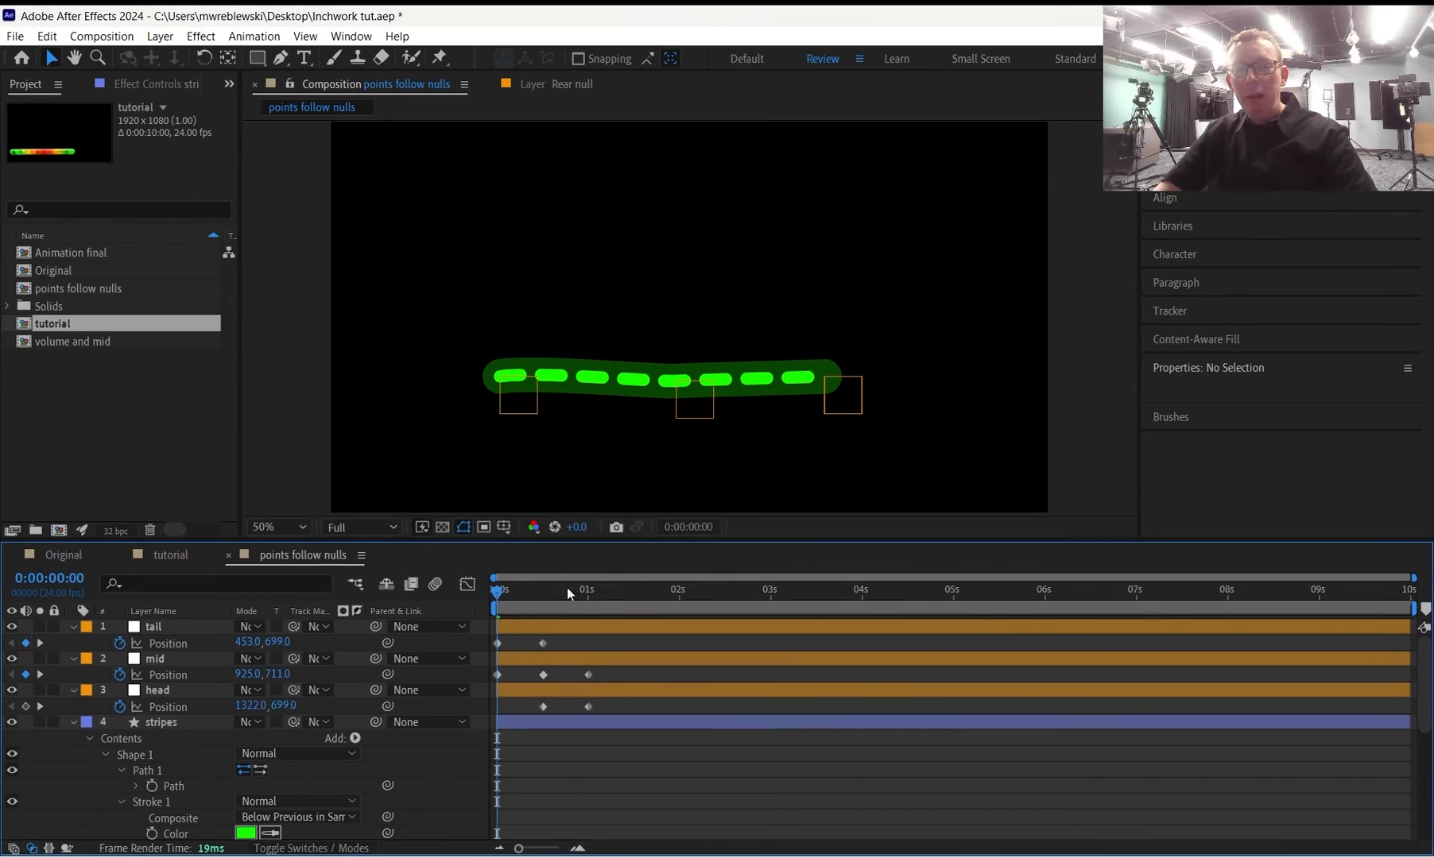
Scrub through the start of the animation to check how the dashed stripes follow the crawling body.
{"action": "mouse_move", "coordinate": [497, 586]}
{"action": "left_mouse_down"}
{"action": "mouse_move", "coordinate": [539, 589]}
{"action": "mouse_move", "coordinate": [481, 583]}
{"action": "left_mouse_up"}
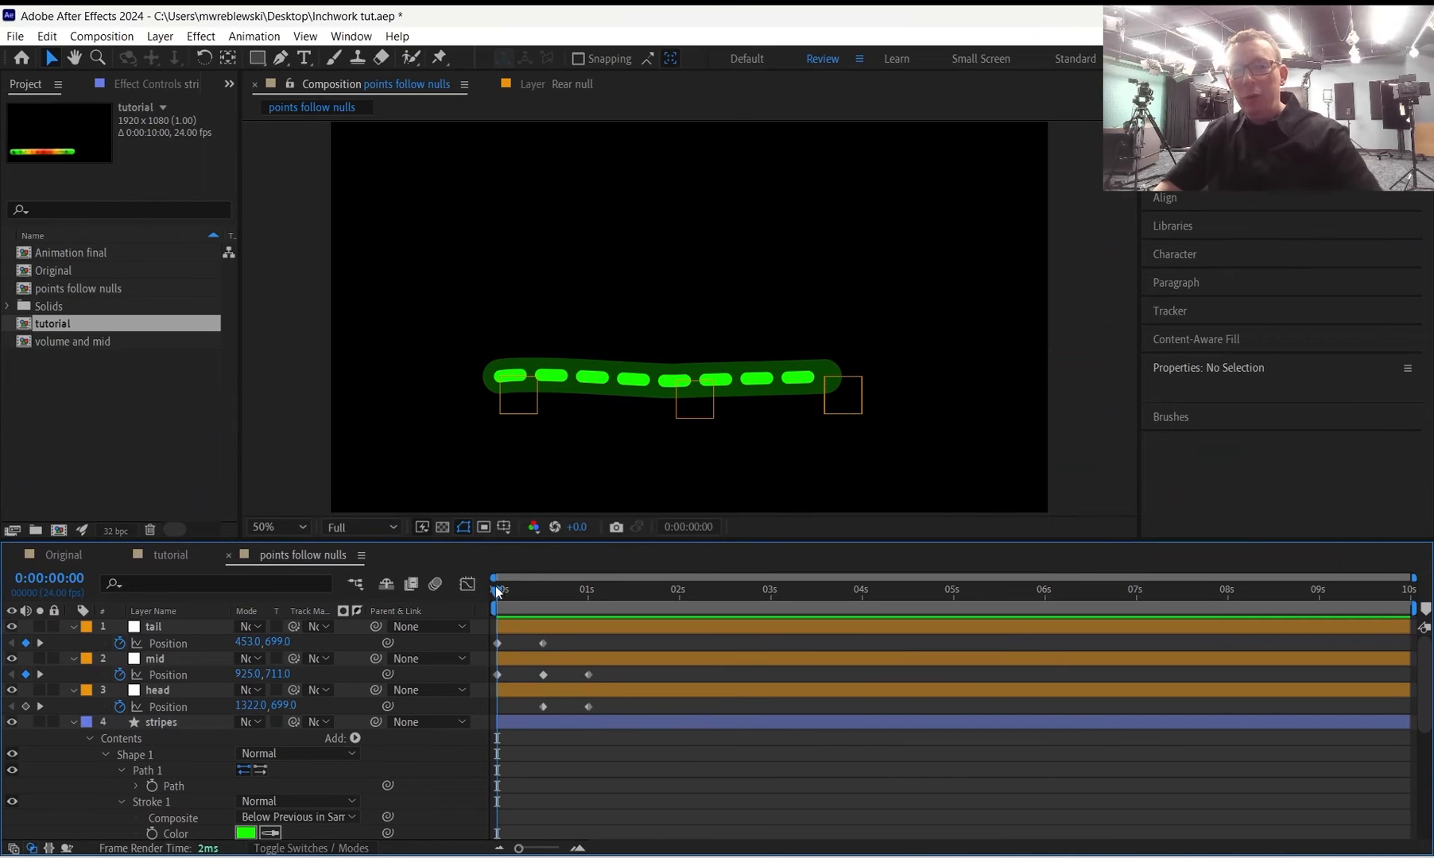
{"action": "left_click", "coordinate": [505, 600]}
{"action": "left_click_drag", "start_coordinate": [506, 600], "coordinate": [468, 605]}
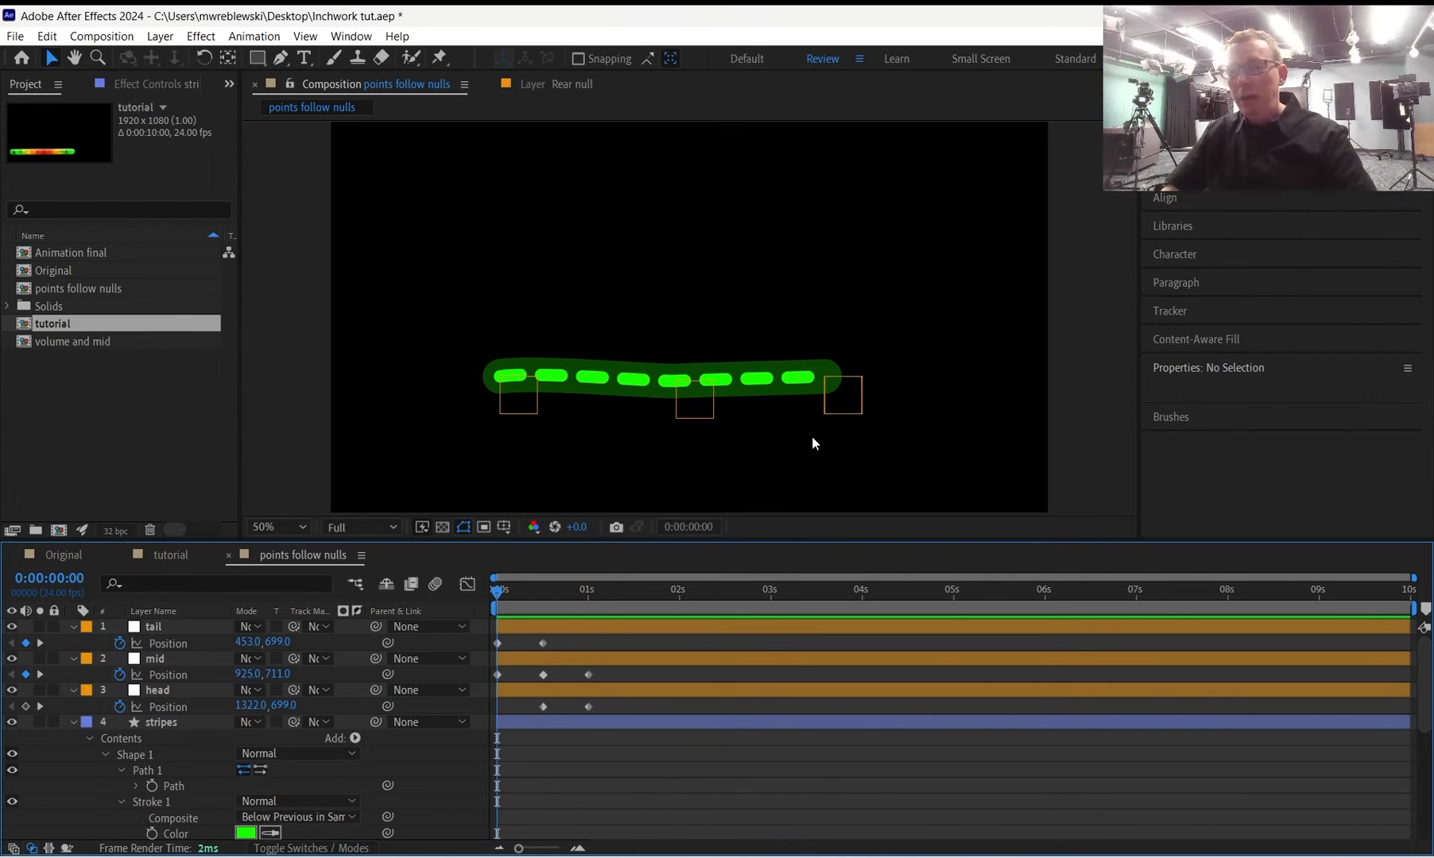
{"action": "mouse_move", "coordinate": [878, 856]}
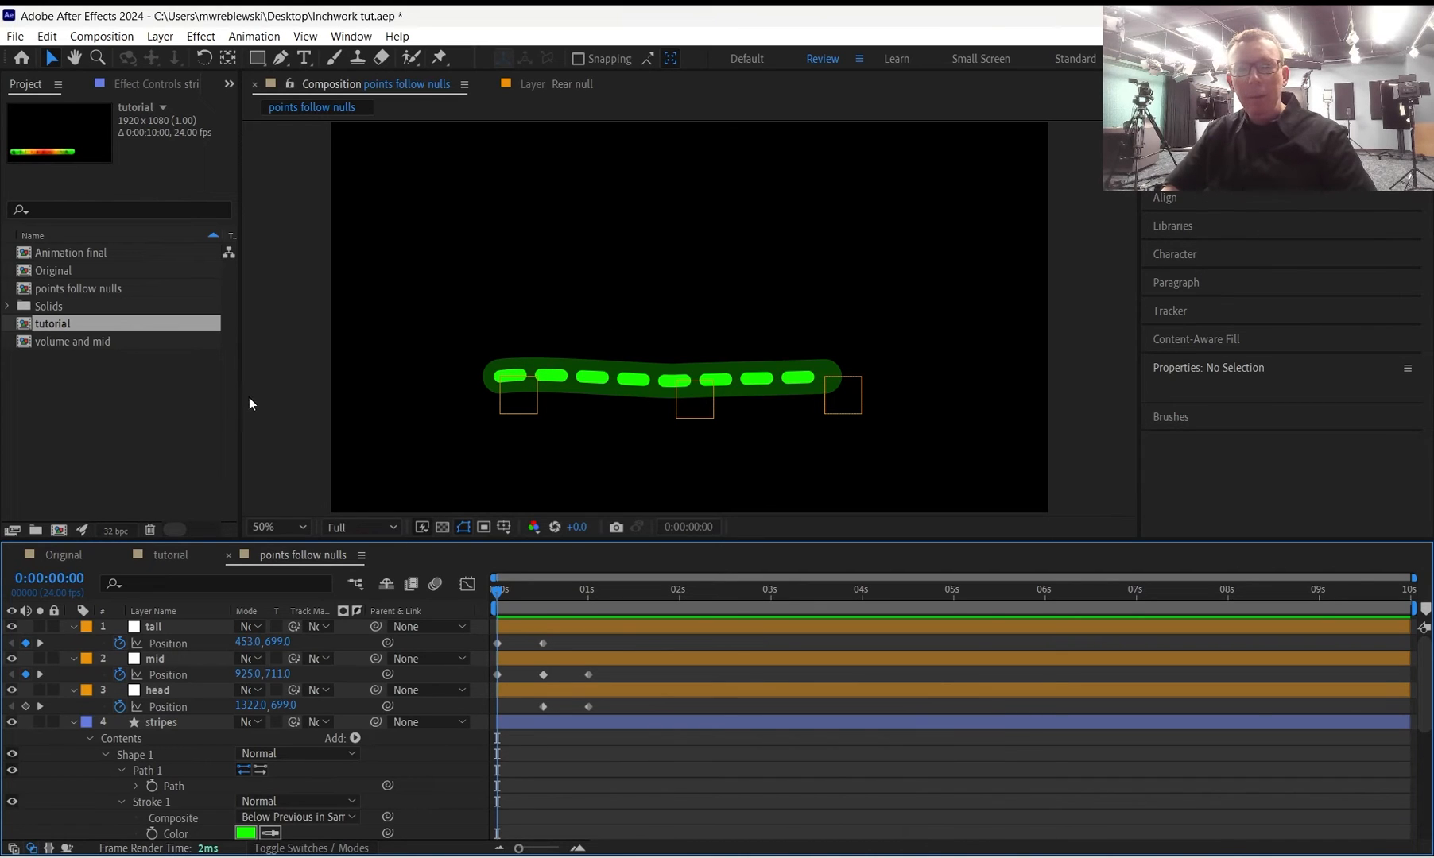
Draw a narrow upright rectangle above the middle of the body as a new shape layer, at about X 897, Y 521.
{"action": "left_click", "coordinate": [254, 59]}
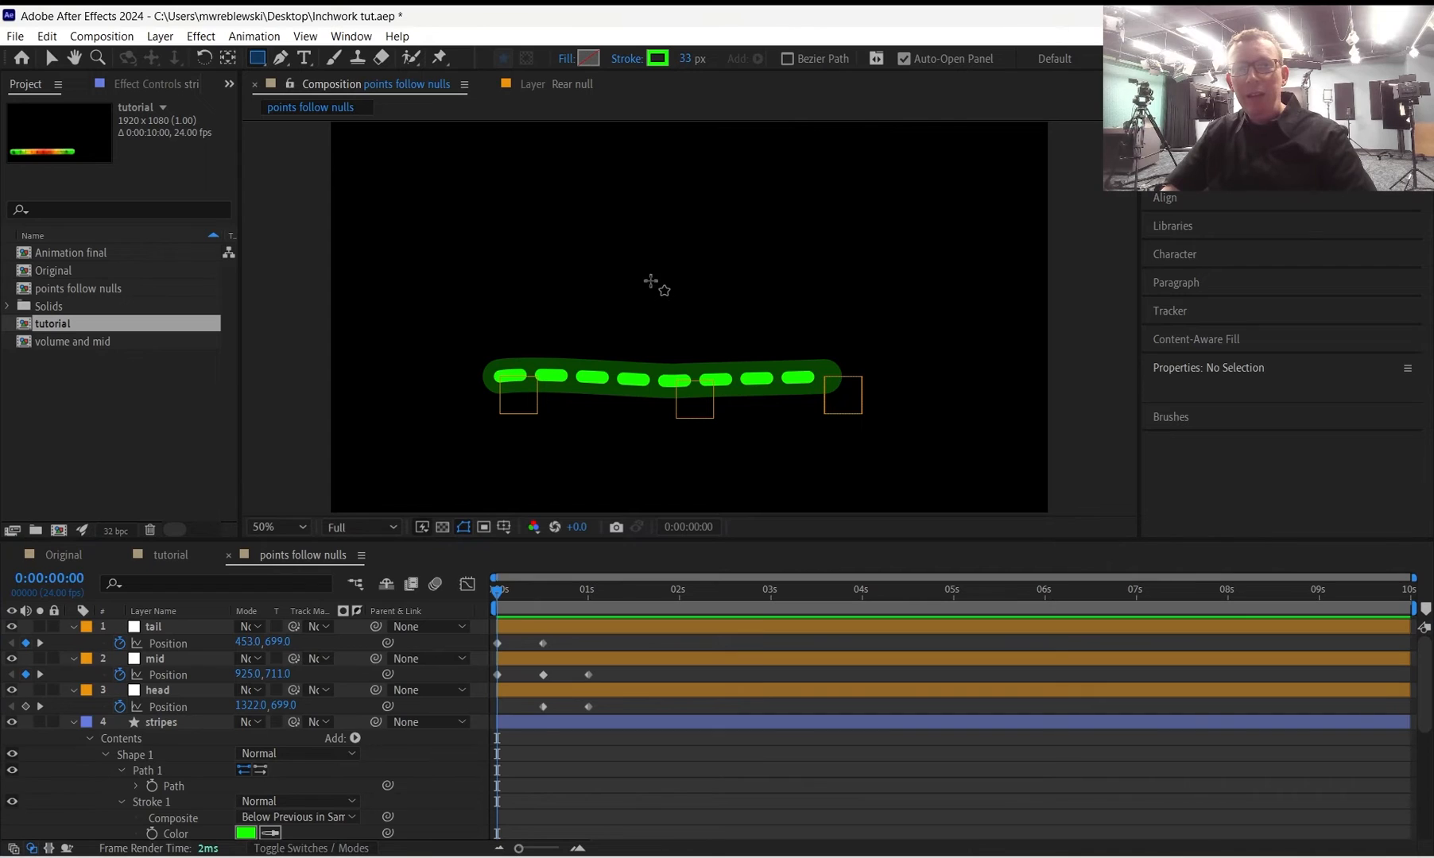
{"action": "left_click_drag", "start_coordinate": [657, 265], "coordinate": [676, 355]}
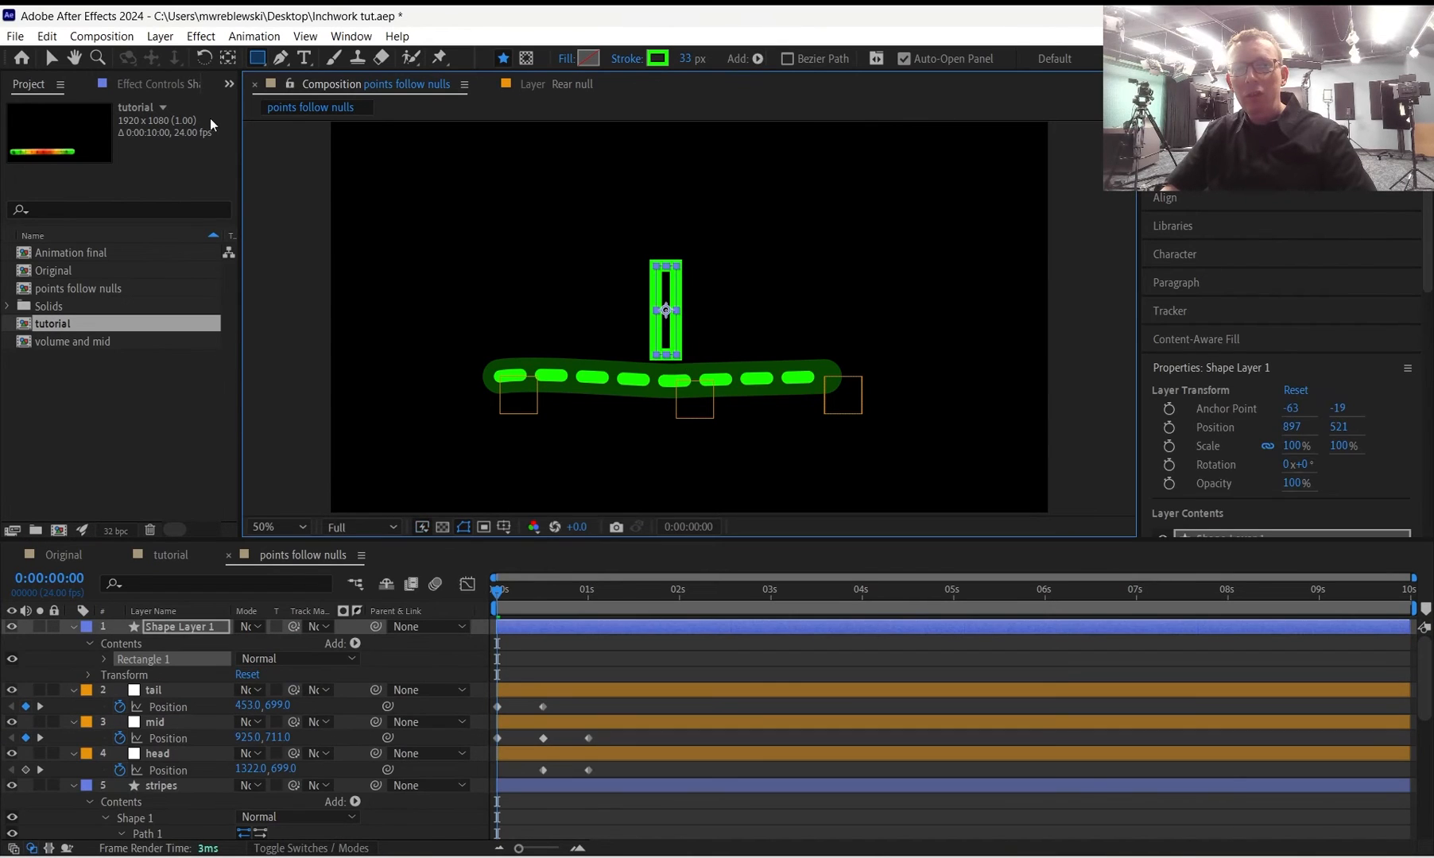
{"action": "left_click", "coordinate": [48, 56]}
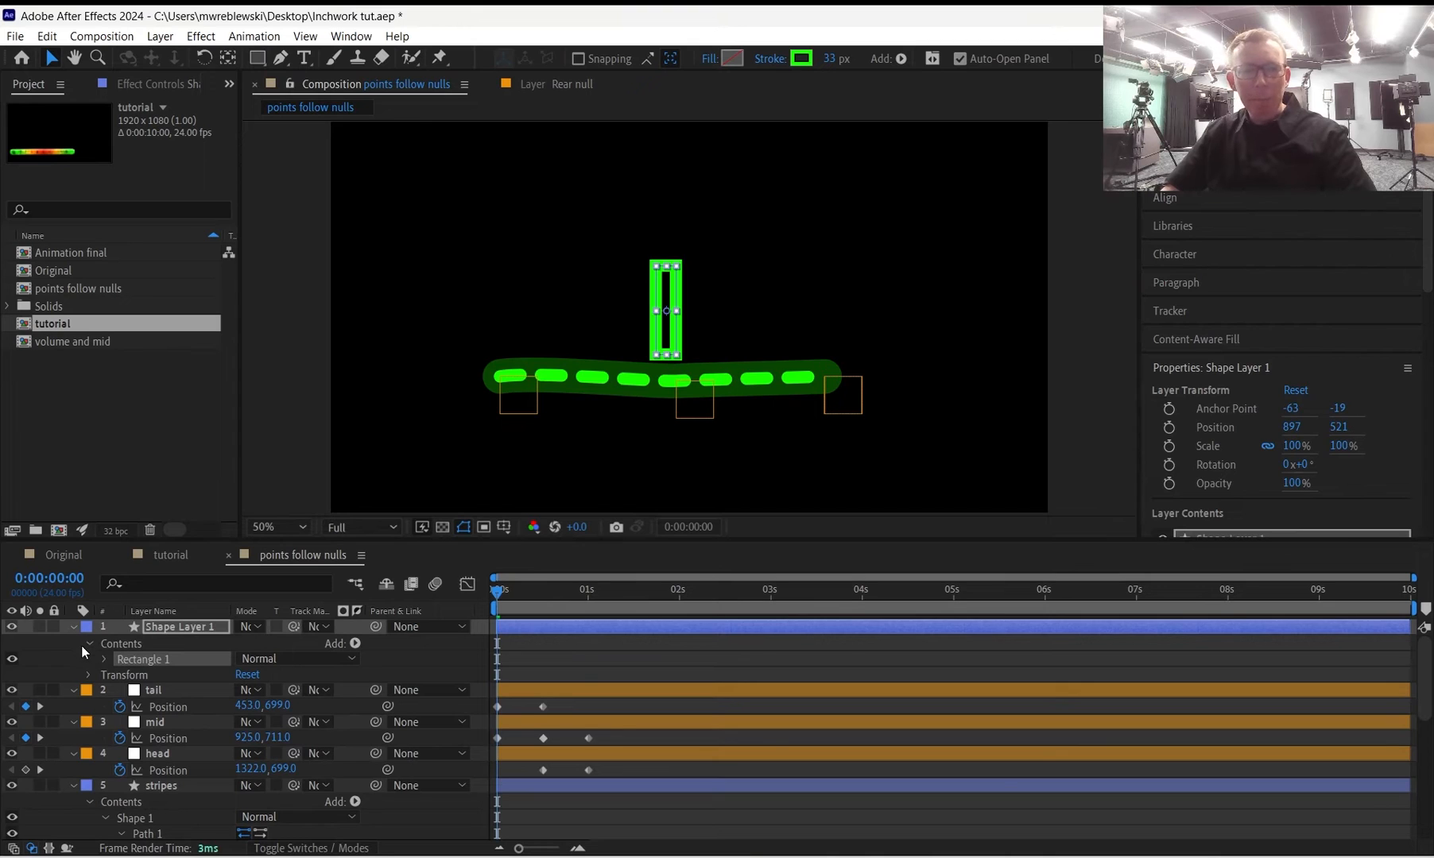
Rename the rectangle's shape layer as charcater.
{"action": "left_click", "coordinate": [165, 627]}
{"action": "key", "text": "Return"}
{"action": "type", "text": "ch"}
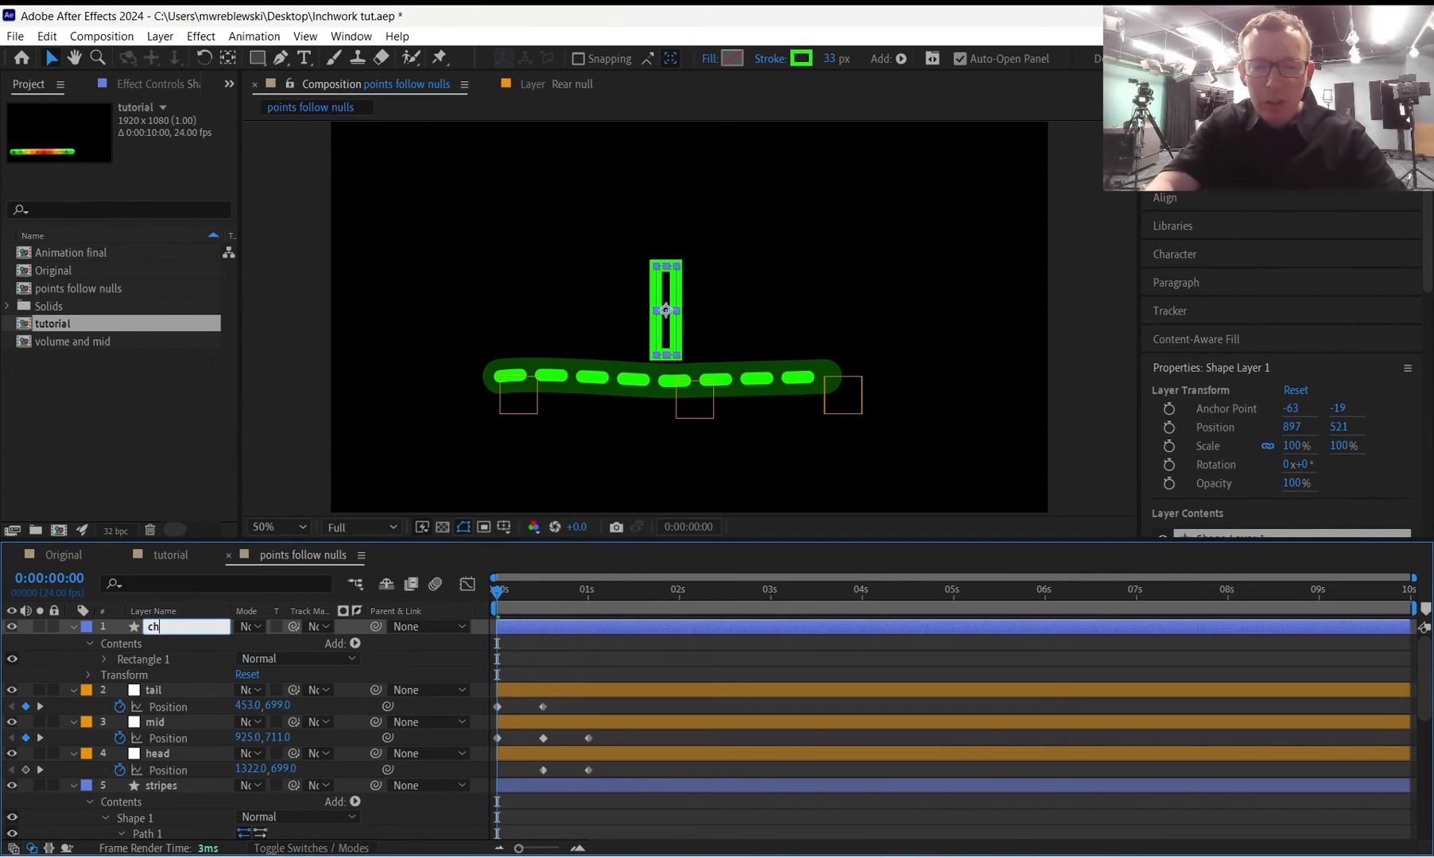
{"action": "type", "text": "arcater"}
{"action": "key", "text": "Return"}
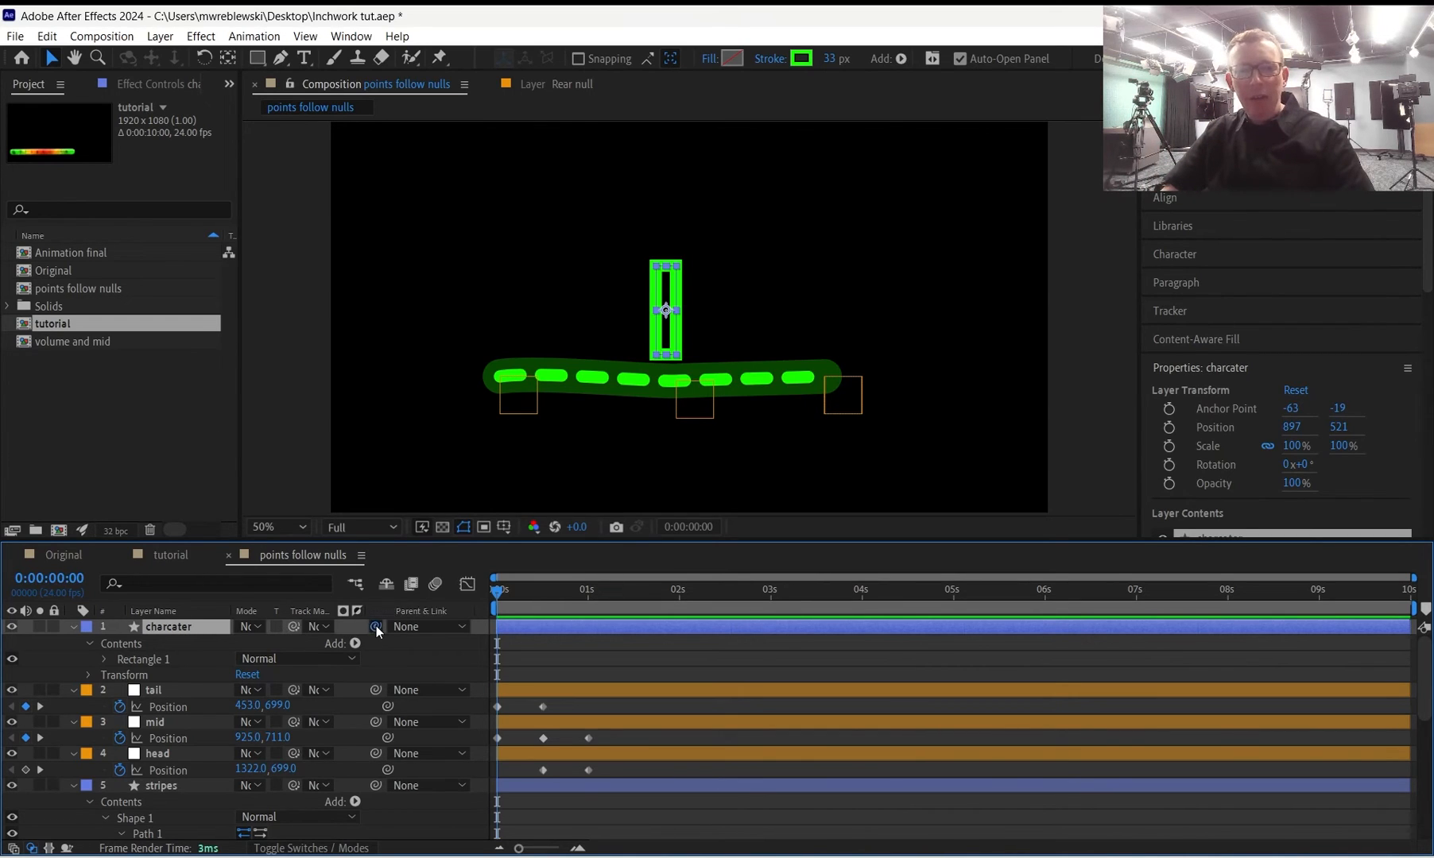
Parent the charcater layer to the mid null and scrub the timeline to check that it moves with the body.
{"action": "left_click_drag", "start_coordinate": [377, 627], "coordinate": [154, 720]}
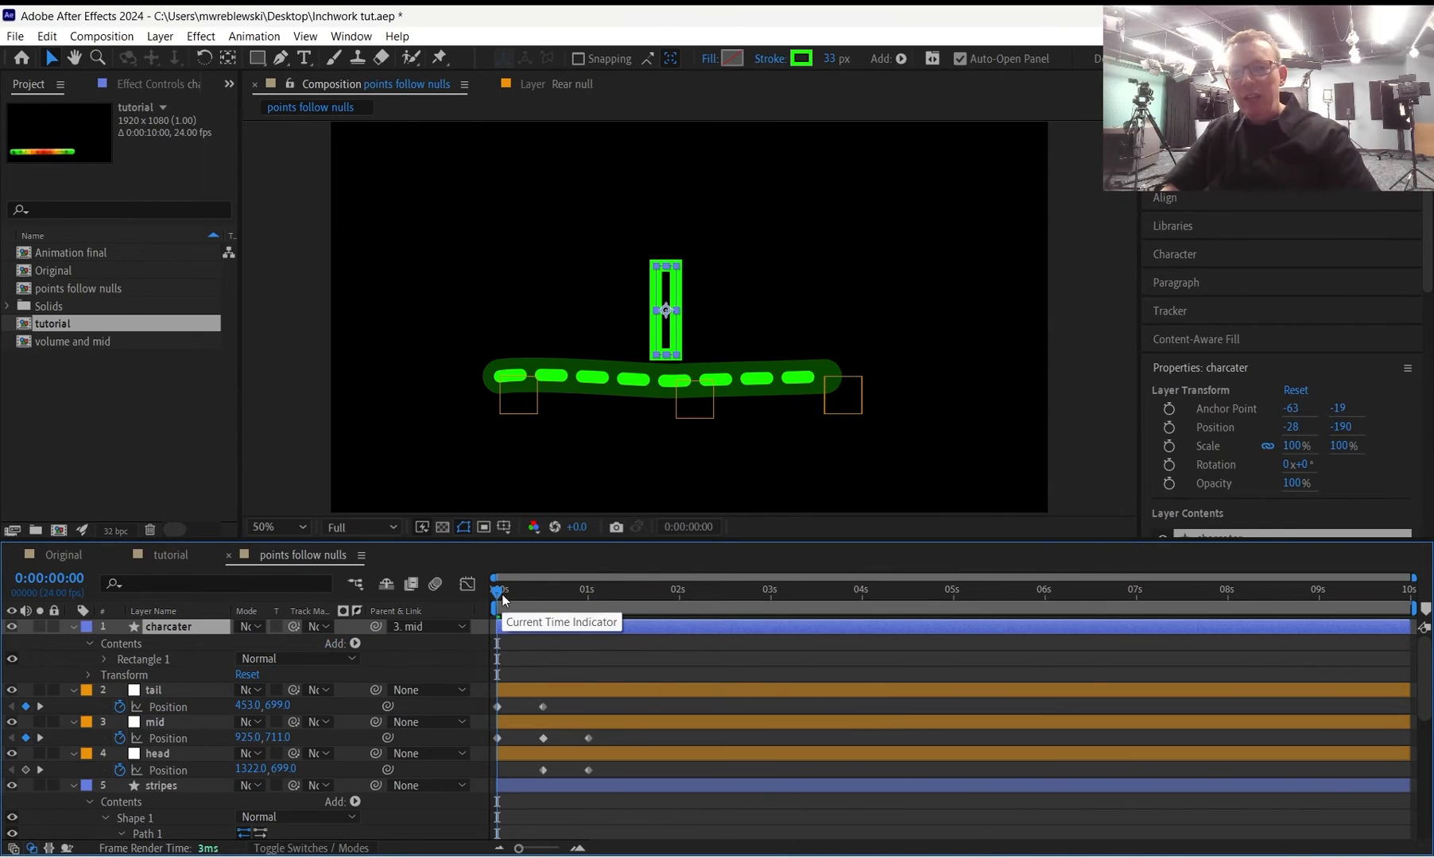
{"action": "left_click_drag", "start_coordinate": [497, 591], "coordinate": [484, 620]}
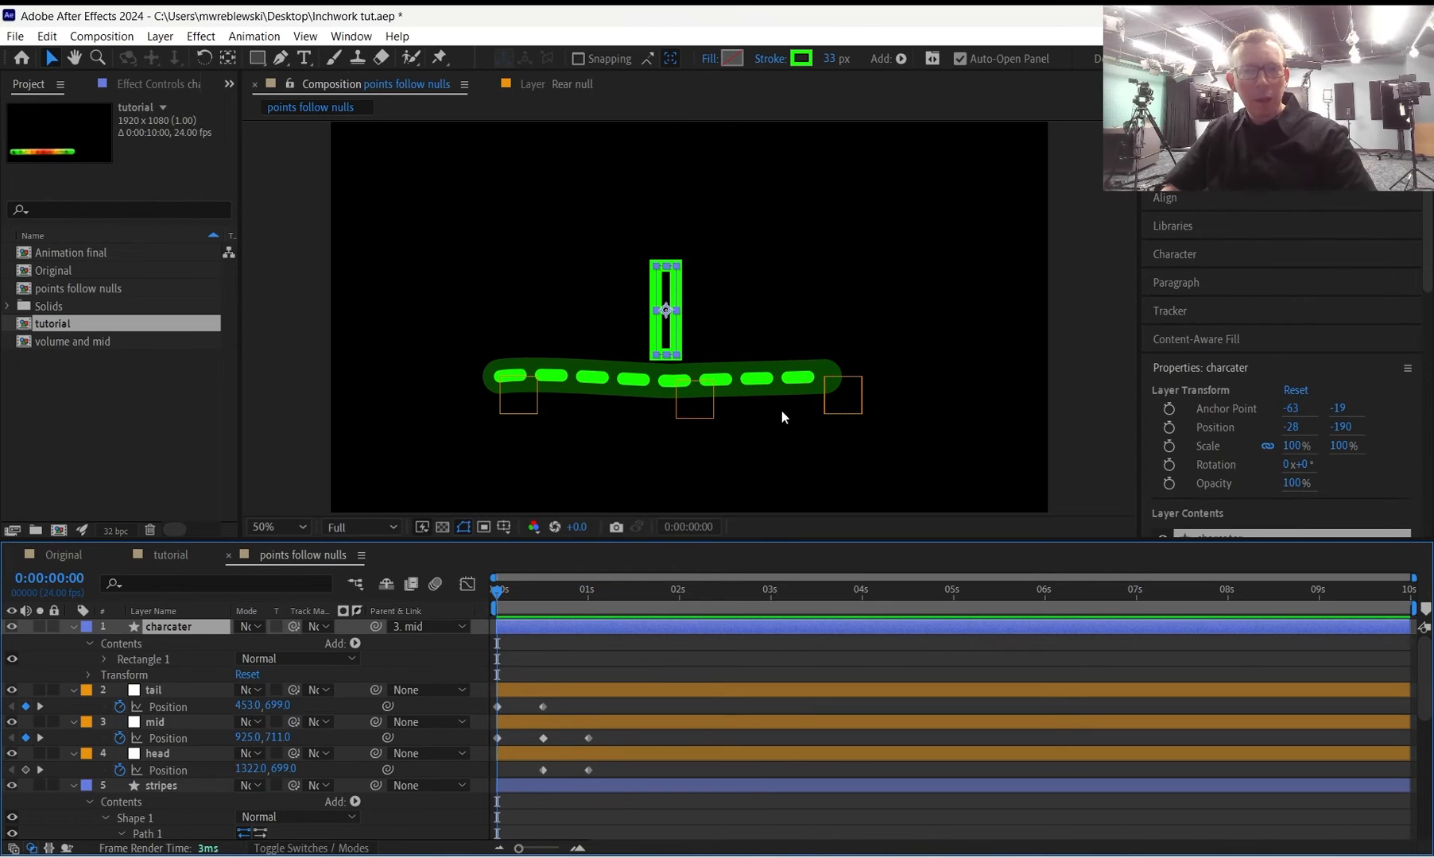
{"action": "mouse_move", "coordinate": [499, 594]}
{"action": "left_mouse_down"}
{"action": "mouse_move", "coordinate": [592, 589]}
{"action": "mouse_move", "coordinate": [495, 594]}
{"action": "left_mouse_up"}
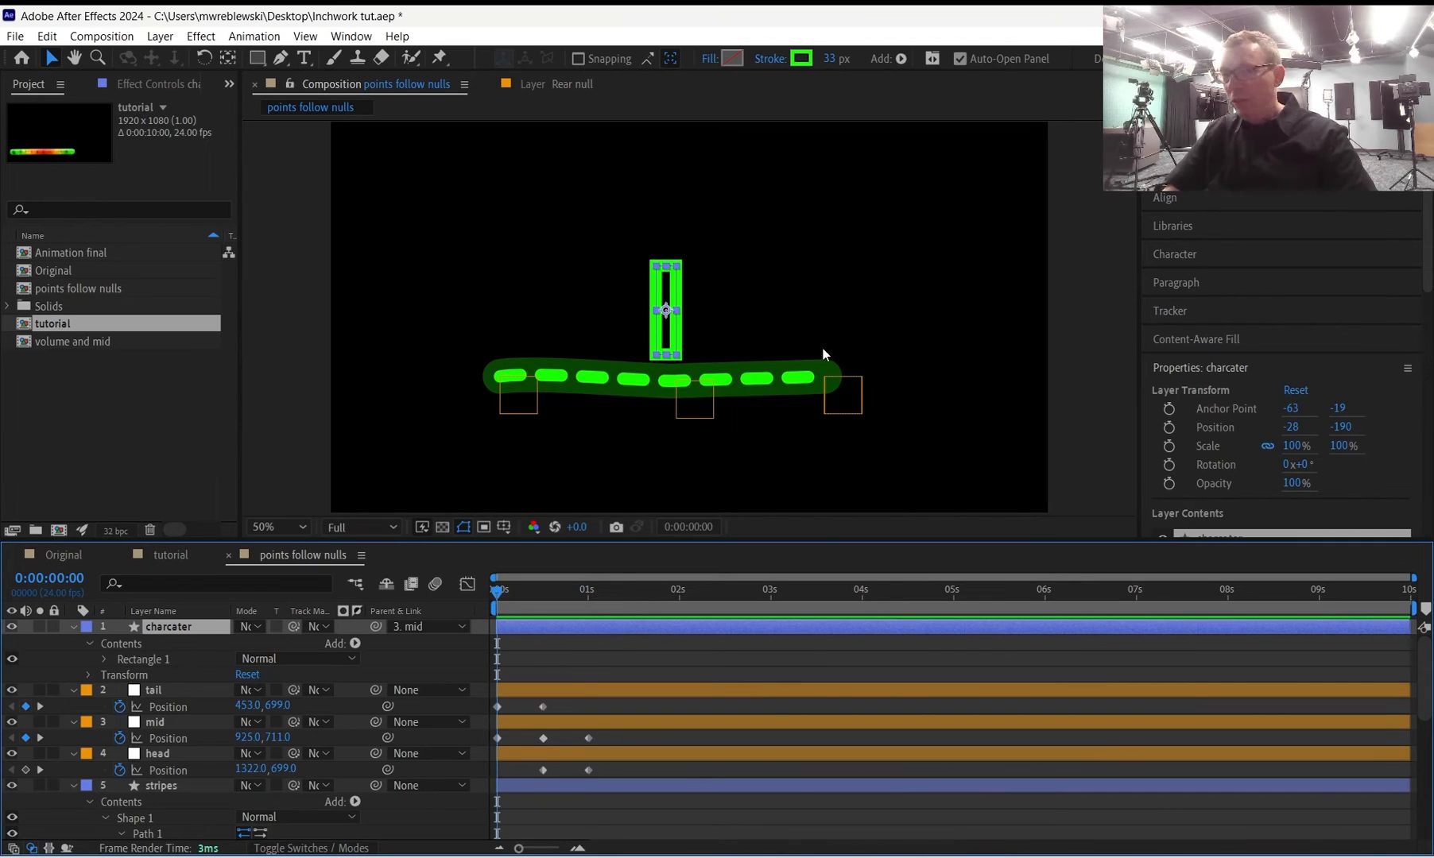
Draw an ellipse at the head end of the body as a new shape layer, centred at about X 1439, Y 685, and select its layer.
{"action": "left_click", "coordinate": [578, 649]}
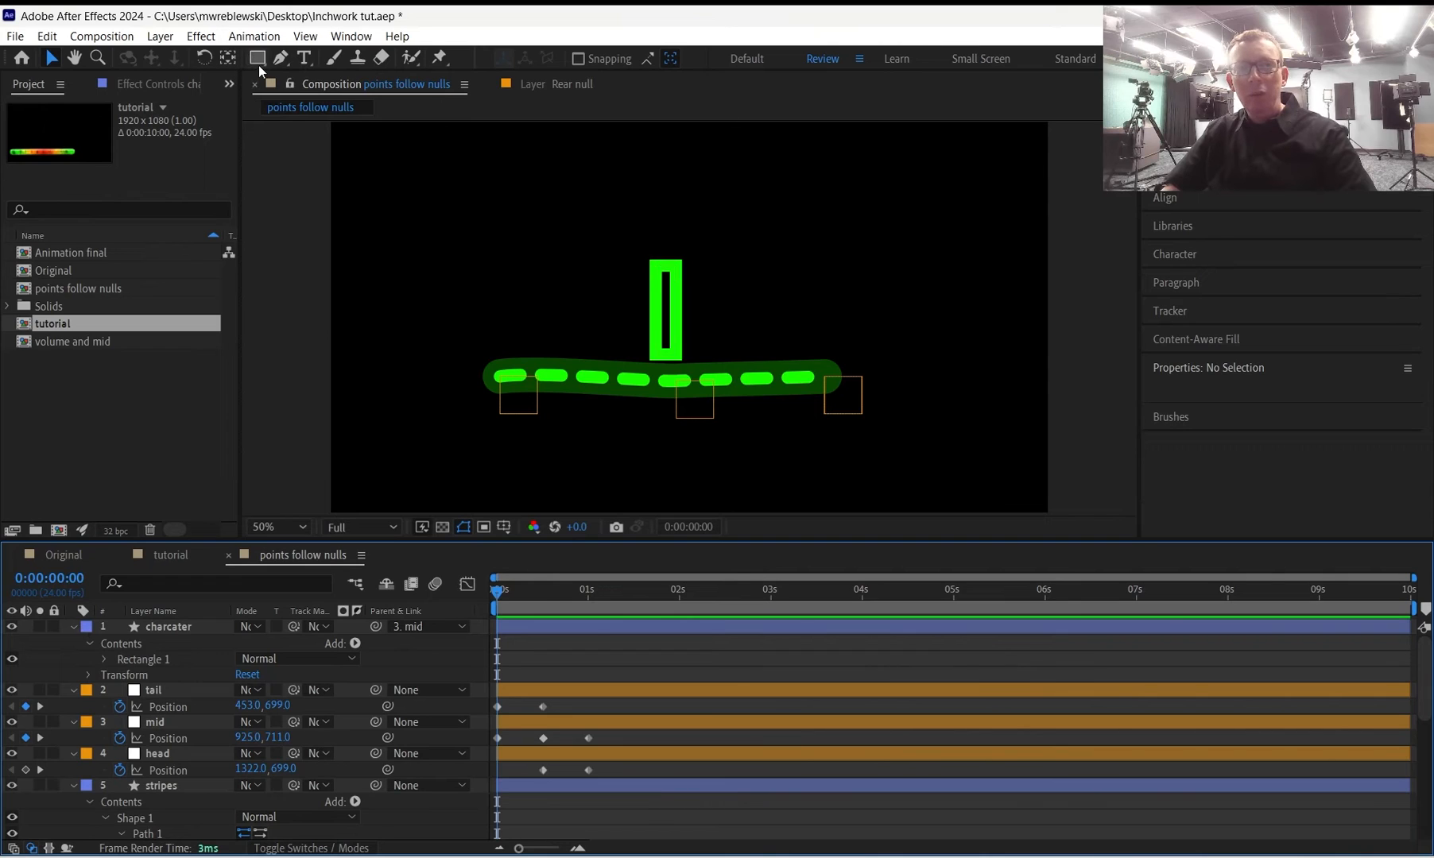
{"action": "left_click_drag", "start_coordinate": [259, 57], "coordinate": [322, 97]}
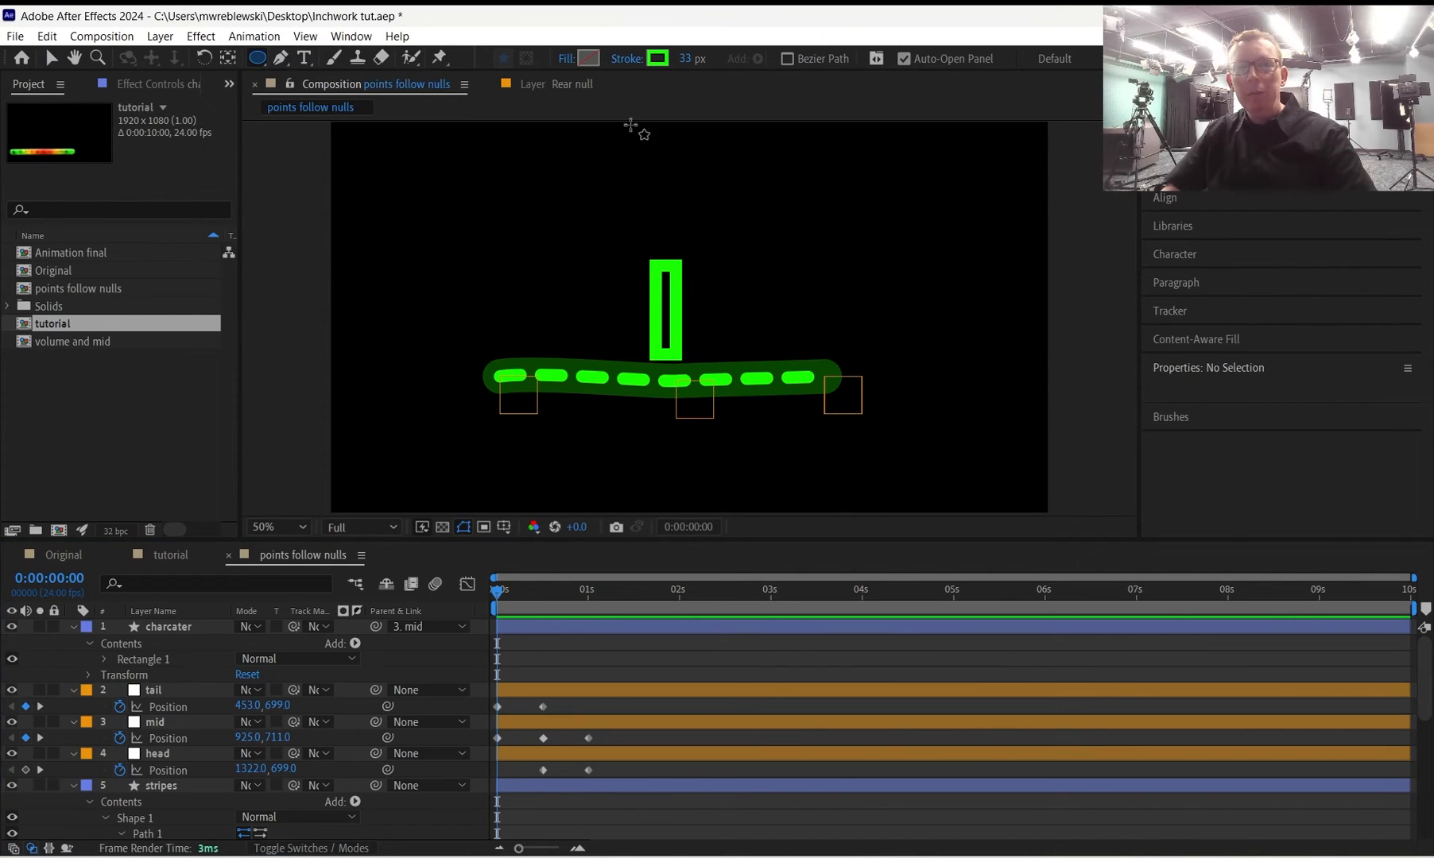
{"action": "mouse_move", "coordinate": [833, 331]}
{"action": "left_mouse_down"}
{"action": "mouse_move", "coordinate": [878, 364]}
{"action": "mouse_move", "coordinate": [904, 412]}
{"action": "left_mouse_up"}
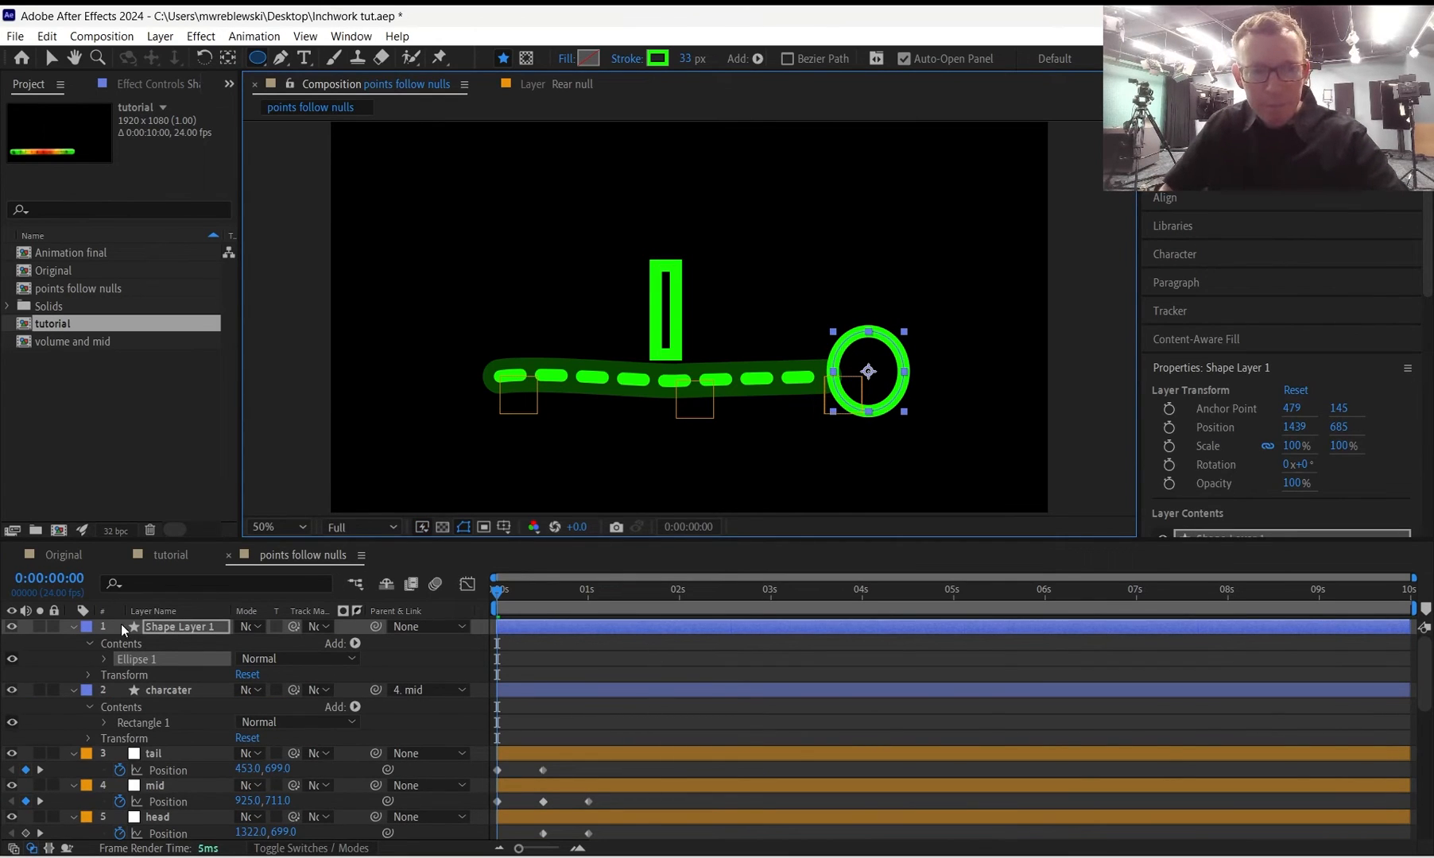
{"action": "left_click", "coordinate": [155, 627]}
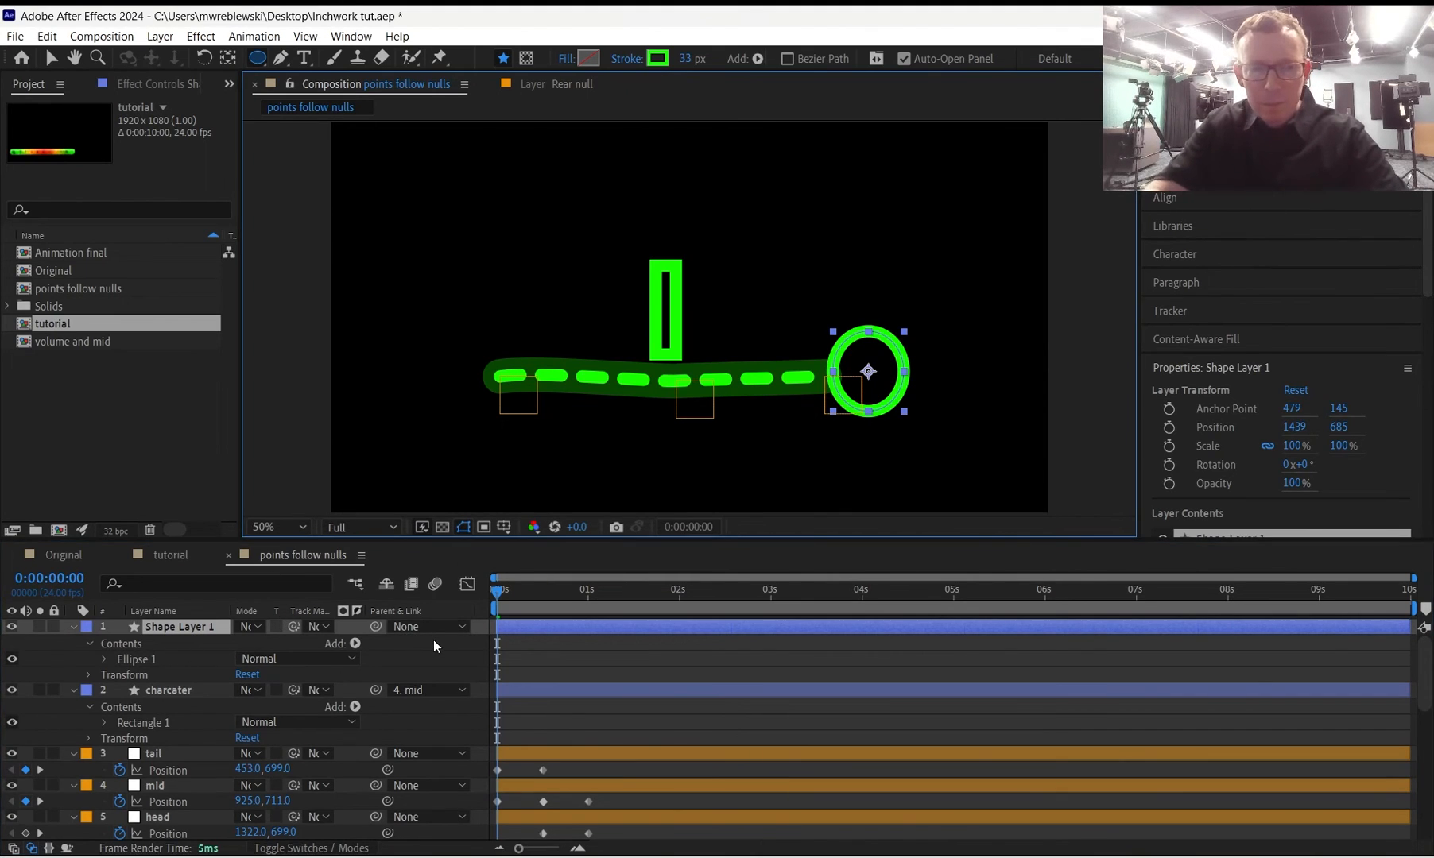
Rename the ellipse's shape layer as head.
{"action": "left_click", "coordinate": [163, 612]}
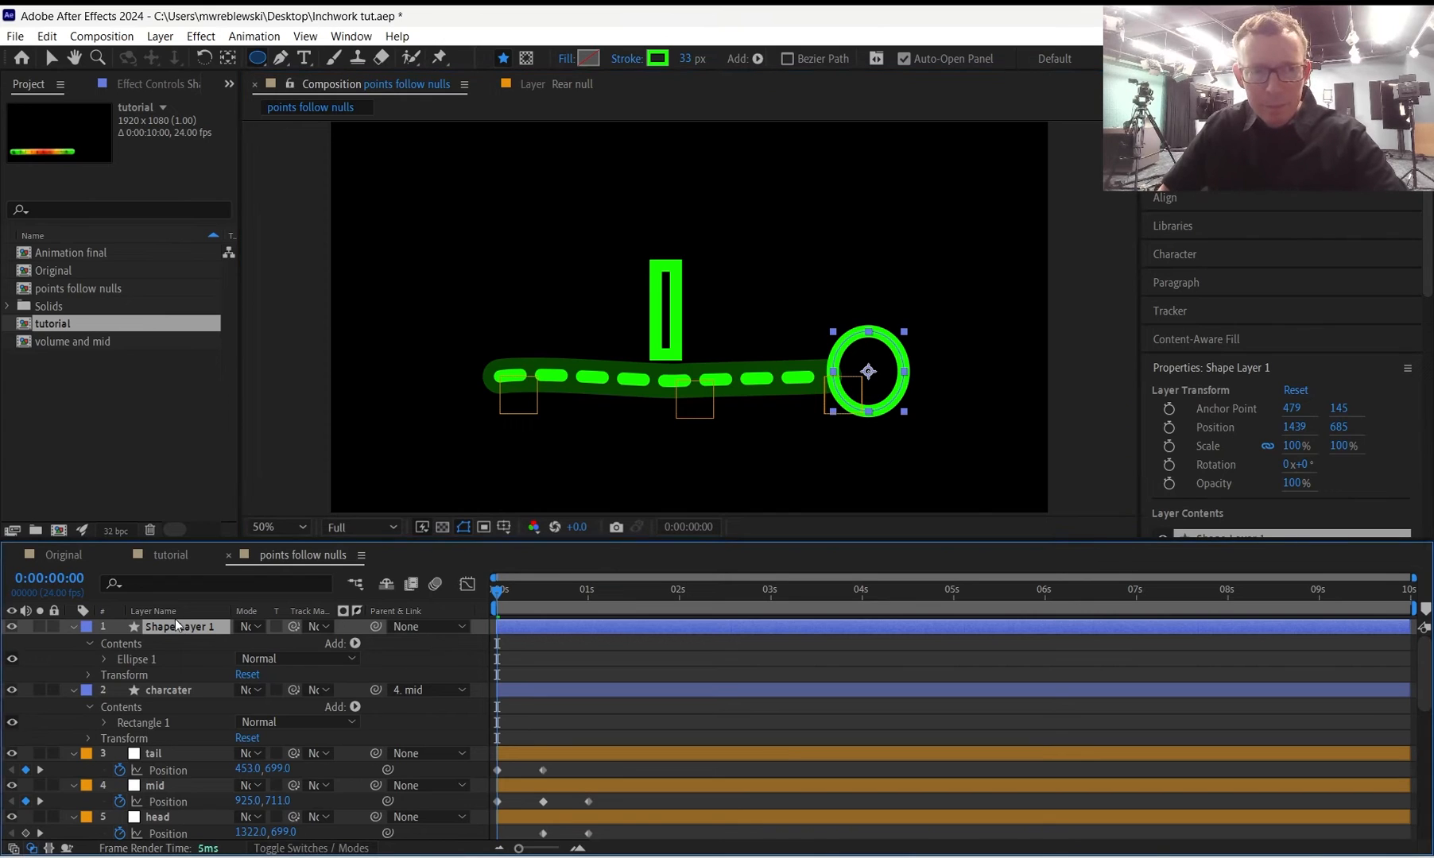
{"action": "key", "text": "Return"}
{"action": "type", "text": "head"}
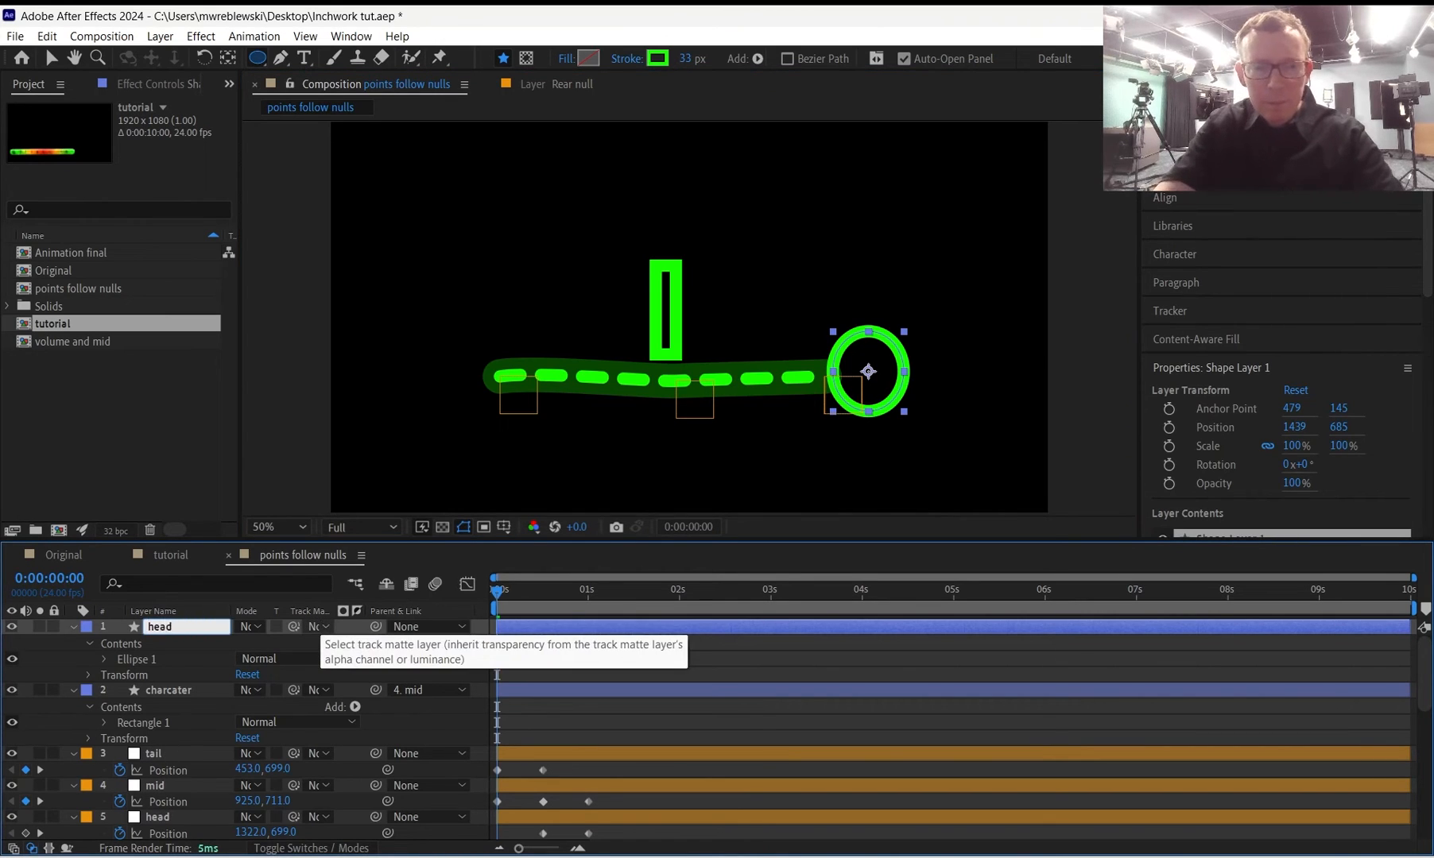
{"action": "key", "text": "Return"}
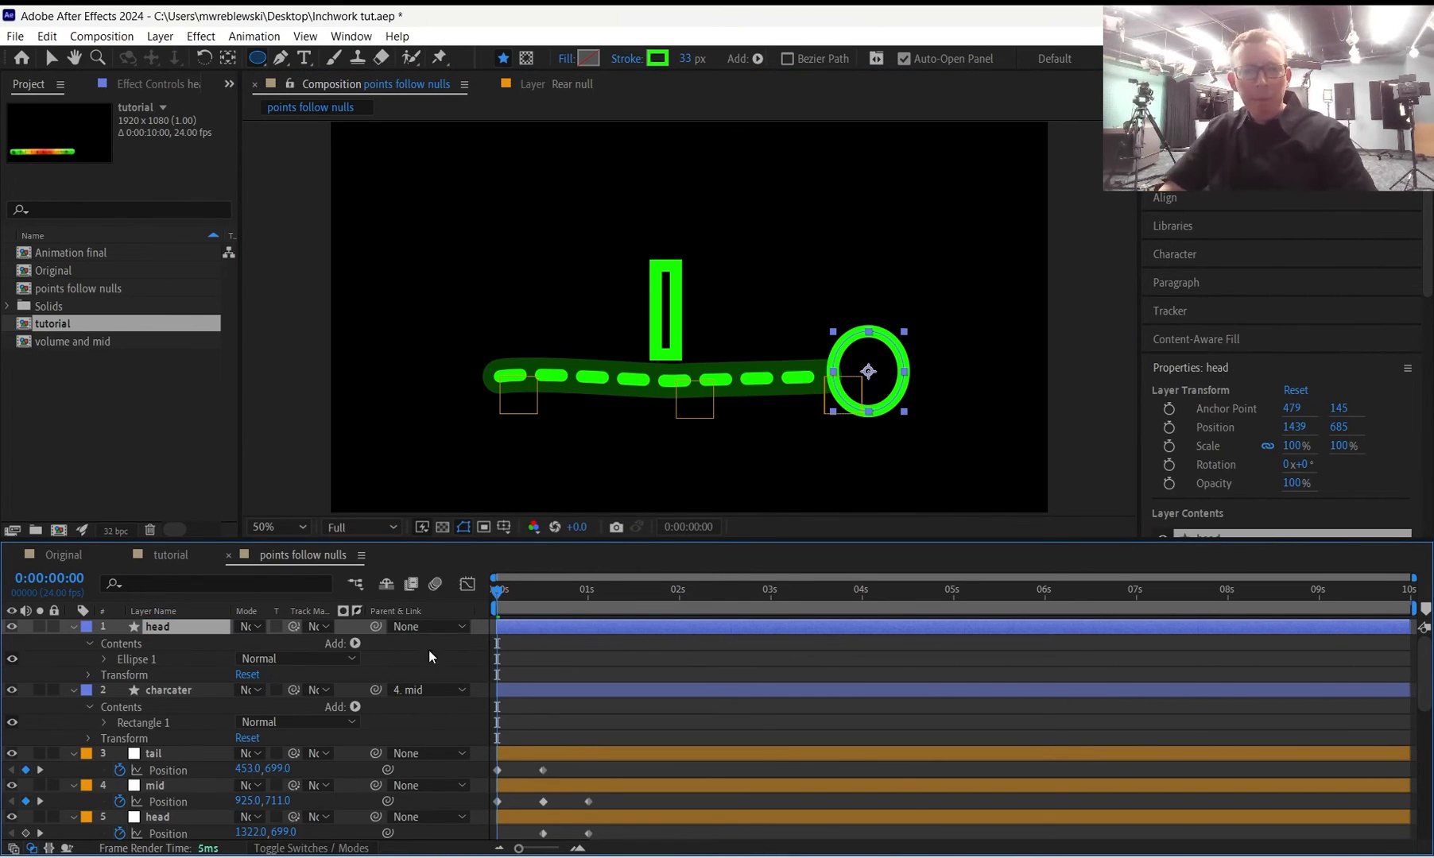
Parent the ellipse's head layer to the head null and scrub the timeline to check that it moves with the body.
{"action": "left_click_drag", "start_coordinate": [375, 626], "coordinate": [174, 815]}
{"action": "left_click_drag", "start_coordinate": [497, 592], "coordinate": [458, 603]}
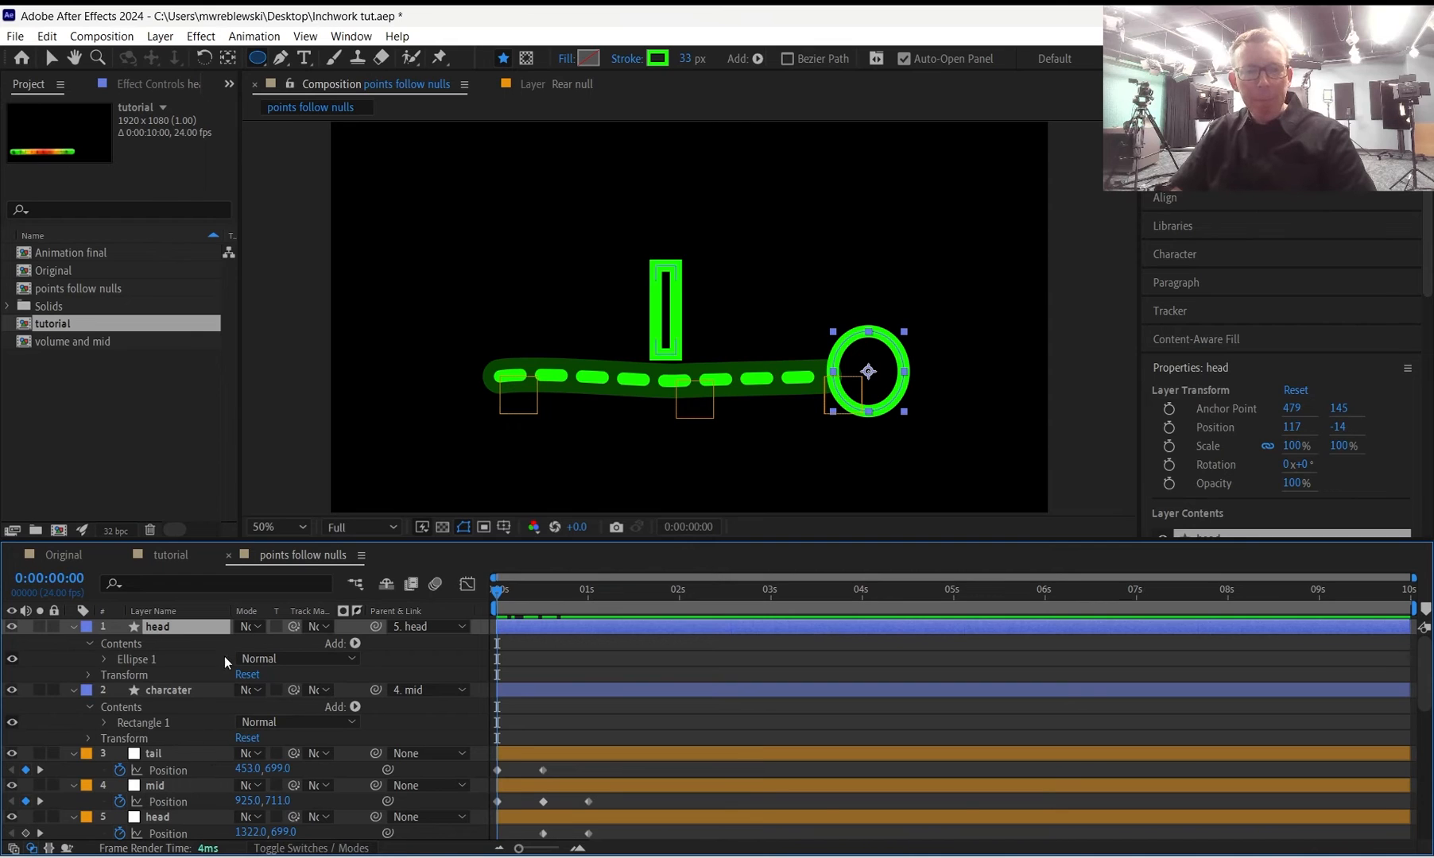
{"action": "left_click_drag", "start_coordinate": [329, 539], "coordinate": [328, 478]}
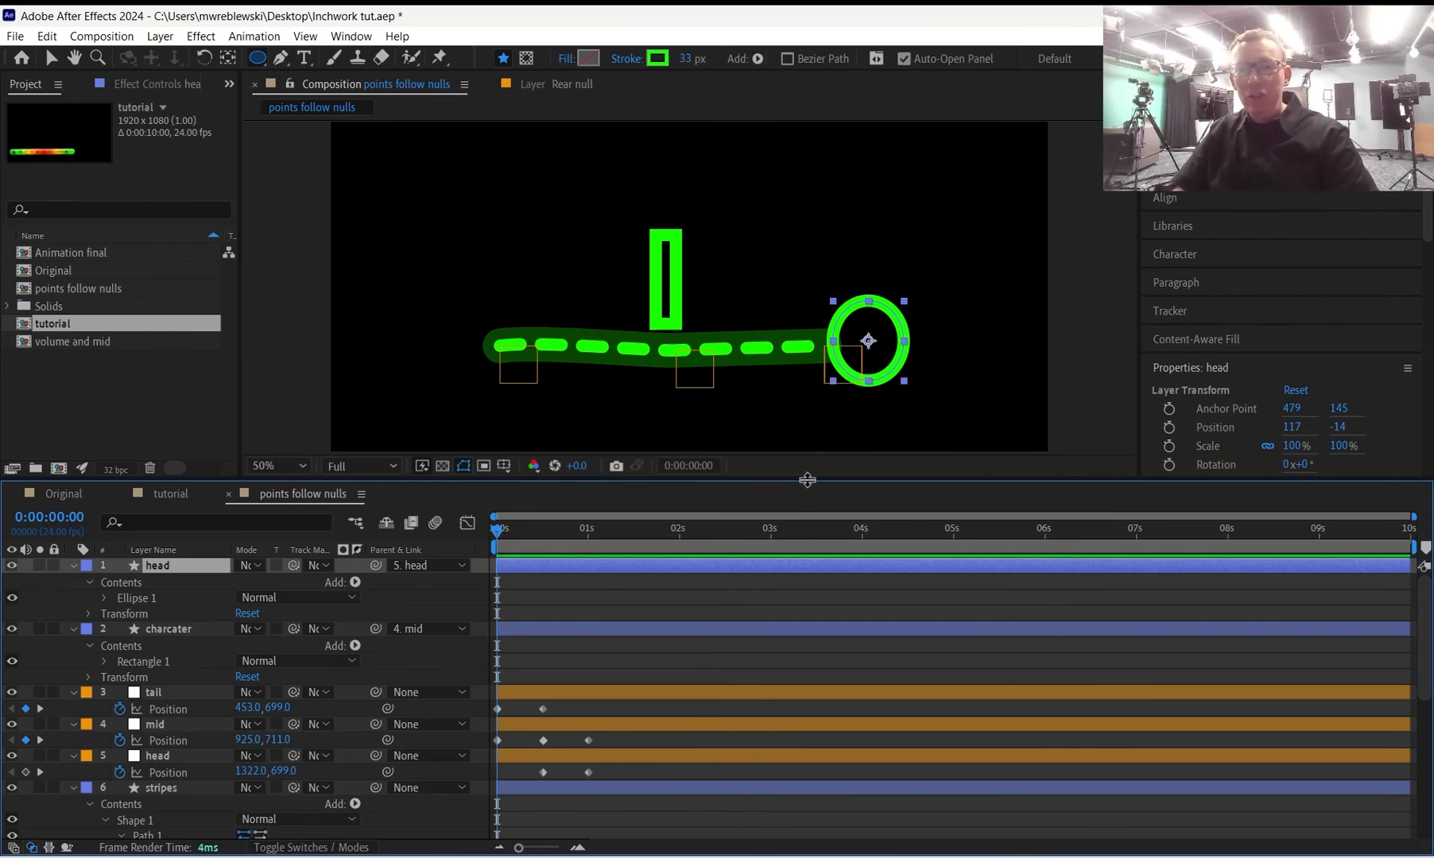
{"action": "left_click_drag", "start_coordinate": [800, 477], "coordinate": [805, 563]}
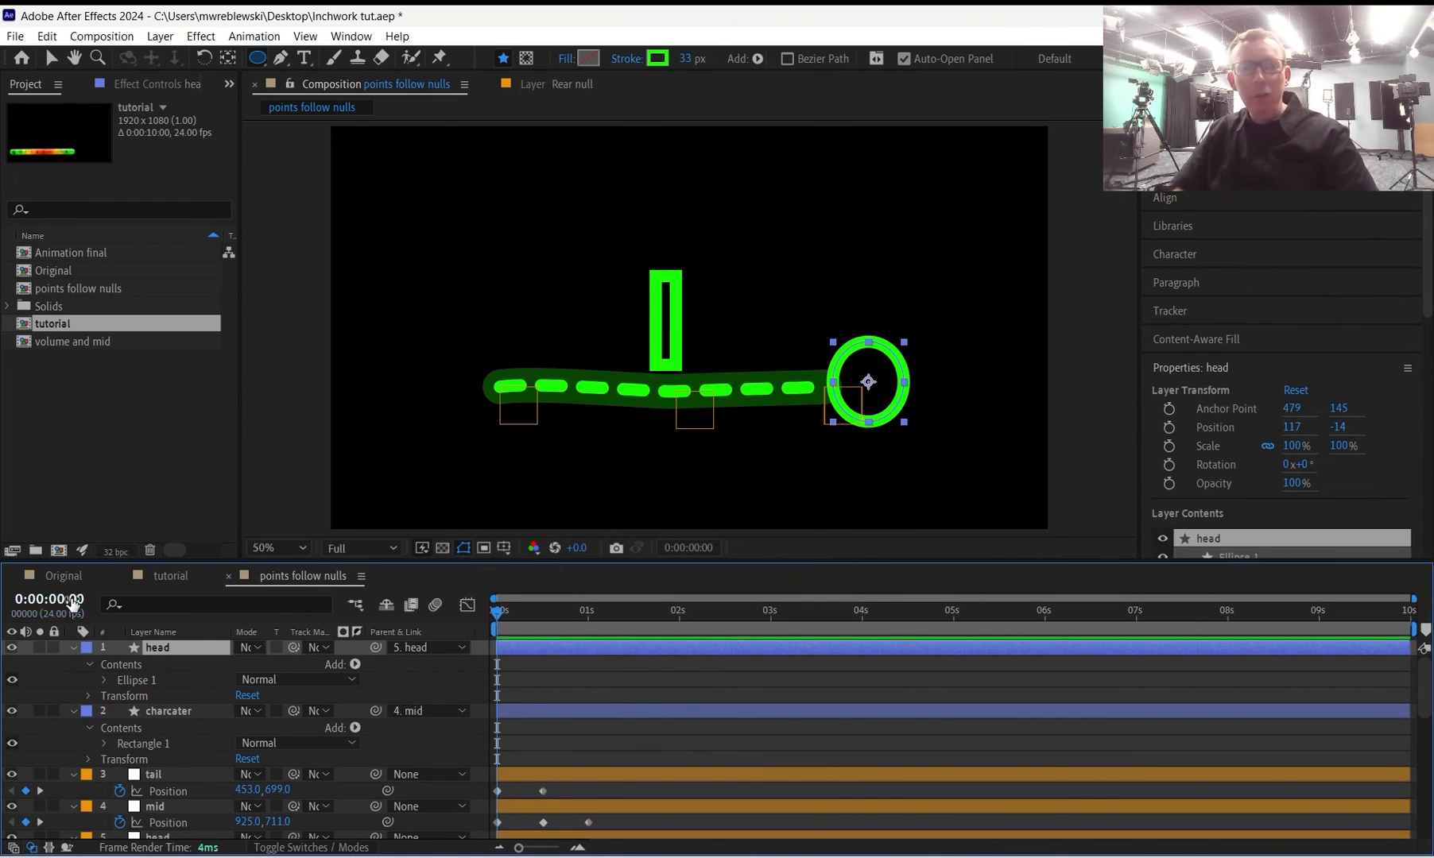
Create a new 1920 x 1080, 24 fps composition and draw an open three-point L-shaped path in it with the Pen tool.
{"action": "left_click", "coordinate": [58, 550]}
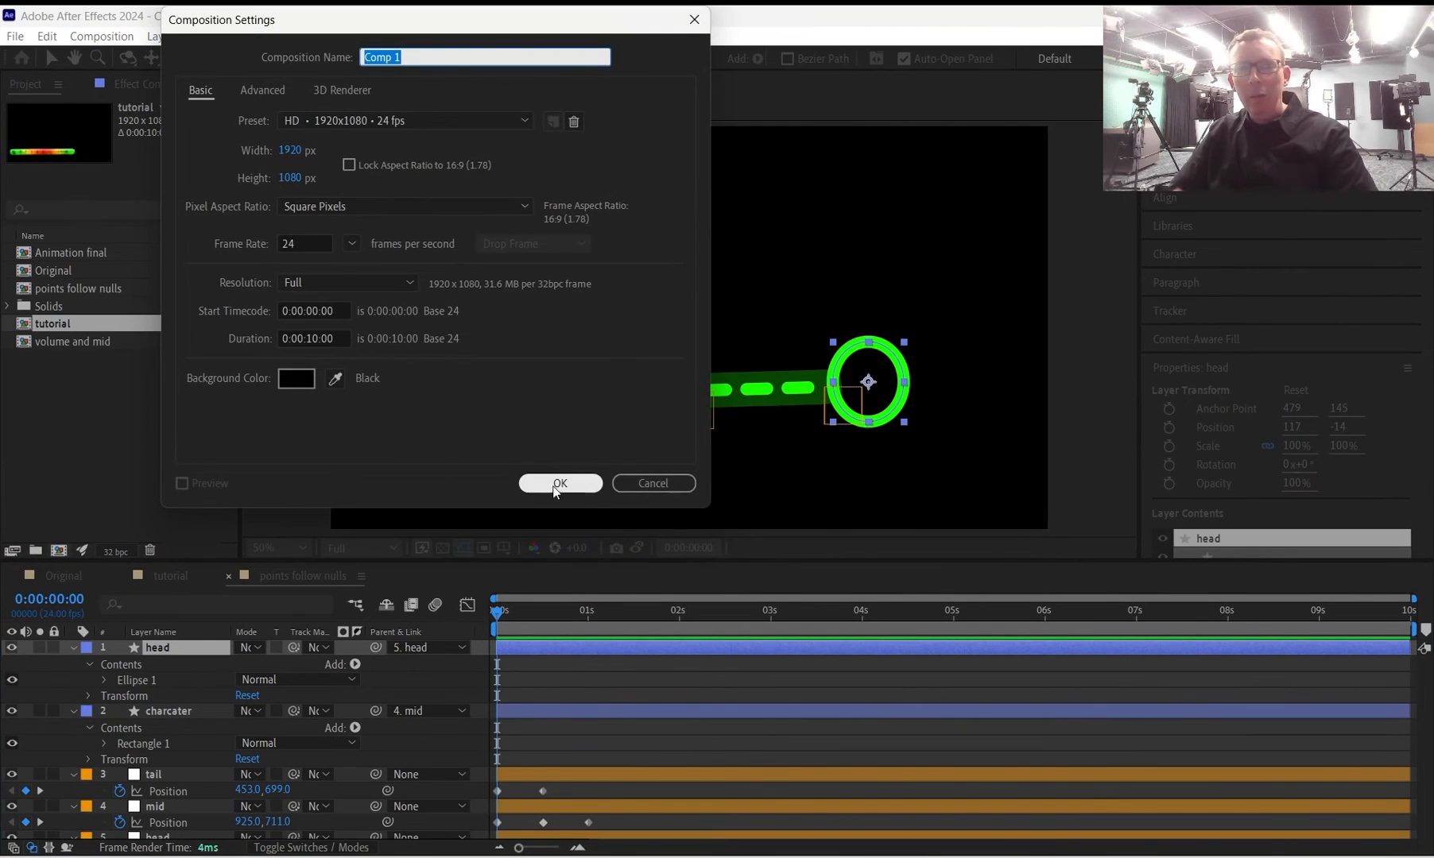
{"action": "left_click", "coordinate": [560, 483]}
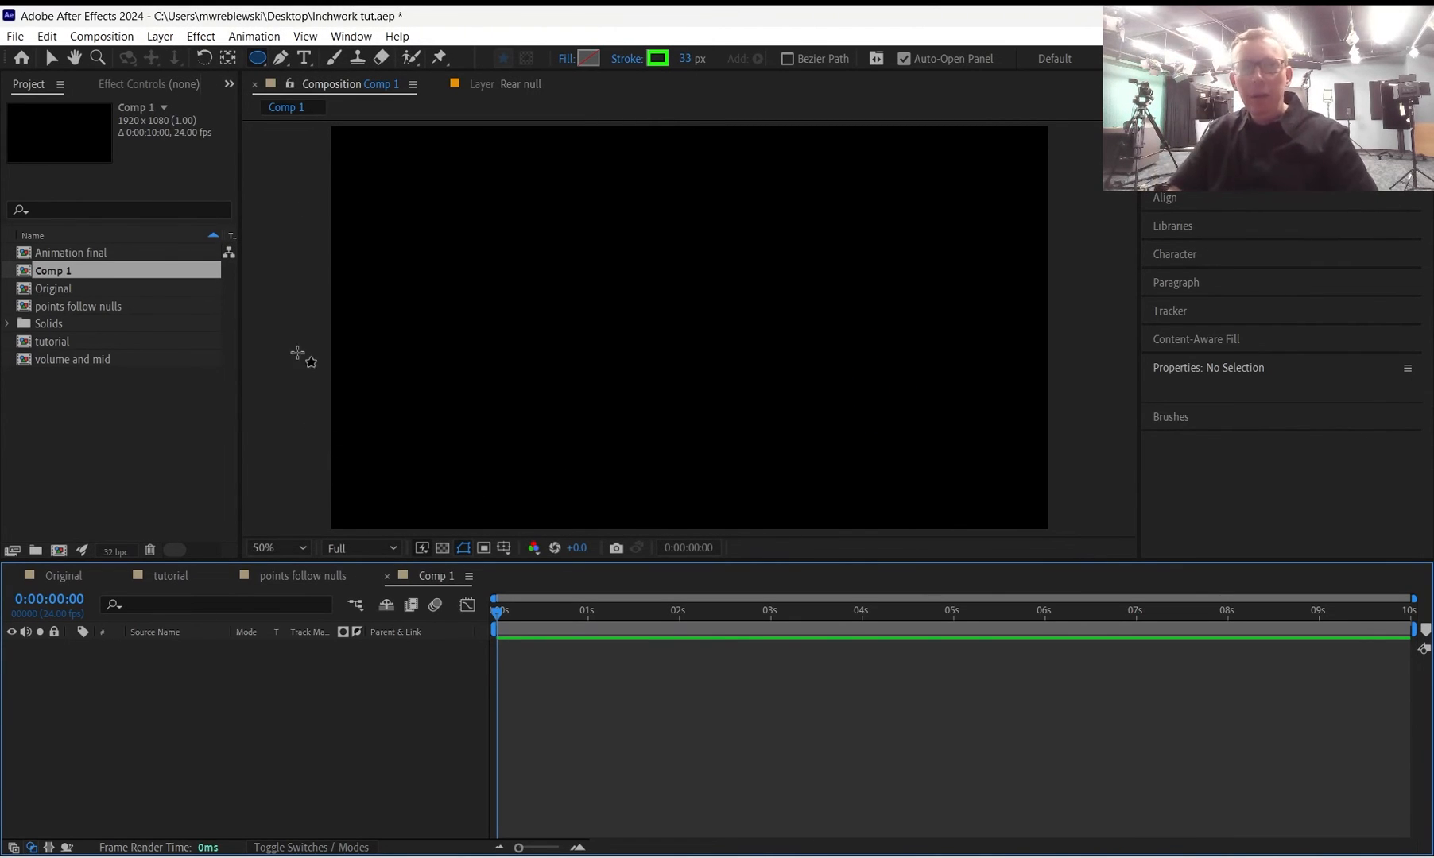
{"action": "left_click", "coordinate": [281, 57]}
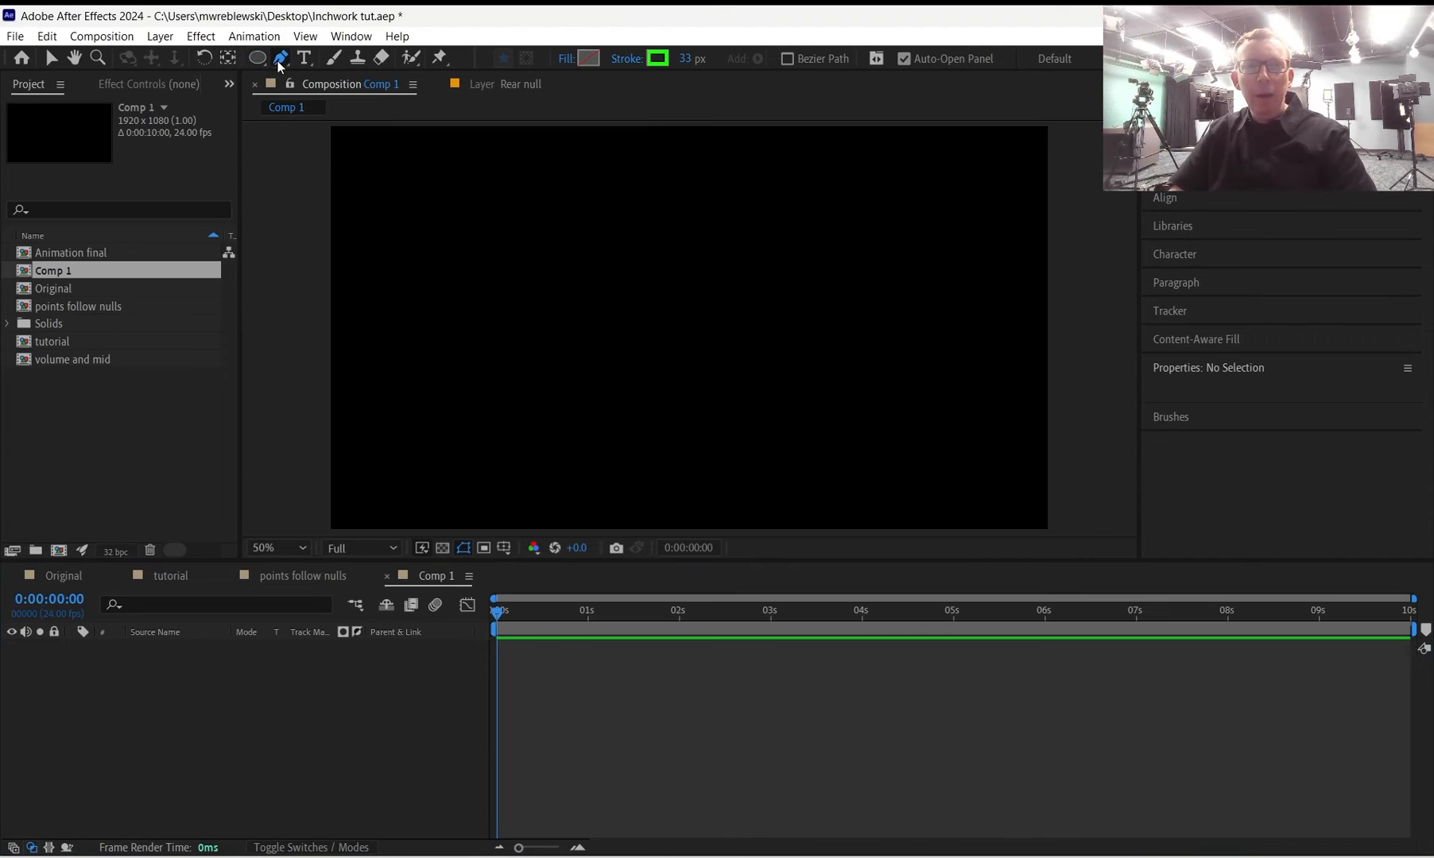
{"action": "left_click", "coordinate": [494, 221]}
{"action": "left_click", "coordinate": [494, 354]}
{"action": "left_click", "coordinate": [639, 354]}
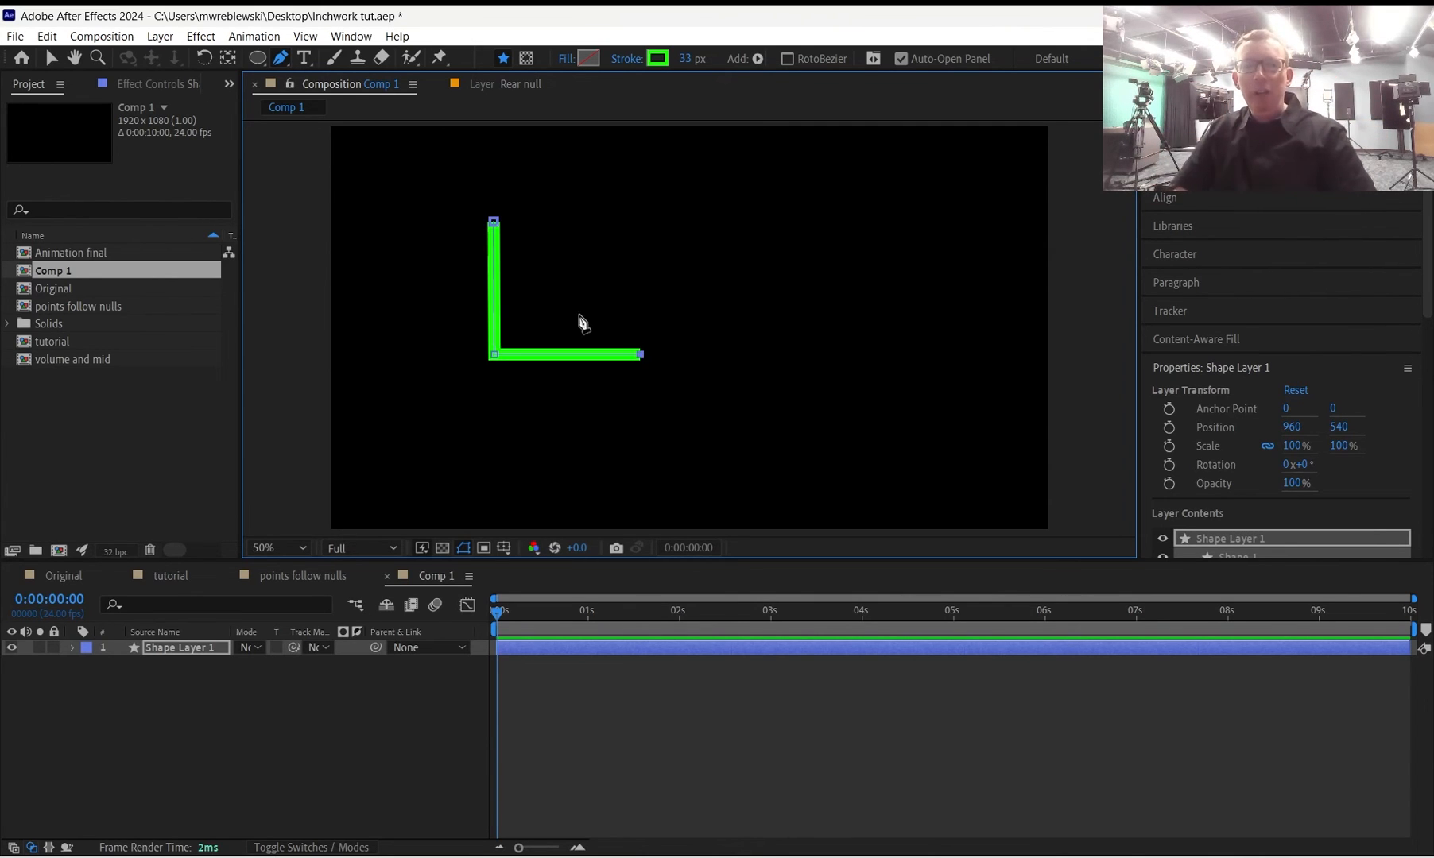
Examine how the striped body bends in the tutorial composition up to frame 9, and return to Comp 1.
{"action": "left_click", "coordinate": [170, 578]}
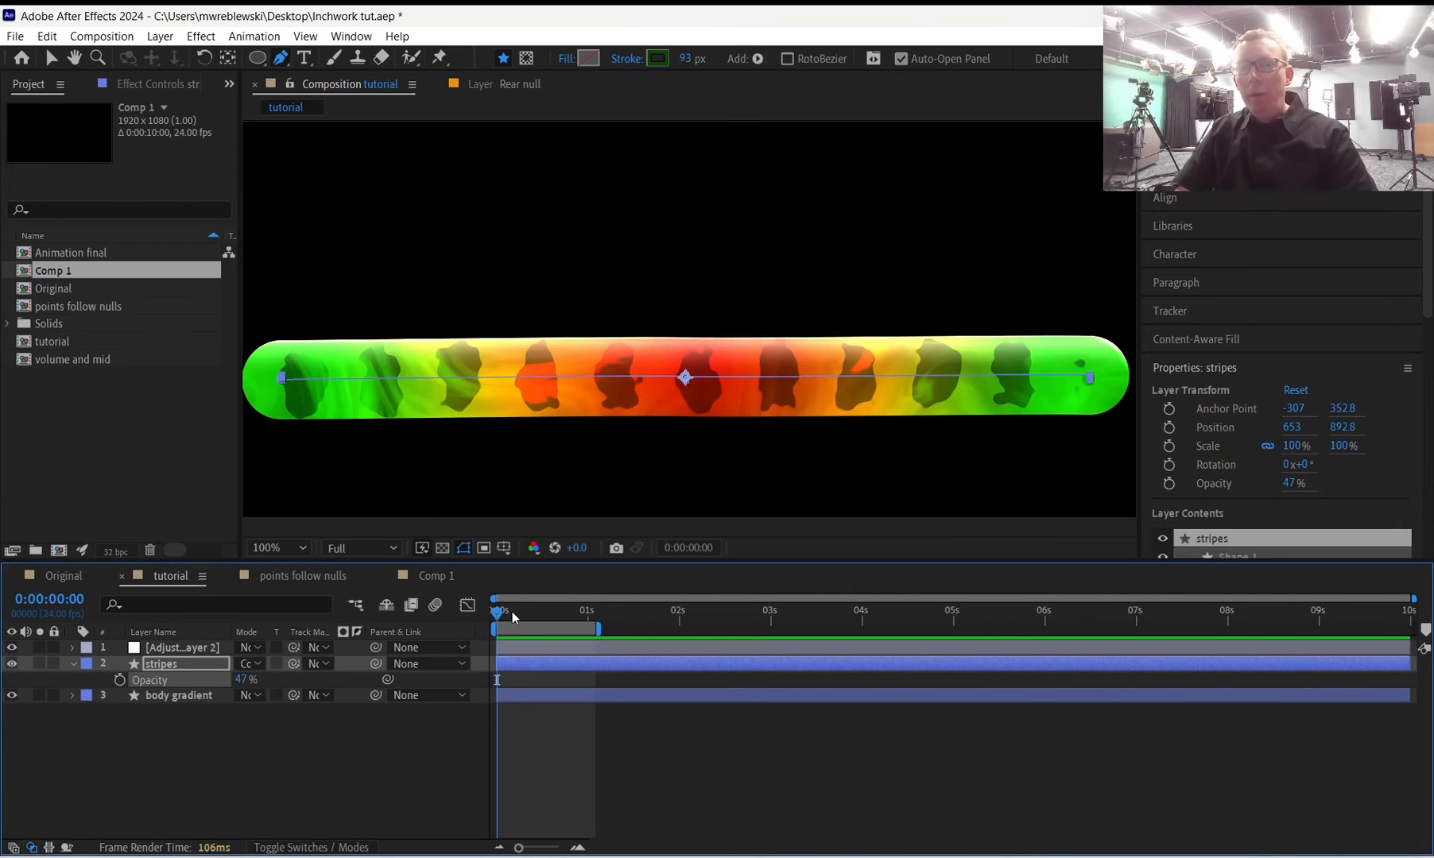
{"action": "left_click_drag", "start_coordinate": [512, 612], "coordinate": [532, 613]}
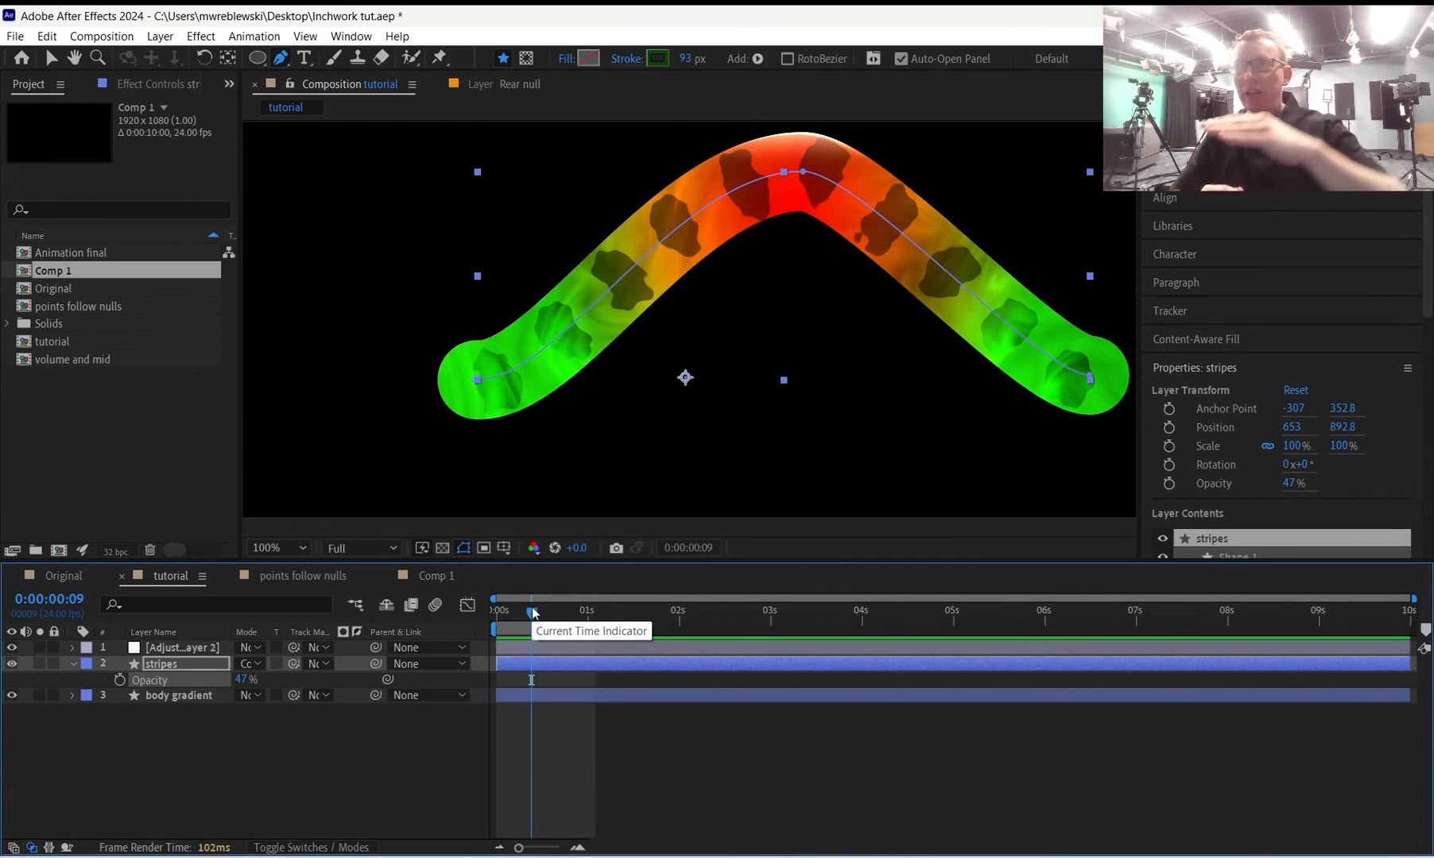
{"action": "left_click", "coordinate": [438, 575]}
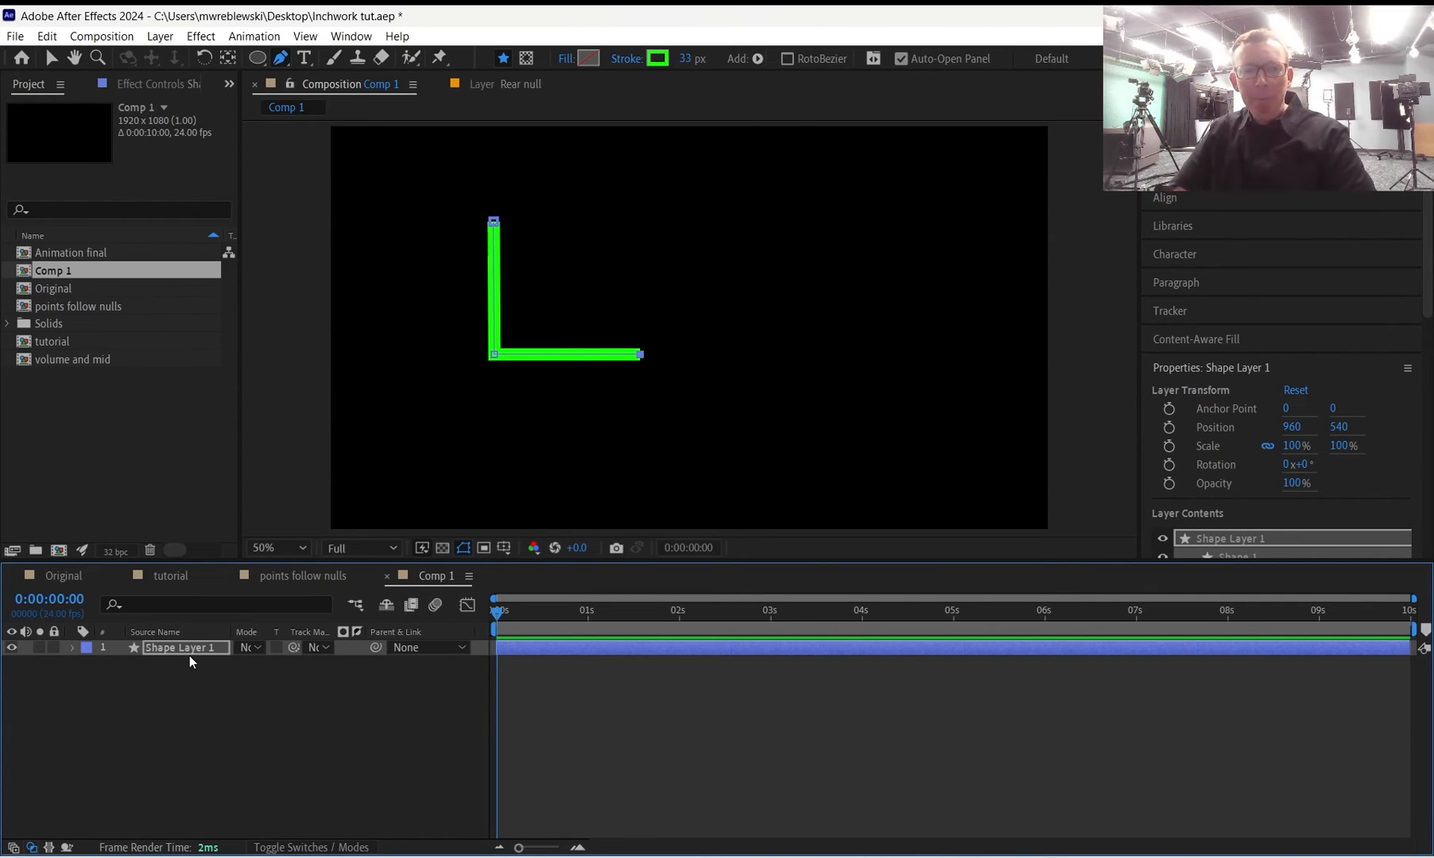
Create Points Follow Nulls controls for the L-shaped path using the Create Nulls From Paths script, and close the script's window.
{"action": "left_click", "coordinate": [74, 648]}
{"action": "left_click", "coordinate": [88, 666]}
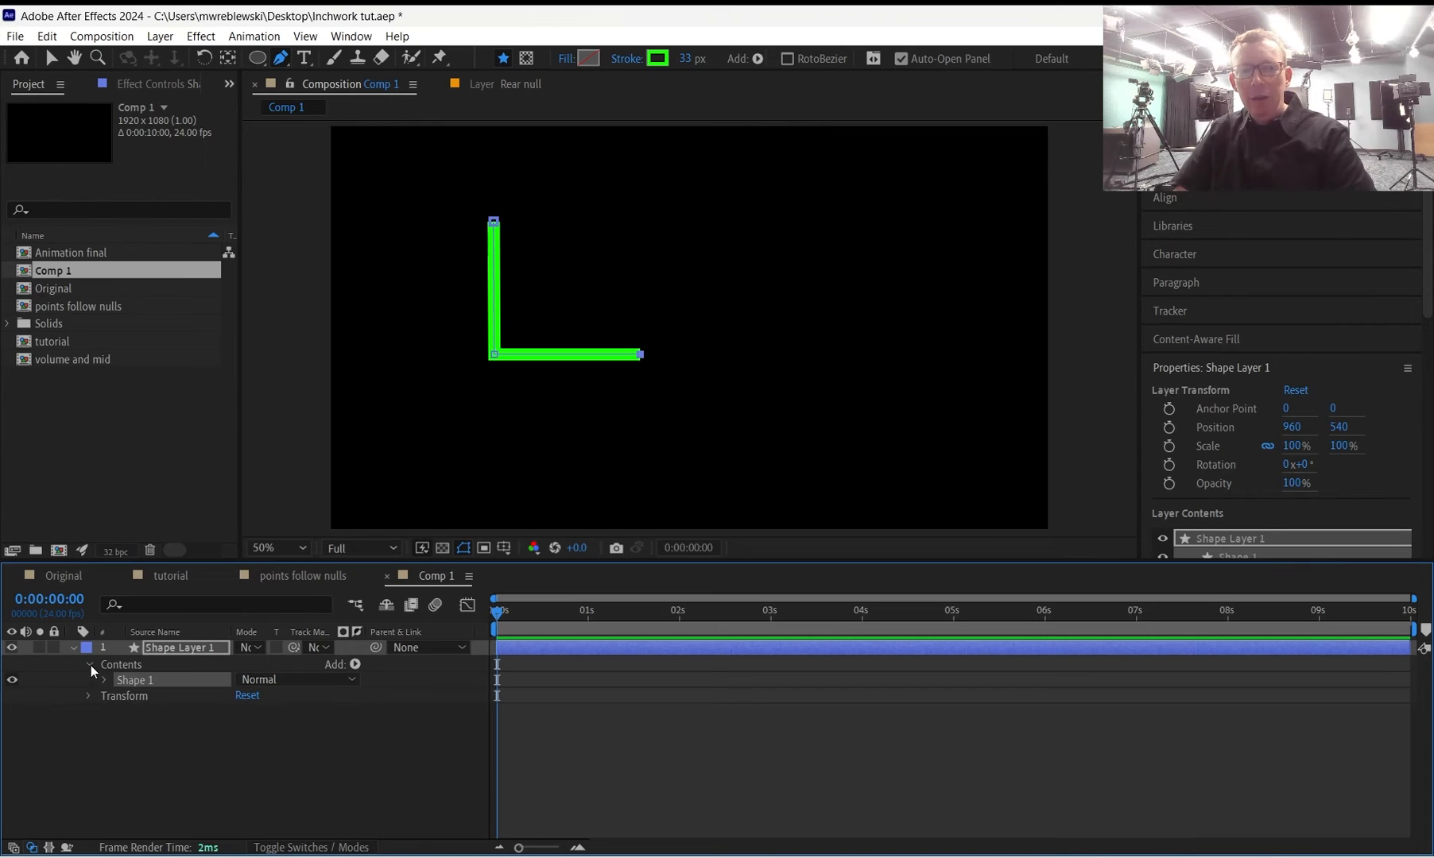
{"action": "left_click", "coordinate": [104, 681]}
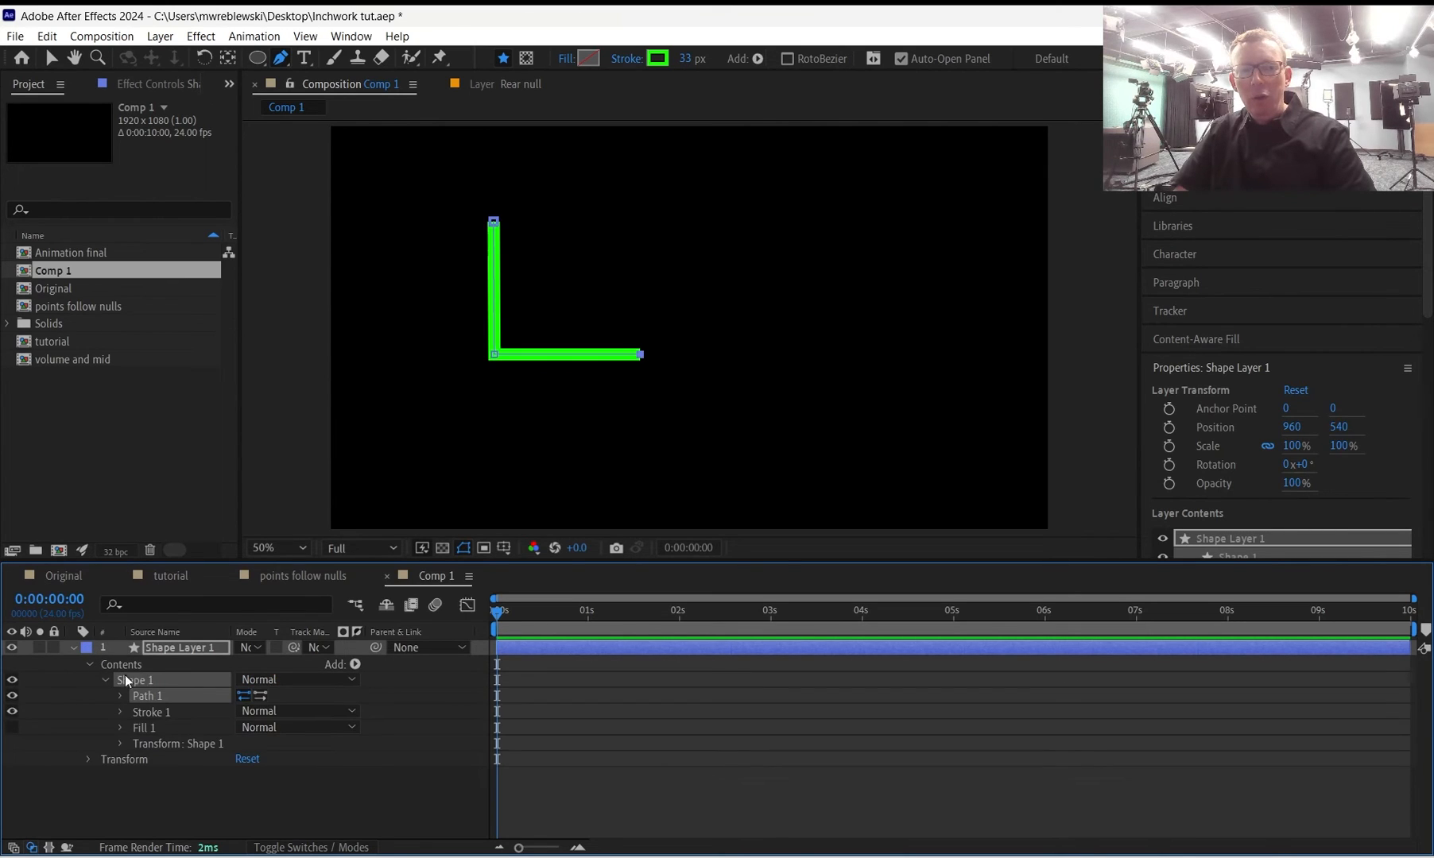
{"action": "left_click", "coordinate": [121, 695]}
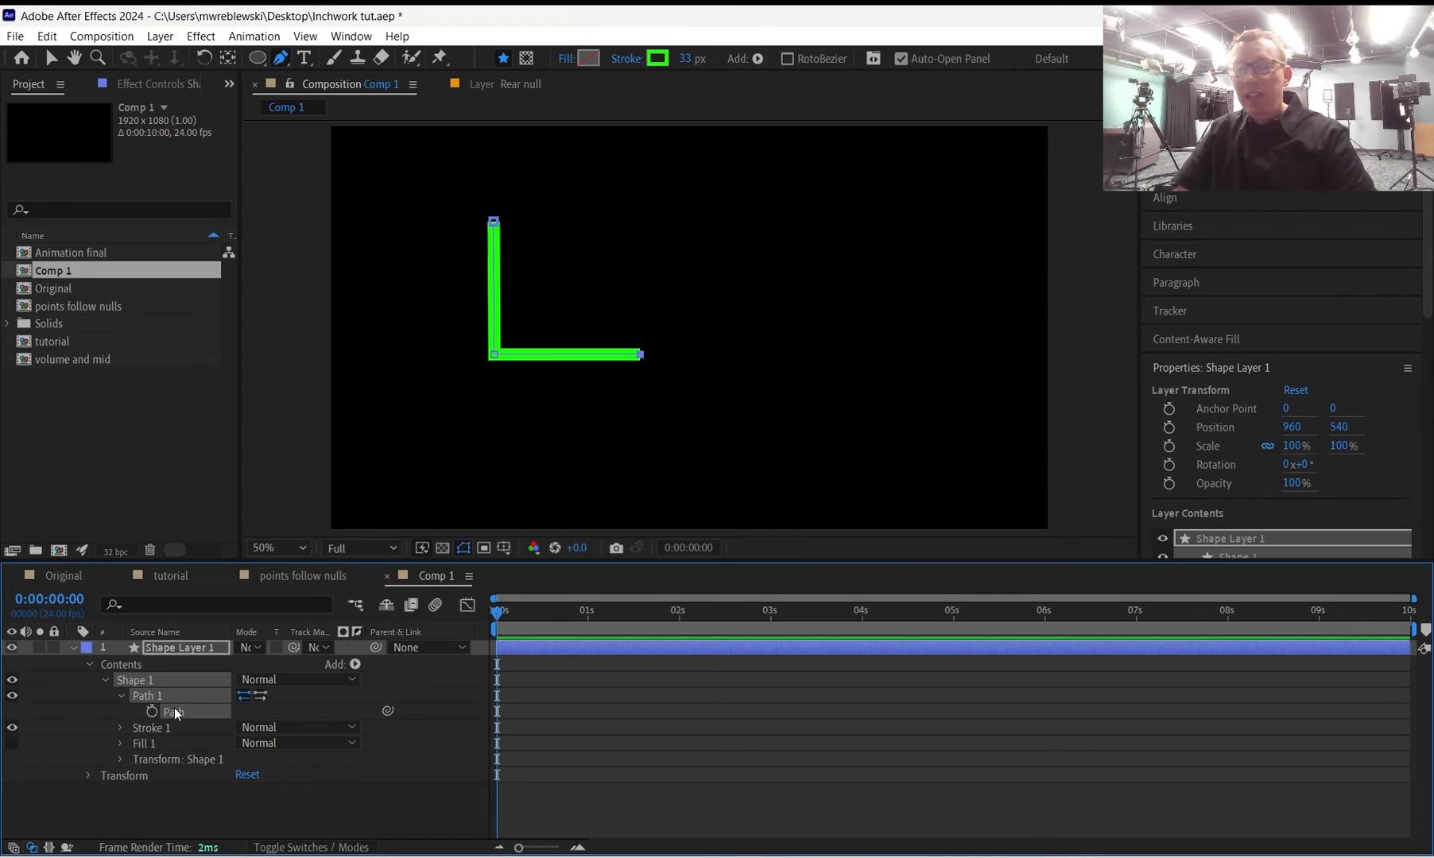
{"action": "left_click", "coordinate": [367, 38]}
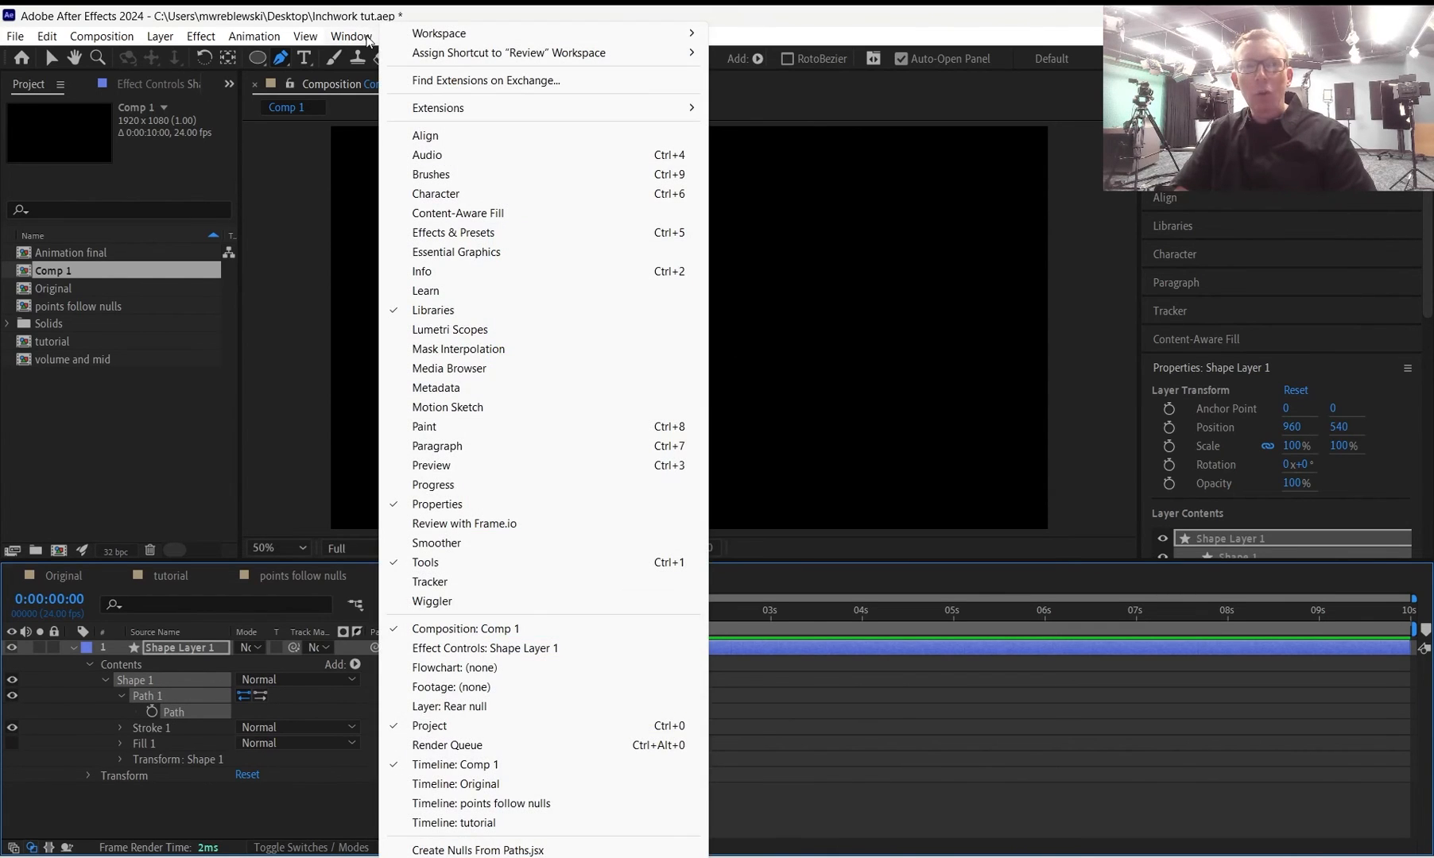
{"action": "left_click", "coordinate": [456, 850]}
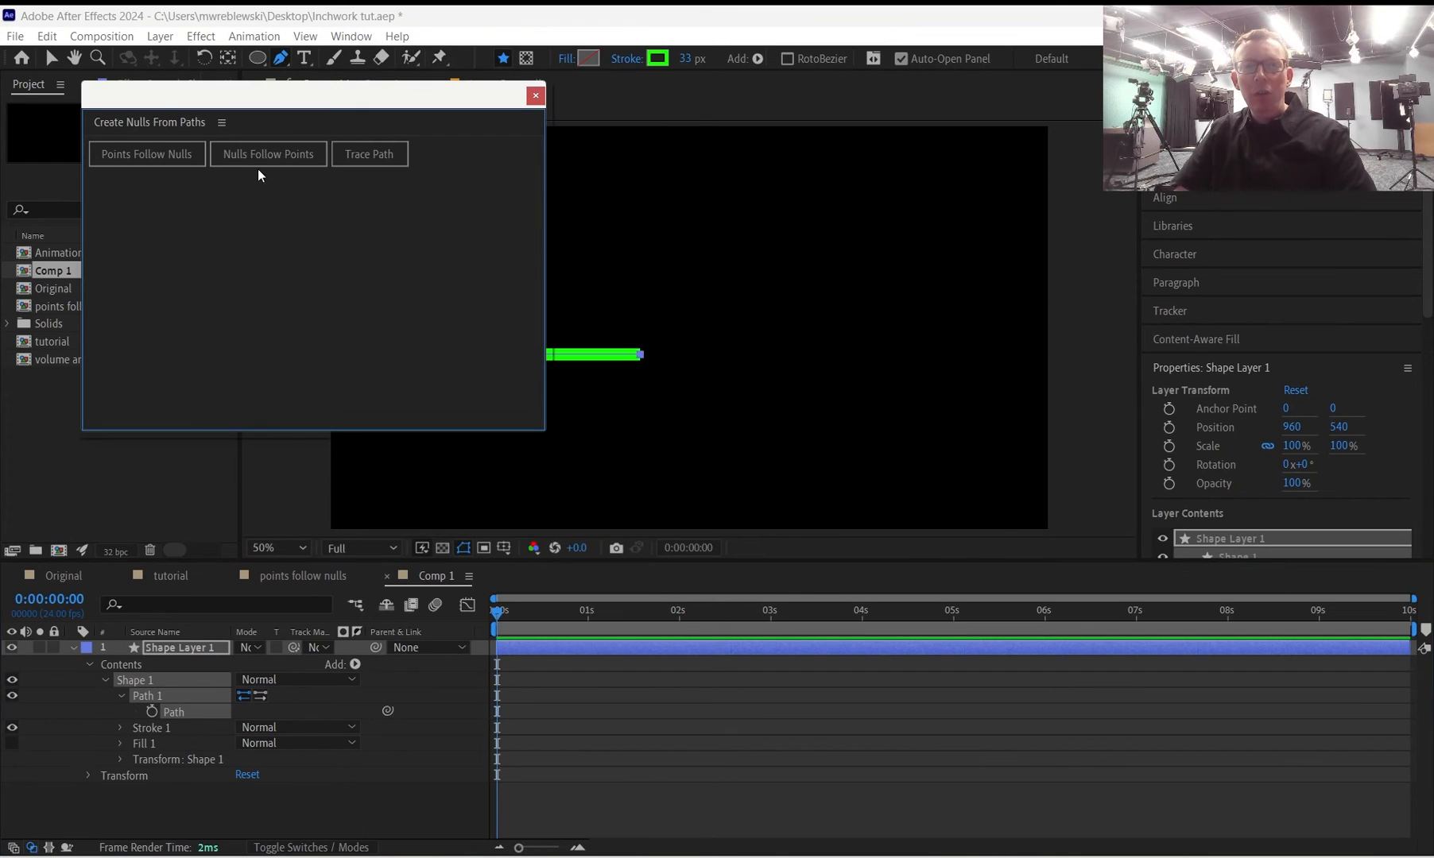
{"action": "left_click", "coordinate": [128, 156]}
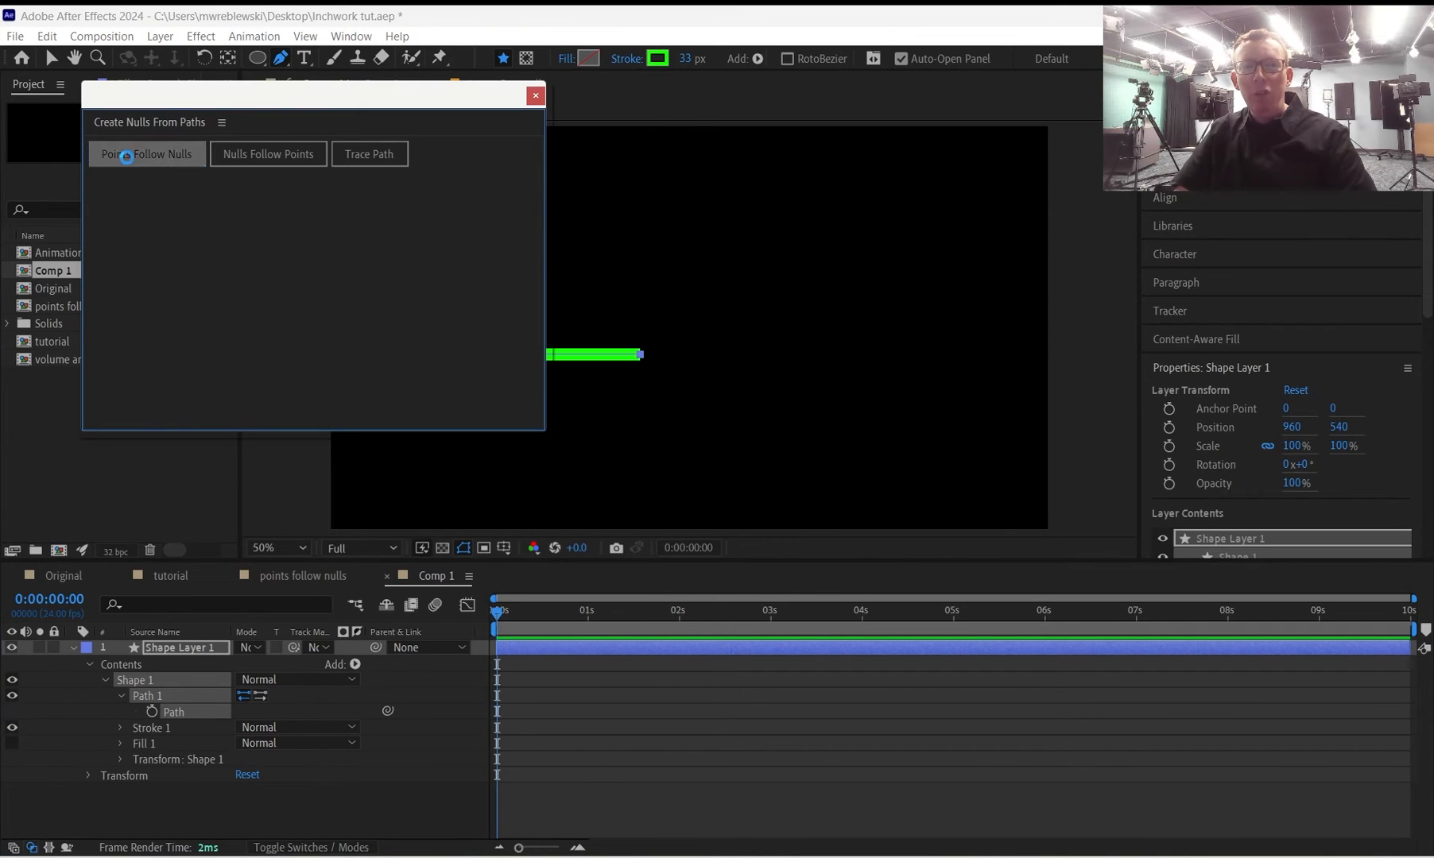
{"action": "left_click", "coordinate": [73, 696]}
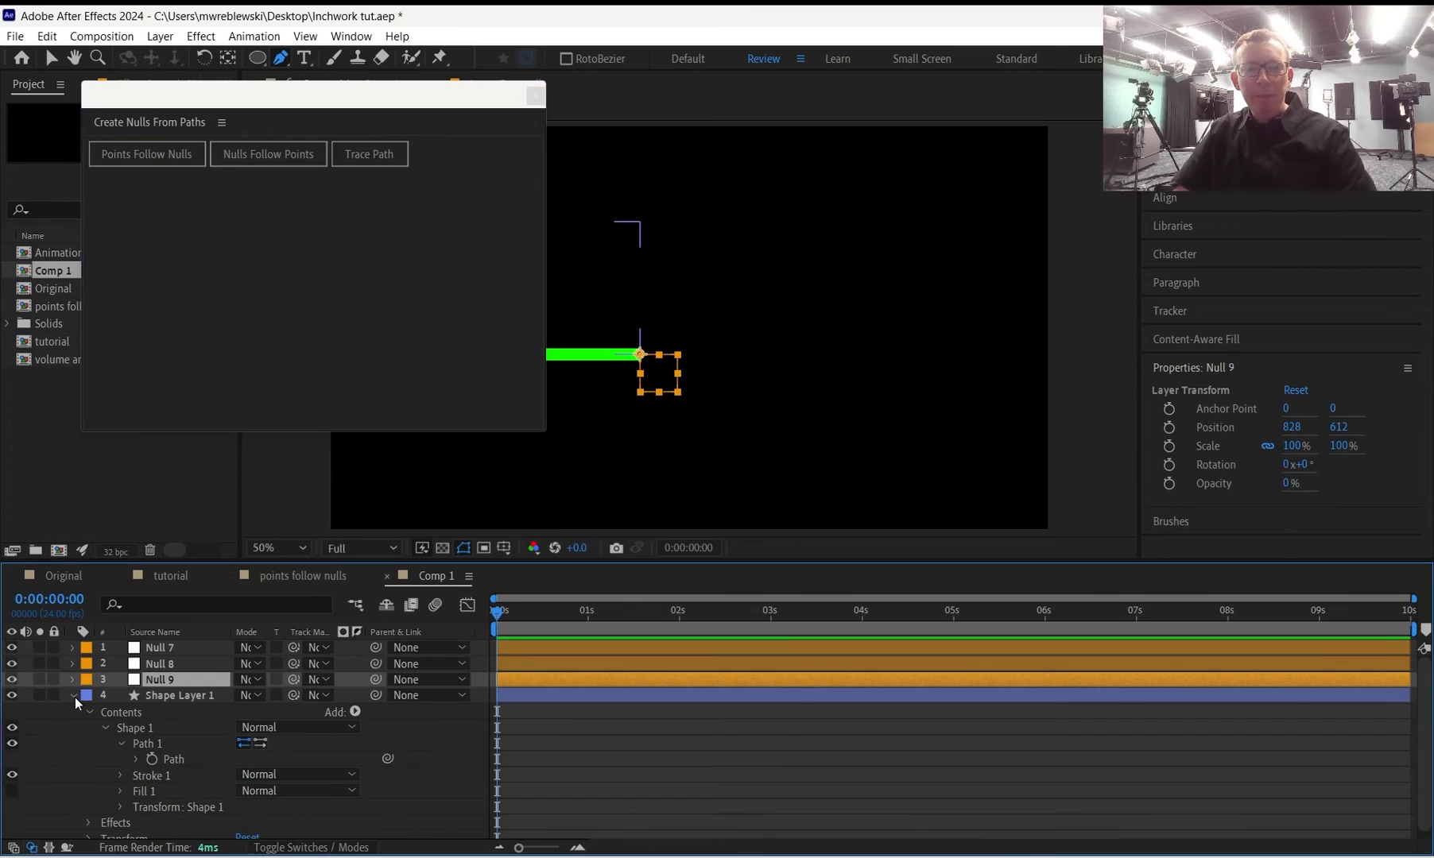
{"action": "left_click", "coordinate": [535, 96]}
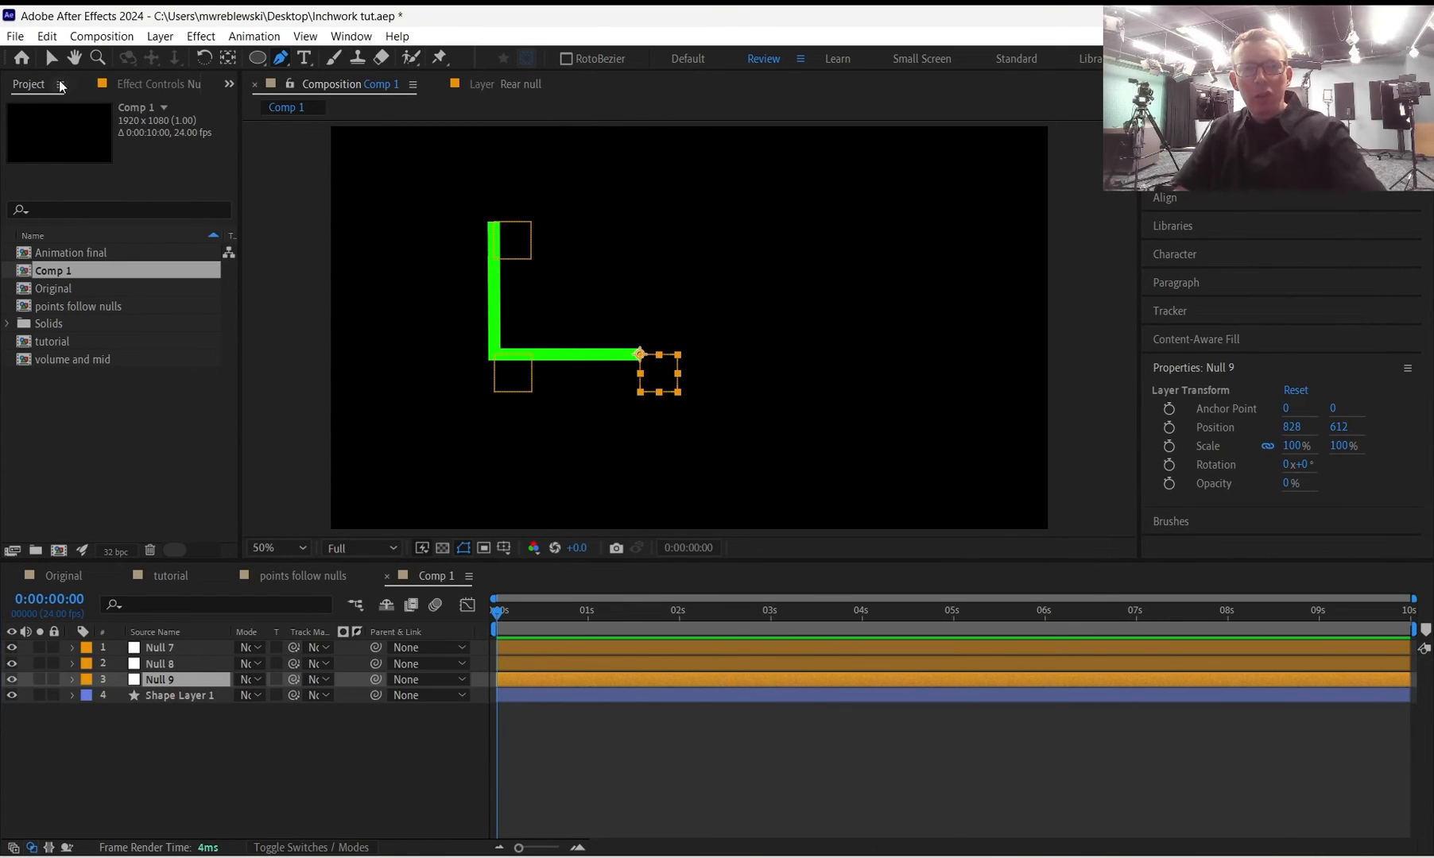
Rename the path's nulls as wrist at the free horizontal end, elbow at the corner and shoulder at the upper end.
{"action": "left_click", "coordinate": [158, 680]}
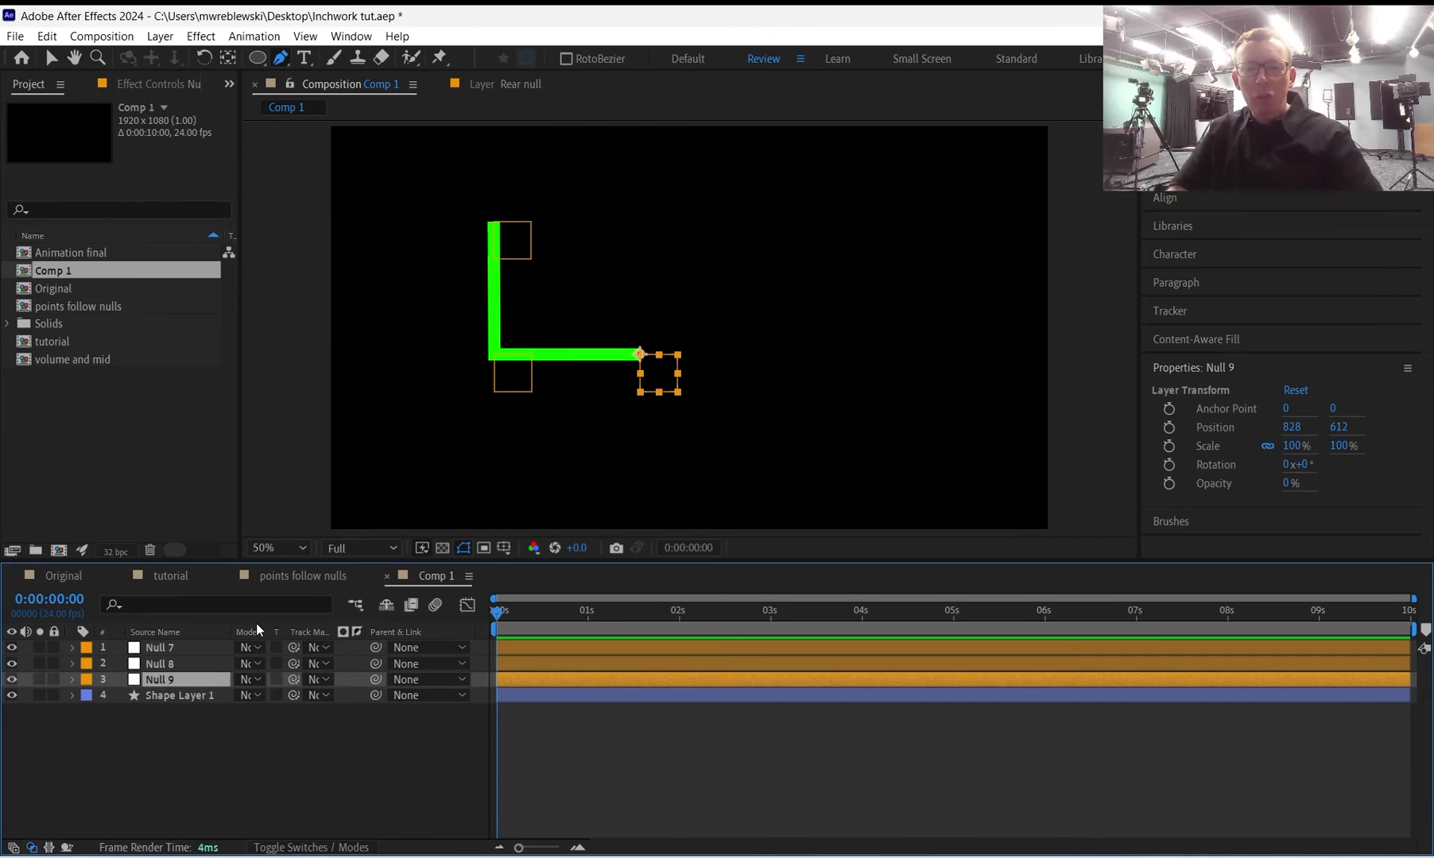
{"action": "key", "text": "Return"}
{"action": "type", "text": "wrist"}
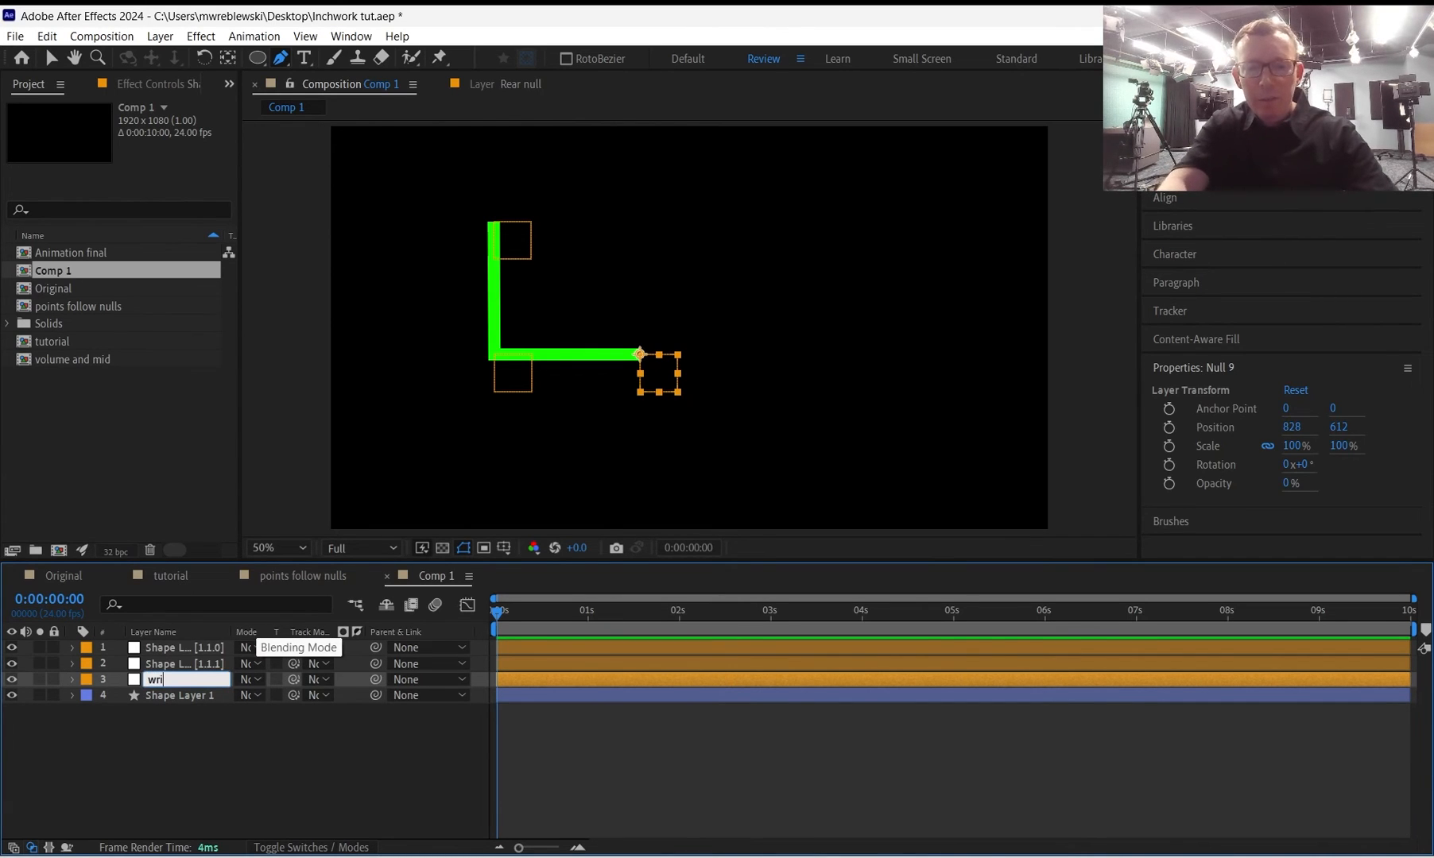
{"action": "key", "text": "Return"}
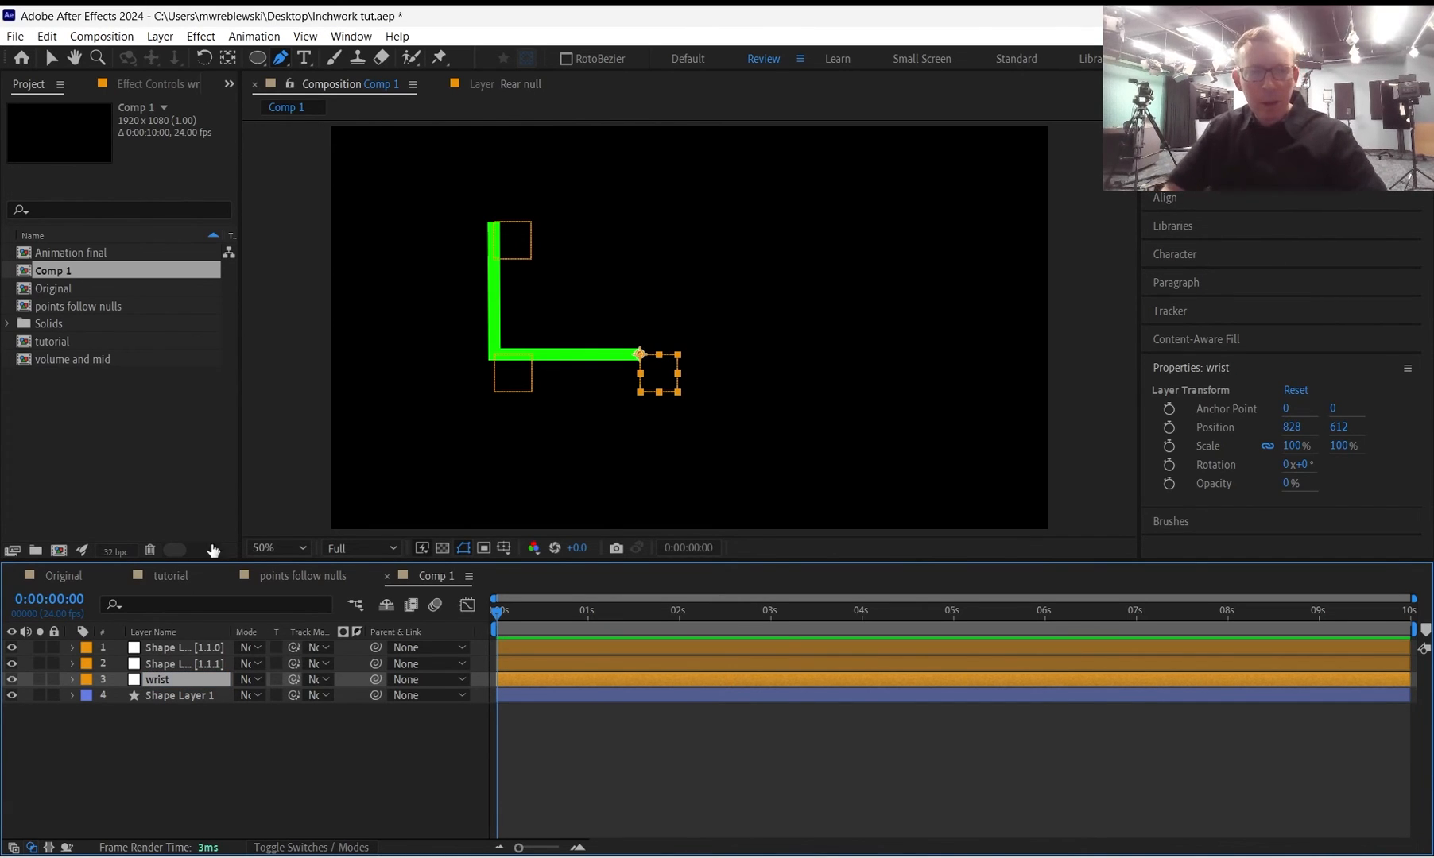
{"action": "left_click", "coordinate": [176, 666]}
{"action": "key", "text": "Return"}
{"action": "type", "text": "el"}
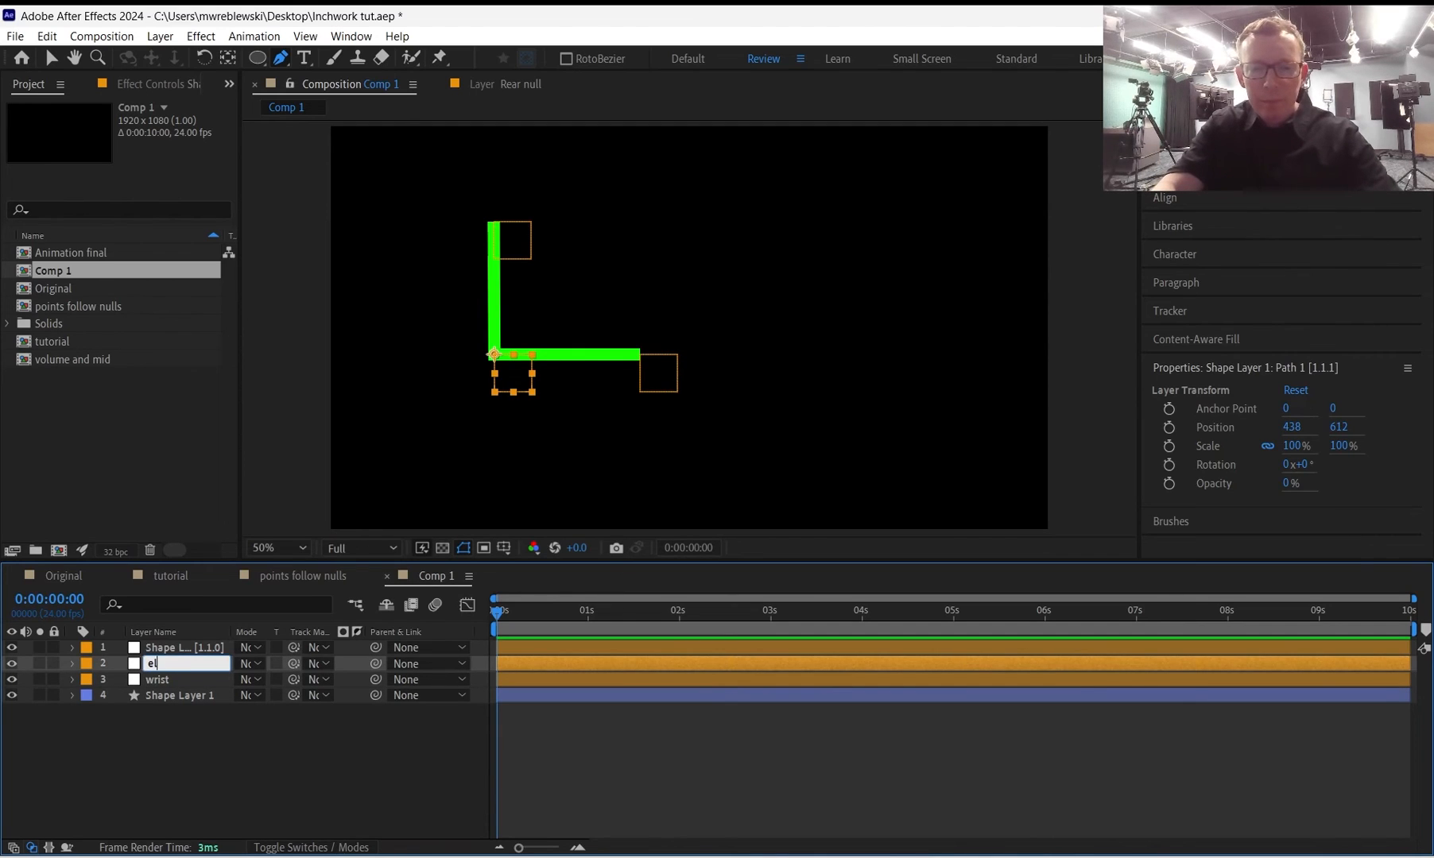
{"action": "type", "text": "bow"}
{"action": "key", "text": "Return"}
{"action": "left_click", "coordinate": [191, 649]}
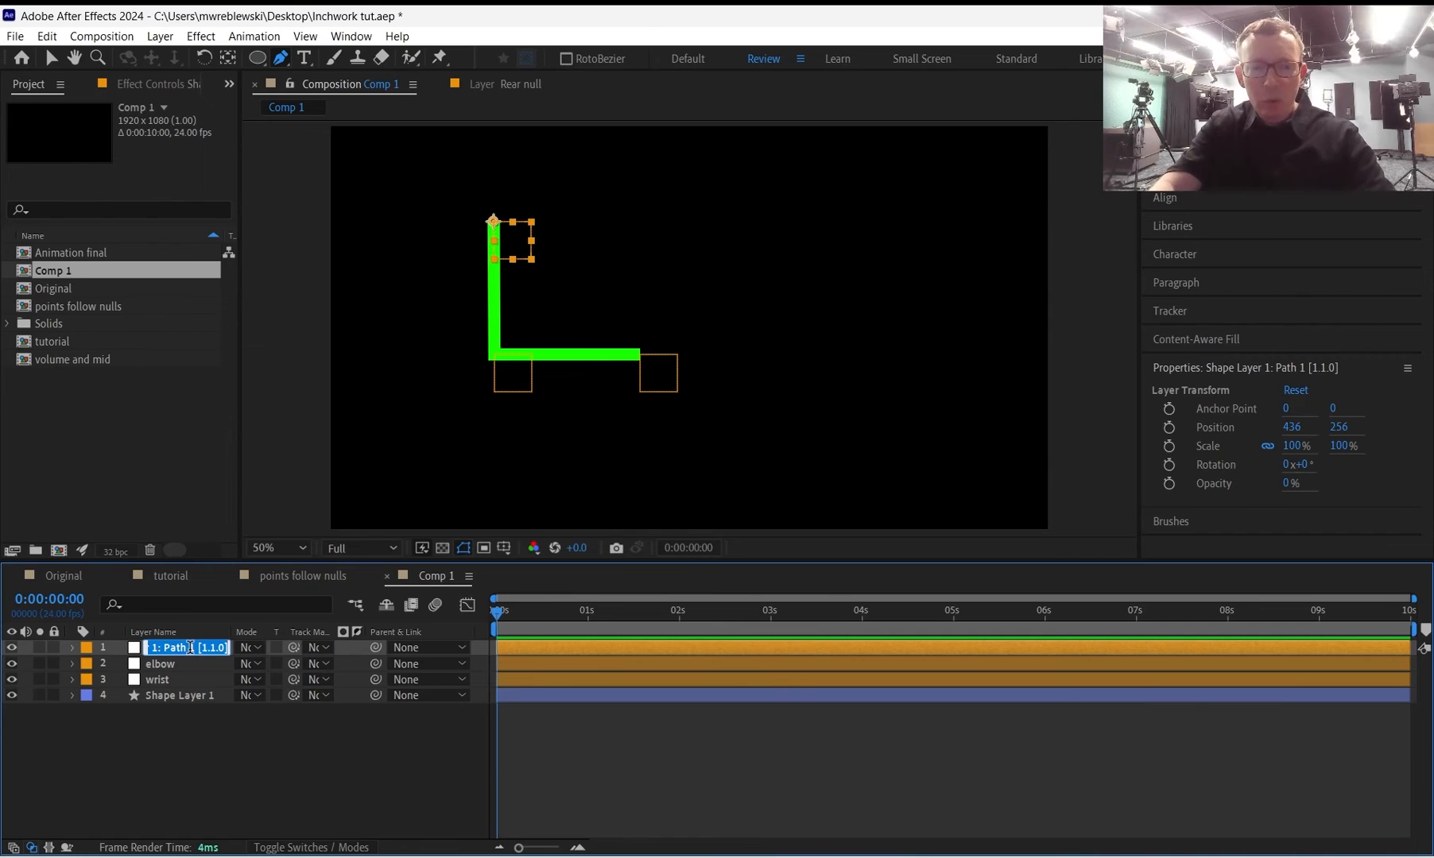
{"action": "type", "text": "shoulder"}
{"action": "key", "text": "Return"}
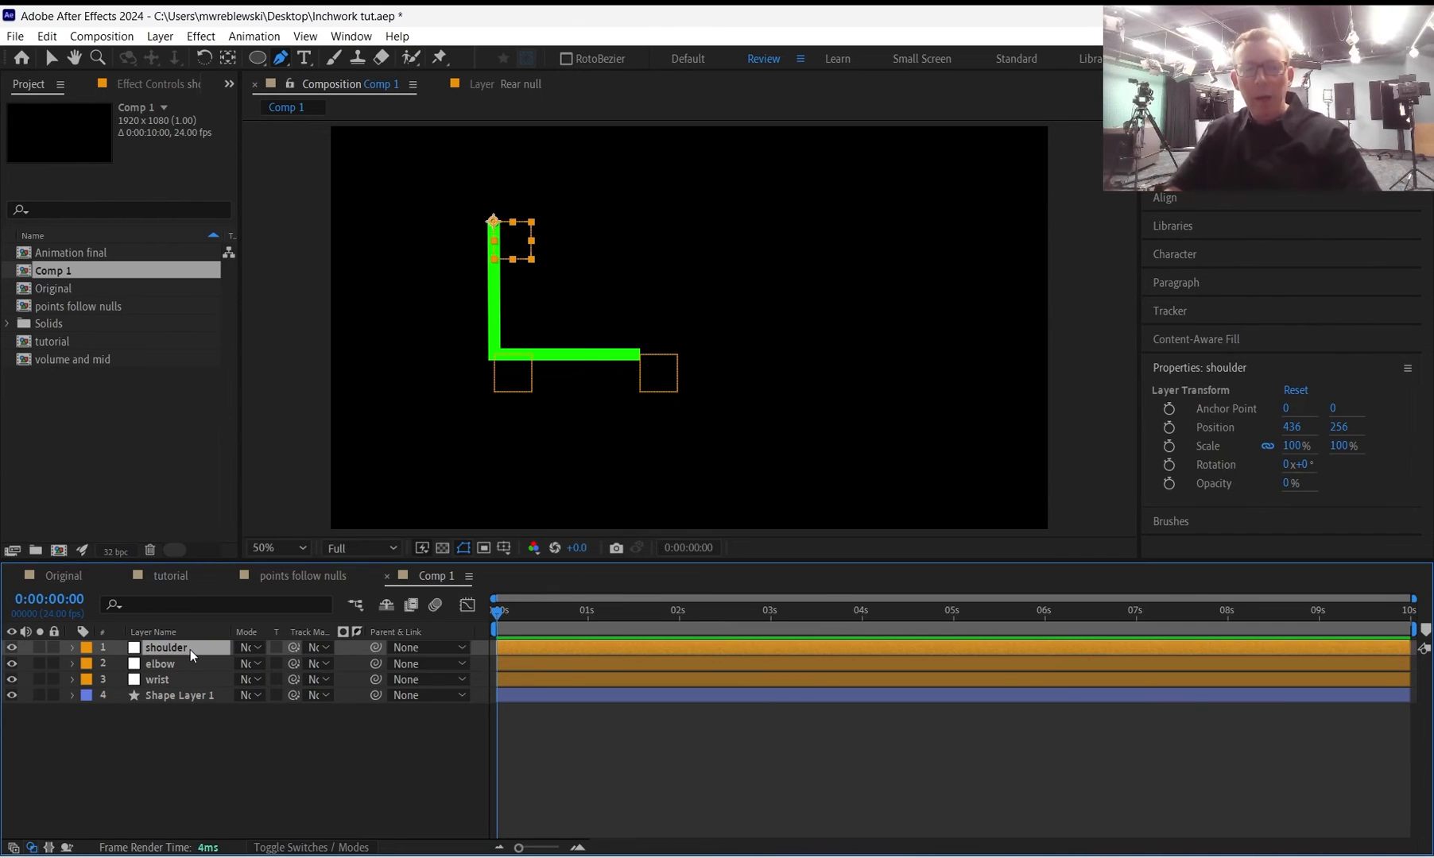
Try to bend the path by moving the elbow null away from the corner with the Selection tool, and undo the move.
{"action": "left_click", "coordinate": [167, 667]}
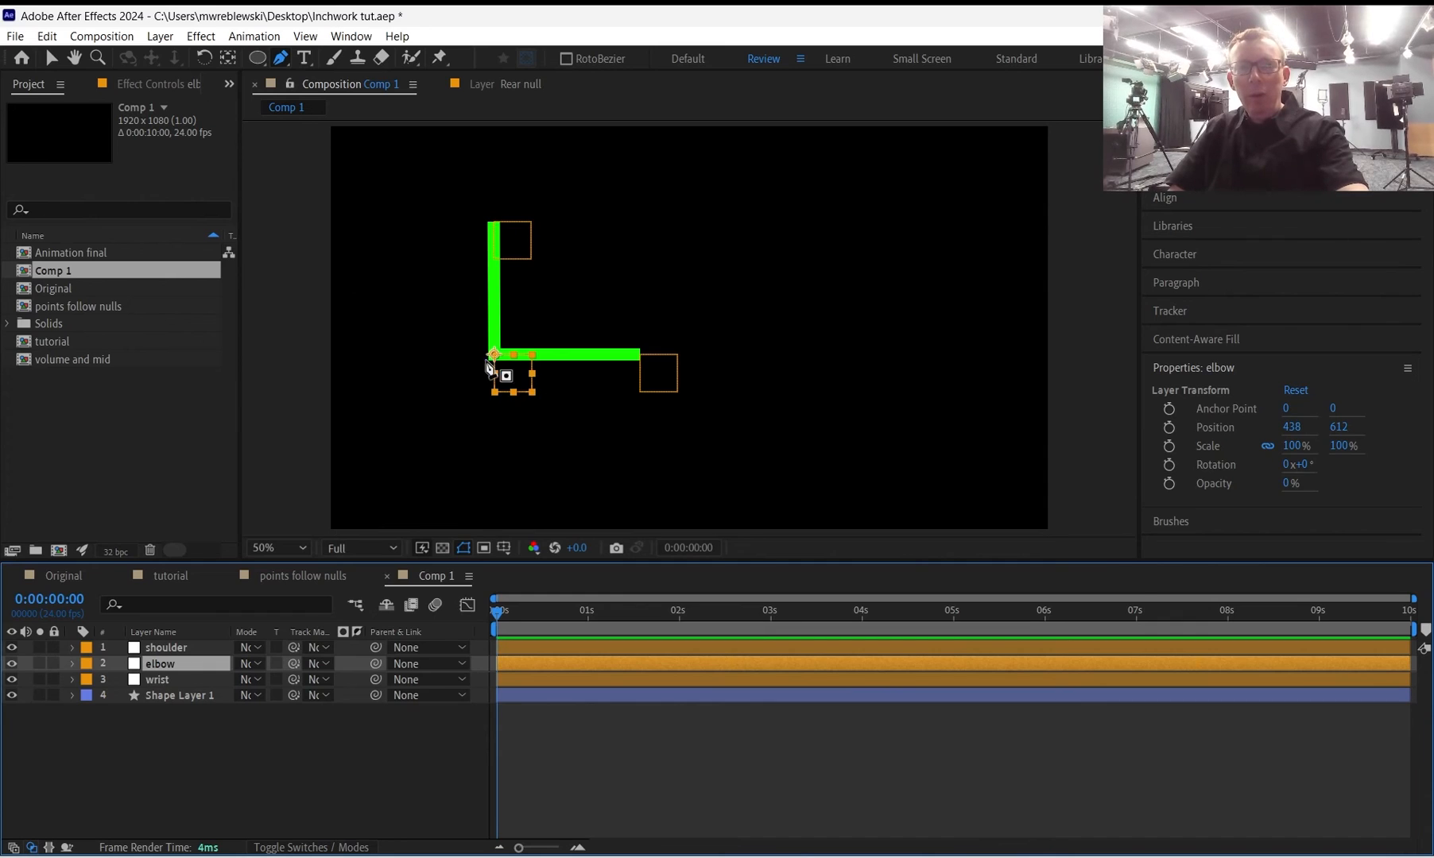
{"action": "left_click", "coordinate": [50, 58]}
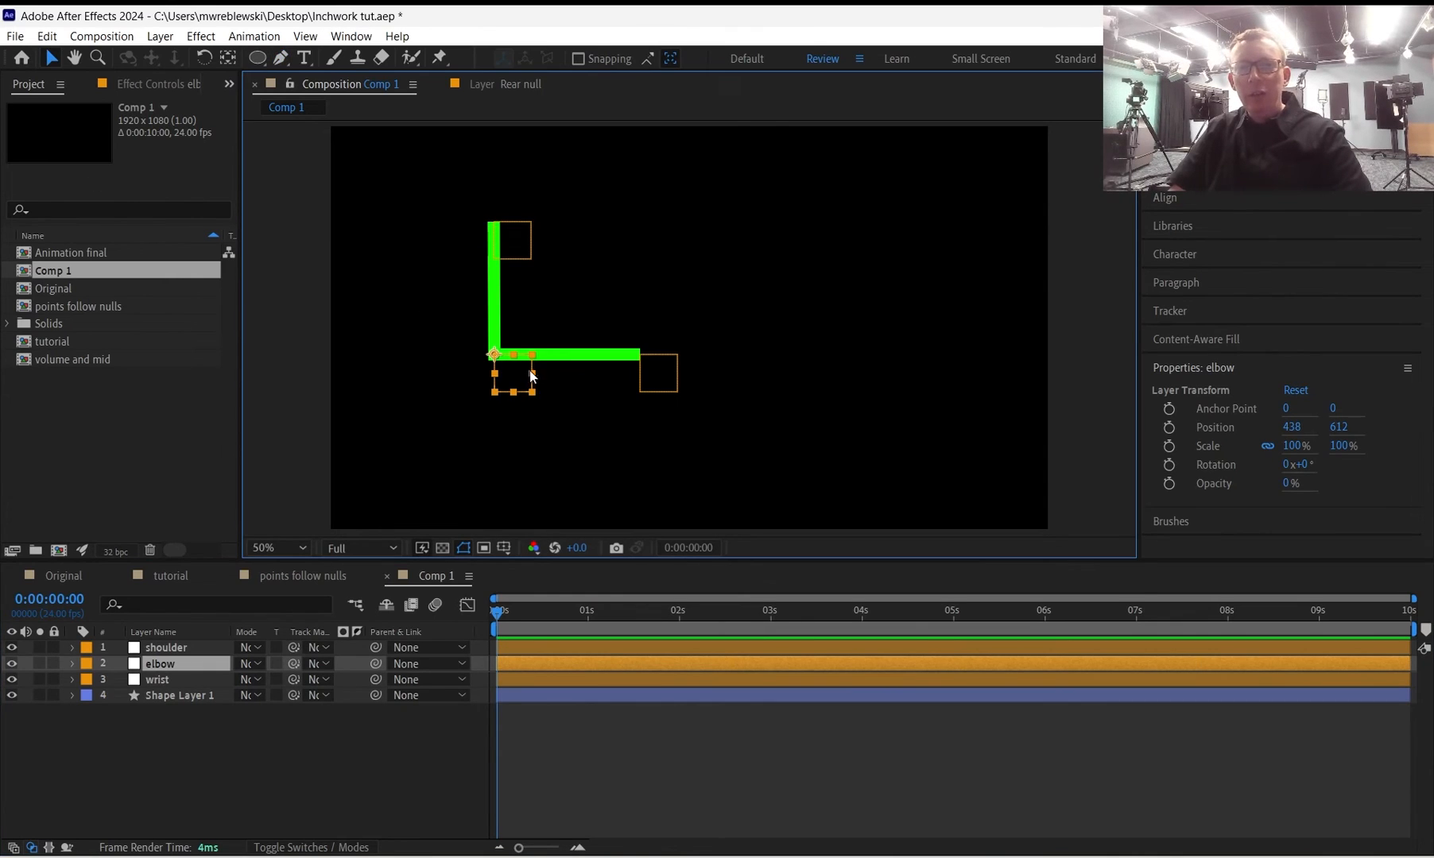
{"action": "left_click_drag", "start_coordinate": [530, 371], "coordinate": [558, 312]}
{"action": "key", "text": "ctrl+z"}
{"action": "key", "text": "ctrl+z"}
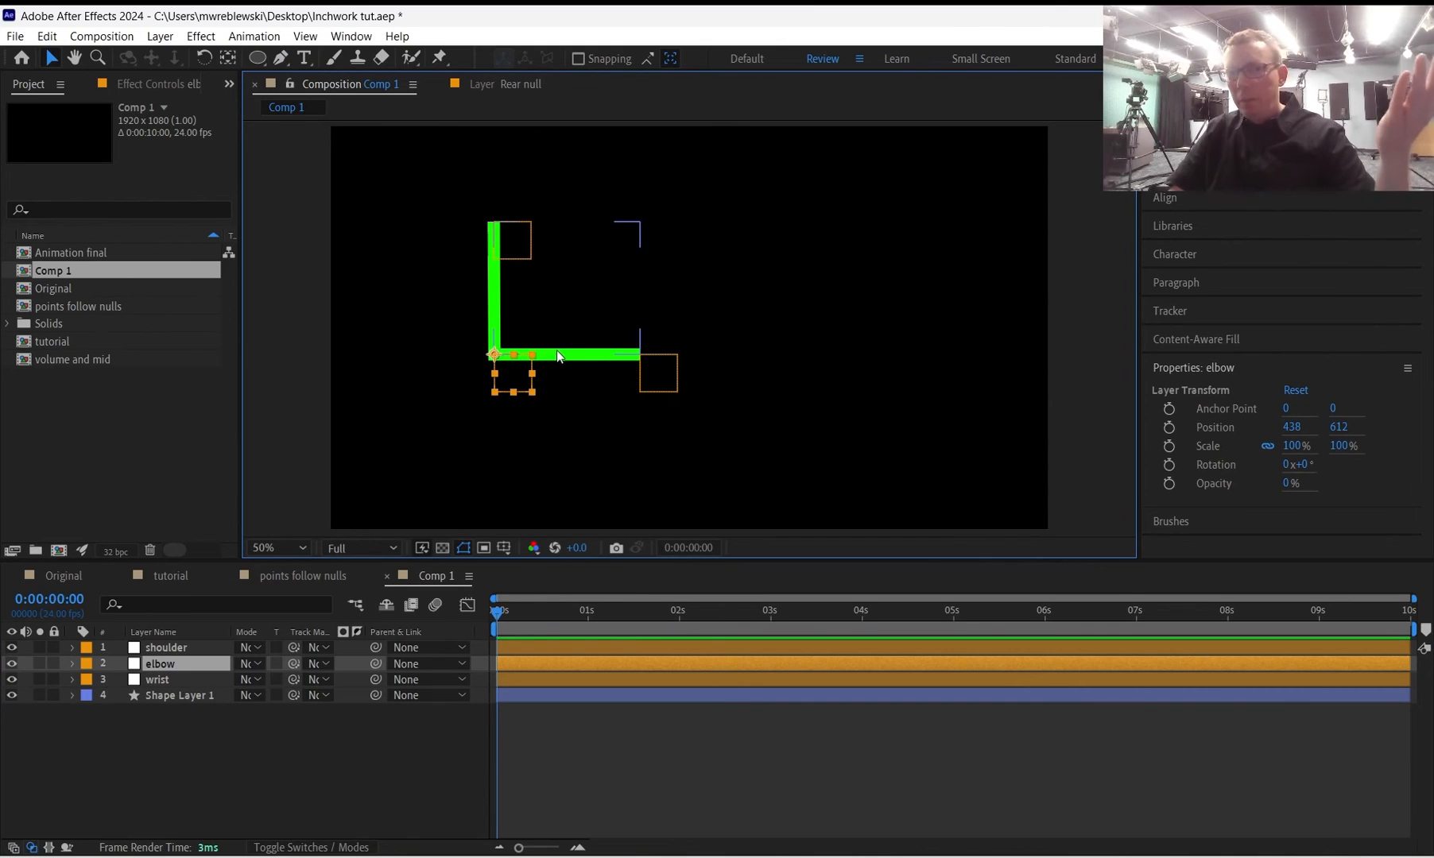
Try raising the wrist null by setting its Y position to 600, and undo the change.
{"action": "left_click", "coordinate": [159, 682]}
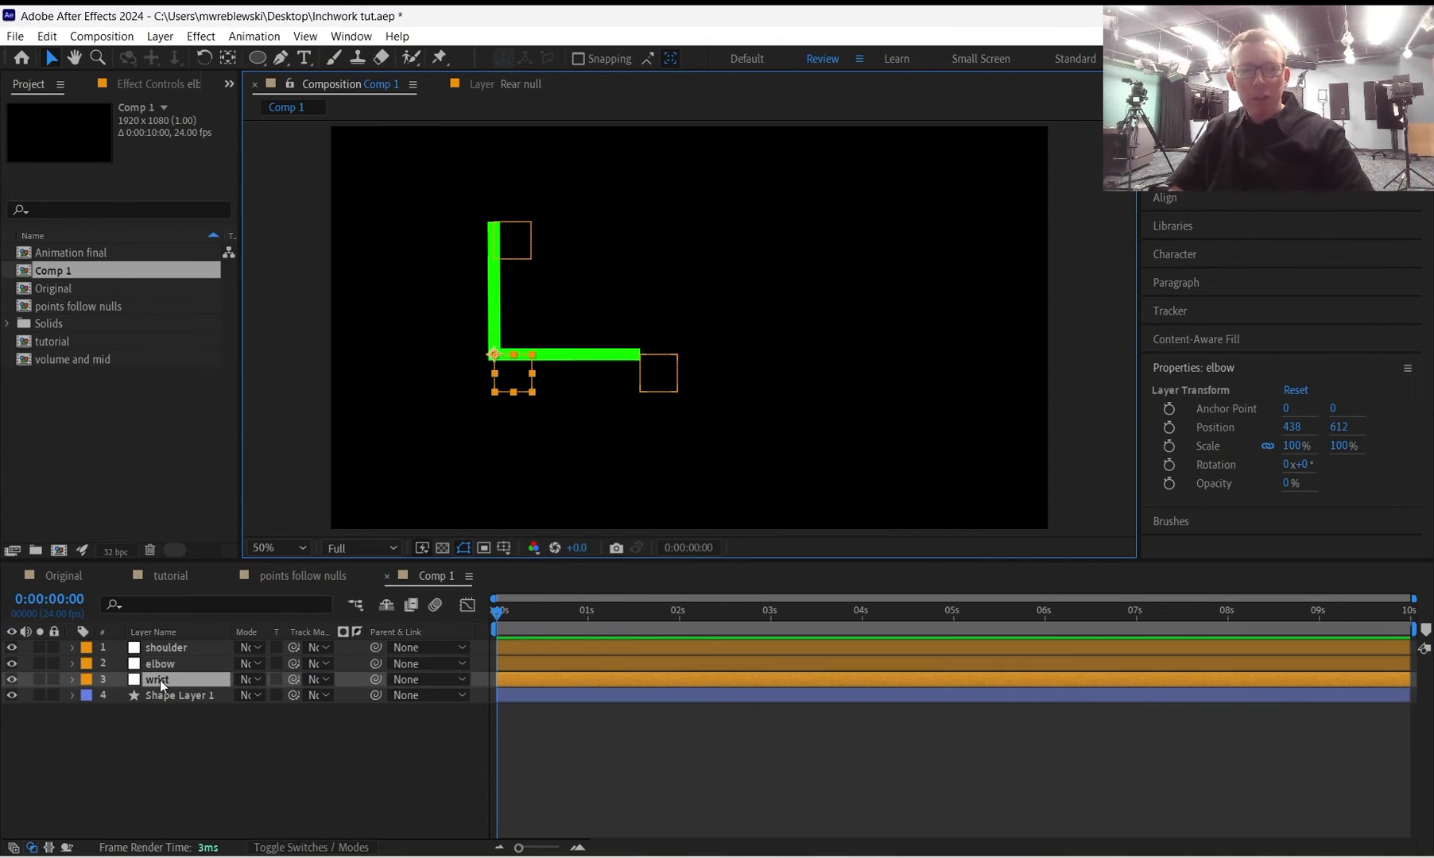
{"action": "key", "text": "p"}
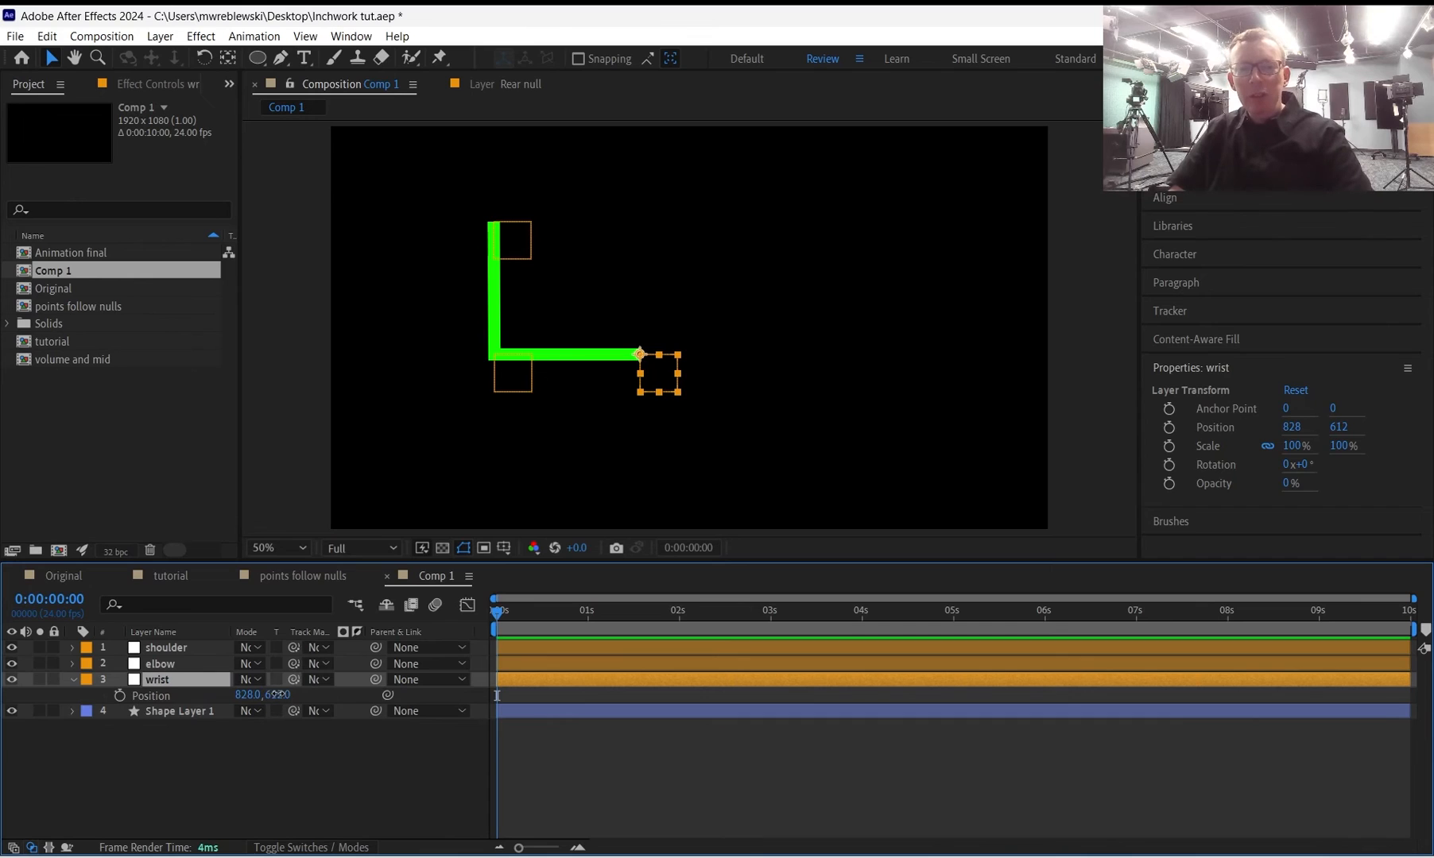
{"action": "mouse_move", "coordinate": [275, 695]}
{"action": "left_mouse_down"}
{"action": "mouse_move", "coordinate": [288, 694]}
{"action": "mouse_move", "coordinate": [260, 695]}
{"action": "mouse_move", "coordinate": [273, 697]}
{"action": "left_mouse_up"}
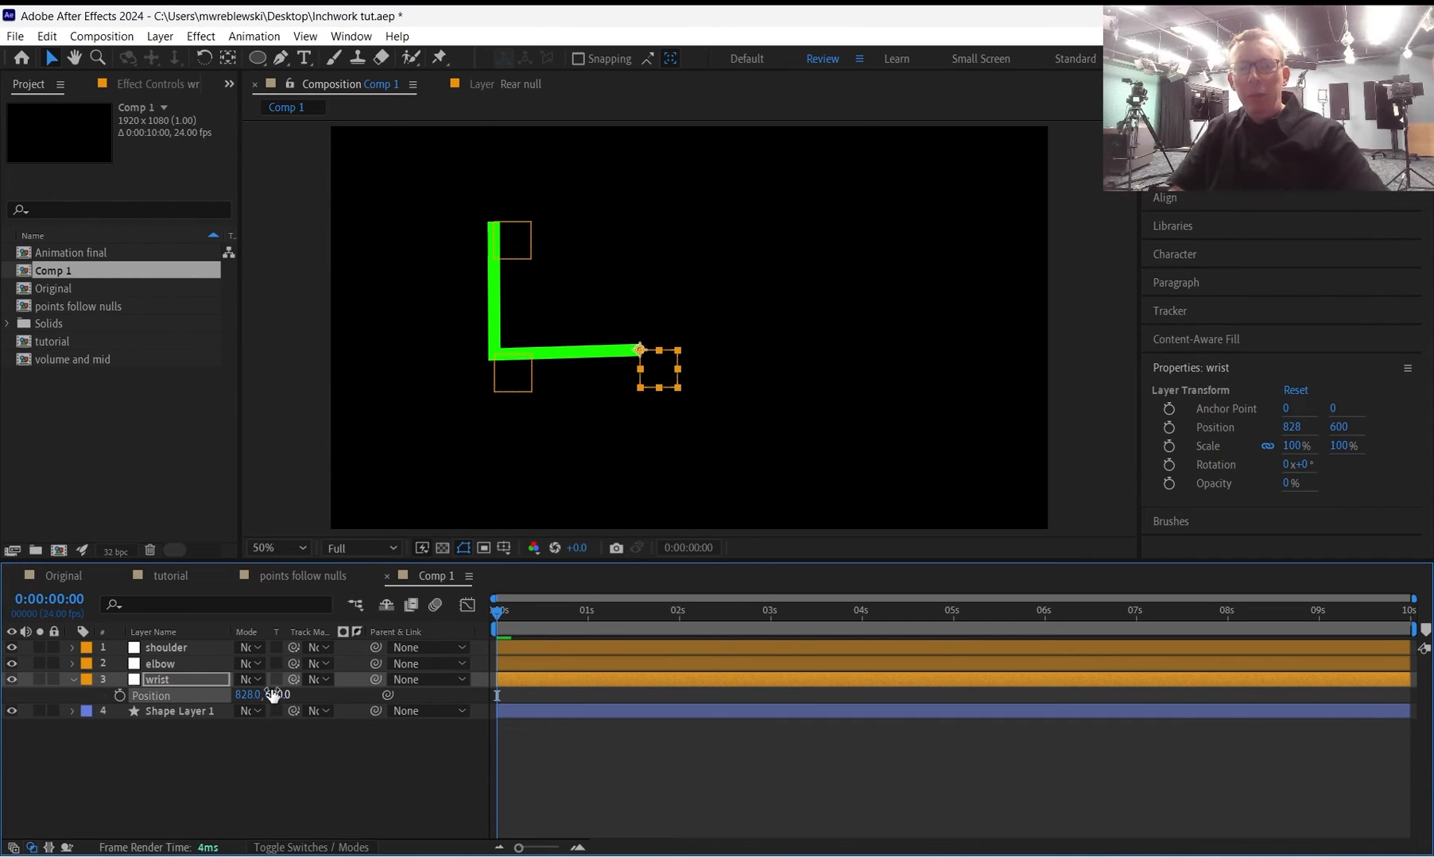
{"action": "key", "text": "ctrl+z"}
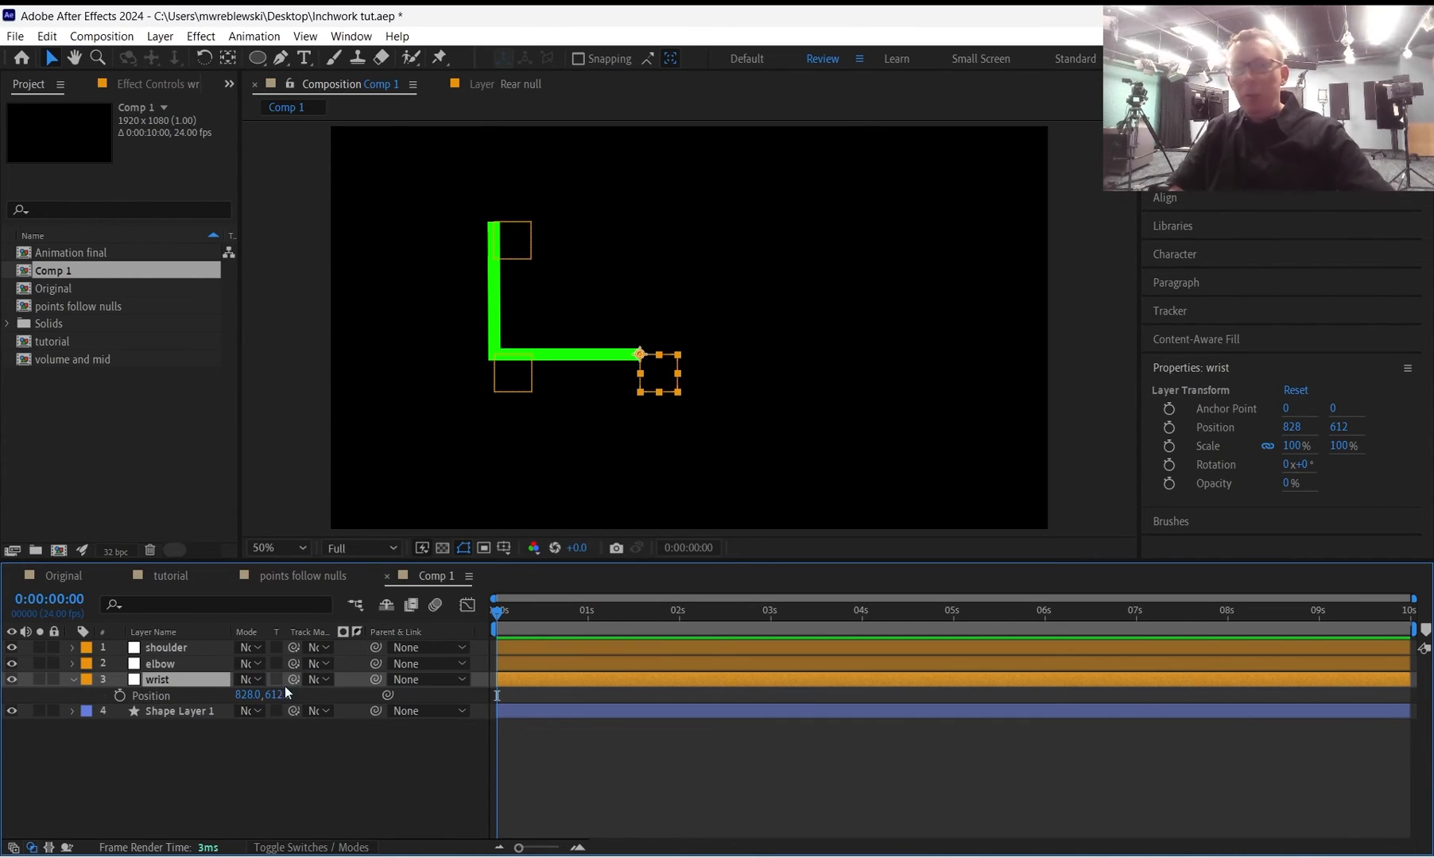
{"action": "left_click", "coordinate": [74, 680]}
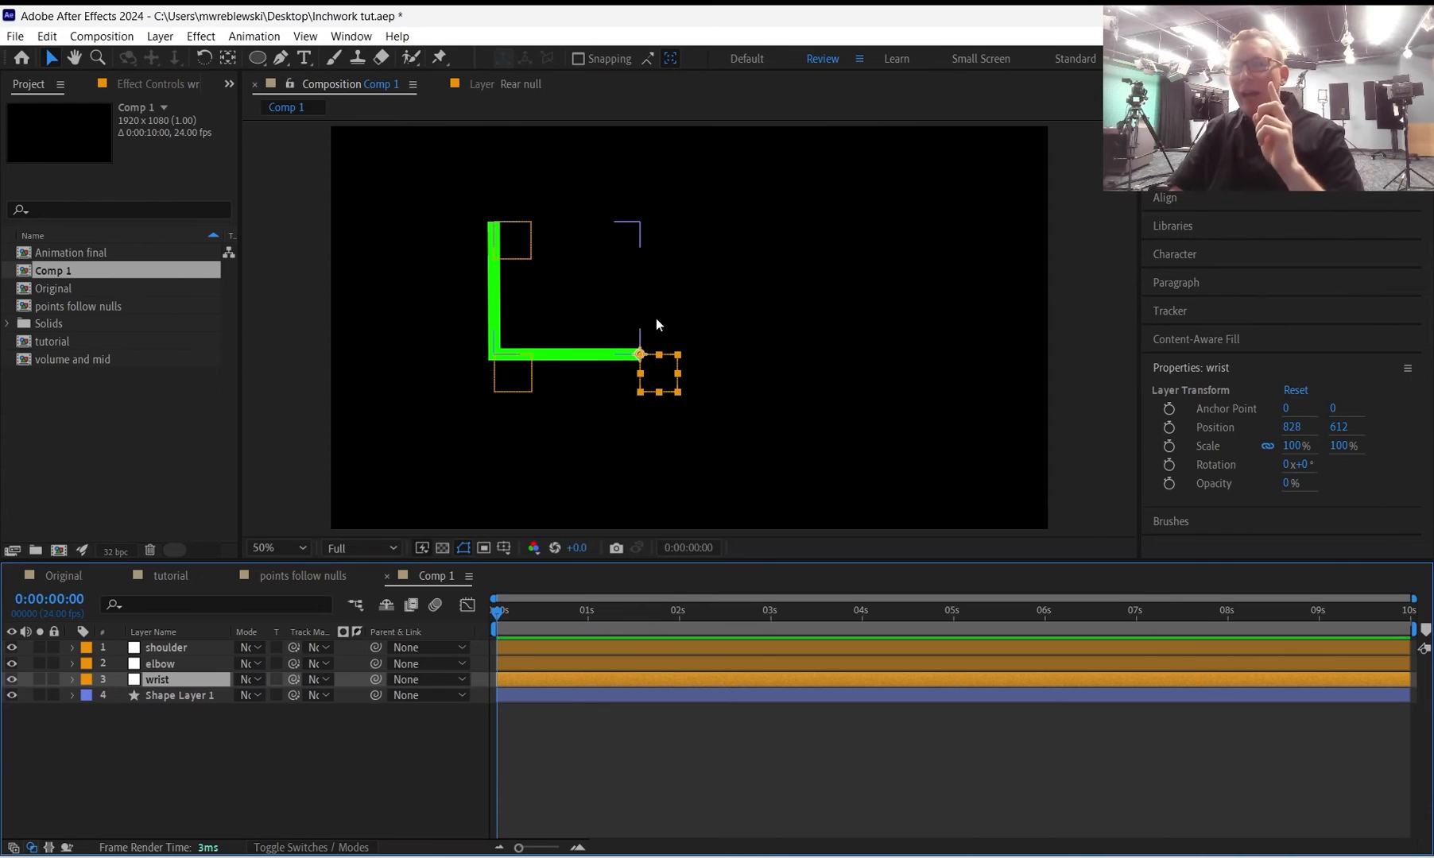
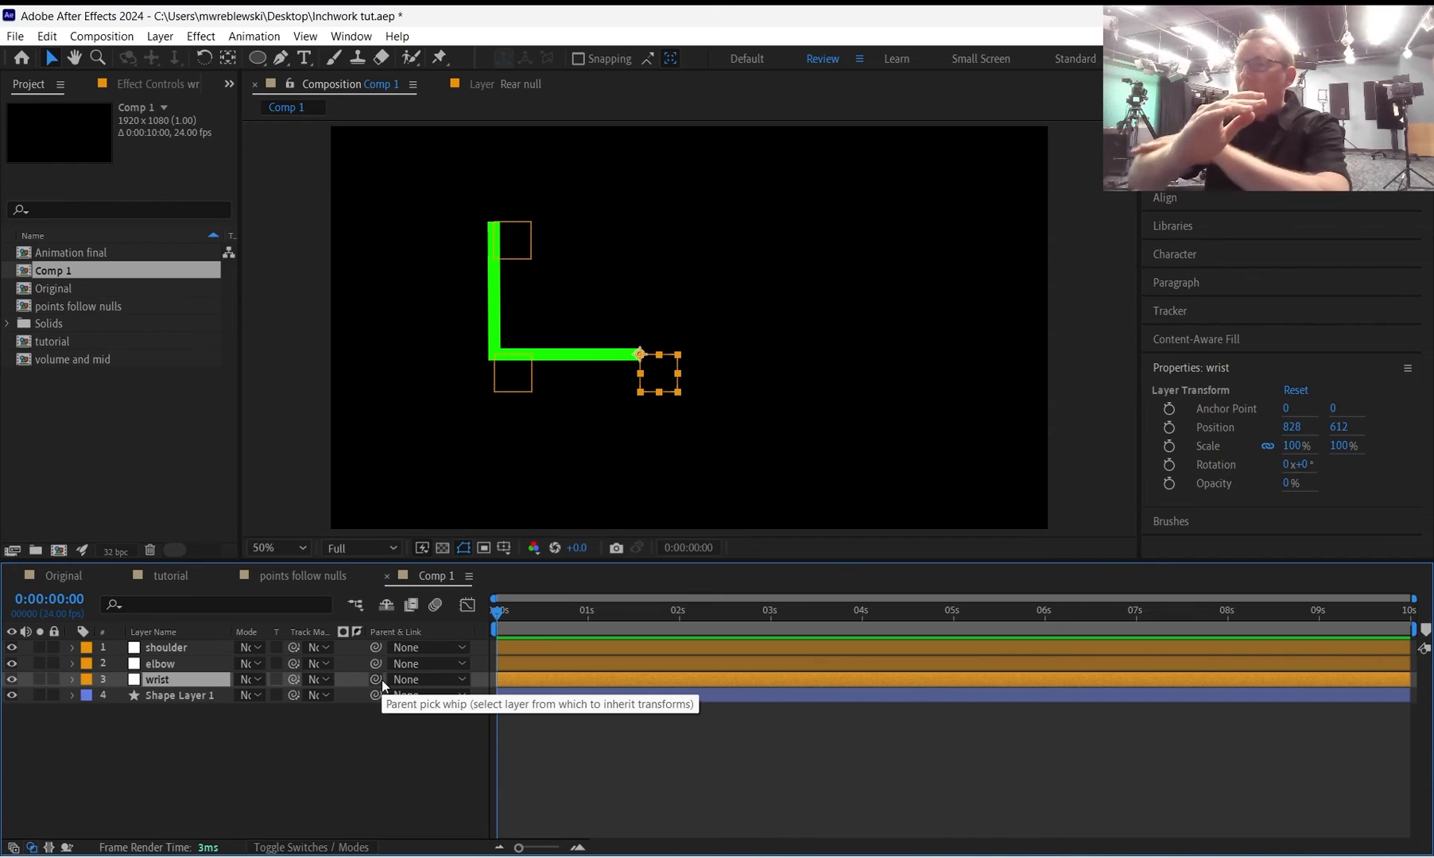
Parent the elbow null to the shoulder null, and the wrist null to the elbow null.
{"action": "left_click", "coordinate": [156, 666]}
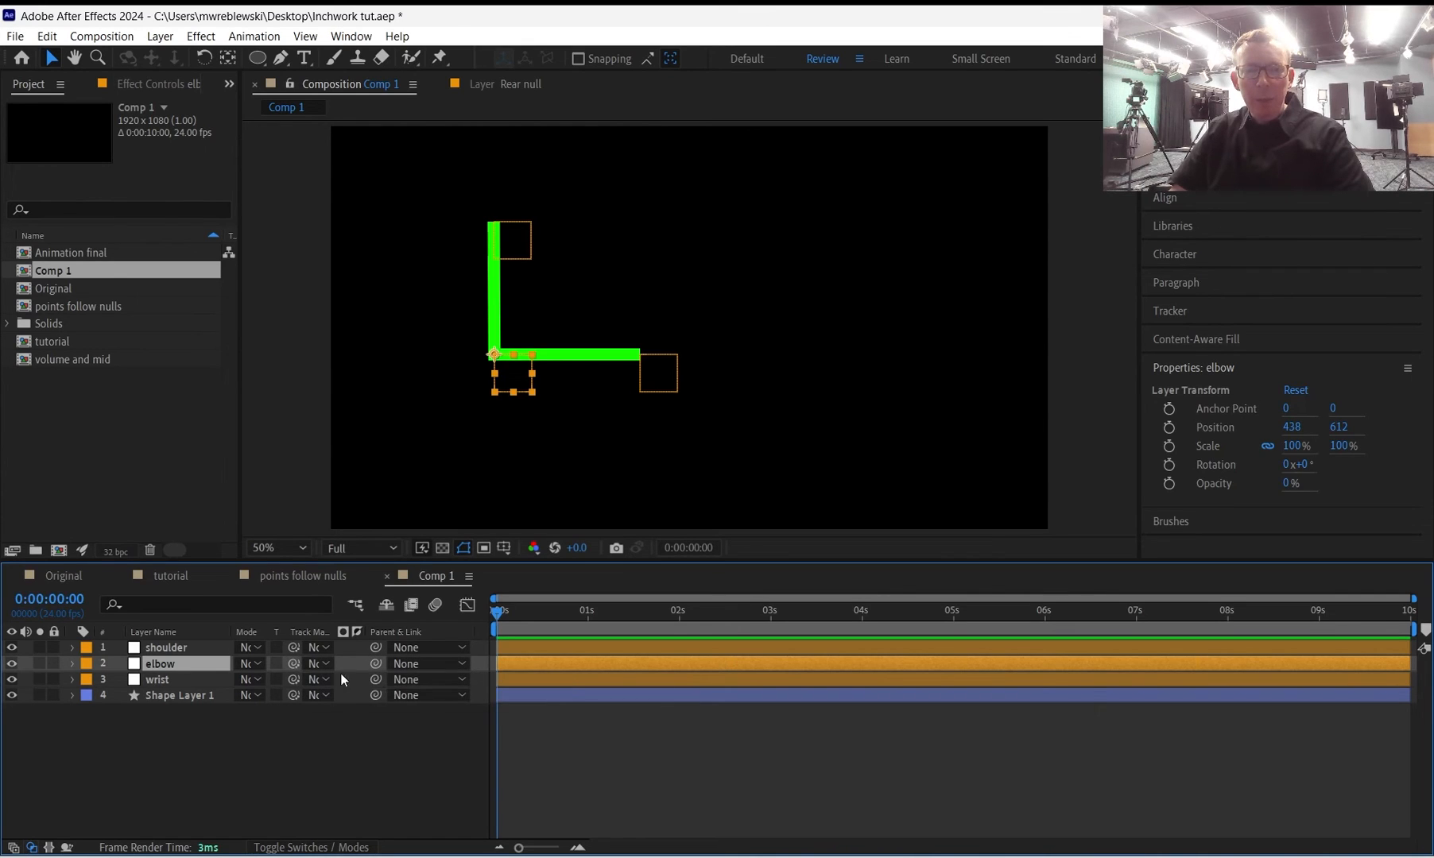
{"action": "left_click_drag", "start_coordinate": [375, 662], "coordinate": [186, 648]}
{"action": "left_click", "coordinate": [167, 678]}
{"action": "left_click_drag", "start_coordinate": [376, 682], "coordinate": [179, 666]}
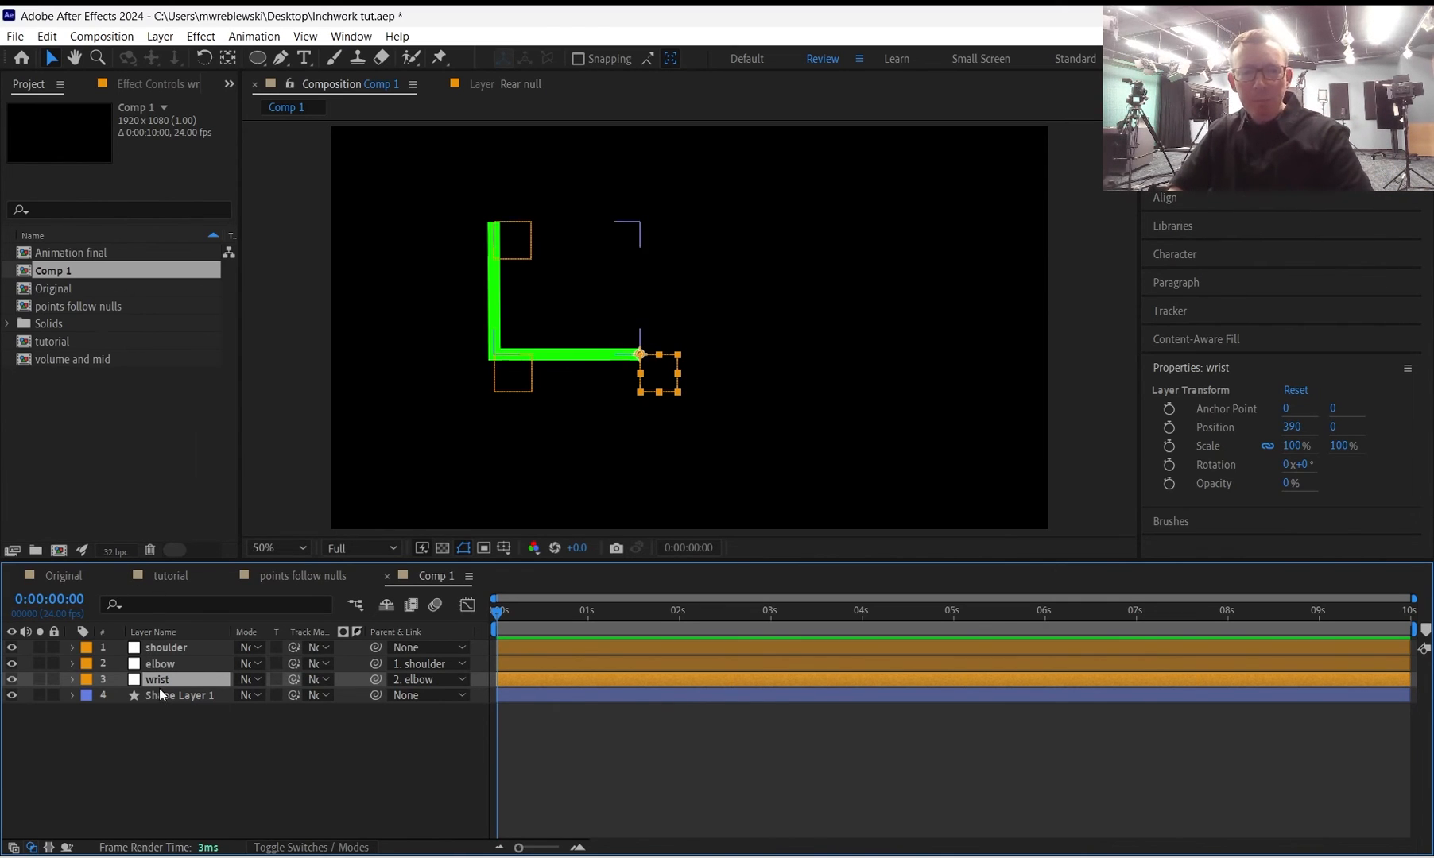
{"action": "mouse_move", "coordinate": [666, 394]}
{"action": "left_mouse_down"}
{"action": "mouse_move", "coordinate": [650, 427]}
{"action": "mouse_move", "coordinate": [645, 403]}
{"action": "left_mouse_up"}
{"action": "key", "text": "ctrl+z"}
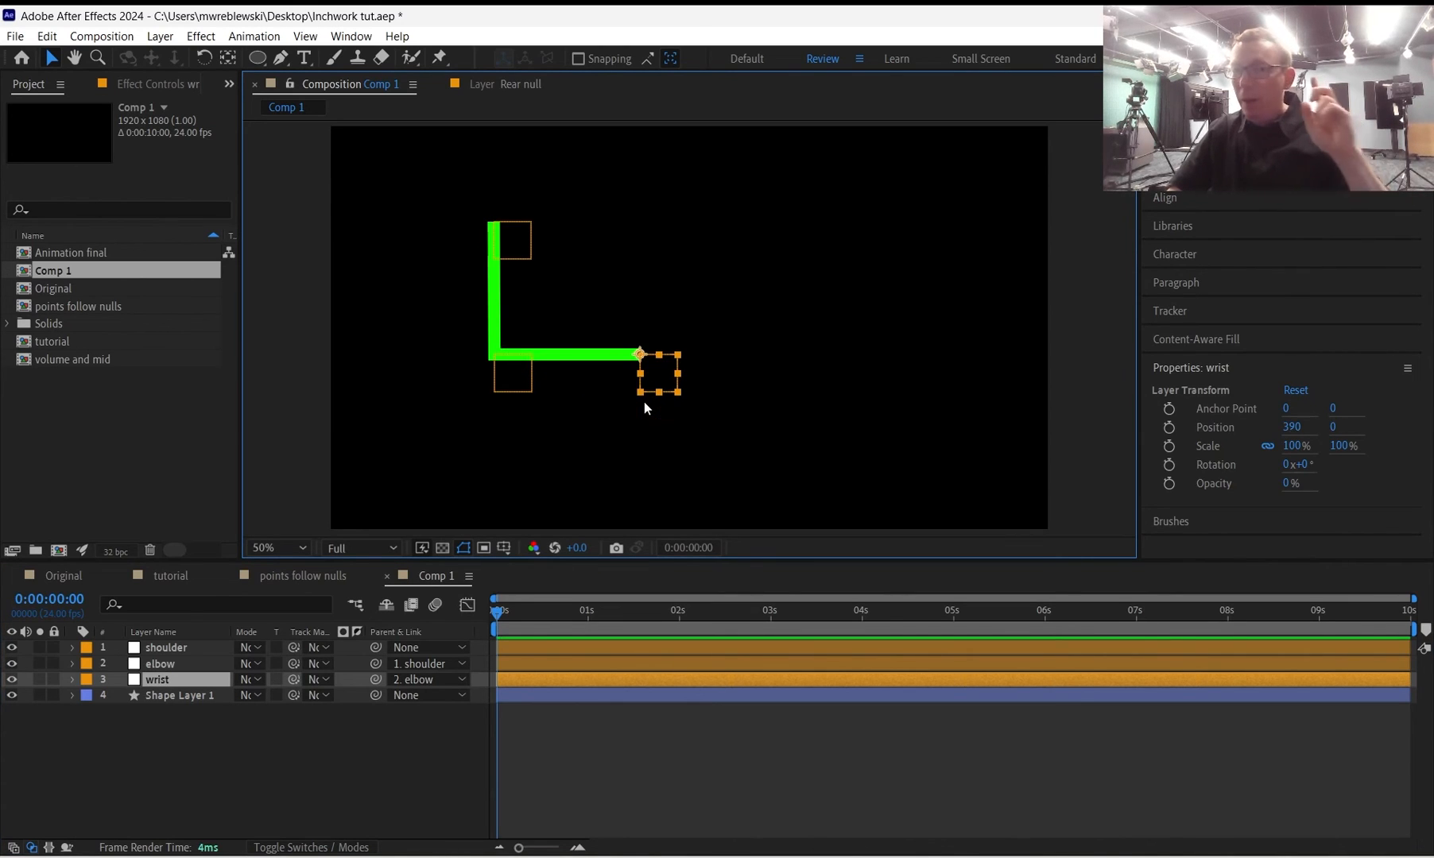
Draw an ellipse at the arm's free end on a new shape layer with the Ellipse tool, and name the layer hand.
{"action": "left_click", "coordinate": [265, 718]}
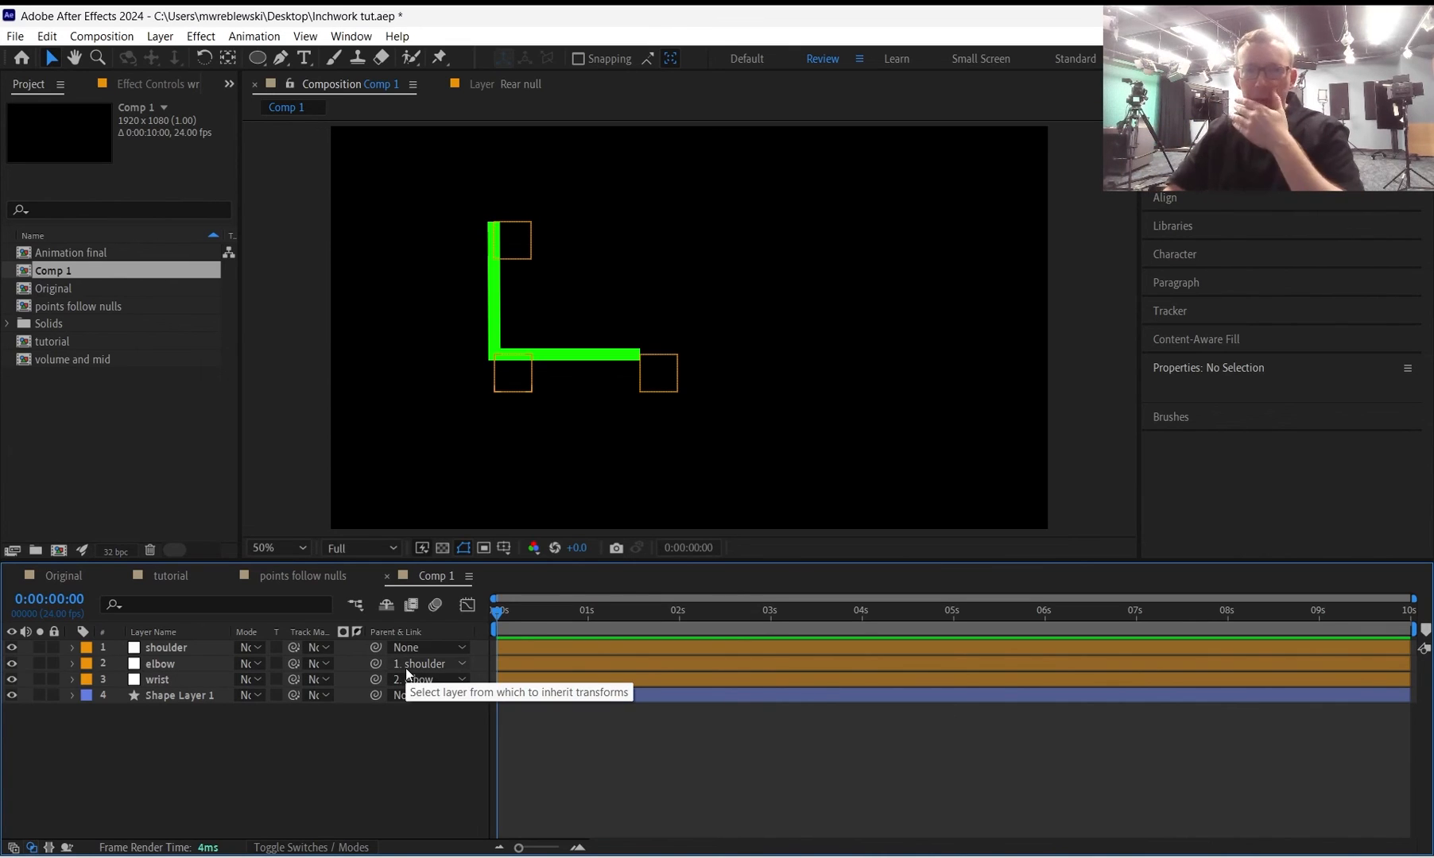
{"action": "left_click", "coordinate": [280, 58]}
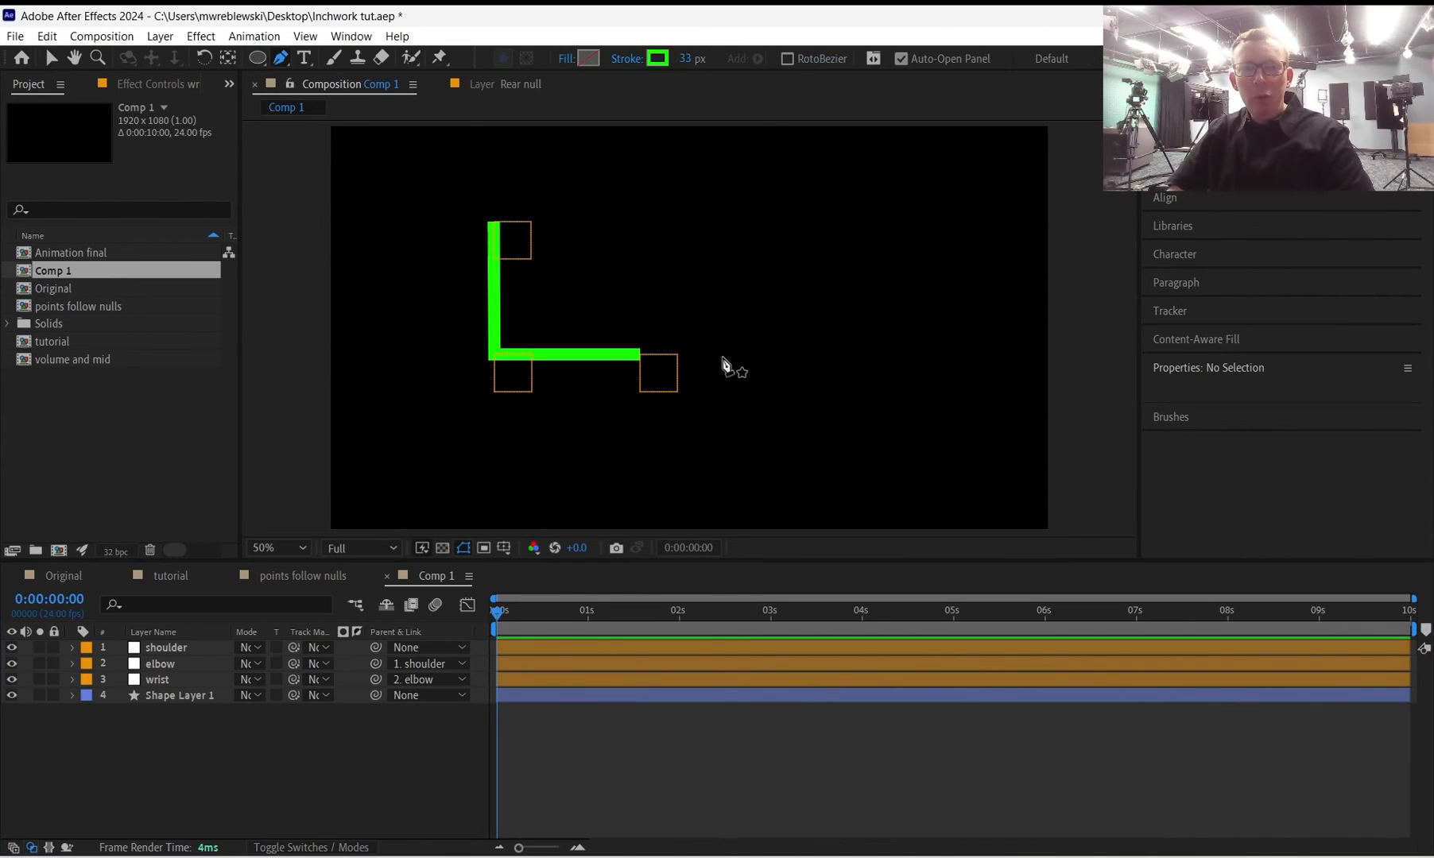
{"action": "left_click", "coordinate": [263, 60]}
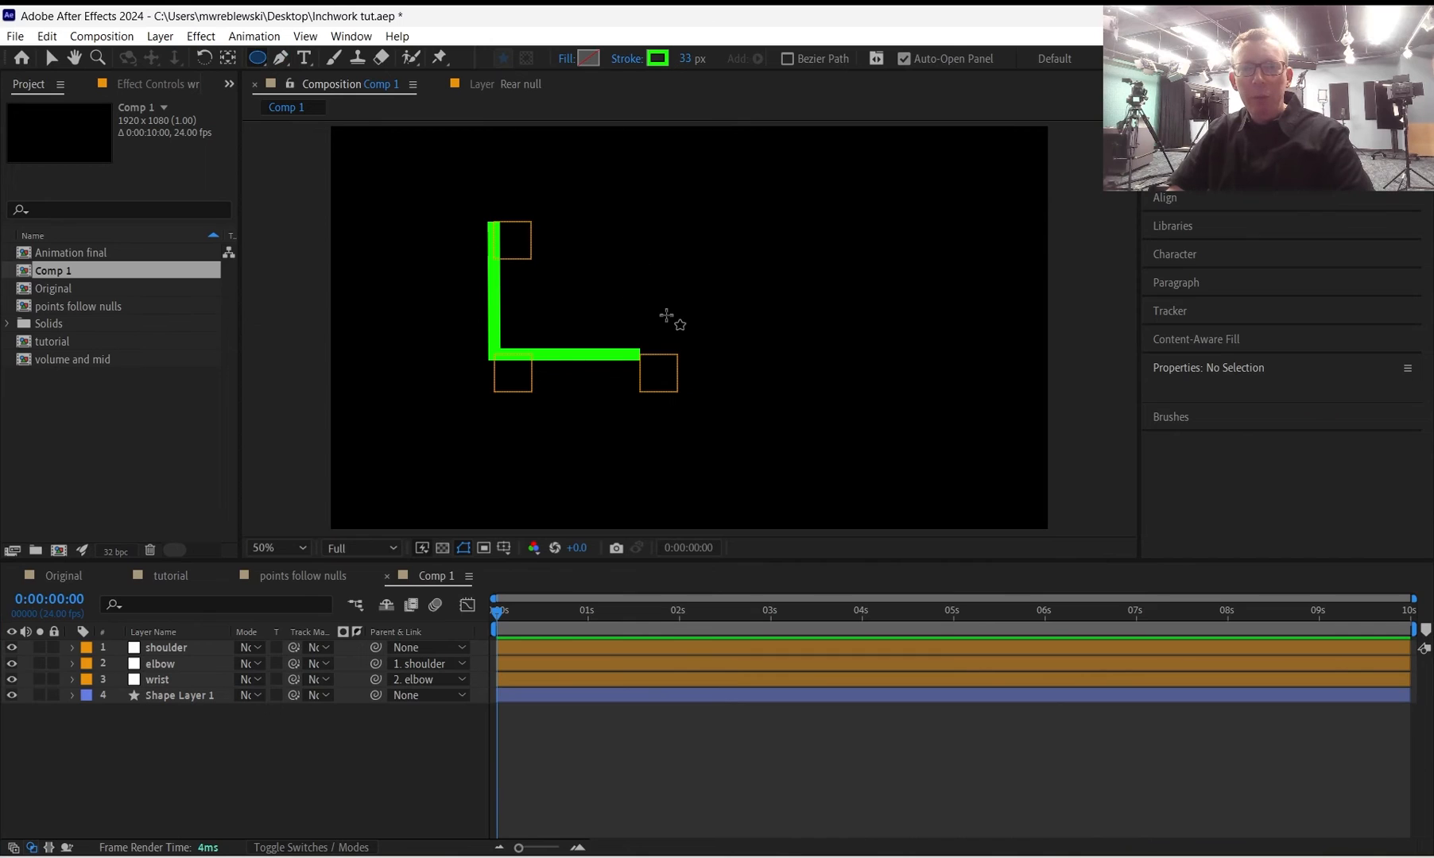
{"action": "left_click_drag", "start_coordinate": [638, 310], "coordinate": [723, 362]}
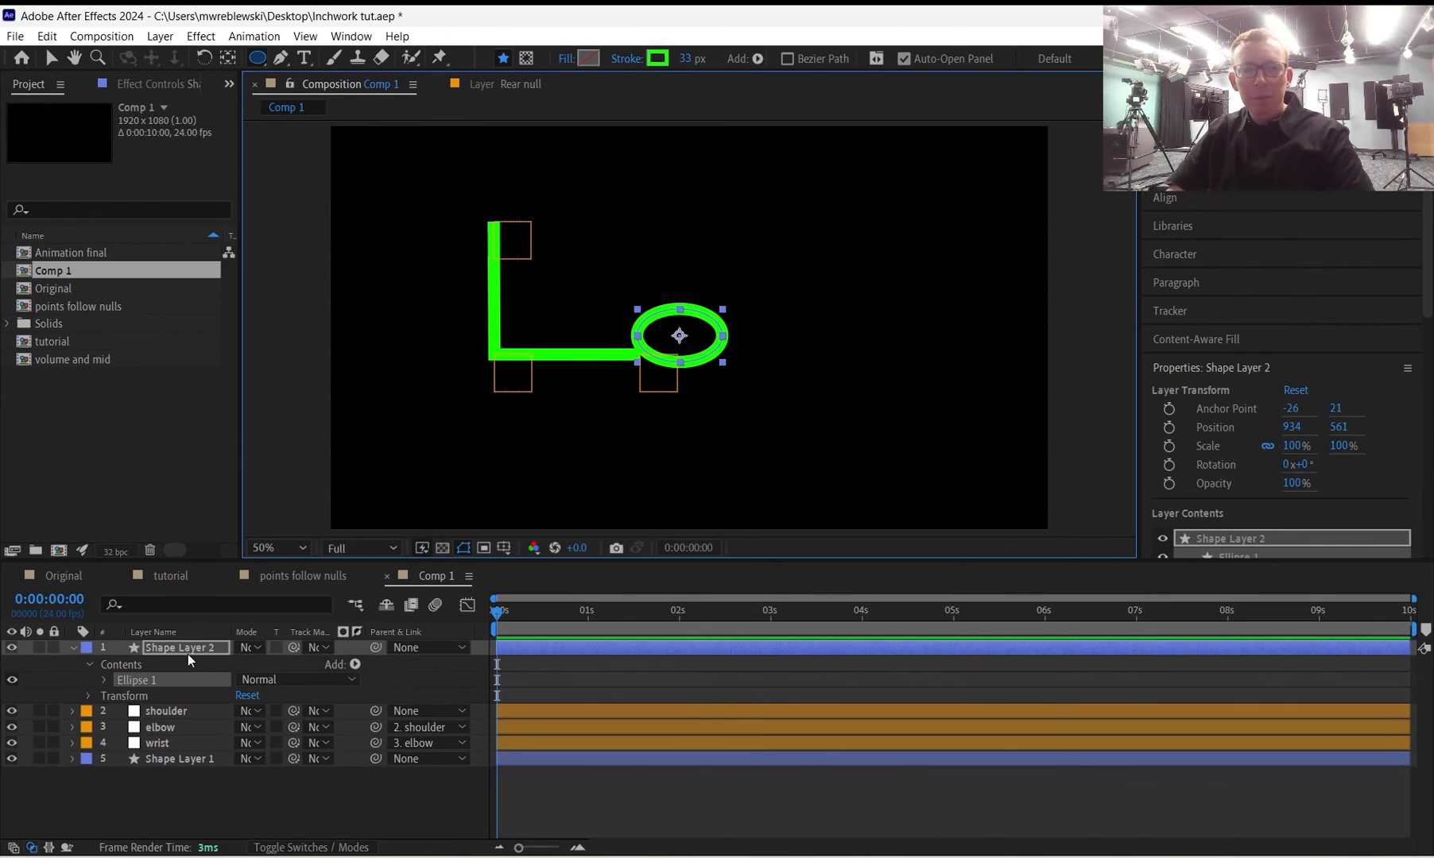
{"action": "left_click", "coordinate": [188, 653]}
{"action": "type", "text": "hand"}
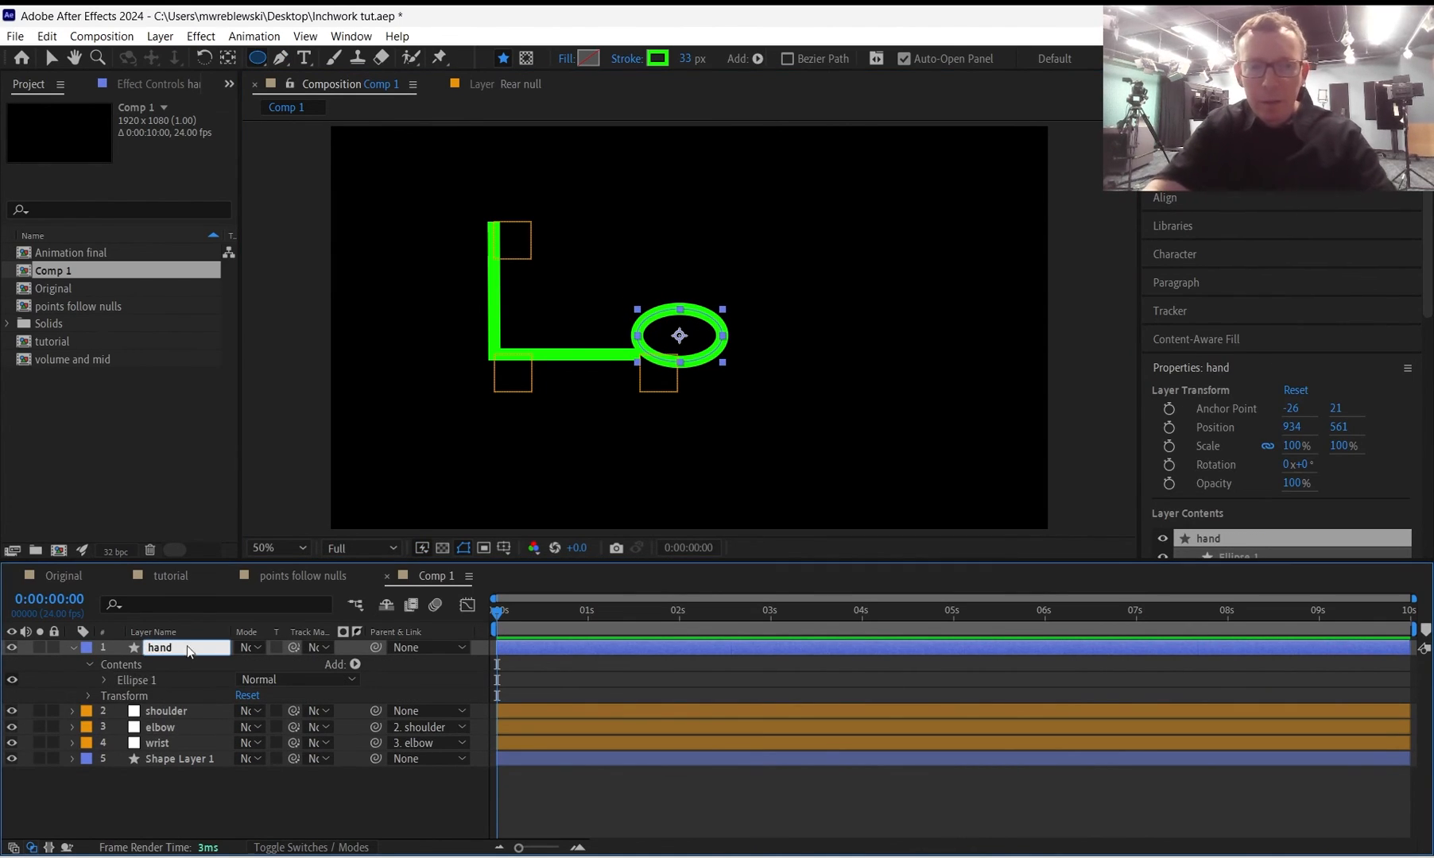
Move the hand ellipse to about 926, 613 so it lines up with the forearm, and parent it to the wrist null.
{"action": "left_click", "coordinate": [54, 52]}
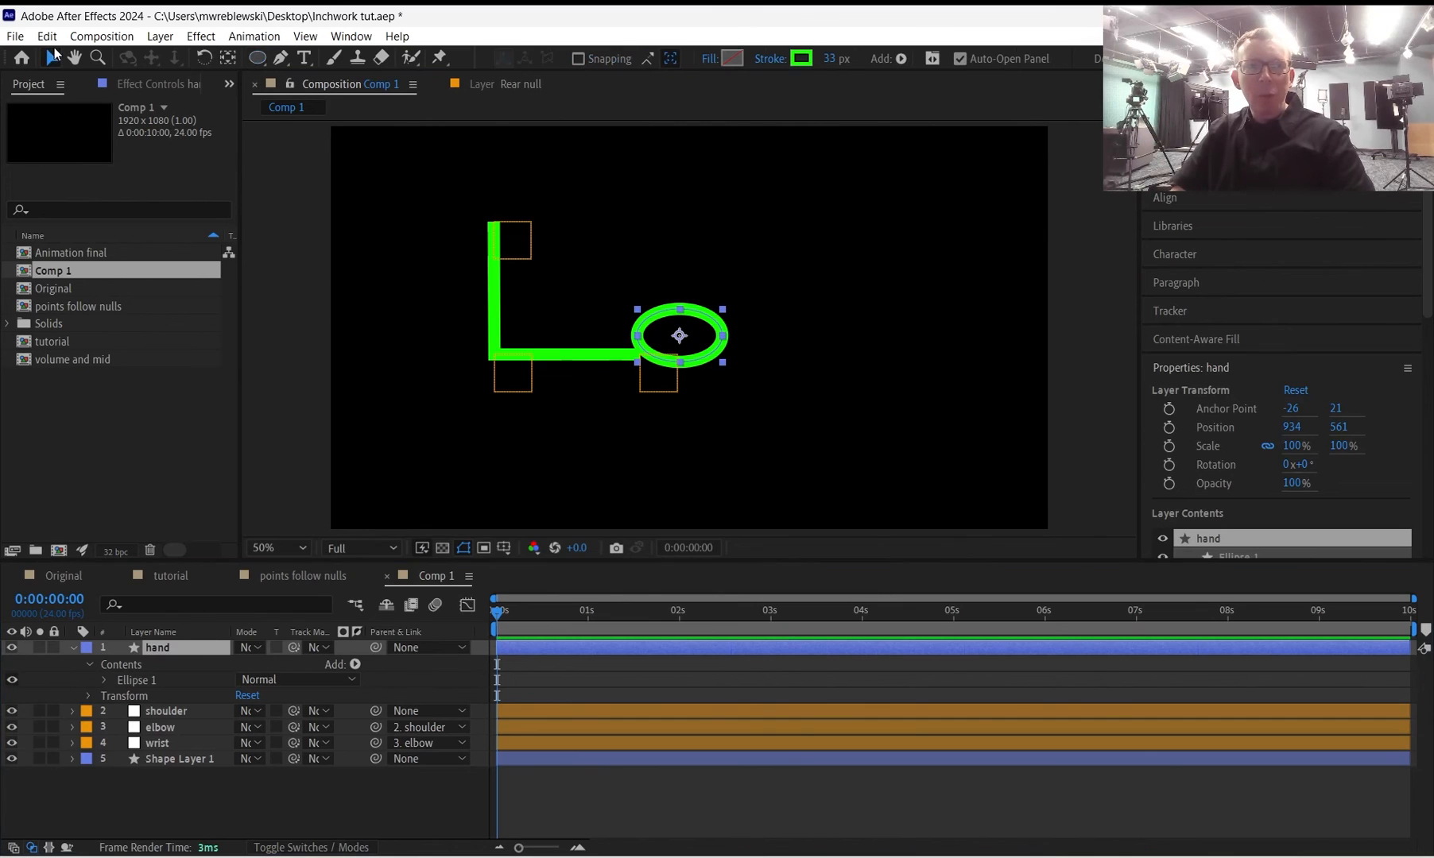
{"action": "left_click_drag", "start_coordinate": [716, 323], "coordinate": [713, 343]}
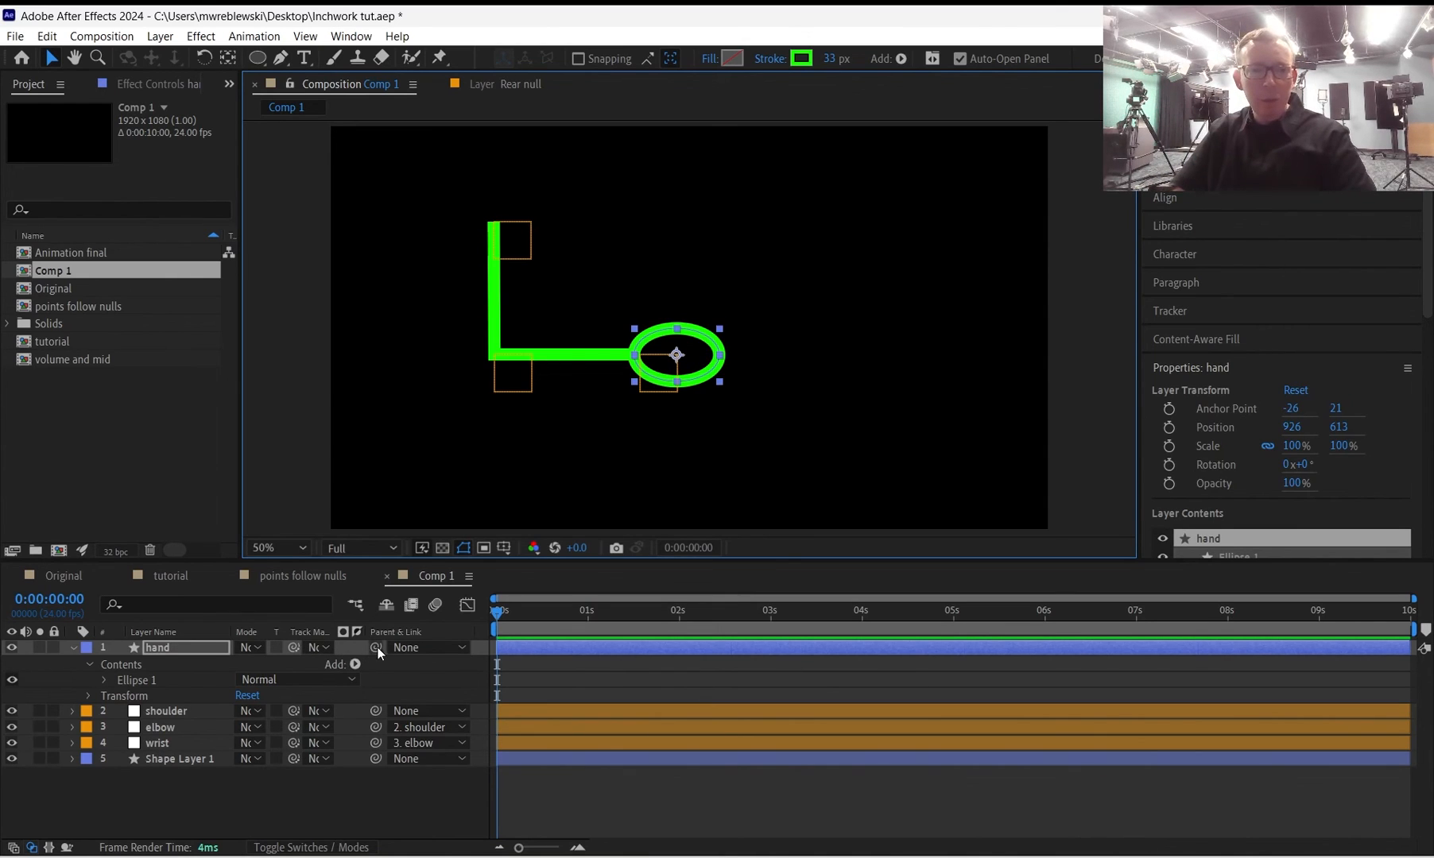
{"action": "left_click_drag", "start_coordinate": [375, 648], "coordinate": [171, 744]}
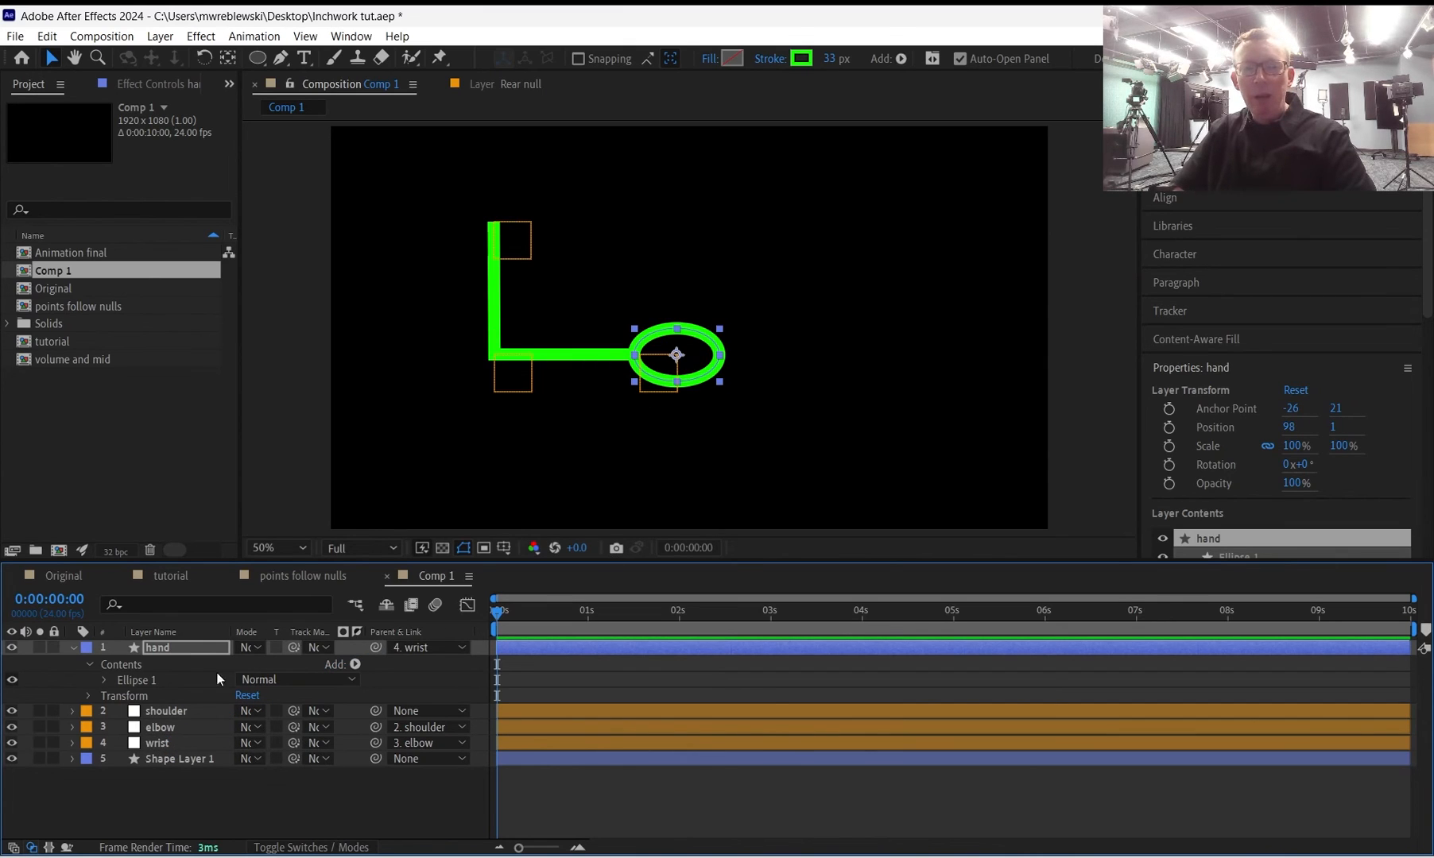
Raise the forearm's end by setting the wrist null's Y position to -46.
{"action": "left_click", "coordinate": [159, 741]}
{"action": "key", "text": "p"}
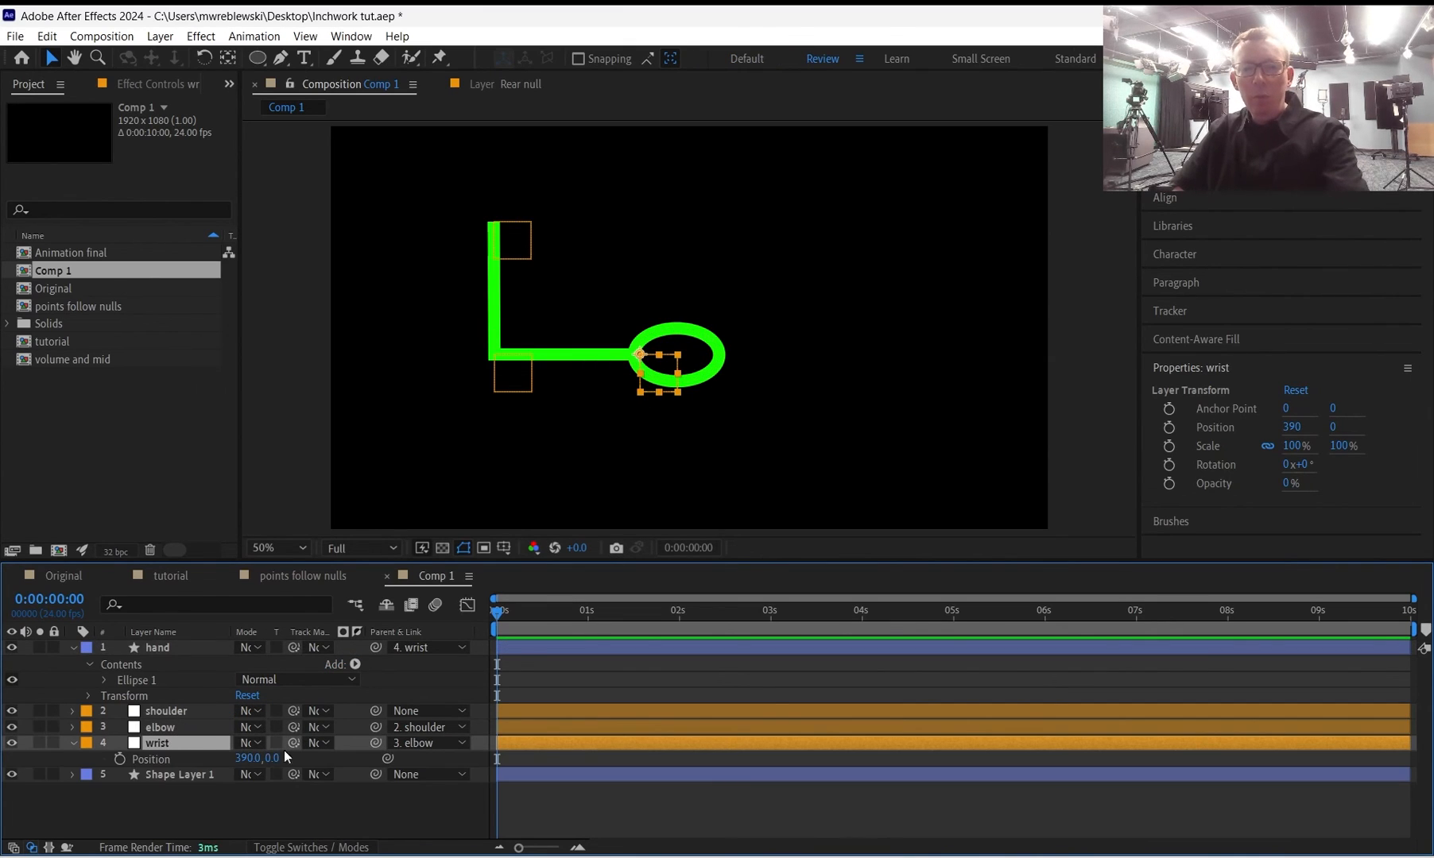
{"action": "left_click_drag", "start_coordinate": [274, 759], "coordinate": [268, 722]}
Try rotating the whole arm by setting the shoulder null's rotation to 11°, and undo the change.
{"action": "left_click", "coordinate": [170, 706]}
{"action": "key", "text": "r"}
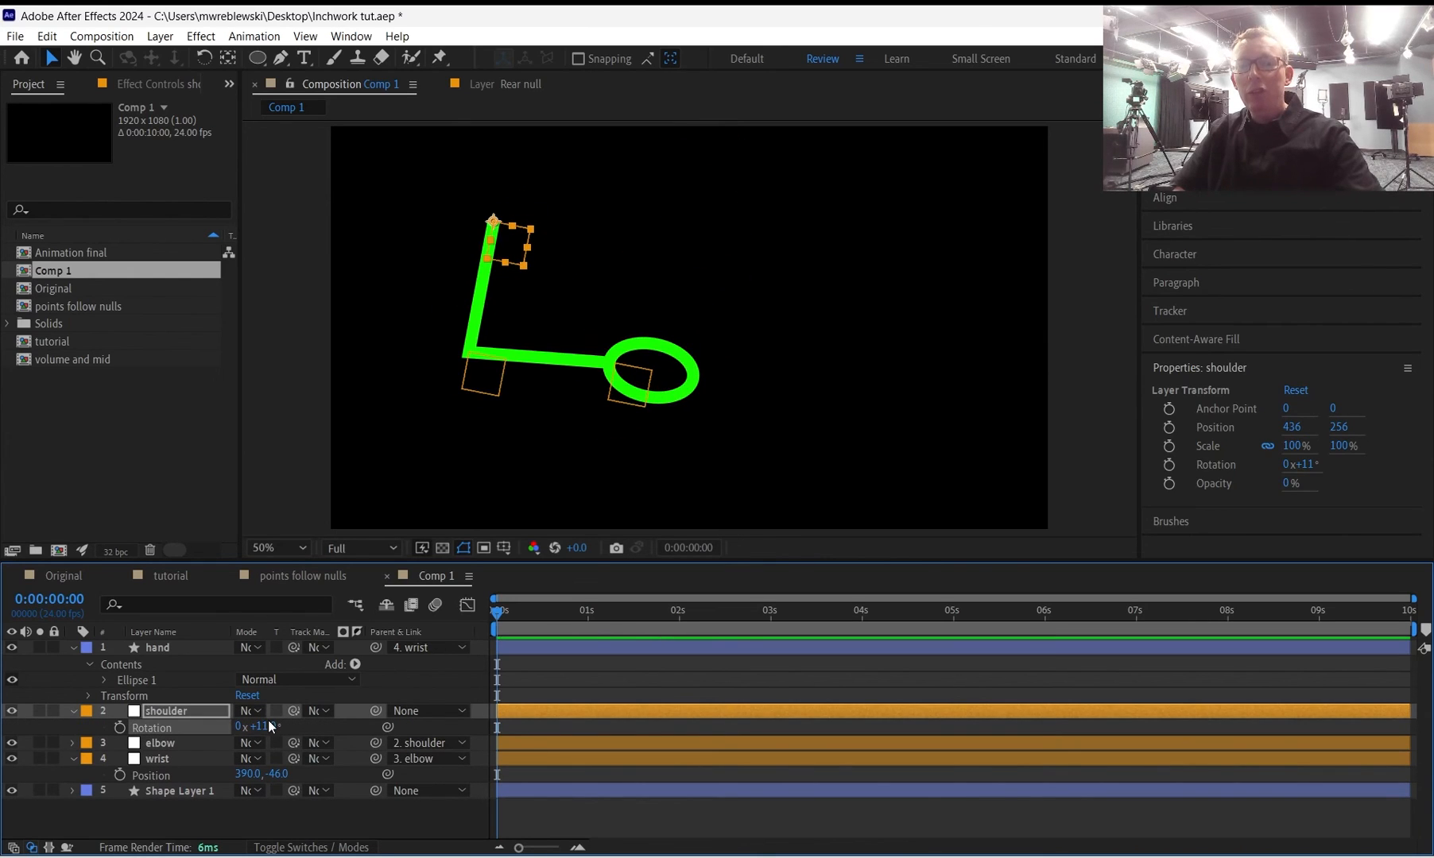
{"action": "key", "text": "ctrl+z"}
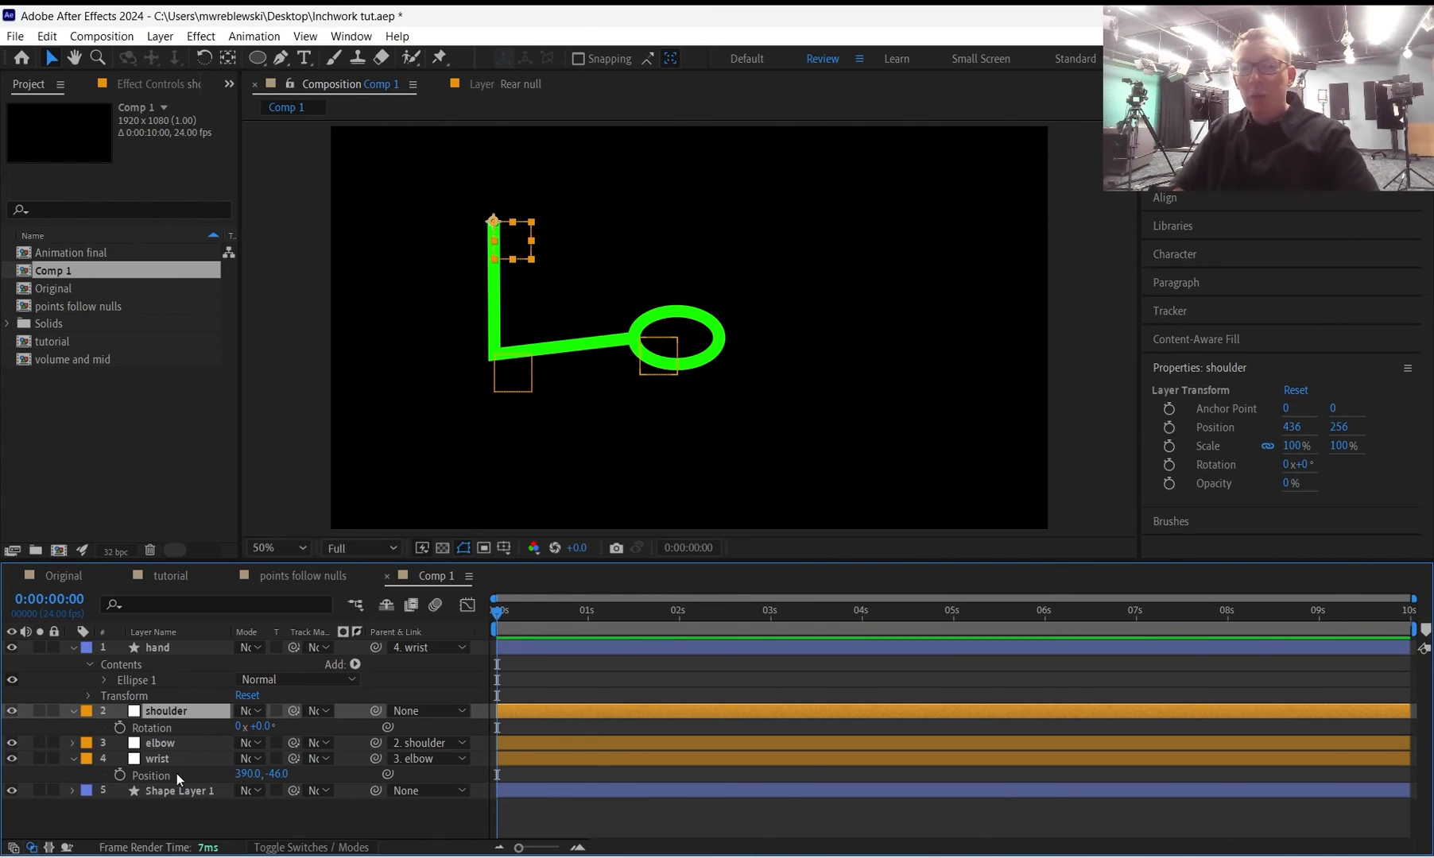
Tilt the hand upward by setting the wrist null's rotation to -23°.
{"action": "left_click", "coordinate": [157, 760]}
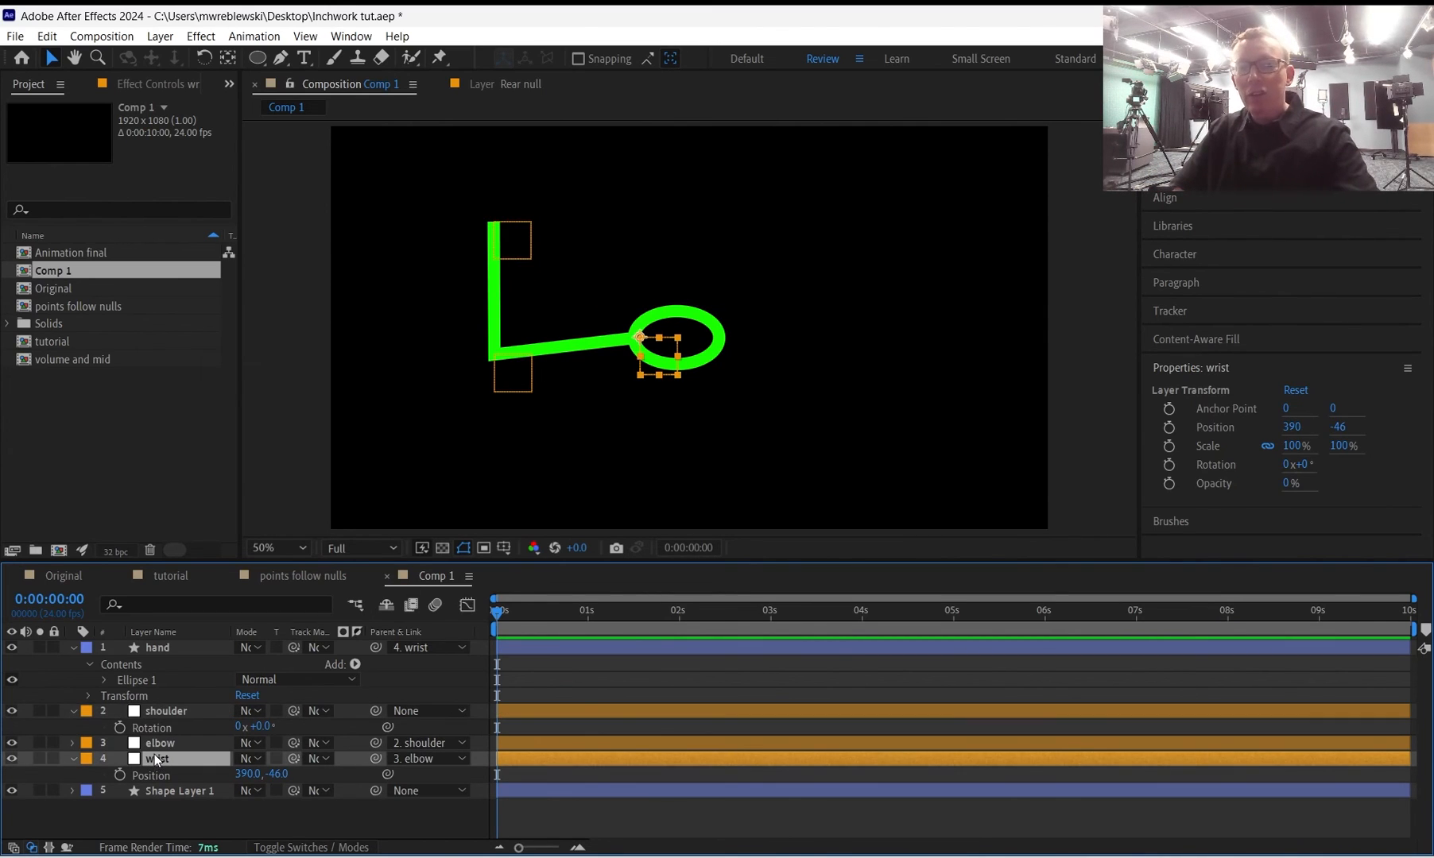
{"action": "key", "text": "r"}
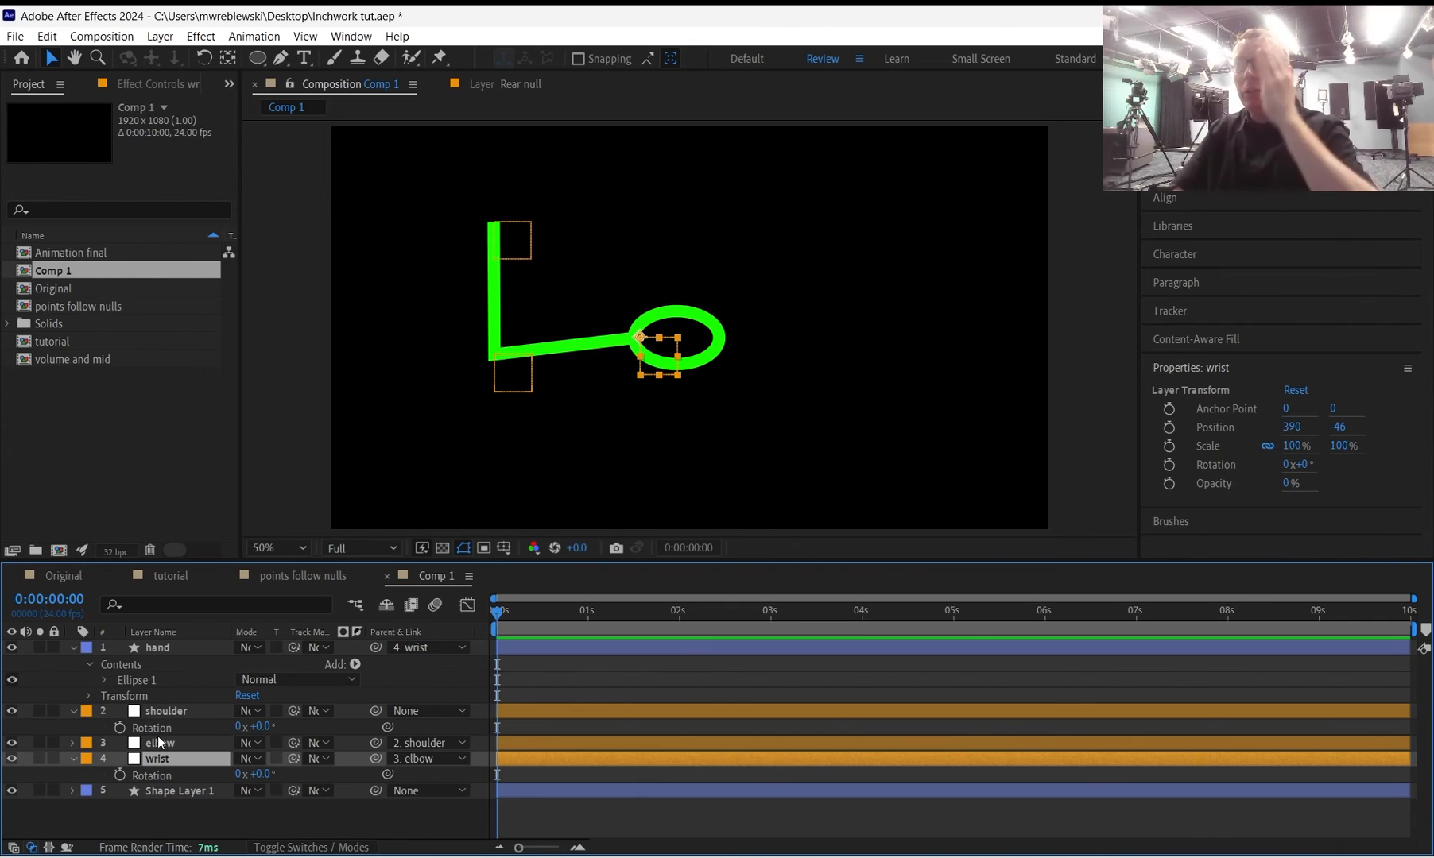
{"action": "left_click_drag", "start_coordinate": [263, 778], "coordinate": [229, 769]}
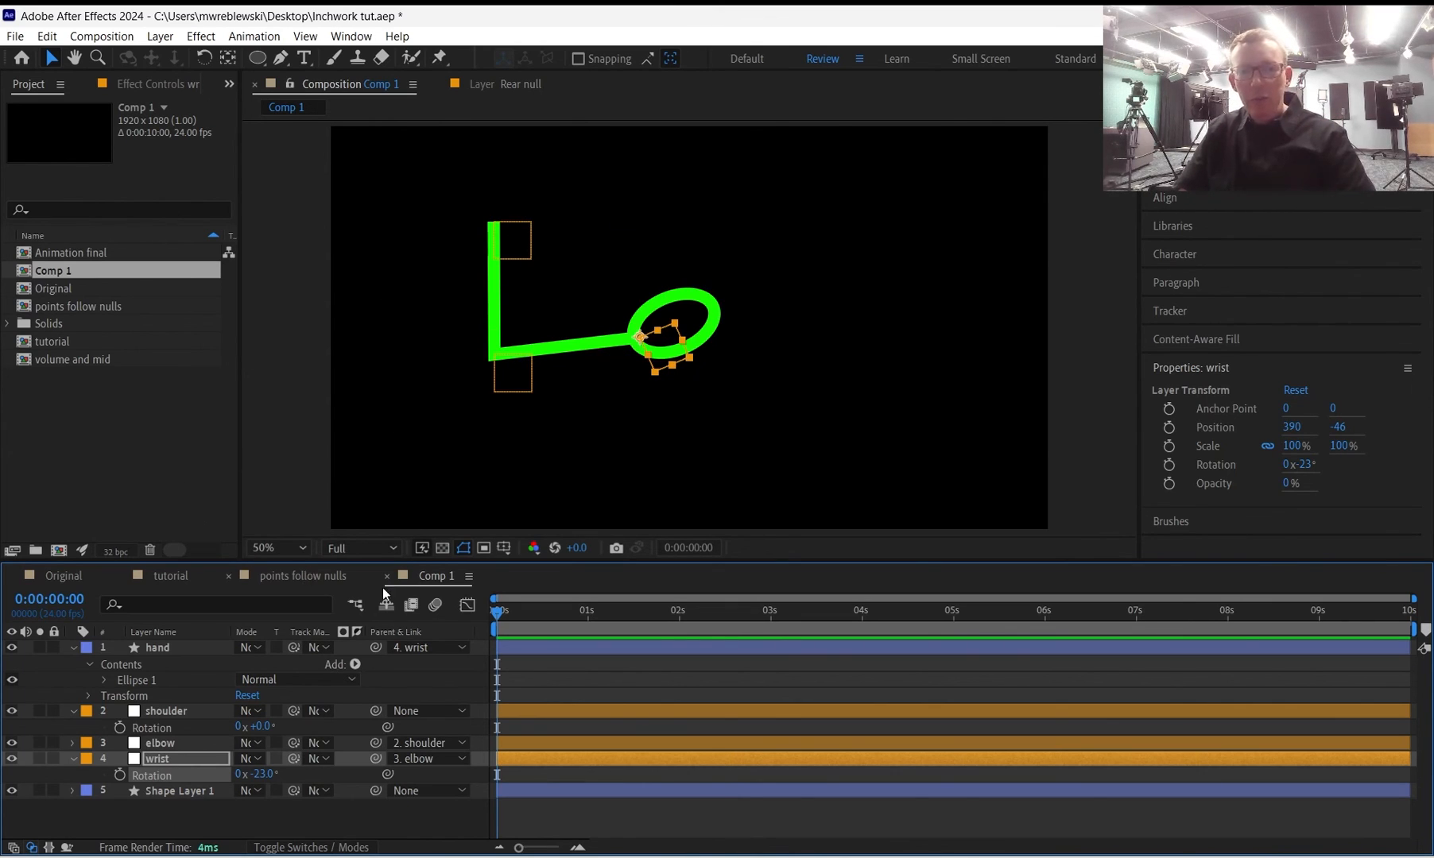
Rename the Comp 1 composition as arm rig.
{"action": "left_click", "coordinate": [83, 276]}
{"action": "key", "text": "Return"}
{"action": "type", "text": "arm"}
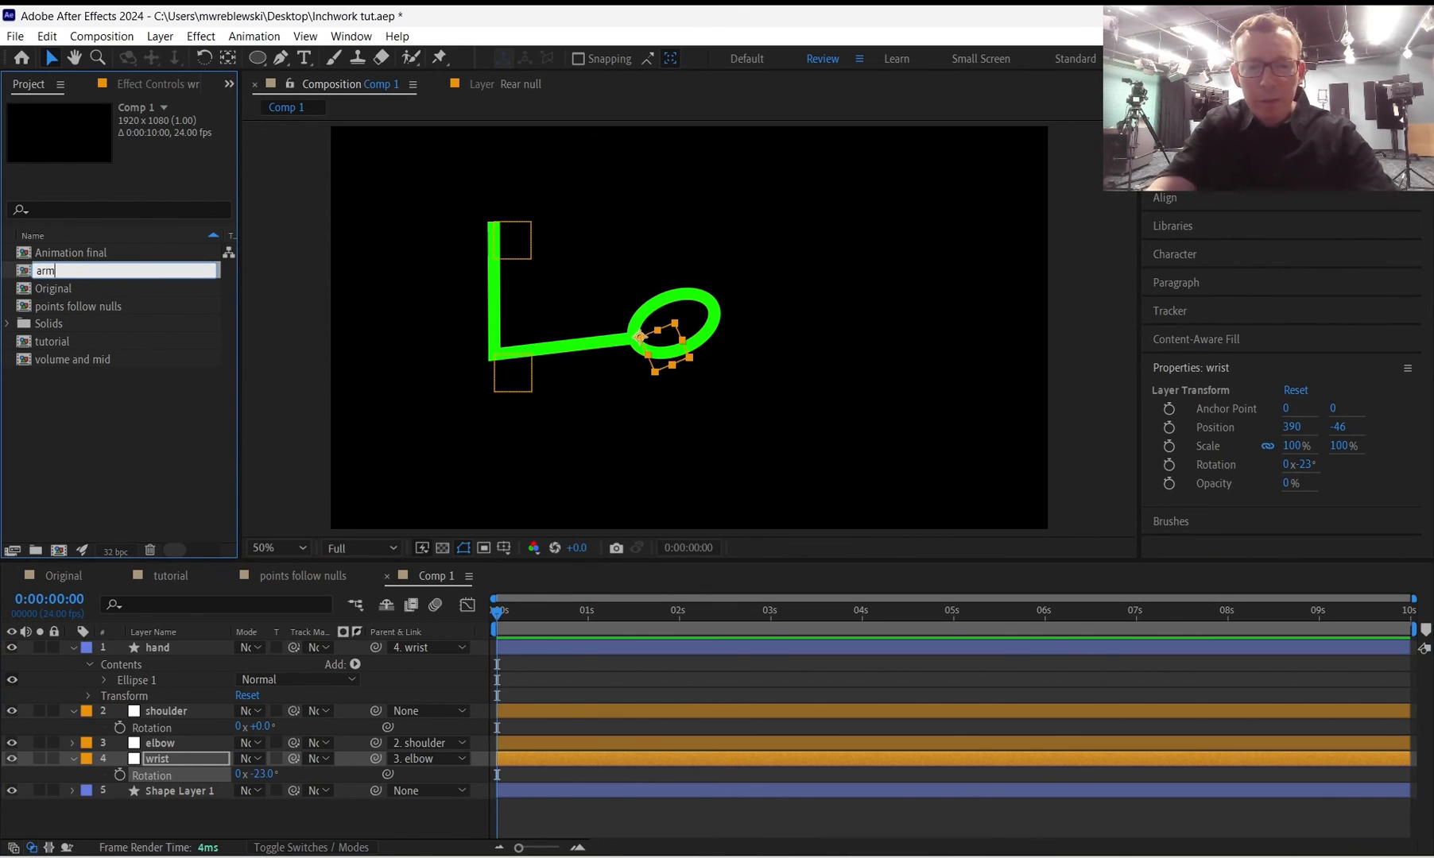
{"action": "type", "text": " rig"}
{"action": "key", "text": "Return"}
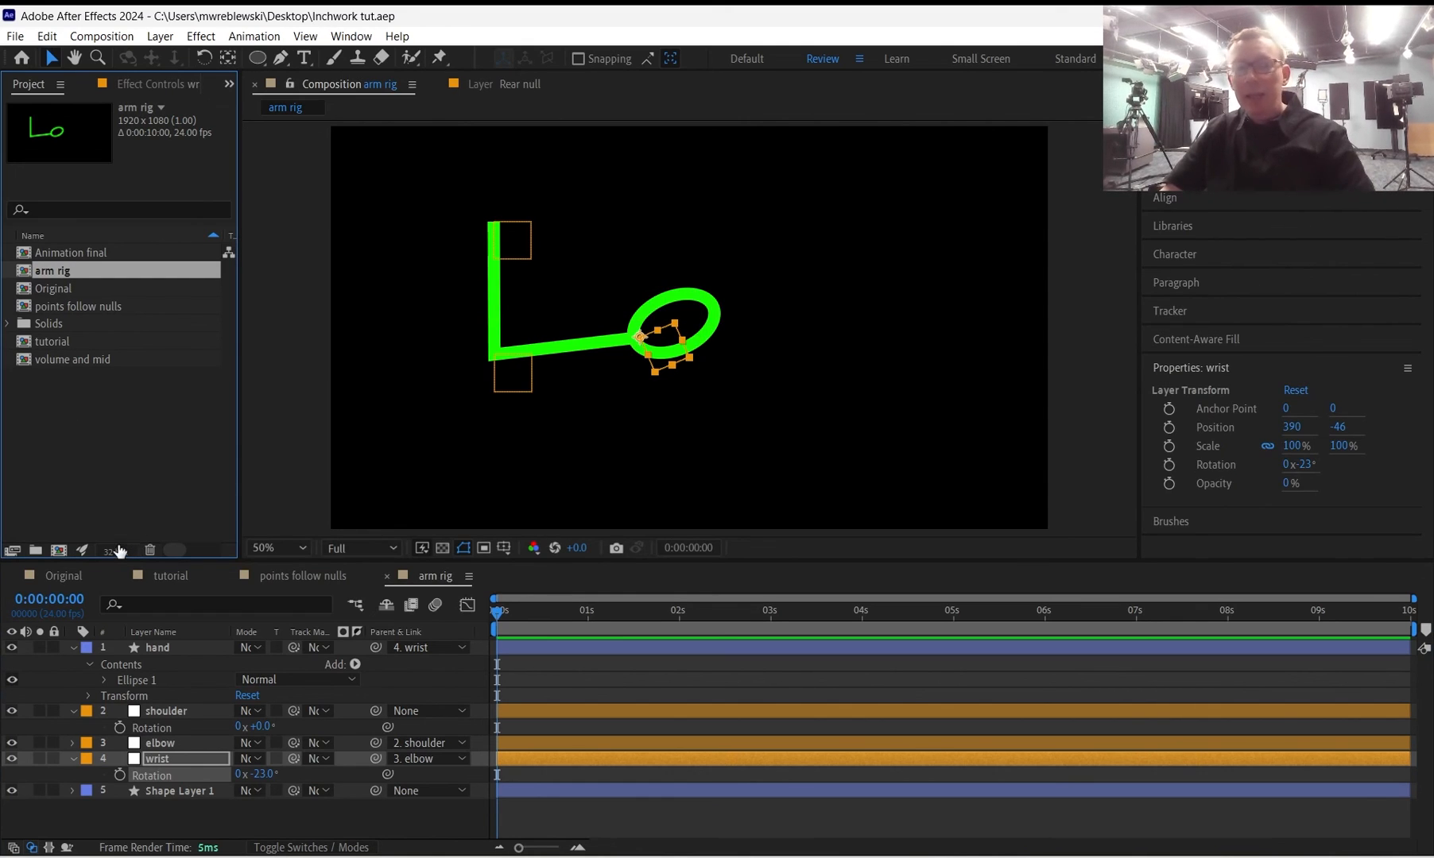
Create a 1920 x 1080, 24 fps, 10-second composition named orbit - follow path.
{"action": "left_click", "coordinate": [58, 551]}
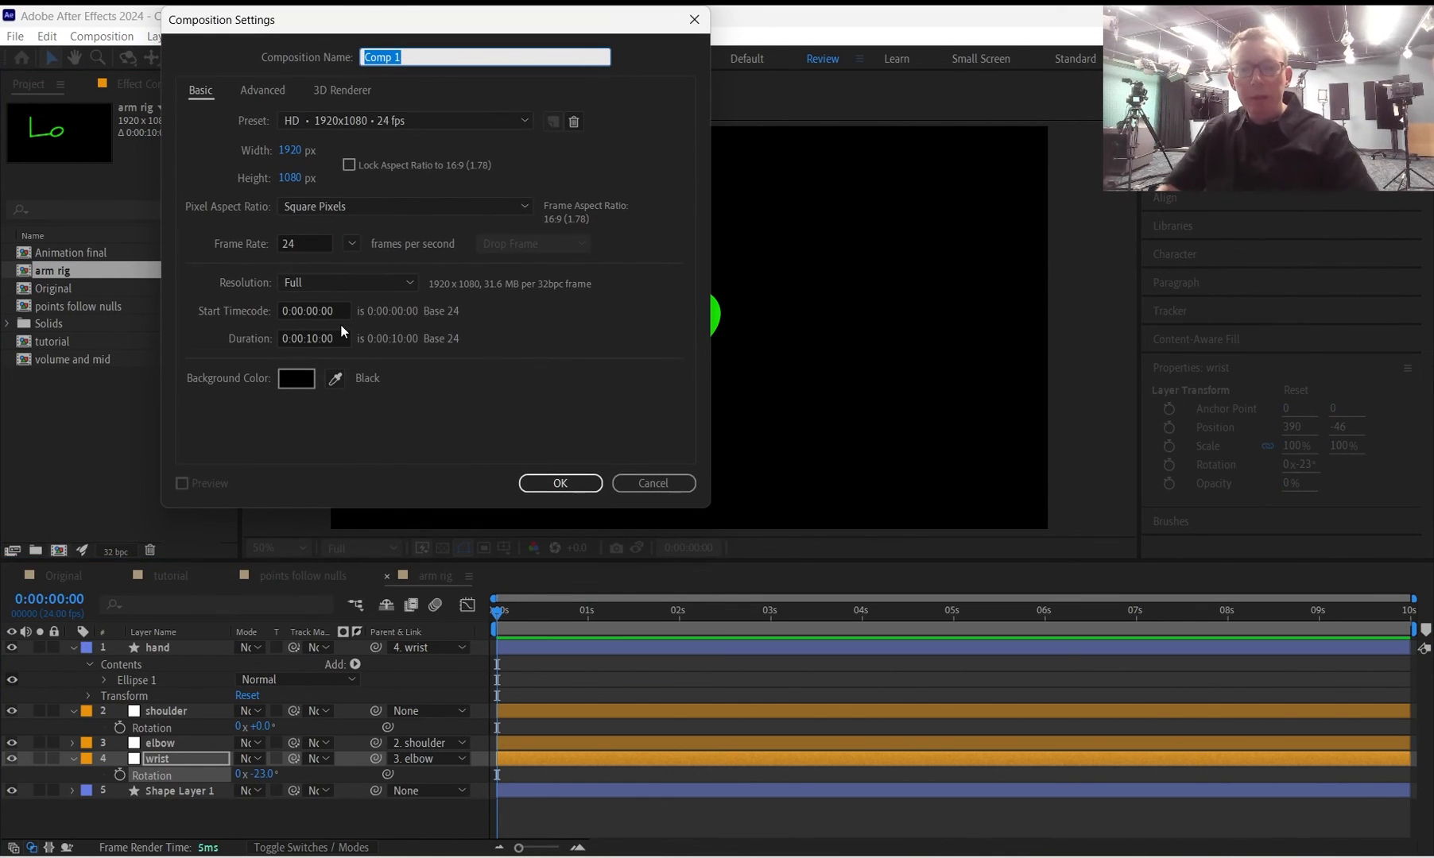
{"action": "type", "text": "orbit"}
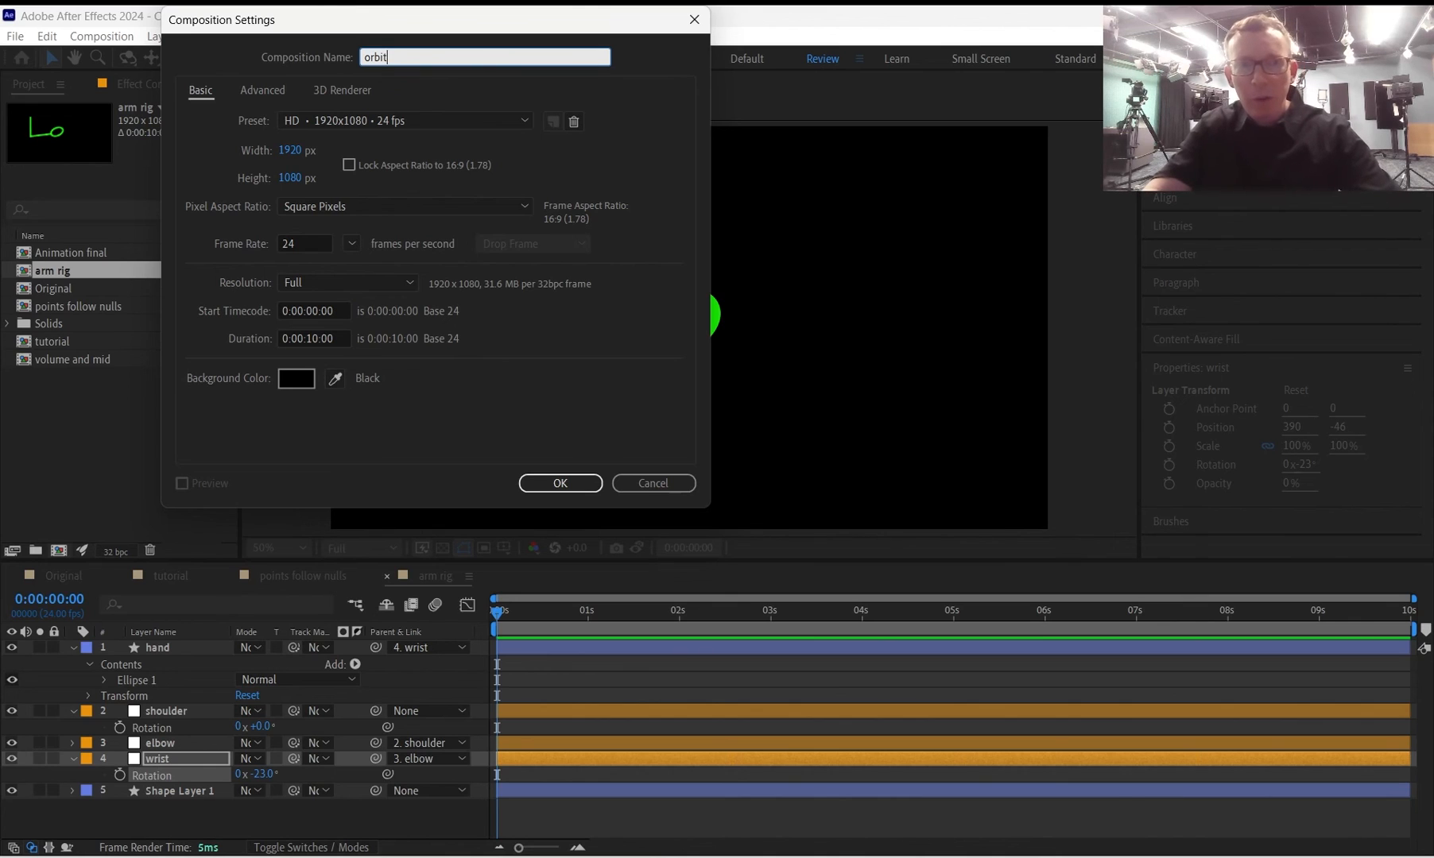
{"action": "type", "text": " - follow"}
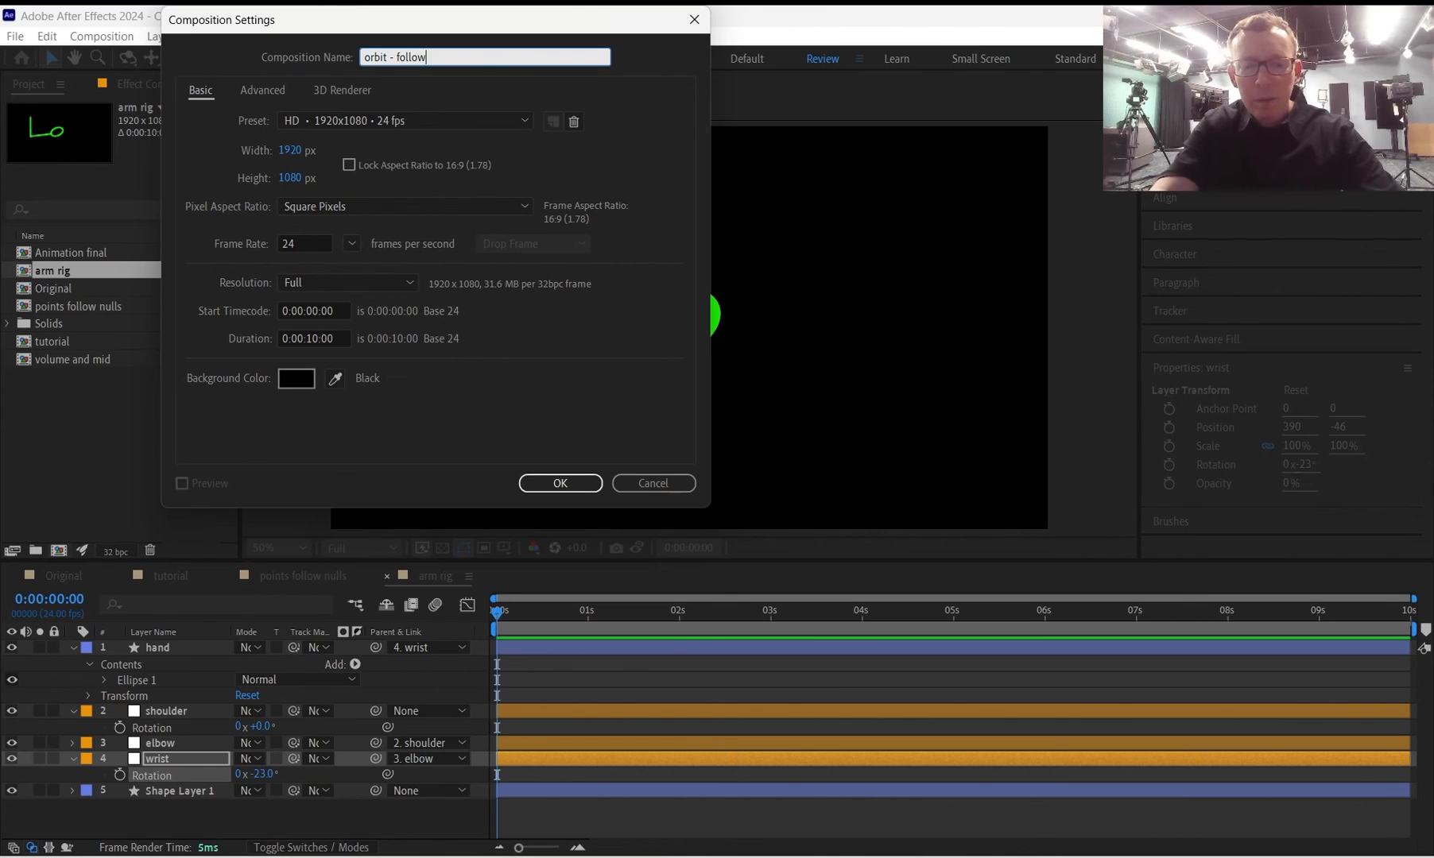
{"action": "type", "text": " path"}
{"action": "key", "text": "Return"}
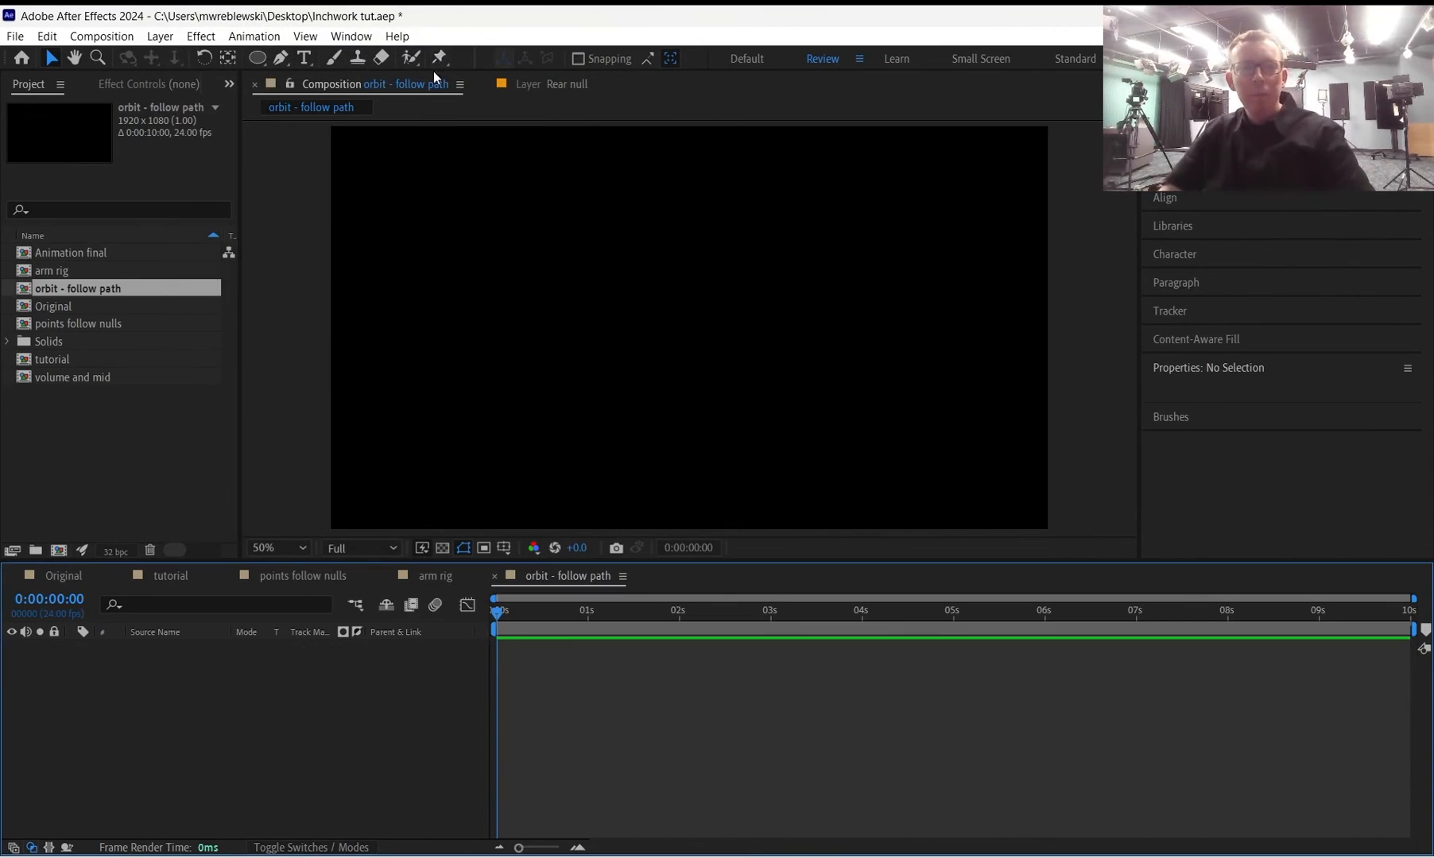
Try a parametric ellipse of about 896 x 338 px in the middle of the frame, and delete its layer.
{"action": "left_click", "coordinate": [256, 58]}
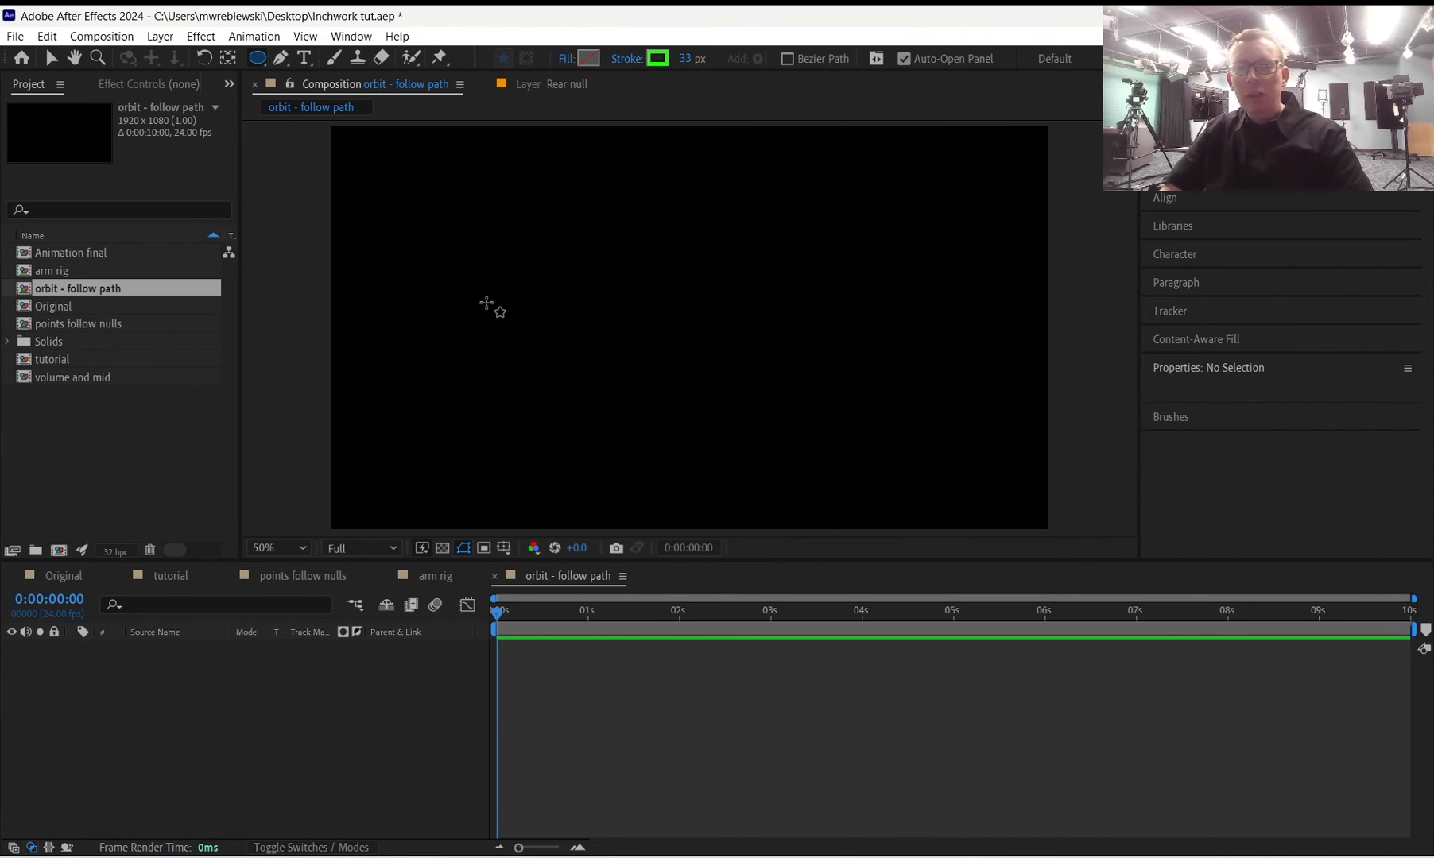
{"action": "left_click_drag", "start_coordinate": [512, 267], "coordinate": [846, 392]}
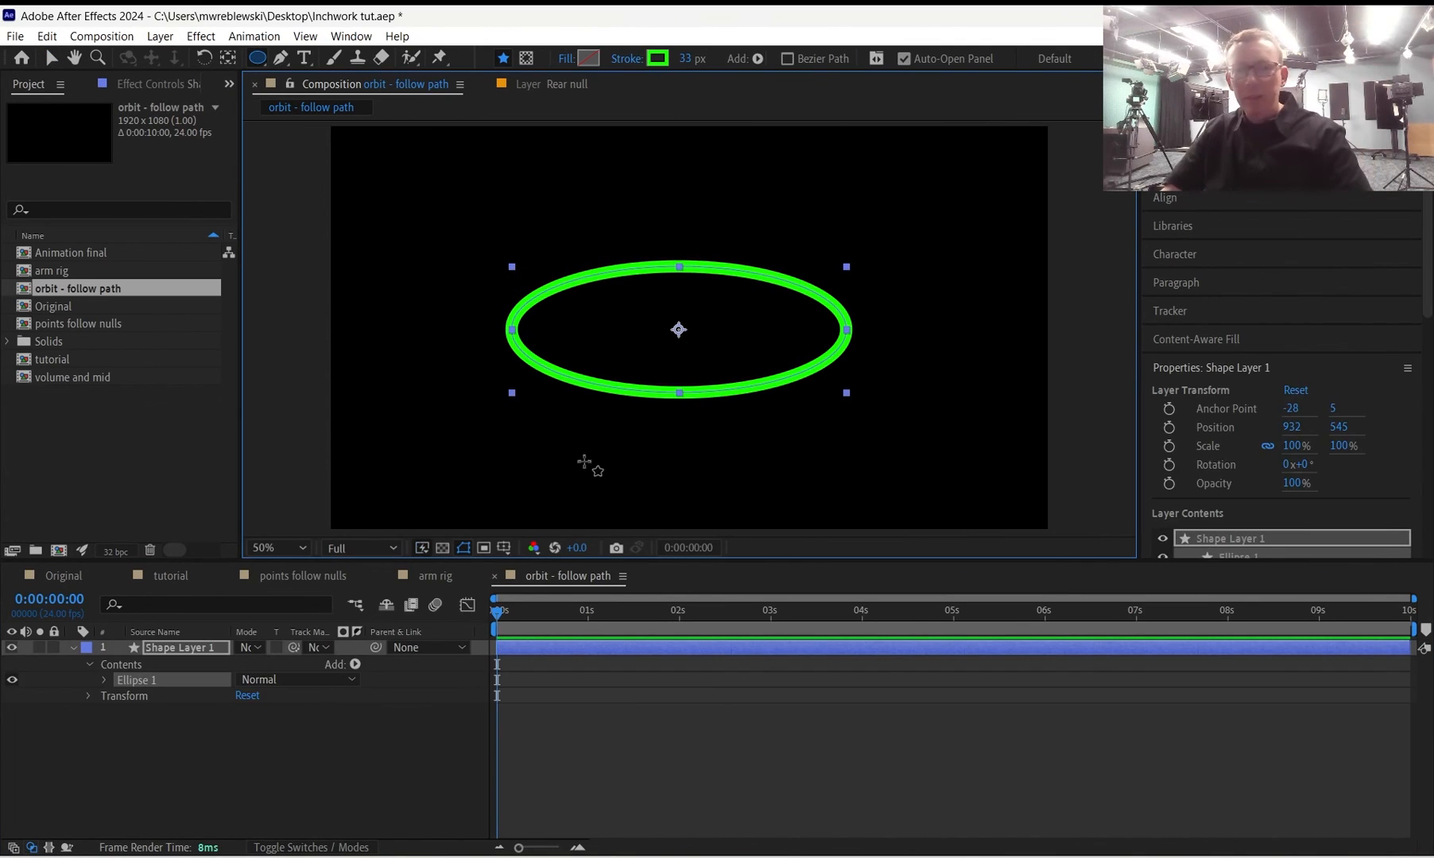
{"action": "left_click", "coordinate": [104, 680]}
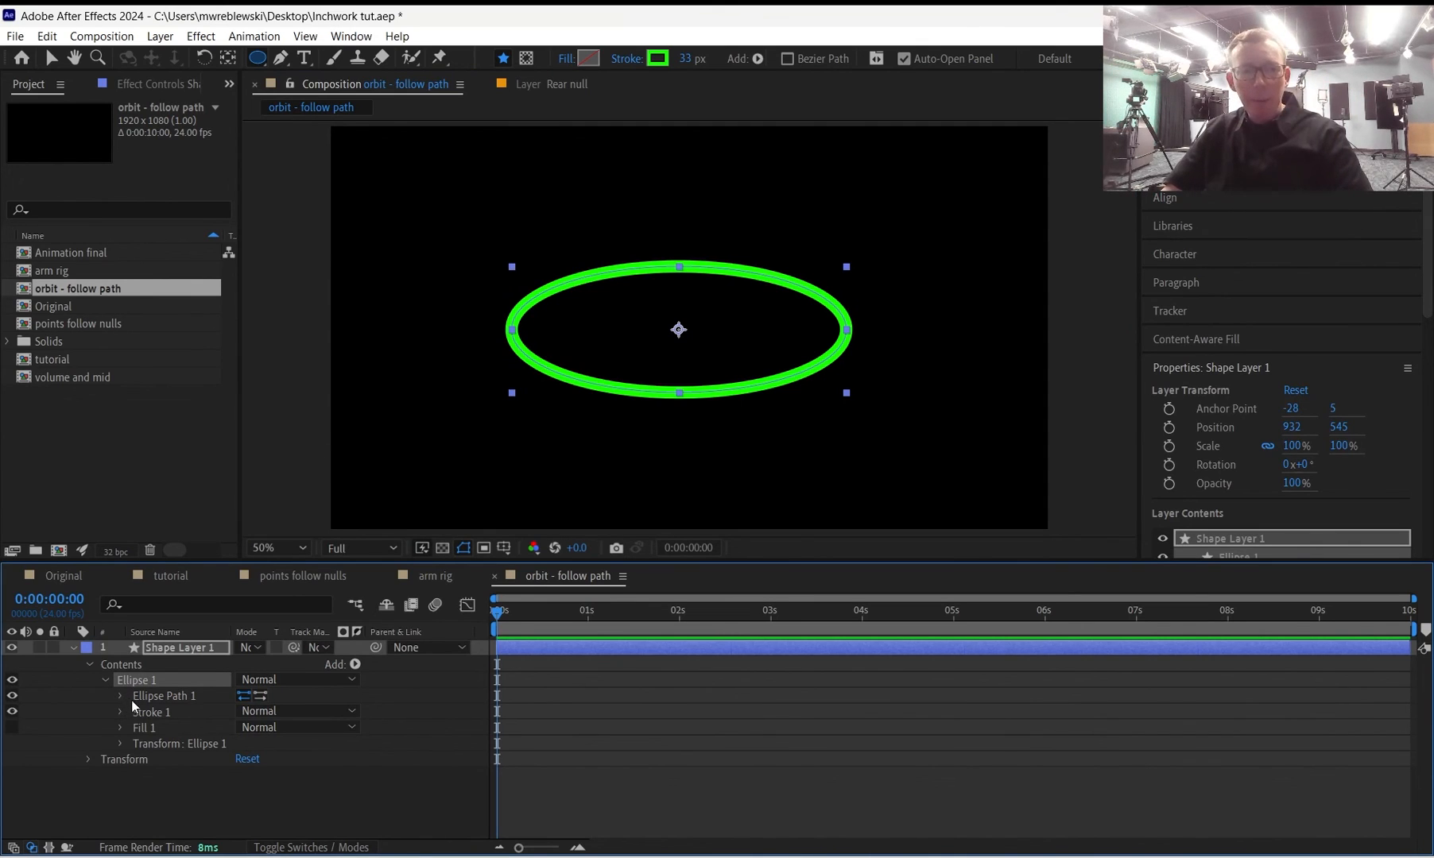
{"action": "left_click", "coordinate": [119, 695]}
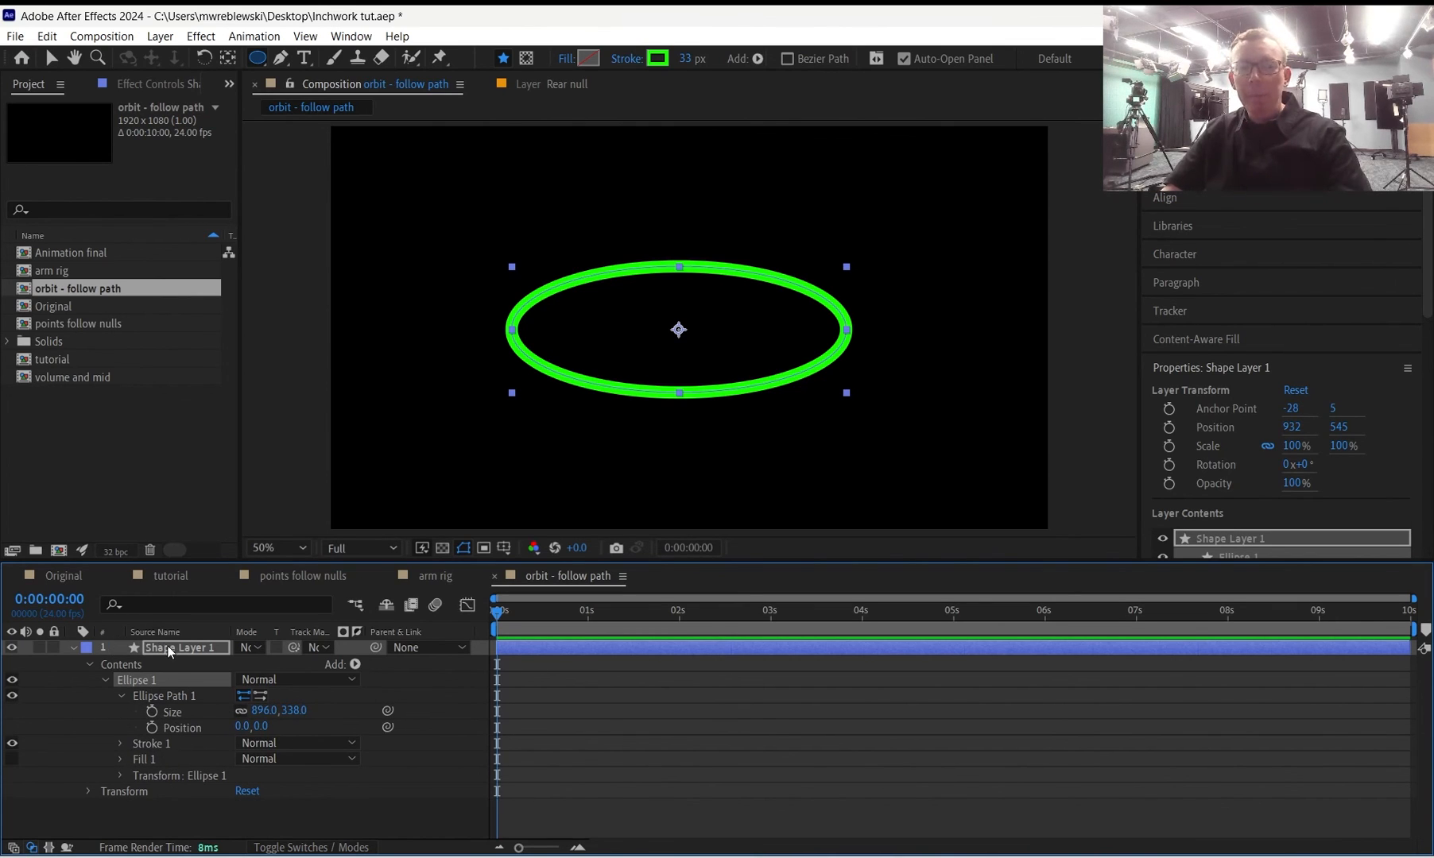
{"action": "key", "text": "Delete"}
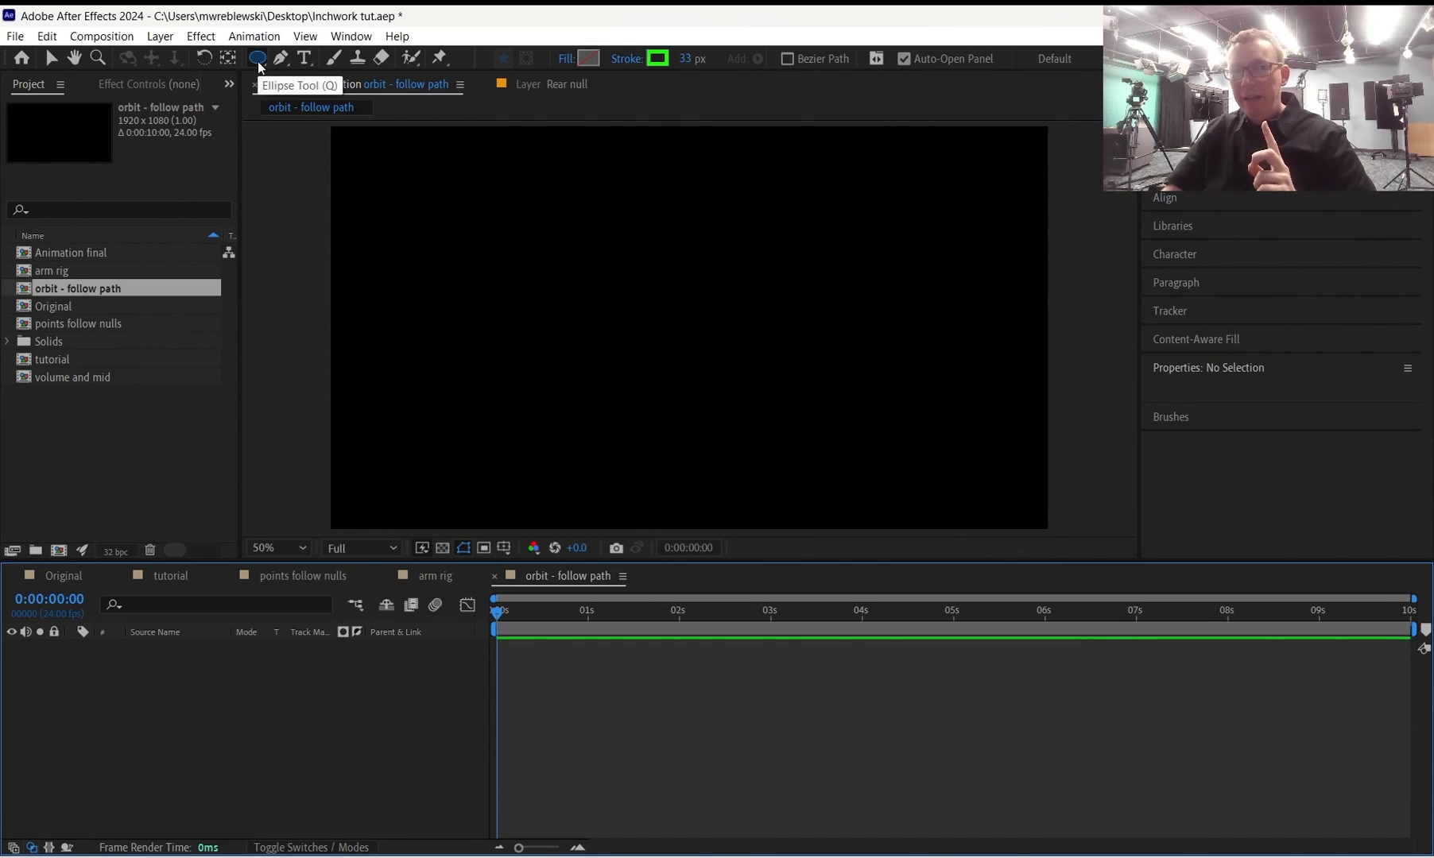
Draw a wide ellipse across the middle of the frame with the Ellipse tool's Bezier Path option enabled.
{"action": "left_click", "coordinate": [790, 60]}
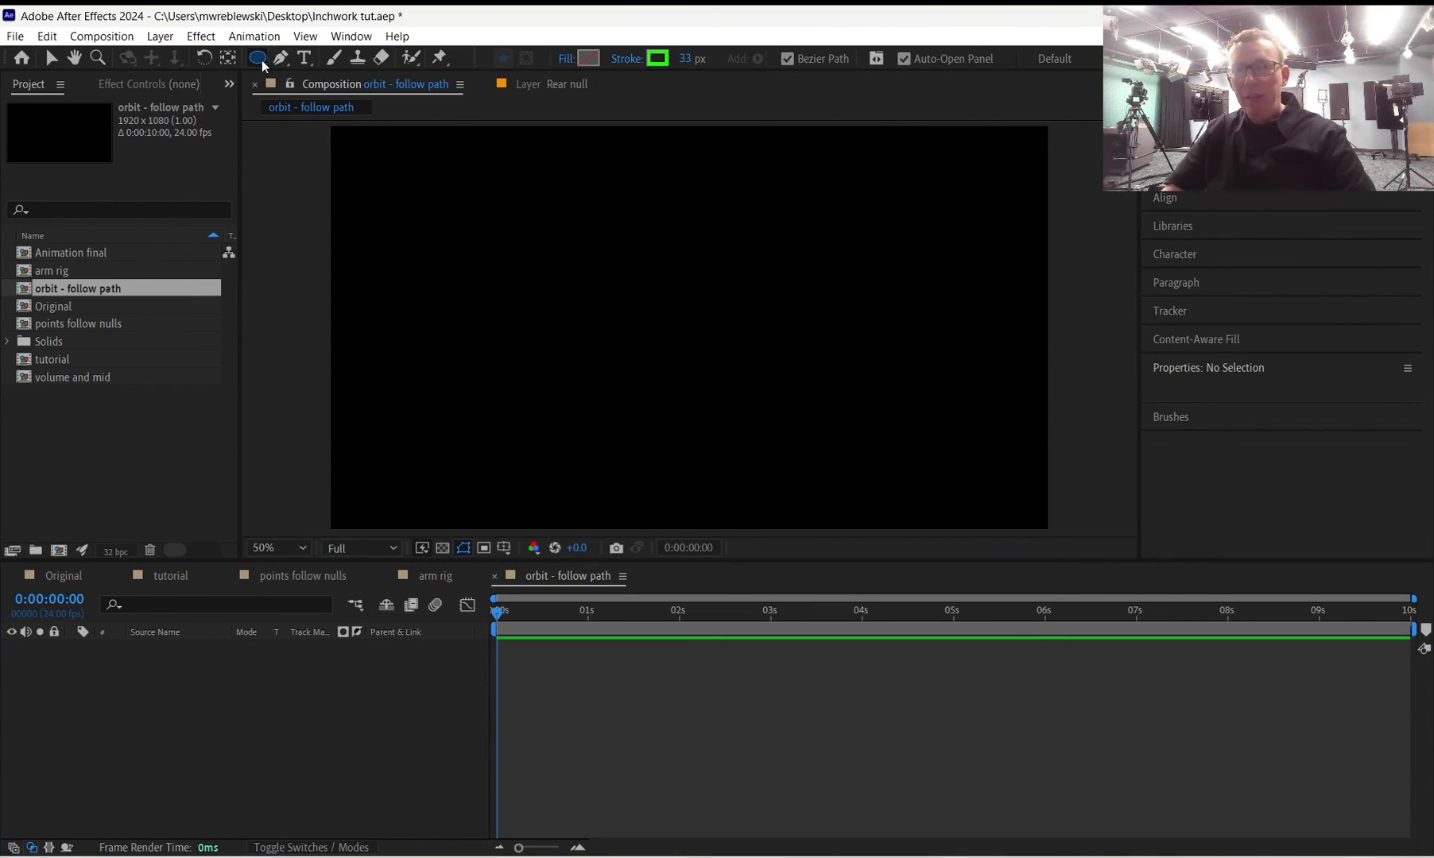
{"action": "left_click_drag", "start_coordinate": [261, 59], "coordinate": [314, 71]}
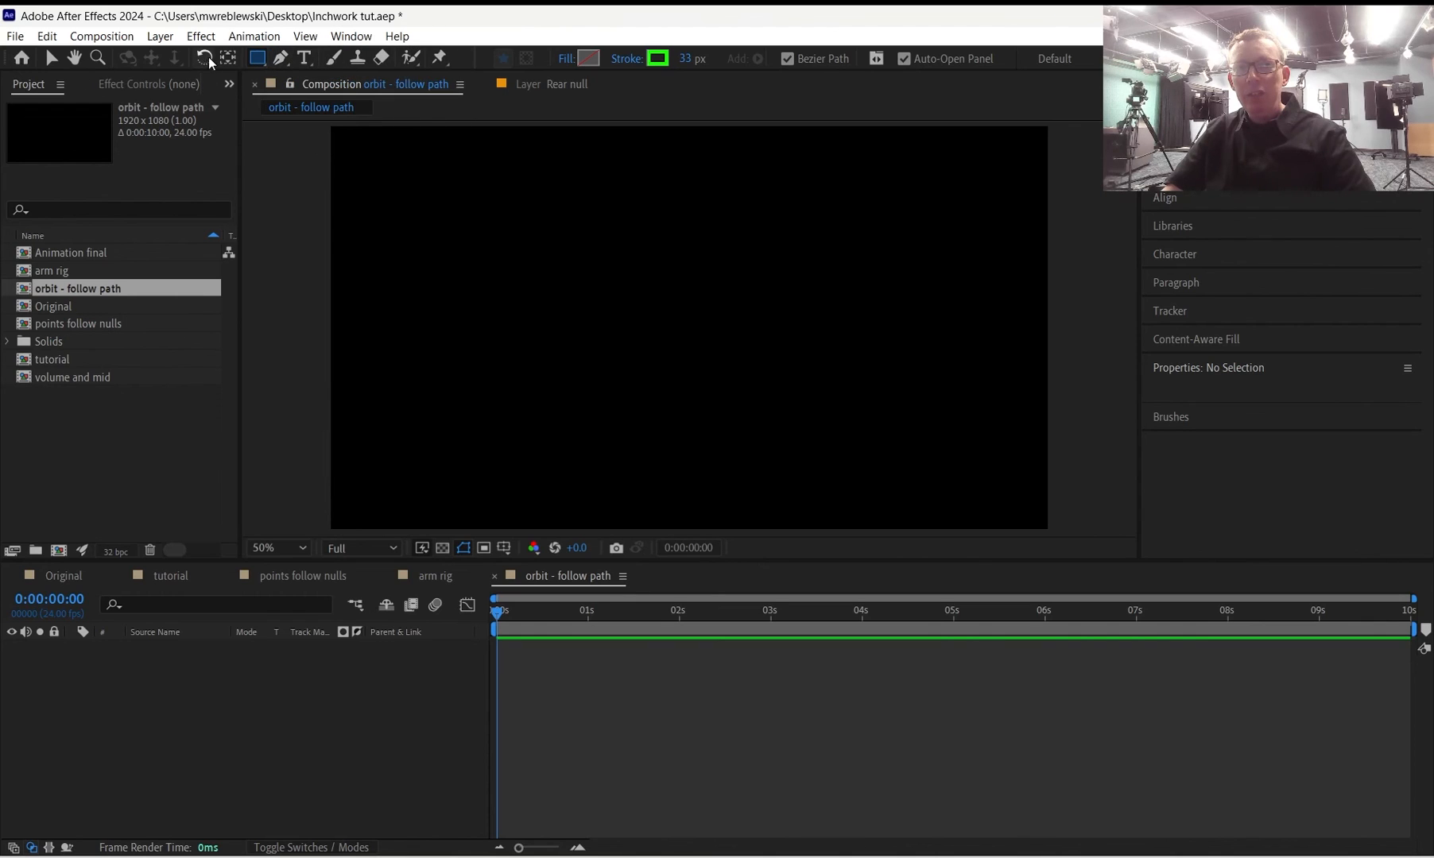
{"action": "left_click", "coordinate": [52, 58]}
{"action": "left_click", "coordinate": [258, 57]}
{"action": "left_click_drag", "start_coordinate": [260, 60], "coordinate": [296, 96]}
{"action": "left_click_drag", "start_coordinate": [517, 230], "coordinate": [837, 393]}
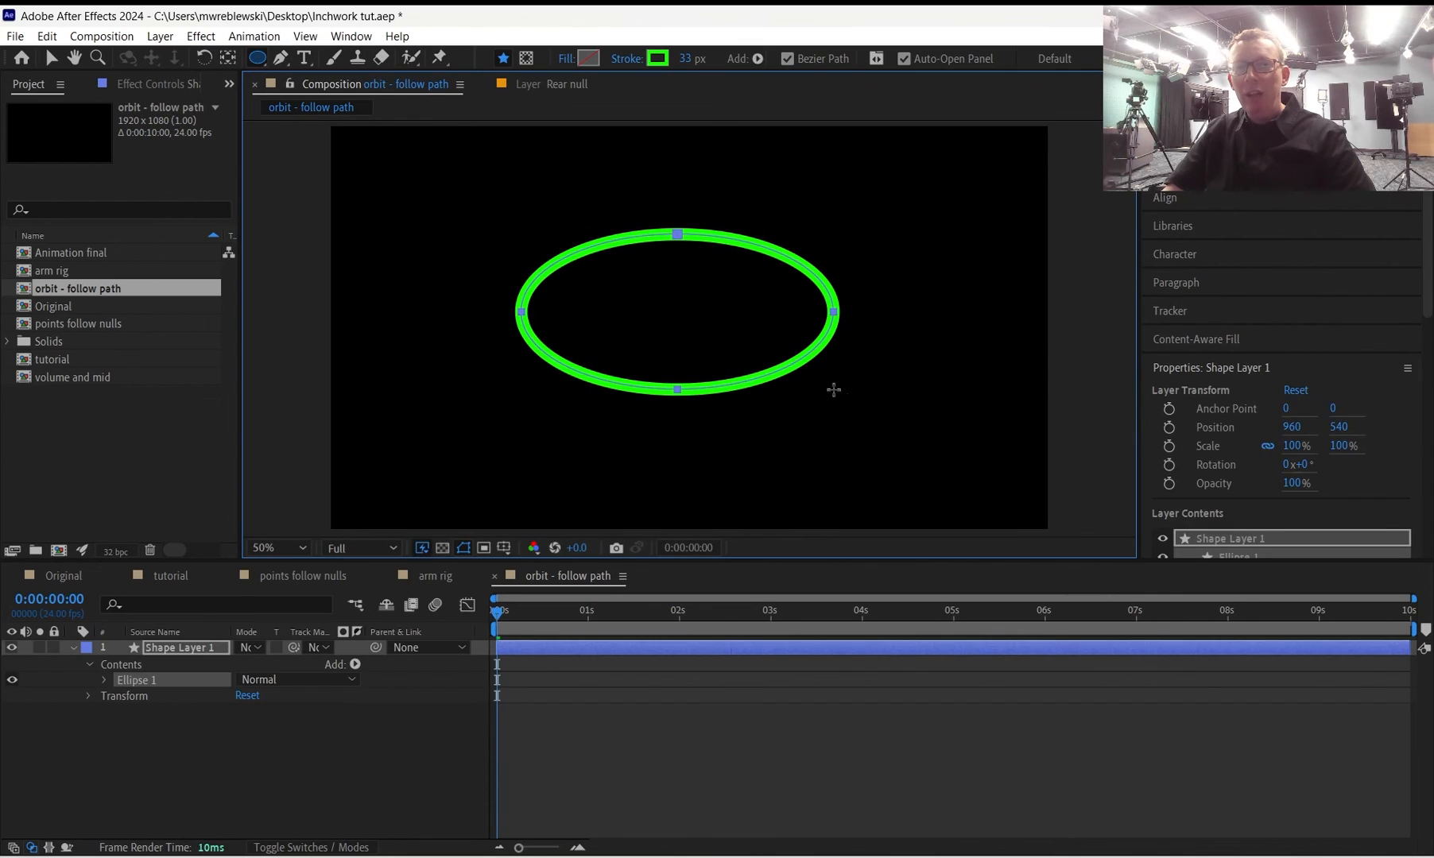
Create a null that traces the green ellipse's path with Create Nulls From Paths, and preview its motion along the orbit.
{"action": "left_click", "coordinate": [104, 680]}
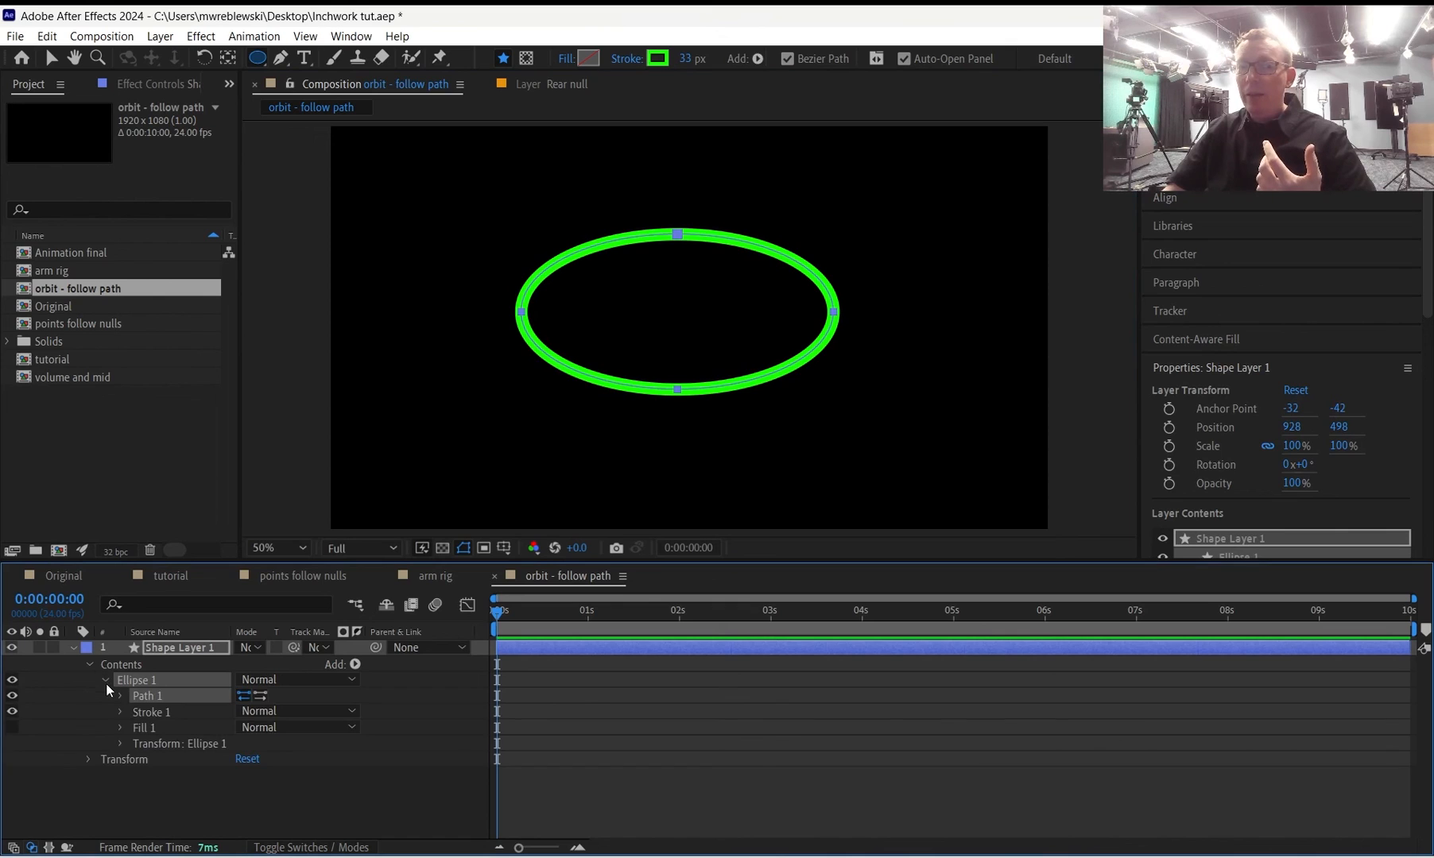
{"action": "left_click", "coordinate": [121, 695]}
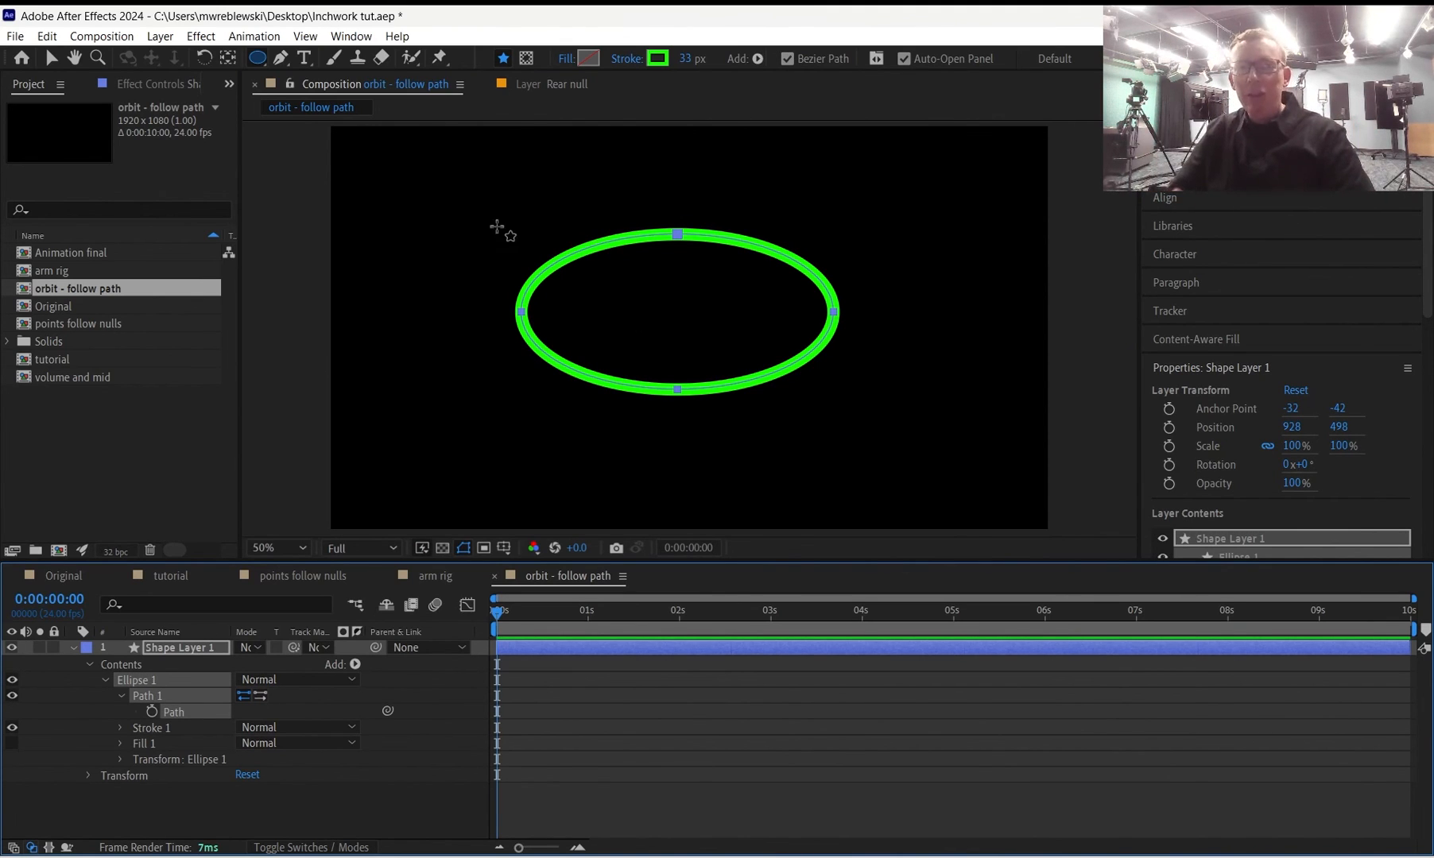
{"action": "left_click", "coordinate": [342, 38]}
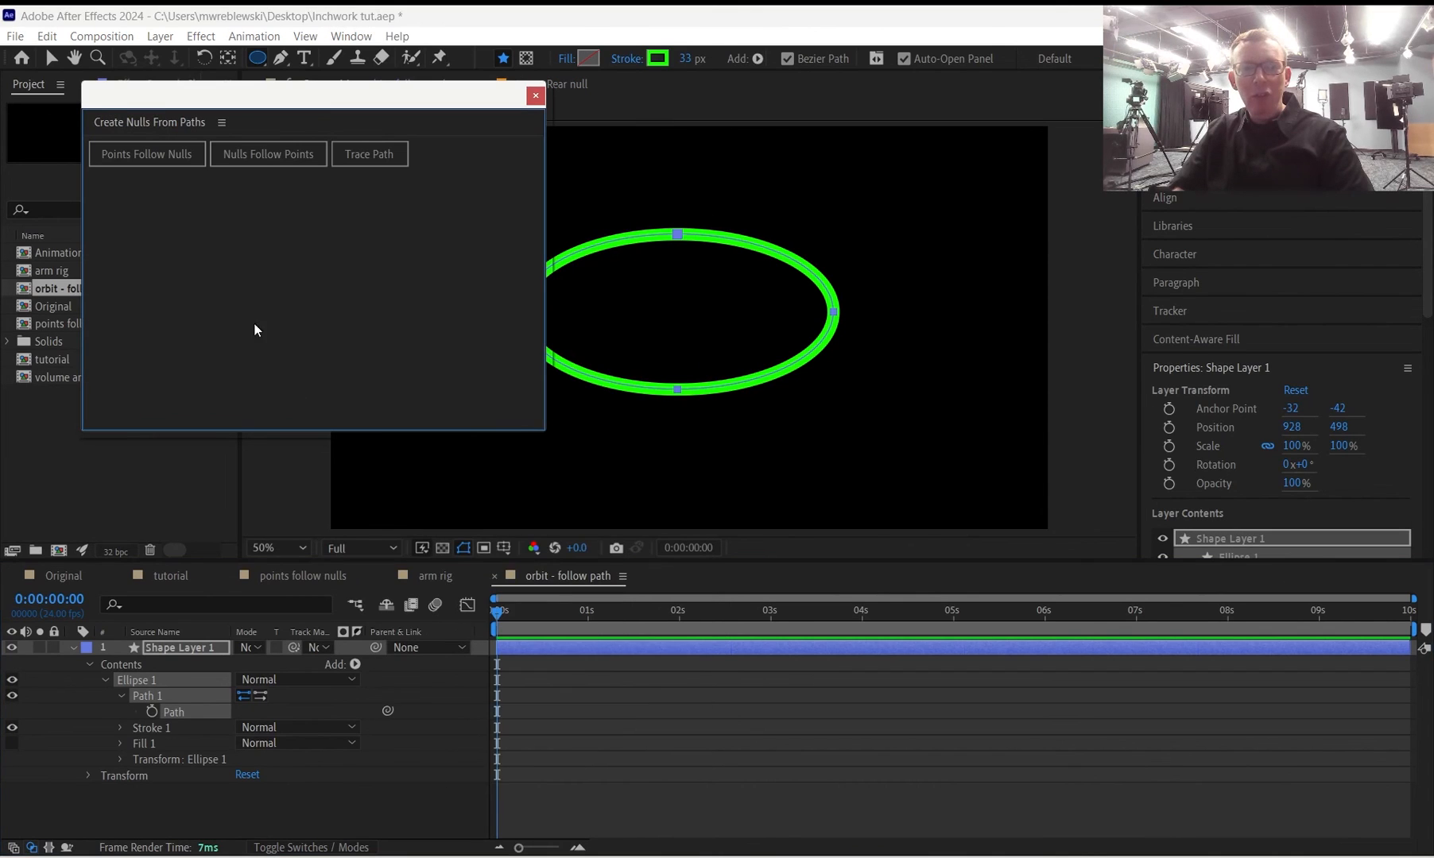
{"action": "left_click", "coordinate": [379, 154]}
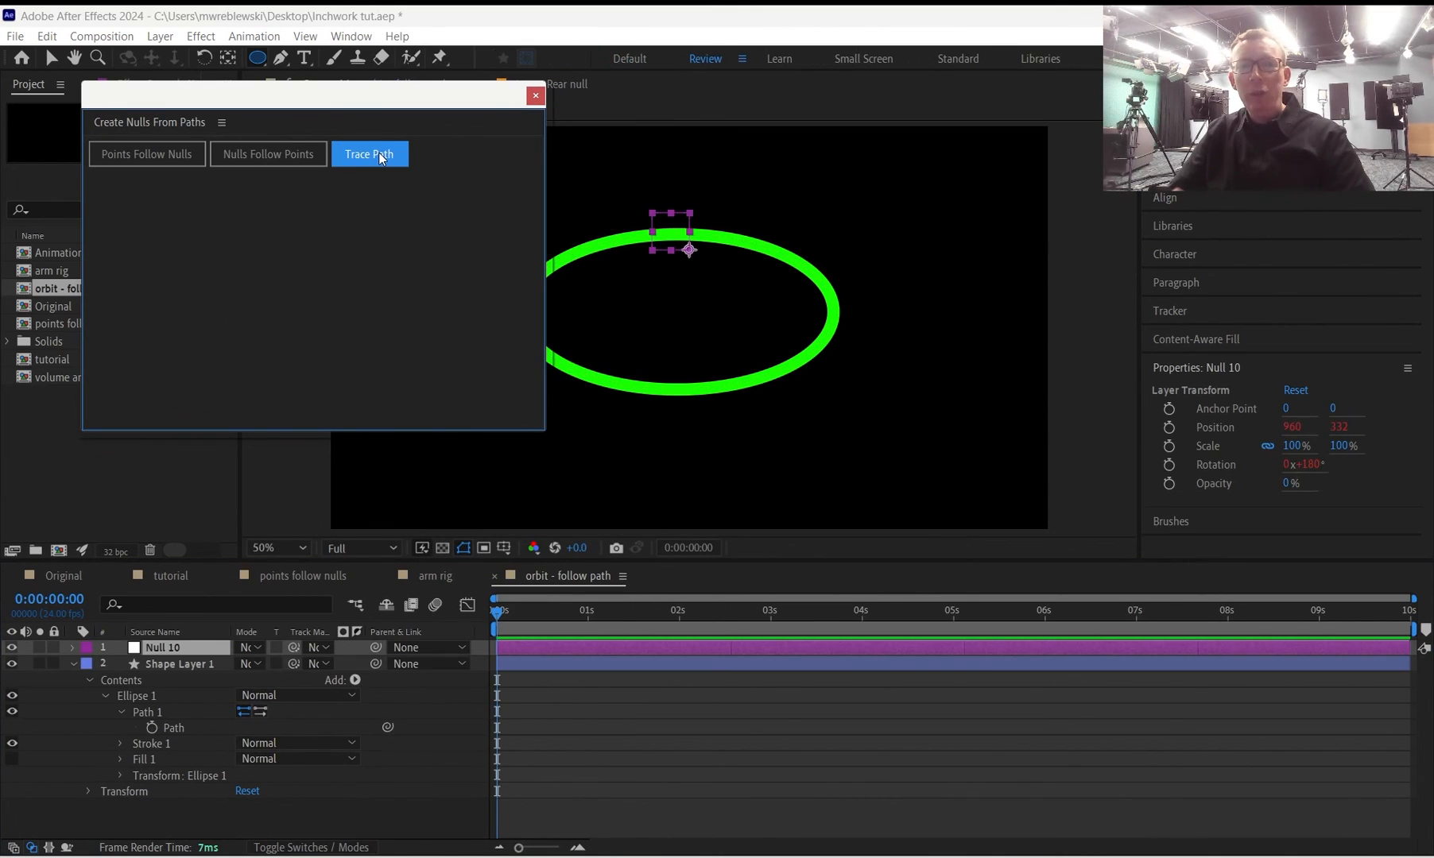
{"action": "left_click", "coordinate": [535, 96]}
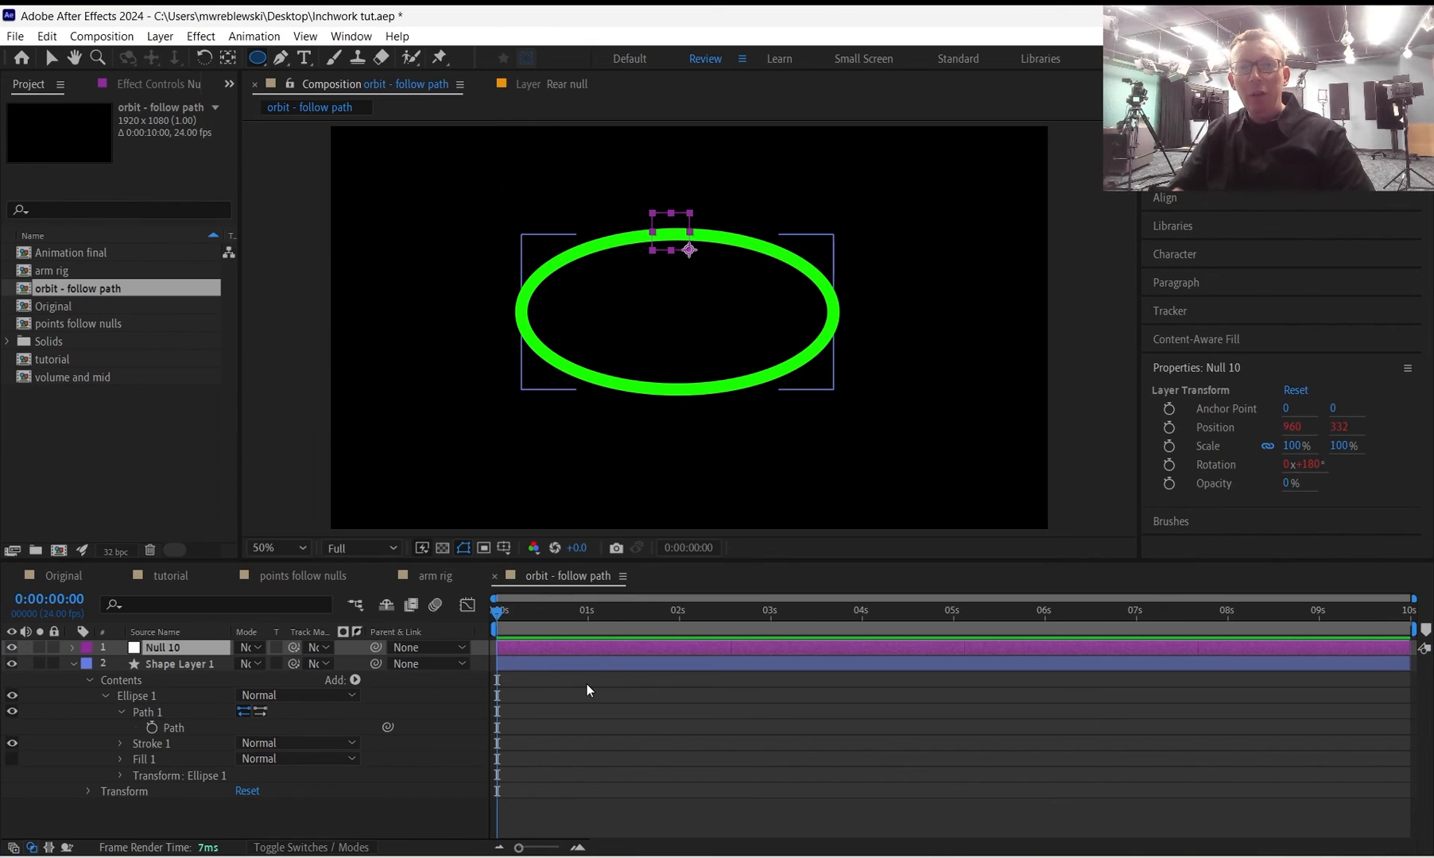
{"action": "left_click", "coordinate": [601, 701]}
{"action": "left_click_drag", "start_coordinate": [549, 616], "coordinate": [619, 616]}
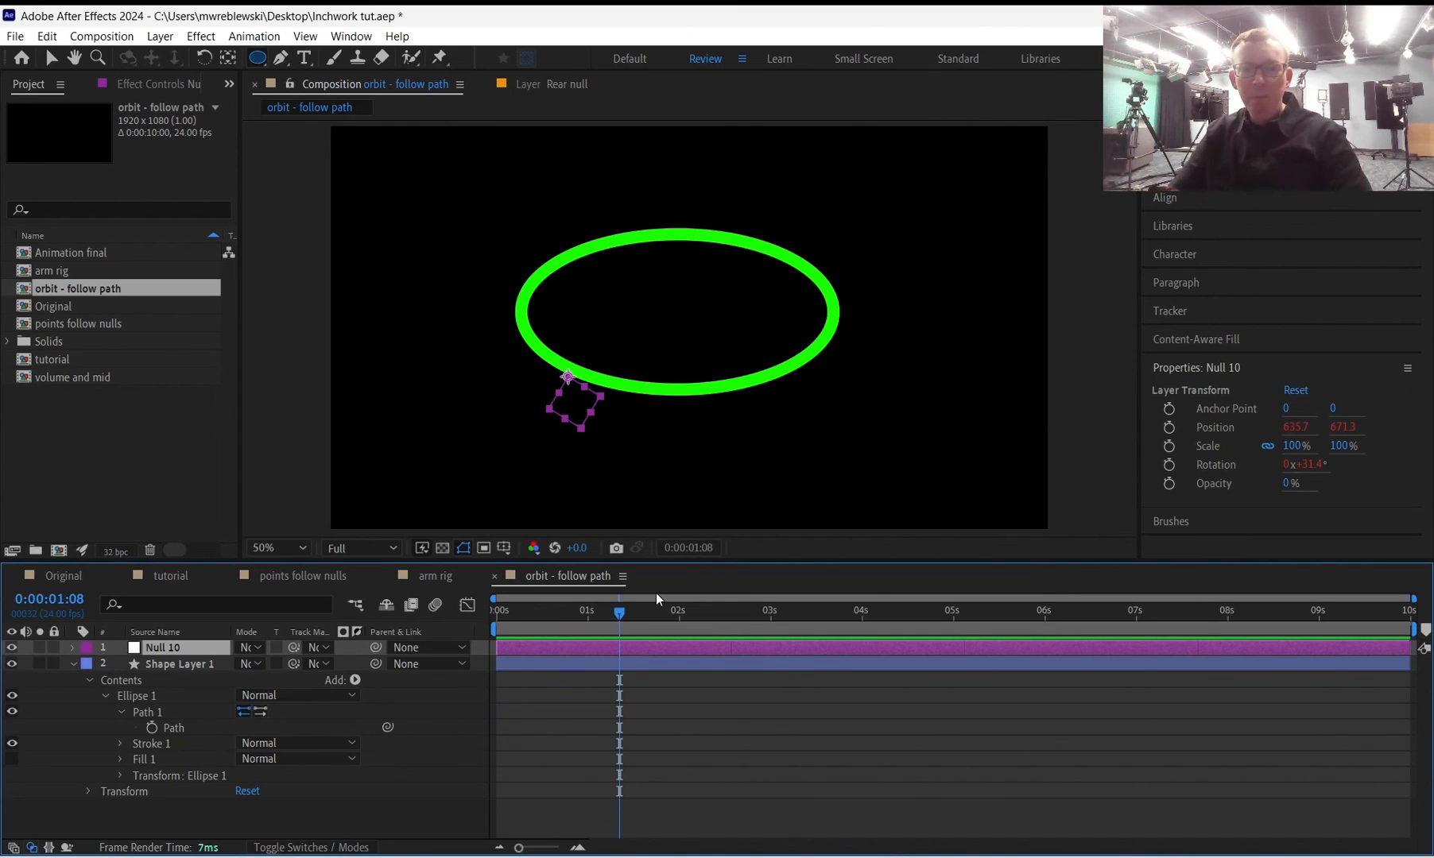
At the start of the timeline, draw a small circle on a new shape layer near the ellipse's upper edge.
{"action": "left_click_drag", "start_coordinate": [256, 58], "coordinate": [302, 98]}
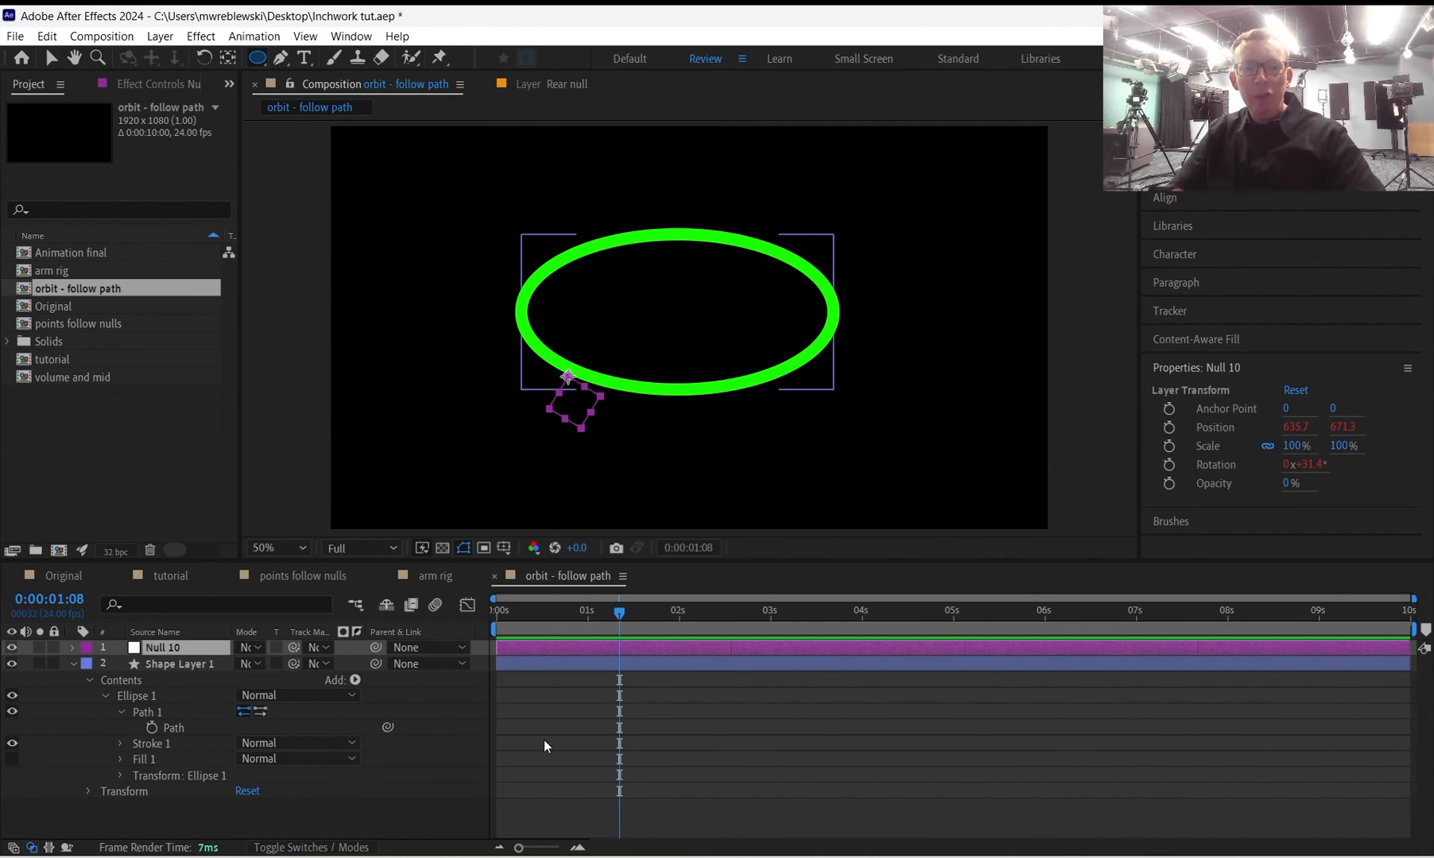
{"action": "left_click", "coordinate": [557, 703]}
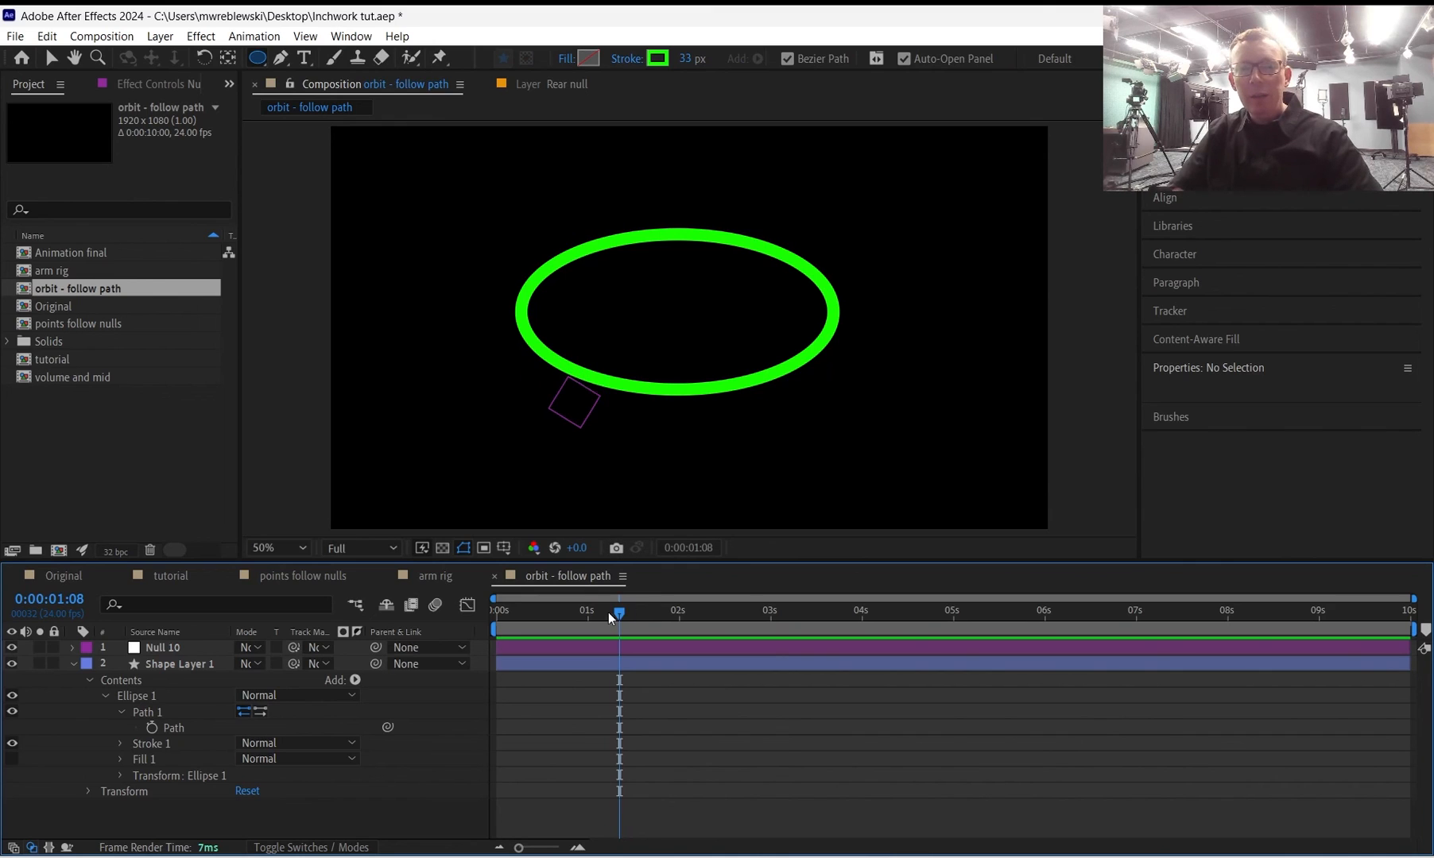
{"action": "left_click_drag", "start_coordinate": [608, 612], "coordinate": [488, 605]}
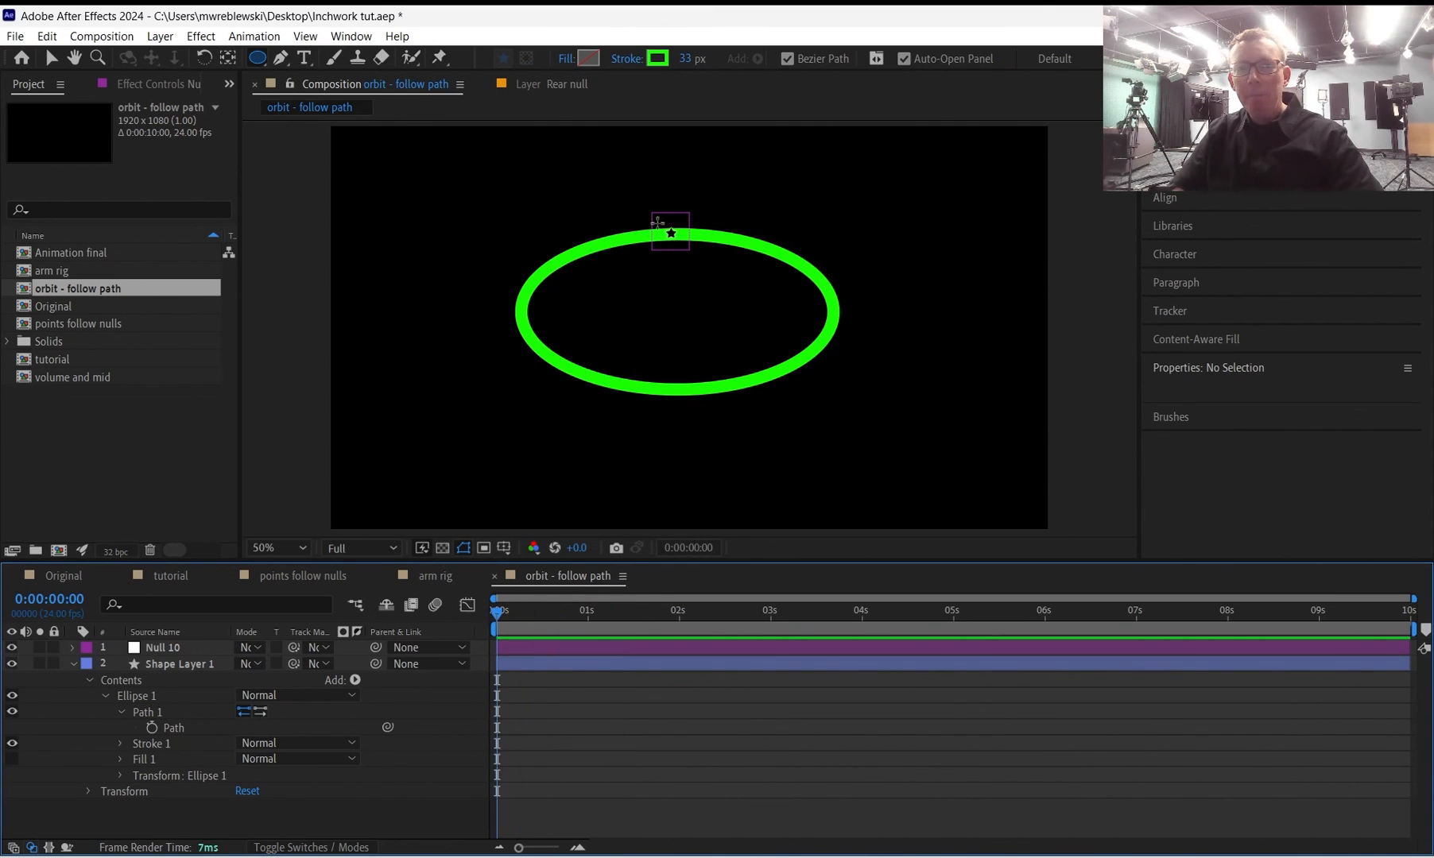
{"action": "left_click_drag", "start_coordinate": [670, 232], "coordinate": [696, 273]}
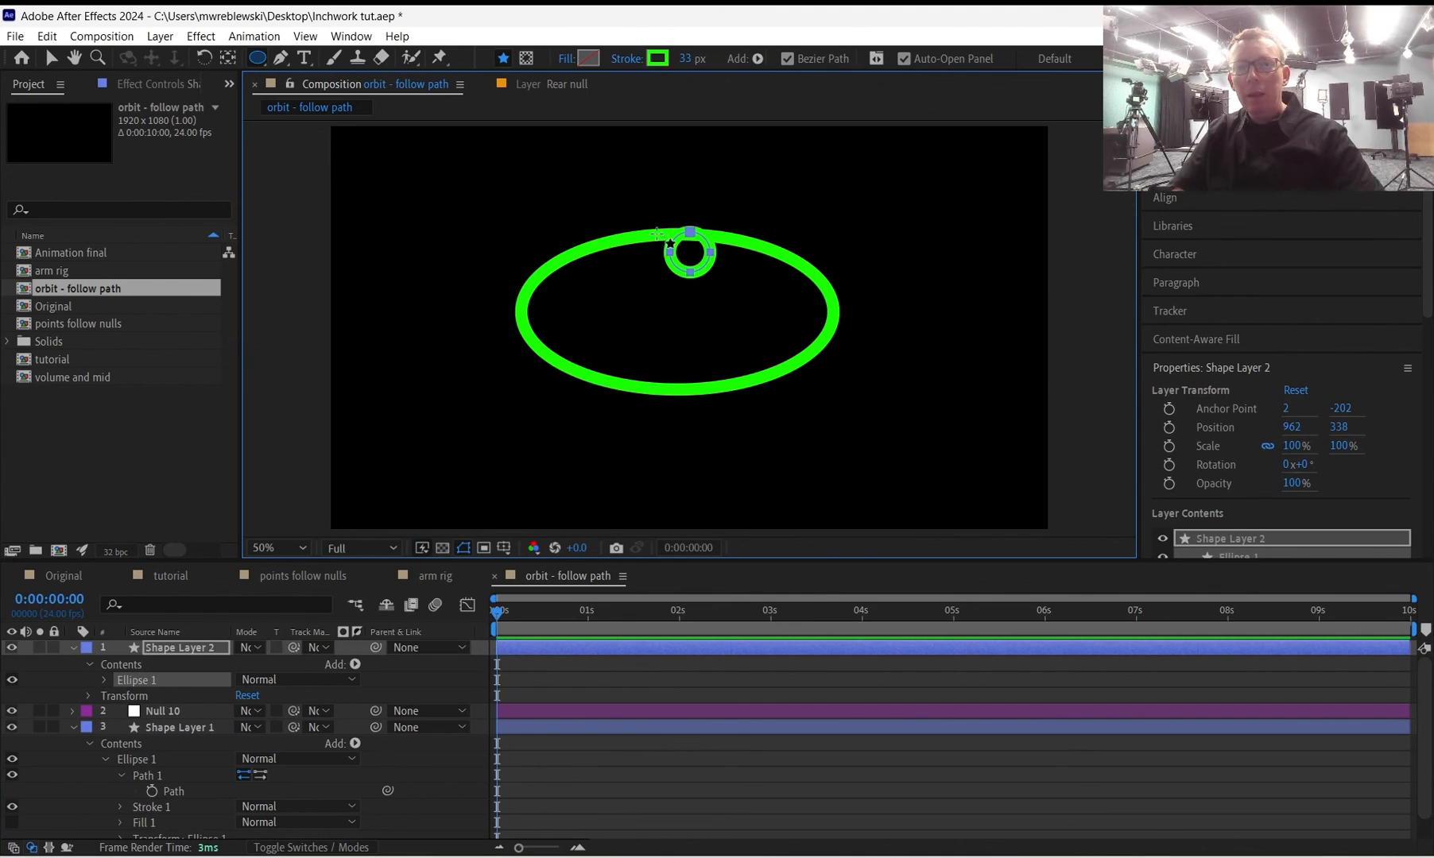
Remove the small circle's stroke and give it a solid blue fill.
{"action": "left_click", "coordinate": [626, 60]}
{"action": "left_click", "coordinate": [497, 314]}
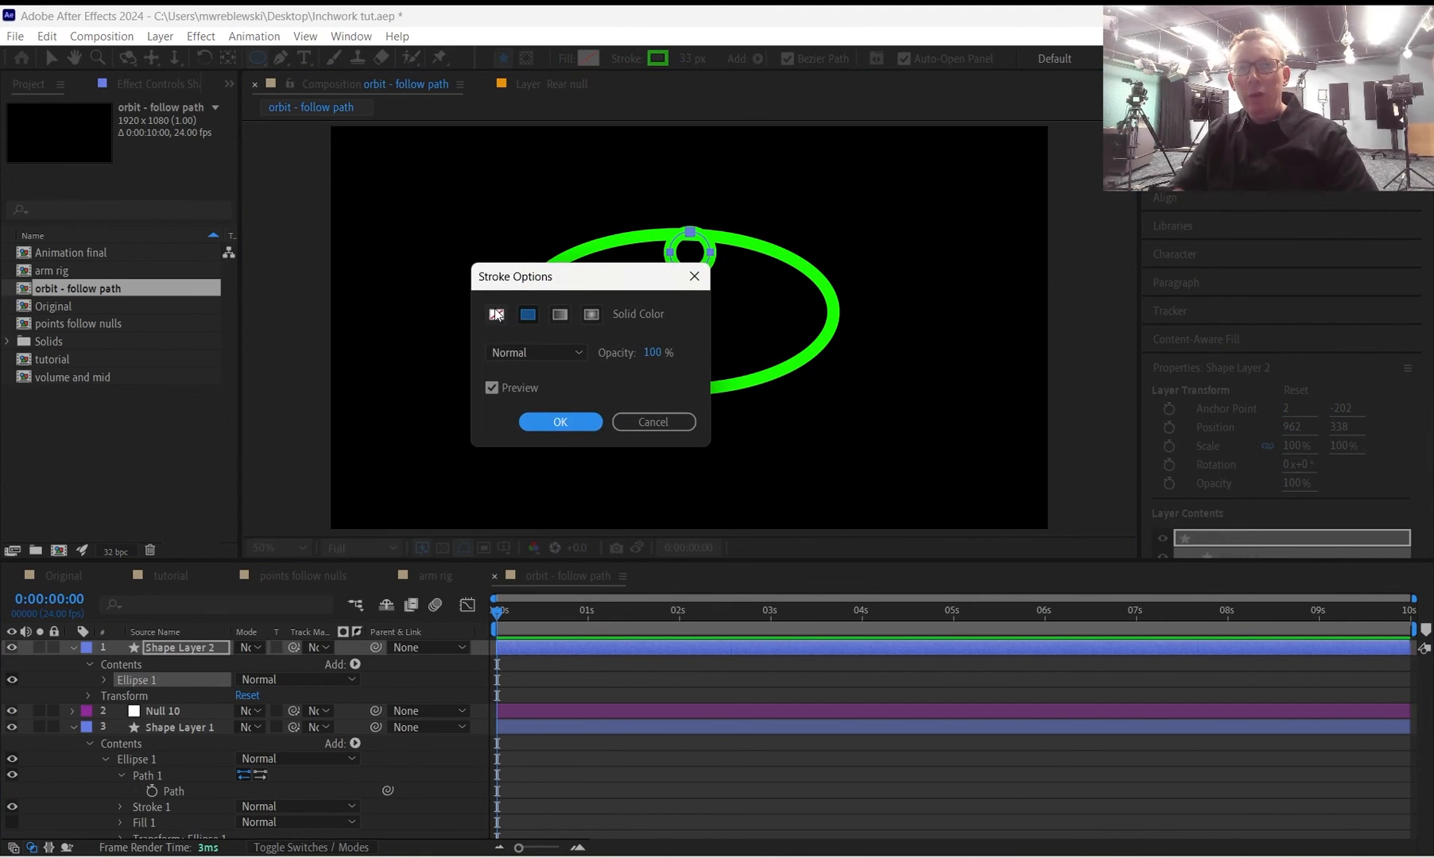
{"action": "left_click", "coordinate": [560, 421]}
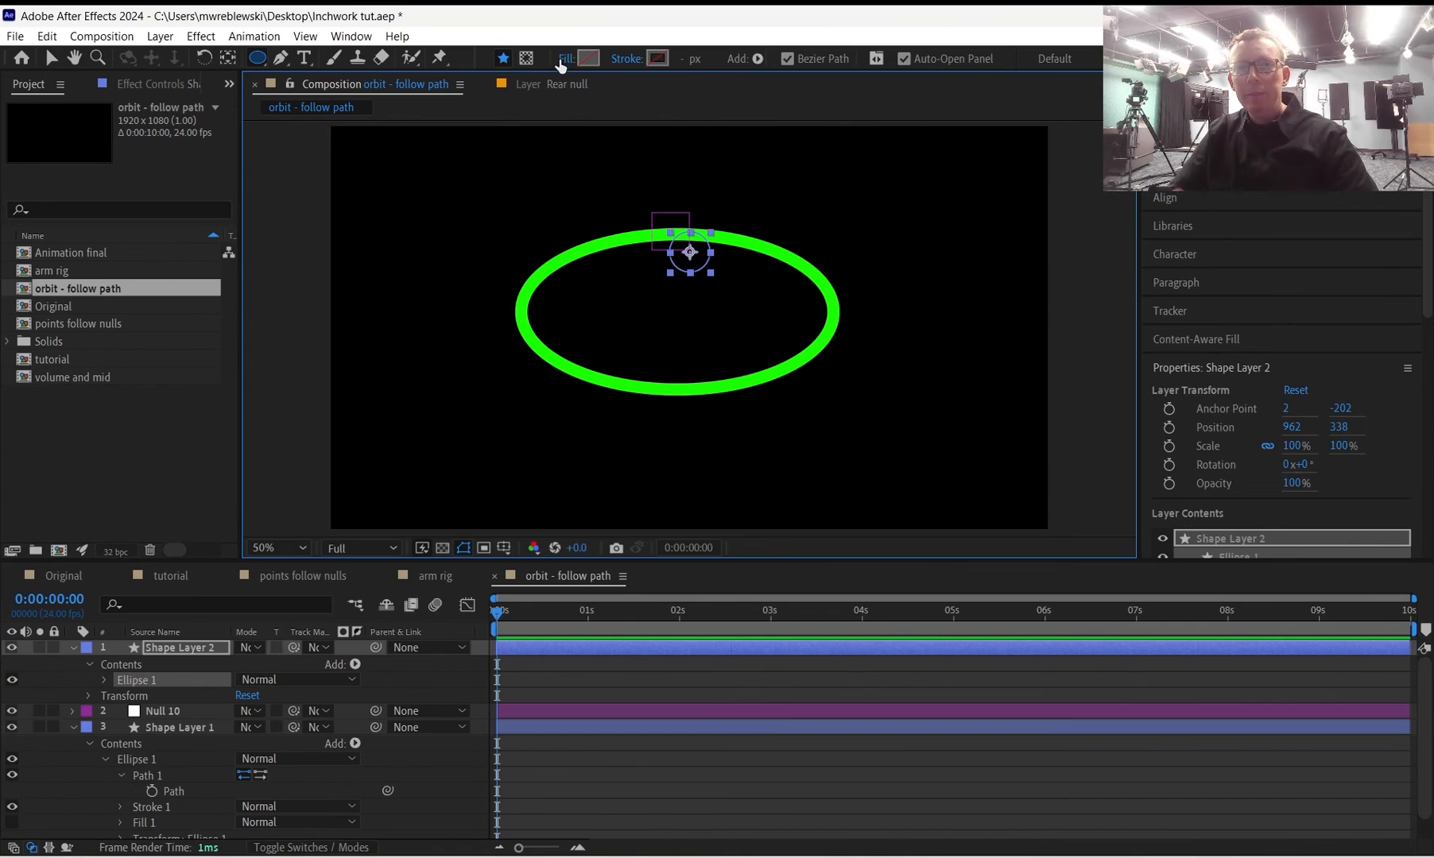
{"action": "left_click", "coordinate": [562, 60]}
{"action": "left_click", "coordinate": [528, 315]}
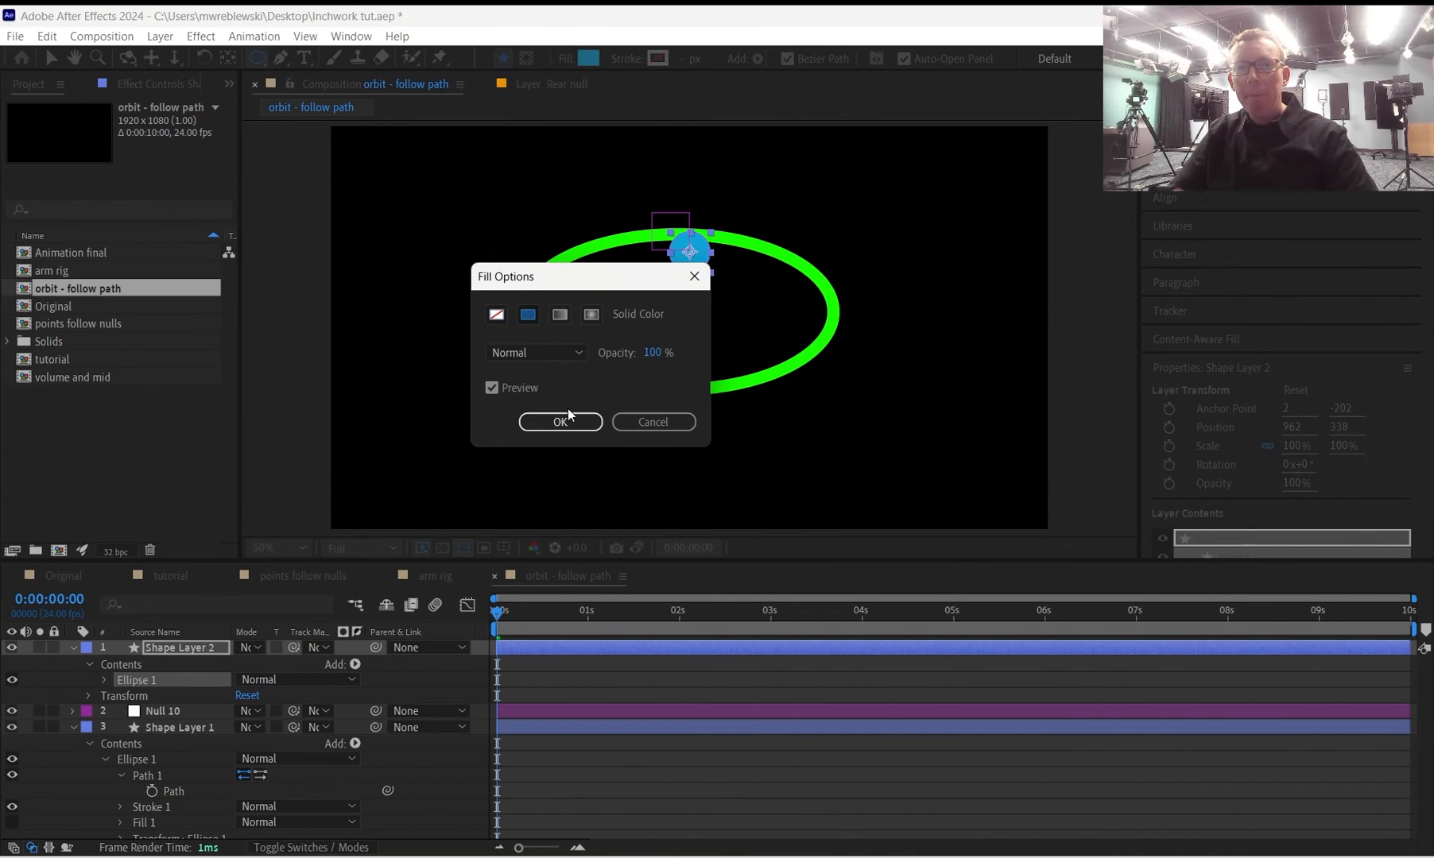
{"action": "left_click", "coordinate": [566, 422]}
Move the blue circle onto the tracing null and rename its layer as atom.
{"action": "left_click", "coordinate": [51, 58]}
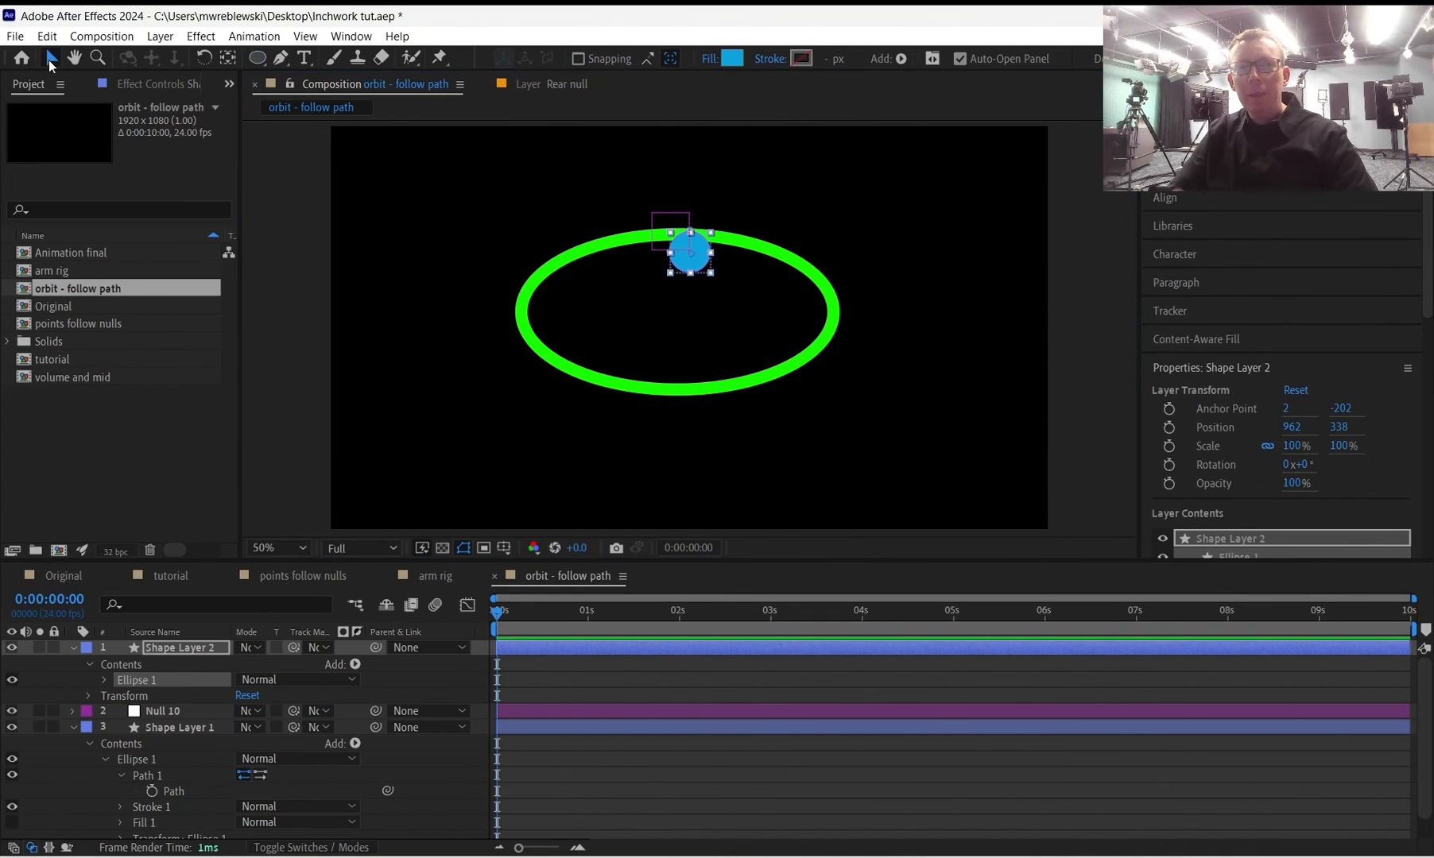
{"action": "left_click_drag", "start_coordinate": [697, 264], "coordinate": [676, 246]}
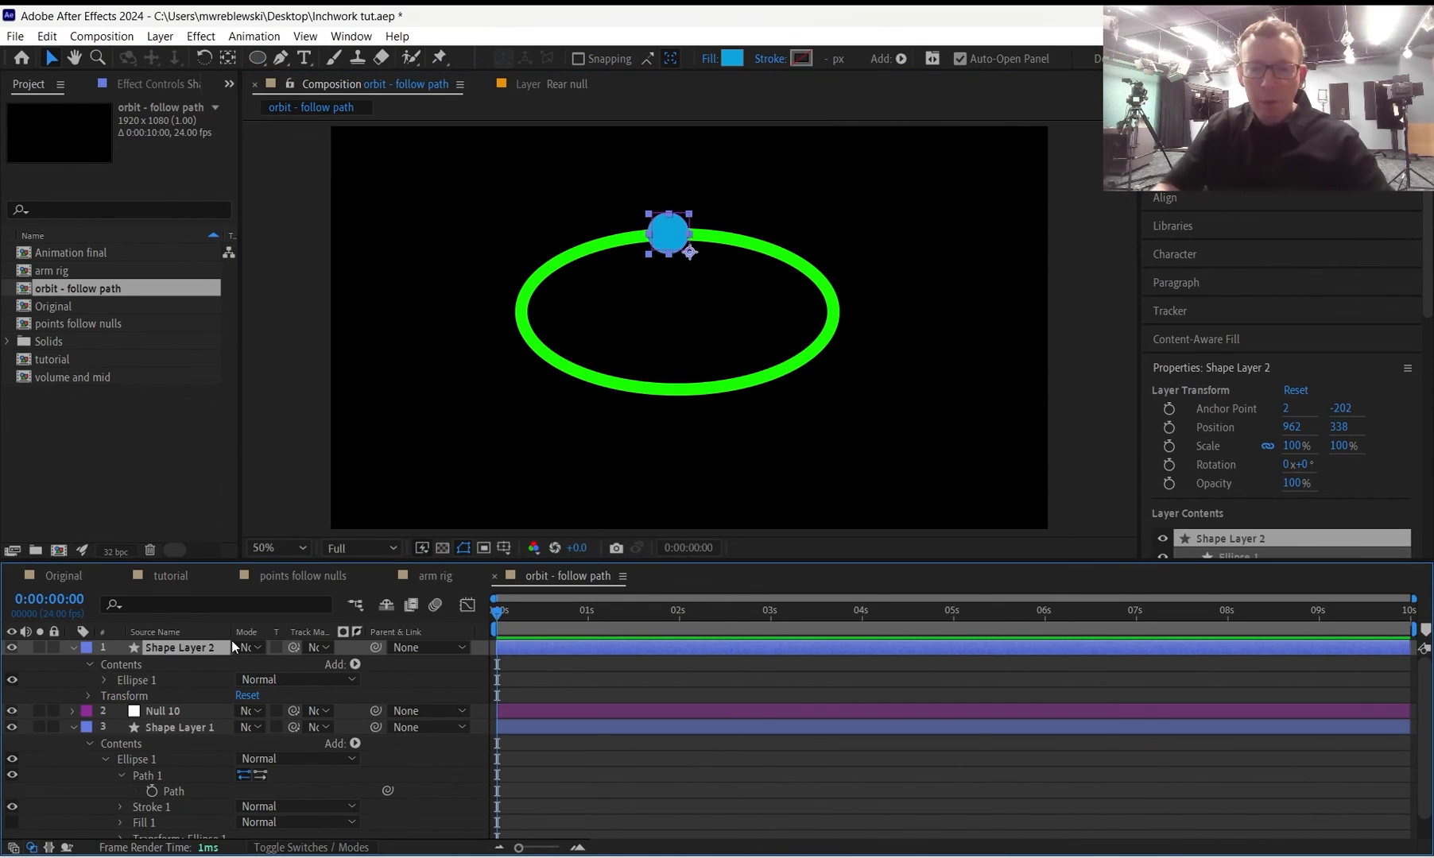
{"action": "key", "text": "Return"}
{"action": "type", "text": "atom"}
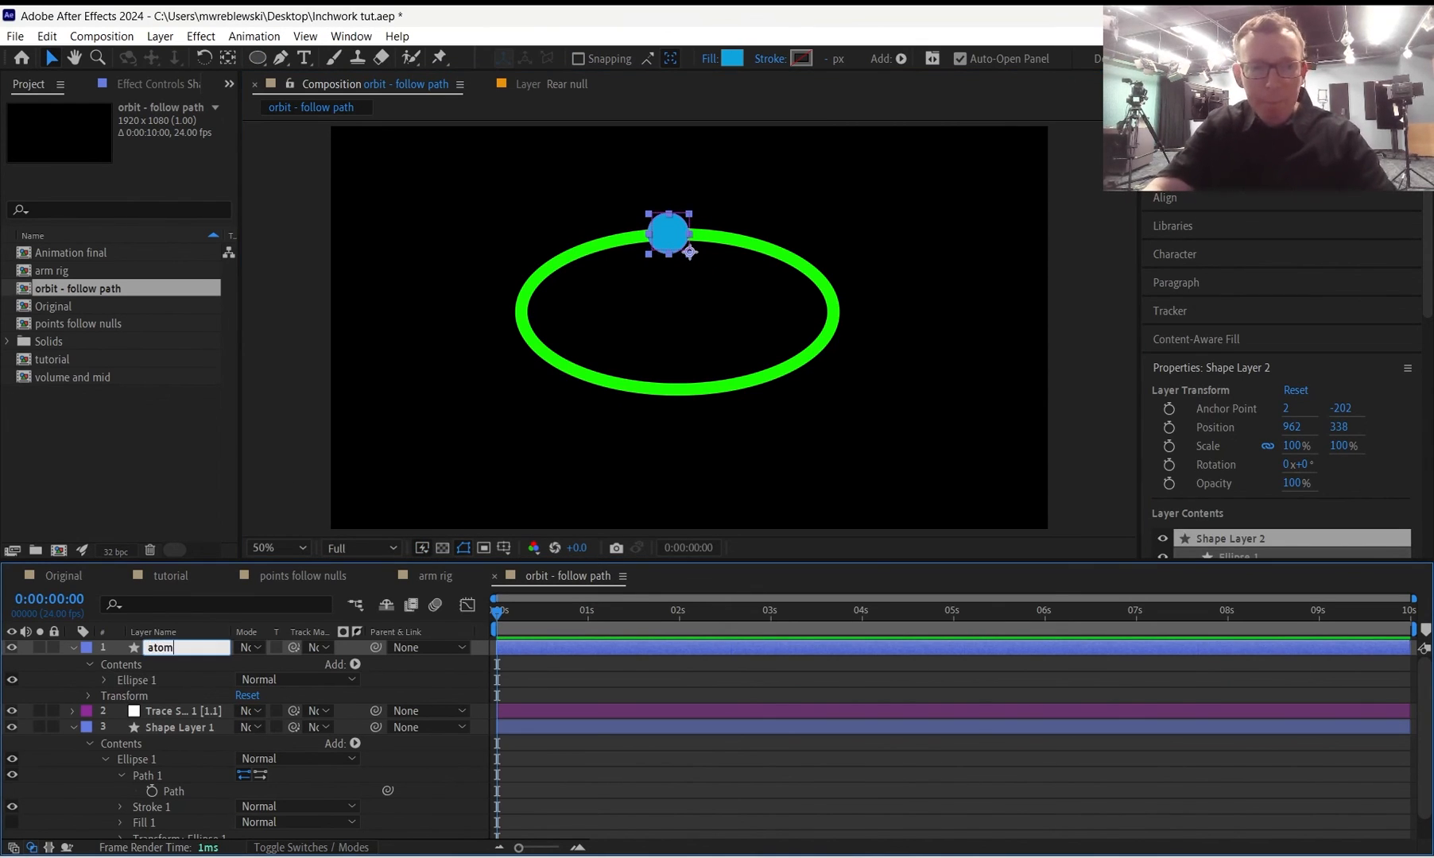
{"action": "key", "text": "Return"}
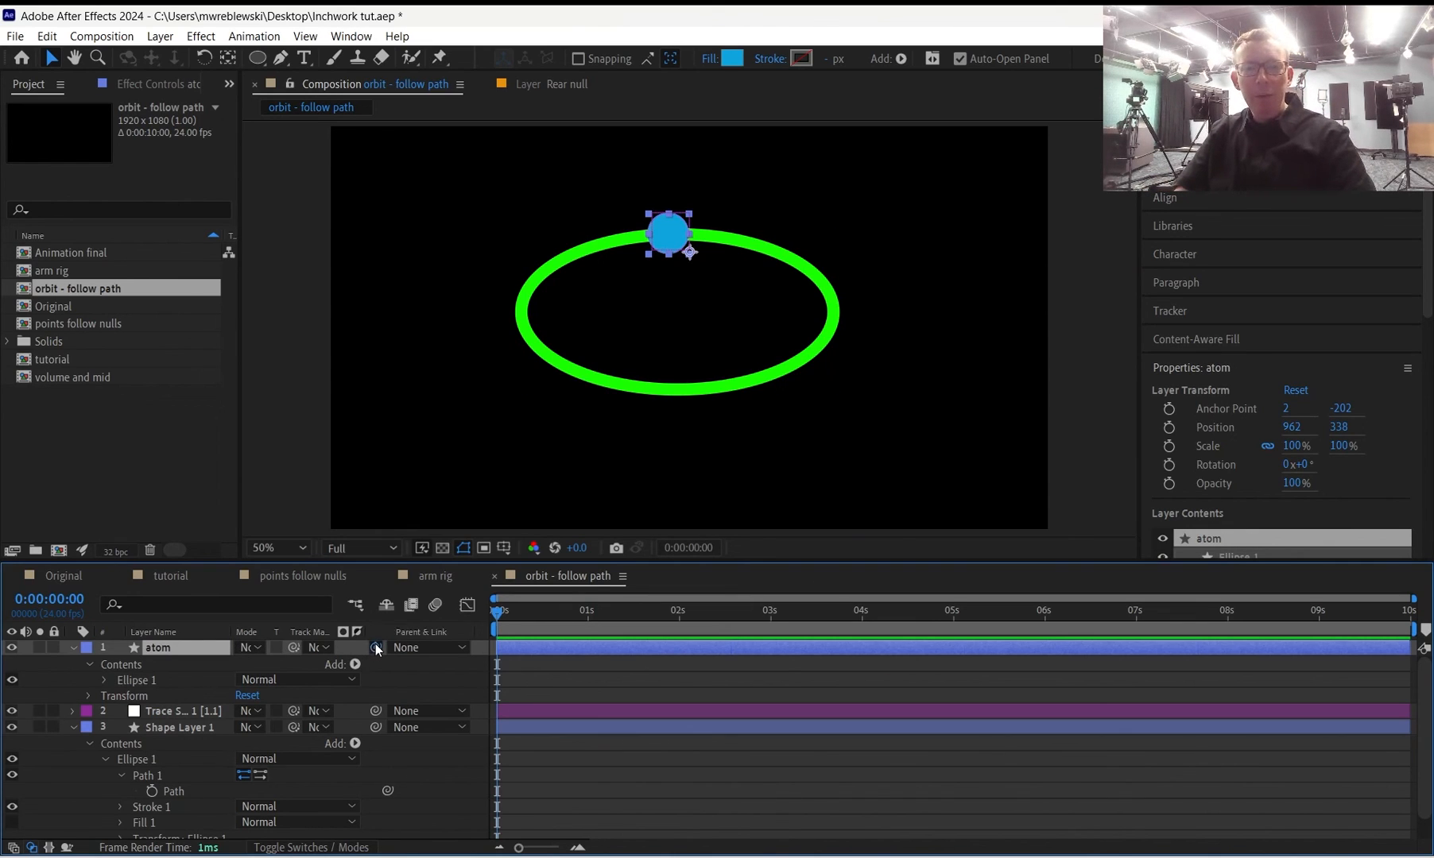
Parent the atom layer to the path-tracing null and preview it travelling around the orbit.
{"action": "left_click_drag", "start_coordinate": [246, 682], "coordinate": [179, 711]}
{"action": "key", "text": "ctrl+shift+a"}
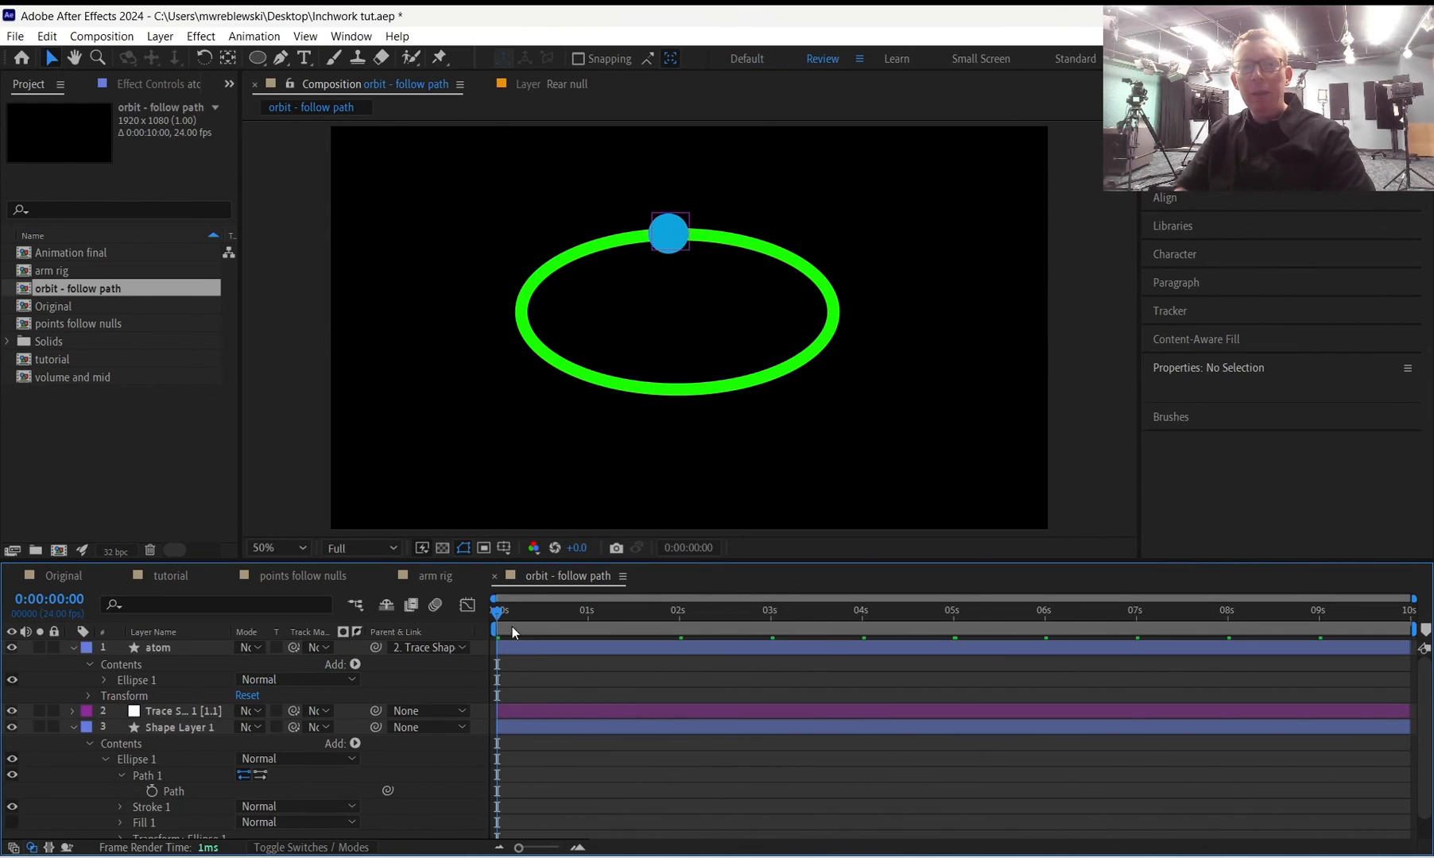
{"action": "left_click_drag", "start_coordinate": [495, 617], "coordinate": [814, 632]}
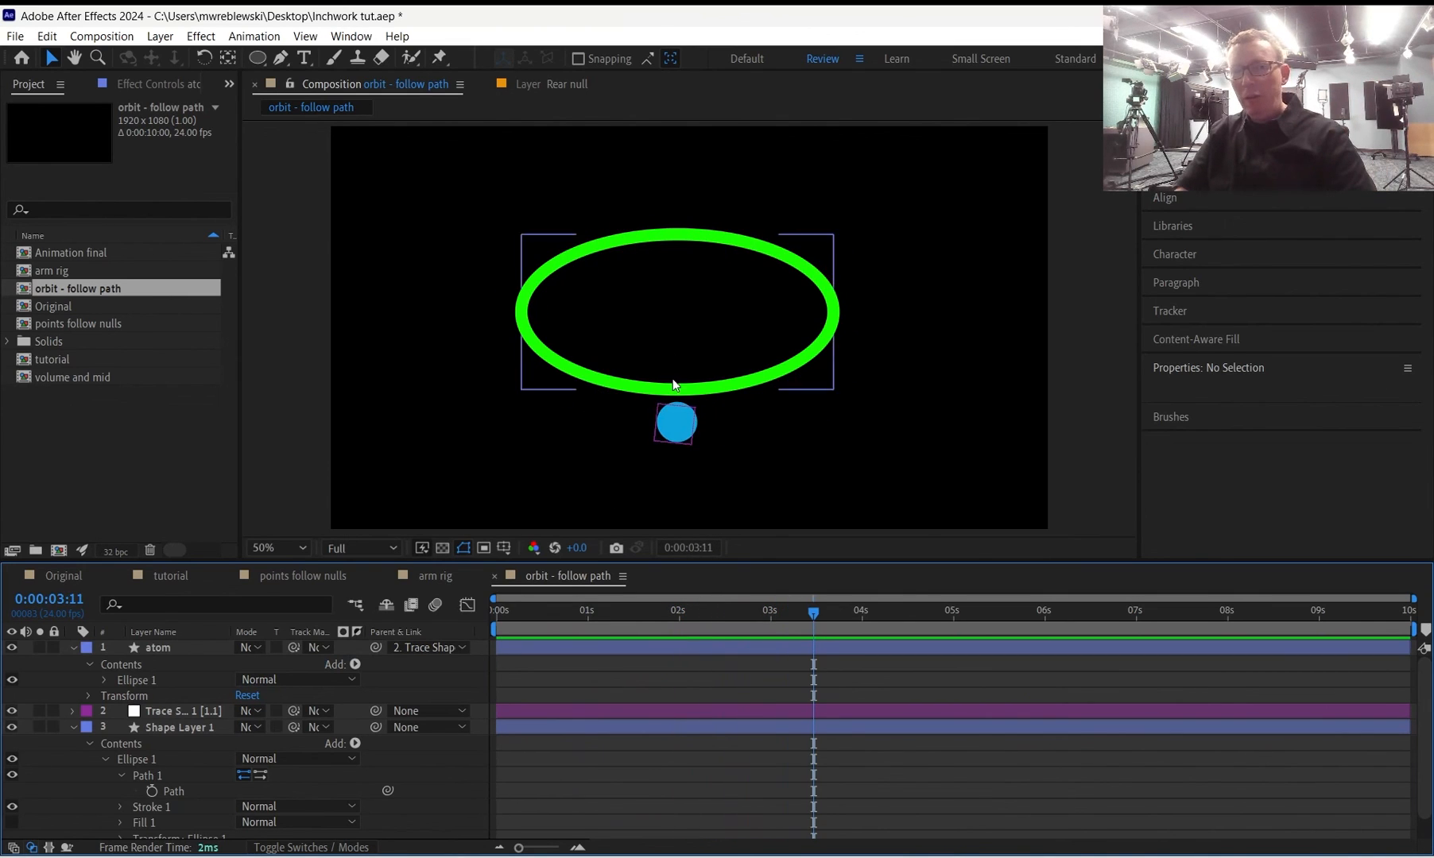
Set the atom layer's anchor point to 2, -263 and check its alignment with the orbit at another time.
{"action": "left_click", "coordinate": [156, 645]}
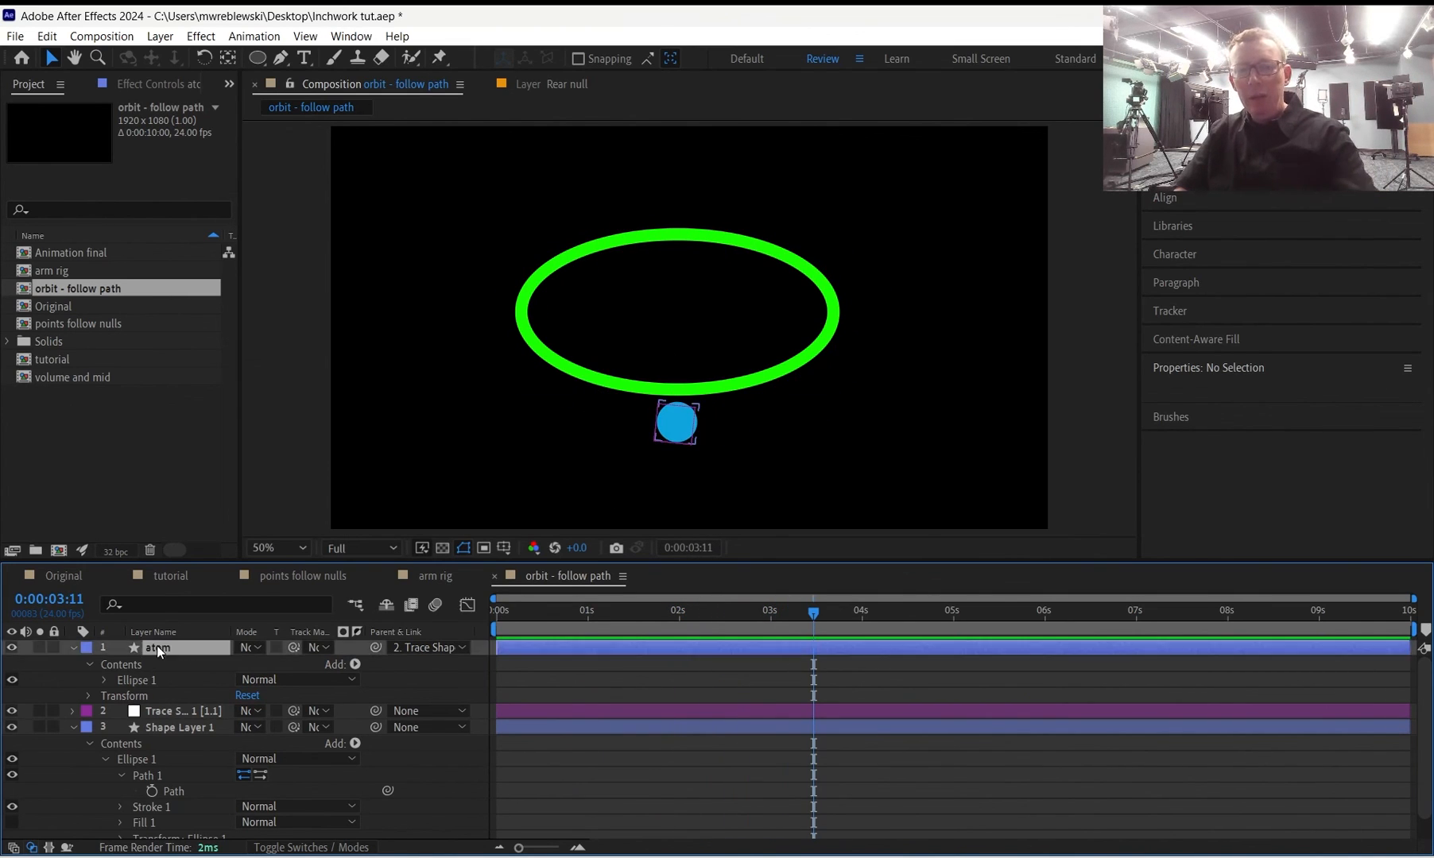
{"action": "key", "text": "a"}
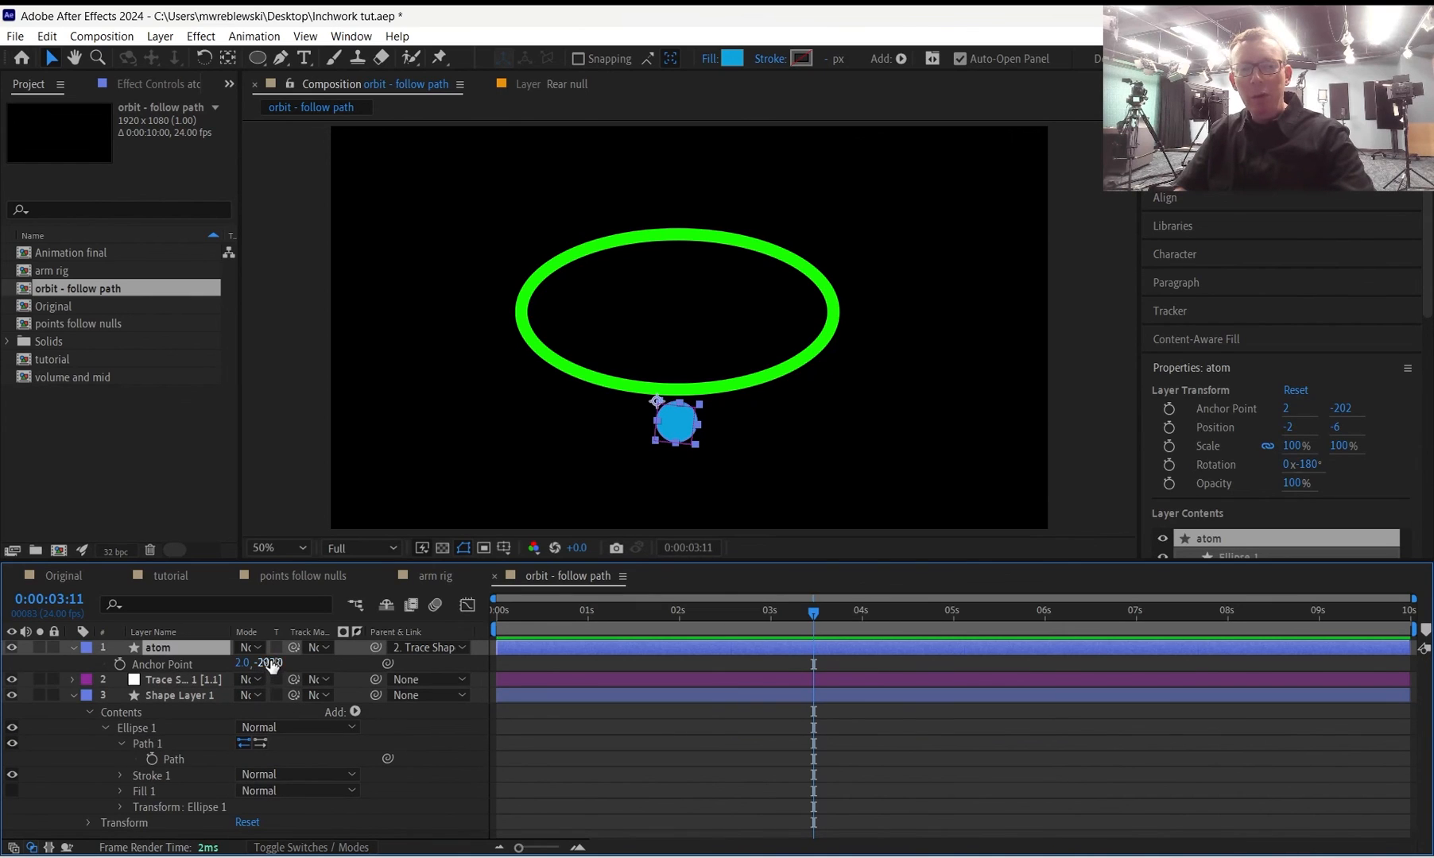
{"action": "left_click_drag", "start_coordinate": [271, 666], "coordinate": [243, 666]}
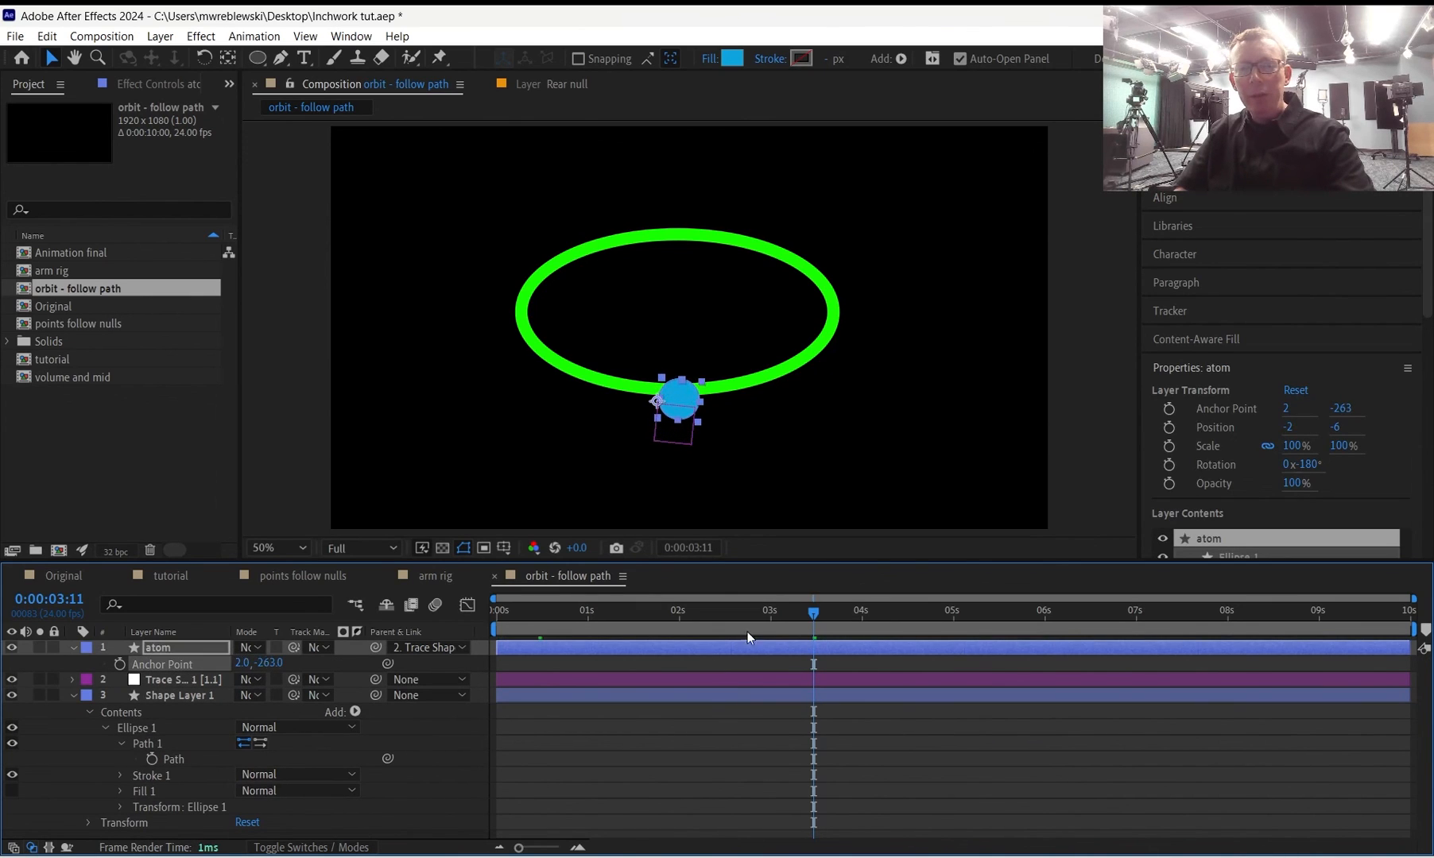
{"action": "left_click_drag", "start_coordinate": [819, 612], "coordinate": [651, 597]}
{"action": "left_click", "coordinate": [551, 657]}
{"action": "left_click", "coordinate": [554, 648]}
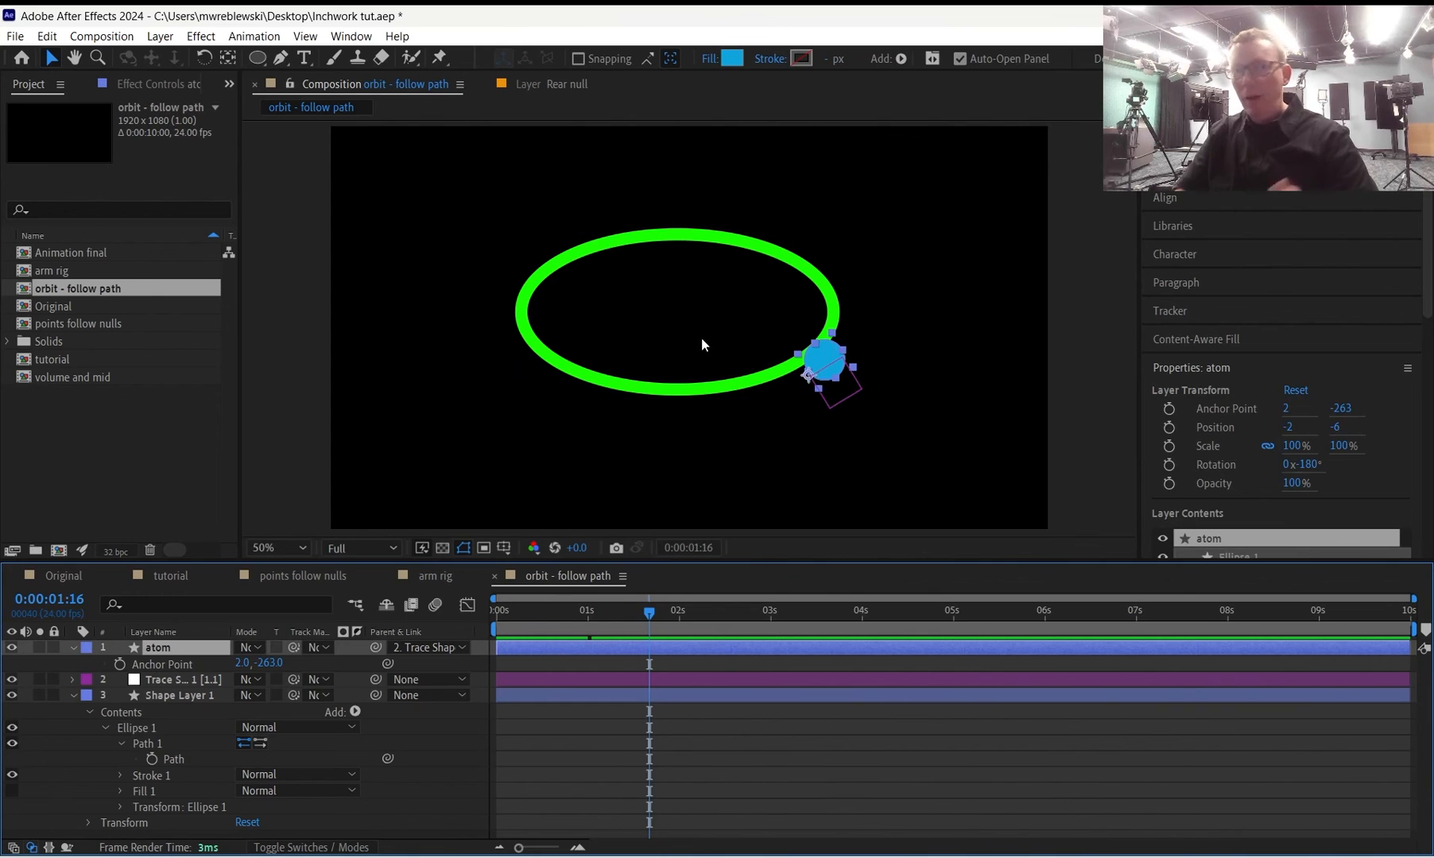
Draw a tall blue ellipse on a new shape layer beside the left end of the orbit, and select its layer.
{"action": "left_click", "coordinate": [803, 843]}
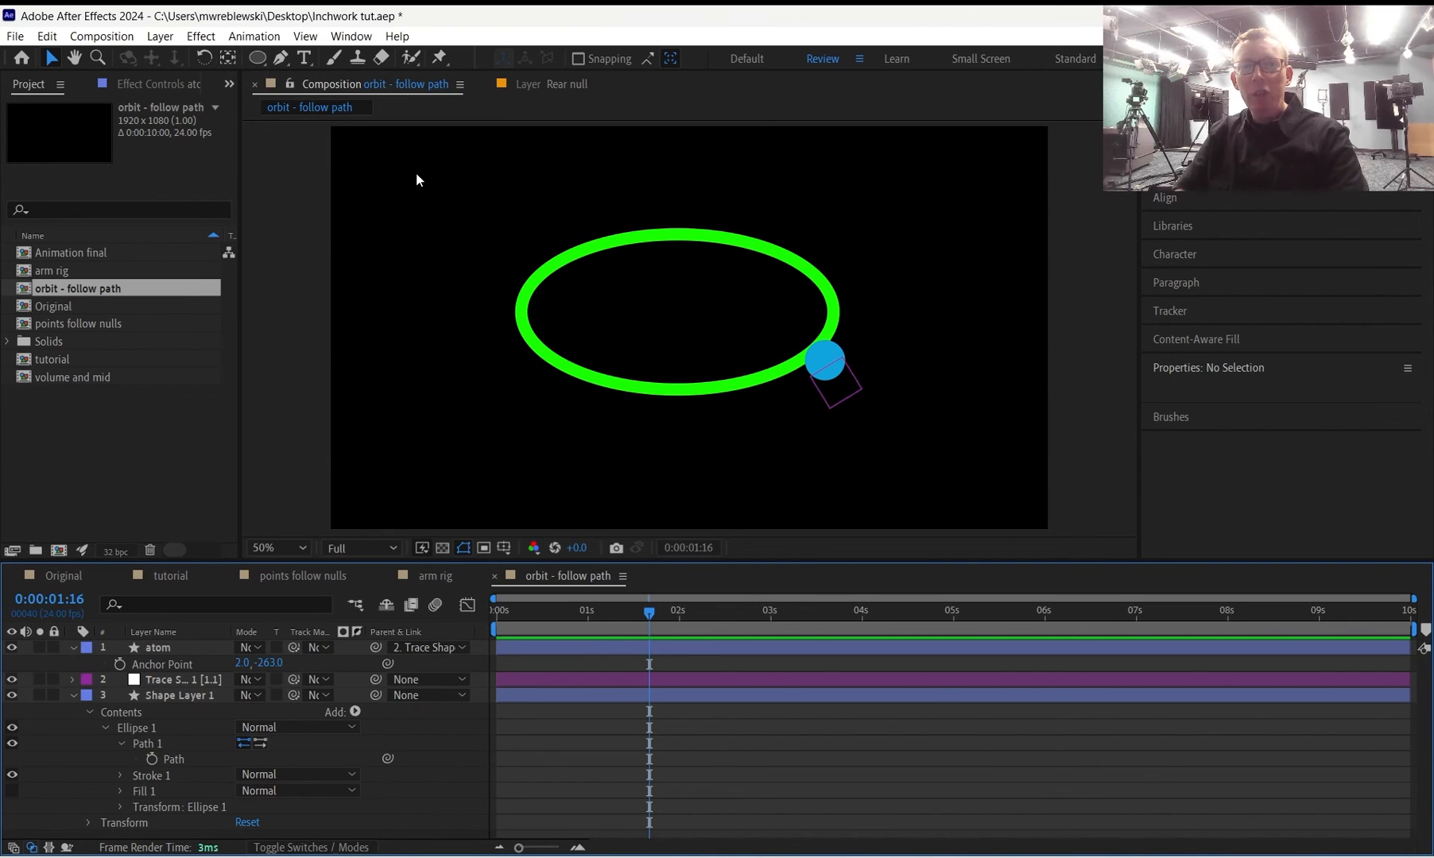
{"action": "key", "text": "q"}
{"action": "left_click_drag", "start_coordinate": [429, 216], "coordinate": [530, 360]}
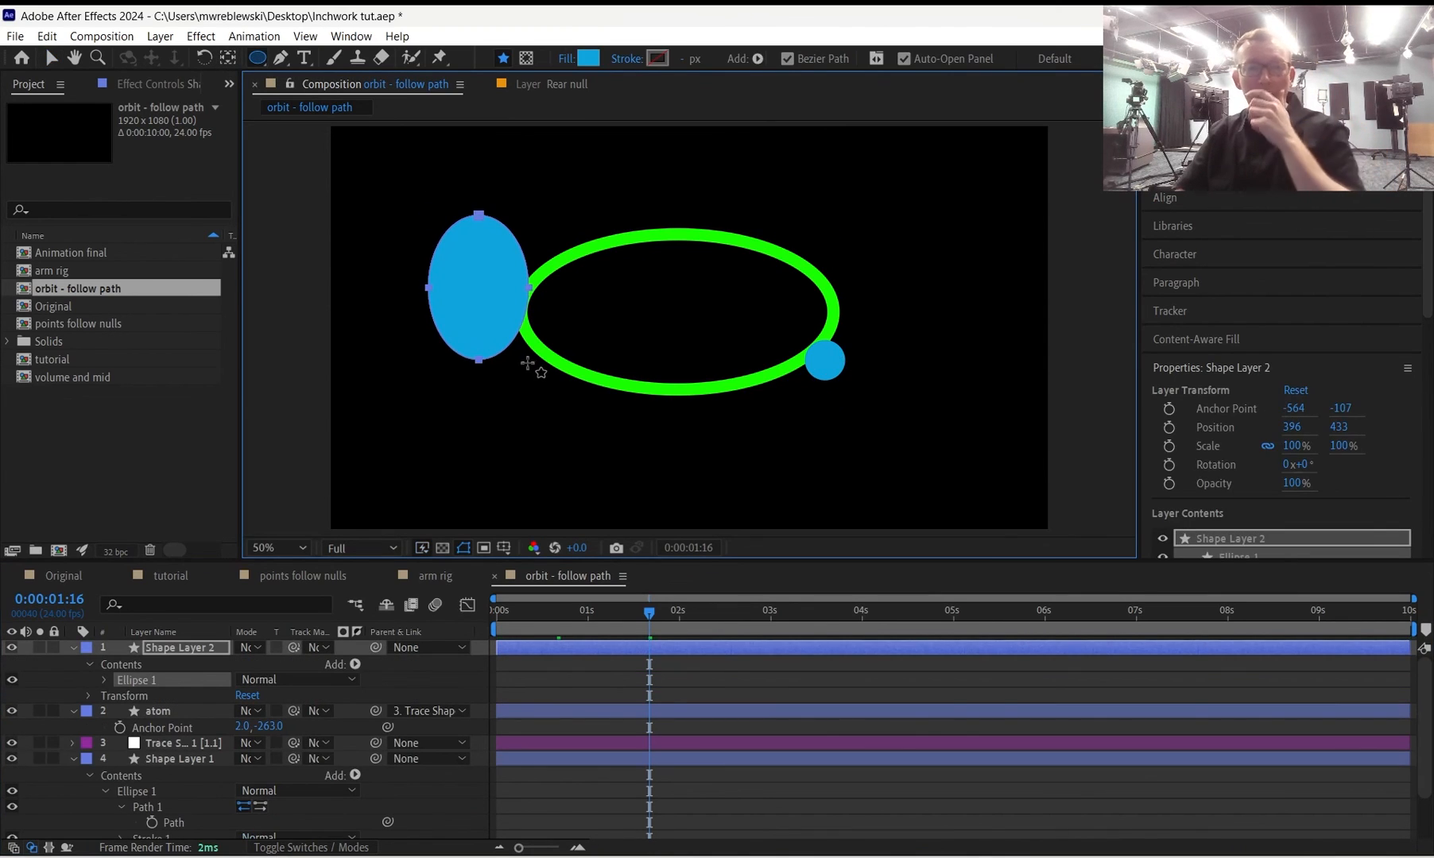
{"action": "left_click", "coordinate": [616, 673]}
{"action": "left_click", "coordinate": [628, 644]}
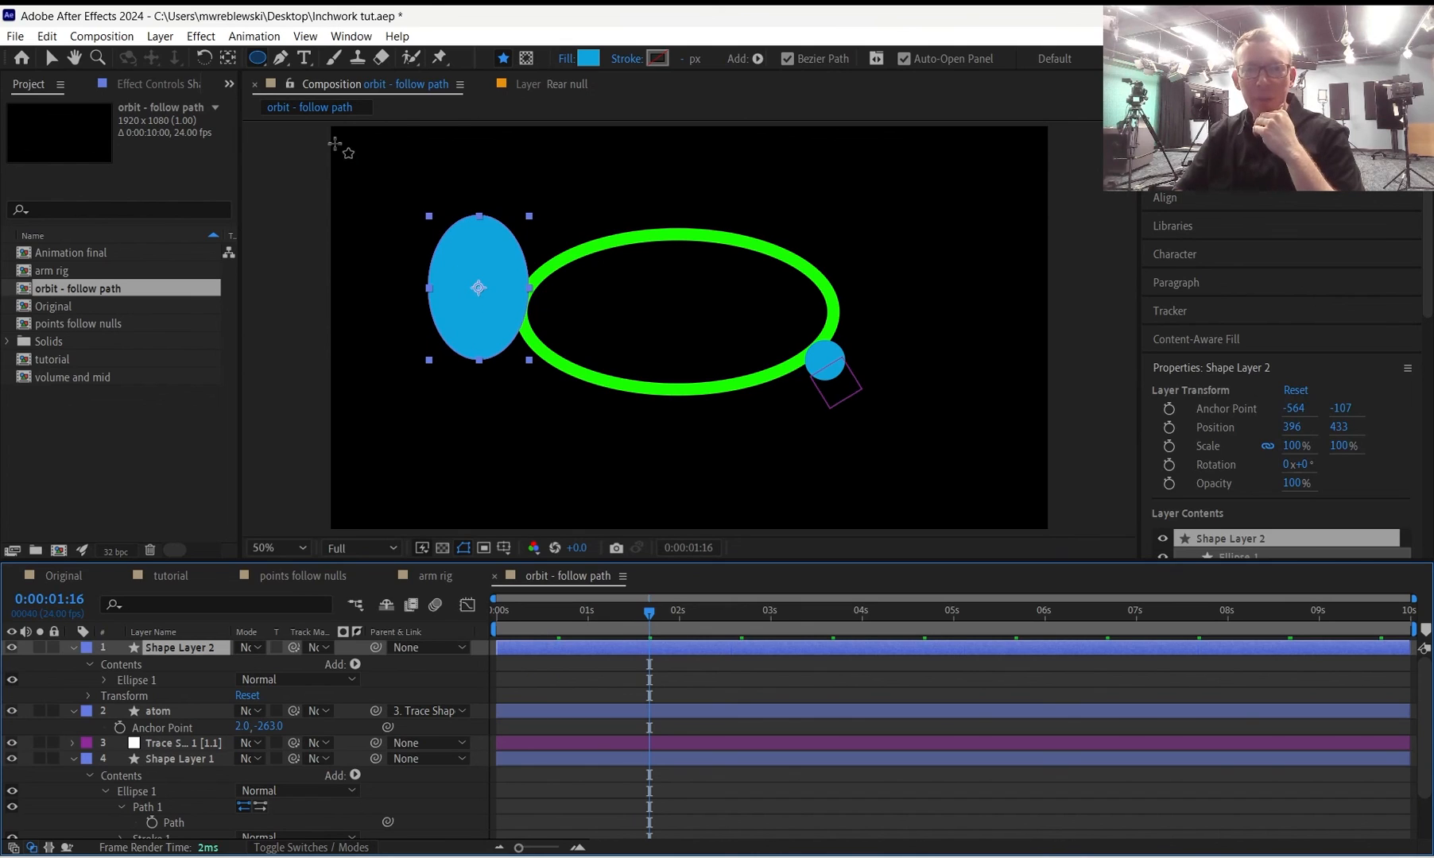
Move the tall ellipse's anchor point outside the shape, beyond its upper left, with the Pan Behind tool.
{"action": "left_click", "coordinate": [228, 57]}
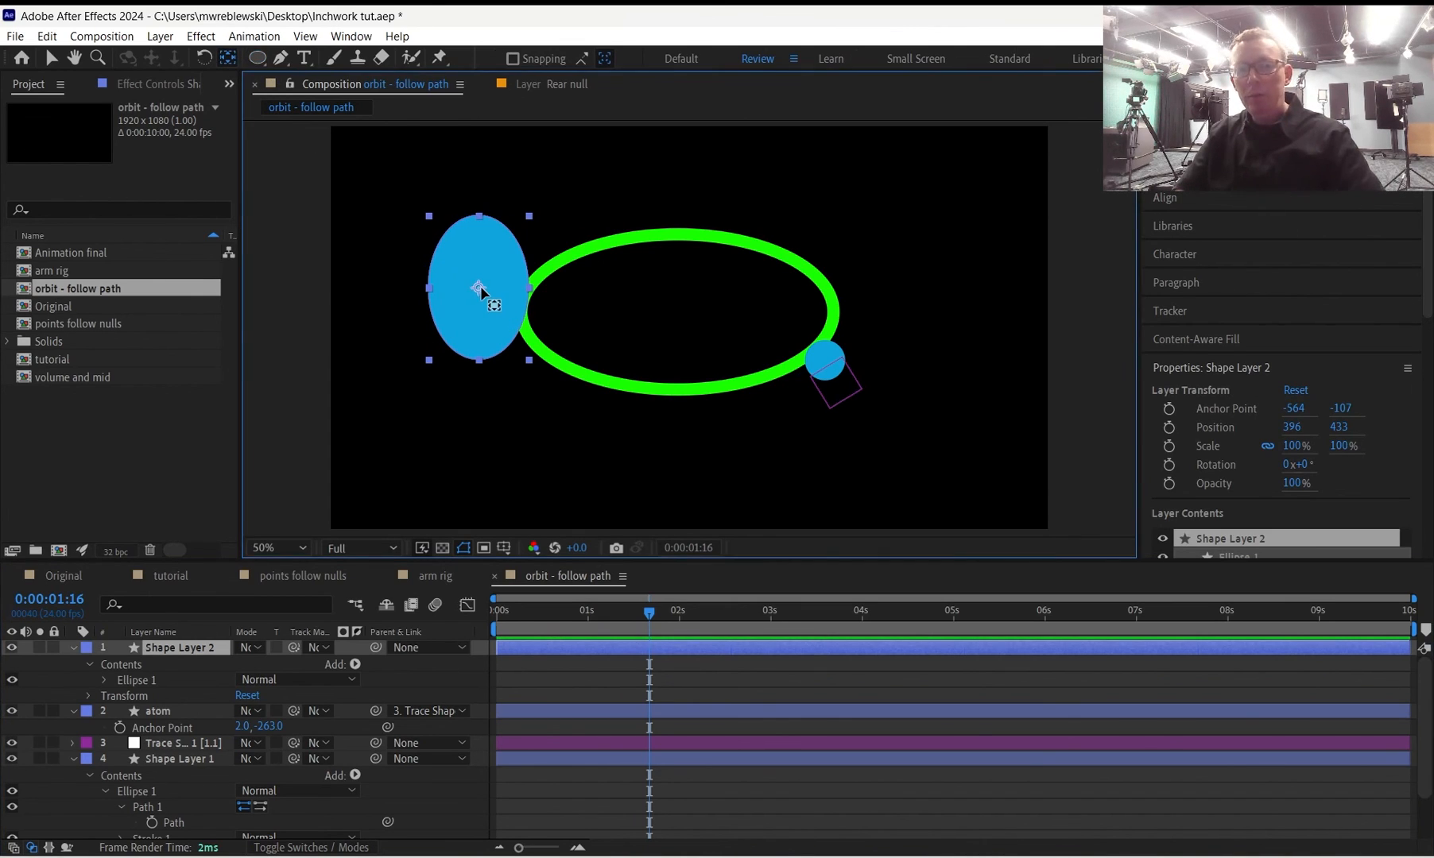
{"action": "left_click_drag", "start_coordinate": [481, 285], "coordinate": [477, 247]}
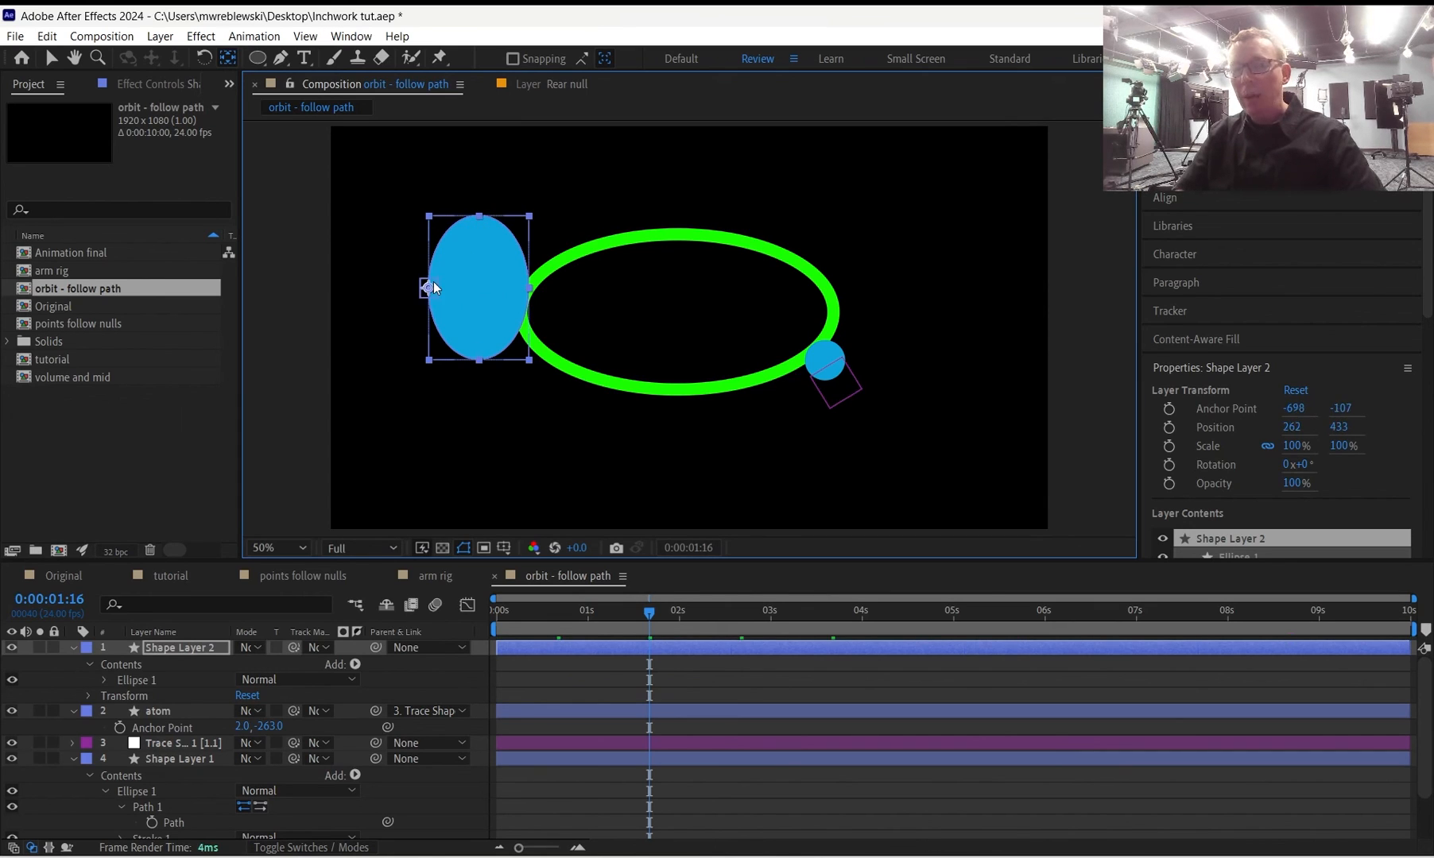
{"action": "left_click_drag", "start_coordinate": [434, 288], "coordinate": [400, 240]}
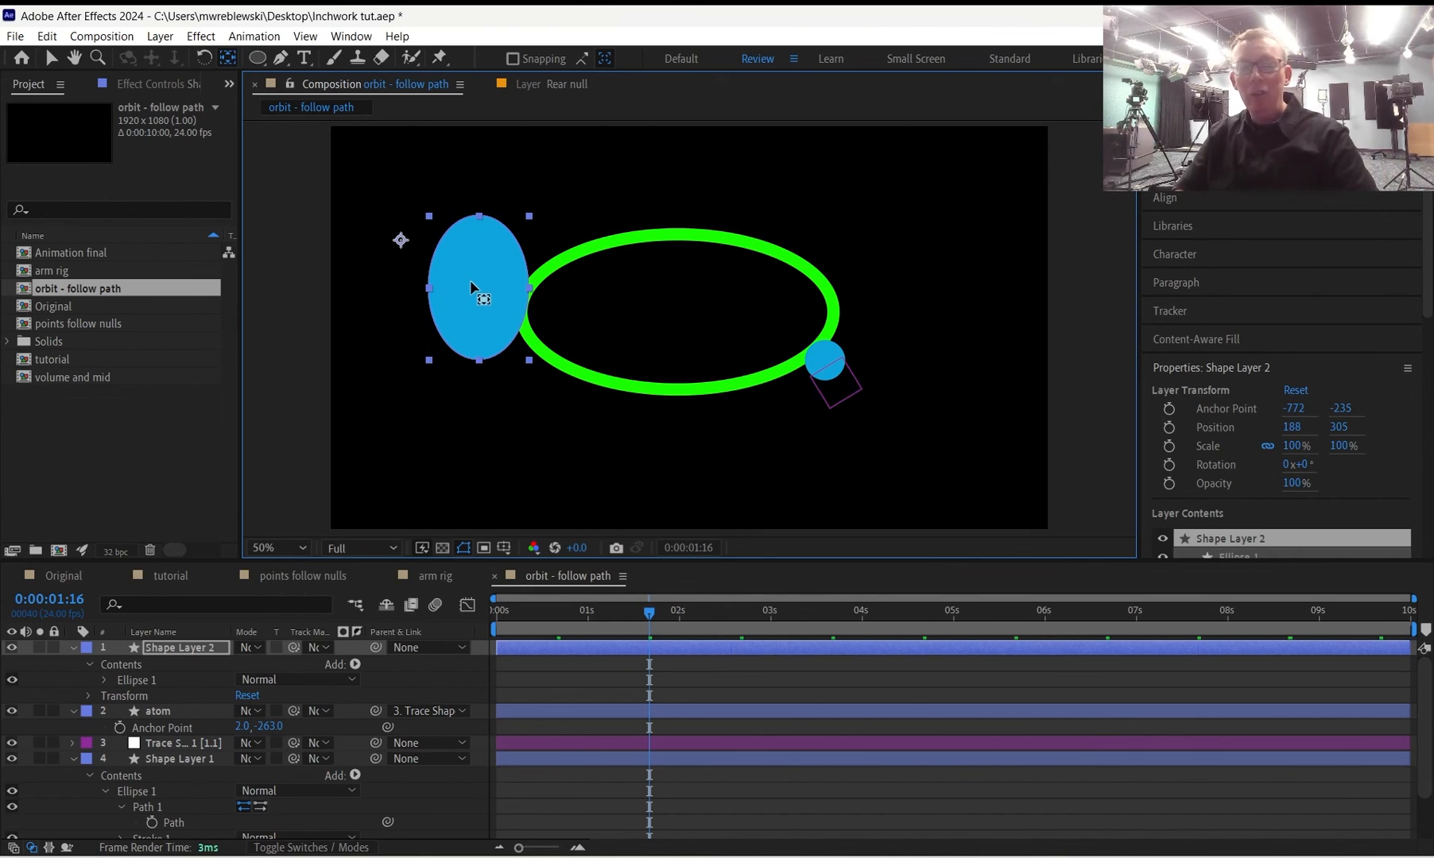
Undo the reset of the tall ellipse's anchor point and center the anchor in the shape's content.
{"action": "double_click", "coordinate": [229, 60]}
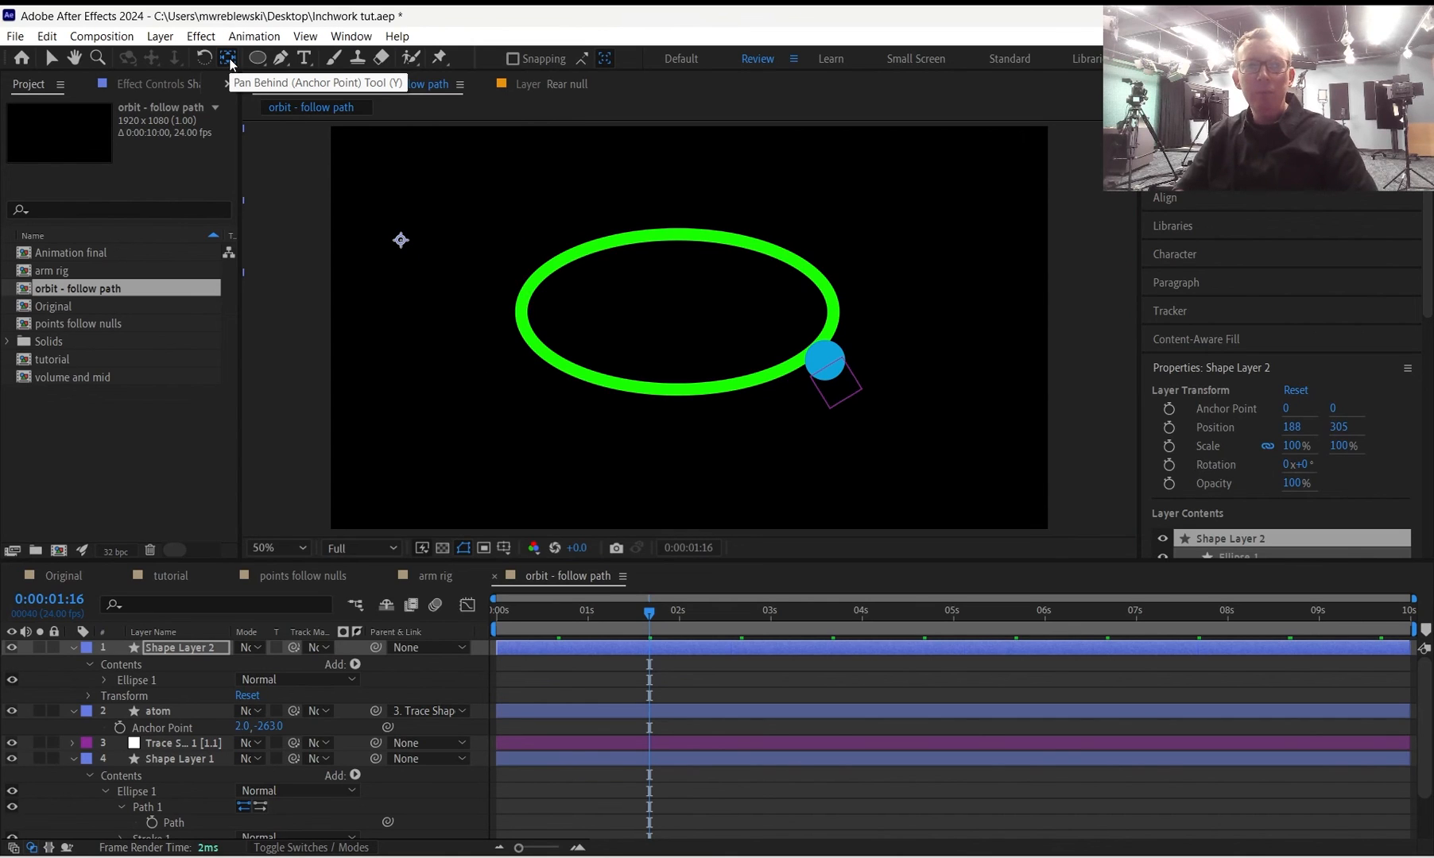
{"action": "key", "text": "ctrl+z"}
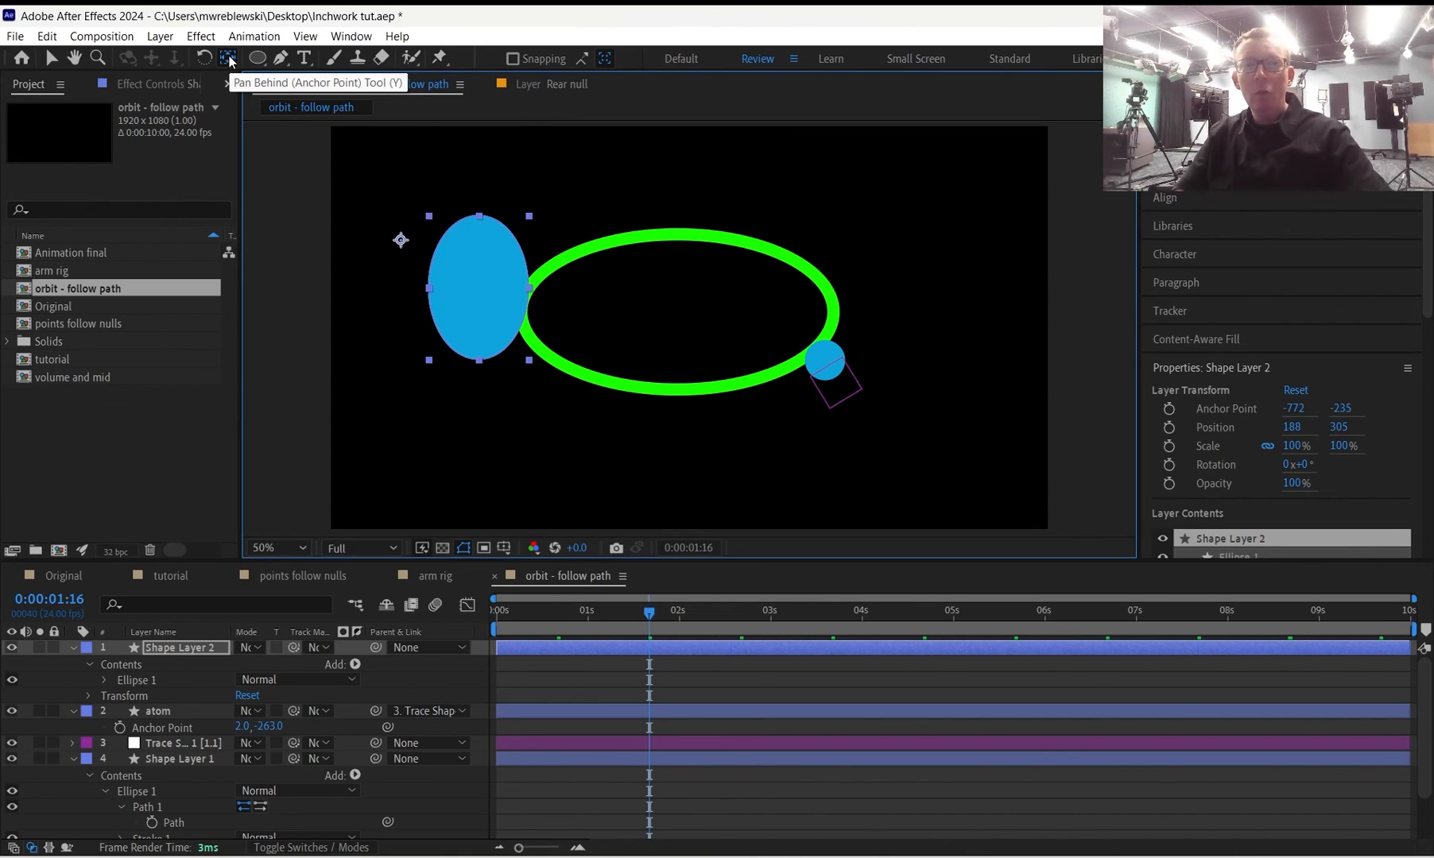
{"action": "key", "text": "ctrl+alt+Home"}
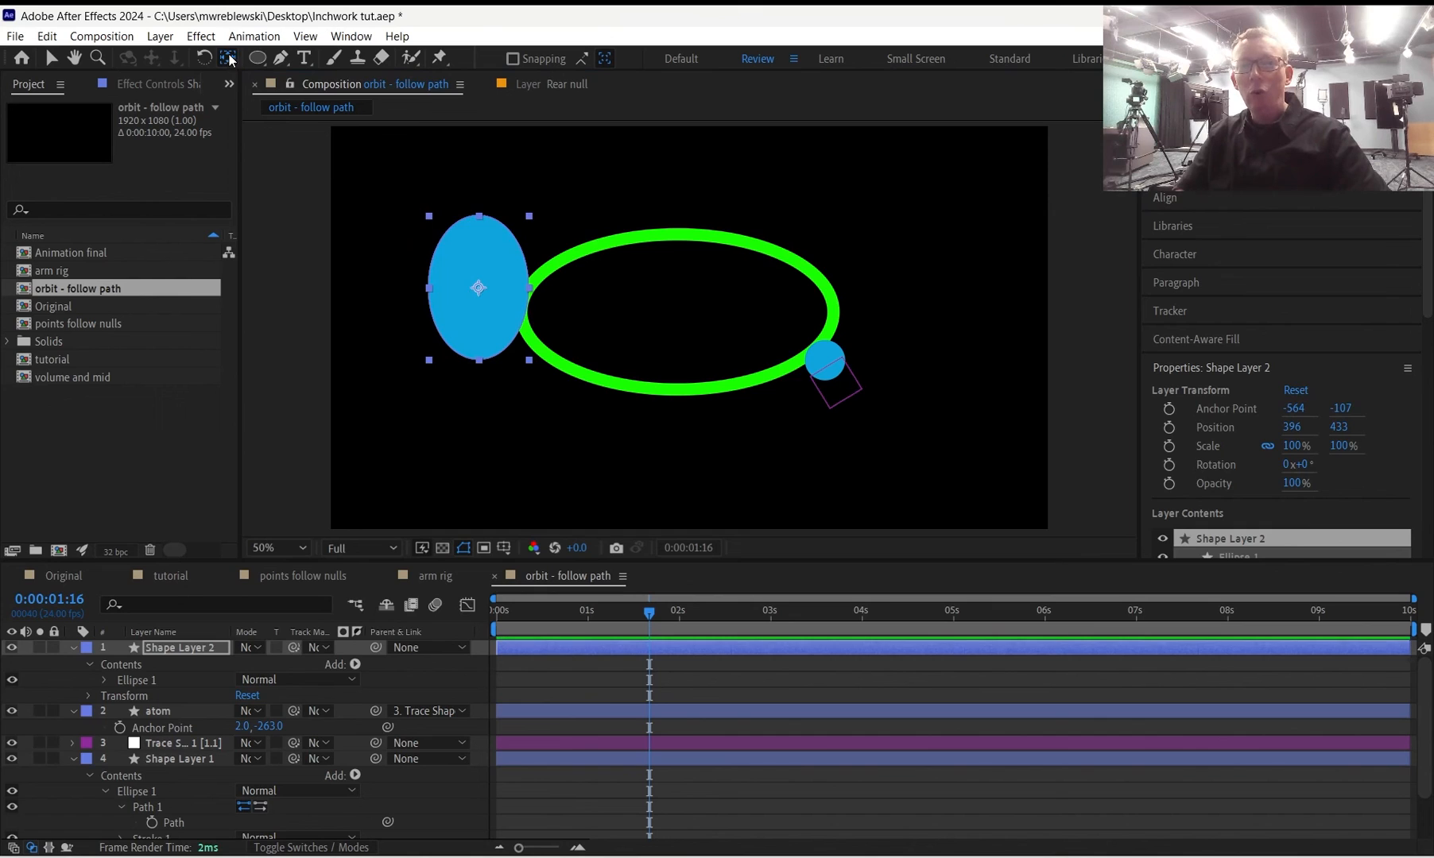
Draw a large blue star on a new shape layer over the right end of the orbit at time 0, and select its layer.
{"action": "left_click", "coordinate": [610, 679]}
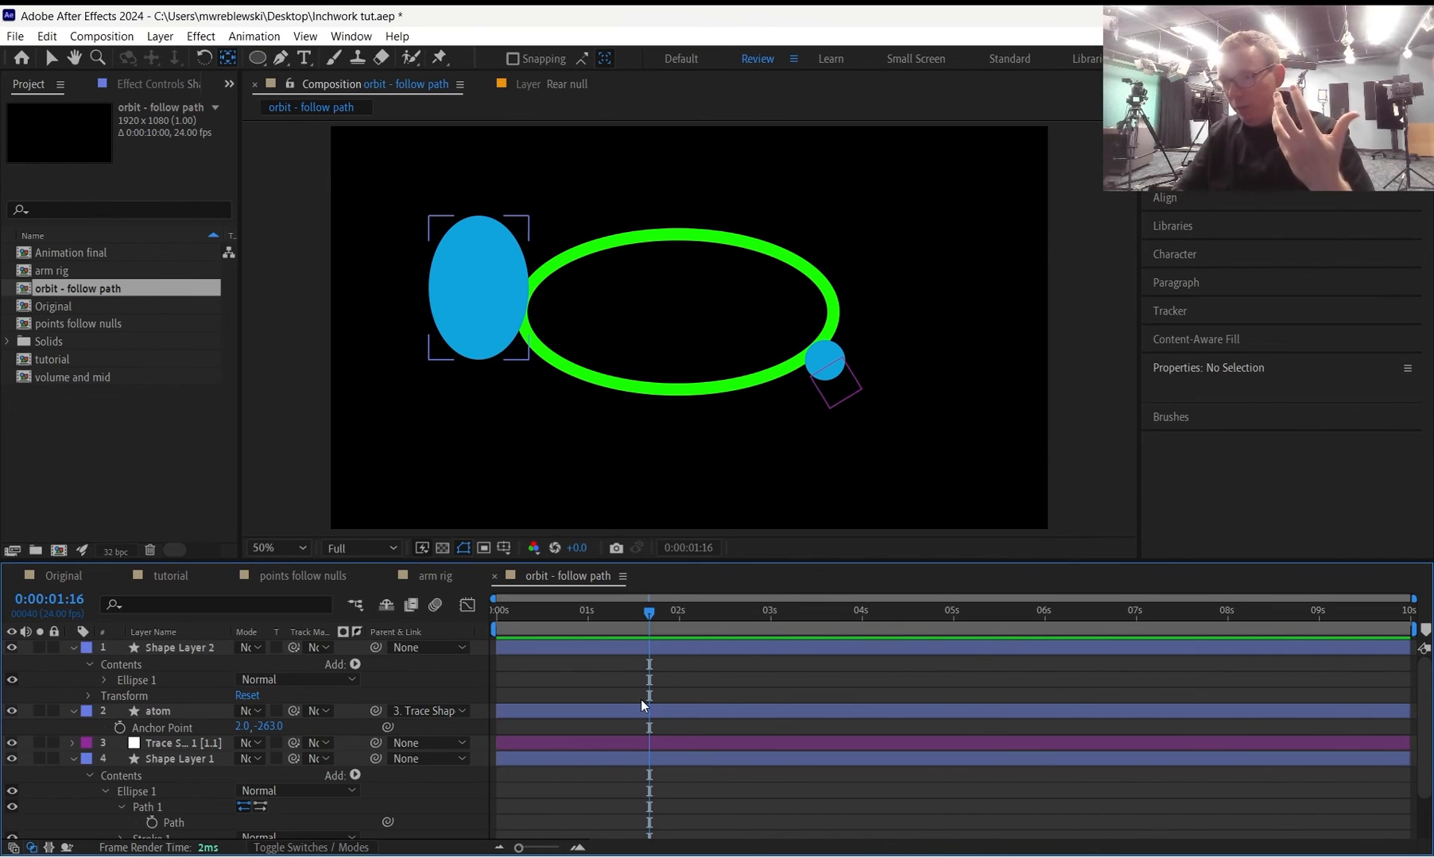
{"action": "left_click_drag", "start_coordinate": [650, 611], "coordinate": [469, 618]}
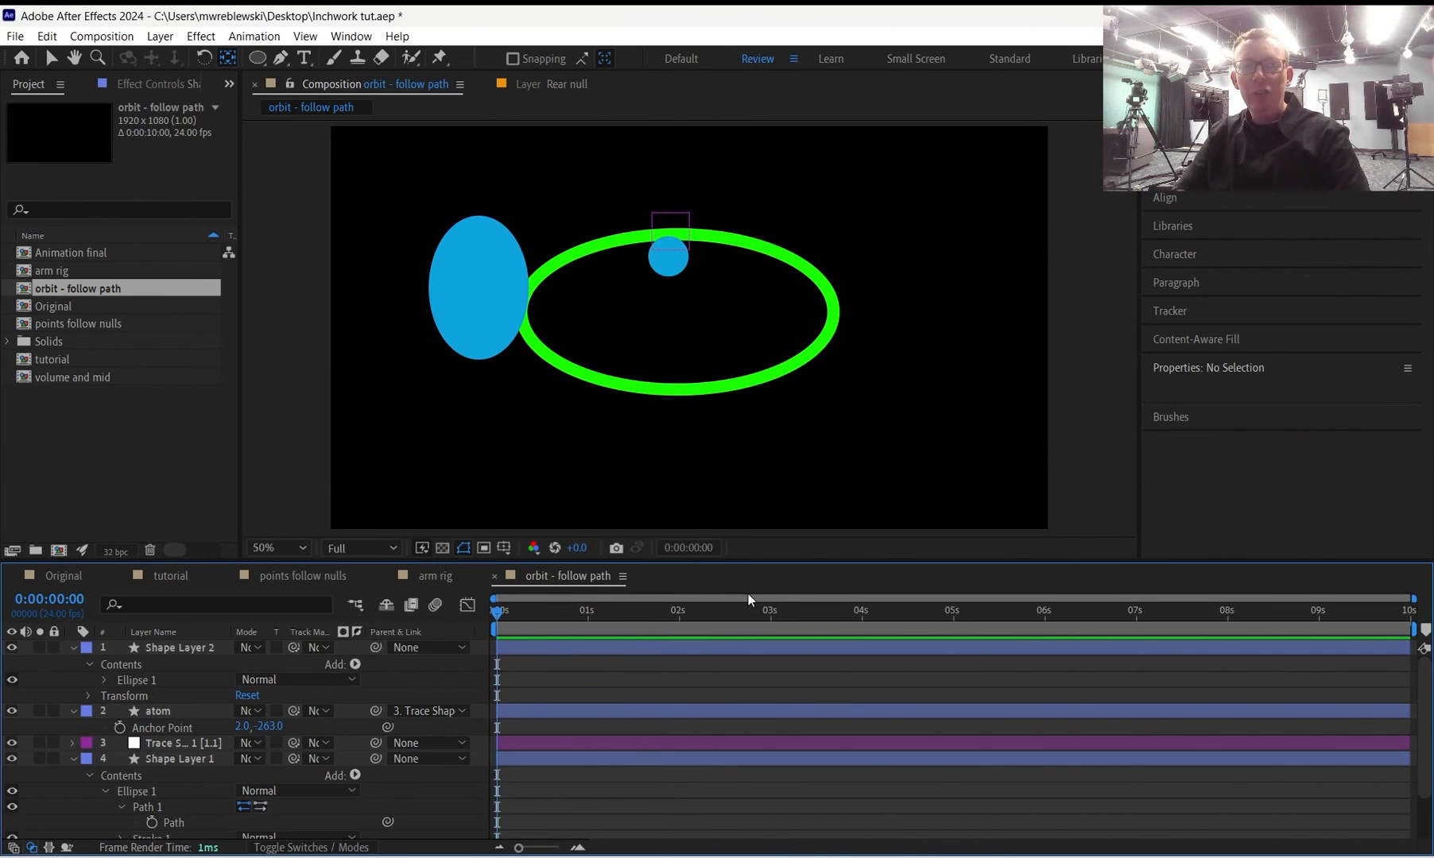
{"action": "left_click_drag", "start_coordinate": [268, 57], "coordinate": [317, 141]}
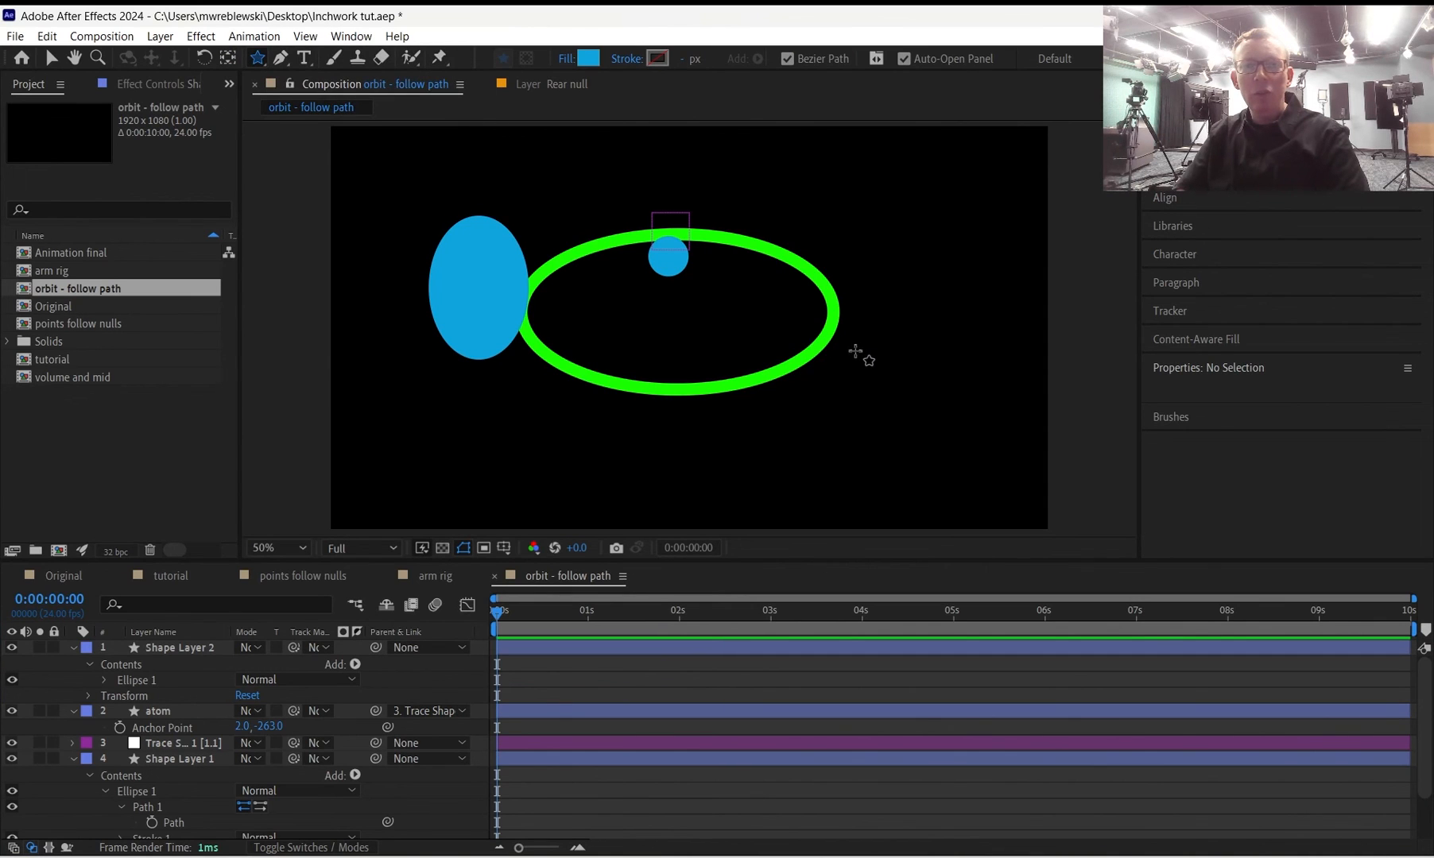
{"action": "left_click_drag", "start_coordinate": [841, 358], "coordinate": [891, 432]}
{"action": "left_click", "coordinate": [628, 665]}
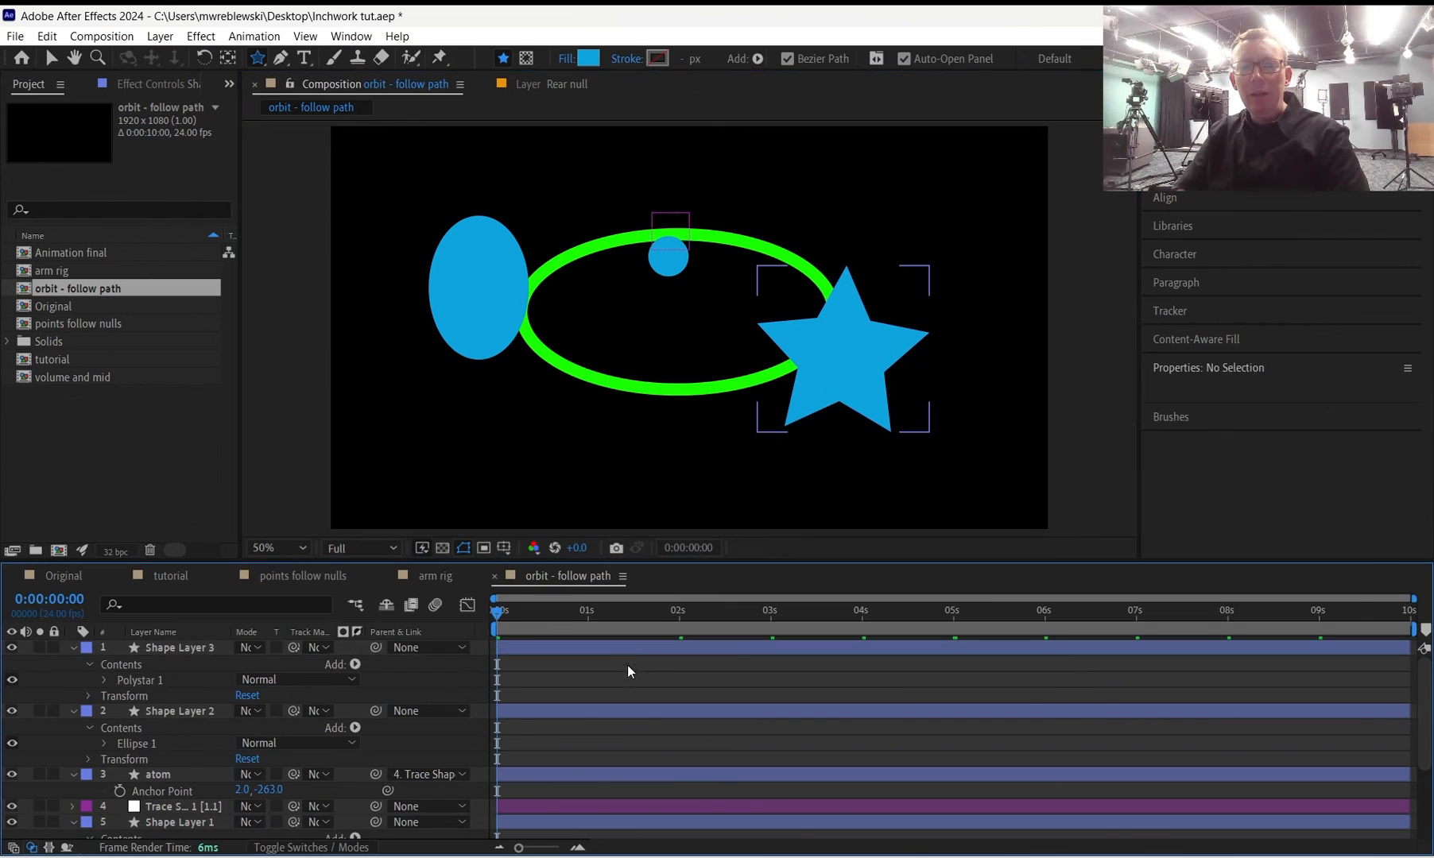
{"action": "left_click", "coordinate": [634, 648]}
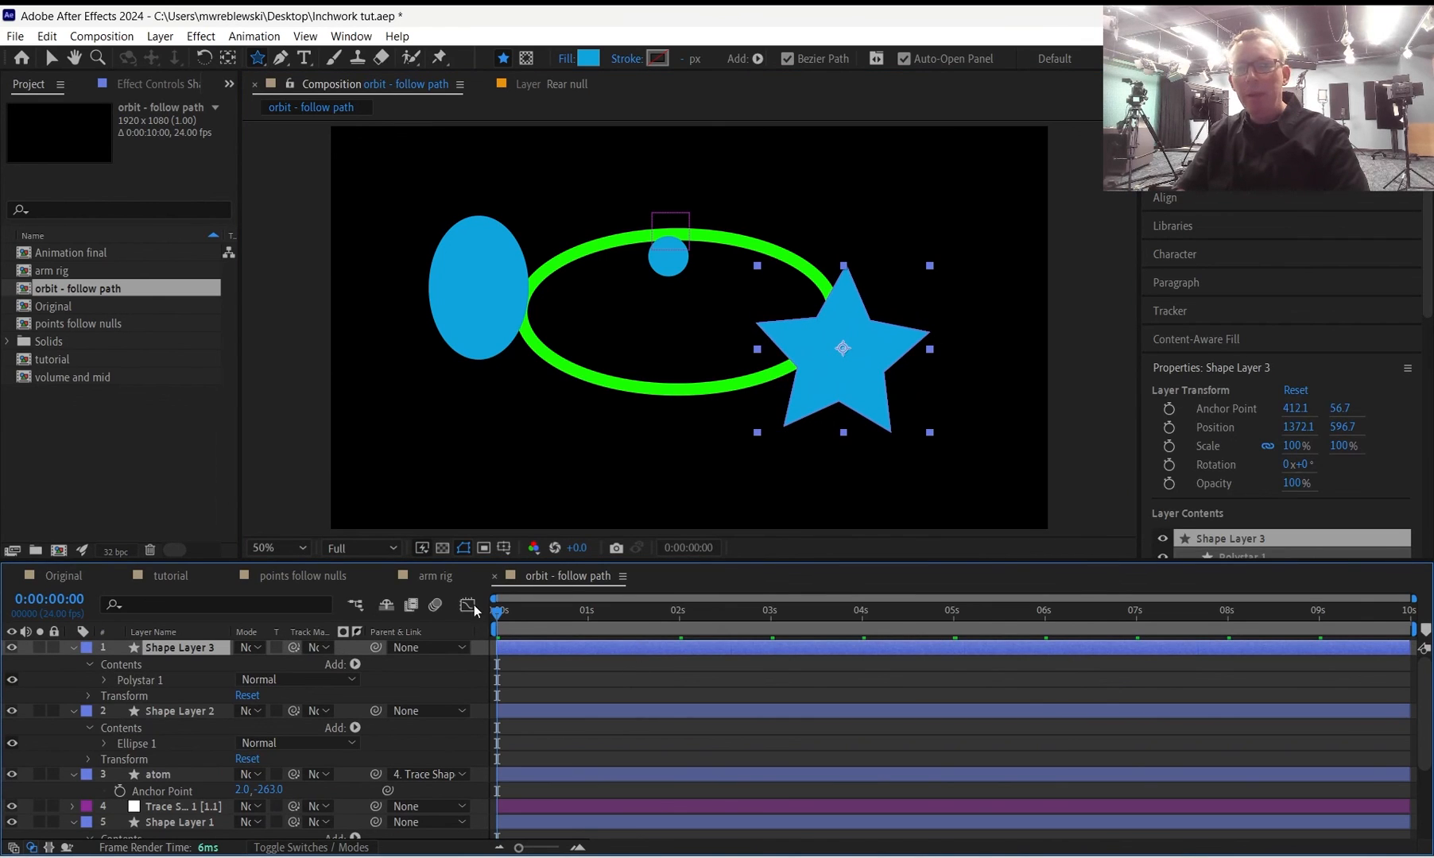
Try rotating the star around its centered anchor point, and undo the rotation.
{"action": "key", "text": "r"}
{"action": "left_click_drag", "start_coordinate": [253, 662], "coordinate": [282, 662]}
{"action": "key", "text": "ctrl+z"}
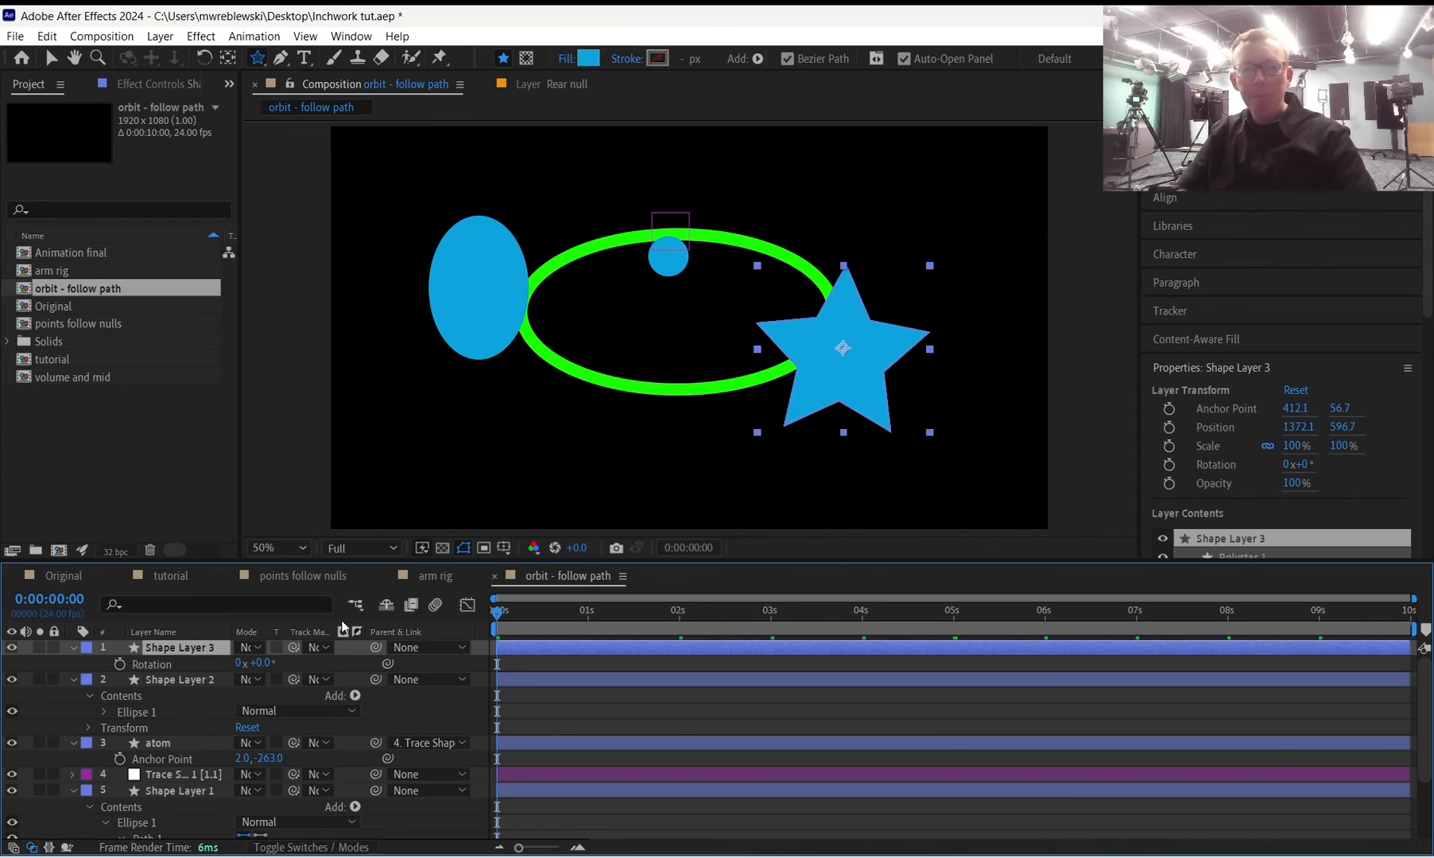
Move the star's anchor point to its top tip with the Pan Behind tool, and rotate the star to 18°.
{"action": "left_click", "coordinate": [227, 58]}
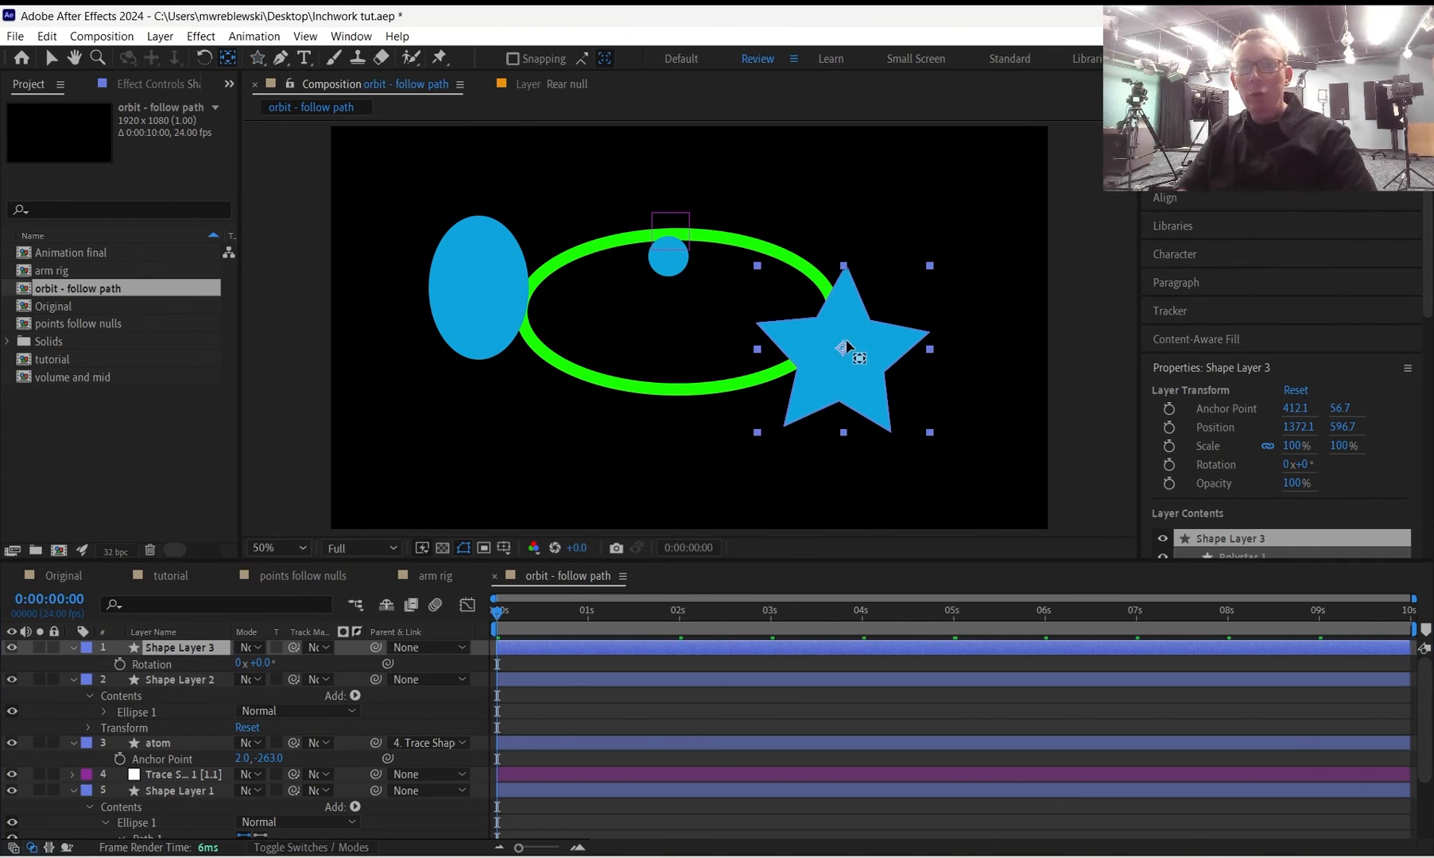
{"action": "left_click_drag", "start_coordinate": [846, 342], "coordinate": [855, 271]}
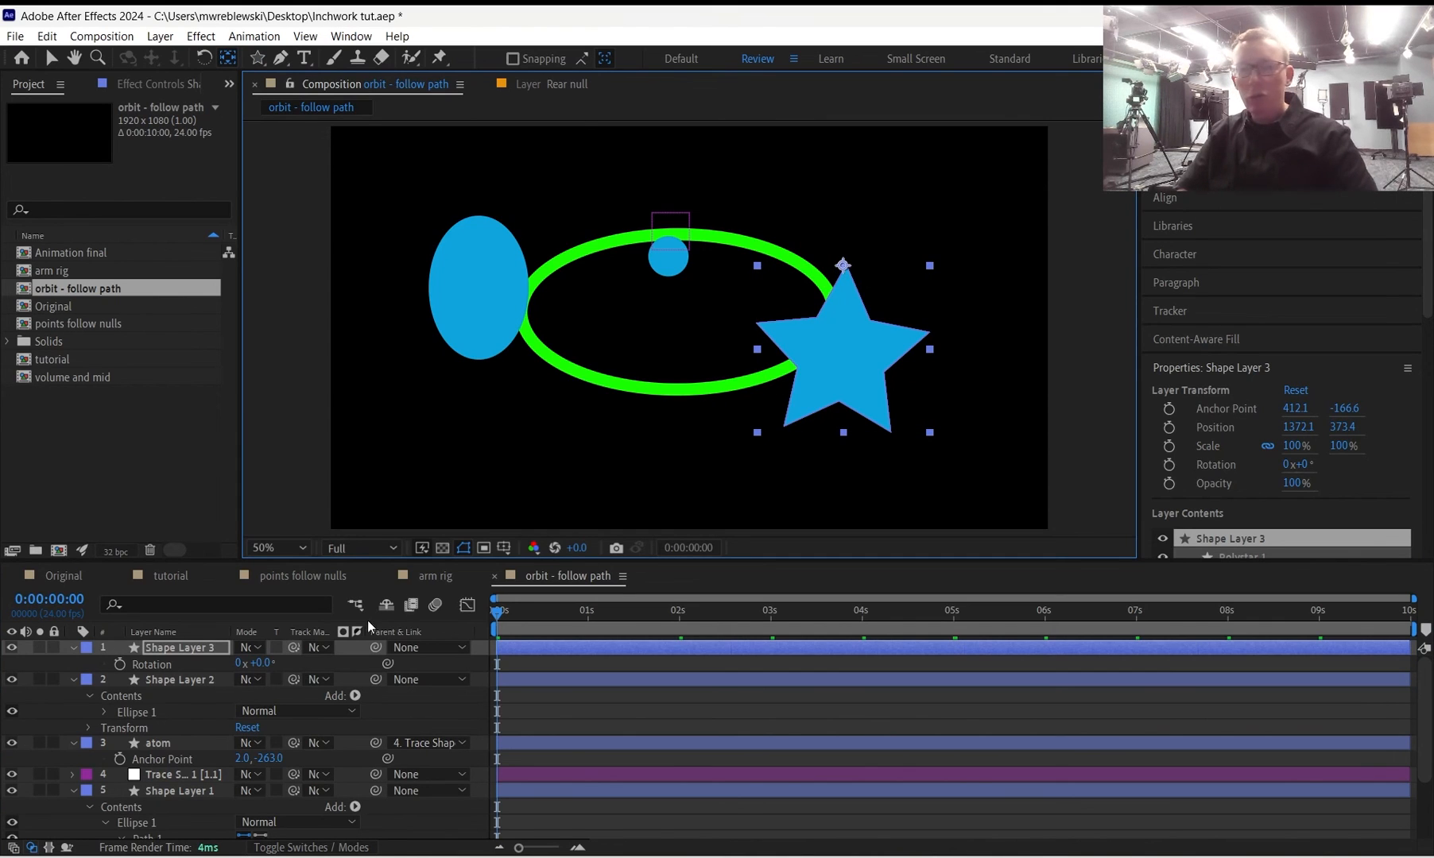
{"action": "left_click_drag", "start_coordinate": [268, 669], "coordinate": [262, 651]}
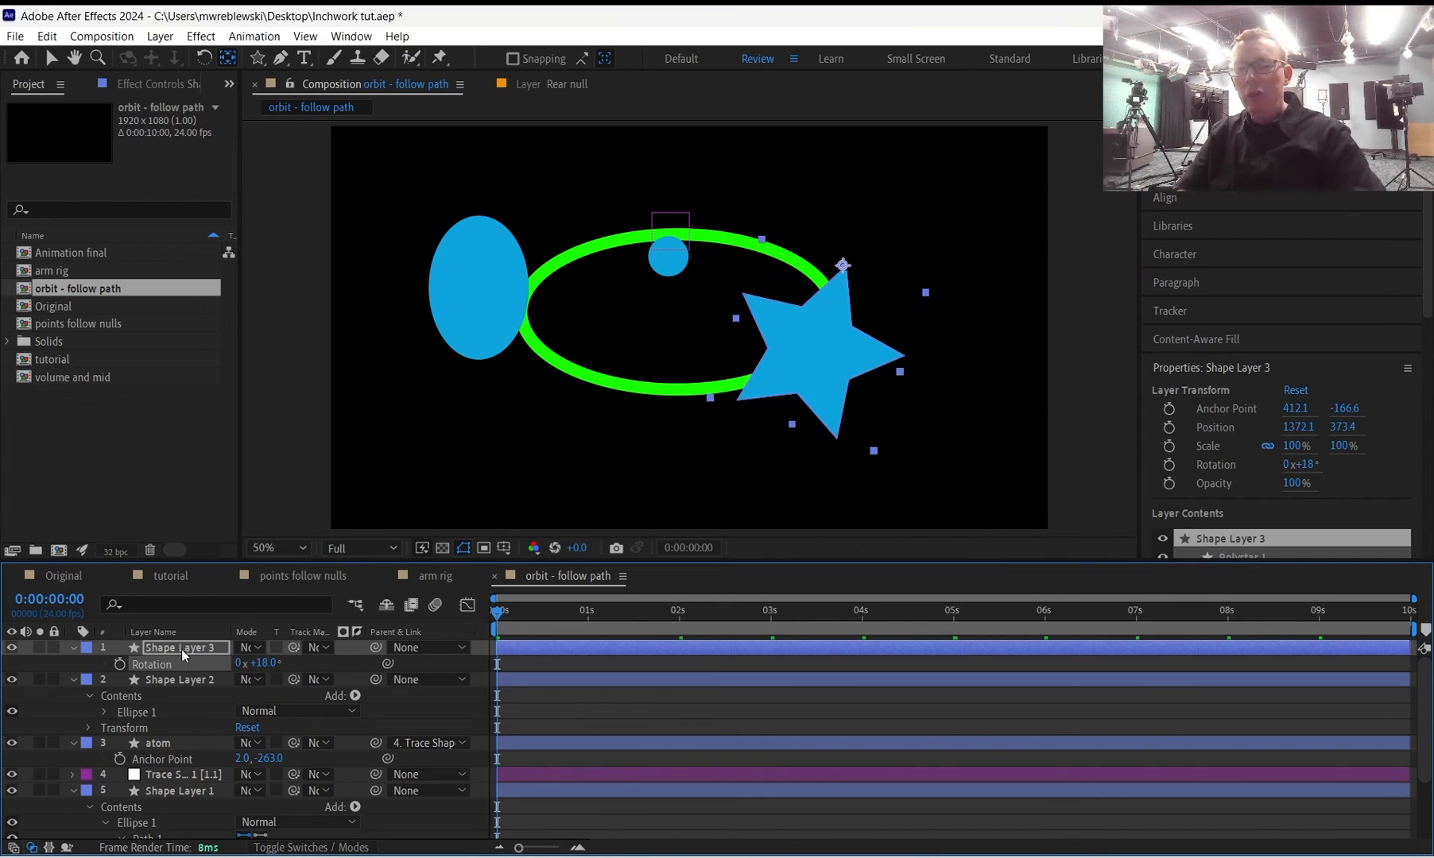
Try scaling the star from the anchor point at its top tip, and undo the scaling.
{"action": "key", "text": "s"}
{"action": "mouse_move", "coordinate": [262, 664]}
{"action": "left_mouse_down"}
{"action": "mouse_move", "coordinate": [248, 677]}
{"action": "mouse_move", "coordinate": [283, 674]}
{"action": "left_mouse_up"}
{"action": "key", "text": "ctrl+z"}
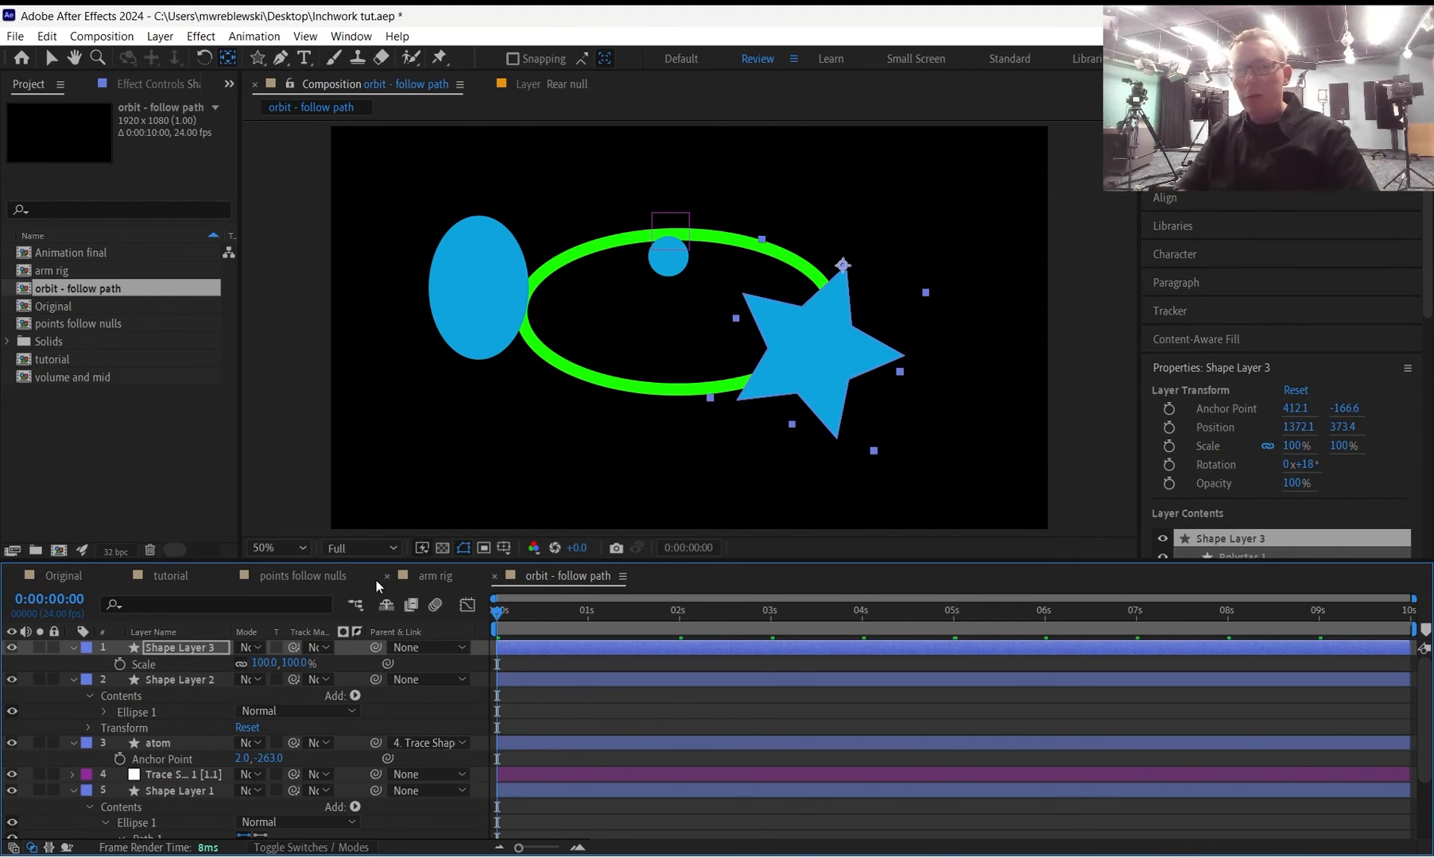
Compare the inchworm's body gradient and stripes in the Original and tutorial compositions, viewing the tutorial version at 0:00:00:23 and 100% magnification.
{"action": "left_click", "coordinate": [70, 578]}
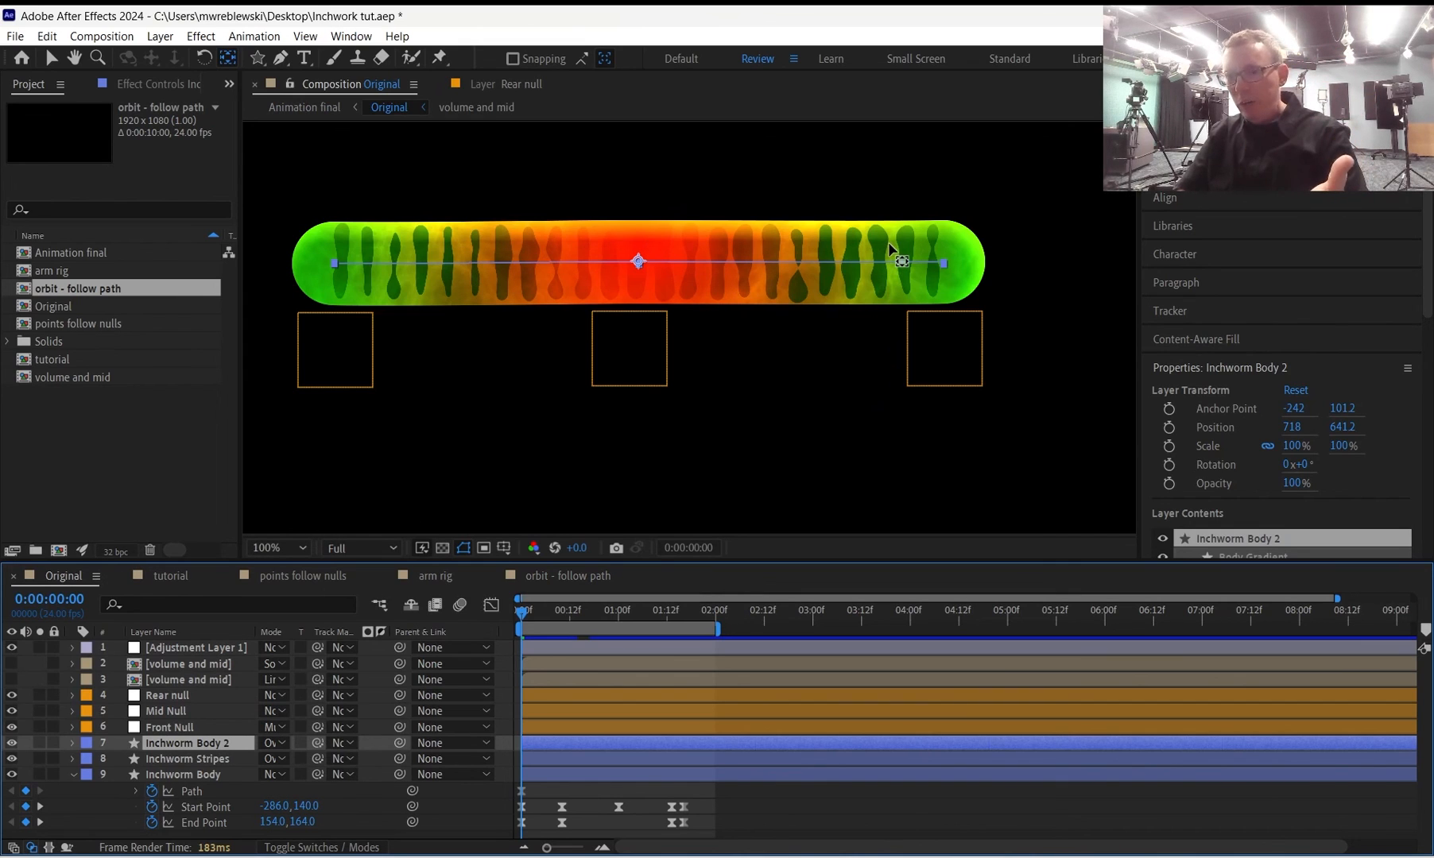
{"action": "left_click", "coordinate": [182, 580]}
{"action": "left_click_drag", "start_coordinate": [546, 611], "coordinate": [585, 611]}
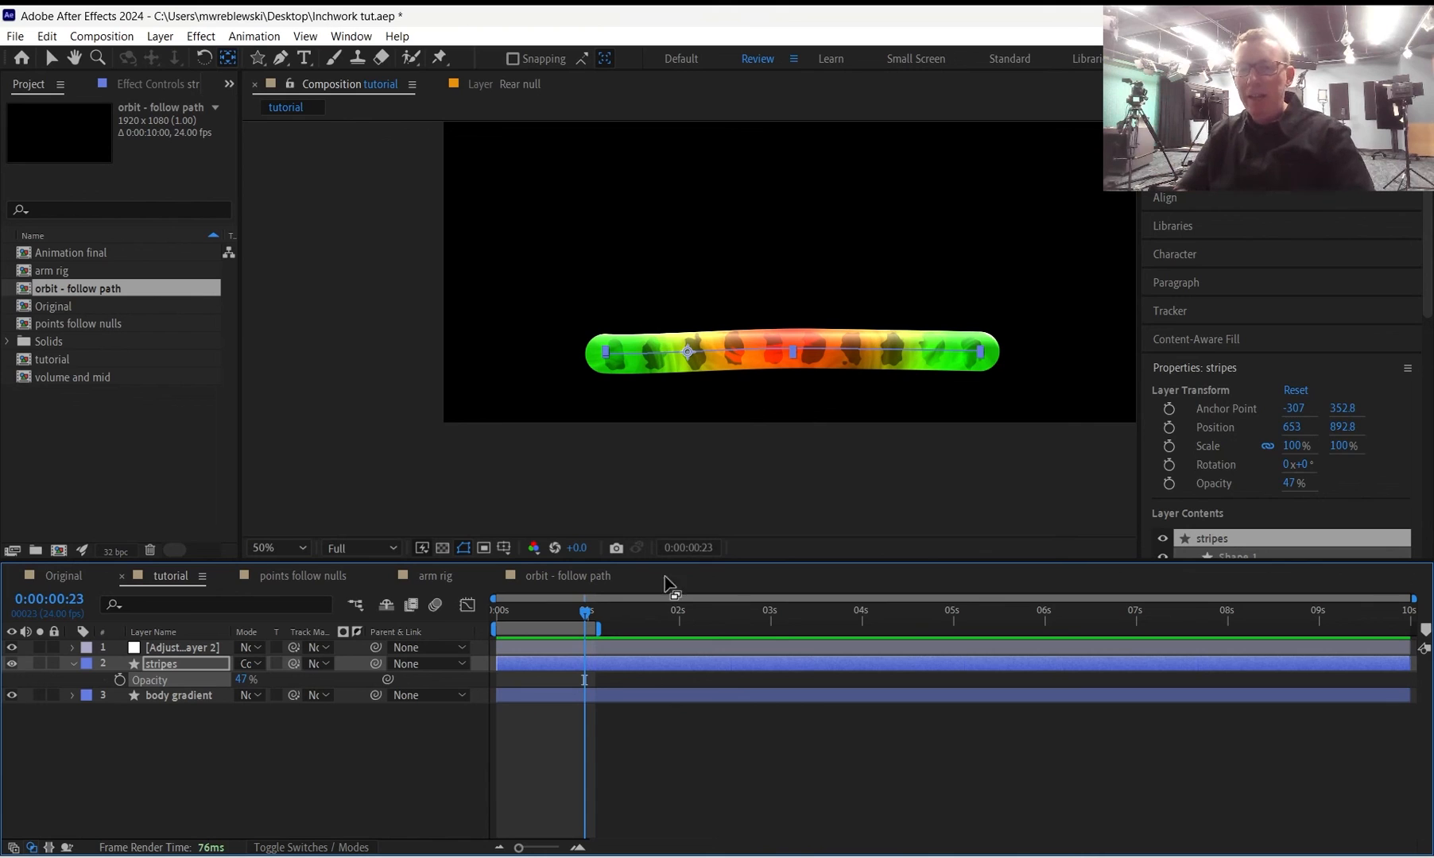
{"action": "left_click", "coordinate": [686, 538]}
{"action": "scroll", "coordinate": [889, 373], "scroll_direction": "up", "scroll_amount": 3}
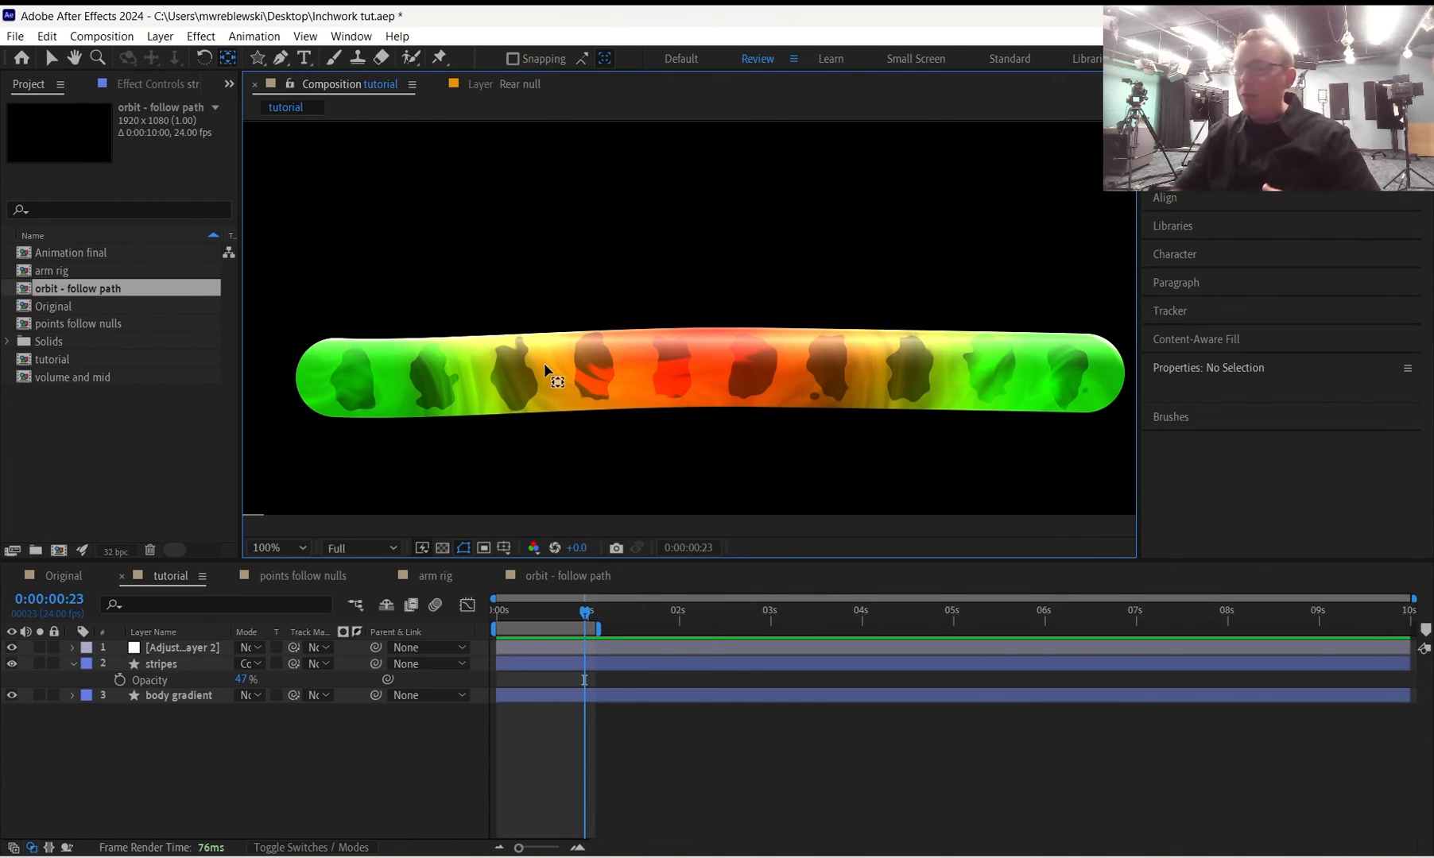
{"action": "left_click", "coordinate": [62, 576]}
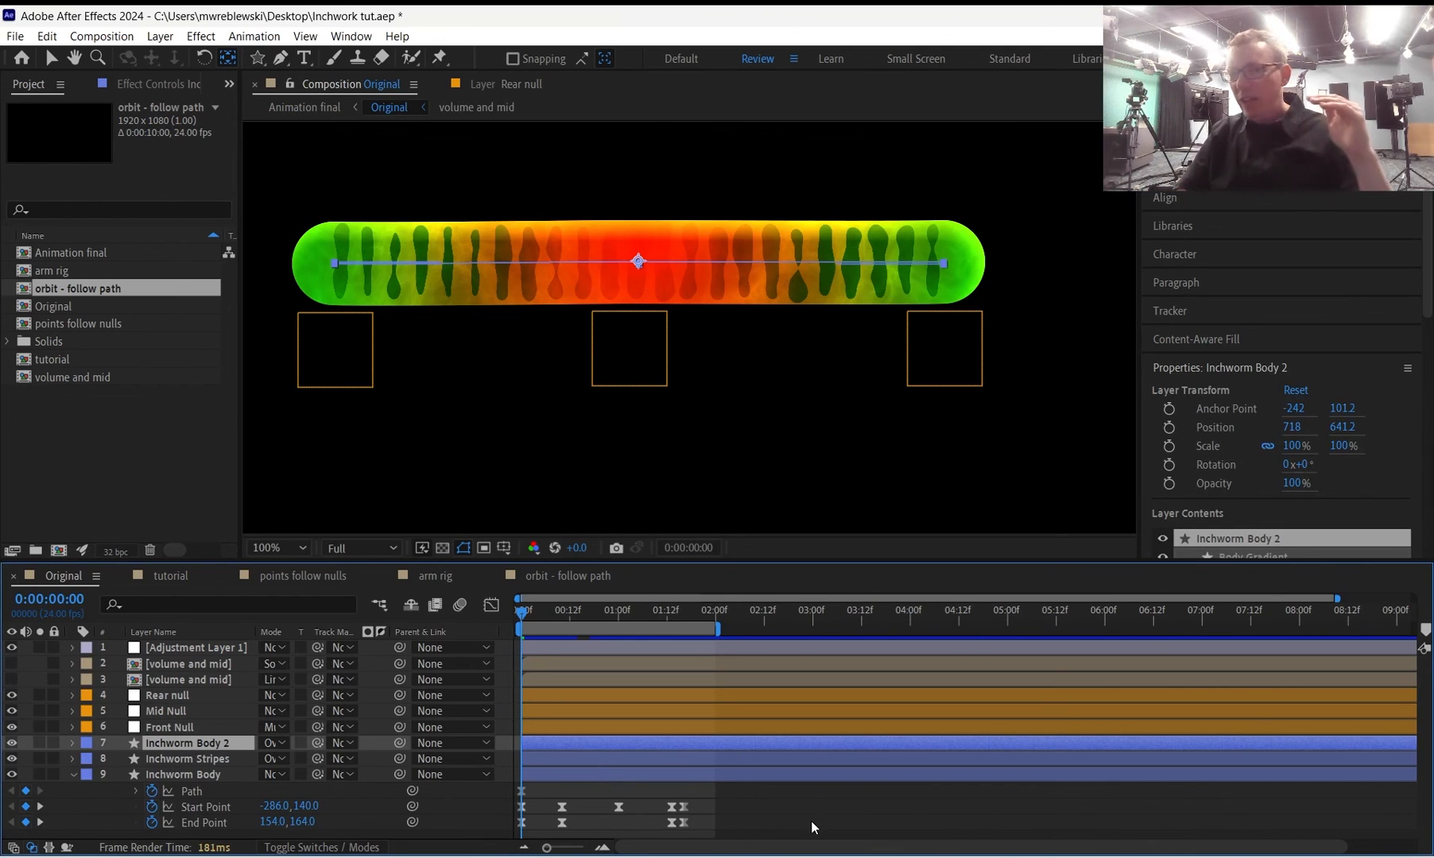
{"action": "left_click", "coordinate": [170, 575]}
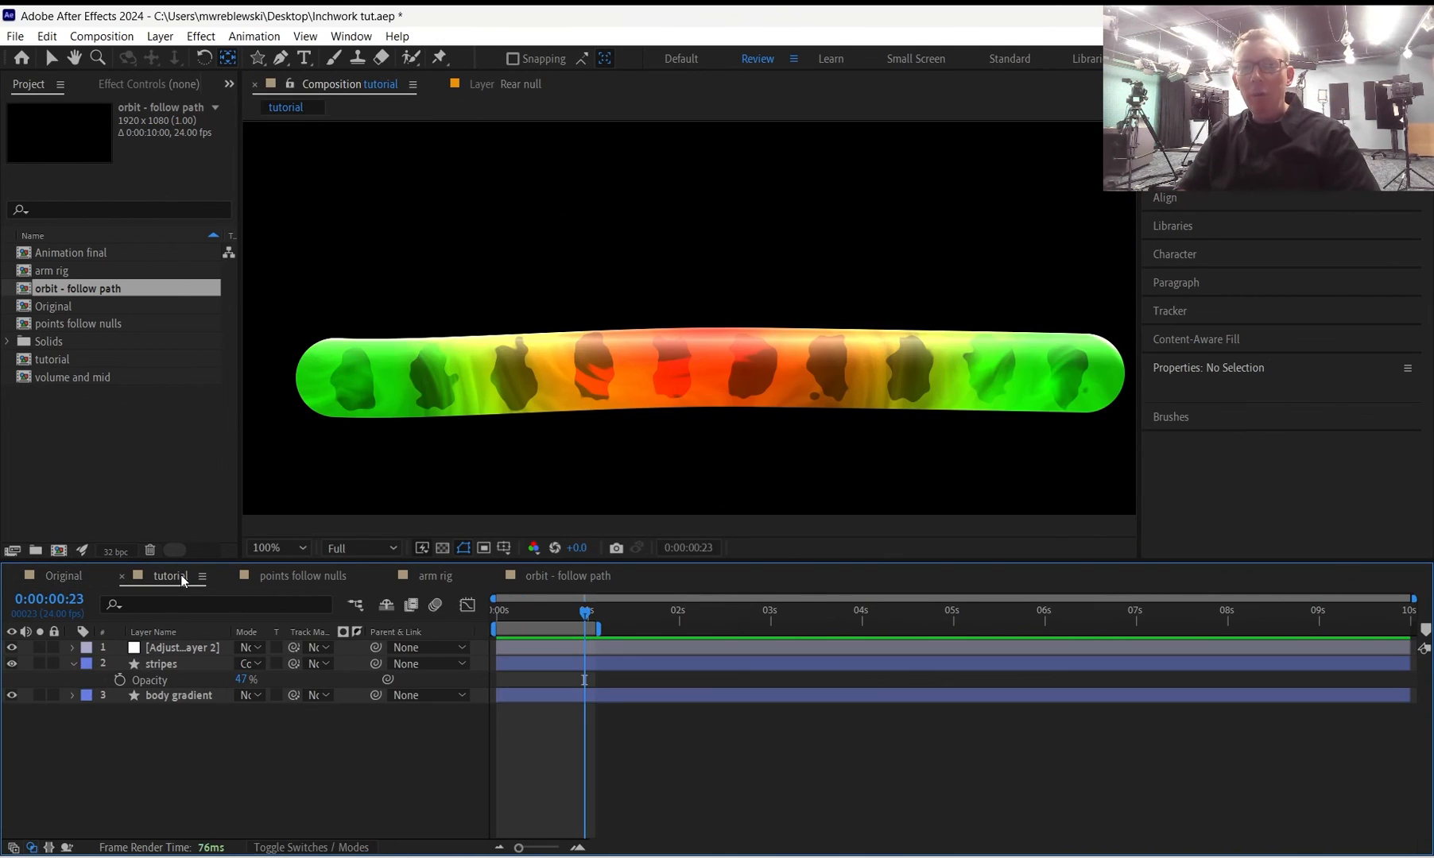